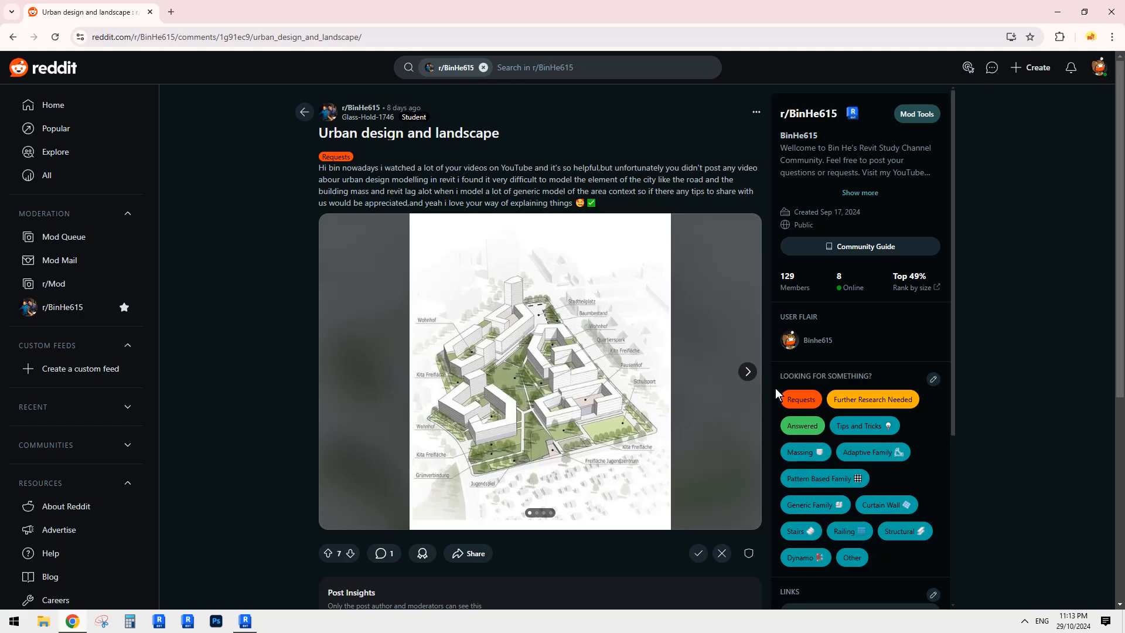
- Flip to the Reddit post's second reference image, return to the first, then switch to Revit
{"action": "left_click", "coordinate": [748, 371]}
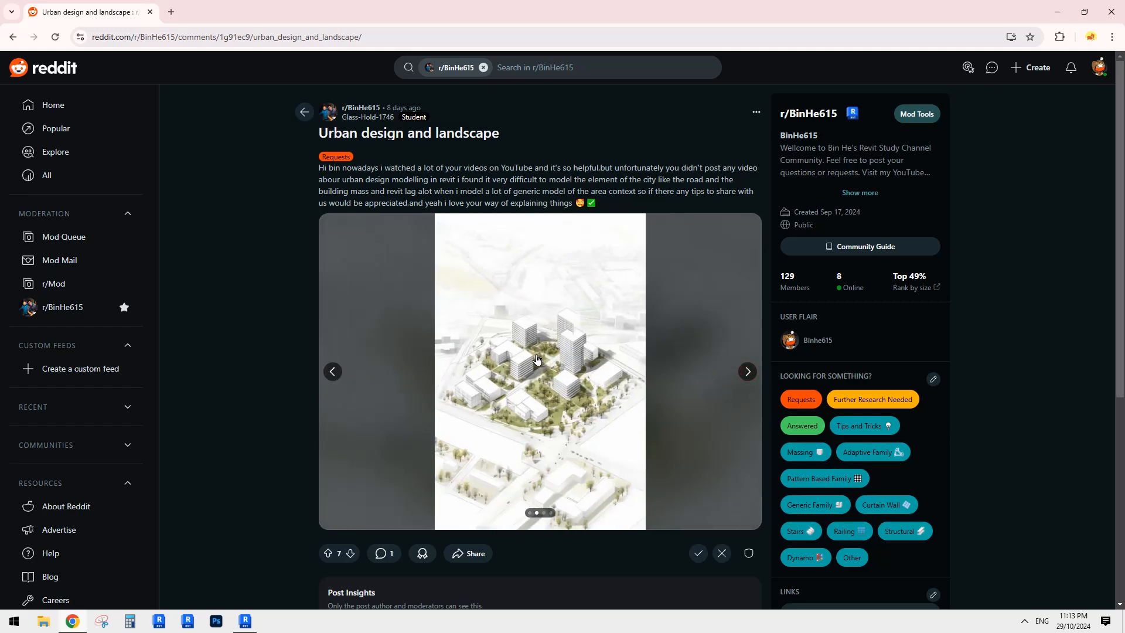
{"action": "left_click", "coordinate": [333, 370]}
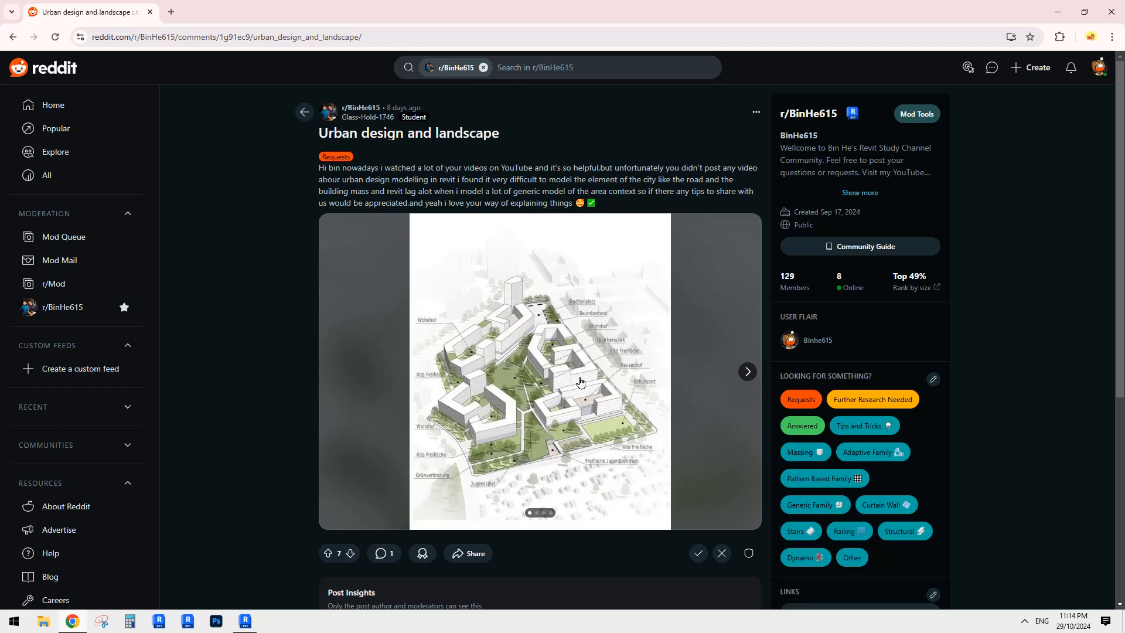
{"action": "left_click", "coordinate": [244, 622]}
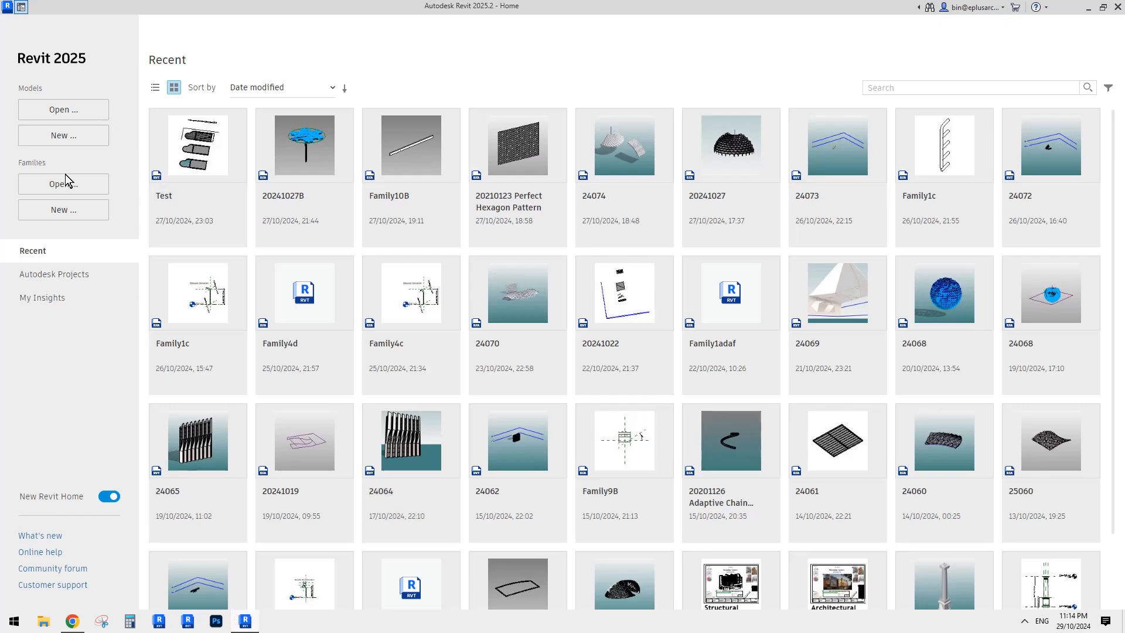
- Create a new project from the Architectural Template and show the Massing & Site tools
{"action": "left_click", "coordinate": [67, 134]}
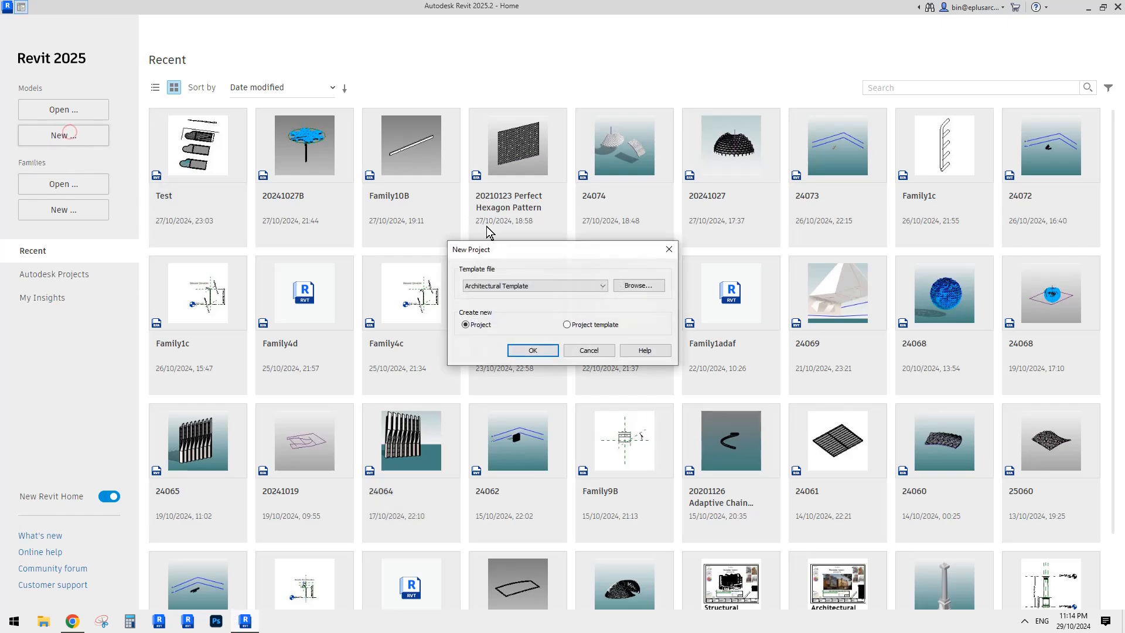
{"action": "left_click", "coordinate": [539, 348]}
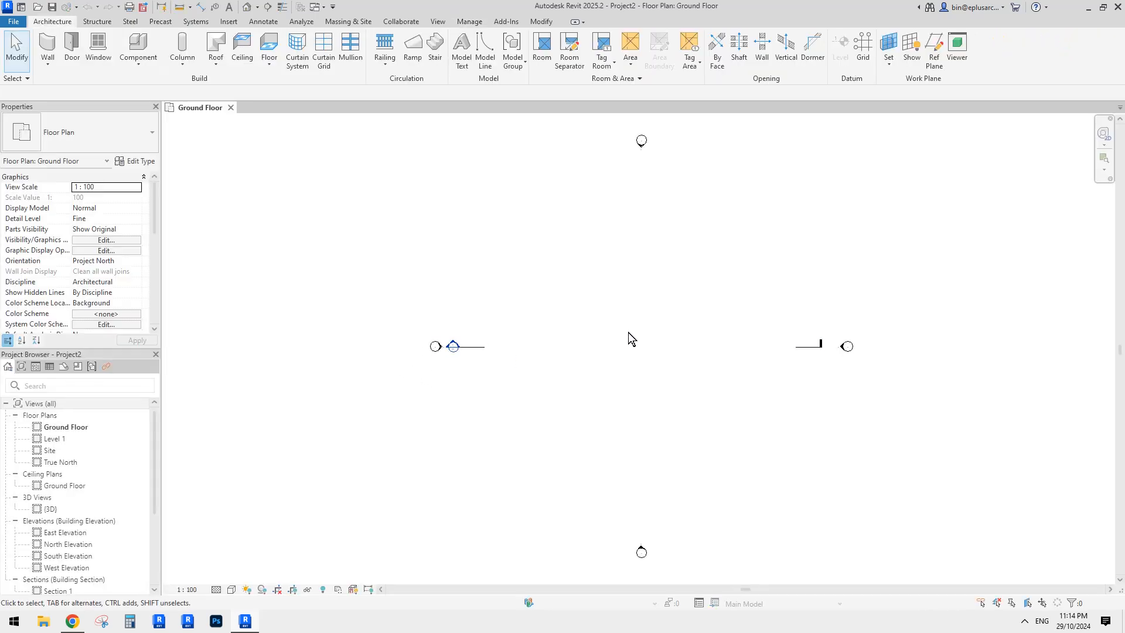
{"action": "middle_click_drag", "start_coordinate": [628, 332], "coordinate": [648, 350]}
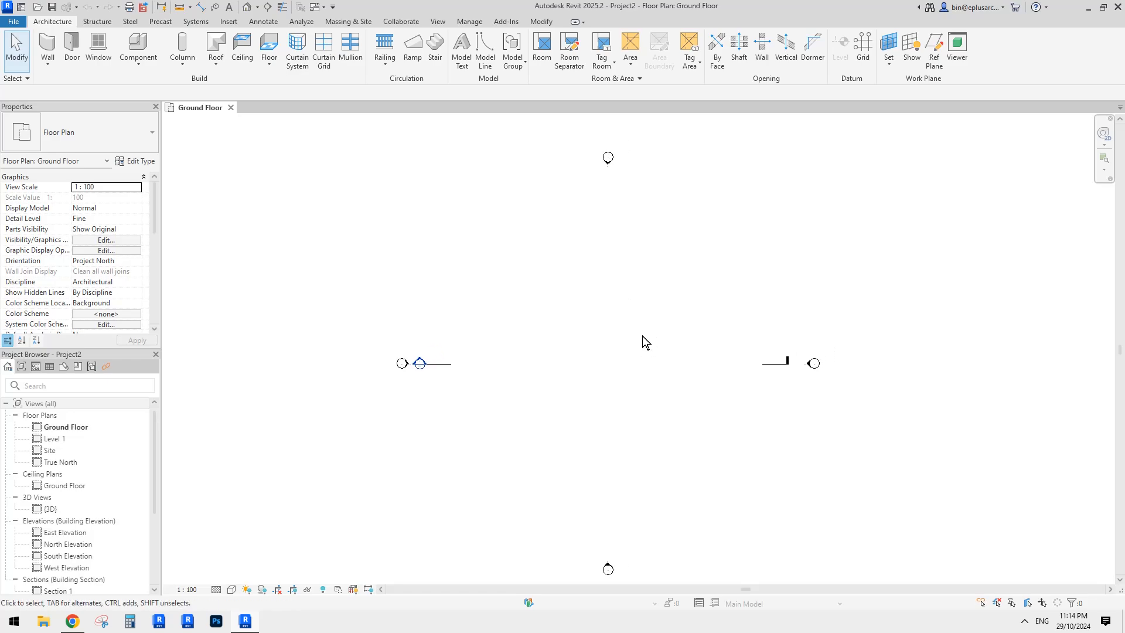
{"action": "left_click", "coordinate": [355, 20]}
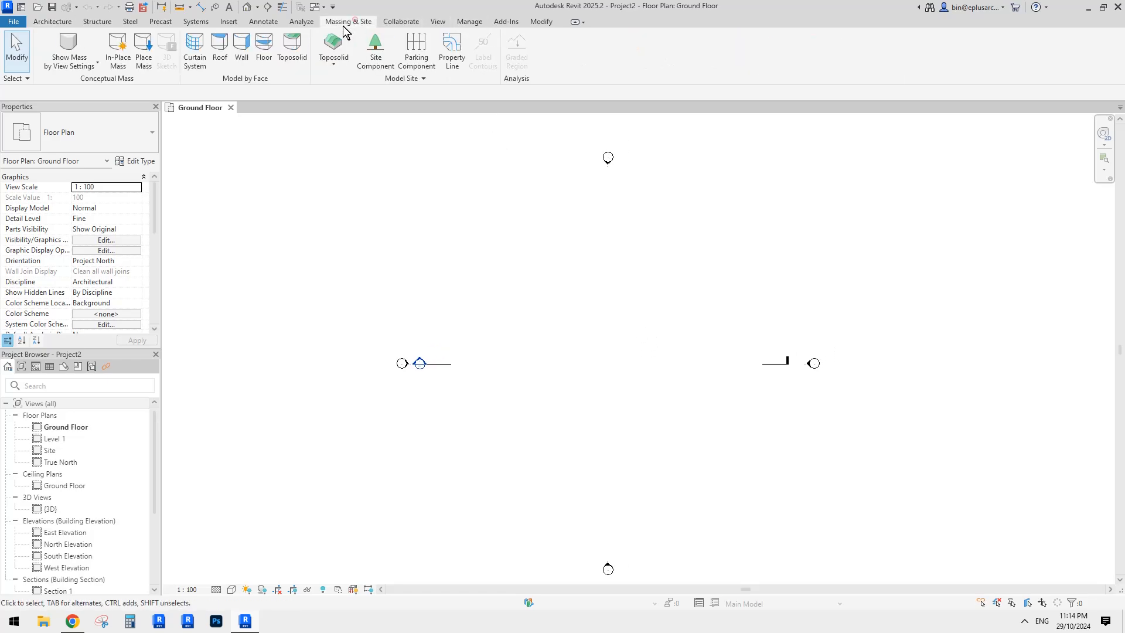
{"action": "scroll", "coordinate": [638, 288], "scroll_direction": "down", "scroll_amount": 1}
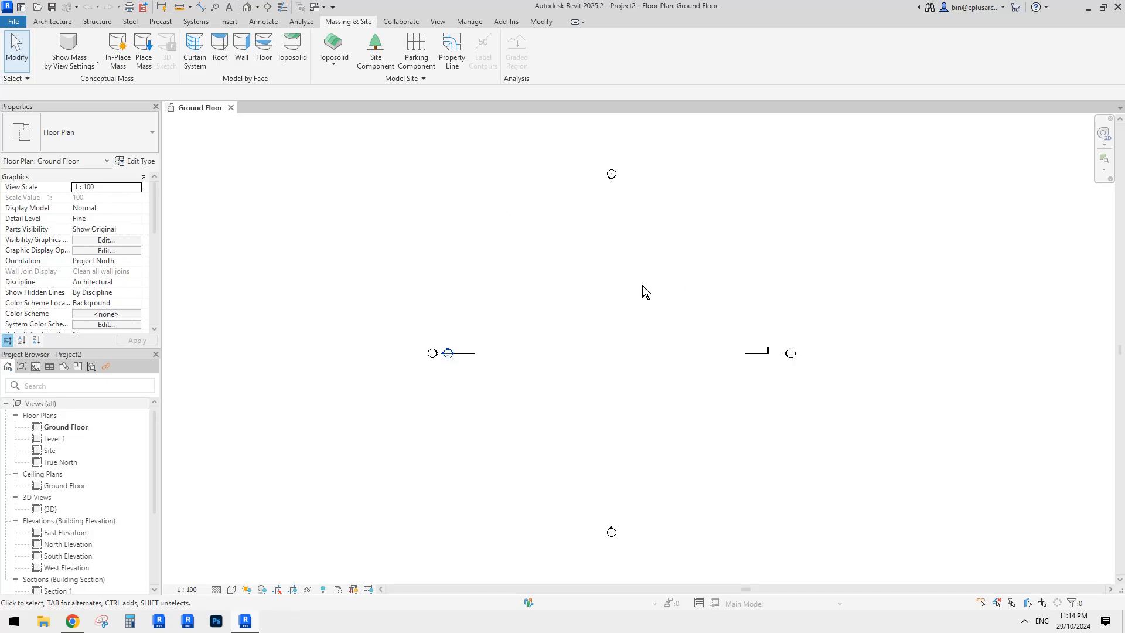
{"action": "middle_click_drag", "start_coordinate": [642, 291], "coordinate": [552, 290]}
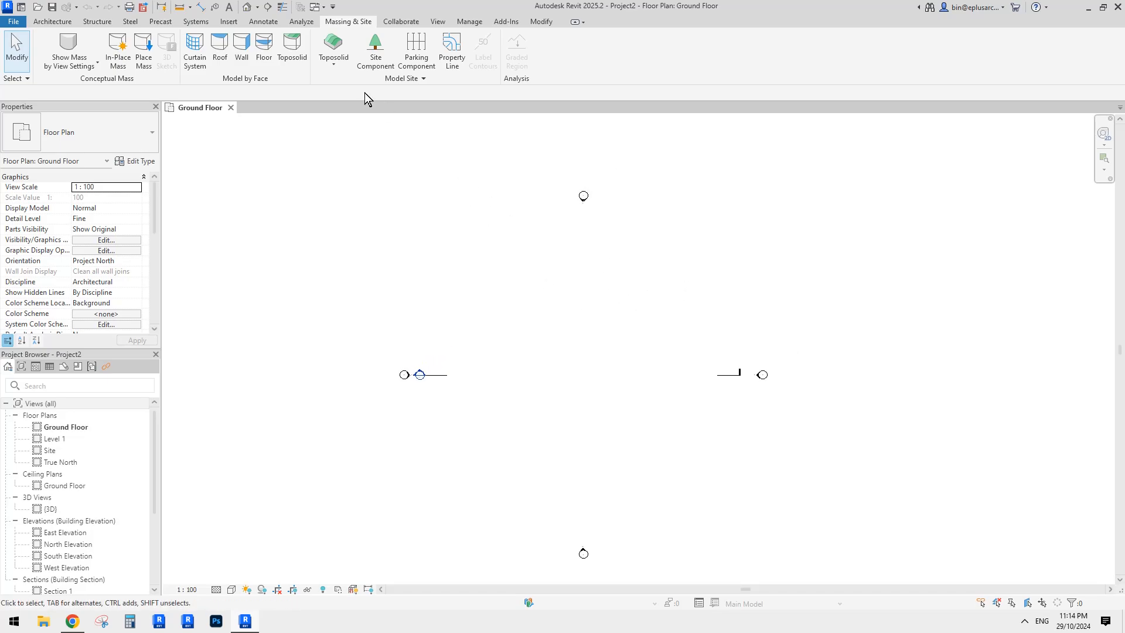
- Sketch a 118000 x 101000 rectangular toposolid boundary and finish the sketch
{"action": "left_click", "coordinate": [333, 42]}
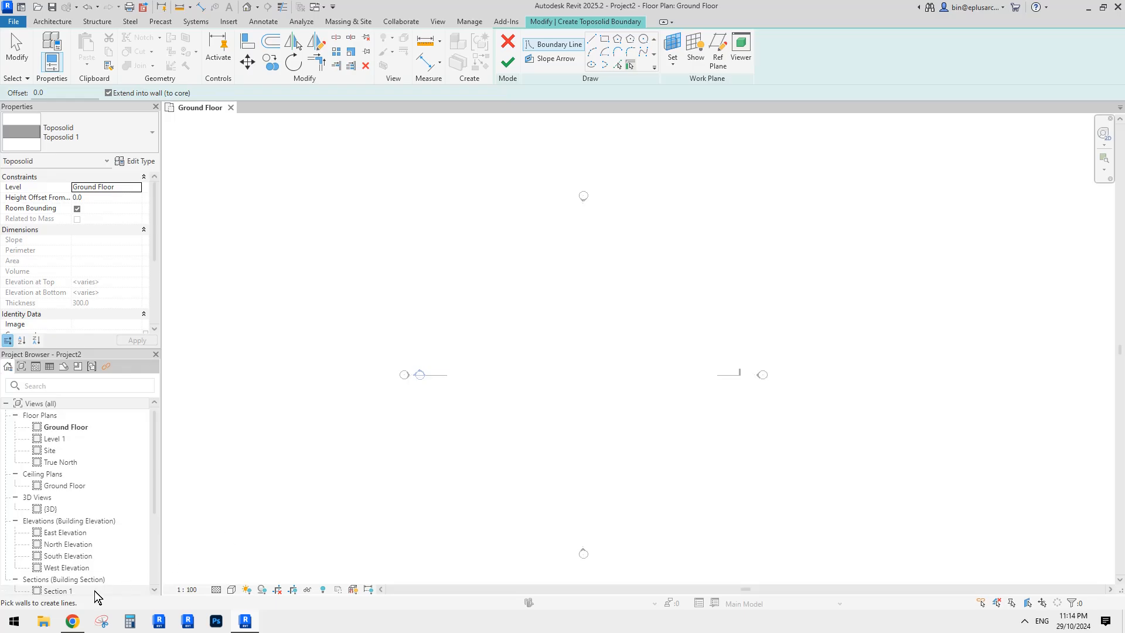
{"action": "left_click", "coordinate": [72, 621]}
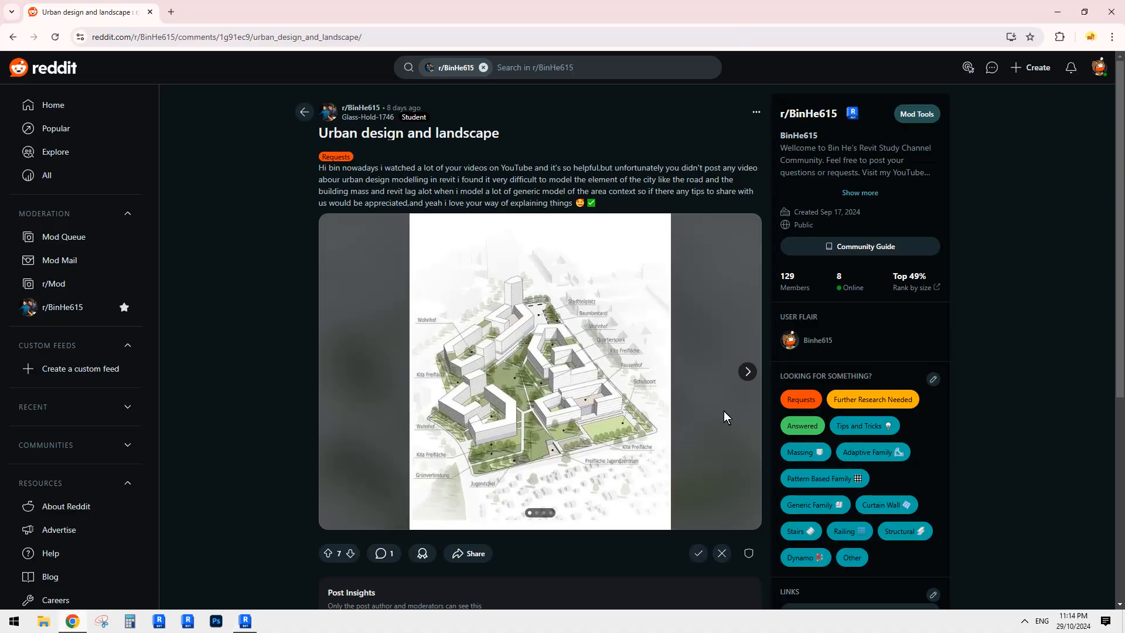
{"action": "left_click", "coordinate": [245, 621]}
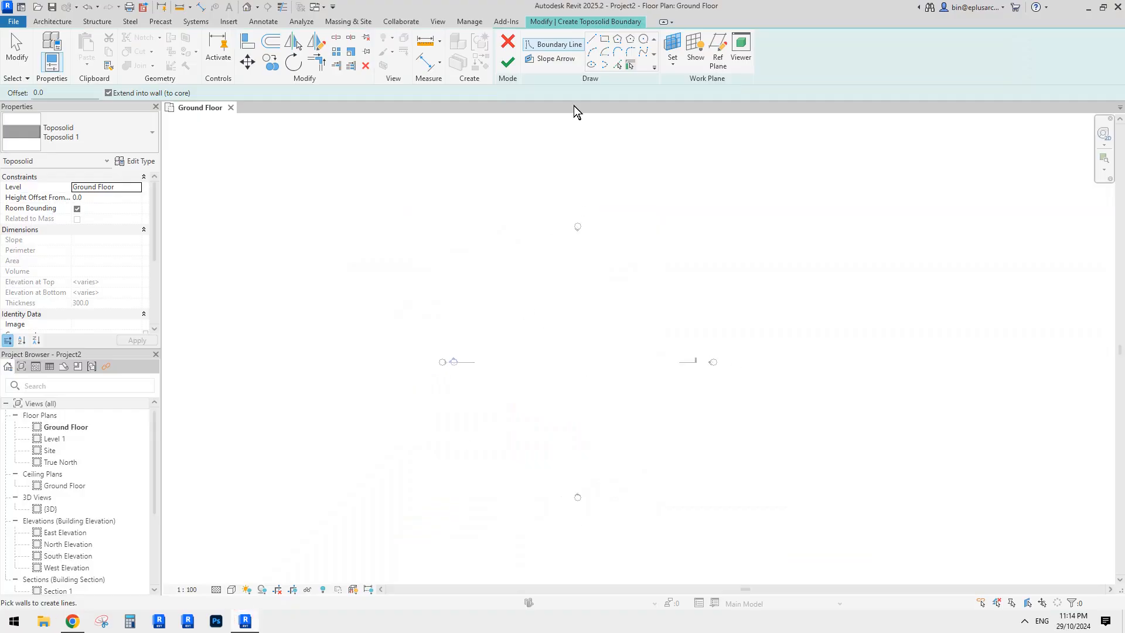
{"action": "left_click", "coordinate": [605, 39]}
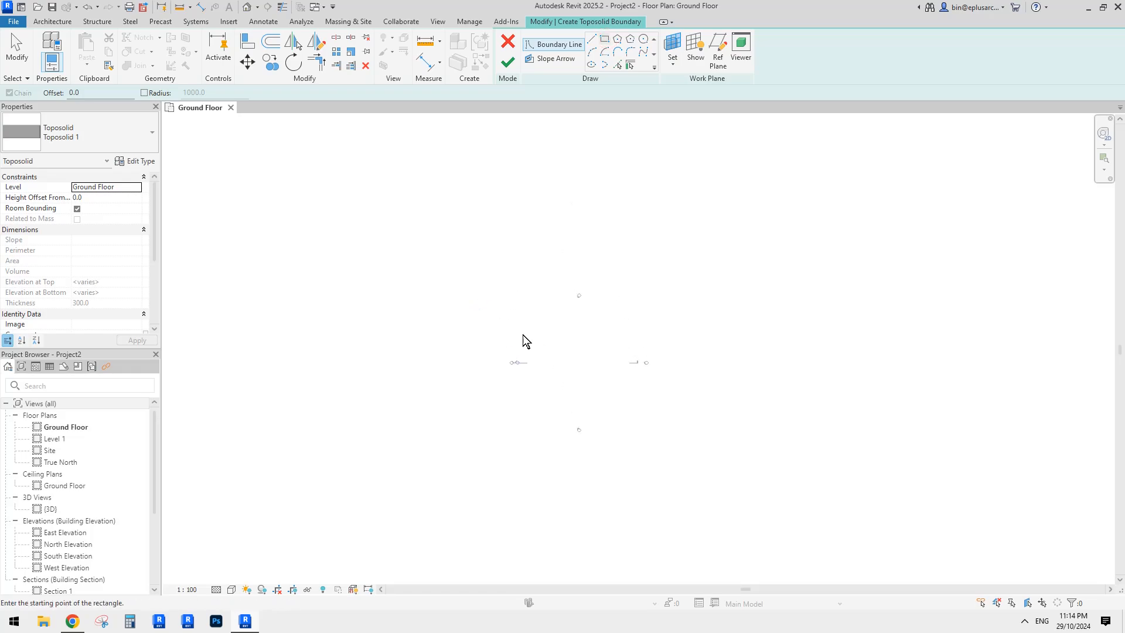
{"action": "left_click", "coordinate": [409, 221]}
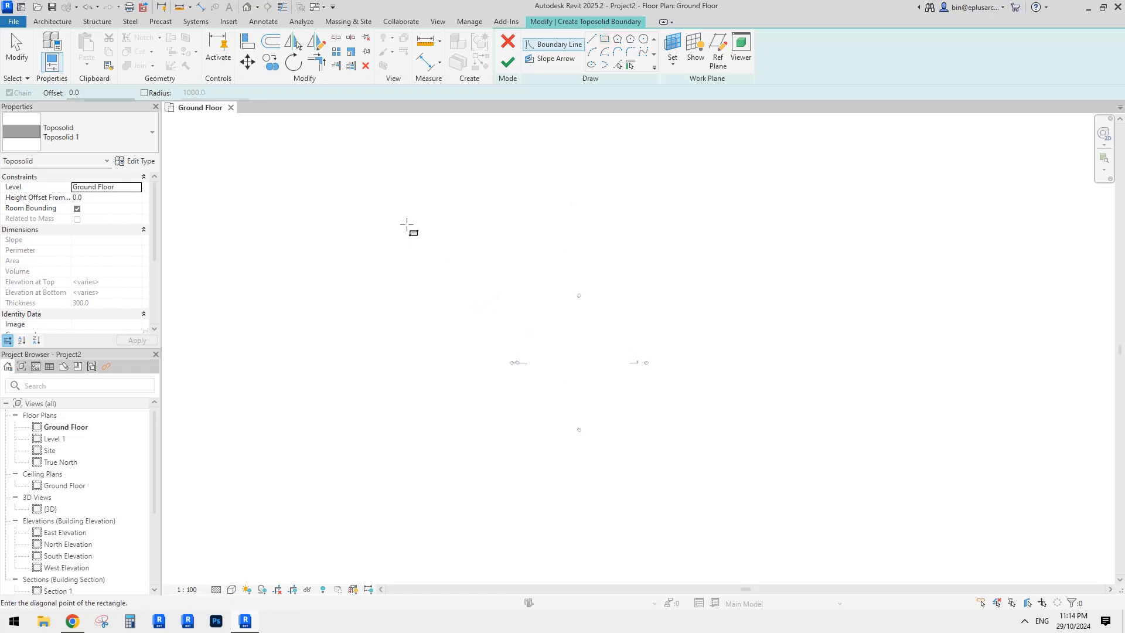
{"action": "left_click", "coordinate": [723, 493]}
{"action": "scroll", "coordinate": [586, 353], "scroll_direction": "up", "scroll_amount": 2}
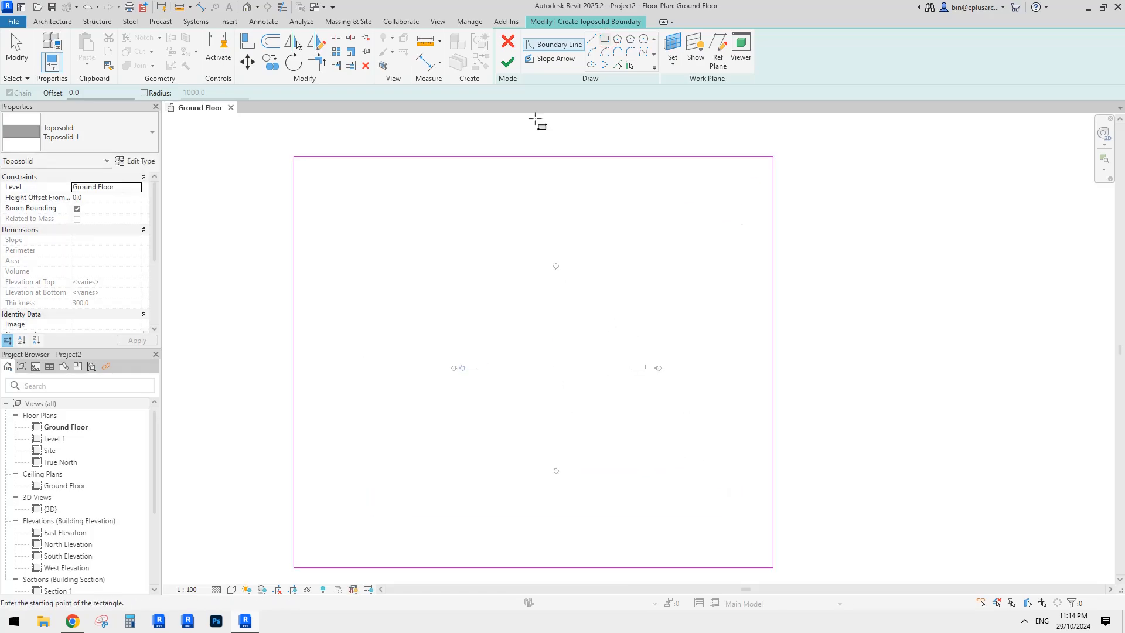
{"action": "left_click", "coordinate": [510, 62]}
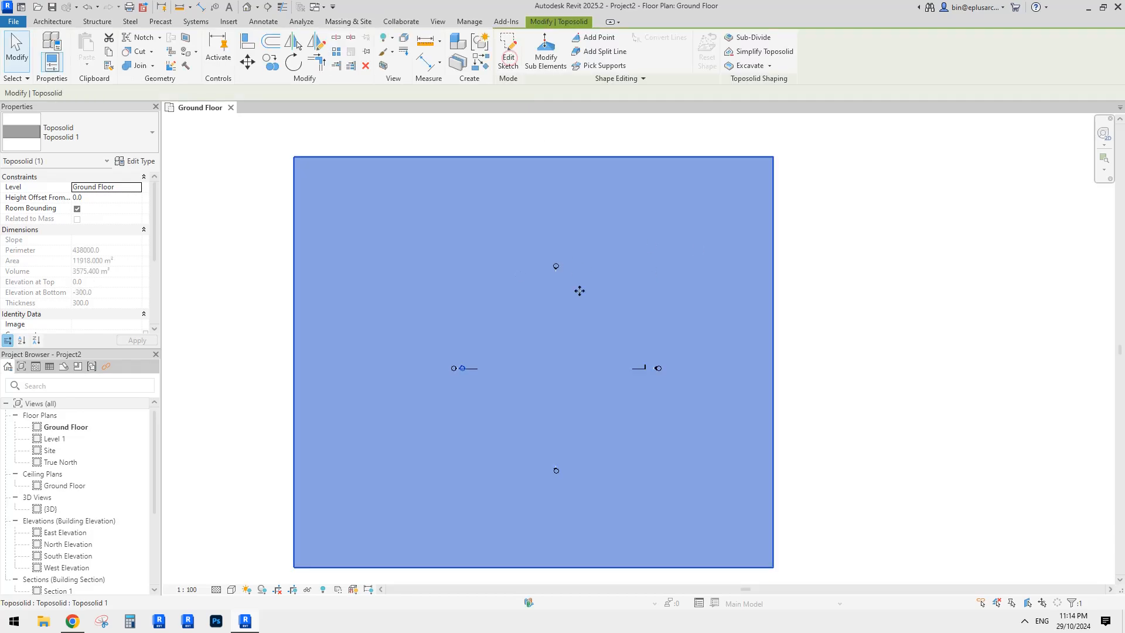
- Reselect Toposolid 1 and nudge it slightly right, then back left
{"action": "scroll", "coordinate": [578, 291], "scroll_direction": "down", "scroll_amount": 2}
{"action": "middle_click_drag", "start_coordinate": [580, 291], "coordinate": [628, 294]}
{"action": "key", "text": "Escape"}
{"action": "left_click", "coordinate": [610, 317]}
{"action": "left_click_drag", "start_coordinate": [567, 306], "coordinate": [588, 307]}
{"action": "scroll", "coordinate": [726, 317], "scroll_direction": "up", "scroll_amount": 2}
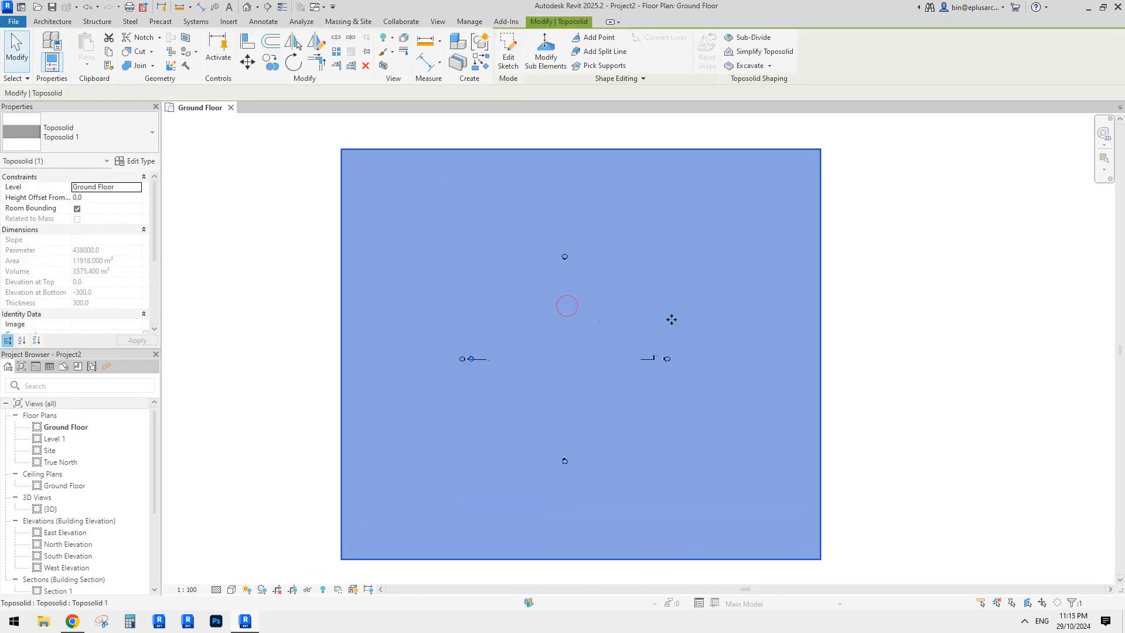
{"action": "left_click_drag", "start_coordinate": [664, 308], "coordinate": [650, 306]}
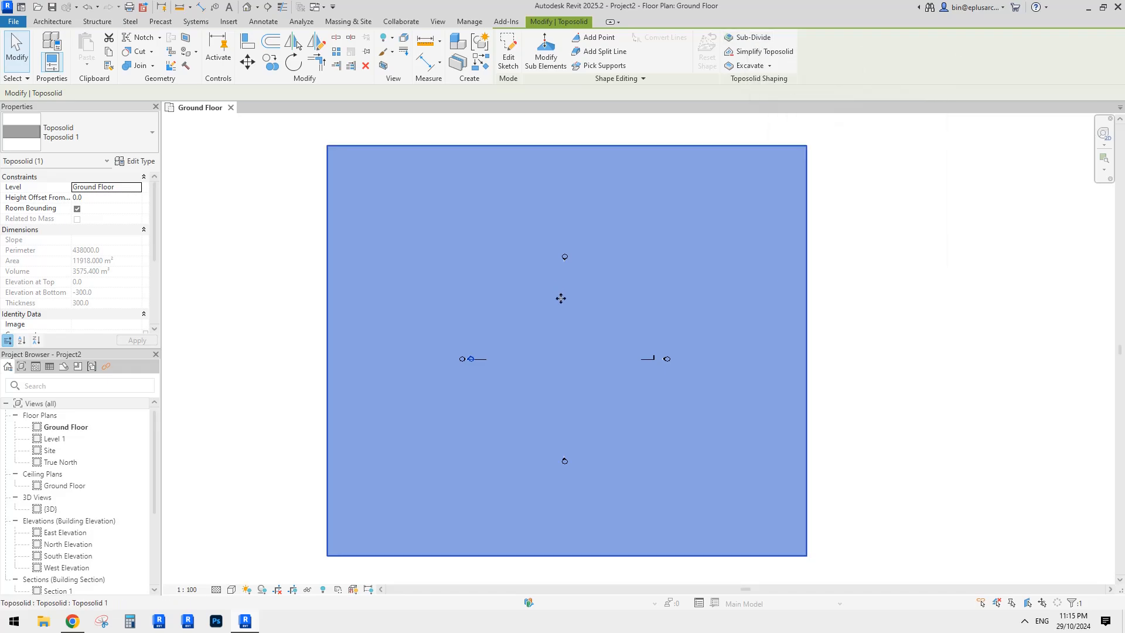
- Add a 29000 x 42000 rectangular sub-division to the toposolid
{"action": "left_click", "coordinate": [747, 37]}
{"action": "middle_click_drag", "start_coordinate": [504, 351], "coordinate": [534, 350]}
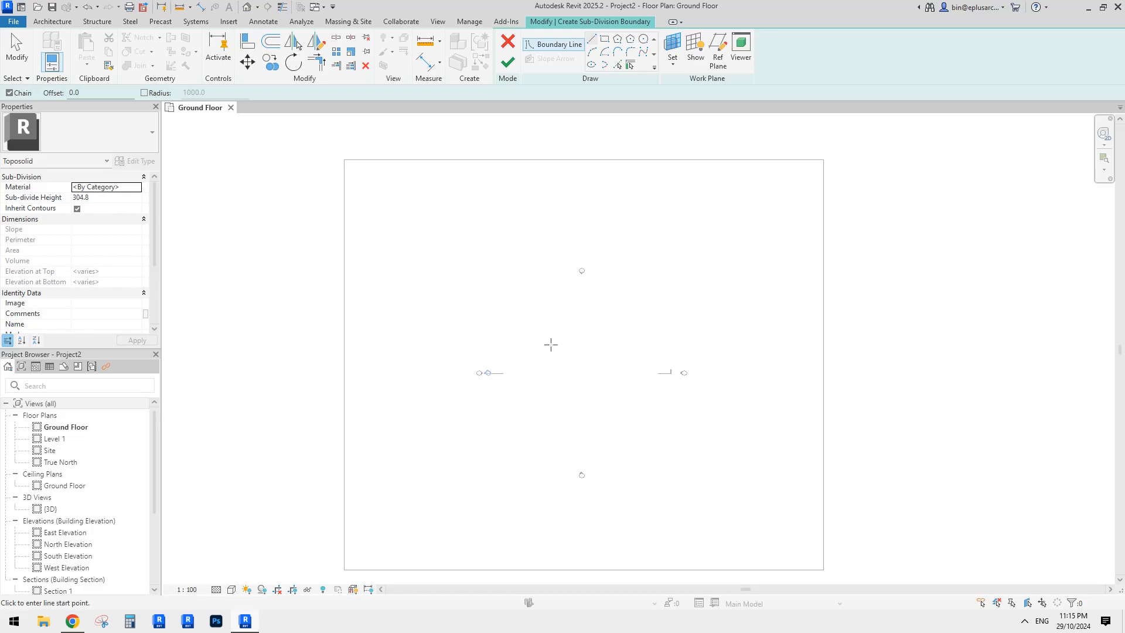
{"action": "left_click", "coordinate": [595, 41]}
{"action": "scroll", "coordinate": [555, 335], "scroll_direction": "up", "scroll_amount": 1}
{"action": "middle_click_drag", "start_coordinate": [580, 348], "coordinate": [598, 340]}
{"action": "scroll", "coordinate": [600, 263], "scroll_direction": "down", "scroll_amount": 1}
{"action": "left_click", "coordinate": [604, 39]}
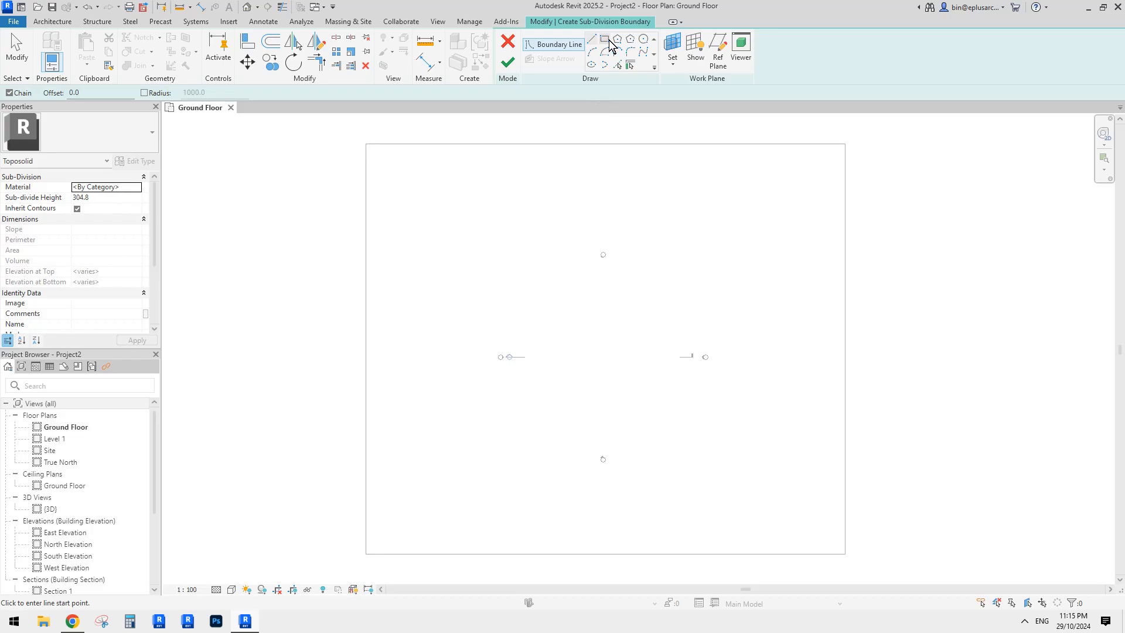
{"action": "left_click", "coordinate": [475, 244]}
{"action": "left_click", "coordinate": [592, 416]}
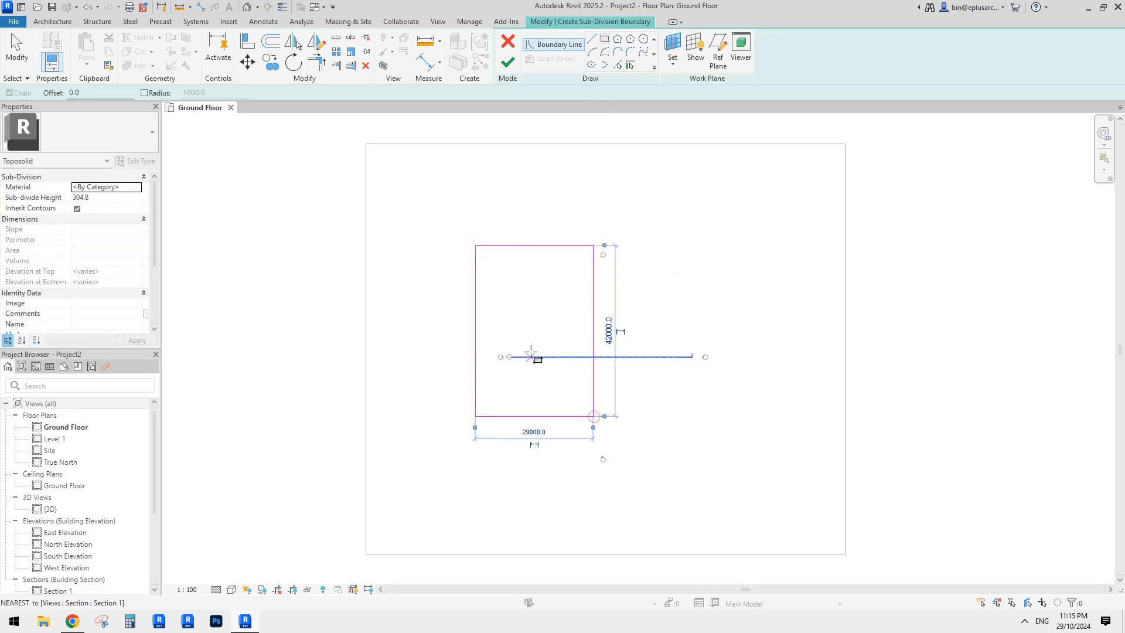
{"action": "left_click", "coordinate": [507, 62]}
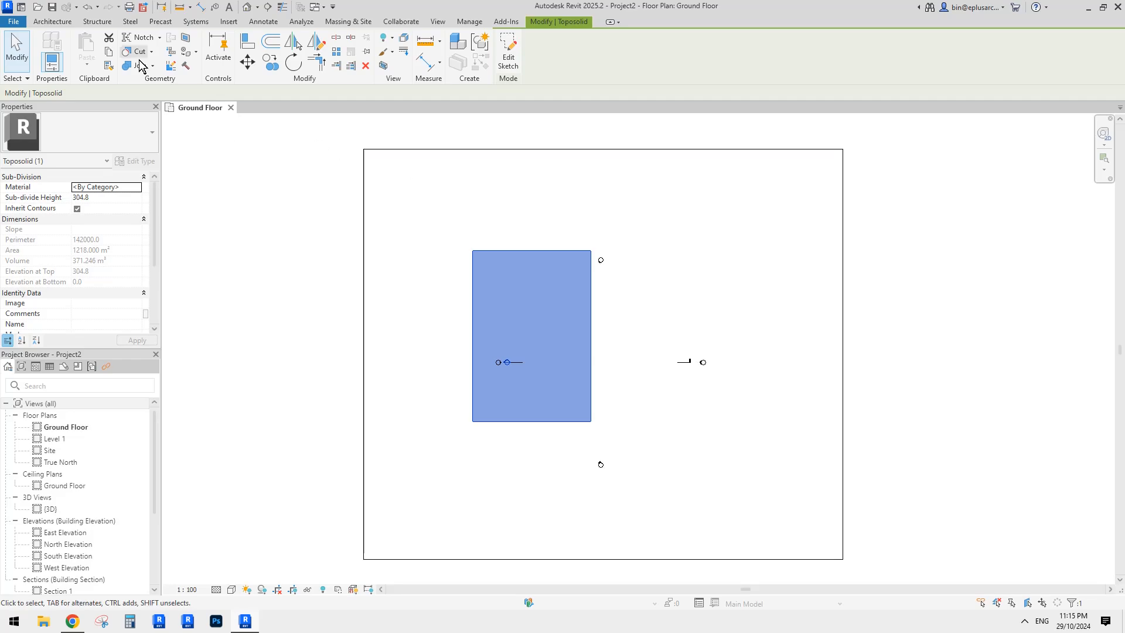
- Draw a second, overlapping rectangular sub-division on the site toposolid
{"action": "left_click", "coordinate": [52, 21]}
{"action": "left_click", "coordinate": [556, 24]}
{"action": "left_click", "coordinate": [351, 22]}
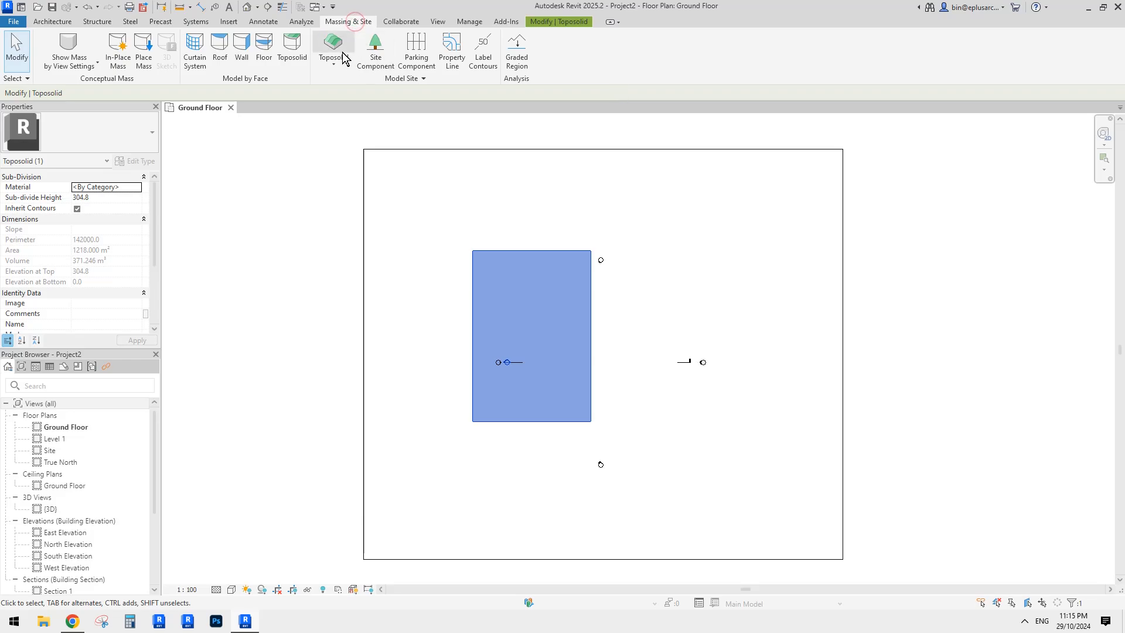
{"action": "left_click", "coordinate": [684, 197]}
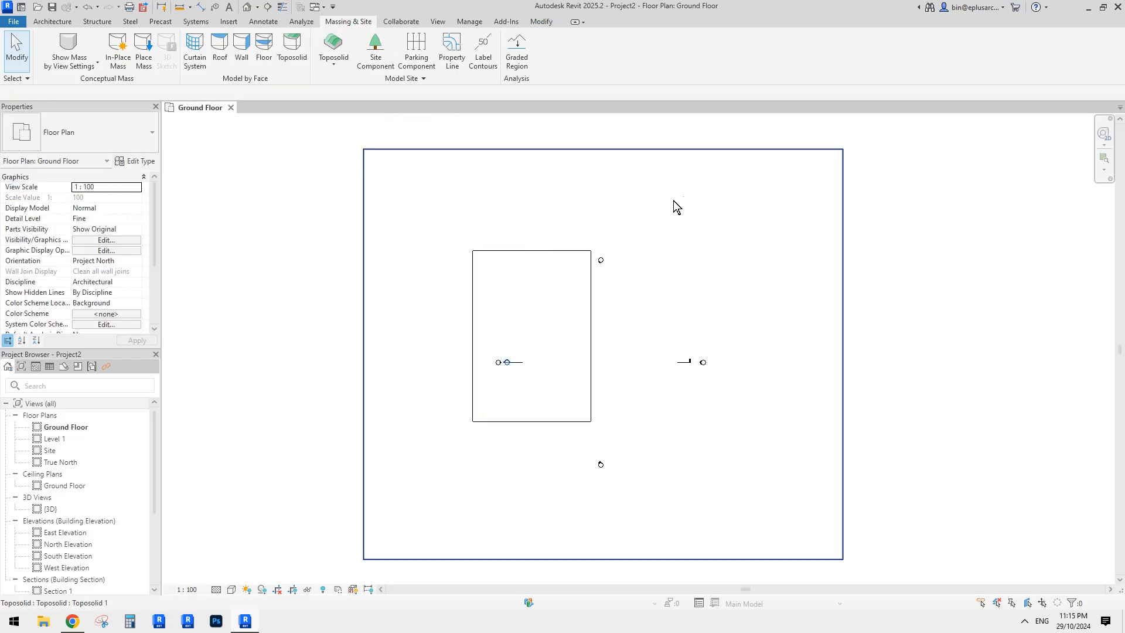
{"action": "left_click", "coordinate": [751, 37]}
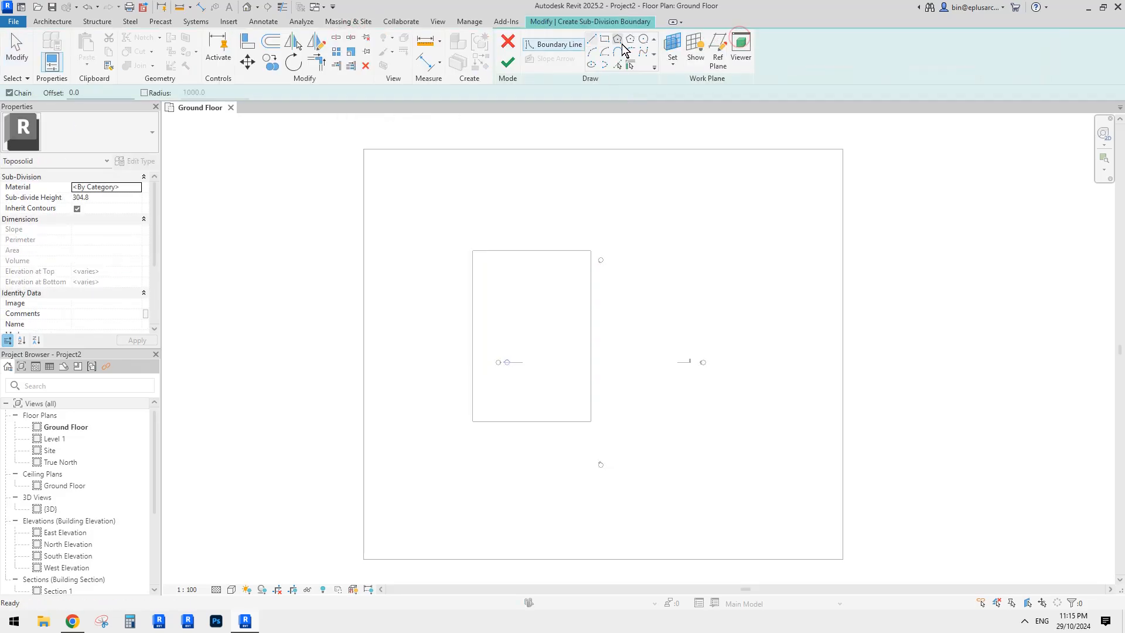
{"action": "left_click", "coordinate": [605, 38]}
{"action": "left_click", "coordinate": [553, 223]}
{"action": "left_click", "coordinate": [656, 334]}
{"action": "left_click", "coordinate": [507, 61]}
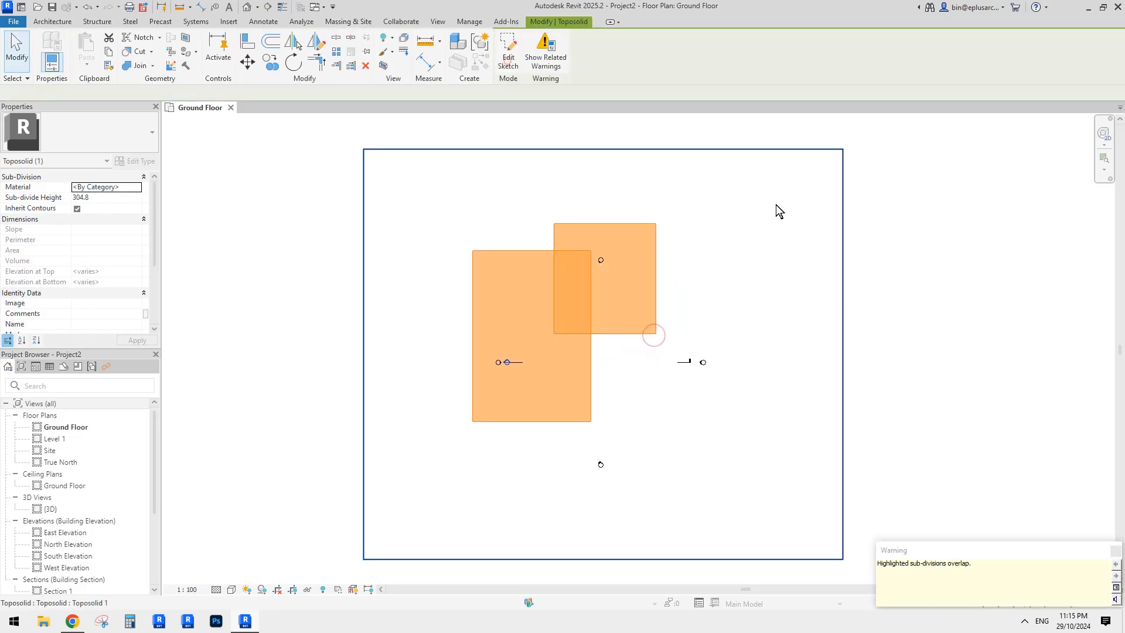
- Select the overlapping sub-division, then return to the Reddit reference post
{"action": "key", "text": "Escape"}
{"action": "left_click", "coordinate": [627, 310]}
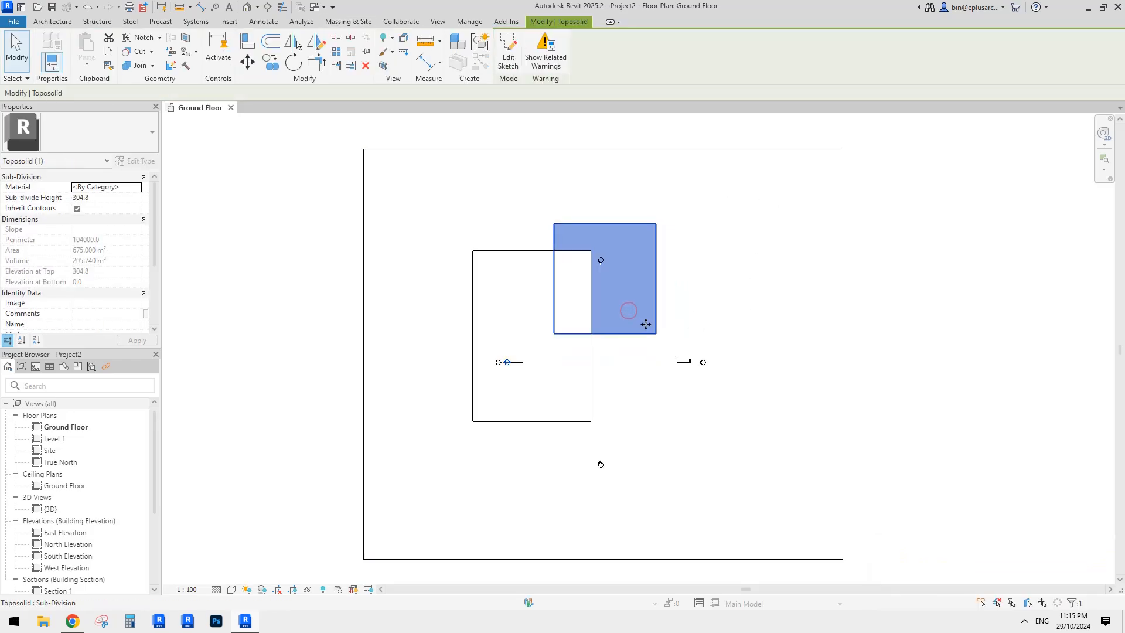
{"action": "scroll", "coordinate": [644, 321], "scroll_direction": "up", "scroll_amount": 2}
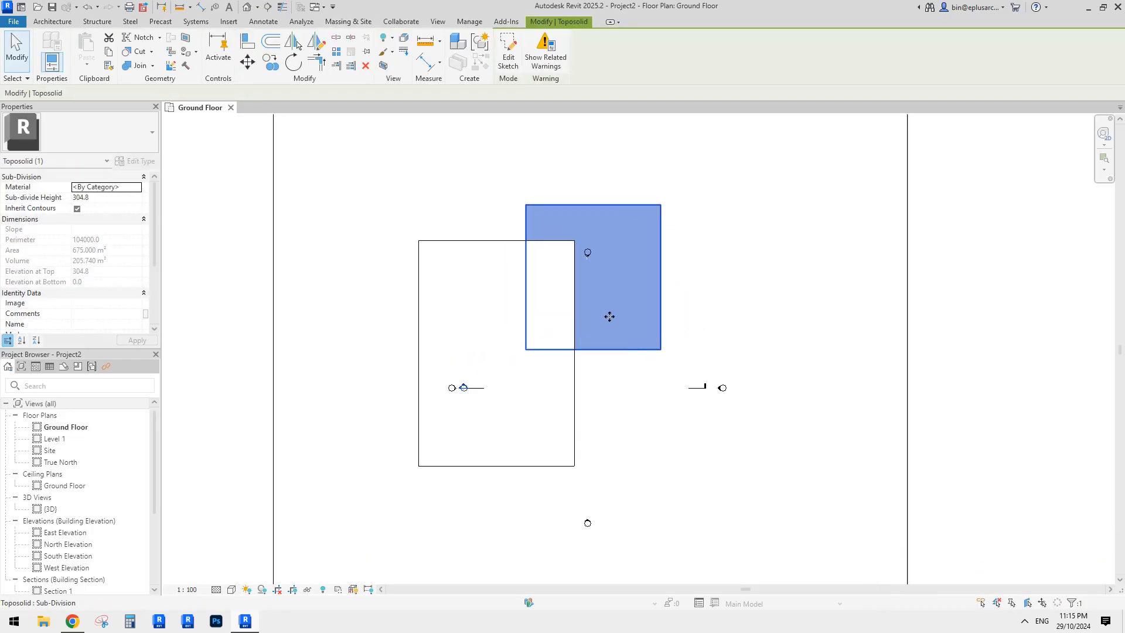
{"action": "left_click", "coordinate": [677, 289]}
{"action": "left_click", "coordinate": [599, 312]}
{"action": "scroll", "coordinate": [591, 310], "scroll_direction": "down", "scroll_amount": 2}
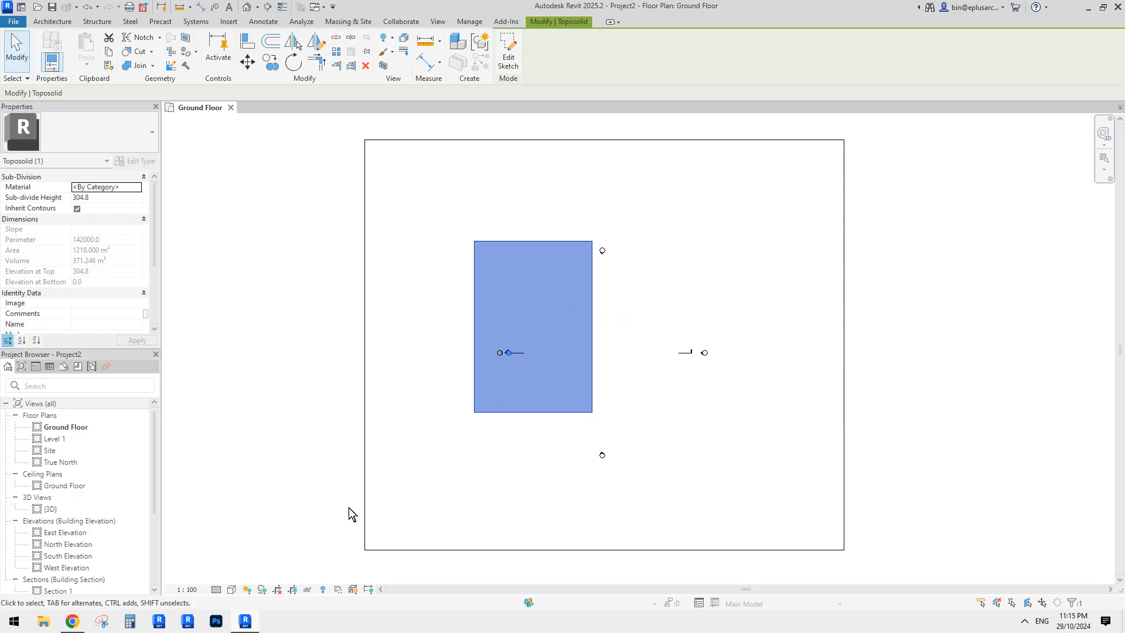
{"action": "left_click", "coordinate": [72, 621]}
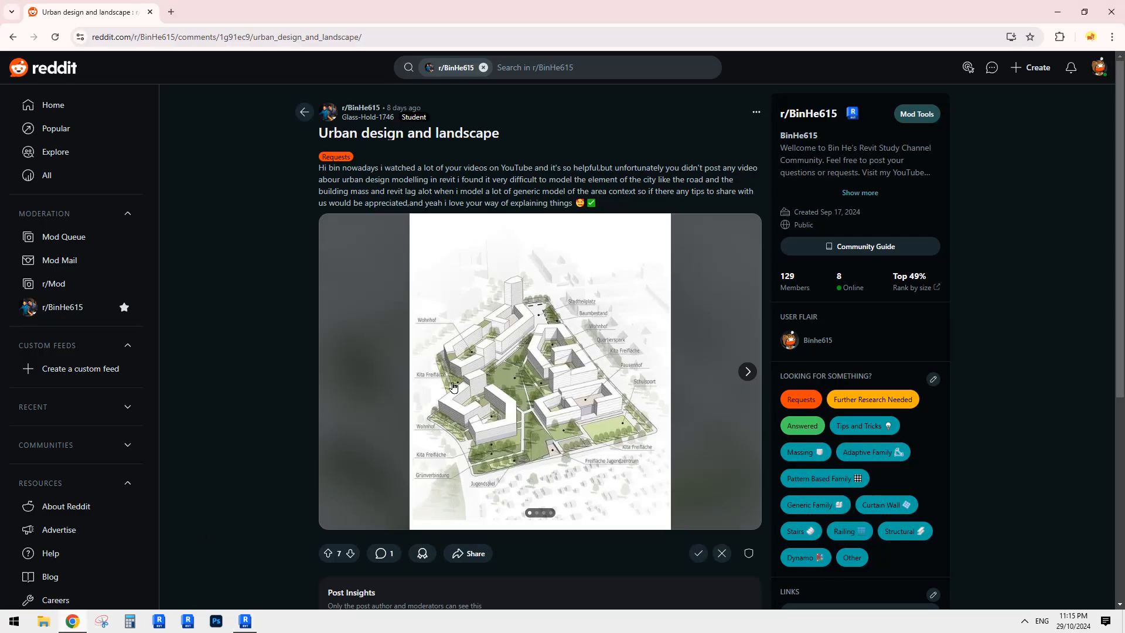
- Back in Revit, edit the sub-division's boundary and delete its rectangular lines
{"action": "left_click", "coordinate": [245, 621]}
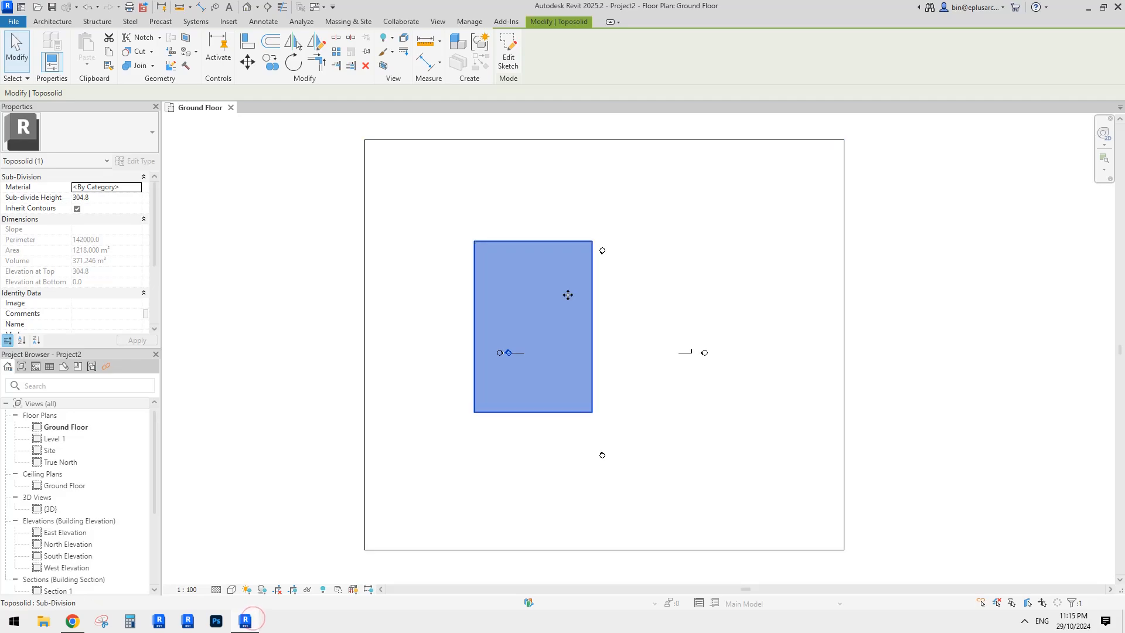
{"action": "double_click", "coordinate": [549, 275]}
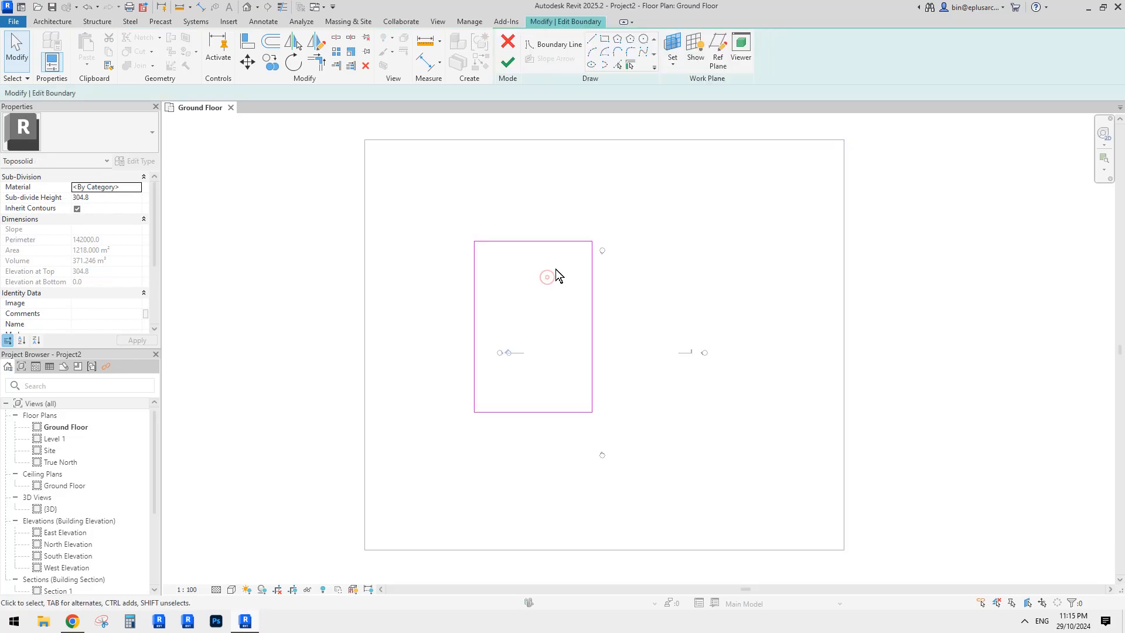
{"action": "key", "text": "Tab"}
{"action": "left_click", "coordinate": [529, 240]}
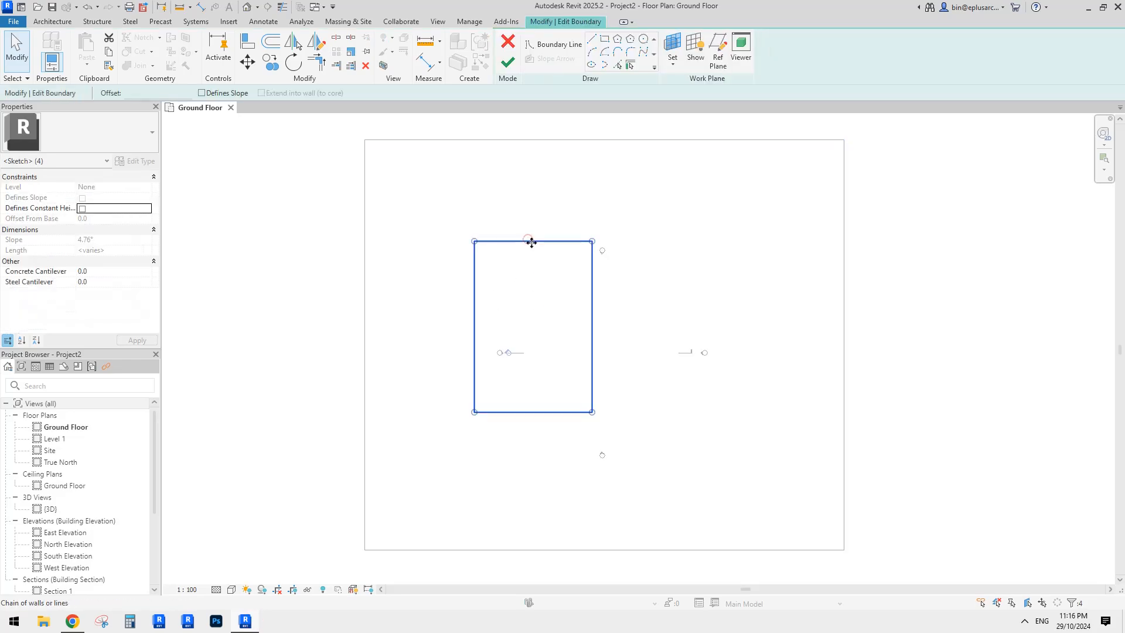
{"action": "key", "text": "Delete"}
- Draw a new skewed four-sided outline with a slanted left edge
{"action": "left_click", "coordinate": [591, 39]}
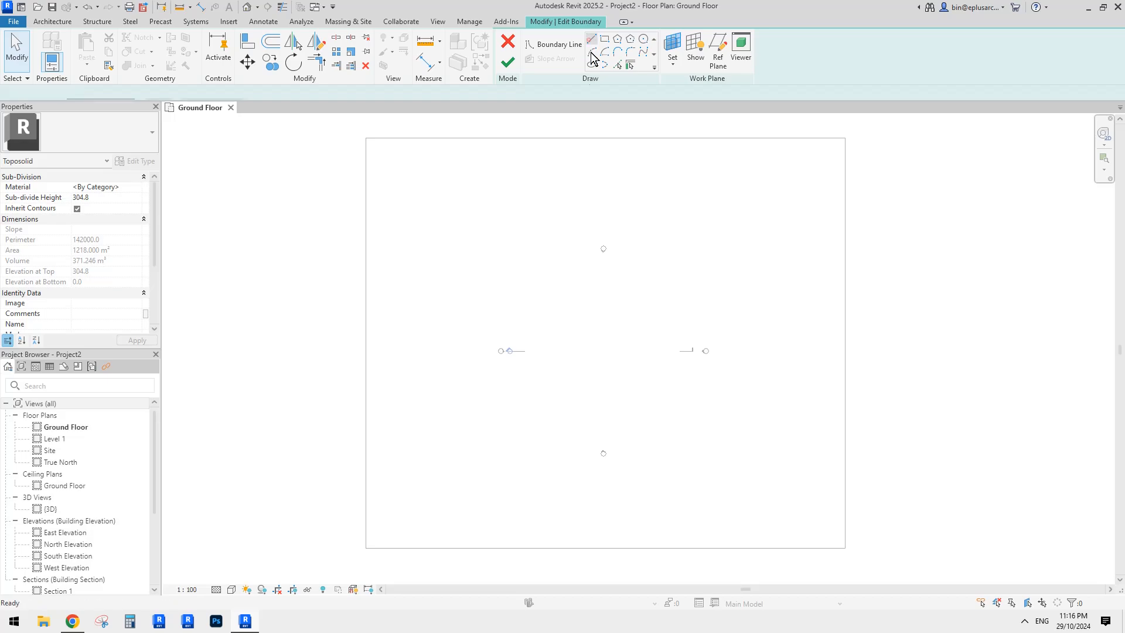
{"action": "left_click", "coordinate": [488, 215]}
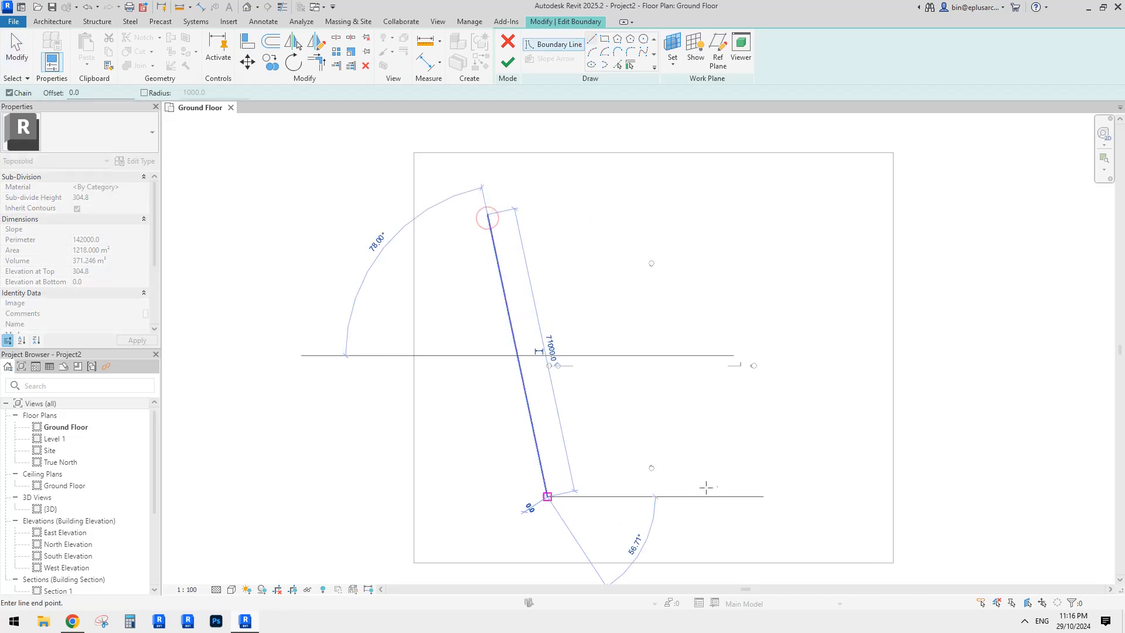
{"action": "left_click", "coordinate": [548, 497]}
{"action": "left_click", "coordinate": [807, 523]}
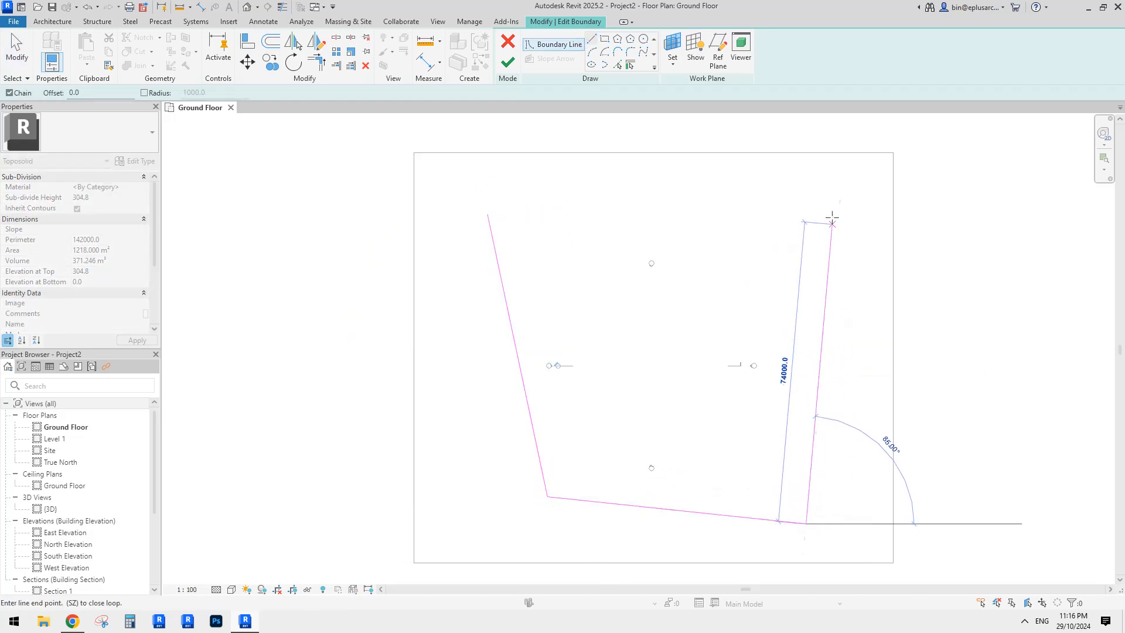
{"action": "left_click", "coordinate": [840, 190]}
{"action": "left_click", "coordinate": [488, 215]}
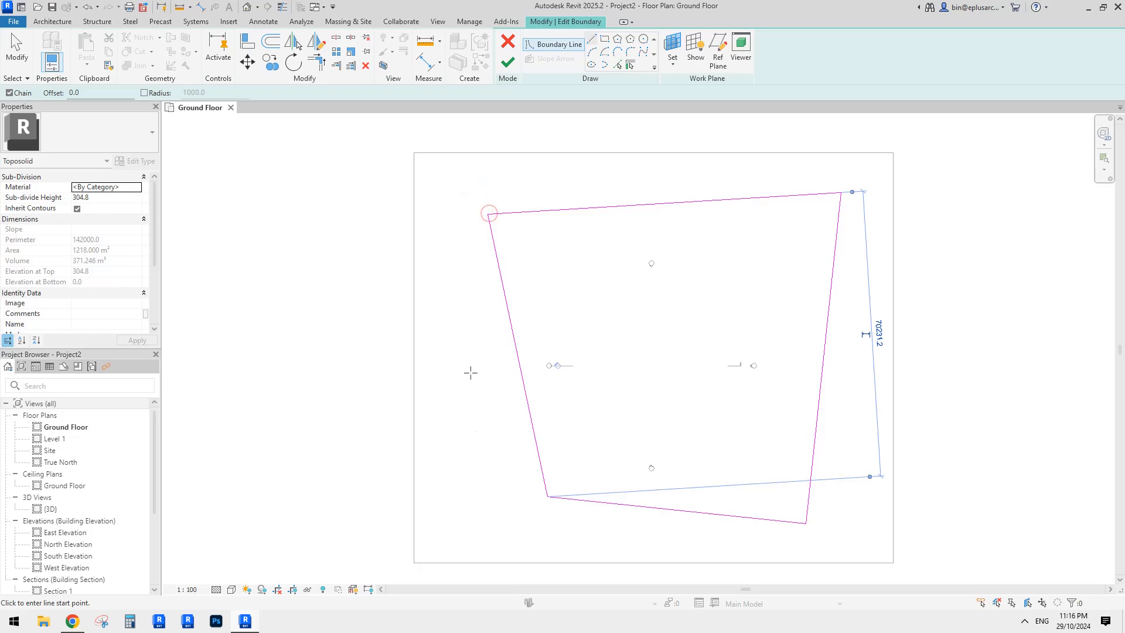
{"action": "middle_click_drag", "start_coordinate": [627, 304], "coordinate": [611, 316]}
{"action": "middle_click_drag", "start_coordinate": [649, 280], "coordinate": [625, 285]}
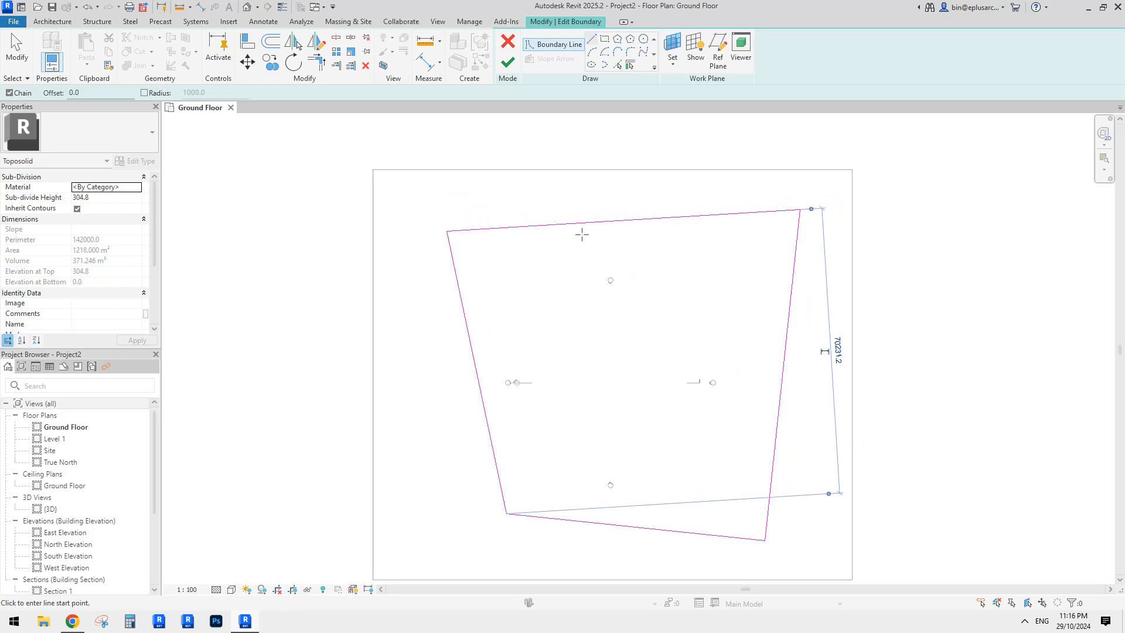
- Add dividing lines inside the outline: one top-to-bottom, two cross lines, and a diagonal
{"action": "left_click", "coordinate": [580, 223]}
{"action": "left_click", "coordinate": [607, 523]}
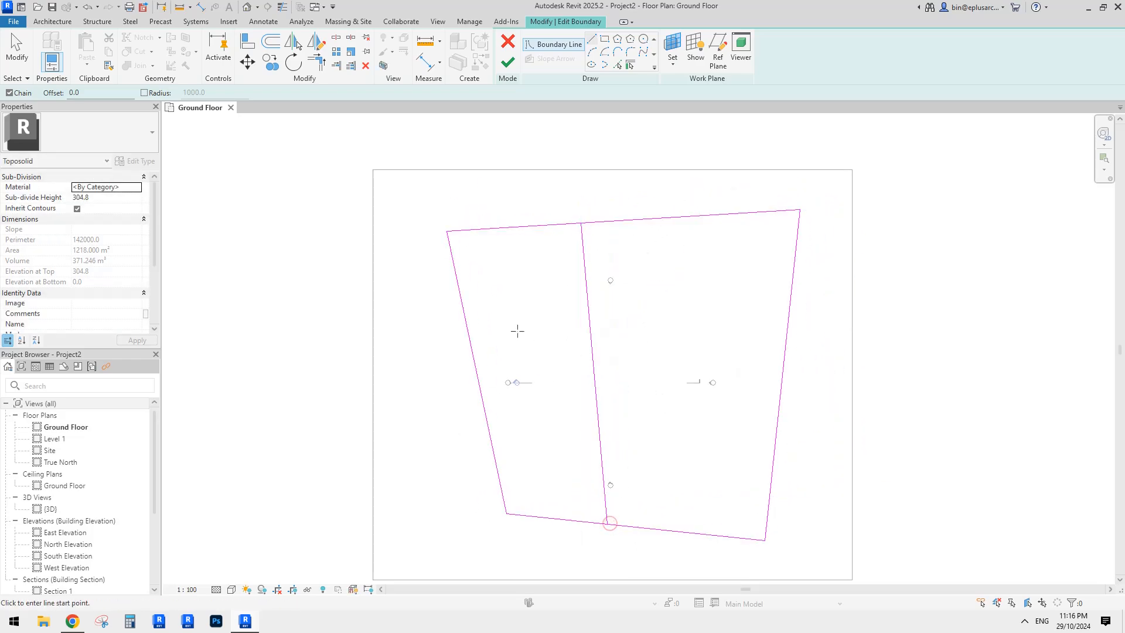
{"action": "left_click", "coordinate": [474, 361]}
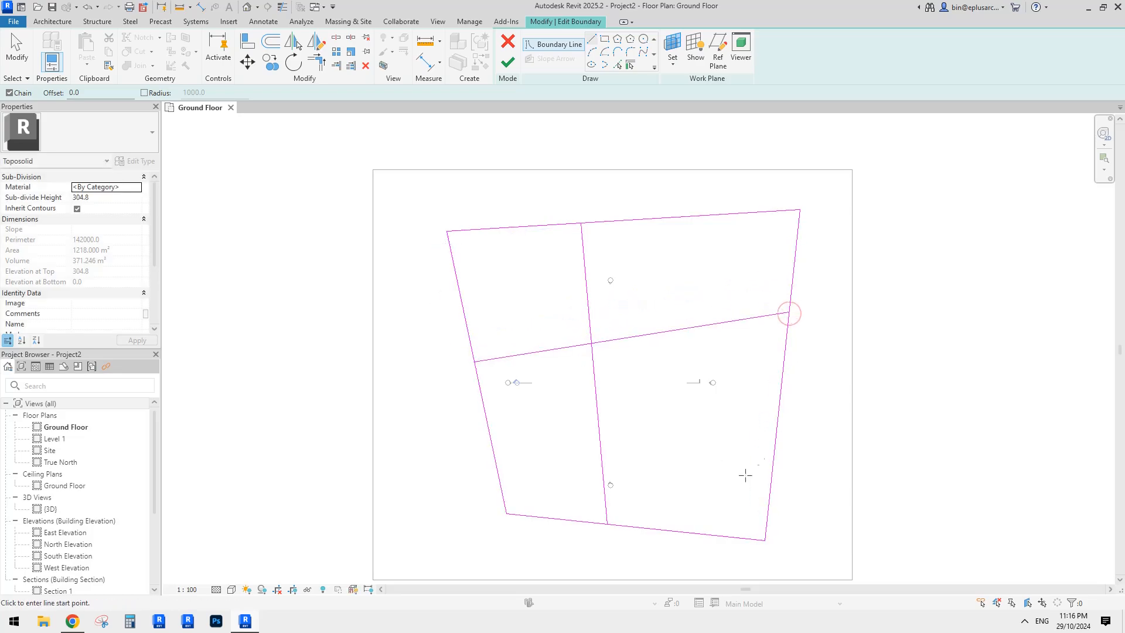
{"action": "left_click", "coordinate": [775, 448]}
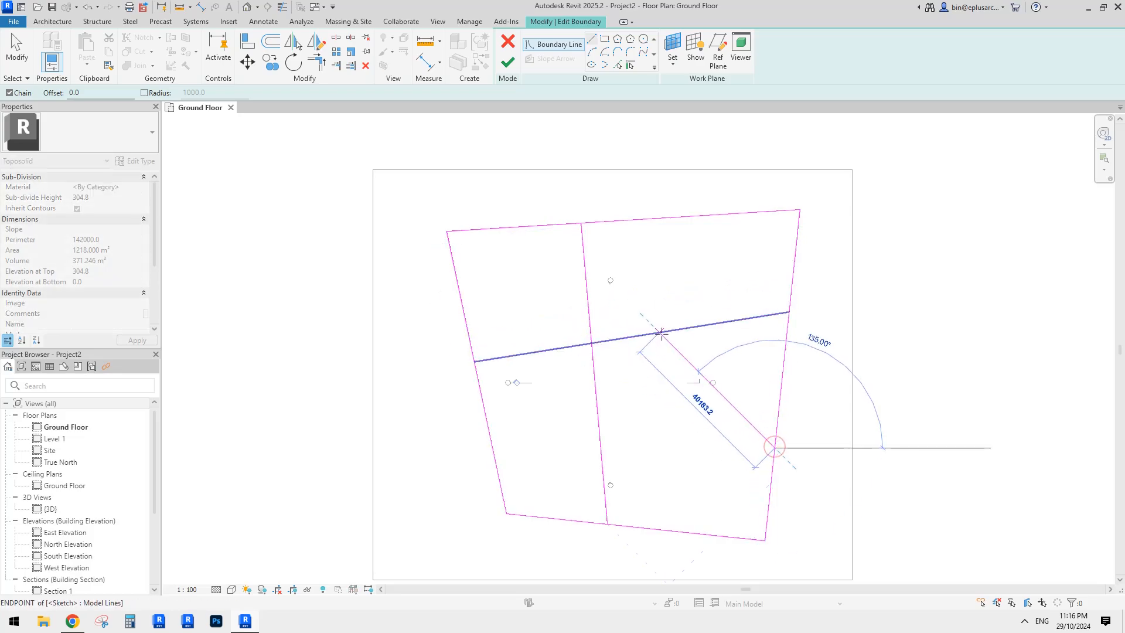
{"action": "left_click", "coordinate": [661, 333]}
{"action": "key", "text": "Escape"}
{"action": "left_click", "coordinate": [495, 449]}
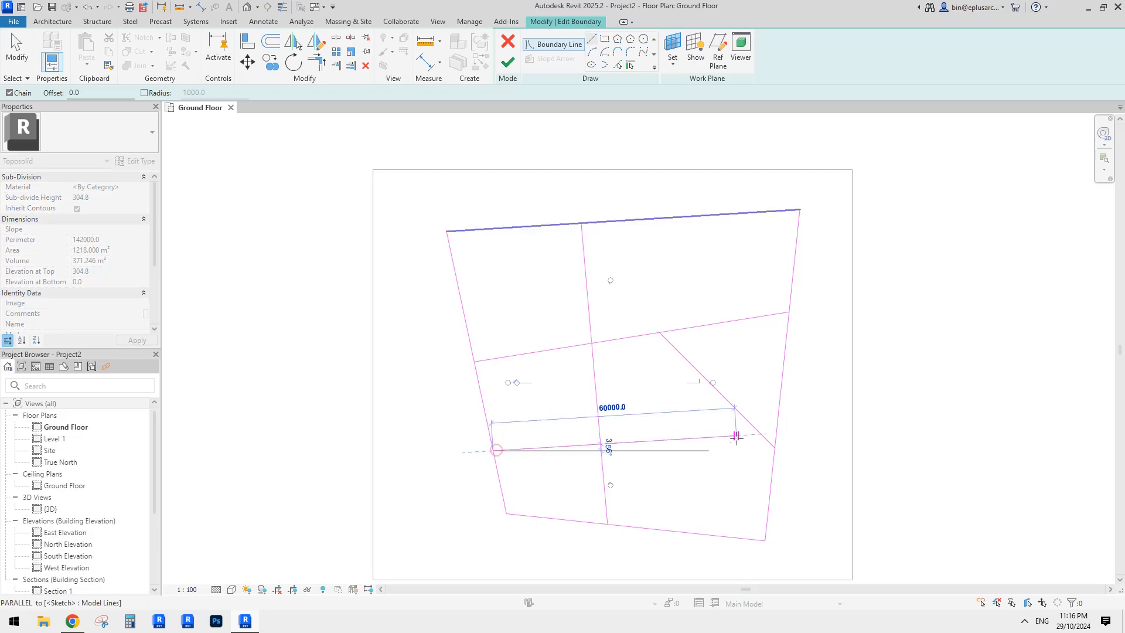
{"action": "left_click", "coordinate": [772, 470]}
{"action": "key", "text": "Escape"}
{"action": "key", "text": "Escape"}
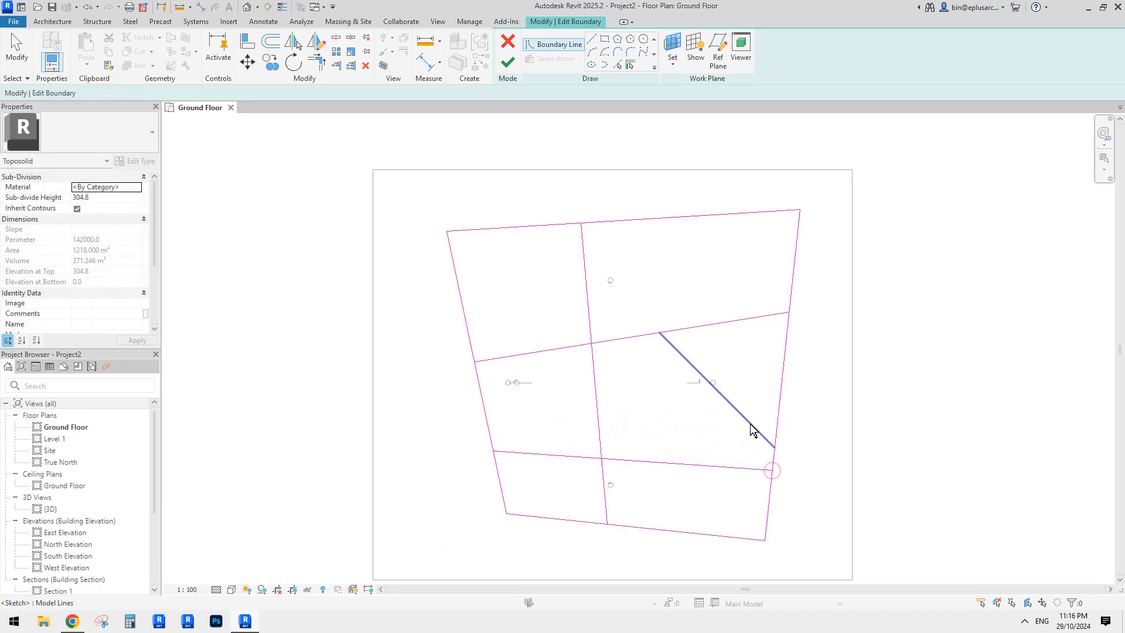
- Move the diagonal's ends up the right edge and onto the top edge
{"action": "left_click", "coordinate": [761, 401]}
{"action": "left_click_drag", "start_coordinate": [773, 407], "coordinate": [779, 404]}
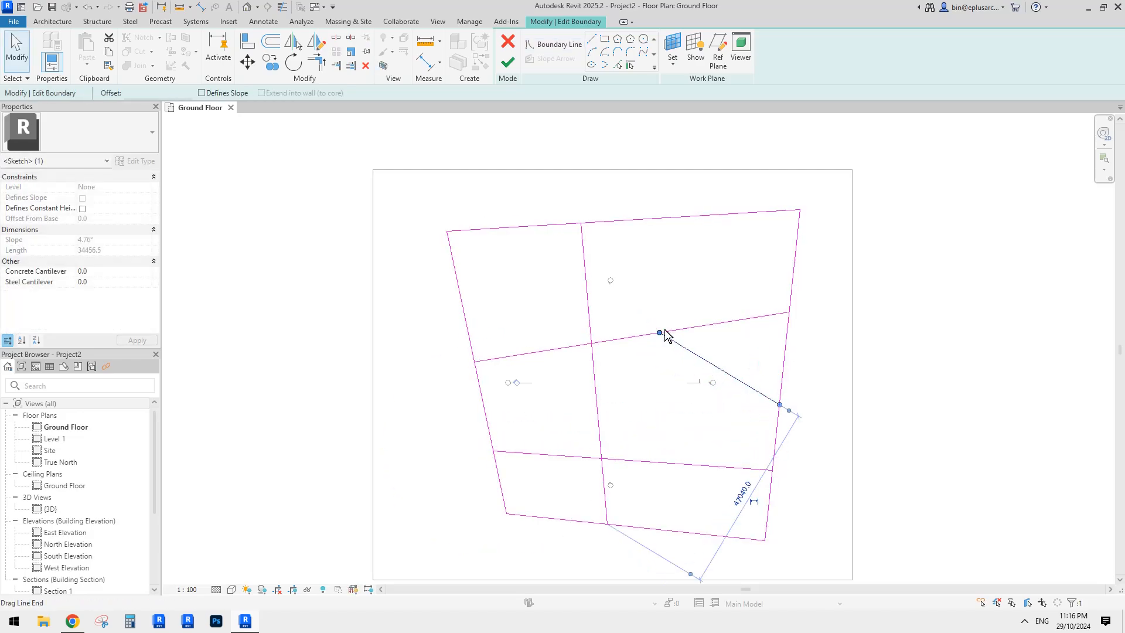
{"action": "left_click_drag", "start_coordinate": [659, 332], "coordinate": [645, 219]}
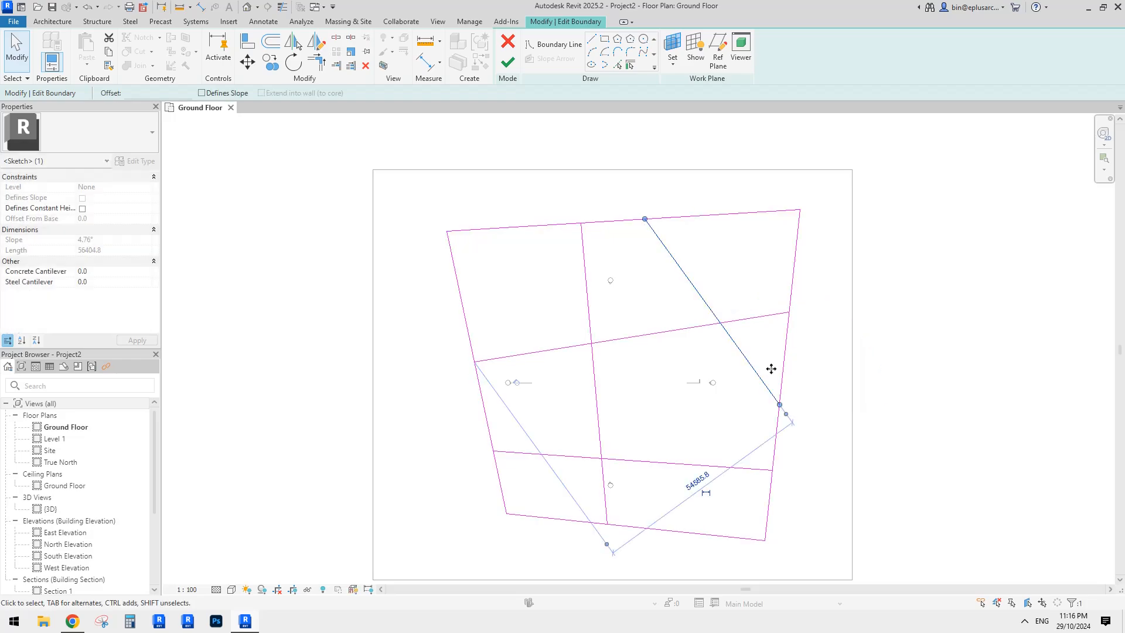
{"action": "left_click", "coordinate": [872, 406]}
{"action": "middle_click_drag", "start_coordinate": [882, 406], "coordinate": [872, 402]}
{"action": "scroll", "coordinate": [641, 346], "scroll_direction": "up", "scroll_amount": 1}
{"action": "middle_click_drag", "start_coordinate": [641, 345], "coordinate": [637, 377]}
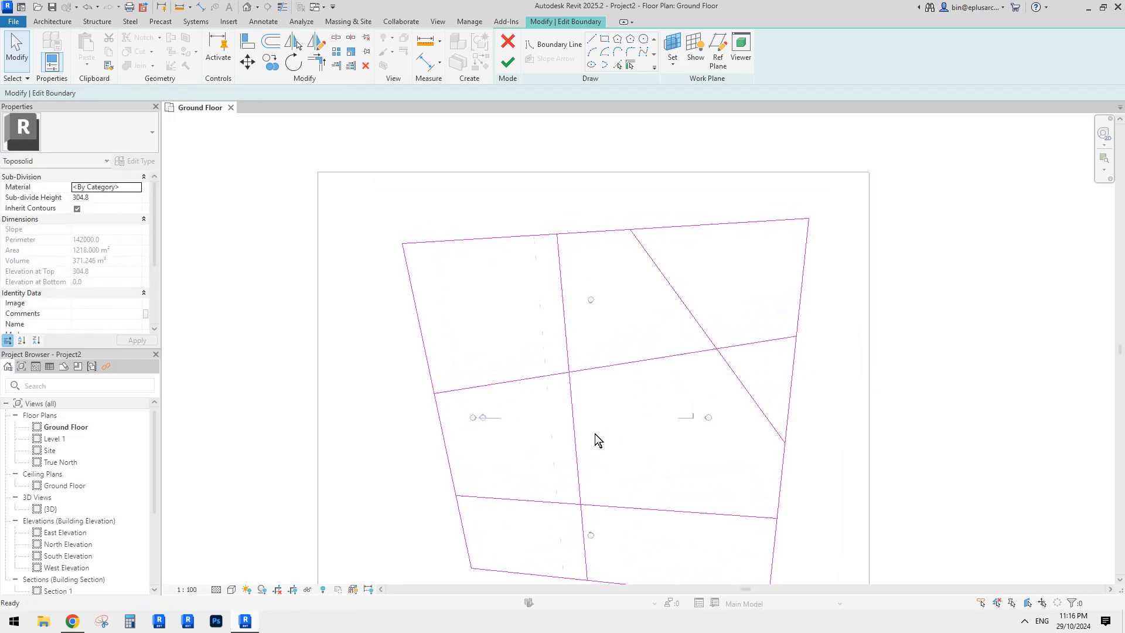
- Try offsetting a boundary line, cancelling the Offset tool twice
{"action": "key", "text": "o"}
{"action": "key", "text": "f"}
{"action": "middle_click_drag", "start_coordinate": [574, 468], "coordinate": [560, 417]}
{"action": "scroll", "coordinate": [554, 415], "scroll_direction": "down", "scroll_amount": 1}
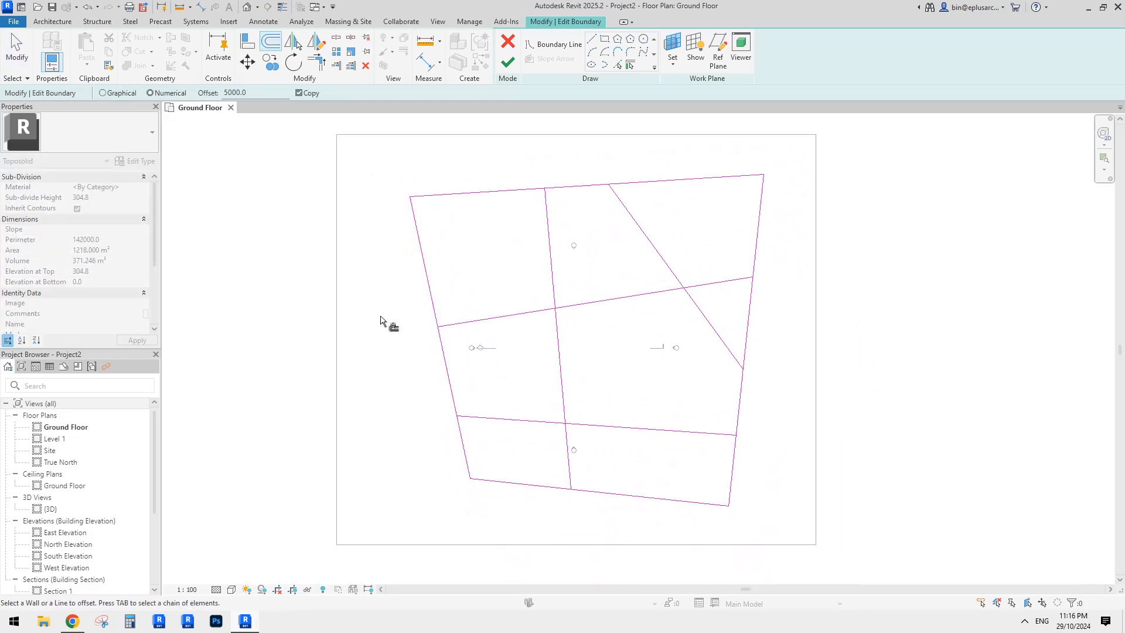
{"action": "middle_click_drag", "start_coordinate": [528, 320], "coordinate": [530, 320]}
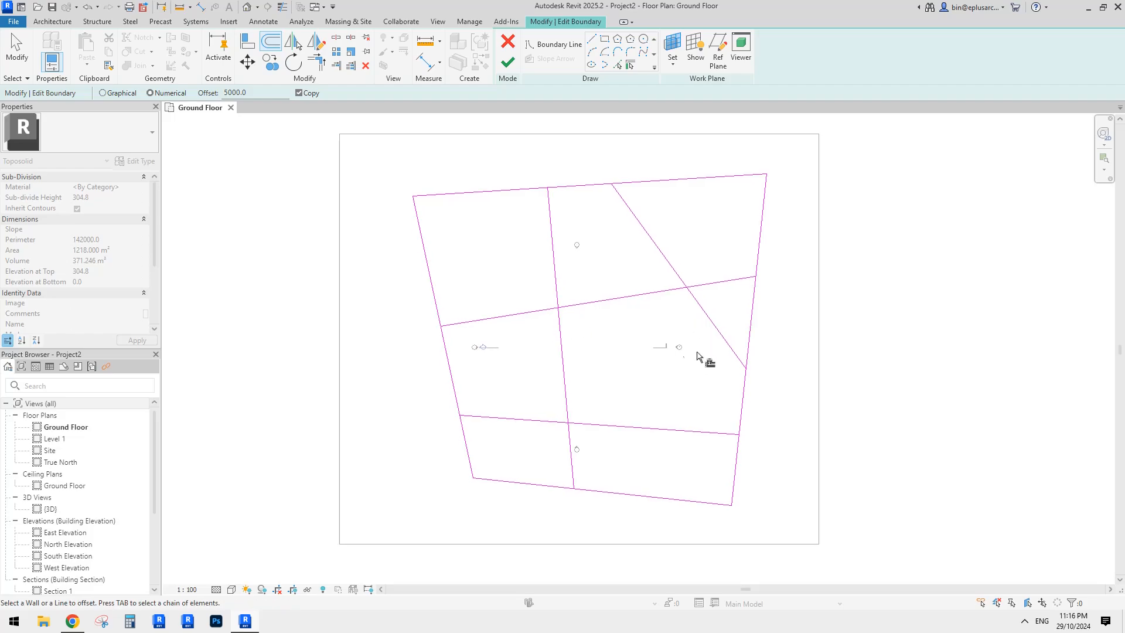
{"action": "scroll", "coordinate": [674, 336], "scroll_direction": "down", "scroll_amount": 3}
{"action": "middle_click_drag", "start_coordinate": [667, 349], "coordinate": [642, 344]}
{"action": "key", "text": "Escape"}
{"action": "scroll", "coordinate": [508, 310], "scroll_direction": "up", "scroll_amount": 1}
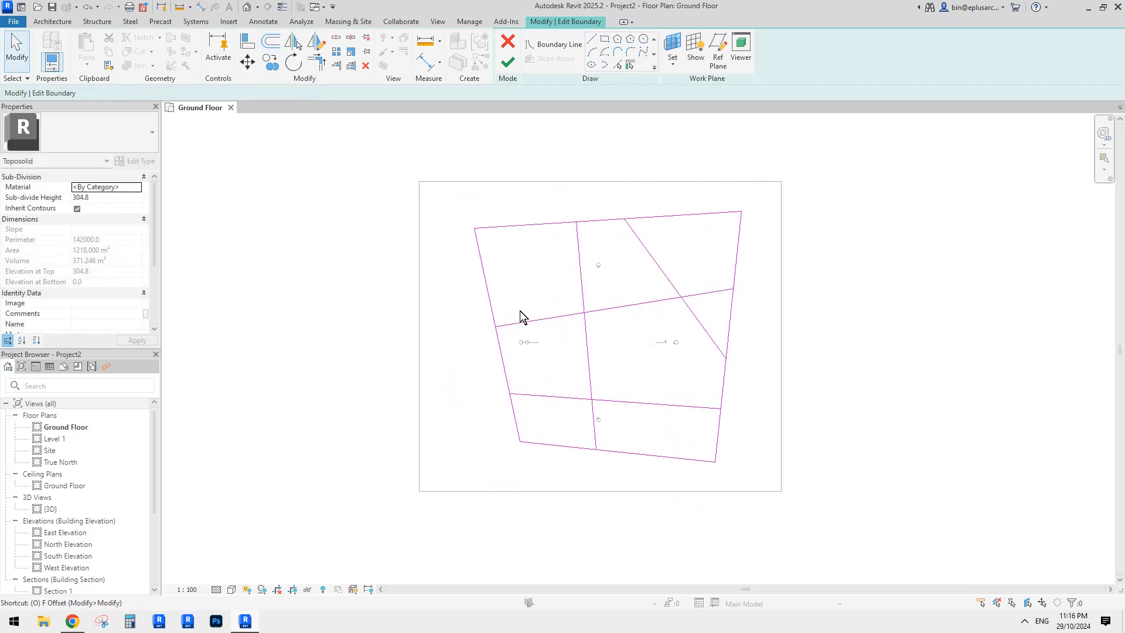
{"action": "key", "text": "f"}
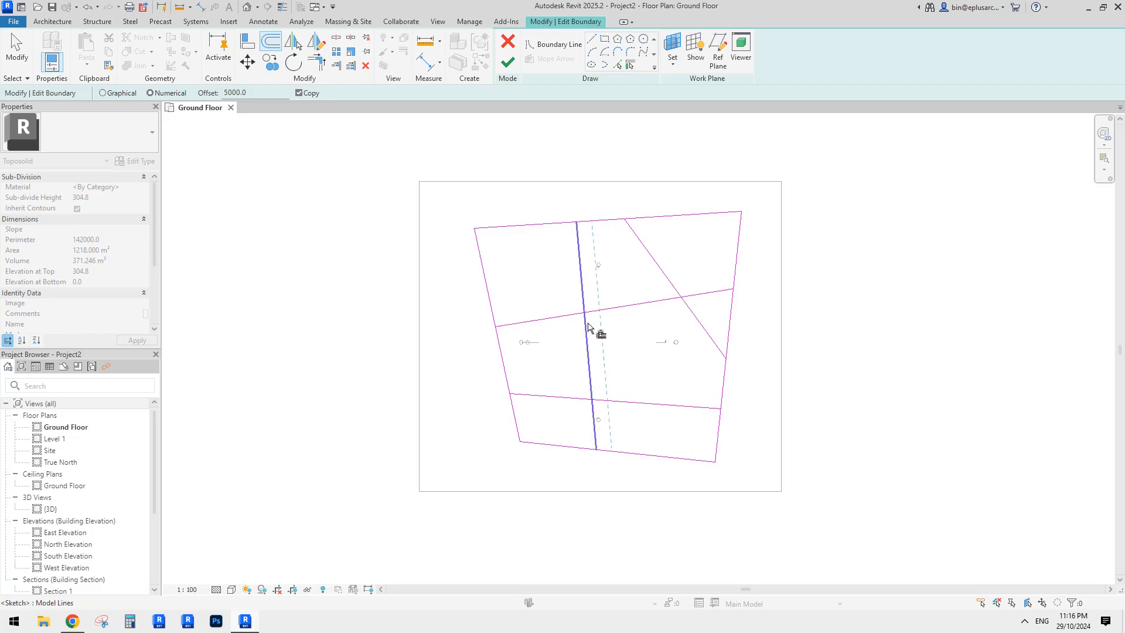
{"action": "scroll", "coordinate": [588, 327], "scroll_direction": "down", "scroll_amount": 2}
{"action": "key", "text": "Escape"}
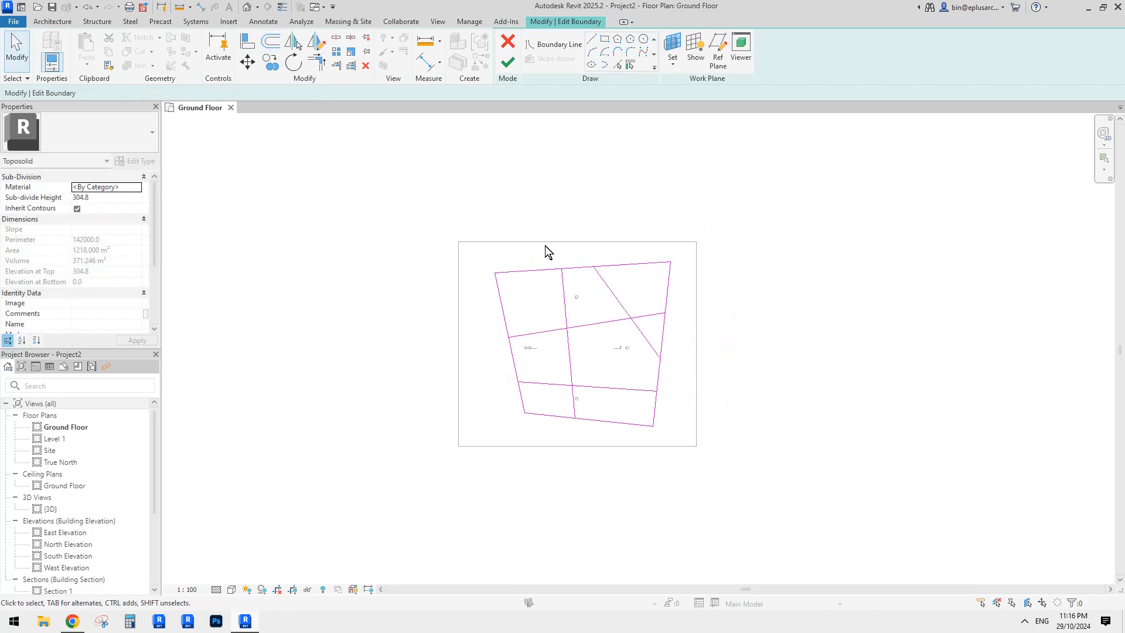
- Discard the sub-division sketch edits and delete the small sub-division
{"action": "left_click", "coordinate": [513, 44]}
{"action": "left_click", "coordinate": [583, 321]}
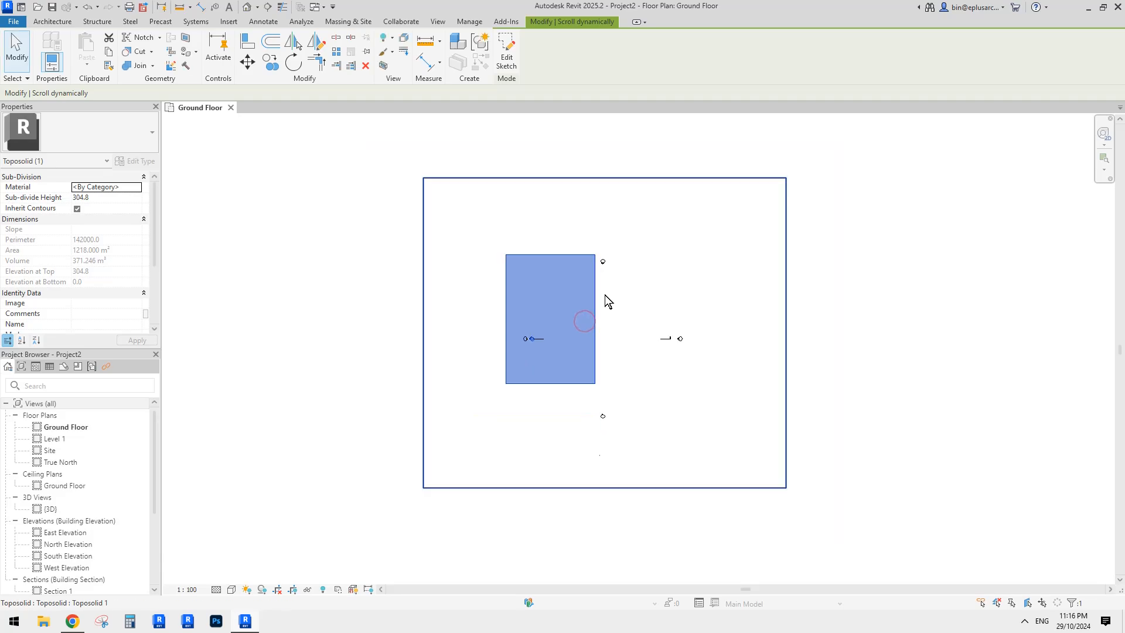
{"action": "left_click", "coordinate": [604, 294]}
{"action": "scroll", "coordinate": [598, 293], "scroll_direction": "down", "scroll_amount": 1}
{"action": "left_click", "coordinate": [594, 281]}
{"action": "middle_click_drag", "start_coordinate": [630, 273], "coordinate": [598, 322]}
{"action": "key", "text": "Delete"}
- Drag the toposolid's four boundary edges outward, widening it to about 222000
{"action": "scroll", "coordinate": [700, 284], "scroll_direction": "down", "scroll_amount": 1}
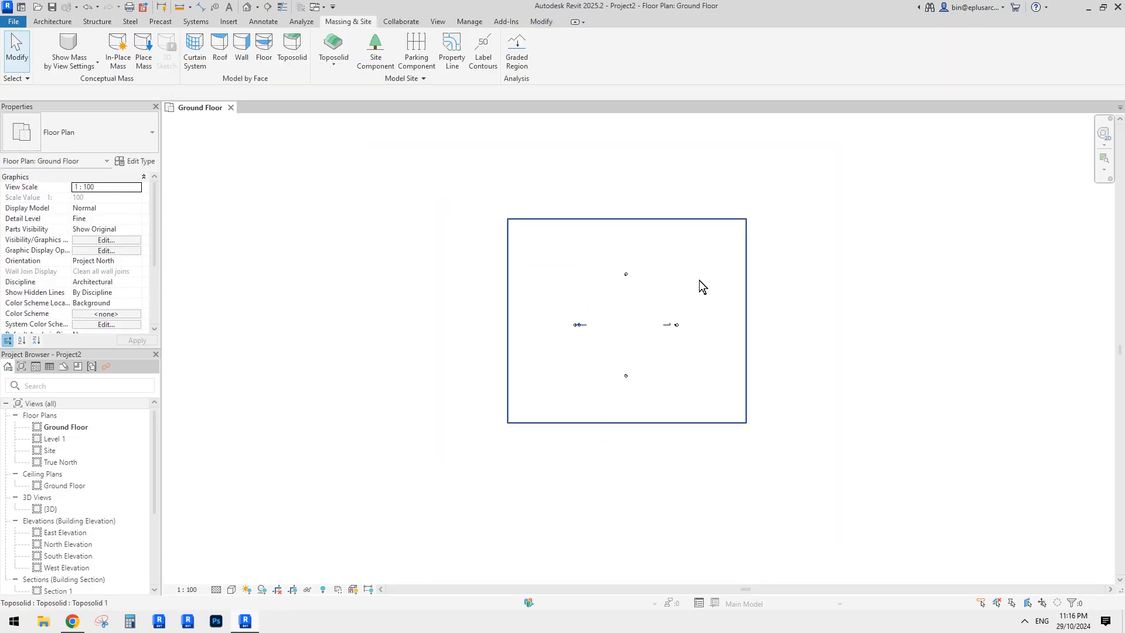
{"action": "middle_click_drag", "start_coordinate": [699, 280], "coordinate": [668, 293]}
{"action": "double_click", "coordinate": [648, 277]}
{"action": "left_click_drag", "start_coordinate": [623, 227], "coordinate": [625, 141]}
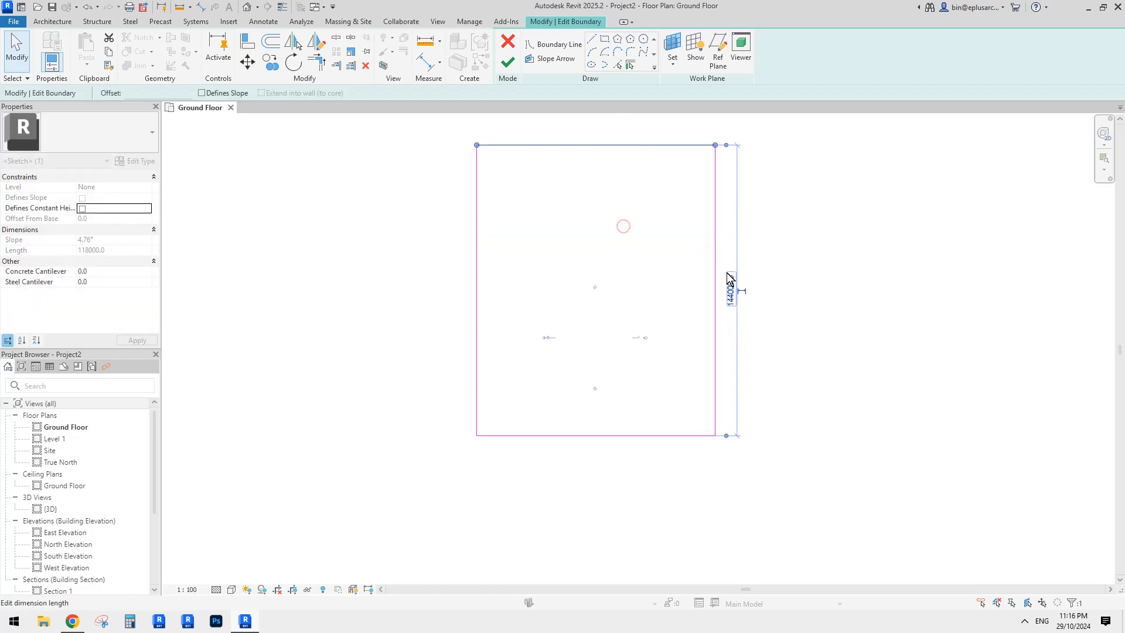
{"action": "left_click_drag", "start_coordinate": [715, 251], "coordinate": [808, 252]}
{"action": "left_click_drag", "start_coordinate": [477, 244], "coordinate": [408, 245]}
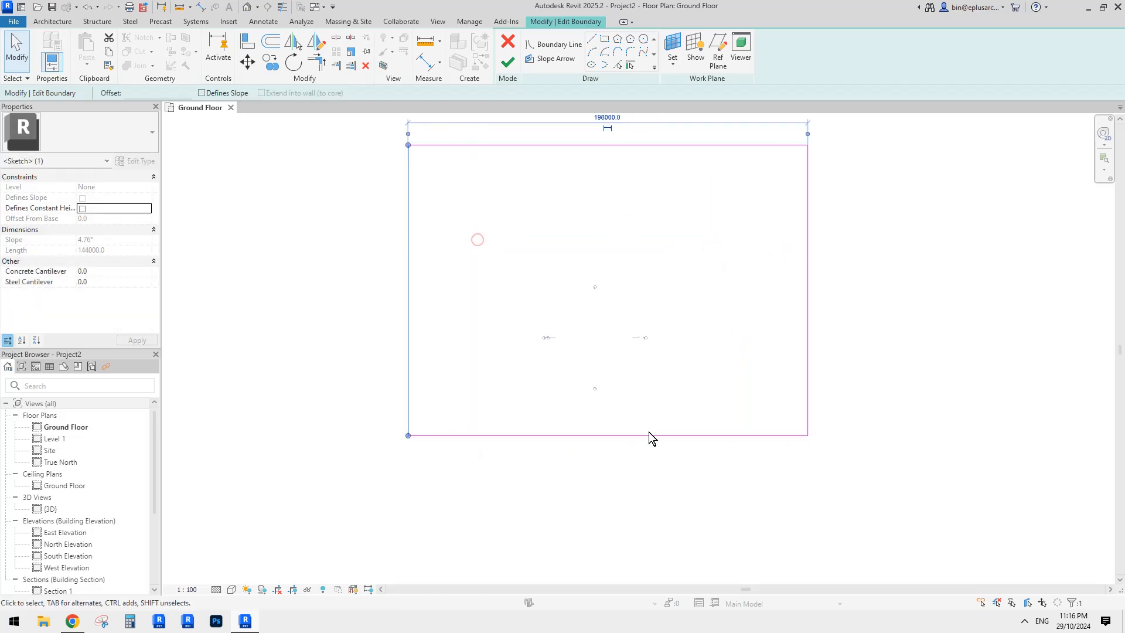
{"action": "left_click_drag", "start_coordinate": [642, 435], "coordinate": [640, 470]}
{"action": "left_click_drag", "start_coordinate": [407, 288], "coordinate": [359, 288]}
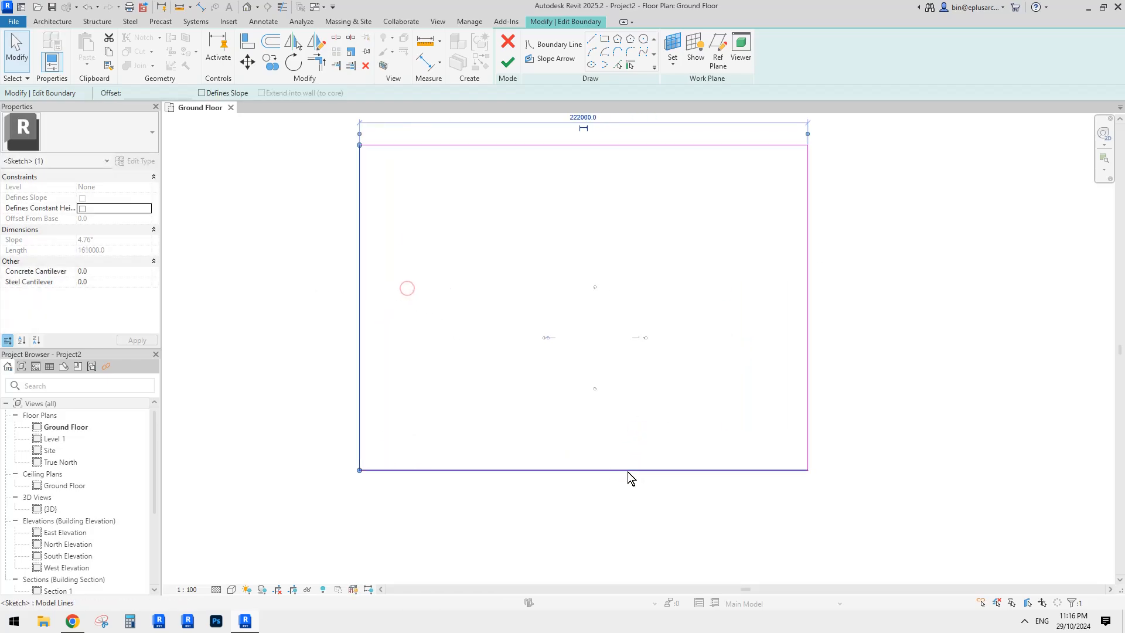
- Finish the enlarged toposolid boundary sketch
{"action": "left_click", "coordinate": [507, 62]}
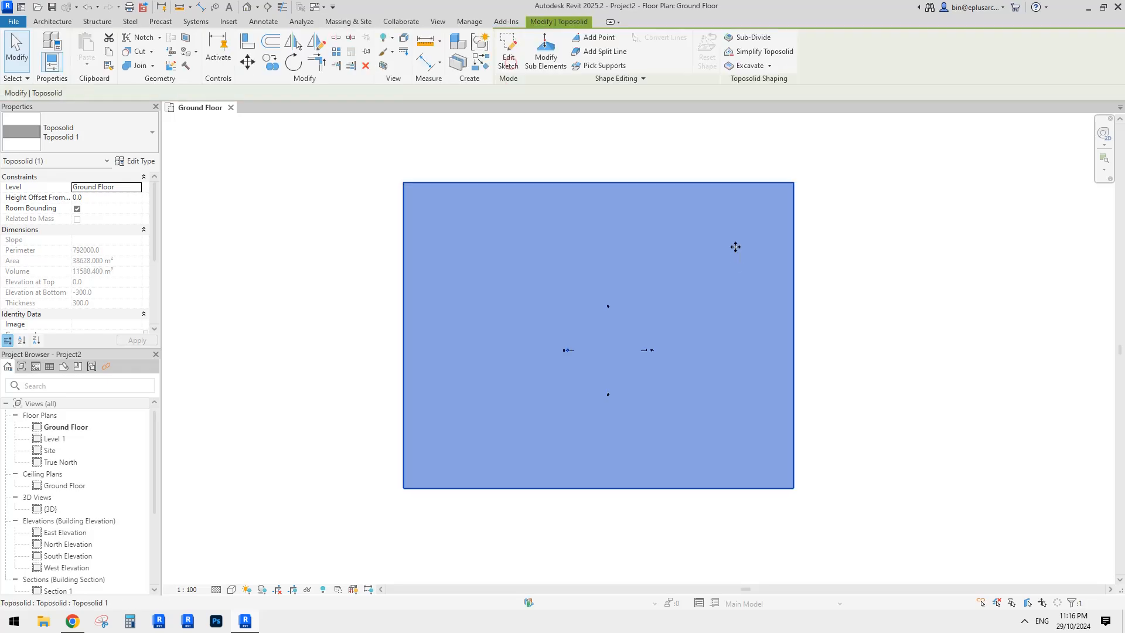
{"action": "scroll", "coordinate": [735, 247], "scroll_direction": "down", "scroll_amount": 1}
{"action": "middle_click_drag", "start_coordinate": [659, 243], "coordinate": [658, 286]}
{"action": "scroll", "coordinate": [644, 291], "scroll_direction": "up", "scroll_amount": 1}
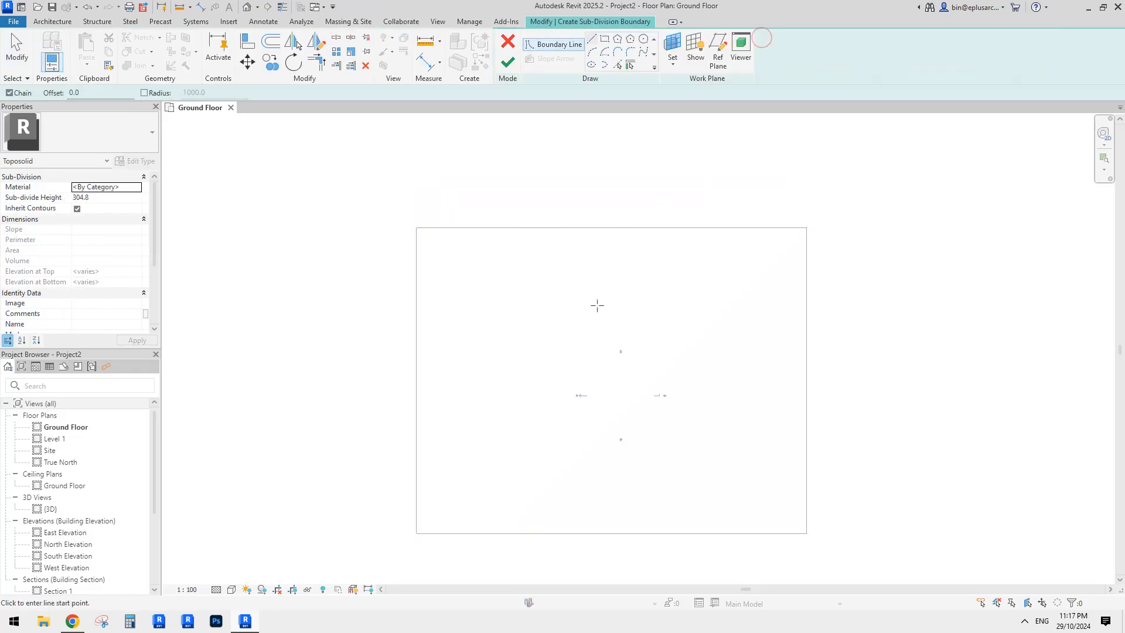
- Draw a closed tapered four-sided sub-division outline with a slanted left edge
{"action": "left_click", "coordinate": [492, 280]}
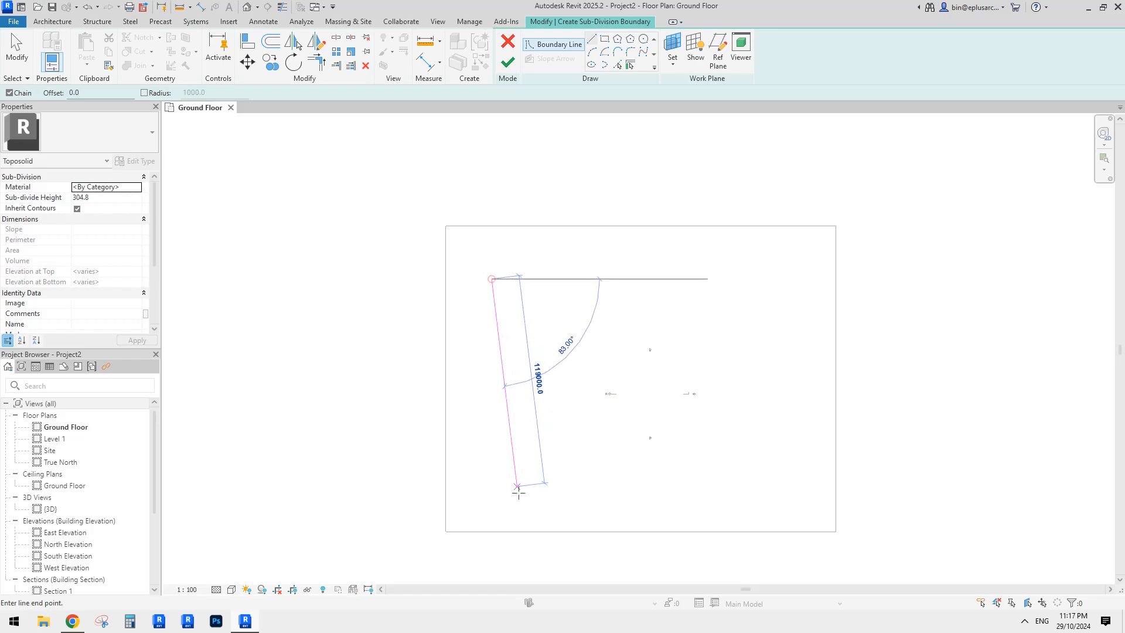
{"action": "left_click", "coordinate": [546, 482]}
{"action": "left_click", "coordinate": [788, 503]}
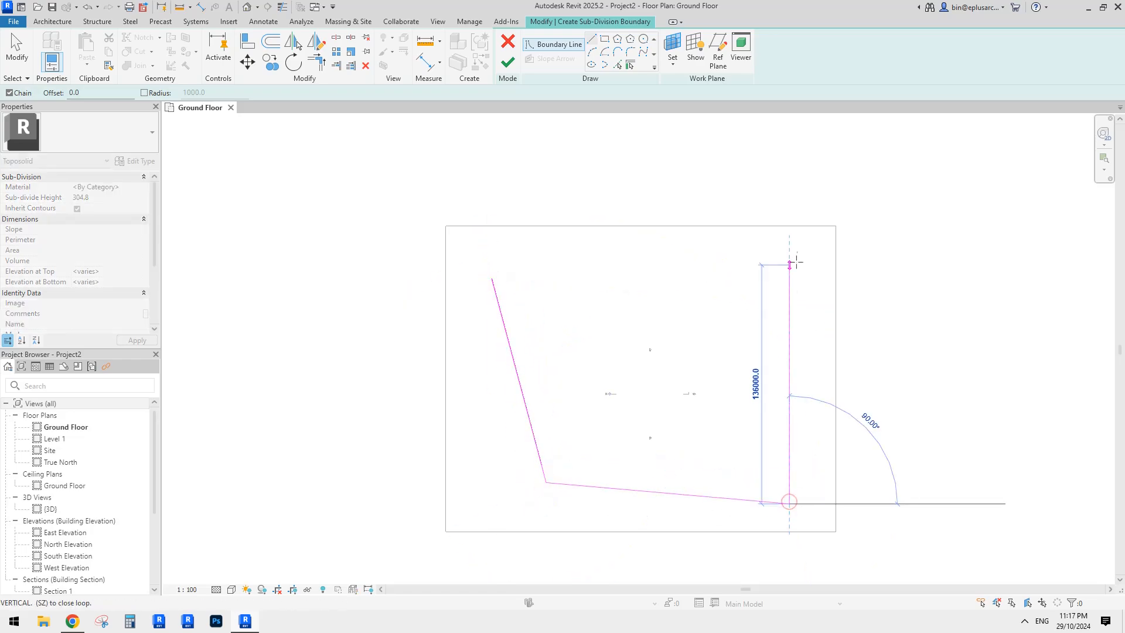
{"action": "left_click", "coordinate": [798, 251]}
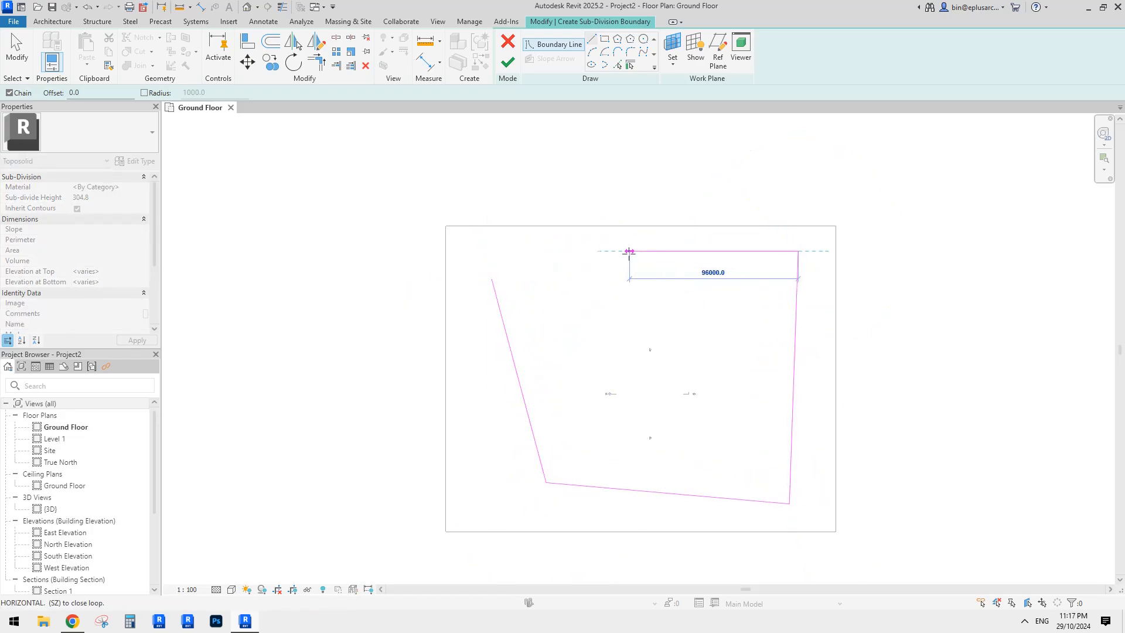
{"action": "left_click", "coordinate": [492, 279]}
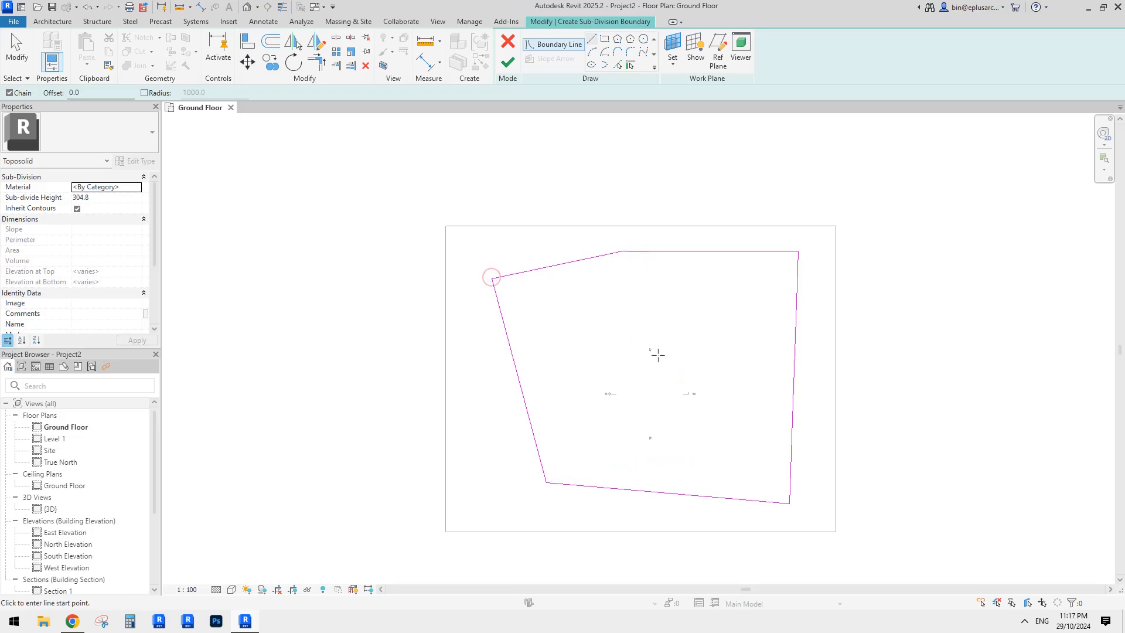
{"action": "scroll", "coordinate": [658, 355], "scroll_direction": "up", "scroll_amount": 1}
- Add a top-to-bottom dividing line and a left-to-right cross line
{"action": "left_click", "coordinate": [726, 233]}
{"action": "left_click", "coordinate": [715, 516]}
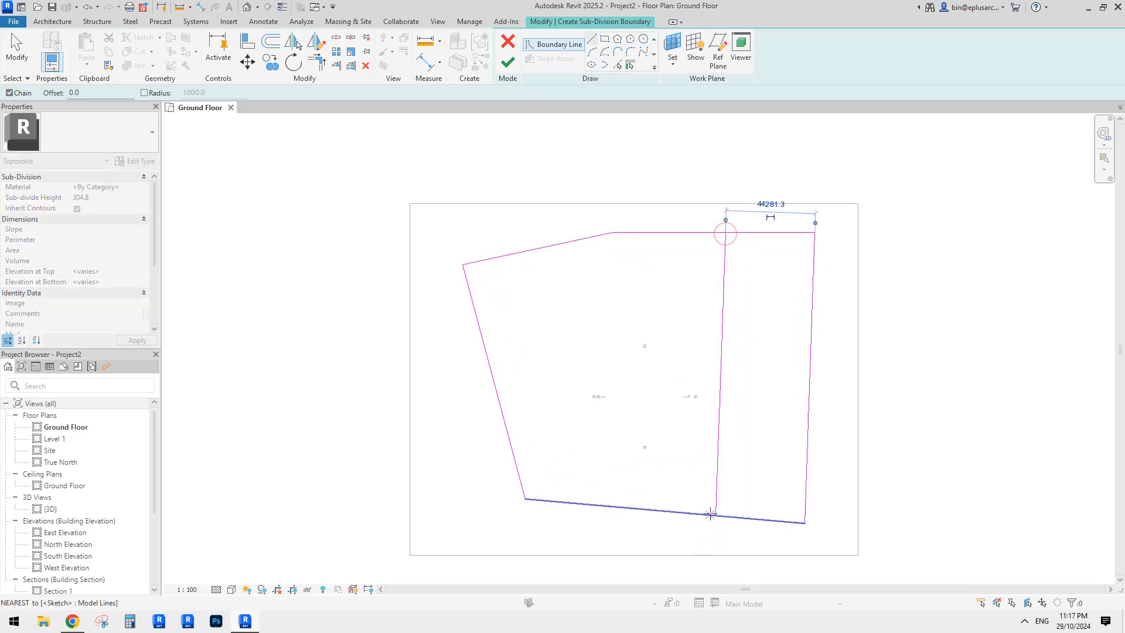
{"action": "key", "text": "Escape"}
{"action": "left_click", "coordinate": [510, 438]}
{"action": "left_click", "coordinate": [810, 376]}
{"action": "key", "text": "Escape"}
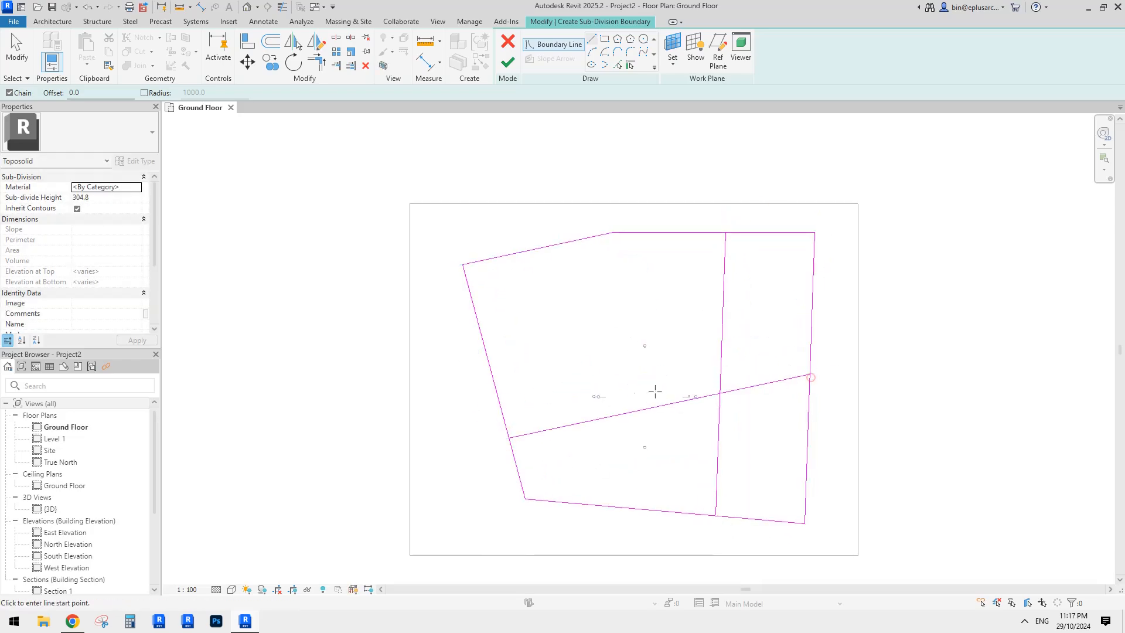
- Add a second top-to-bottom dividing line and a cross line from it to the left edge
{"action": "left_click", "coordinate": [648, 237]}
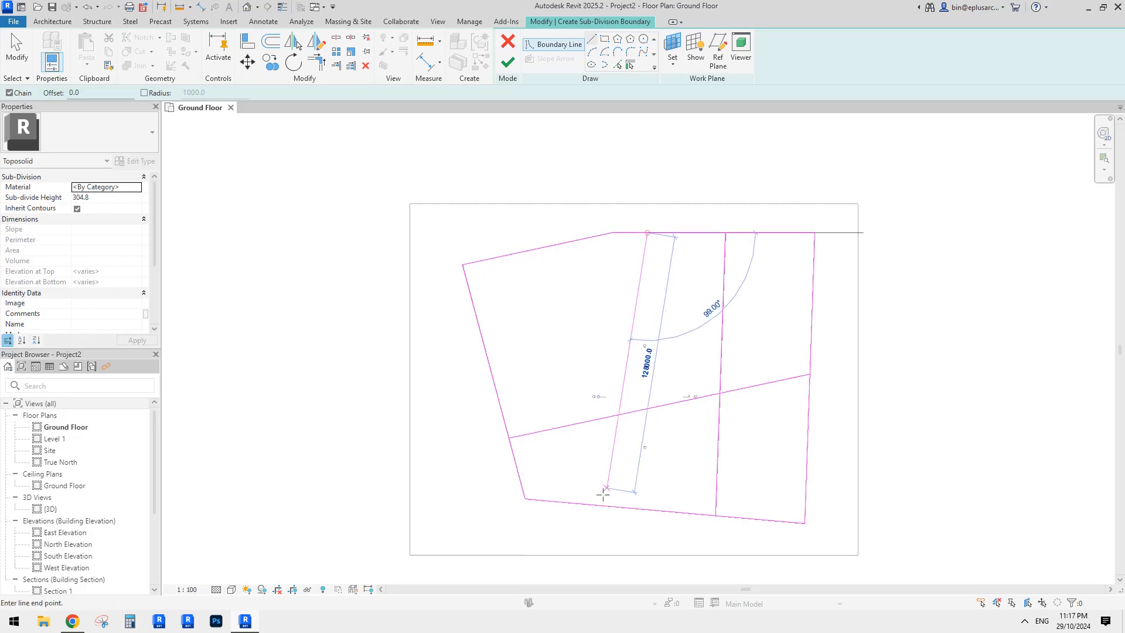
{"action": "left_click", "coordinate": [589, 503]}
{"action": "key", "text": "Escape"}
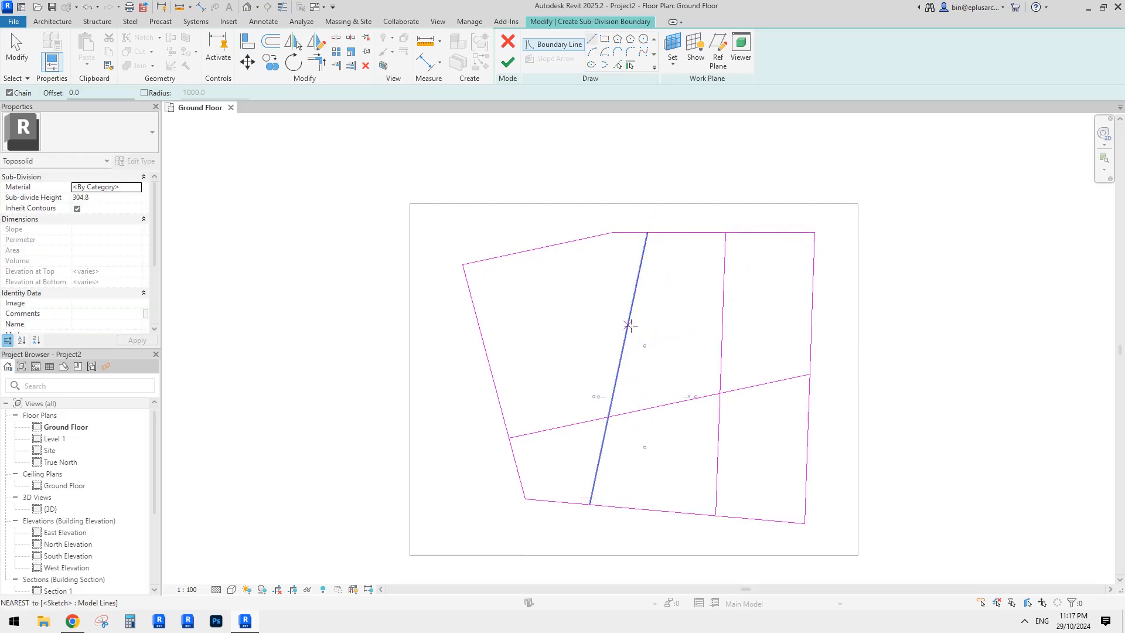
{"action": "left_click", "coordinate": [714, 299]}
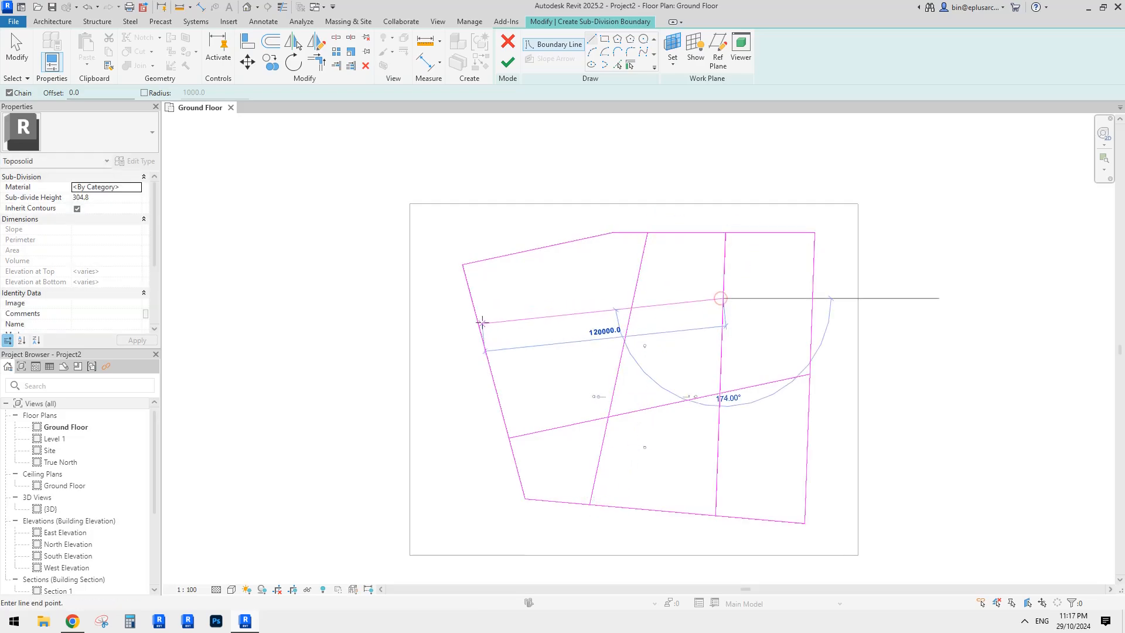
{"action": "left_click", "coordinate": [476, 319]}
{"action": "key", "text": "Escape"}
{"action": "scroll", "coordinate": [743, 311], "scroll_direction": "up", "scroll_amount": 1}
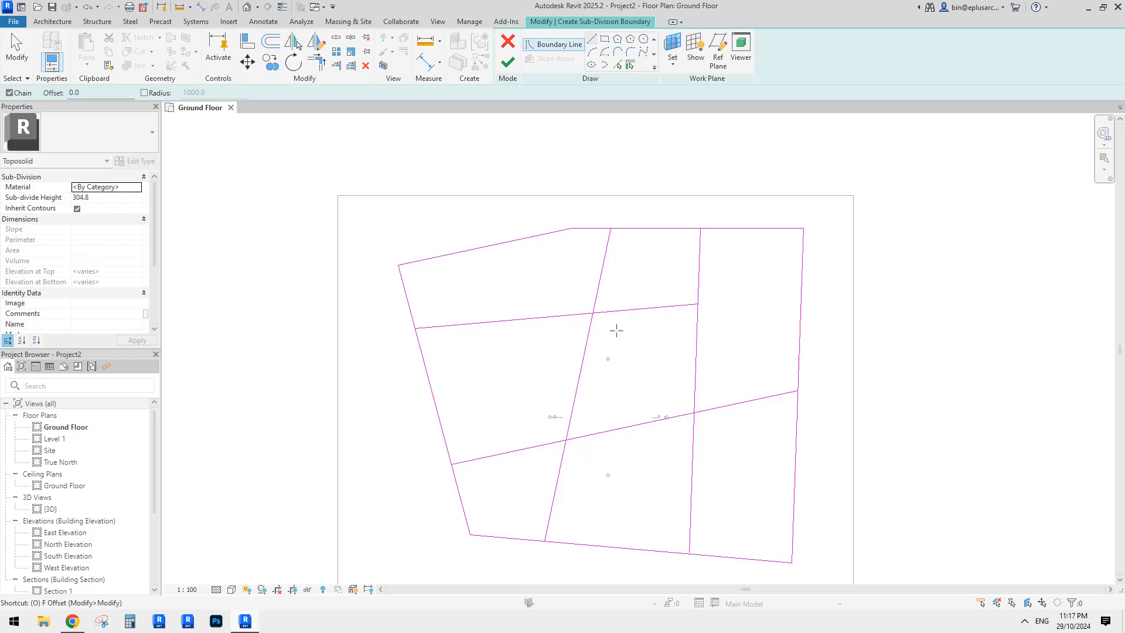
{"action": "key", "text": "f"}
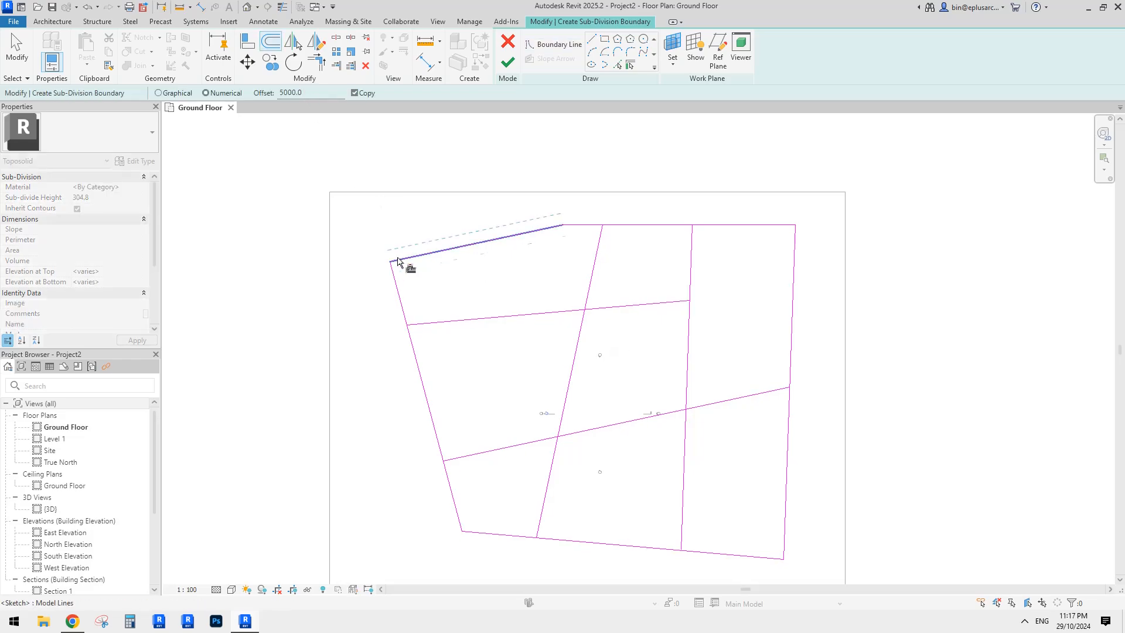
- Offset a copy of the entire outer outline loop outward by 5000
{"action": "key", "text": "Tab"}
{"action": "left_click", "coordinate": [419, 258]}
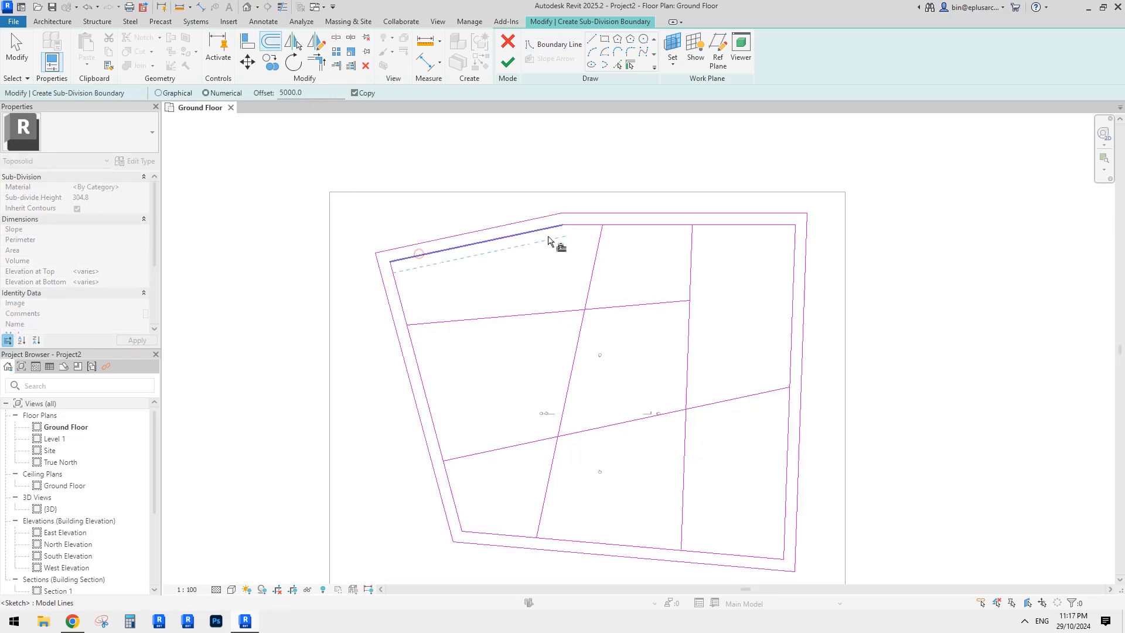
{"action": "middle_click_drag", "start_coordinate": [731, 322], "coordinate": [721, 273]}
{"action": "middle_click_drag", "start_coordinate": [541, 359], "coordinate": [542, 373]}
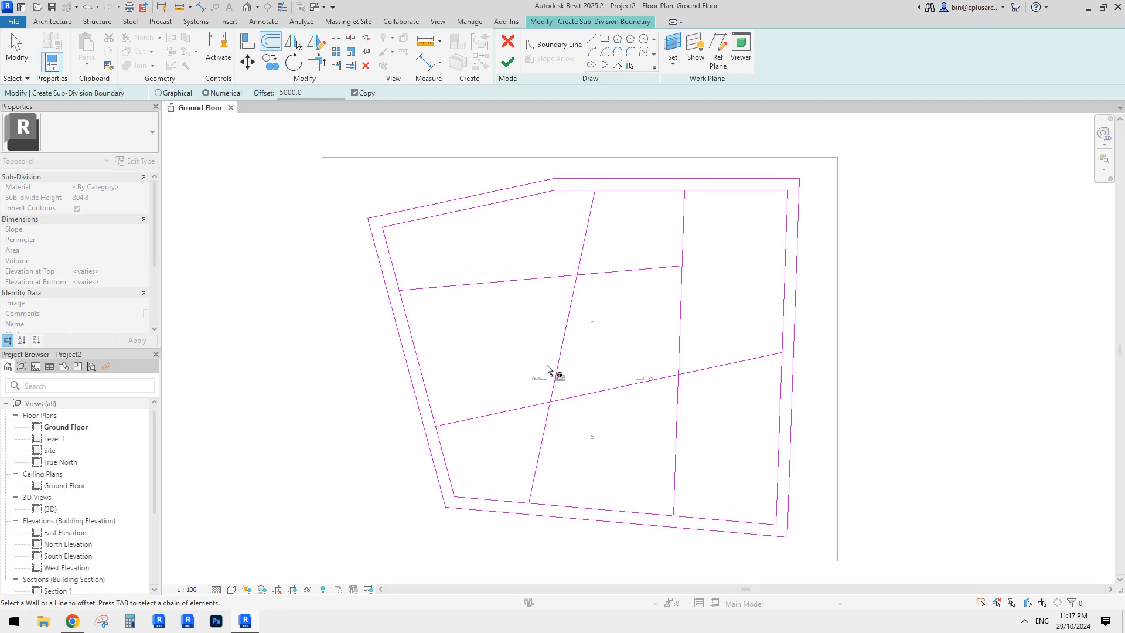
{"action": "middle_click_drag", "start_coordinate": [553, 326], "coordinate": [554, 327]}
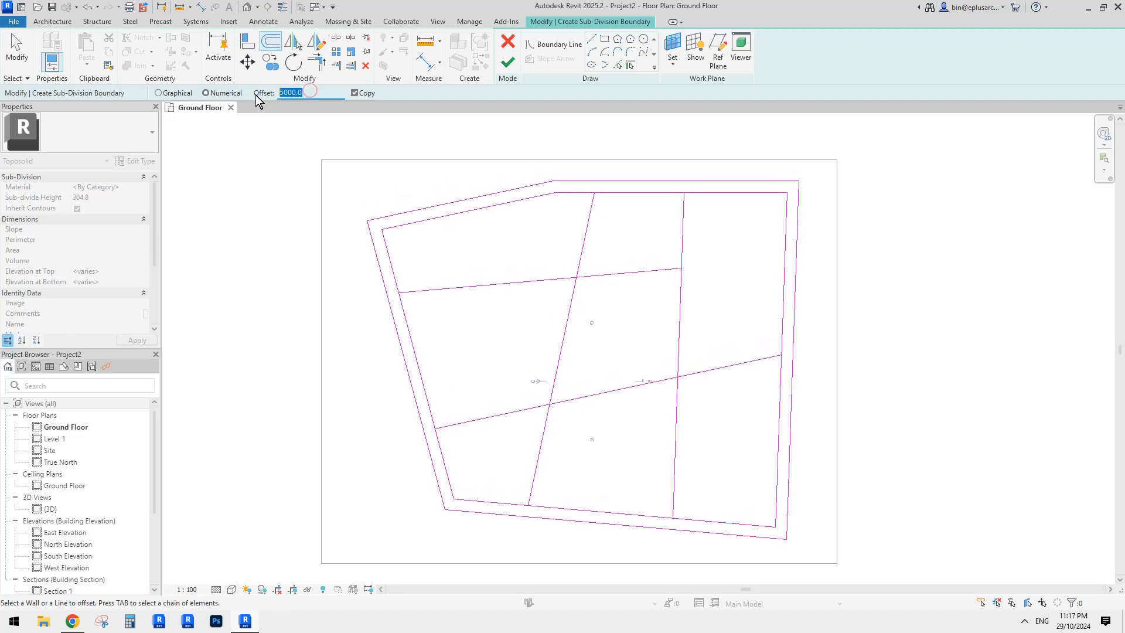
- Set the offset to 3000 and copy the slanted, lower cross and right dividing lines
{"action": "type", "text": "3"}
{"action": "type", "text": "24"}
{"action": "key", "text": "BackSpace"}
{"action": "key", "text": "BackSpace"}
{"action": "type", "text": "300"}
{"action": "type", "text": "0"}
{"action": "middle_click_drag", "start_coordinate": [590, 306], "coordinate": [590, 304]}
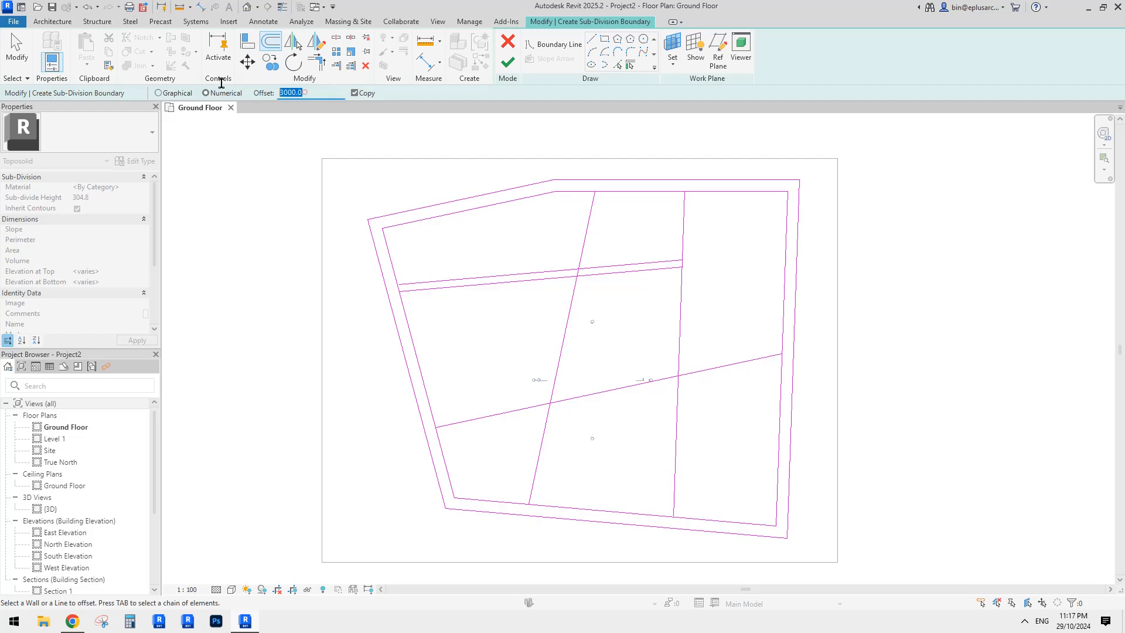
{"action": "left_click", "coordinate": [577, 322]}
{"action": "left_click", "coordinate": [700, 375]}
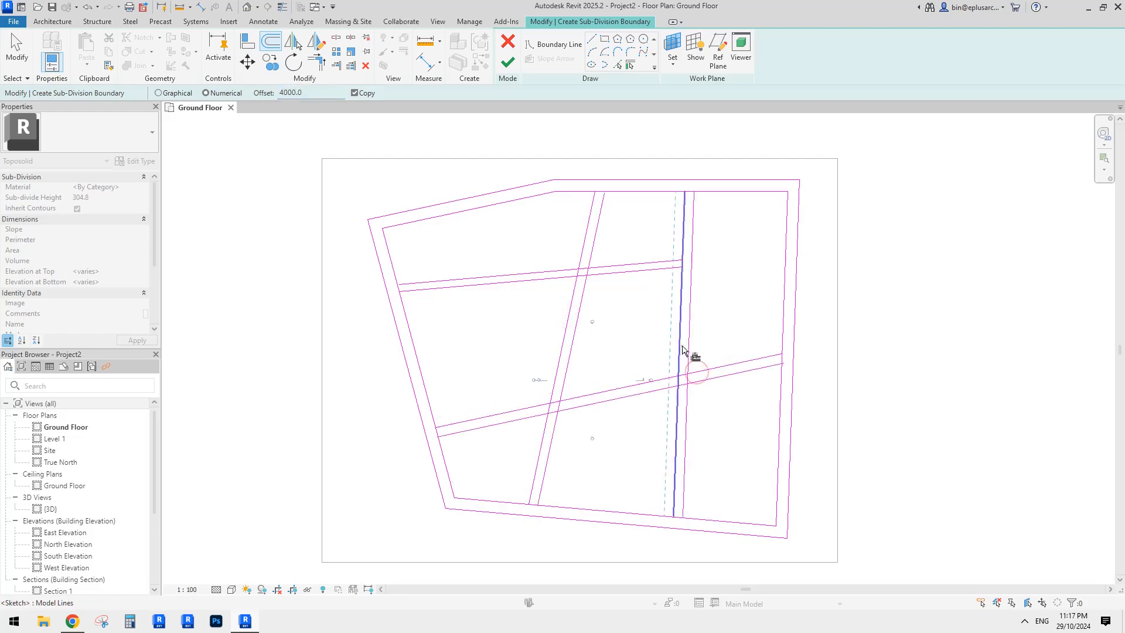
{"action": "left_click", "coordinate": [683, 350]}
{"action": "key", "text": "Escape"}
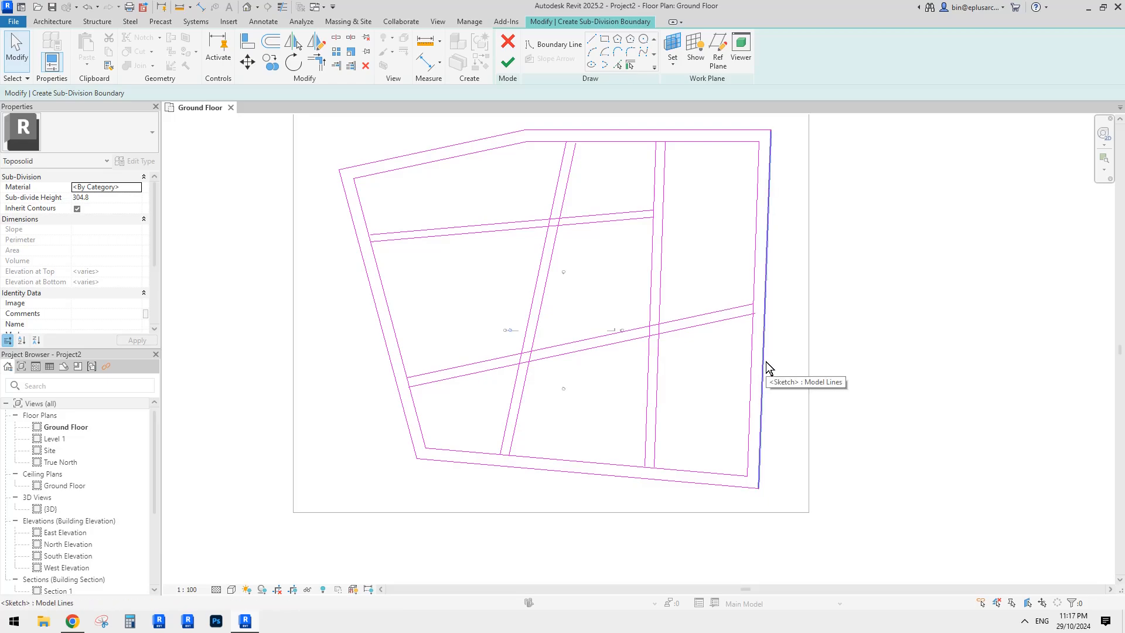
- Move the right sketch line further right and the bottom outer line downward
{"action": "middle_click_drag", "start_coordinate": [691, 361], "coordinate": [687, 371]}
{"action": "scroll", "coordinate": [671, 373], "scroll_direction": "up", "scroll_amount": 1}
{"action": "left_click_drag", "start_coordinate": [647, 361], "coordinate": [664, 364]}
{"action": "scroll", "coordinate": [634, 398], "scroll_direction": "down", "scroll_amount": 1}
{"action": "middle_click_drag", "start_coordinate": [635, 398], "coordinate": [667, 389]}
{"action": "left_click_drag", "start_coordinate": [544, 486], "coordinate": [544, 500]}
{"action": "middle_click_drag", "start_coordinate": [560, 314], "coordinate": [563, 328]}
{"action": "left_click", "coordinate": [641, 311]}
- Shift the bottom outer boundary line up toward the inner bottom line
{"action": "middle_click_drag", "start_coordinate": [757, 381], "coordinate": [718, 374]}
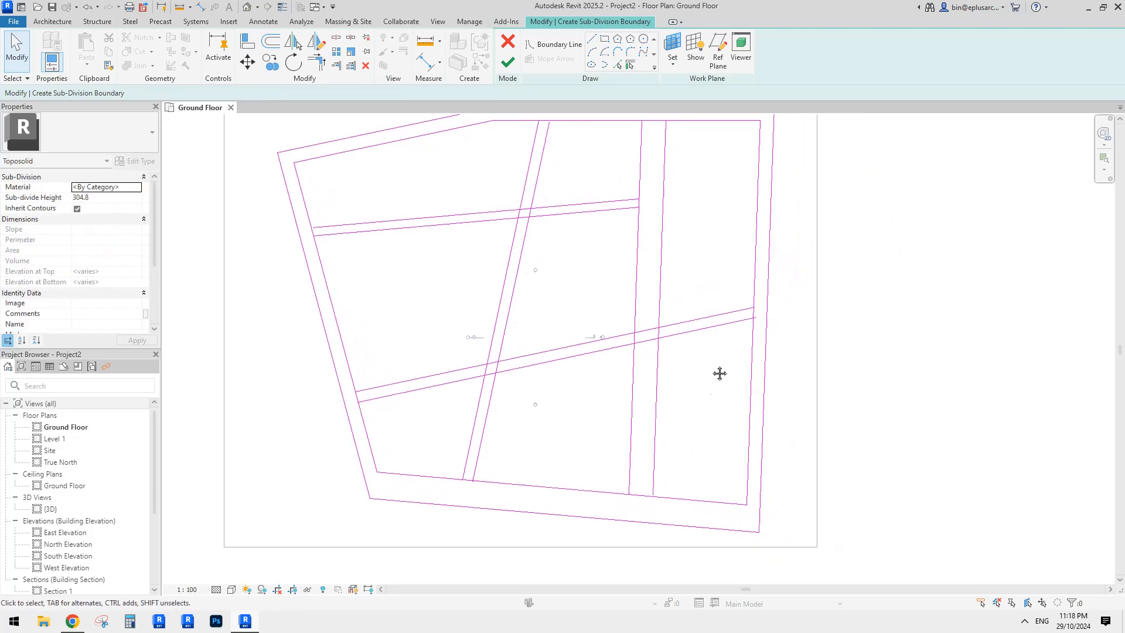
{"action": "middle_click_drag", "start_coordinate": [475, 432], "coordinate": [495, 422]}
{"action": "scroll", "coordinate": [527, 479], "scroll_direction": "up", "scroll_amount": 2}
{"action": "left_click", "coordinate": [555, 515]}
{"action": "left_click_drag", "start_coordinate": [560, 503], "coordinate": [558, 501]}
{"action": "scroll", "coordinate": [560, 502], "scroll_direction": "down", "scroll_amount": 1}
{"action": "middle_click_drag", "start_coordinate": [560, 502], "coordinate": [650, 469]}
{"action": "left_click", "coordinate": [536, 382]}
{"action": "middle_click_drag", "start_coordinate": [535, 381], "coordinate": [539, 395]}
{"action": "scroll", "coordinate": [526, 406], "scroll_direction": "down", "scroll_amount": 2}
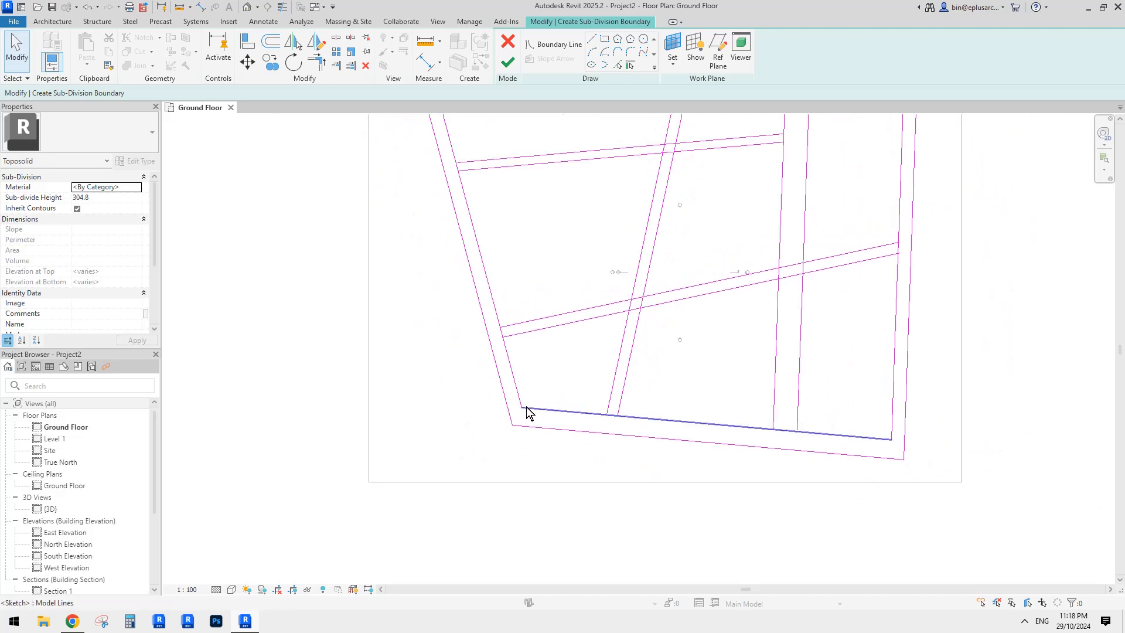
{"action": "scroll", "coordinate": [536, 412], "scroll_direction": "down", "scroll_amount": 1}
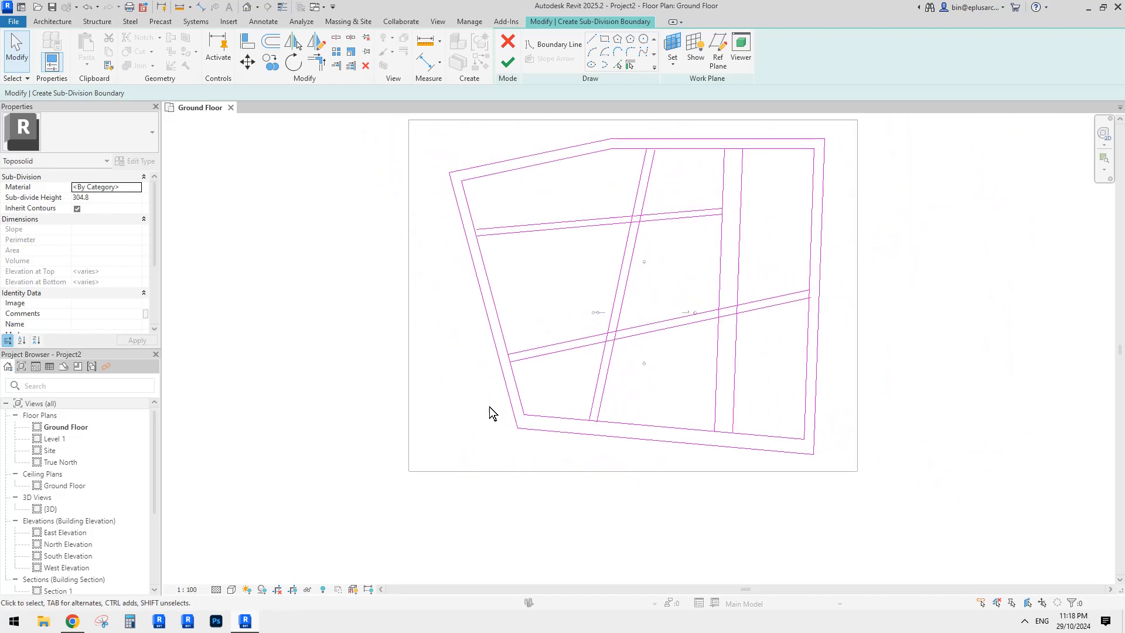
- Extend both inner and outer bottom road lines past the left and right corners
{"action": "left_click_drag", "start_coordinate": [524, 414], "coordinate": [395, 403]}
{"action": "left_click", "coordinate": [529, 427]}
{"action": "left_click_drag", "start_coordinate": [516, 428], "coordinate": [385, 416]}
{"action": "left_click", "coordinate": [632, 406]}
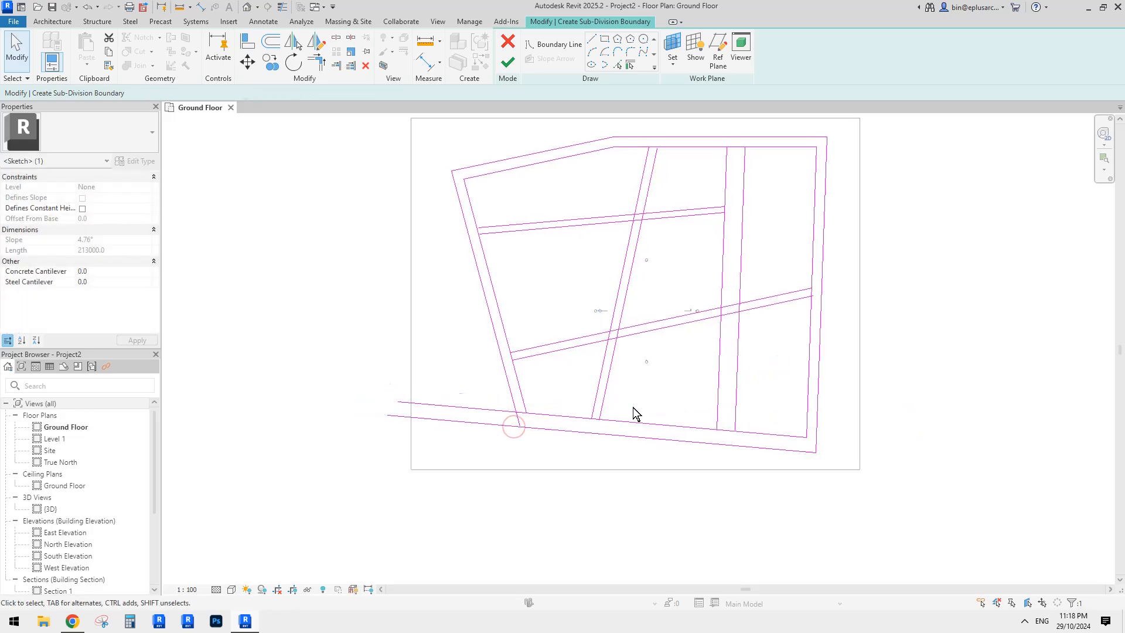
{"action": "middle_click_drag", "start_coordinate": [680, 380], "coordinate": [643, 389]}
{"action": "middle_click_drag", "start_coordinate": [701, 361], "coordinate": [700, 364]}
{"action": "left_click", "coordinate": [752, 449]}
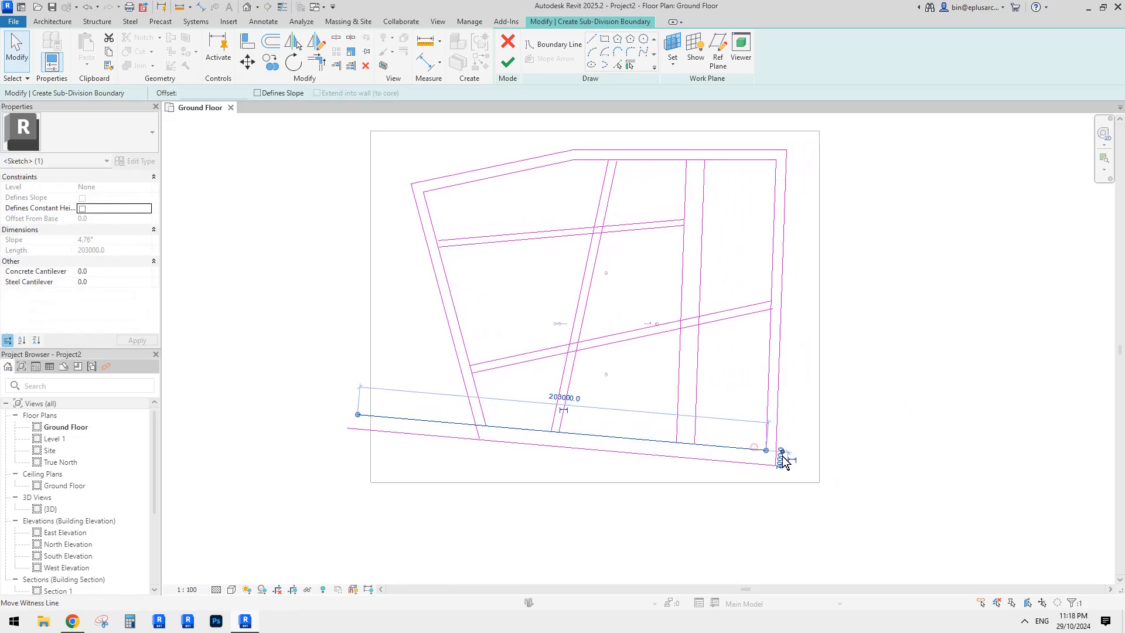
{"action": "left_click_drag", "start_coordinate": [766, 450], "coordinate": [845, 470]}
{"action": "left_click", "coordinate": [751, 464]}
{"action": "middle_click_drag", "start_coordinate": [560, 155], "coordinate": [558, 156]}
- Extend the inner and outer top-left road lines past the corner and stretch their right ends
{"action": "scroll", "coordinate": [557, 156], "scroll_direction": "up", "scroll_amount": 1}
{"action": "left_click", "coordinate": [454, 202]}
{"action": "left_click", "coordinate": [424, 193]}
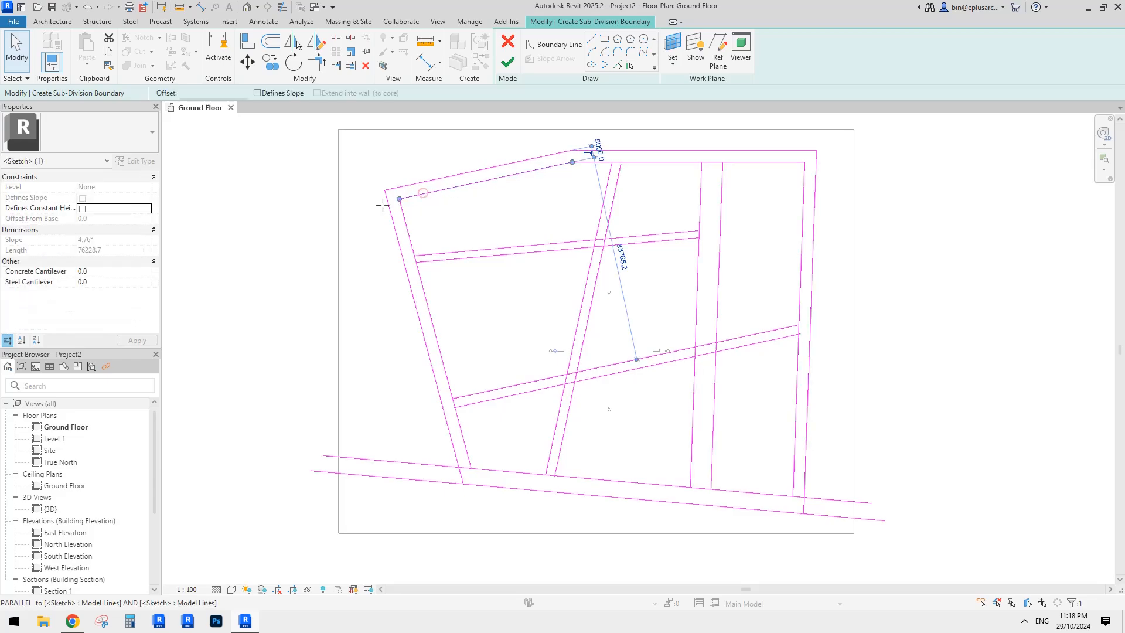
{"action": "mouse_move", "coordinate": [399, 198]}
{"action": "left_mouse_down"}
{"action": "mouse_move", "coordinate": [326, 214]}
{"action": "mouse_move", "coordinate": [327, 202]}
{"action": "left_mouse_up"}
{"action": "left_click", "coordinate": [411, 184]}
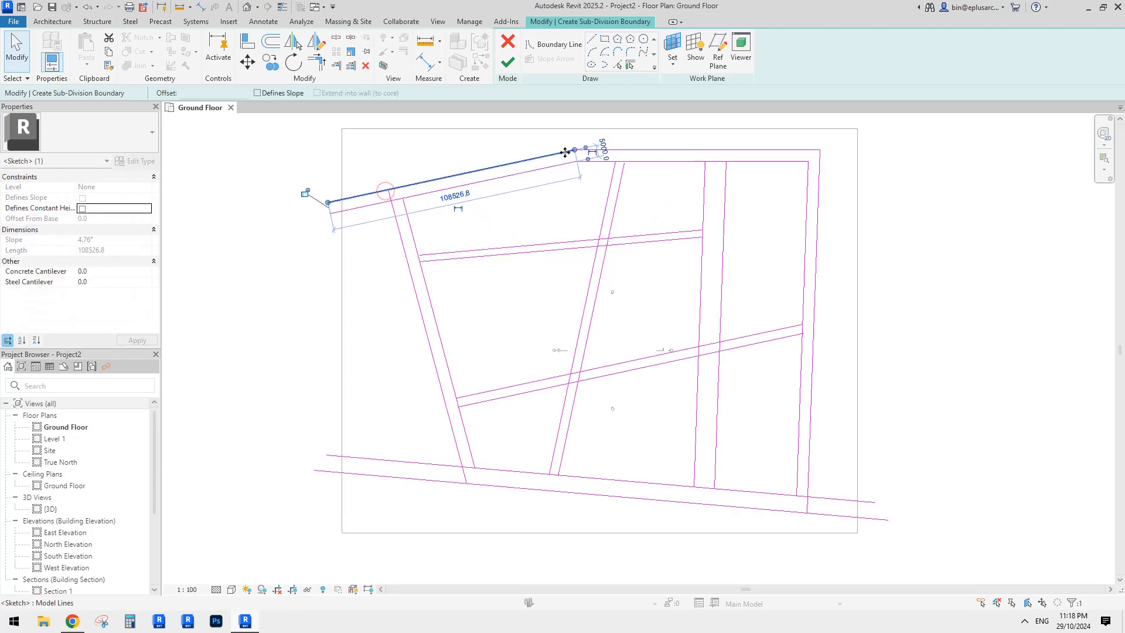
{"action": "left_click_drag", "start_coordinate": [574, 153], "coordinate": [642, 128]}
{"action": "left_click", "coordinate": [562, 164]}
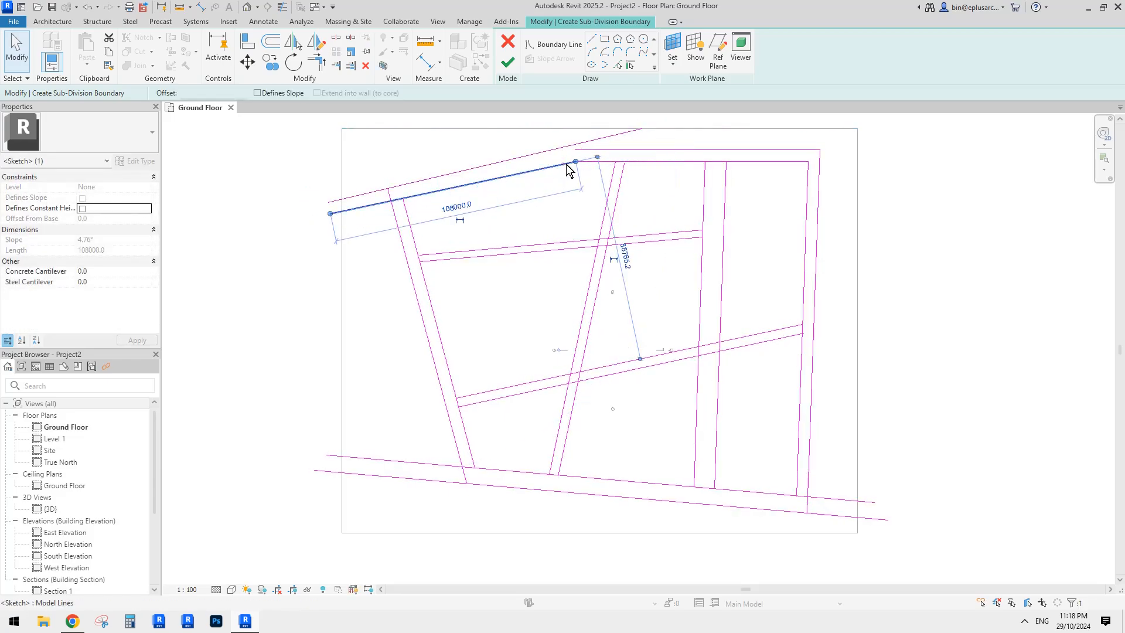
{"action": "left_click_drag", "start_coordinate": [574, 162], "coordinate": [692, 129]}
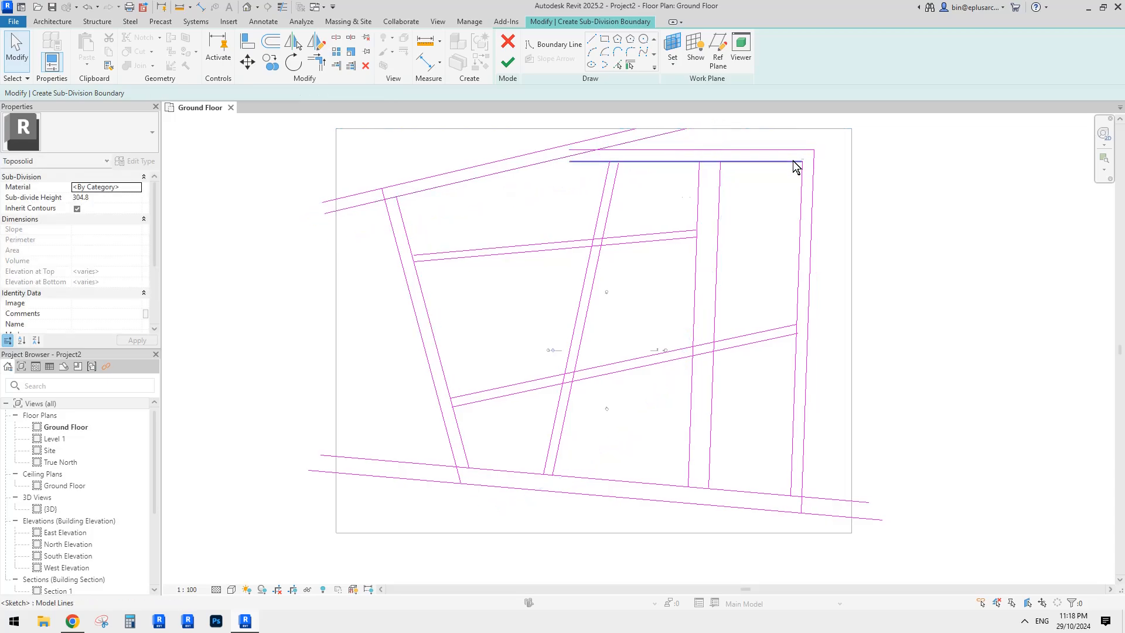
- Extend the right ends of the inner and outer top road lines
{"action": "left_click", "coordinate": [792, 160]}
{"action": "left_click_drag", "start_coordinate": [803, 161], "coordinate": [885, 172]}
{"action": "left_click", "coordinate": [801, 150]}
{"action": "left_click_drag", "start_coordinate": [814, 150], "coordinate": [891, 161]}
{"action": "middle_click_drag", "start_coordinate": [739, 181], "coordinate": [749, 173]}
- Split the cross line at the first road junction with Split Element (SL)
{"action": "key", "text": "s"}
{"action": "key", "text": "l"}
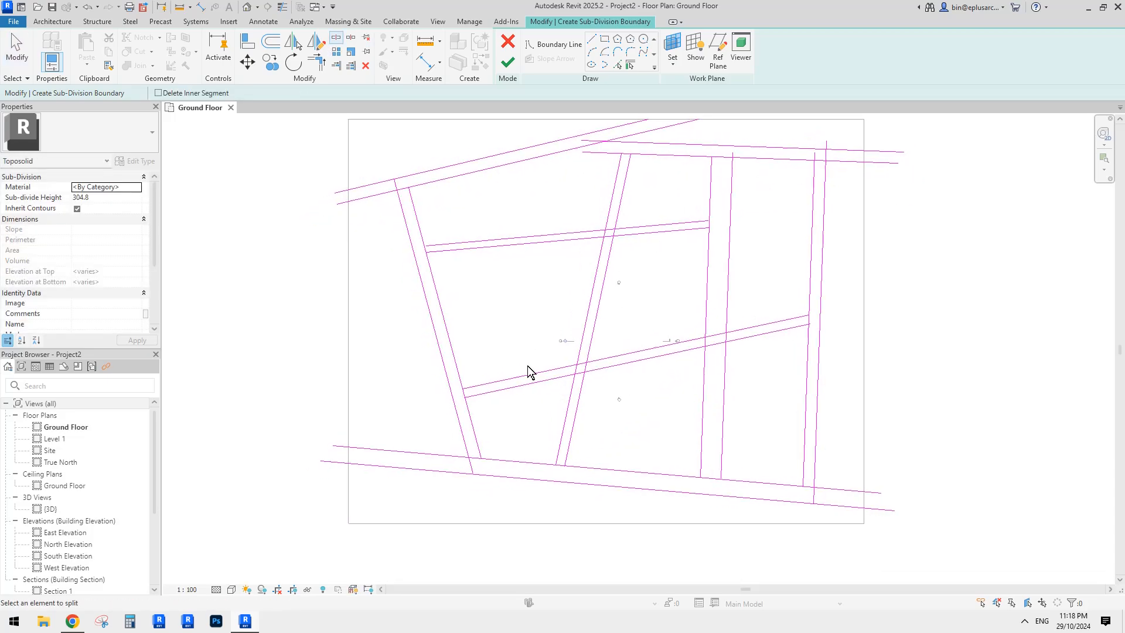
{"action": "scroll", "coordinate": [460, 393], "scroll_direction": "up", "scroll_amount": 2}
{"action": "left_click", "coordinate": [449, 395]}
{"action": "key", "text": "t"}
{"action": "key", "text": "r"}
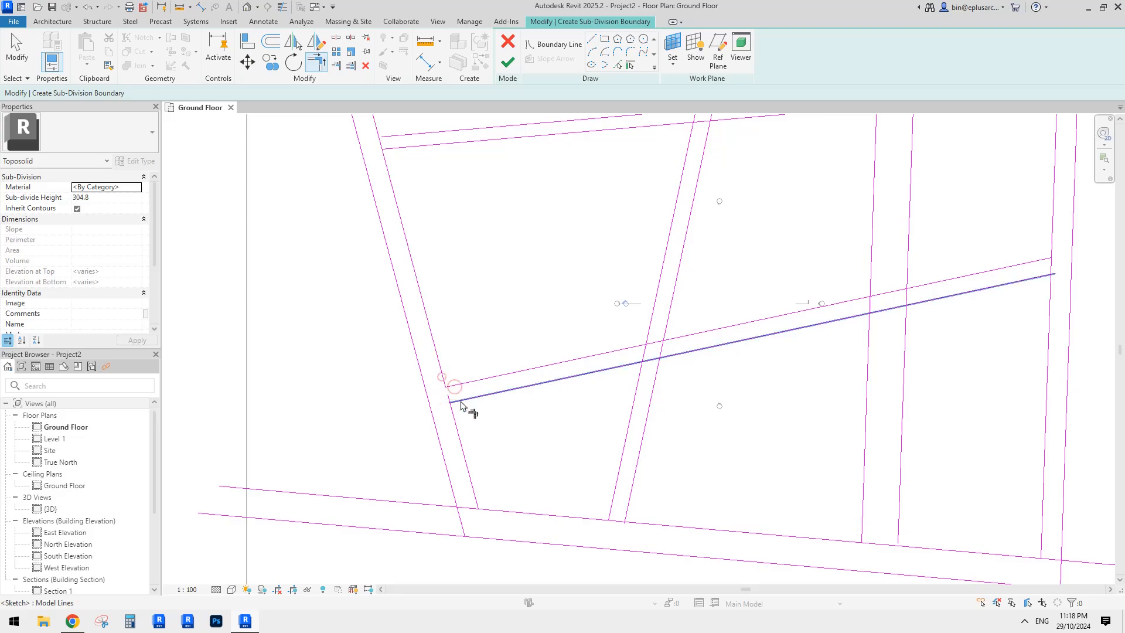
{"action": "mouse_move", "coordinate": [594, 390]}
{"action": "middle_mouse_down"}
{"action": "mouse_move", "coordinate": [551, 385]}
{"action": "mouse_move", "coordinate": [602, 374]}
{"action": "middle_mouse_up"}
{"action": "key", "text": "Escape"}
- Split the road edge line at the crossing and trim its left segment to a corner
{"action": "key", "text": "s"}
{"action": "key", "text": "l"}
{"action": "scroll", "coordinate": [601, 362], "scroll_direction": "up", "scroll_amount": 2}
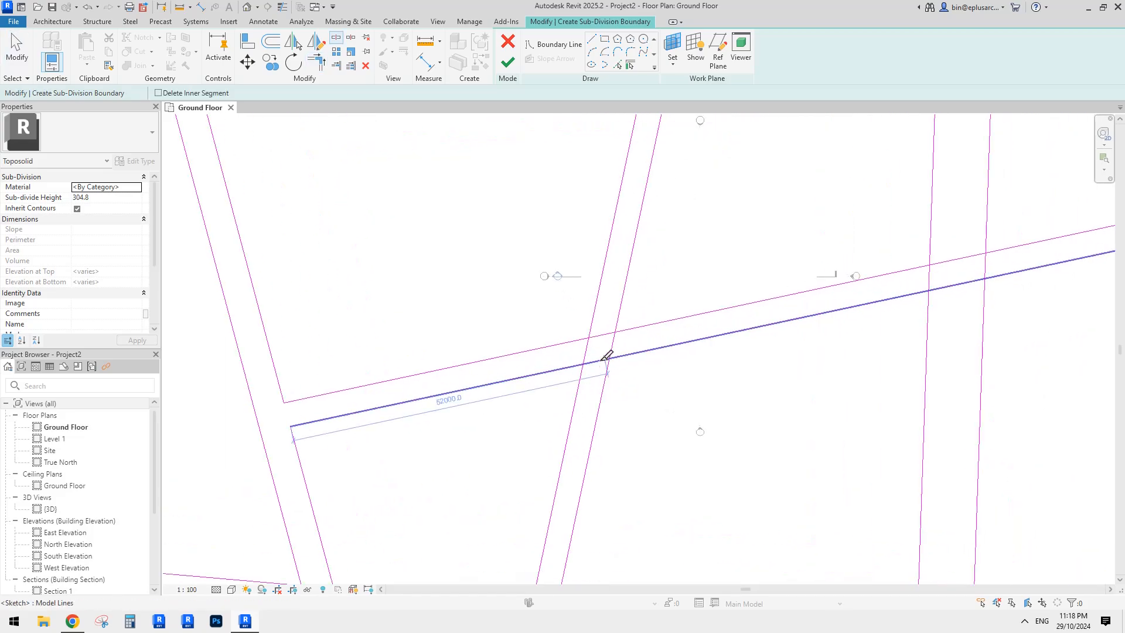
{"action": "left_click", "coordinate": [607, 330]}
{"action": "key", "text": "t"}
{"action": "key", "text": "r"}
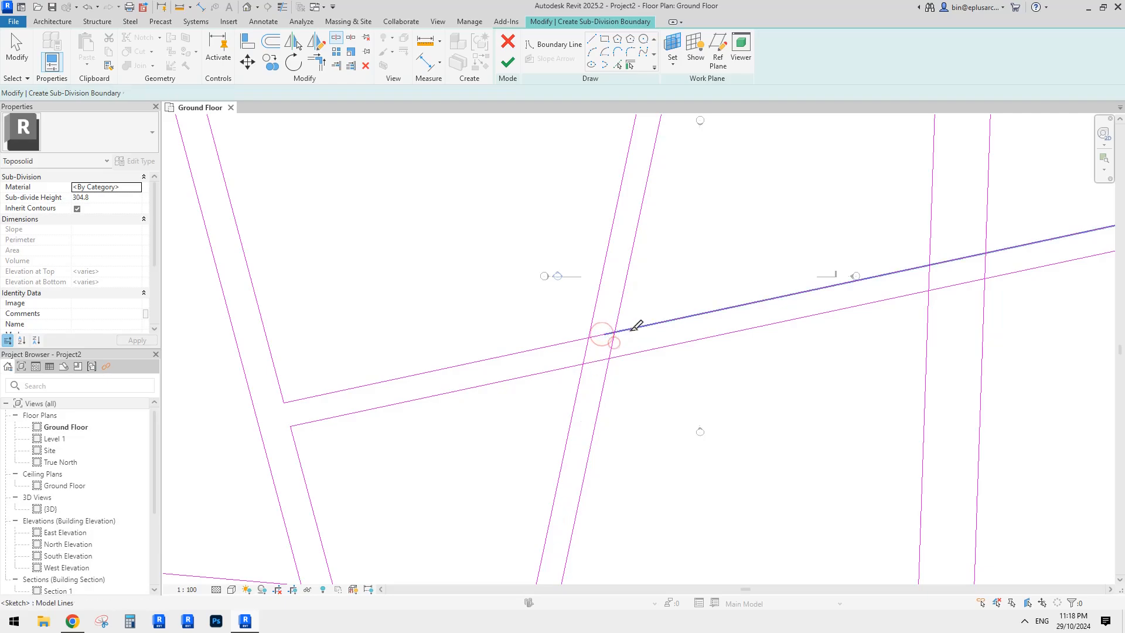
{"action": "left_click", "coordinate": [581, 339]}
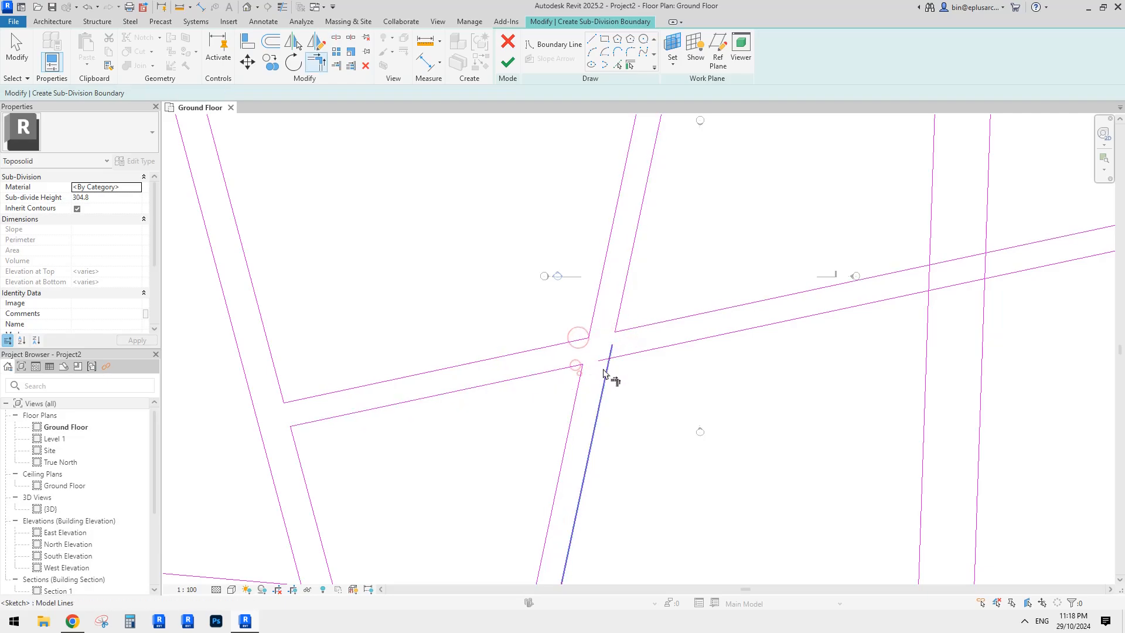
{"action": "left_click", "coordinate": [620, 357]}
{"action": "middle_click_drag", "start_coordinate": [727, 350], "coordinate": [497, 349]}
{"action": "middle_click_drag", "start_coordinate": [741, 250], "coordinate": [673, 276]}
- Split the sloped and vertical lines at the next crossing and trim them into clean junction corners
{"action": "key", "text": "s"}
{"action": "key", "text": "l"}
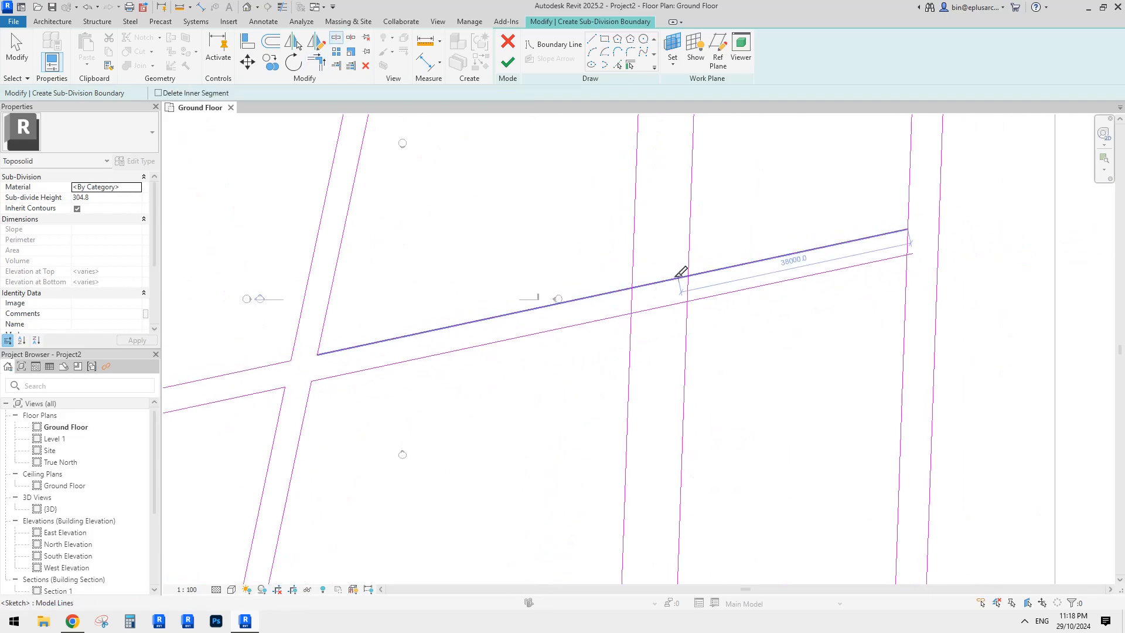
{"action": "left_click", "coordinate": [666, 281]}
{"action": "left_click", "coordinate": [665, 306]}
{"action": "left_click", "coordinate": [687, 287]}
{"action": "key", "text": "t"}
{"action": "key", "text": "r"}
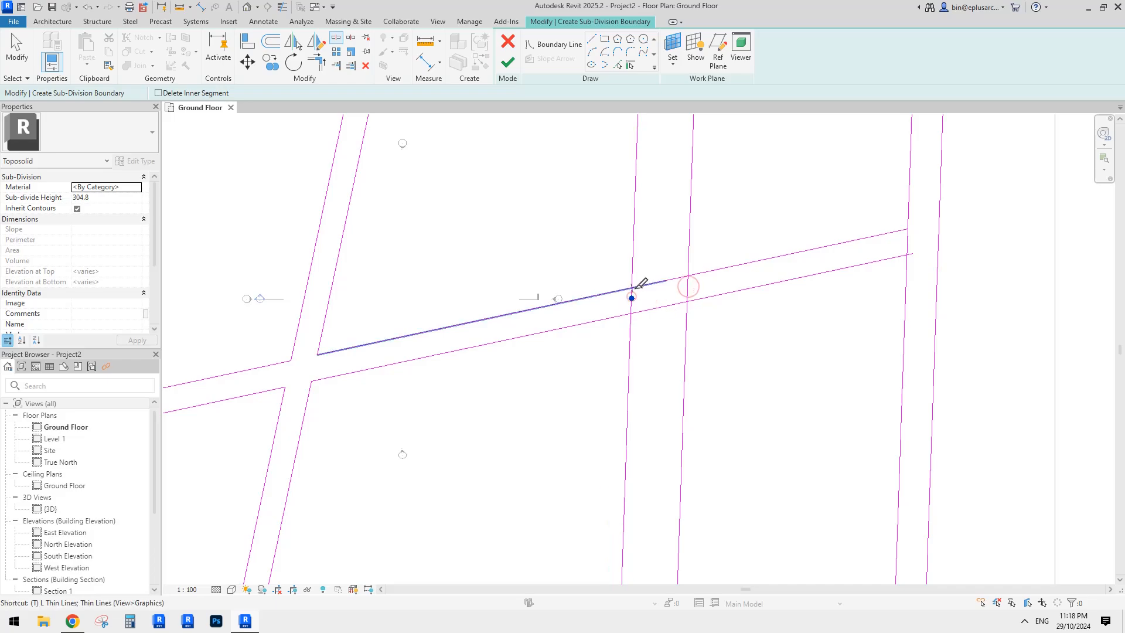
{"action": "left_click", "coordinate": [702, 272]}
{"action": "left_click", "coordinate": [688, 258]}
{"action": "left_click", "coordinate": [693, 299]}
{"action": "left_click", "coordinate": [685, 309]}
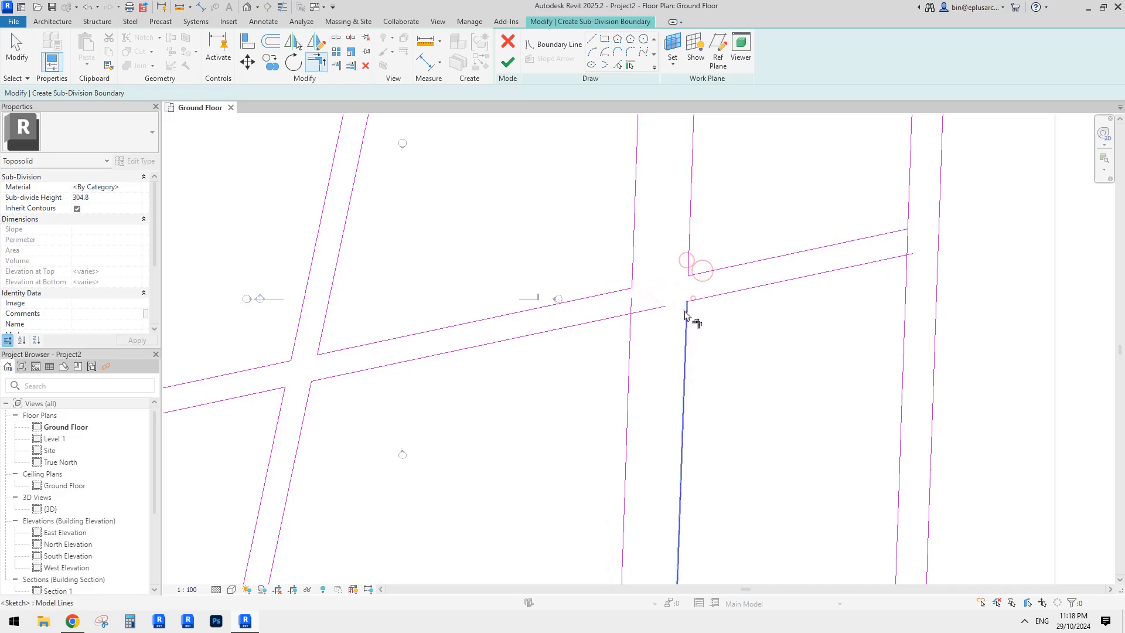
{"action": "left_click", "coordinate": [627, 328]}
{"action": "left_click", "coordinate": [620, 317]}
{"action": "scroll", "coordinate": [628, 324], "scroll_direction": "down", "scroll_amount": 2}
- Nudge the right road edge line so it aligns with the lower road line
{"action": "key", "text": "Escape"}
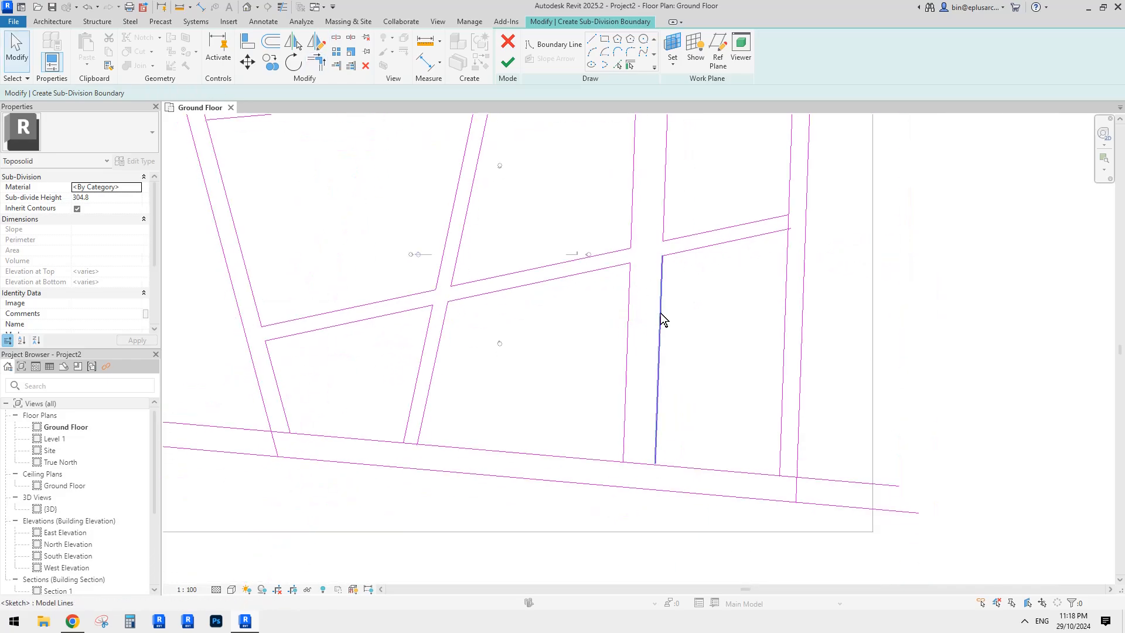
{"action": "middle_click_drag", "start_coordinate": [666, 273], "coordinate": [648, 384]}
{"action": "mouse_move", "coordinate": [644, 387]}
{"action": "left_mouse_down"}
{"action": "mouse_move", "coordinate": [630, 393]}
{"action": "mouse_move", "coordinate": [641, 388]}
{"action": "left_mouse_up"}
{"action": "middle_click_drag", "start_coordinate": [645, 298], "coordinate": [618, 428]}
{"action": "left_click", "coordinate": [617, 428]}
{"action": "left_click_drag", "start_coordinate": [618, 409], "coordinate": [614, 403]}
{"action": "left_click", "coordinate": [608, 396]}
{"action": "scroll", "coordinate": [606, 332], "scroll_direction": "up", "scroll_amount": 2}
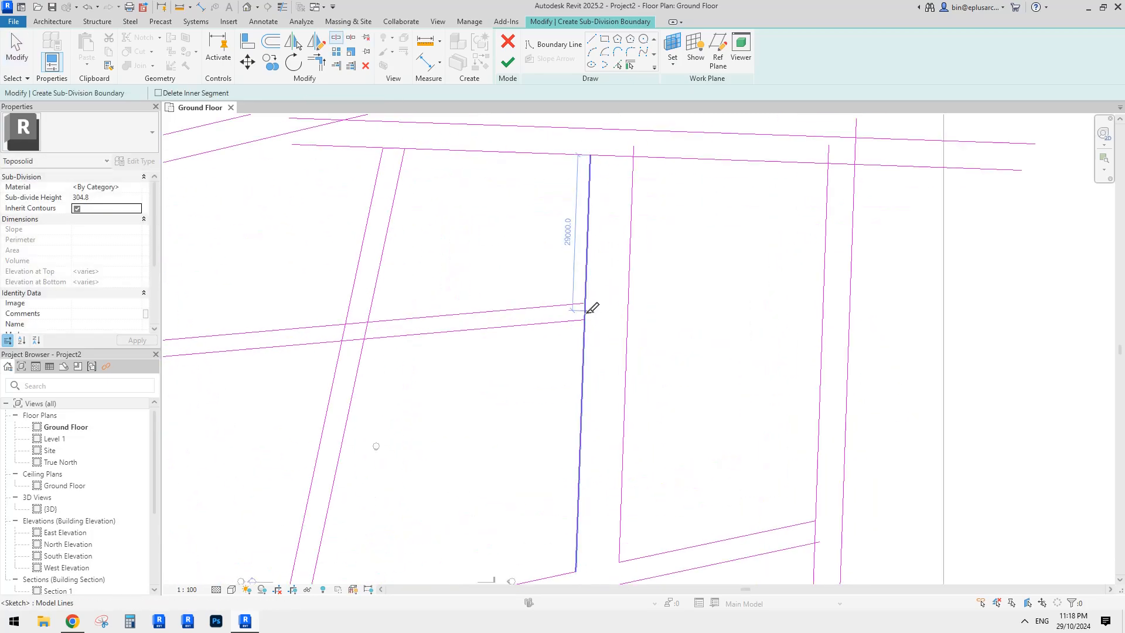
- Trim the upper road corner, then split the lower road line and corner-join it with the vertical edge
{"action": "key", "text": "t"}
{"action": "key", "text": "r"}
{"action": "left_click", "coordinate": [585, 291]}
{"action": "middle_click_drag", "start_coordinate": [592, 242], "coordinate": [596, 312]}
{"action": "key", "text": "s"}
{"action": "key", "text": "l"}
{"action": "left_click", "coordinate": [613, 227]}
{"action": "key", "text": "t"}
{"action": "key", "text": "r"}
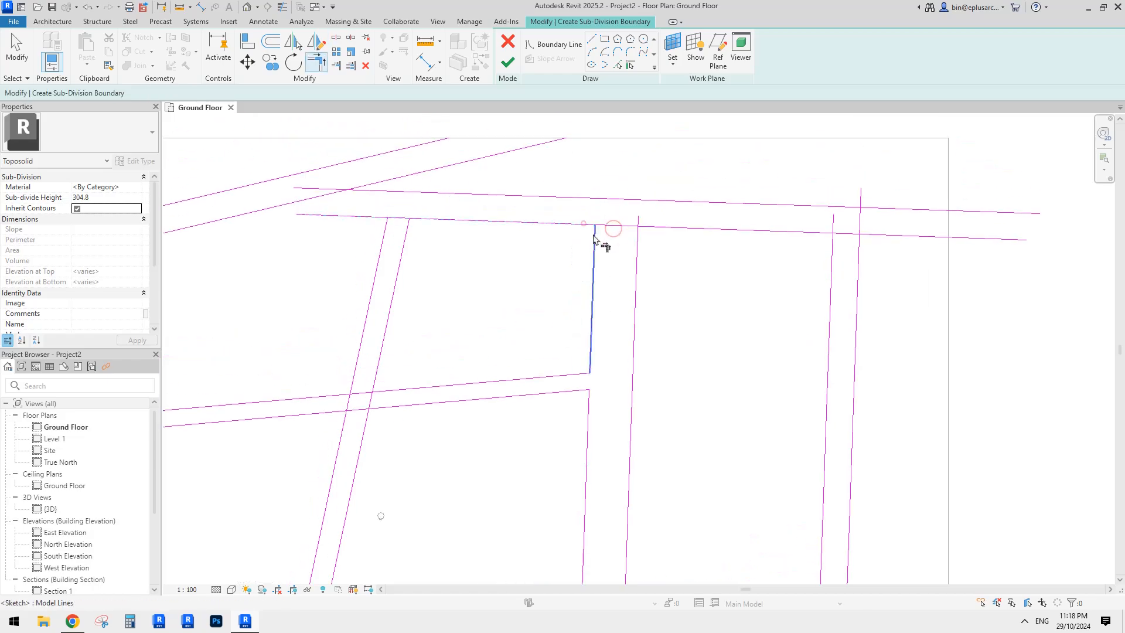
{"action": "left_click", "coordinate": [638, 230]}
{"action": "left_click", "coordinate": [653, 226]}
- Split the lower road line at the next crossing and join both halves to their vertical road edges
{"action": "middle_click_drag", "start_coordinate": [782, 245], "coordinate": [634, 234]}
{"action": "key", "text": "s"}
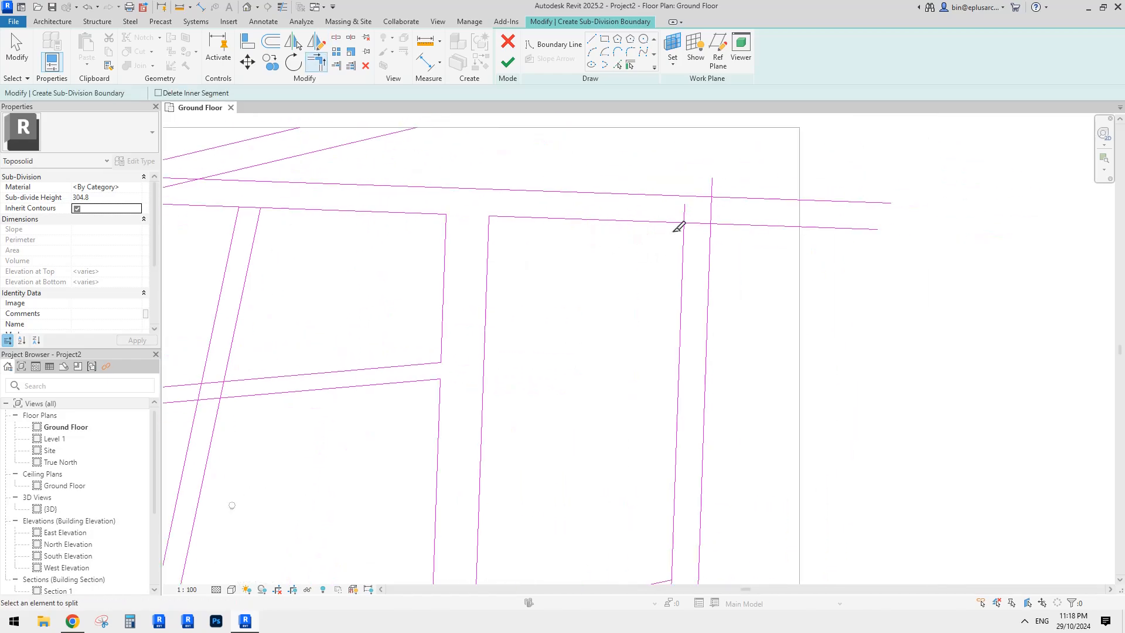
{"action": "left_click", "coordinate": [701, 223]}
{"action": "key", "text": "t"}
{"action": "key", "text": "r"}
{"action": "left_click", "coordinate": [683, 232]}
{"action": "left_click", "coordinate": [678, 222]}
{"action": "left_click", "coordinate": [708, 230]}
{"action": "left_click", "coordinate": [719, 222]}
{"action": "scroll", "coordinate": [736, 236], "scroll_direction": "down", "scroll_amount": 3}
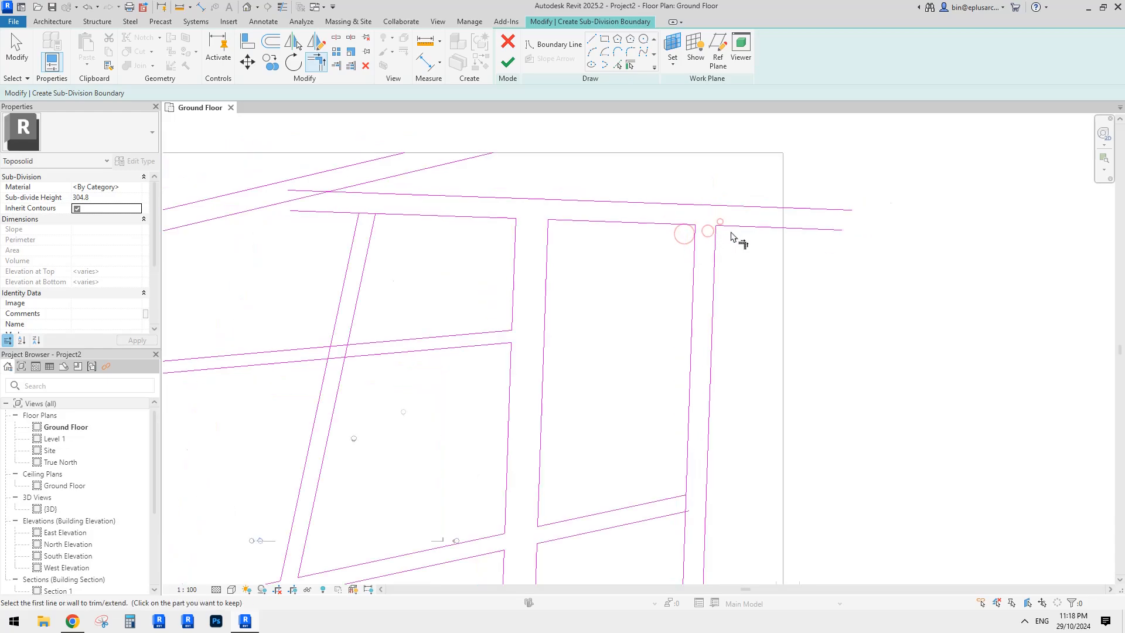
- Draw a short vertical boundary line closing the right end of the road
{"action": "mouse_move", "coordinate": [811, 238]}
{"action": "middle_mouse_down"}
{"action": "mouse_move", "coordinate": [761, 212]}
{"action": "mouse_move", "coordinate": [757, 225]}
{"action": "middle_mouse_up"}
{"action": "left_click", "coordinate": [591, 42]}
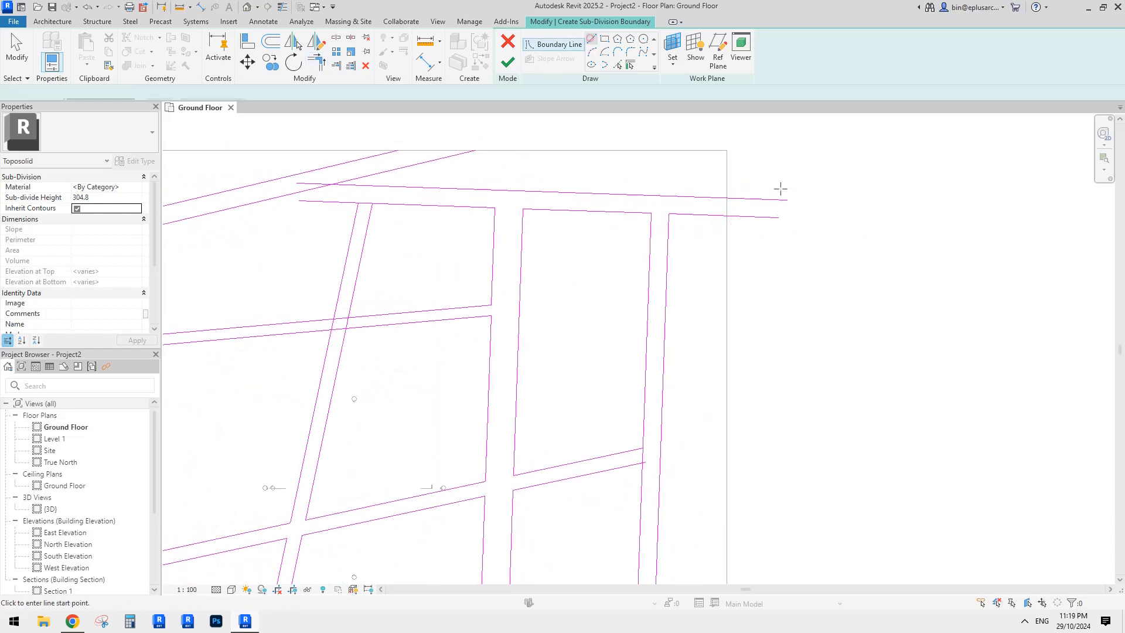
{"action": "left_click", "coordinate": [778, 217]}
{"action": "left_click", "coordinate": [779, 201]}
- Split the upper road line at the upper-left crossing and trim the edges into a corner
{"action": "key", "text": "t"}
{"action": "key", "text": "r"}
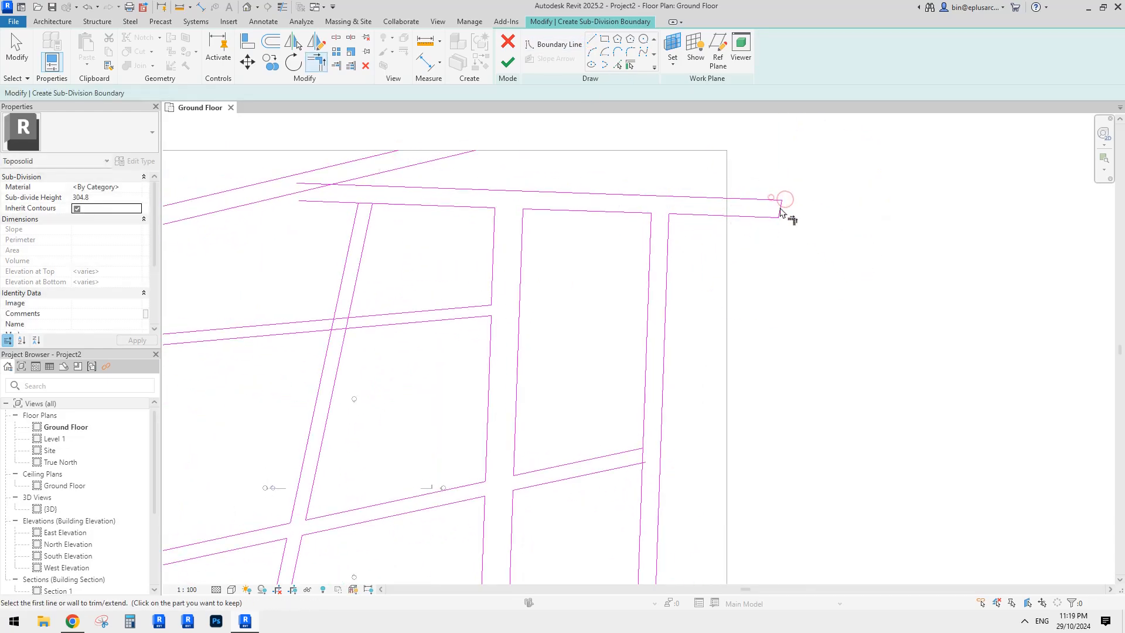
{"action": "scroll", "coordinate": [780, 208], "scroll_direction": "down", "scroll_amount": 2}
{"action": "middle_click_drag", "start_coordinate": [474, 228], "coordinate": [620, 200]}
{"action": "key", "text": "Escape"}
{"action": "scroll", "coordinate": [616, 191], "scroll_direction": "up", "scroll_amount": 3}
{"action": "key", "text": "t"}
{"action": "key", "text": "r"}
{"action": "key", "text": "s"}
{"action": "key", "text": "l"}
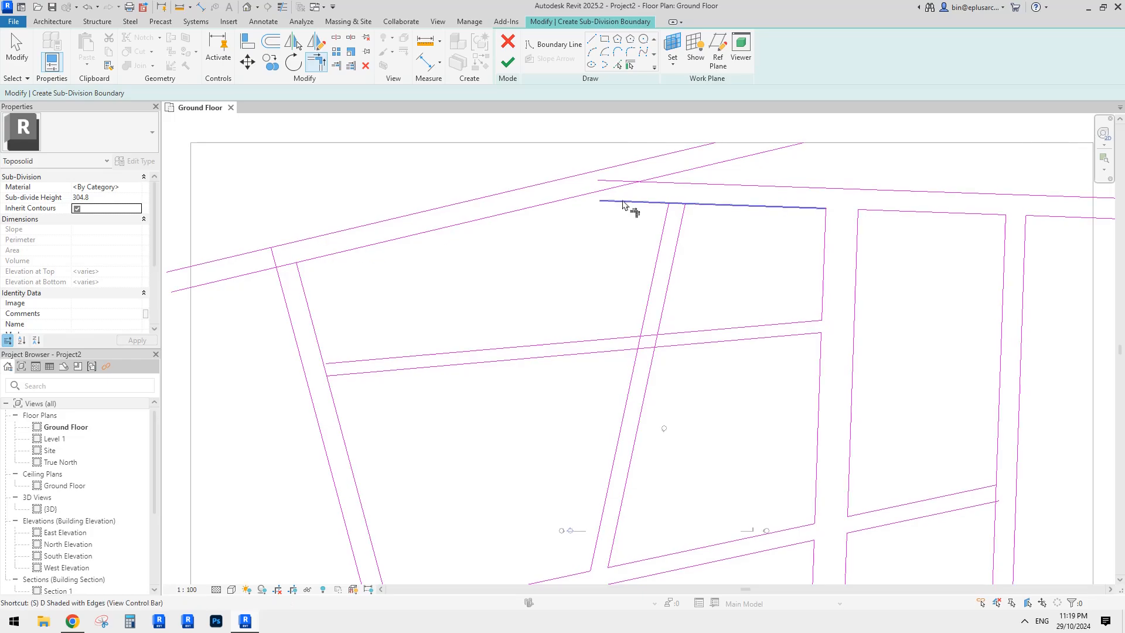
{"action": "left_click", "coordinate": [608, 189]}
{"action": "key", "text": "t"}
{"action": "key", "text": "r"}
{"action": "left_click", "coordinate": [611, 202]}
{"action": "left_click", "coordinate": [535, 211]}
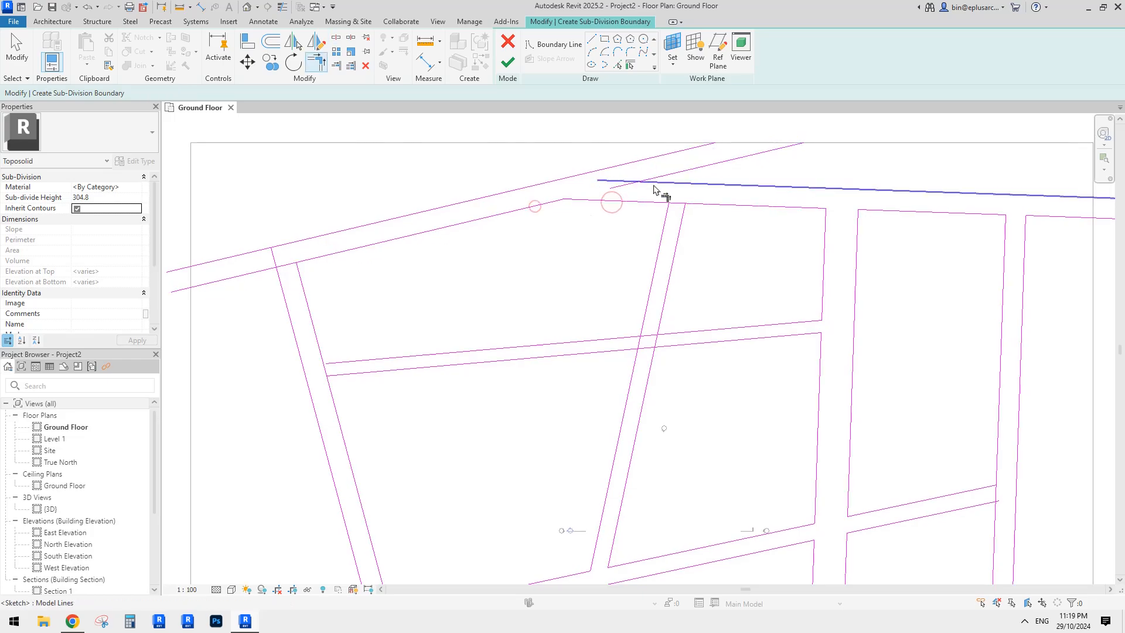
- Split the horizontal road line and join its left segment to the slanted road edge
{"action": "key", "text": "s"}
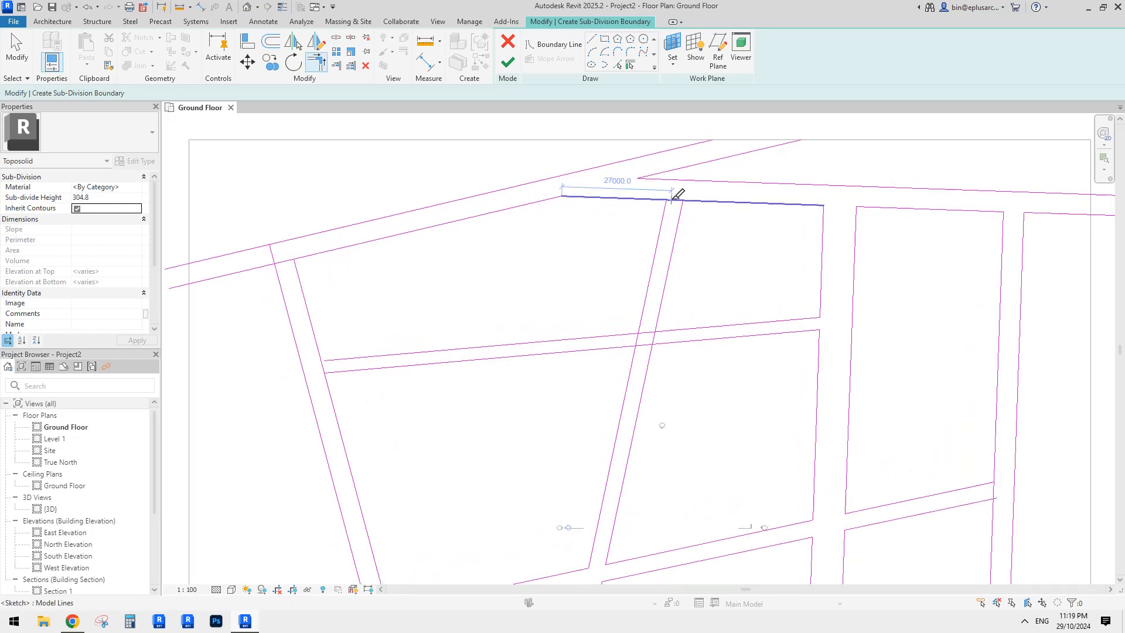
{"action": "left_click", "coordinate": [672, 199]}
{"action": "key", "text": "t"}
{"action": "key", "text": "r"}
{"action": "left_click", "coordinate": [656, 196]}
{"action": "left_click", "coordinate": [666, 208]}
- Split the upper, lower horizontal and slanted road lines at the next crossing
{"action": "middle_click_drag", "start_coordinate": [686, 236], "coordinate": [641, 200]}
{"action": "key", "text": "s"}
{"action": "key", "text": "l"}
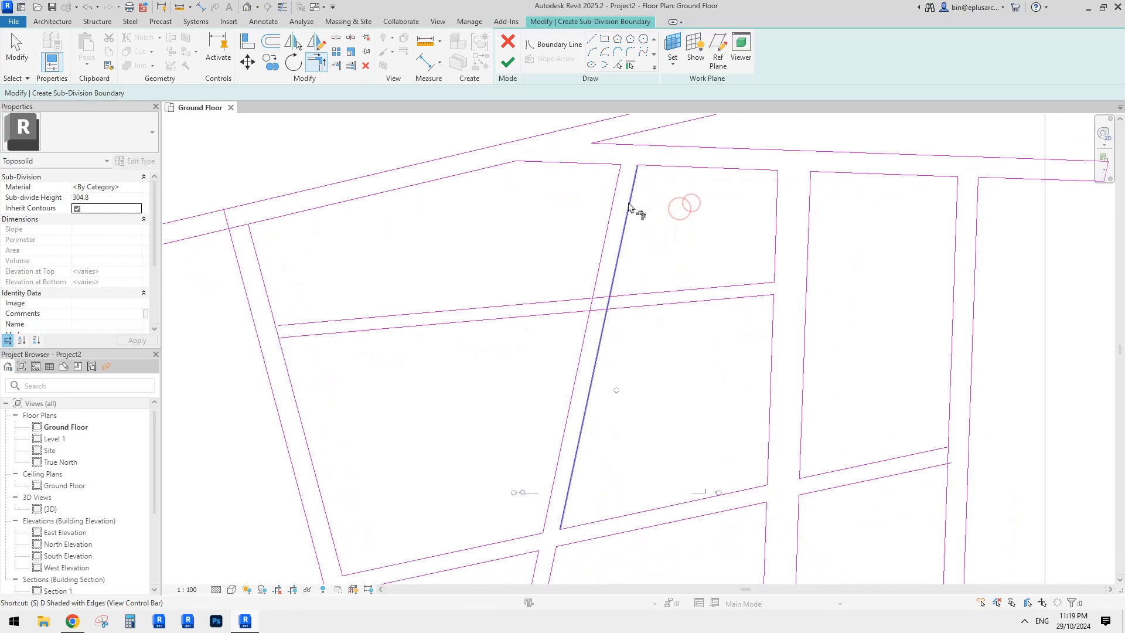
{"action": "scroll", "coordinate": [626, 264], "scroll_direction": "up", "scroll_amount": 2}
{"action": "left_click", "coordinate": [585, 311]}
{"action": "left_click", "coordinate": [579, 331]}
{"action": "left_click", "coordinate": [596, 322]}
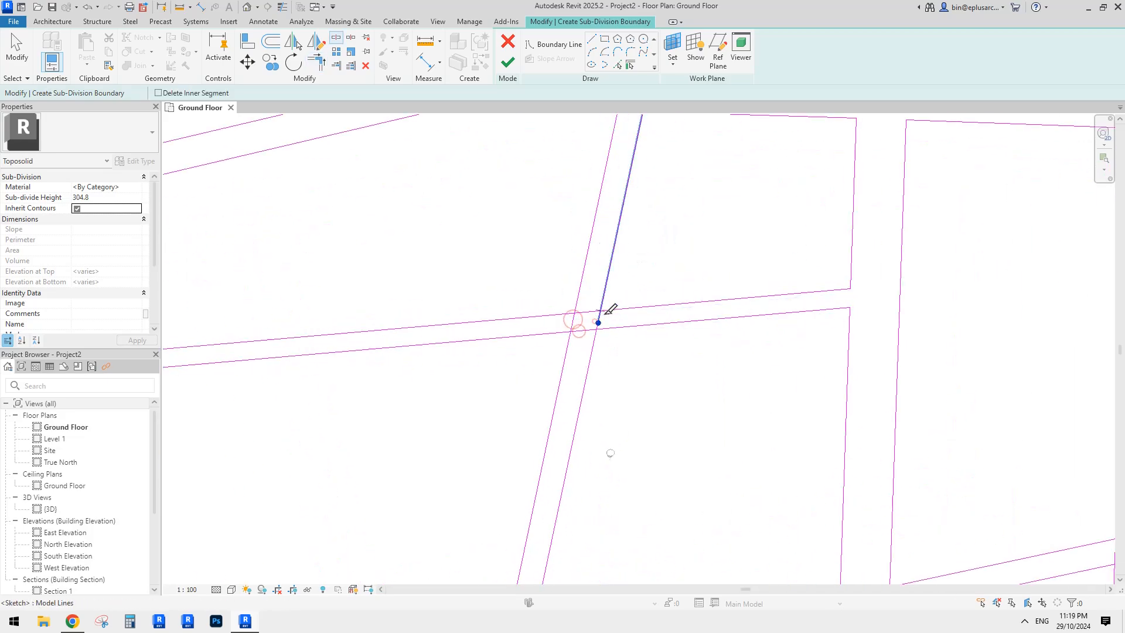
- Trim the three road-edge pairs at that crossing into clean corners
{"action": "key", "text": "t"}
{"action": "key", "text": "r"}
{"action": "left_click", "coordinate": [610, 311]}
{"action": "left_click", "coordinate": [574, 306]}
{"action": "left_click", "coordinate": [568, 313]}
{"action": "left_click", "coordinate": [566, 332]}
{"action": "left_click", "coordinate": [569, 338]}
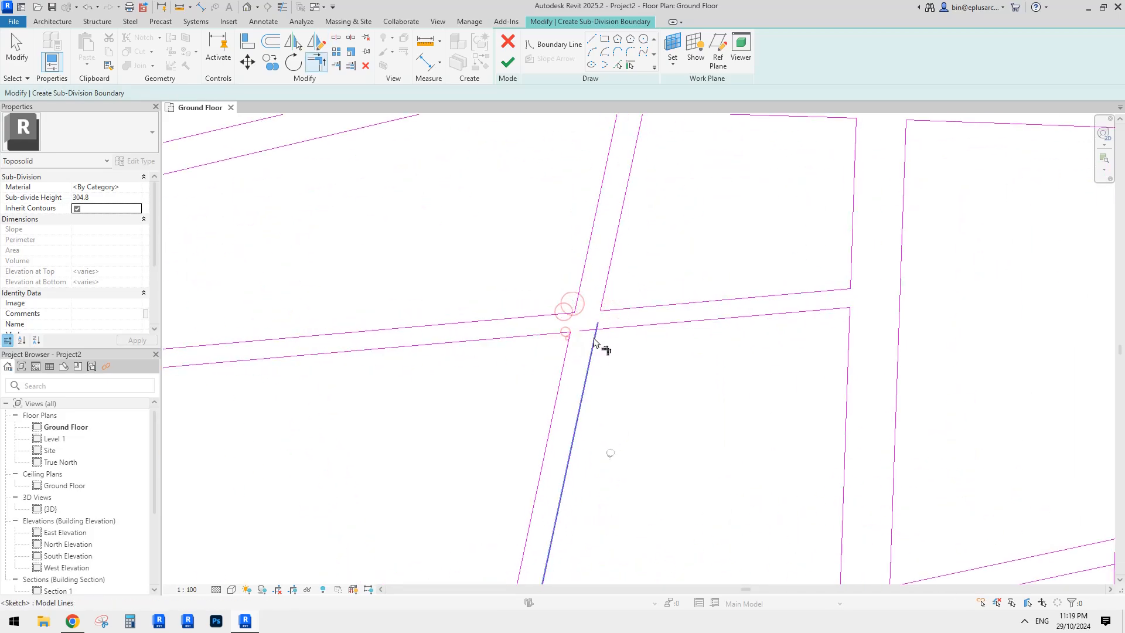
{"action": "left_click", "coordinate": [595, 335]}
{"action": "left_click", "coordinate": [606, 328]}
- Join both horizontal road edges to the slanted road line
{"action": "scroll", "coordinate": [451, 329], "scroll_direction": "down", "scroll_amount": 2}
{"action": "middle_click_drag", "start_coordinate": [443, 343], "coordinate": [731, 293]}
{"action": "scroll", "coordinate": [515, 316], "scroll_direction": "up", "scroll_amount": 2}
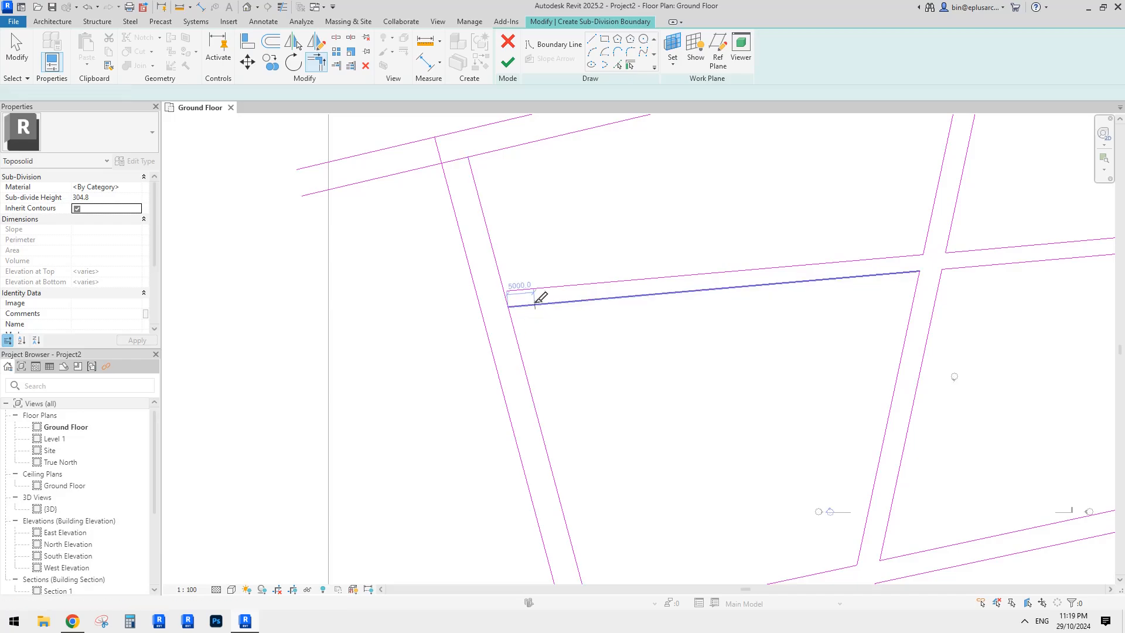
{"action": "key", "text": "s"}
{"action": "key", "text": "l"}
{"action": "left_click", "coordinate": [502, 282]}
{"action": "left_click", "coordinate": [522, 305]}
{"action": "left_click", "coordinate": [512, 320]}
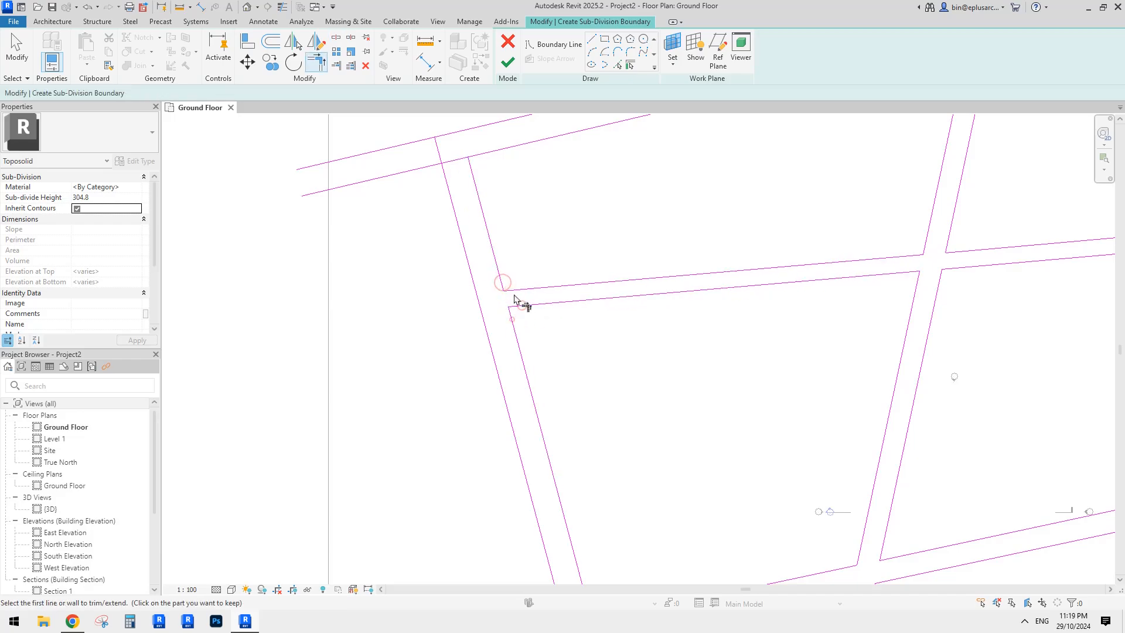
- Split the lower slanted road line at the upper-left crossing and trim its corners cleanly
{"action": "middle_click_drag", "start_coordinate": [508, 252], "coordinate": [549, 338]}
{"action": "key", "text": "l"}
{"action": "left_click", "coordinate": [488, 247]}
{"action": "key", "text": "t"}
{"action": "key", "text": "r"}
{"action": "left_click", "coordinate": [476, 251]}
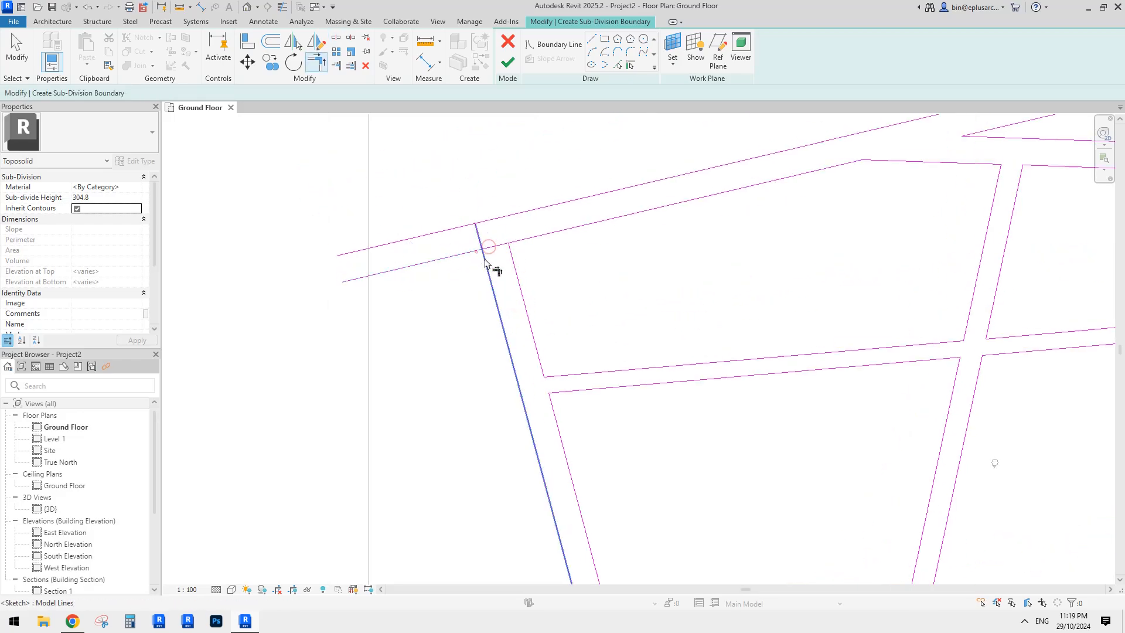
{"action": "left_click", "coordinate": [512, 255]}
{"action": "left_click", "coordinate": [520, 239]}
{"action": "scroll", "coordinate": [480, 280], "scroll_direction": "down", "scroll_amount": 1}
{"action": "middle_click_drag", "start_coordinate": [481, 280], "coordinate": [492, 259]}
{"action": "key", "text": "Escape"}
- Draw a short boundary line closing the road end at the top
{"action": "left_click", "coordinate": [594, 37]}
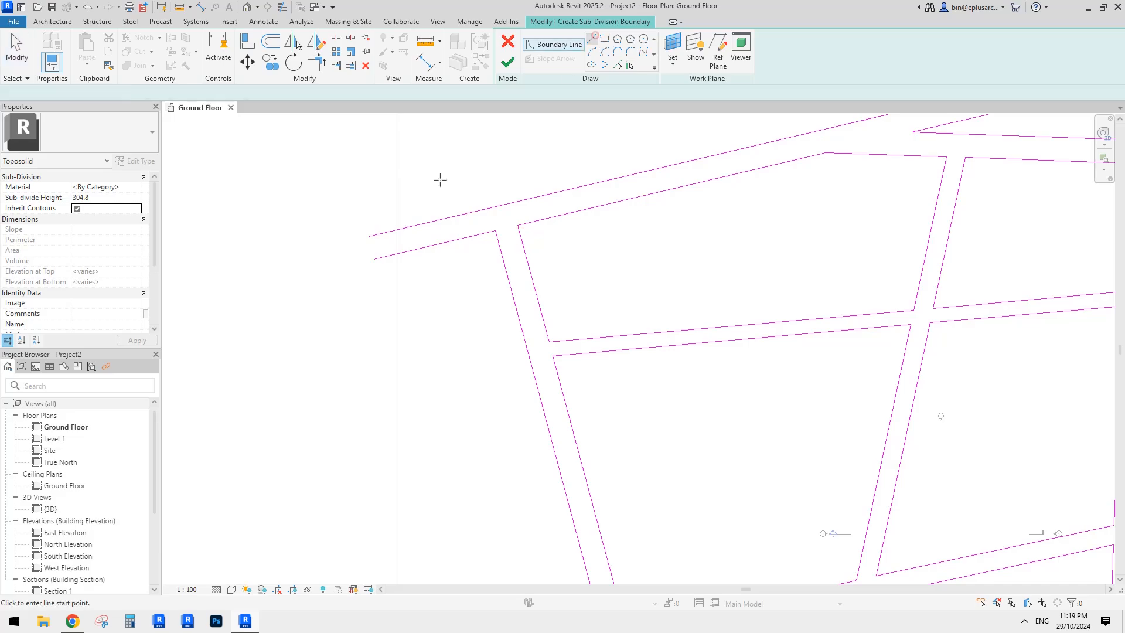
{"action": "left_click", "coordinate": [369, 236]}
{"action": "scroll", "coordinate": [605, 251], "scroll_direction": "down", "scroll_amount": 3}
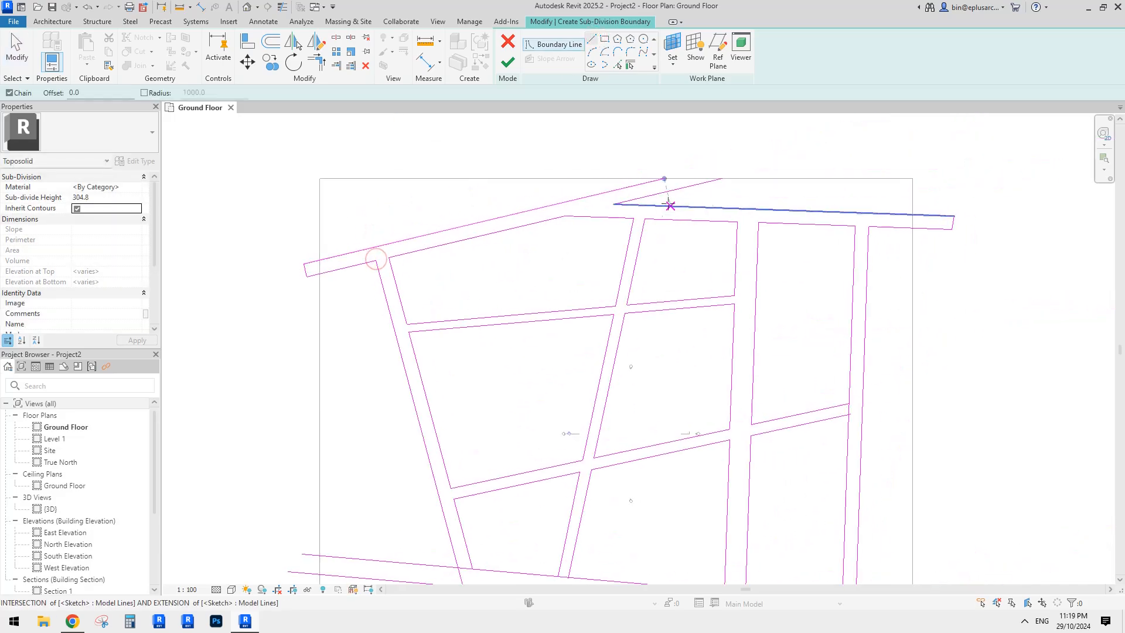
{"action": "middle_click_drag", "start_coordinate": [670, 206], "coordinate": [680, 224]}
{"action": "scroll", "coordinate": [665, 186], "scroll_direction": "up", "scroll_amount": 1}
{"action": "left_click", "coordinate": [674, 188]}
{"action": "left_click", "coordinate": [726, 205]}
- Trim the new short line and the upper road line into a clean corner
{"action": "key", "text": "t"}
{"action": "key", "text": "r"}
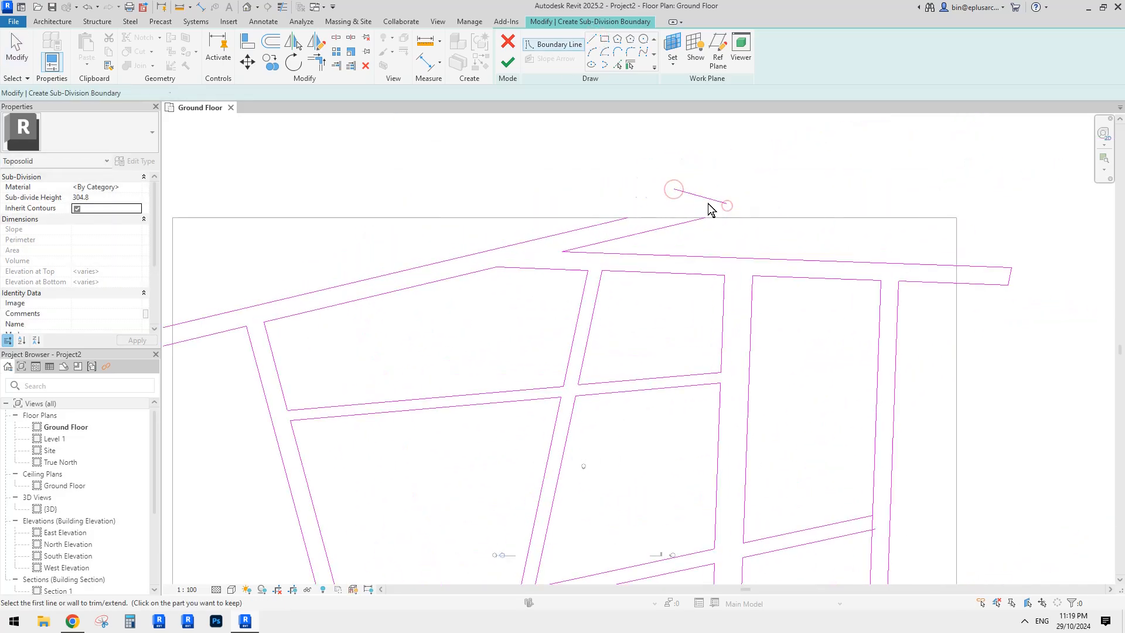
{"action": "left_click", "coordinate": [706, 197]}
{"action": "left_click", "coordinate": [709, 199]}
{"action": "left_click", "coordinate": [620, 220]}
{"action": "scroll", "coordinate": [639, 216], "scroll_direction": "down", "scroll_amount": 2}
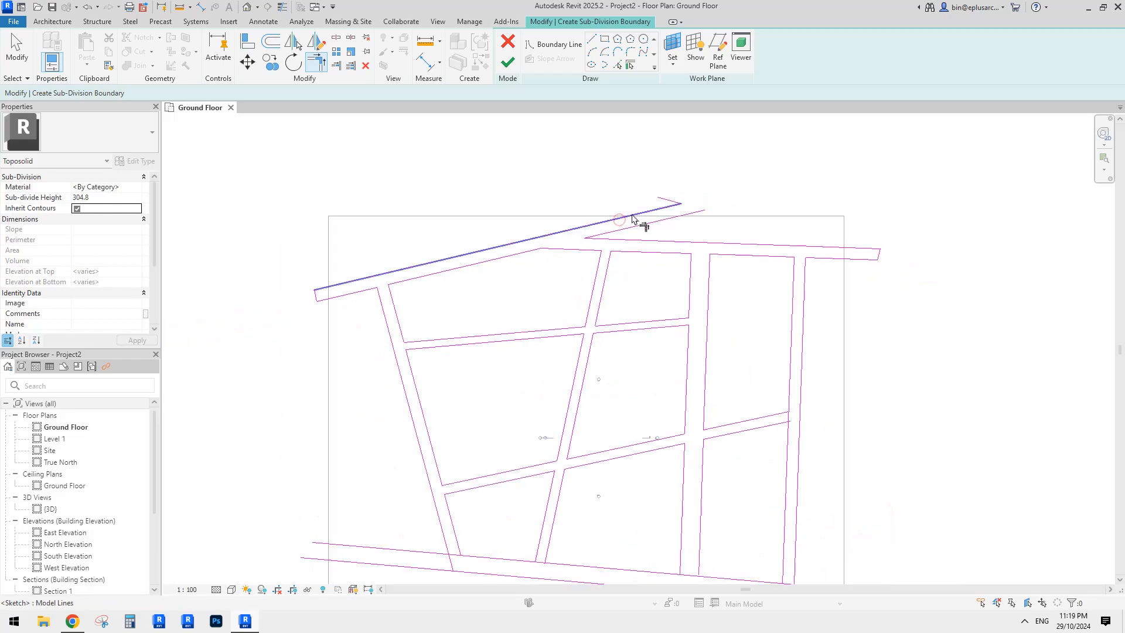
{"action": "scroll", "coordinate": [675, 205], "scroll_direction": "up", "scroll_amount": 2}
{"action": "scroll", "coordinate": [686, 211], "scroll_direction": "down", "scroll_amount": 3}
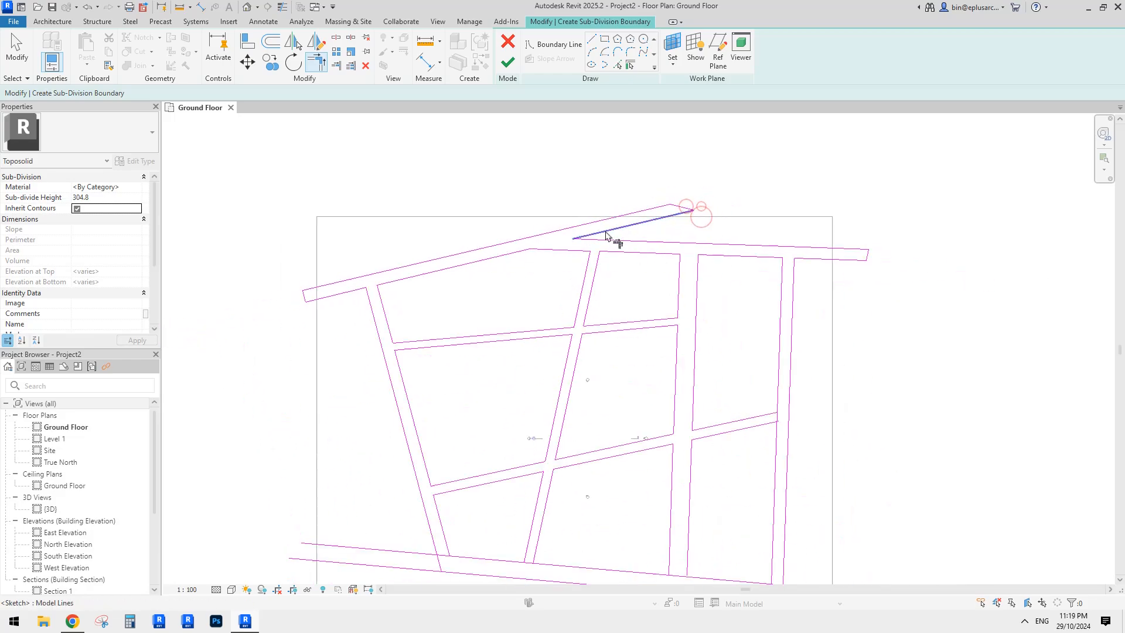
{"action": "key", "text": "Escape"}
{"action": "scroll", "coordinate": [637, 300], "scroll_direction": "up", "scroll_amount": 3}
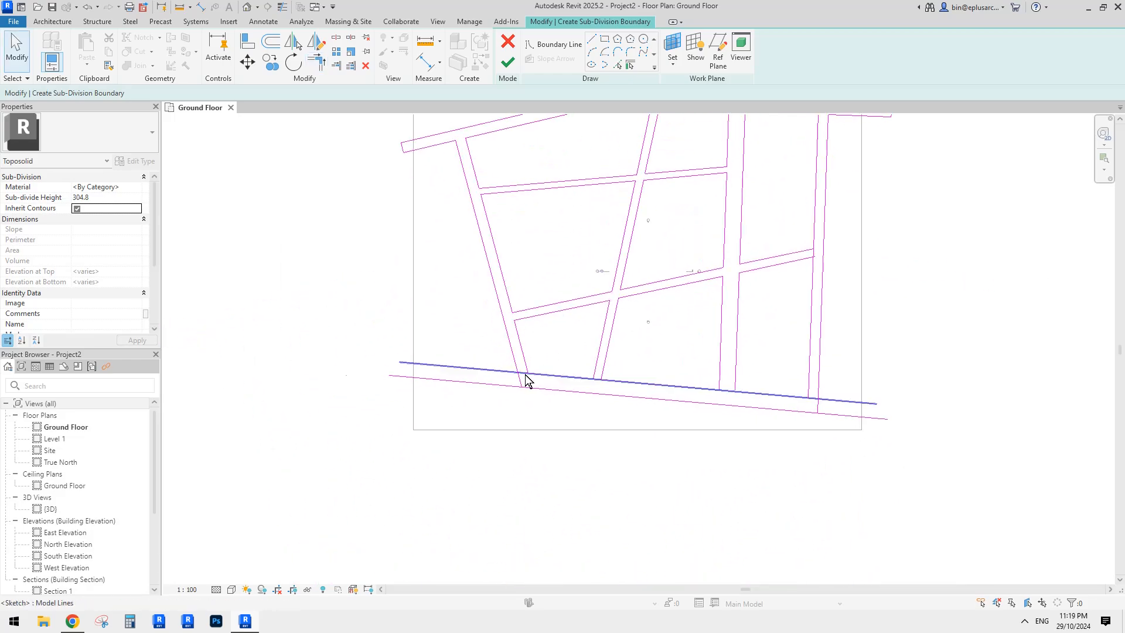
- Split the lower and inner road edges at their corners
{"action": "key", "text": "s"}
{"action": "key", "text": "l"}
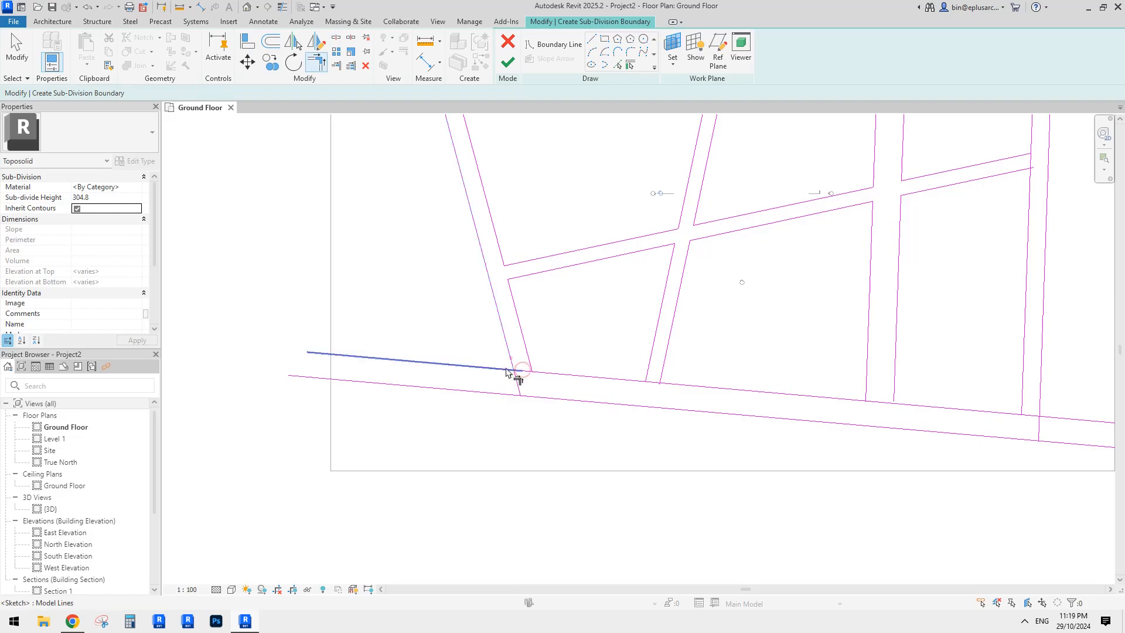
{"action": "left_click", "coordinate": [506, 370]}
{"action": "left_click", "coordinate": [528, 359]}
{"action": "left_click", "coordinate": [544, 373]}
{"action": "left_click", "coordinate": [546, 374]}
{"action": "scroll", "coordinate": [569, 363], "scroll_direction": "down", "scroll_amount": 1}
{"action": "middle_click_drag", "start_coordinate": [568, 363], "coordinate": [590, 349]}
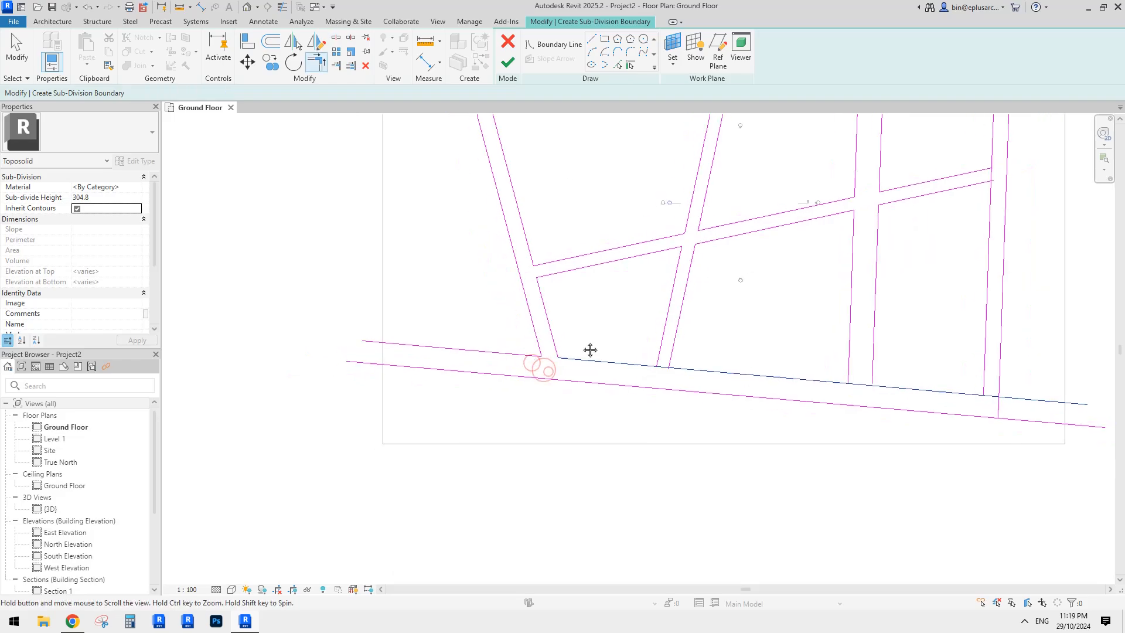
- Close the road outline at its left end and corner the vertical edge with the lower road line
{"action": "left_click", "coordinate": [592, 40]}
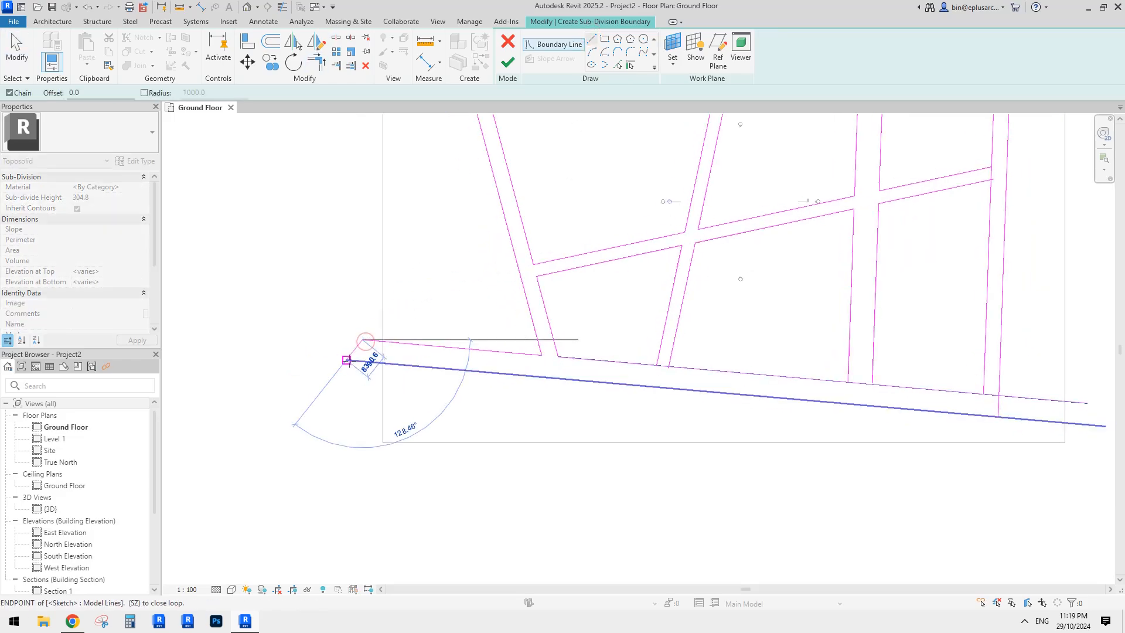
{"action": "left_click", "coordinate": [342, 359]}
{"action": "scroll", "coordinate": [586, 328], "scroll_direction": "down", "scroll_amount": 3}
{"action": "key", "text": "s"}
{"action": "key", "text": "l"}
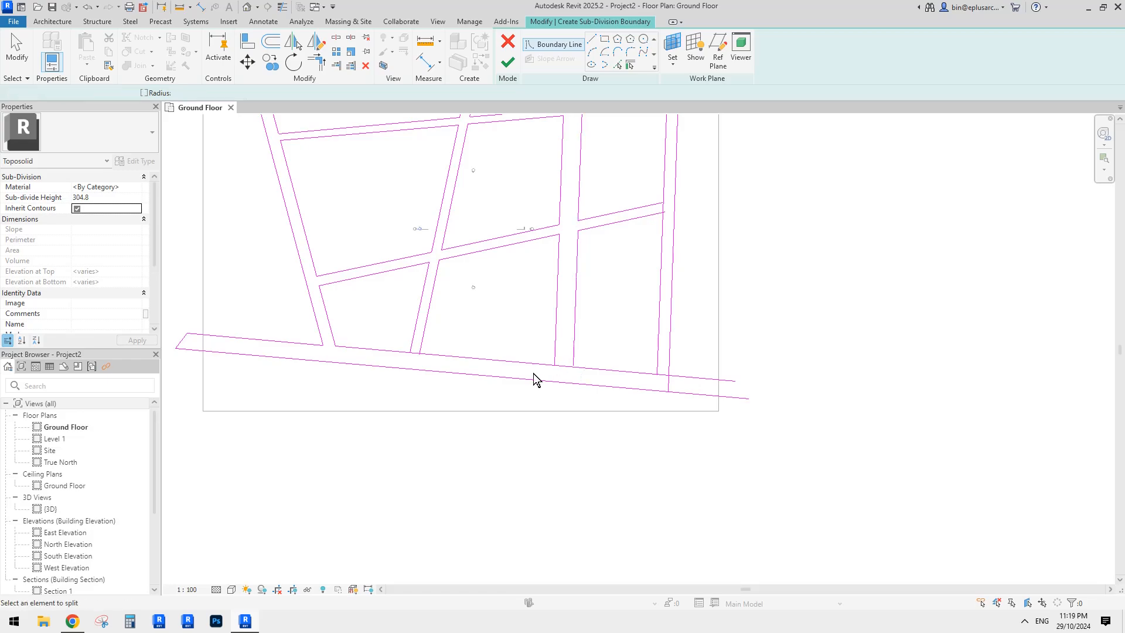
{"action": "scroll", "coordinate": [415, 352], "scroll_direction": "up", "scroll_amount": 2}
{"action": "key", "text": "t"}
{"action": "key", "text": "r"}
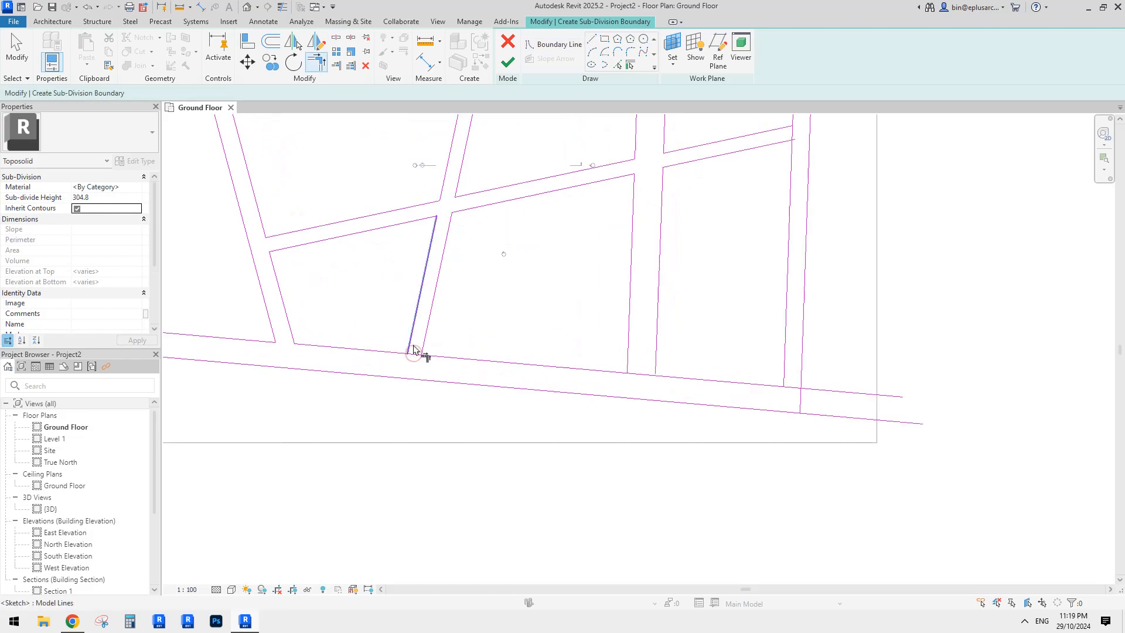
{"action": "left_click", "coordinate": [424, 348]}
{"action": "left_click", "coordinate": [429, 358]}
- At the next crossings, split the lower road line and trim the vertical edges to it
{"action": "middle_click_drag", "start_coordinate": [681, 371], "coordinate": [641, 373]}
{"action": "left_click", "coordinate": [616, 366]}
{"action": "left_click", "coordinate": [624, 380]}
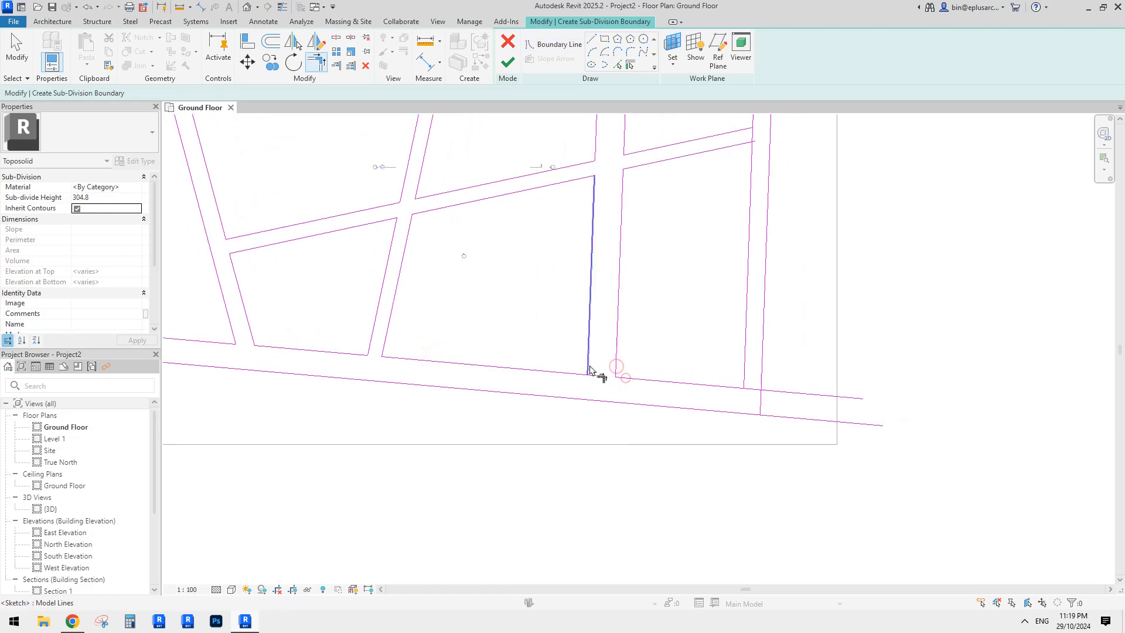
{"action": "middle_click_drag", "start_coordinate": [768, 392], "coordinate": [701, 391]}
{"action": "key", "text": "s"}
{"action": "key", "text": "l"}
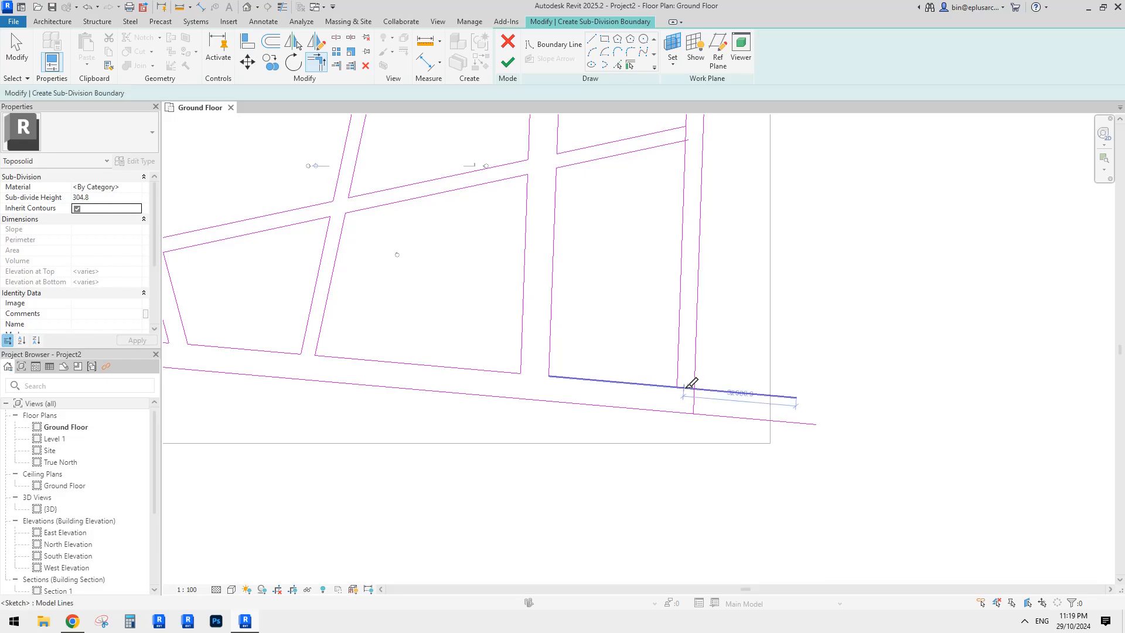
{"action": "left_click", "coordinate": [684, 388]}
{"action": "key", "text": "t"}
{"action": "key", "text": "r"}
{"action": "left_click", "coordinate": [697, 380]}
{"action": "left_click", "coordinate": [702, 390]}
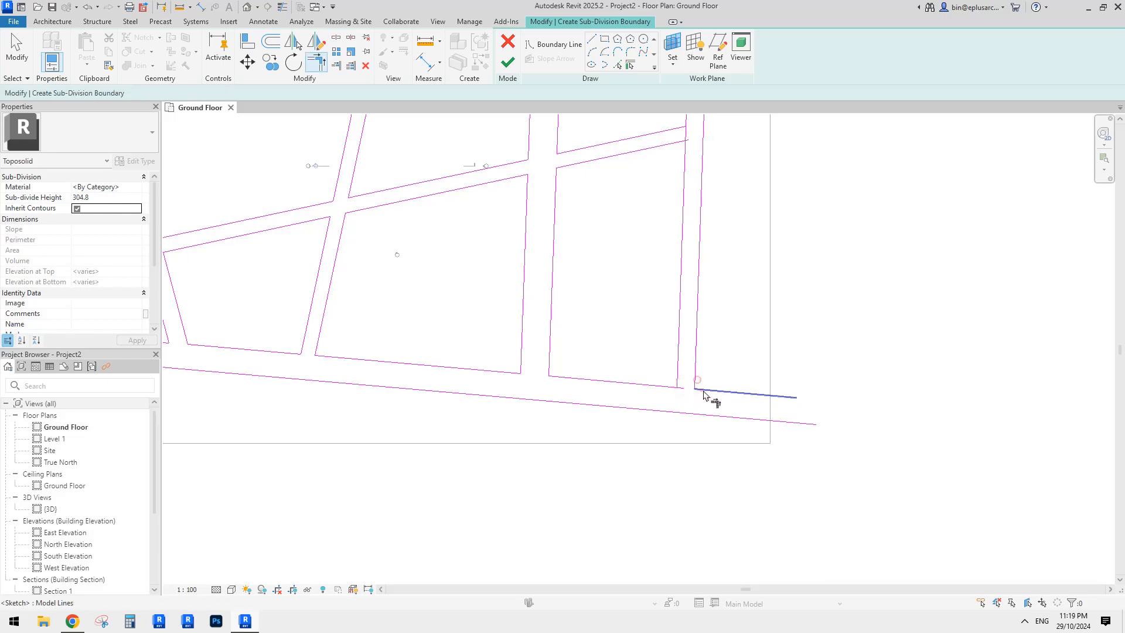
{"action": "left_click", "coordinate": [673, 383]}
{"action": "left_click", "coordinate": [667, 387]}
- Draw a closing line between the right road ends and split the right vertical at the junction
{"action": "left_click", "coordinate": [589, 39]}
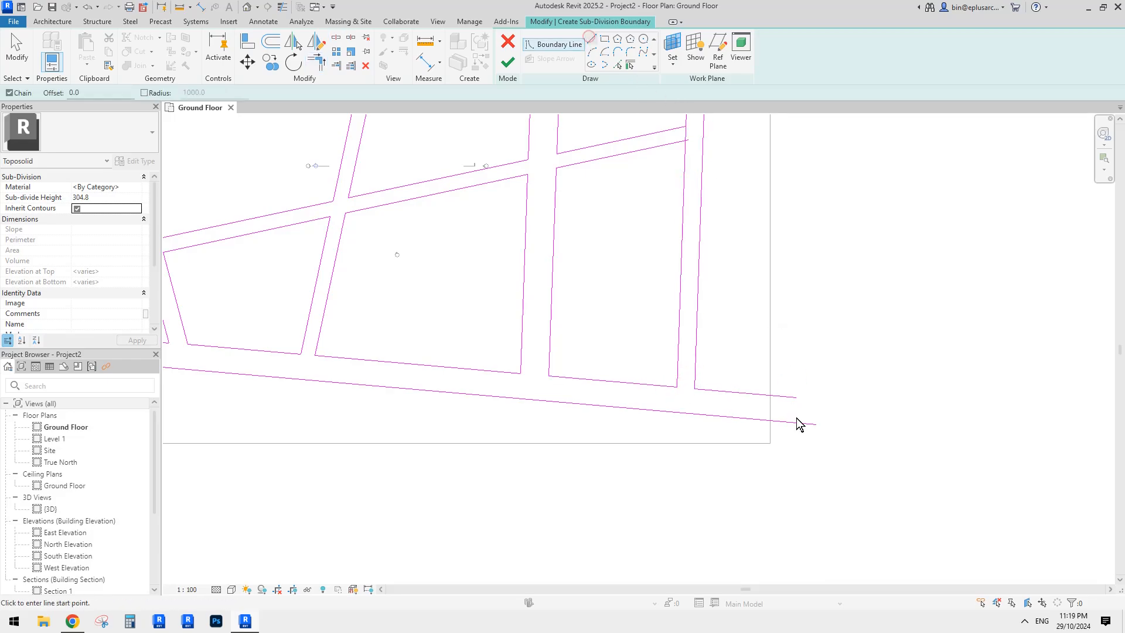
{"action": "left_click", "coordinate": [796, 398]}
{"action": "left_click", "coordinate": [814, 424]}
{"action": "scroll", "coordinate": [854, 378], "scroll_direction": "down", "scroll_amount": 1}
{"action": "scroll", "coordinate": [742, 196], "scroll_direction": "up", "scroll_amount": 2}
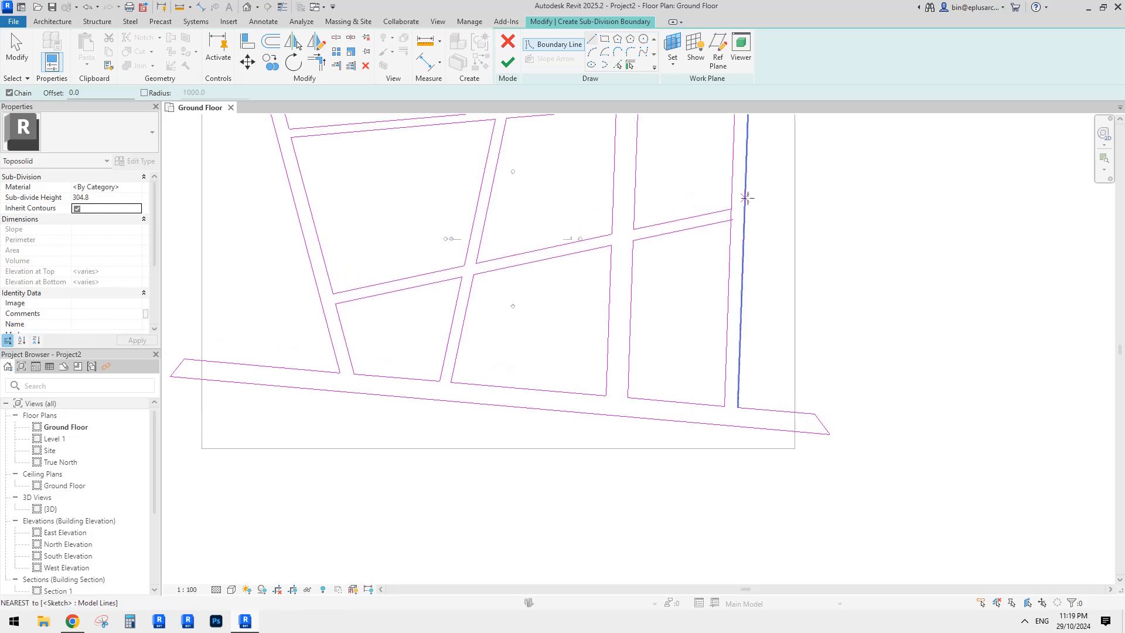
{"action": "key", "text": "s"}
{"action": "key", "text": "l"}
{"action": "scroll", "coordinate": [732, 218], "scroll_direction": "up", "scroll_amount": 1}
{"action": "left_click", "coordinate": [724, 225]}
- Trim the upper and lower road lines to the right vertical line
{"action": "key", "text": "t"}
{"action": "key", "text": "r"}
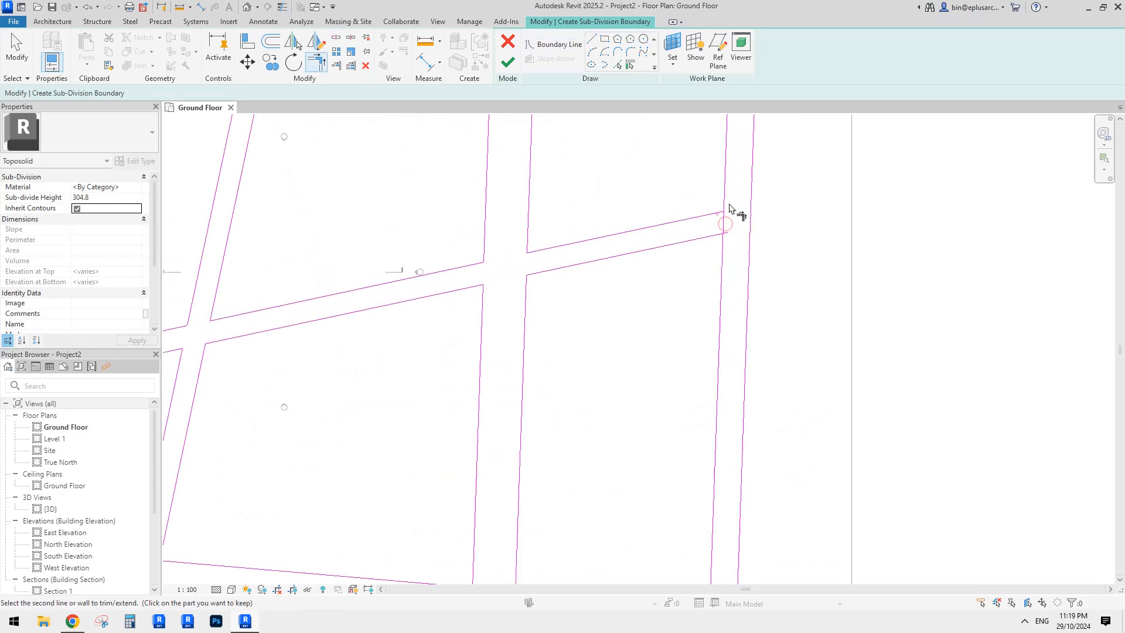
{"action": "left_click", "coordinate": [727, 198]}
{"action": "left_click", "coordinate": [719, 235]}
{"action": "left_click", "coordinate": [720, 239]}
{"action": "left_click", "coordinate": [718, 213]}
{"action": "left_click", "coordinate": [728, 193]}
{"action": "left_click", "coordinate": [714, 236]}
{"action": "left_click", "coordinate": [723, 244]}
{"action": "left_click", "coordinate": [721, 242]}
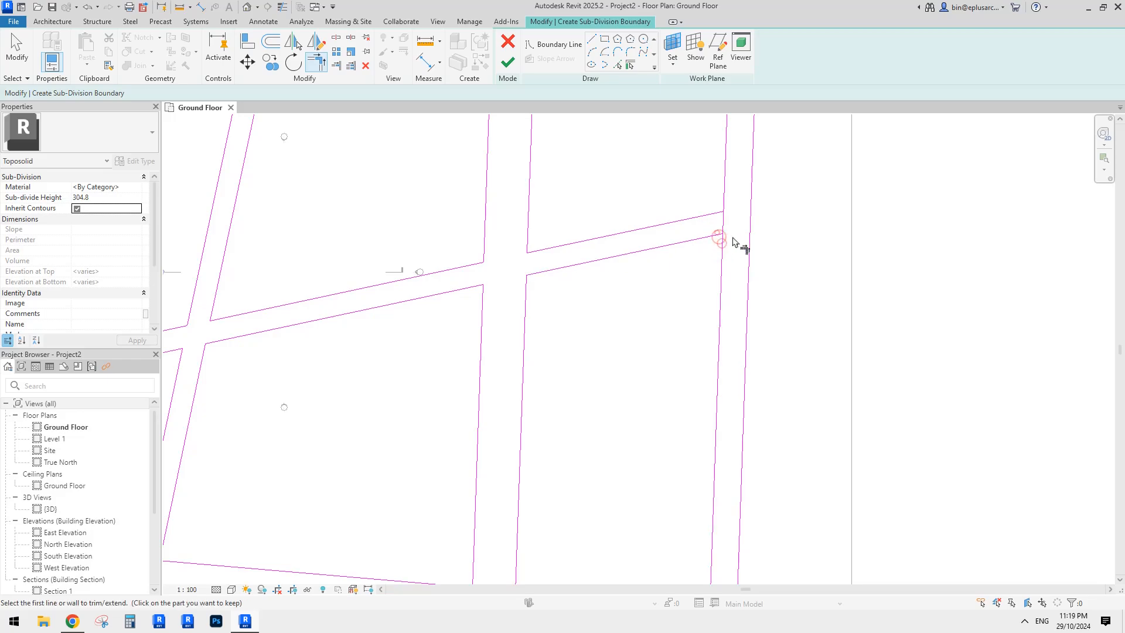
{"action": "key", "text": "Escape"}
{"action": "key", "text": "Escape"}
- Join the last road edge and vertical into a corner and finish the road sub-division sketch
{"action": "scroll", "coordinate": [735, 235], "scroll_direction": "up", "scroll_amount": 3}
{"action": "key", "text": "t"}
{"action": "key", "text": "r"}
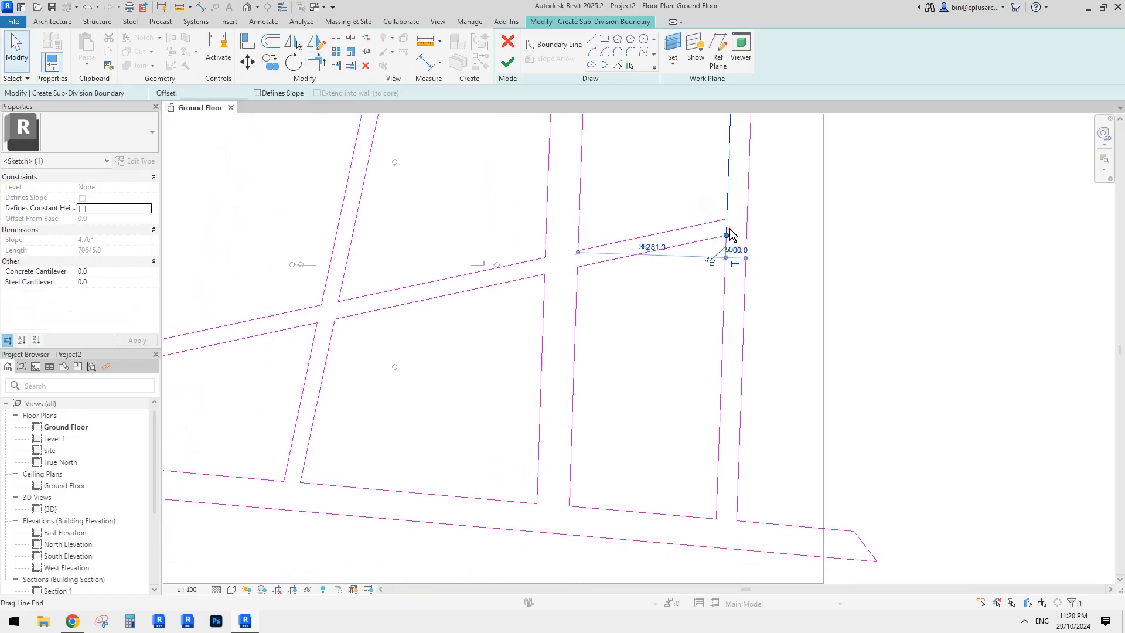
{"action": "left_click", "coordinate": [727, 206]}
{"action": "scroll", "coordinate": [737, 226], "scroll_direction": "down", "scroll_amount": 5}
{"action": "key", "text": "Escape"}
{"action": "middle_click_drag", "start_coordinate": [741, 234], "coordinate": [739, 378]}
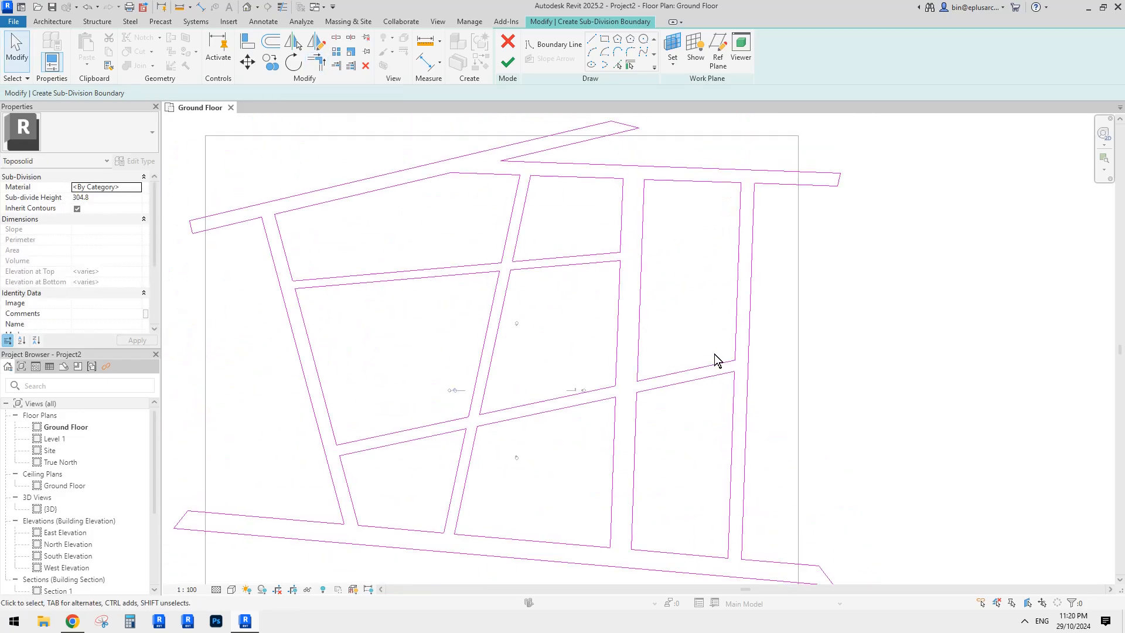
{"action": "scroll", "coordinate": [713, 355], "scroll_direction": "down", "scroll_amount": 1}
{"action": "scroll", "coordinate": [723, 276], "scroll_direction": "down", "scroll_amount": 1}
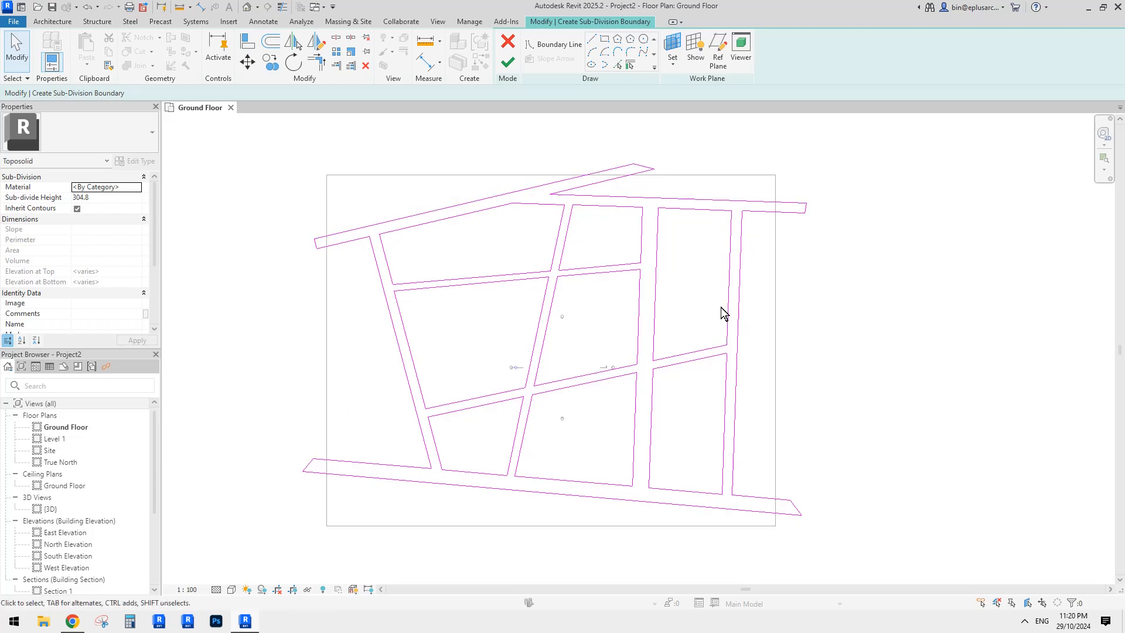
{"action": "left_click", "coordinate": [507, 62]}
- Switch to the default 3D view and select the 304.8-high road sub-division on the toposolid
{"action": "key", "text": "Escape"}
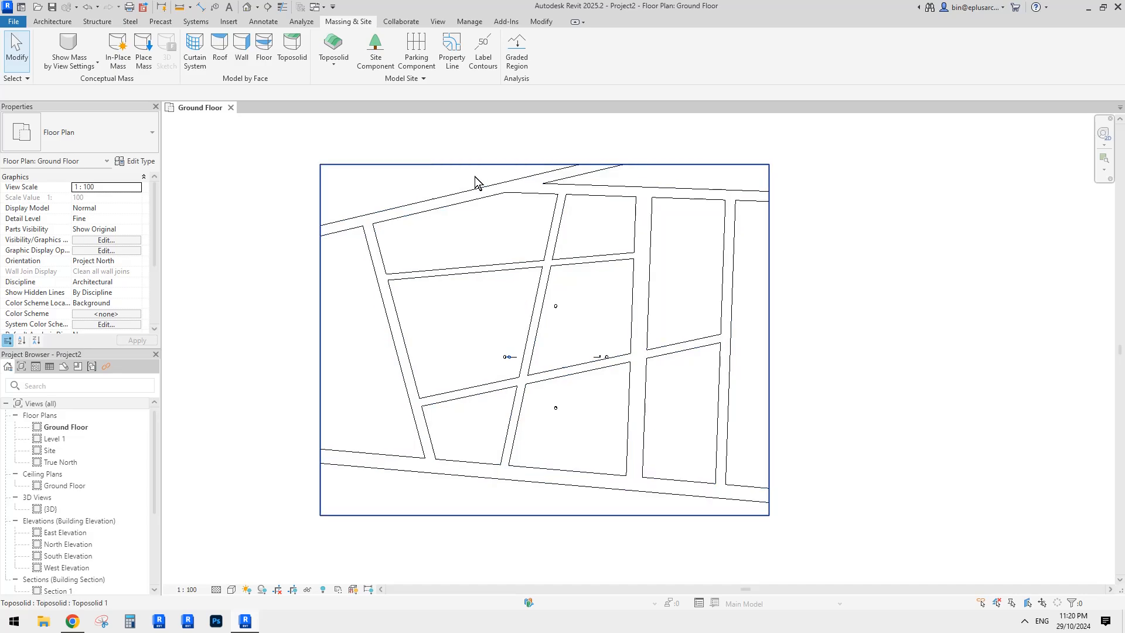
{"action": "left_click", "coordinate": [249, 9]}
{"action": "middle_click_drag", "start_coordinate": [661, 217], "coordinate": [785, 333], "text": "shift"}
{"action": "scroll", "coordinate": [767, 321], "scroll_direction": "up", "scroll_amount": 3}
{"action": "left_click", "coordinate": [737, 304]}
{"action": "scroll", "coordinate": [635, 199], "scroll_direction": "up", "scroll_amount": 2}
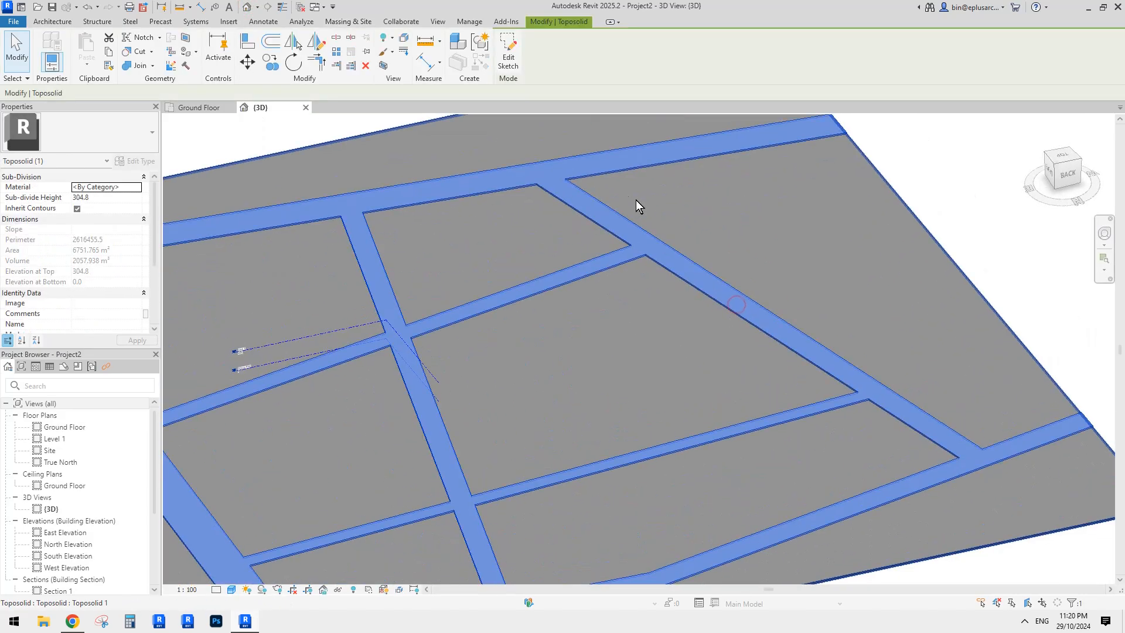
{"action": "middle_click_drag", "start_coordinate": [536, 205], "coordinate": [587, 194]}
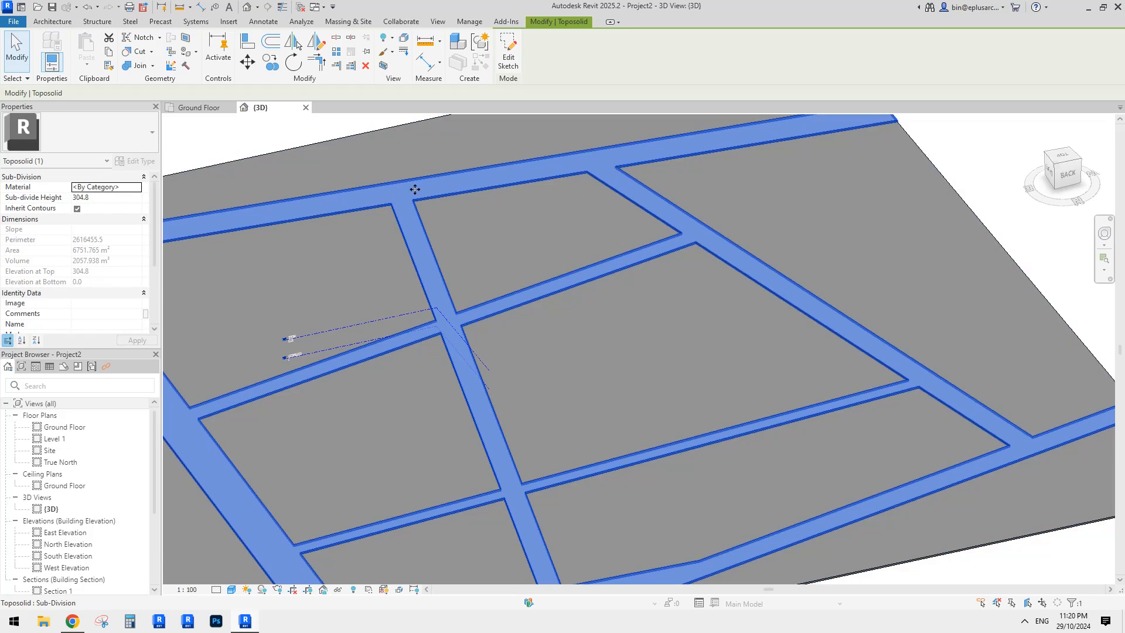
{"action": "left_click", "coordinate": [431, 160]}
{"action": "middle_click_drag", "start_coordinate": [431, 159], "coordinate": [482, 161]}
{"action": "key", "text": "Escape"}
{"action": "left_click", "coordinate": [519, 180]}
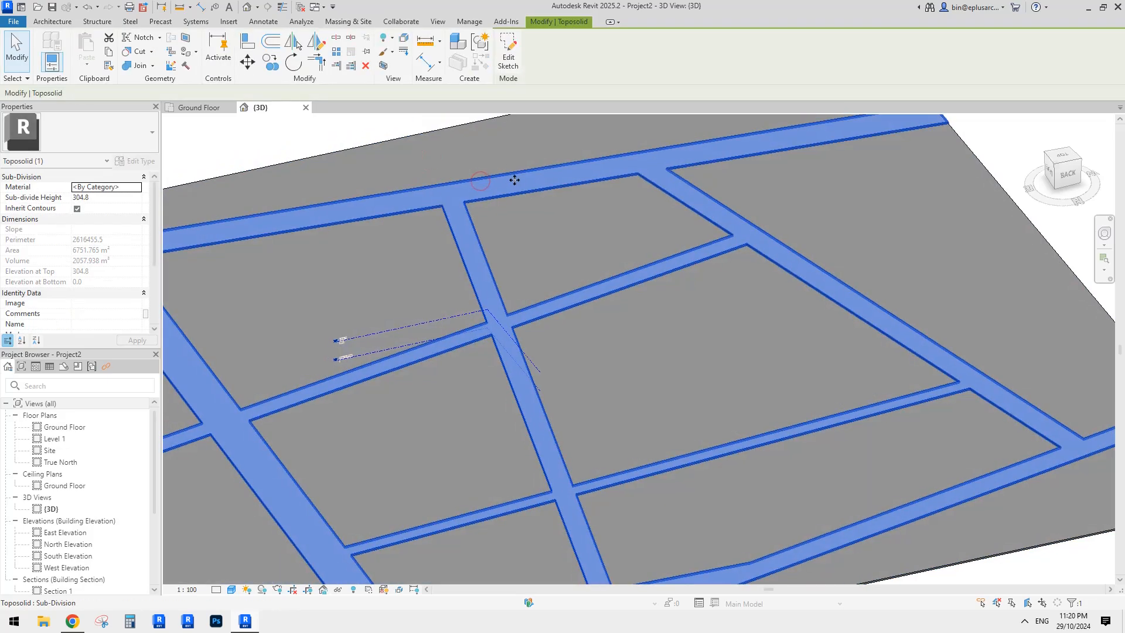
{"action": "left_click", "coordinate": [504, 159]}
{"action": "middle_click_drag", "start_coordinate": [515, 139], "coordinate": [542, 169]}
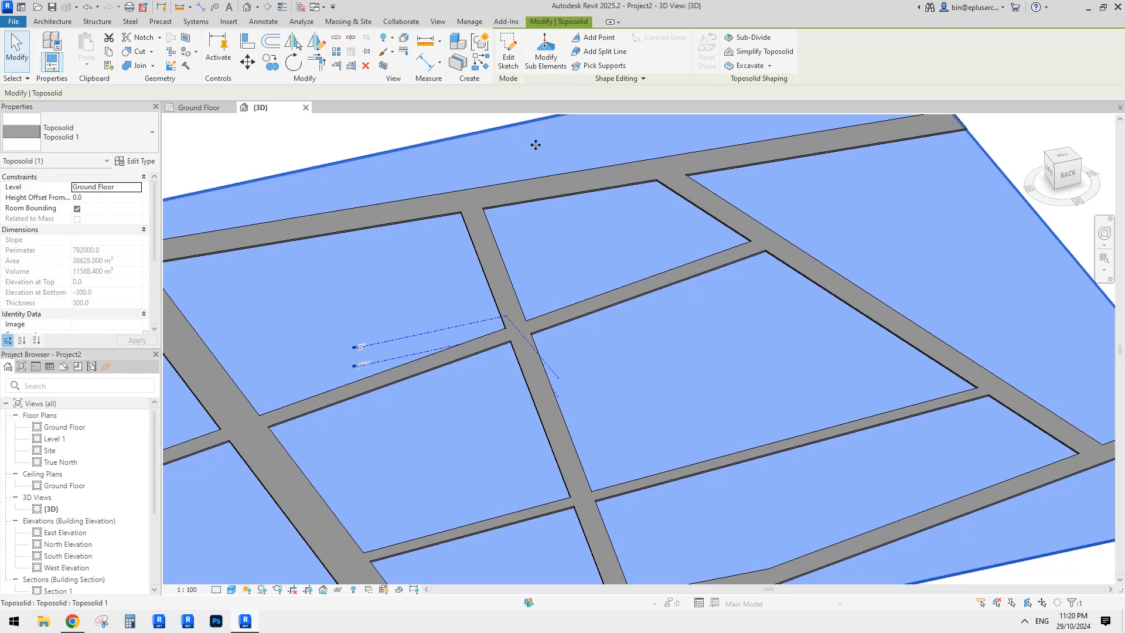
{"action": "left_click", "coordinate": [522, 192]}
{"action": "scroll", "coordinate": [472, 195], "scroll_direction": "up", "scroll_amount": 2}
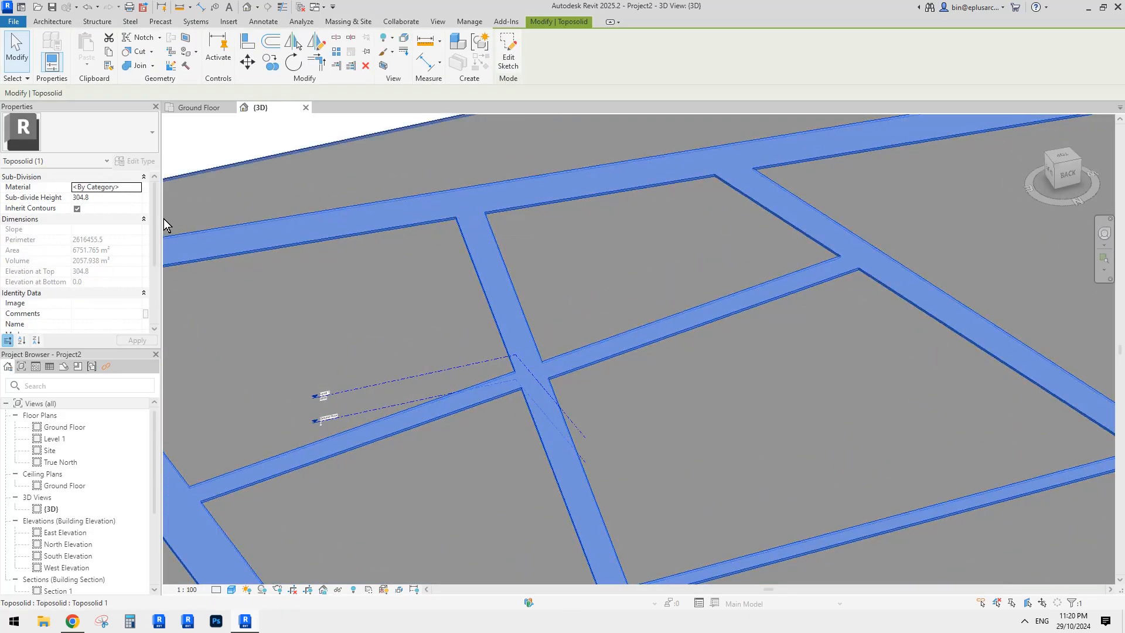
- Set the road sub-division's height to 150 and orbit to check the thinner roads
{"action": "left_click", "coordinate": [112, 198]}
{"action": "type", "text": "150"}
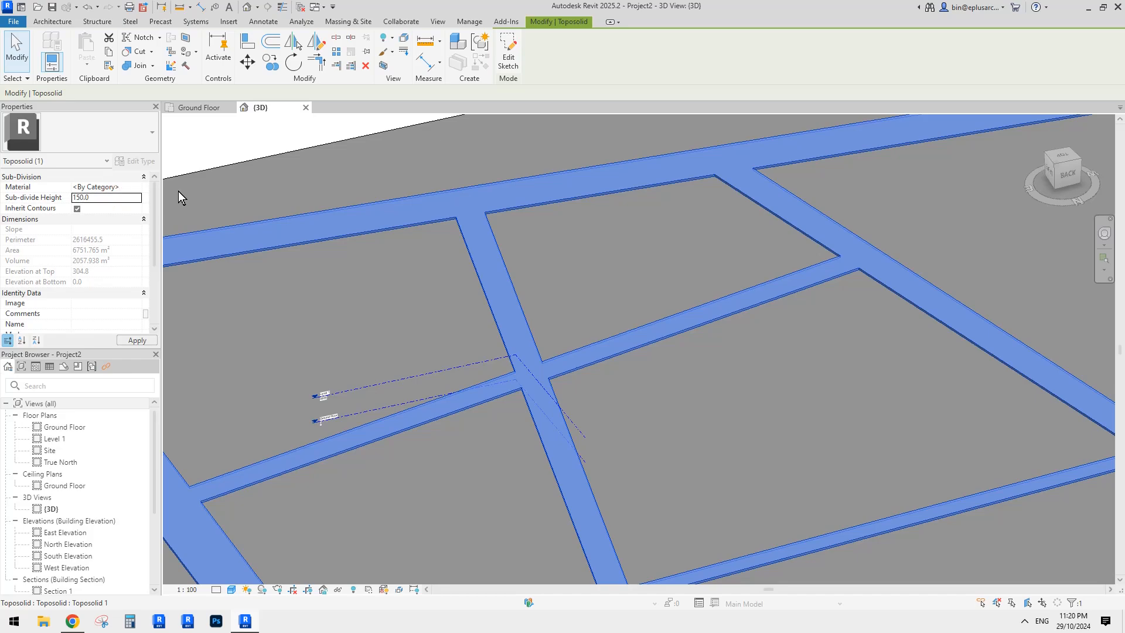
{"action": "middle_click_drag", "start_coordinate": [179, 191], "coordinate": [585, 224], "text": "shift"}
{"action": "scroll", "coordinate": [527, 229], "scroll_direction": "down", "scroll_amount": 3}
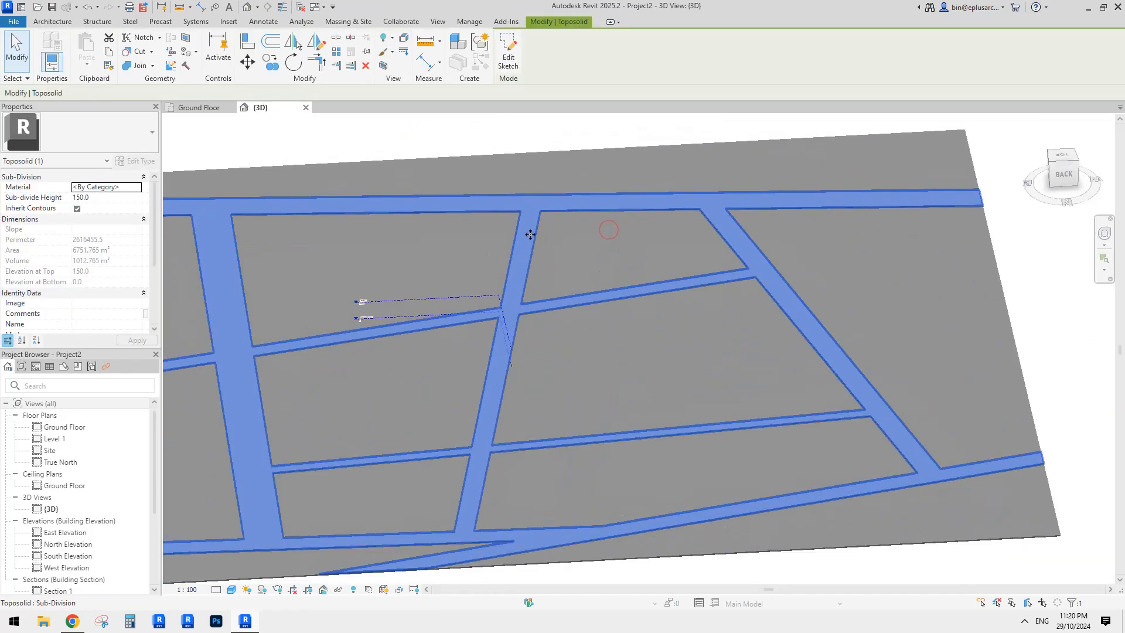
{"action": "middle_click_drag", "start_coordinate": [546, 262], "coordinate": [654, 252], "text": "shift"}
- Orbit the toposolid from several angles, reselecting the road sub-division to inspect it
{"action": "key", "text": "Escape"}
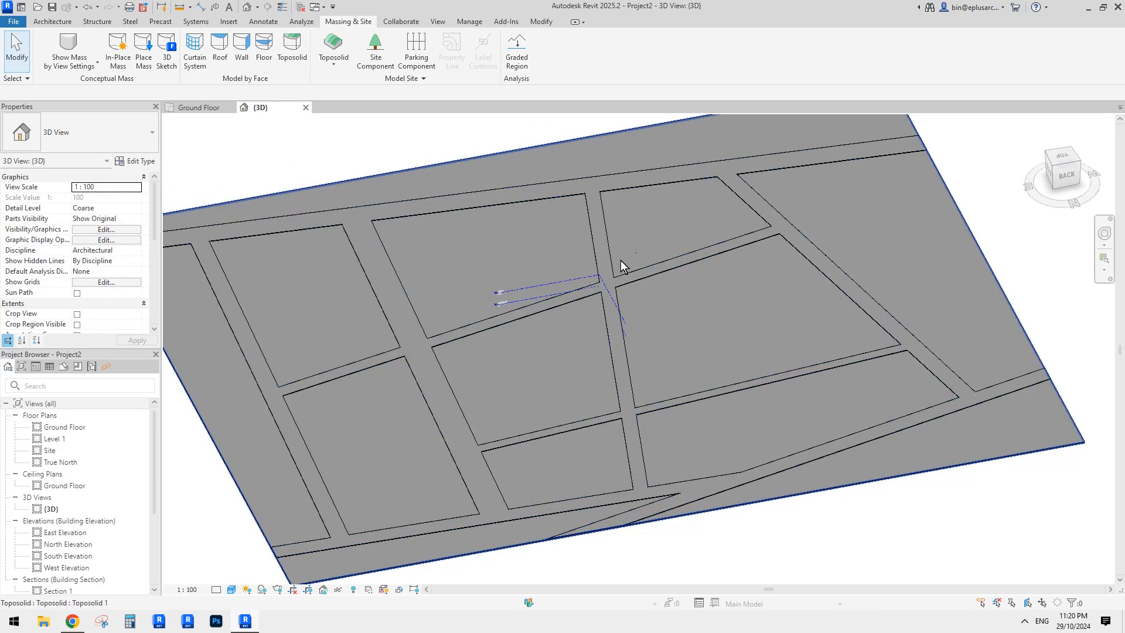
{"action": "scroll", "coordinate": [643, 237], "scroll_direction": "down", "scroll_amount": 2}
{"action": "middle_click_drag", "start_coordinate": [647, 241], "coordinate": [621, 179], "text": "shift"}
{"action": "scroll", "coordinate": [676, 269], "scroll_direction": "up", "scroll_amount": 2}
{"action": "middle_click_drag", "start_coordinate": [676, 269], "coordinate": [740, 346], "text": "shift"}
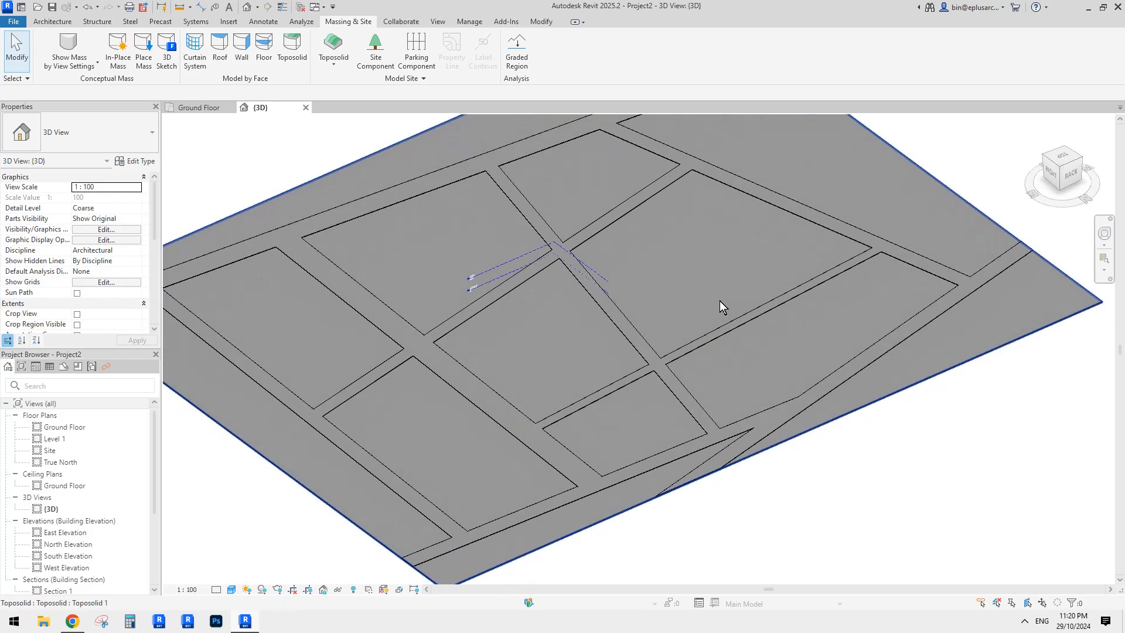
{"action": "left_click", "coordinate": [696, 164]}
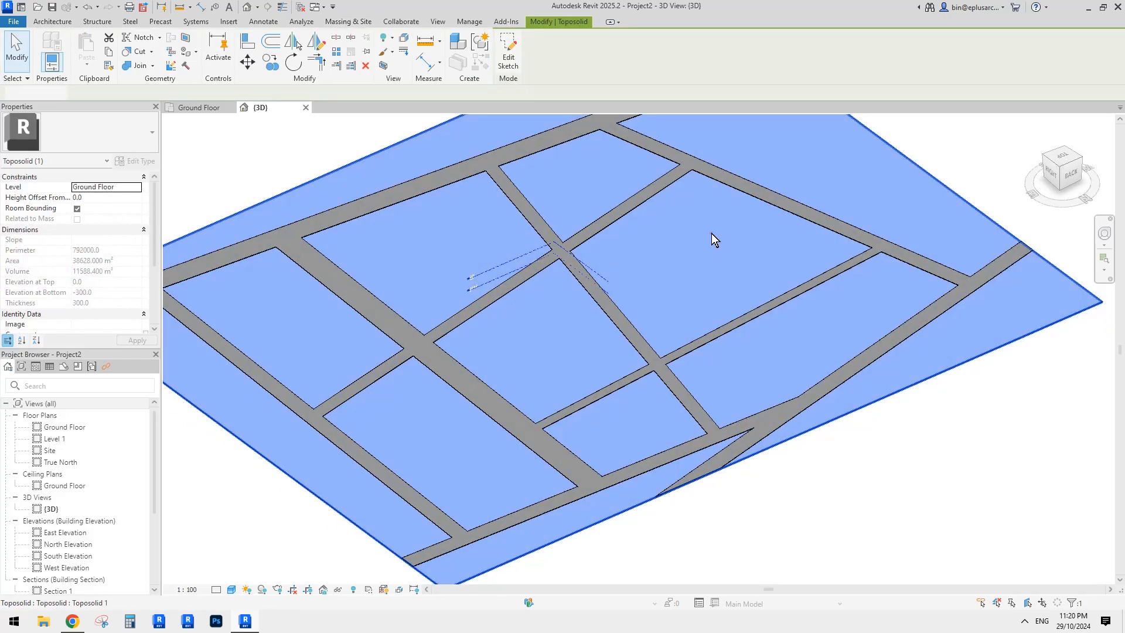
{"action": "left_click", "coordinate": [715, 233]}
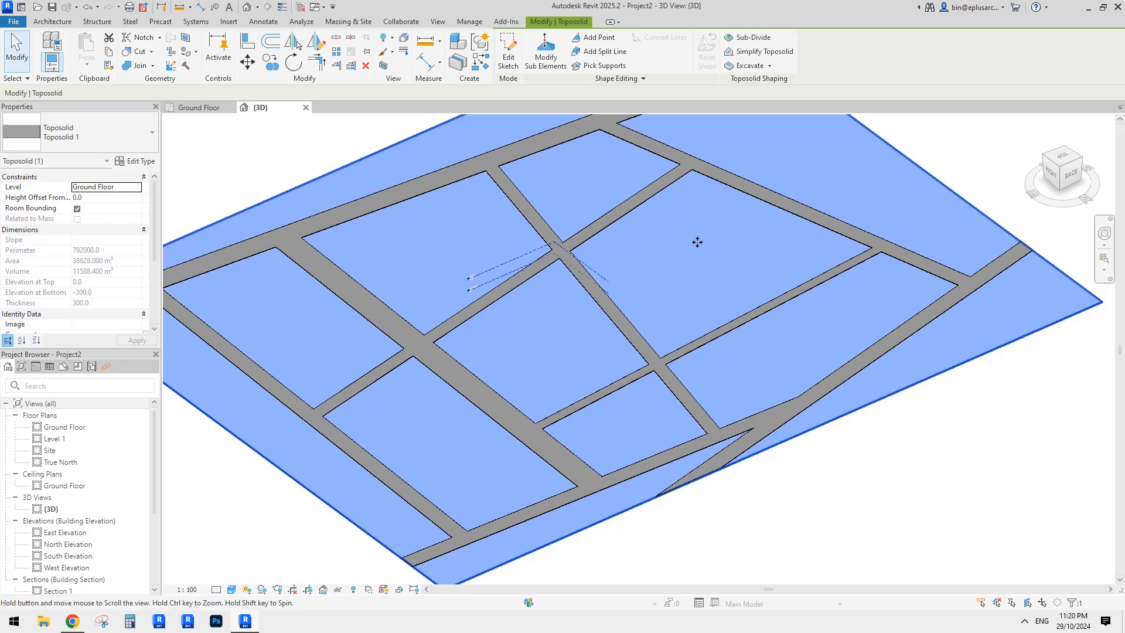
{"action": "key", "text": "Escape"}
{"action": "mouse_move", "coordinate": [687, 242]}
{"action": "middle_mouse_down", "text": "shift"}
{"action": "mouse_move", "coordinate": [671, 276]}
{"action": "mouse_move", "coordinate": [670, 245]}
{"action": "middle_mouse_up", "text": "shift"}
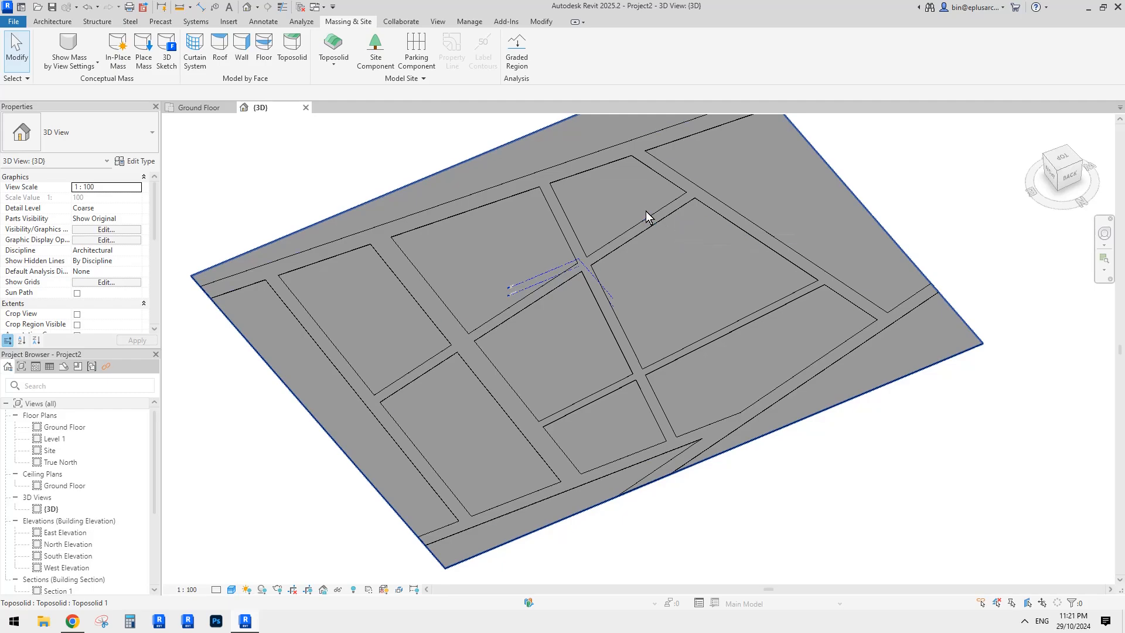
{"action": "middle_click_drag", "start_coordinate": [645, 211], "coordinate": [618, 184], "text": "shift"}
{"action": "left_click", "coordinate": [605, 178]}
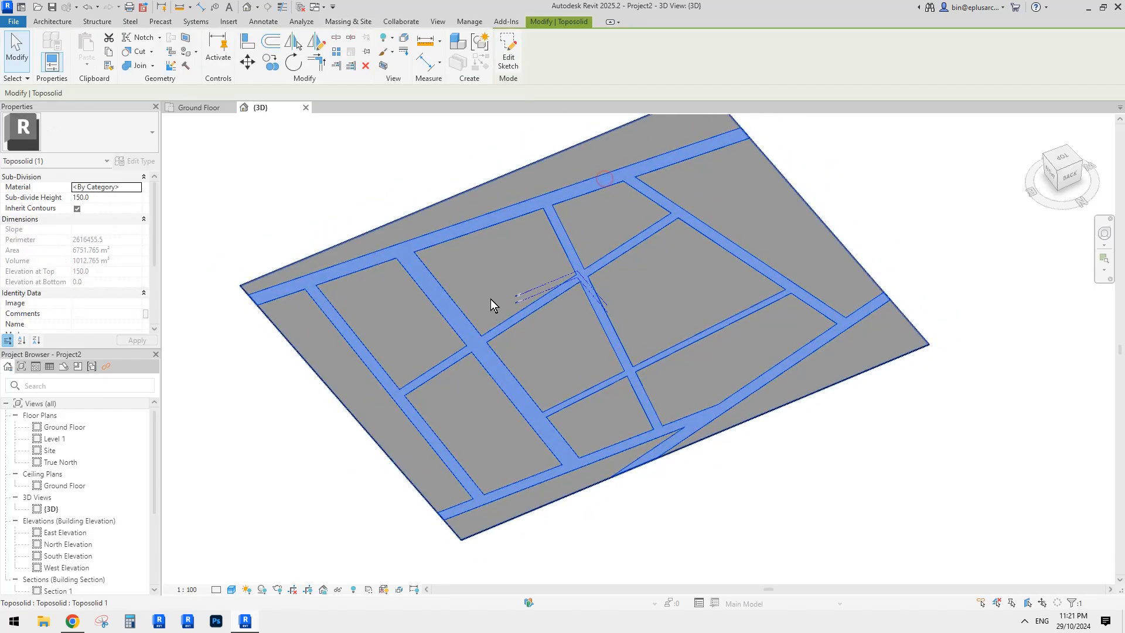
{"action": "middle_click_drag", "start_coordinate": [490, 298], "coordinate": [535, 260], "text": "shift"}
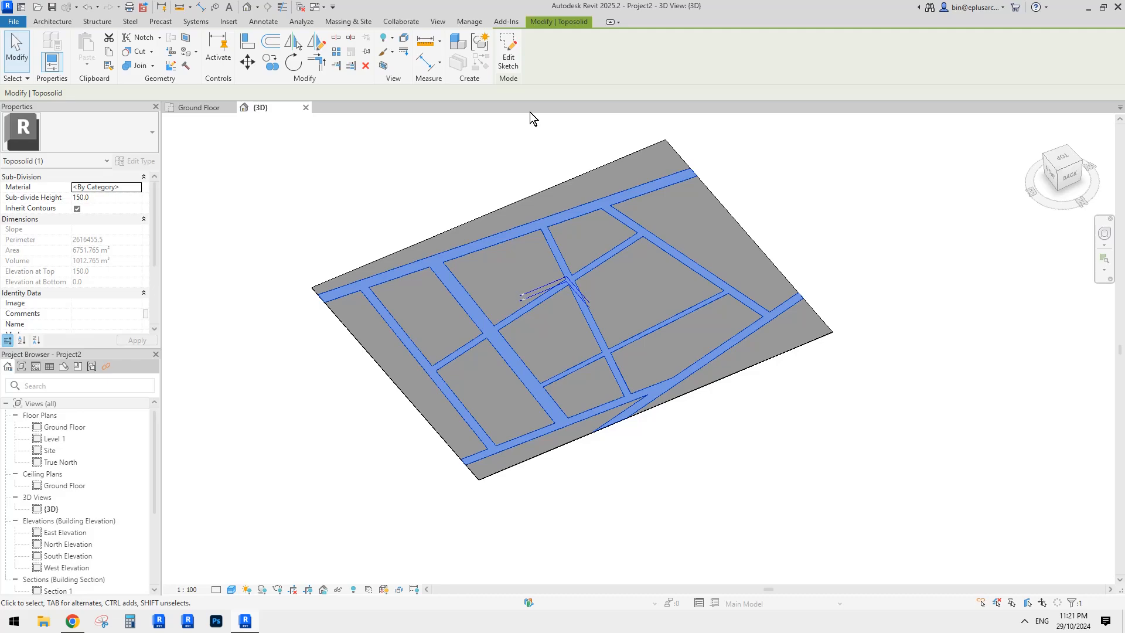
- Open the sub-division boundary sketch, then leave it and reselect the sub-division
{"action": "left_click", "coordinate": [510, 64]}
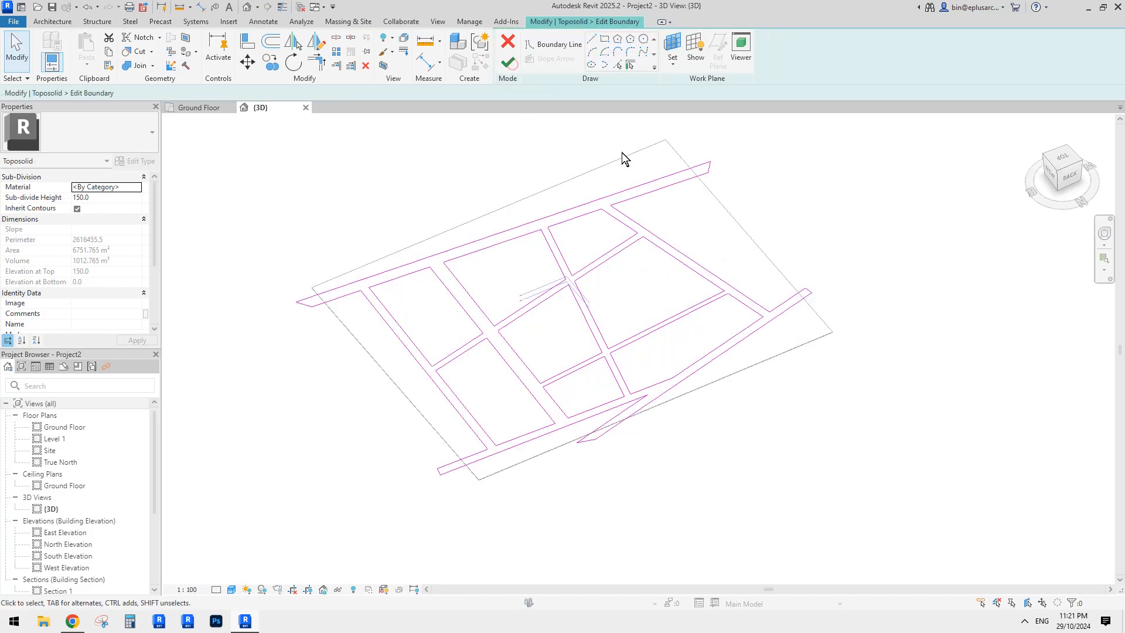
{"action": "left_click", "coordinate": [590, 207]}
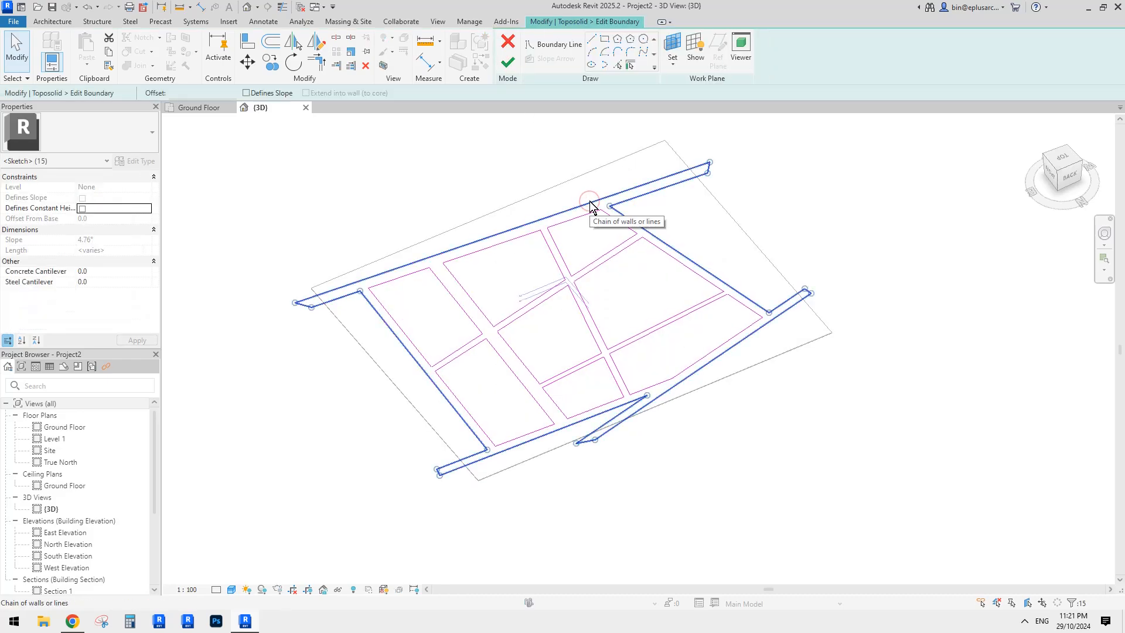
{"action": "key", "text": "Escape"}
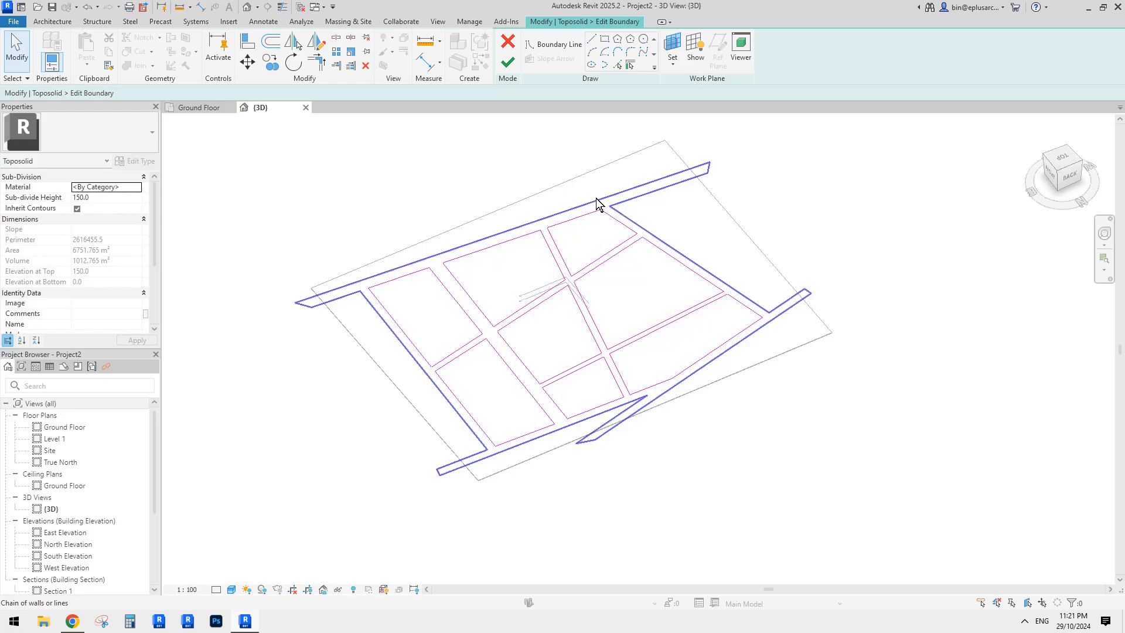
{"action": "left_click", "coordinate": [507, 41]}
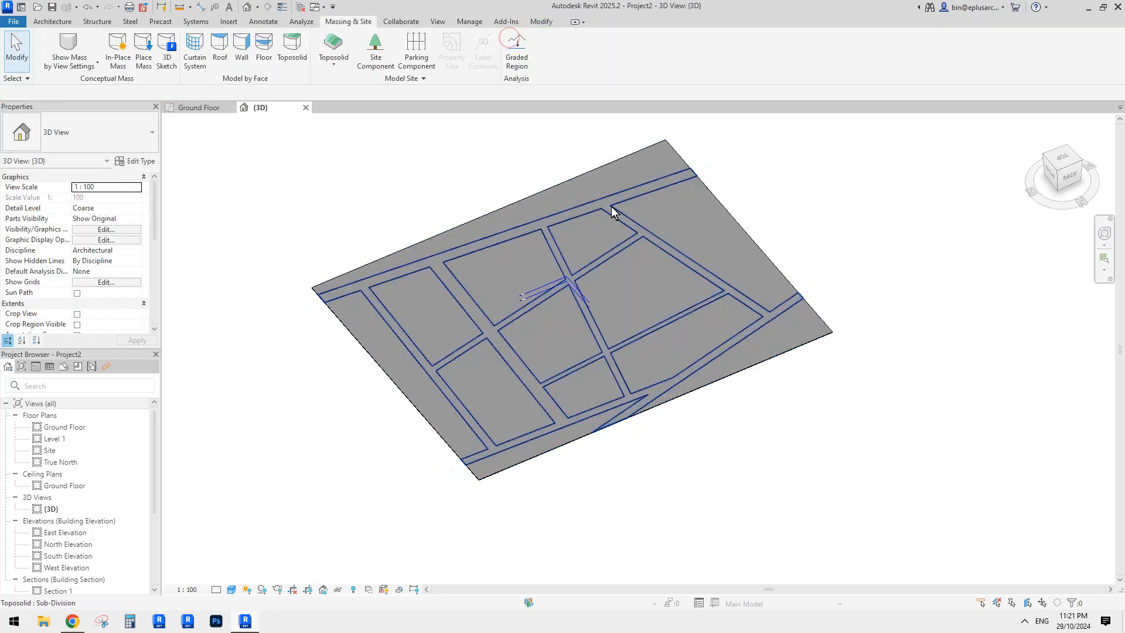
{"action": "left_click", "coordinate": [591, 204]}
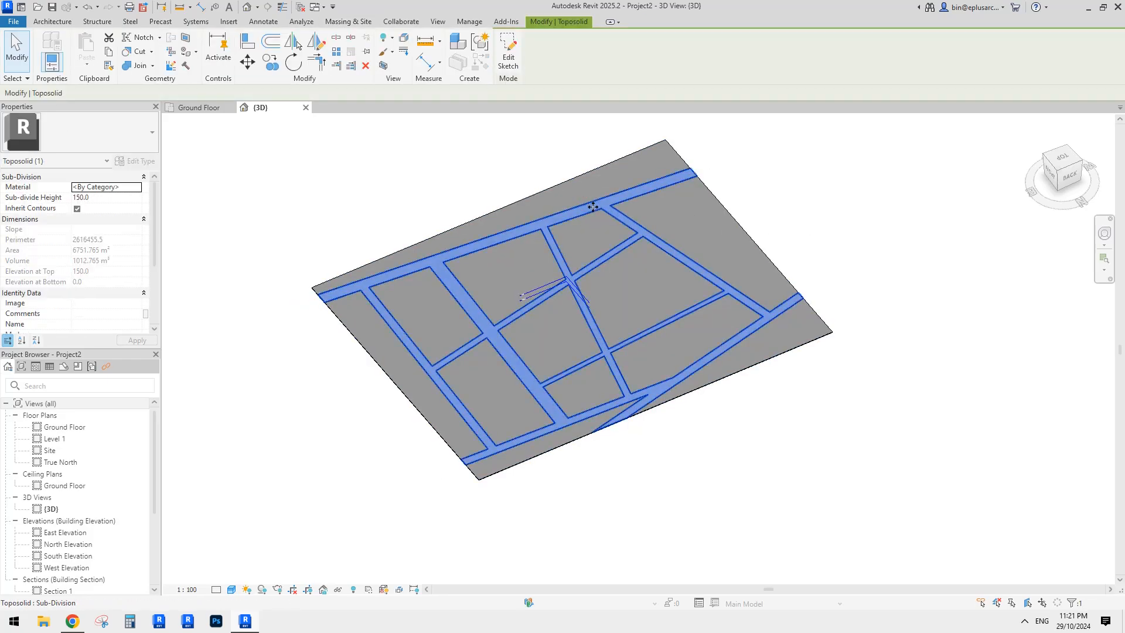
{"action": "key", "text": "Escape"}
{"action": "left_click", "coordinate": [592, 209]}
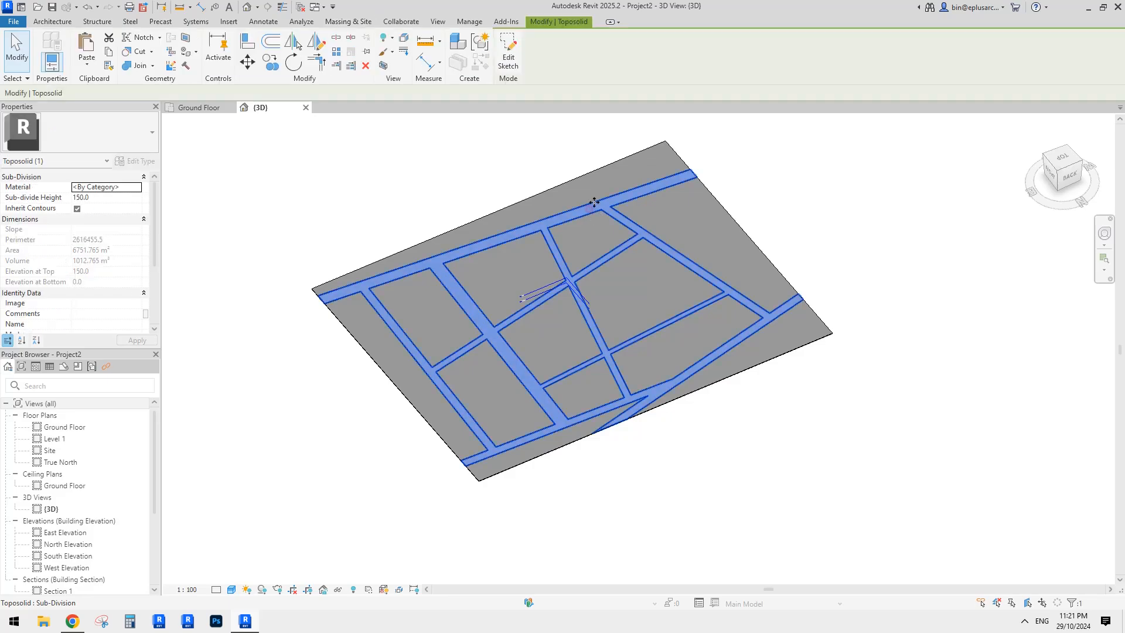
- Delete the 15-line outer boundary loop, finish the sketch, and select the plot sub-division
{"action": "left_click", "coordinate": [507, 53]}
{"action": "key", "text": "Tab"}
{"action": "left_click", "coordinate": [641, 187]}
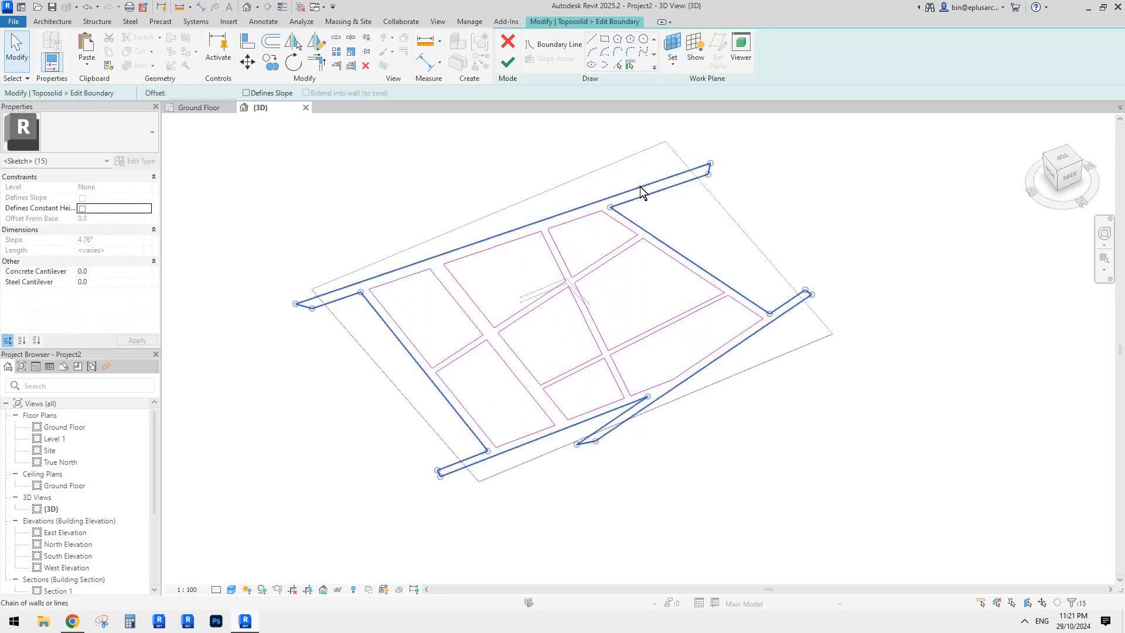
{"action": "key", "text": "Delete"}
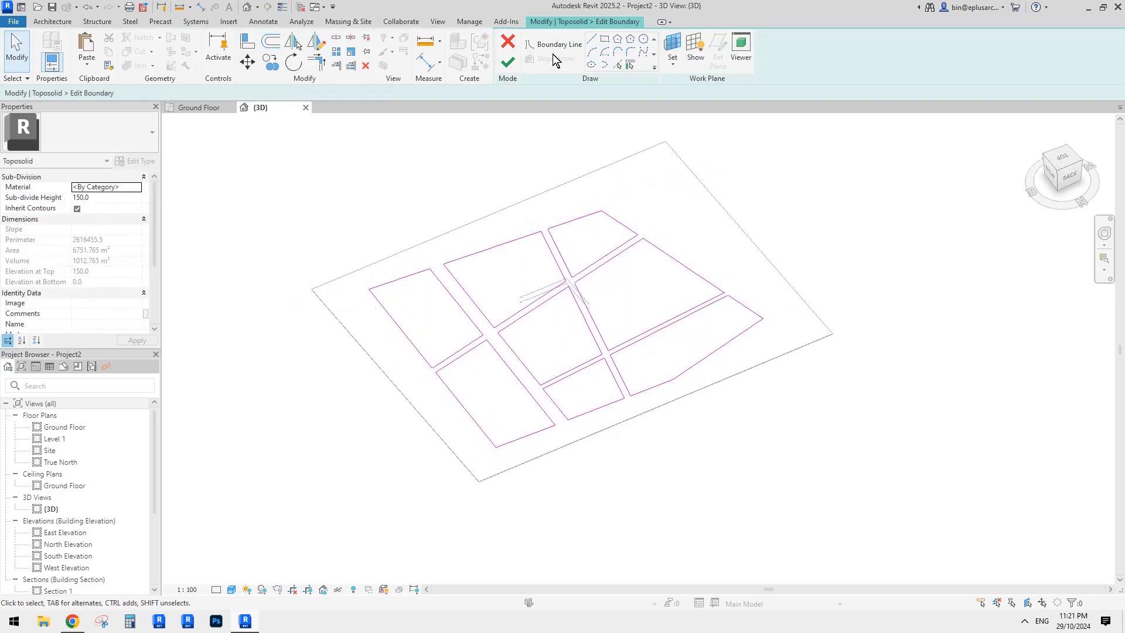
{"action": "left_click", "coordinate": [508, 61]}
{"action": "key", "text": "Escape"}
{"action": "left_click", "coordinate": [636, 287]}
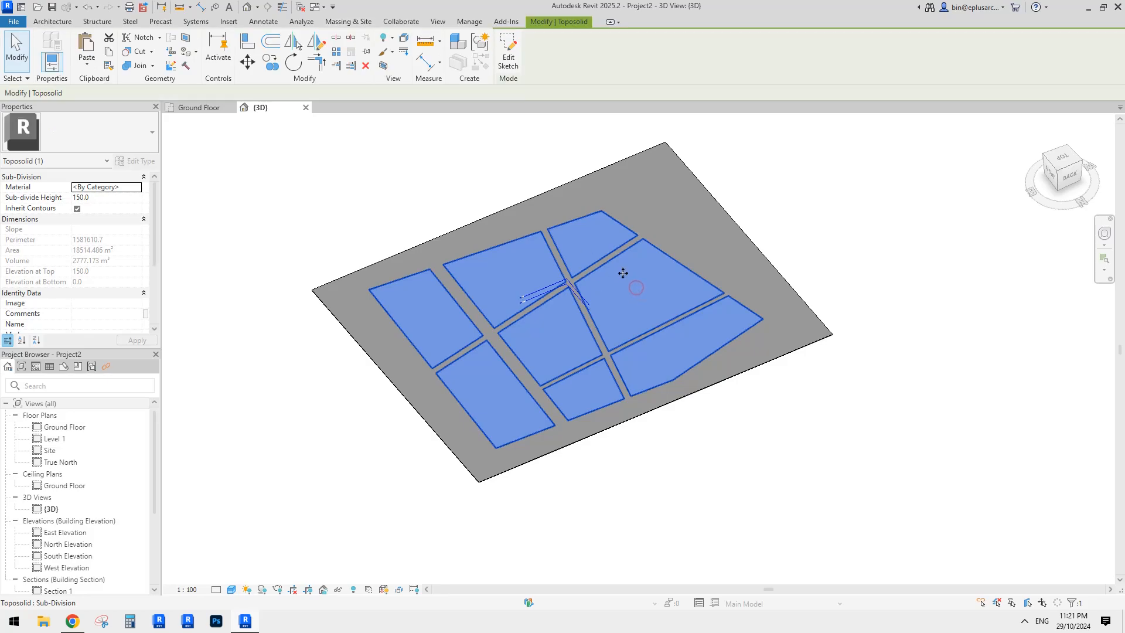
{"action": "key", "text": "Escape"}
{"action": "left_click", "coordinate": [621, 290]}
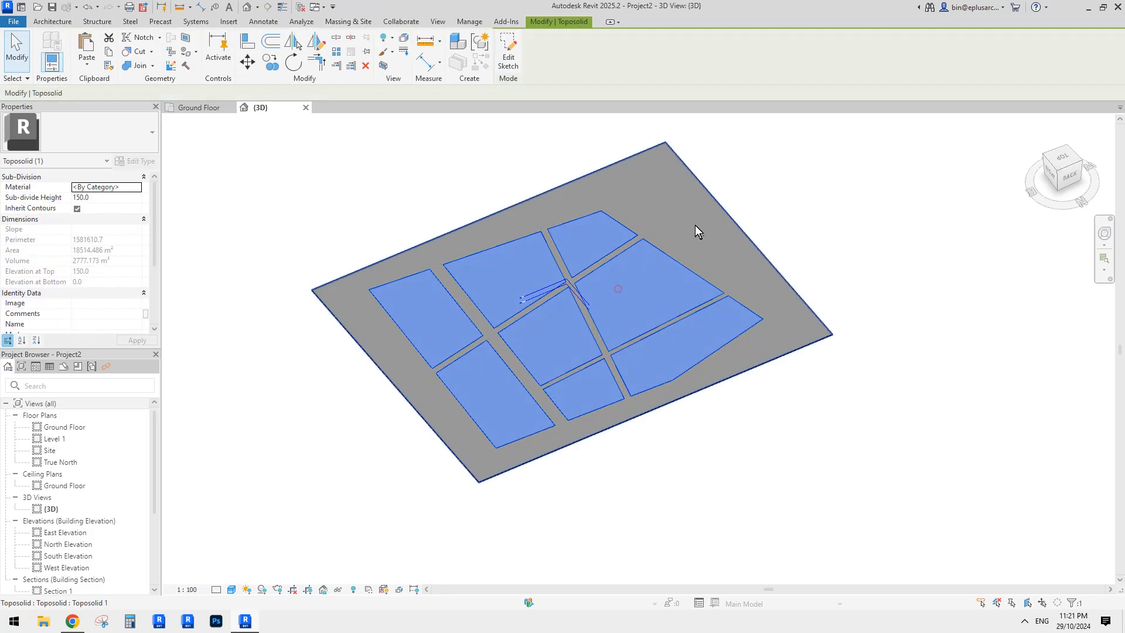
- In the Material Browser, create a default new material and rename it 'green'
{"action": "left_click", "coordinate": [137, 186]}
{"action": "scroll", "coordinate": [318, 265], "scroll_direction": "down", "scroll_amount": 3}
{"action": "left_click", "coordinate": [216, 421]}
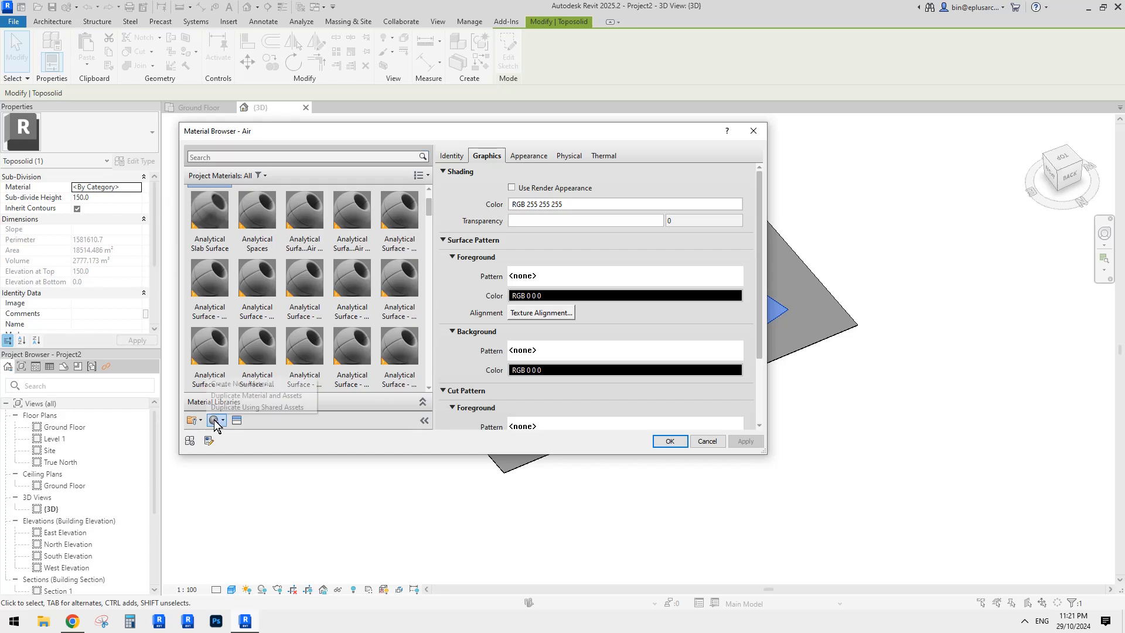
{"action": "left_click", "coordinate": [246, 385]}
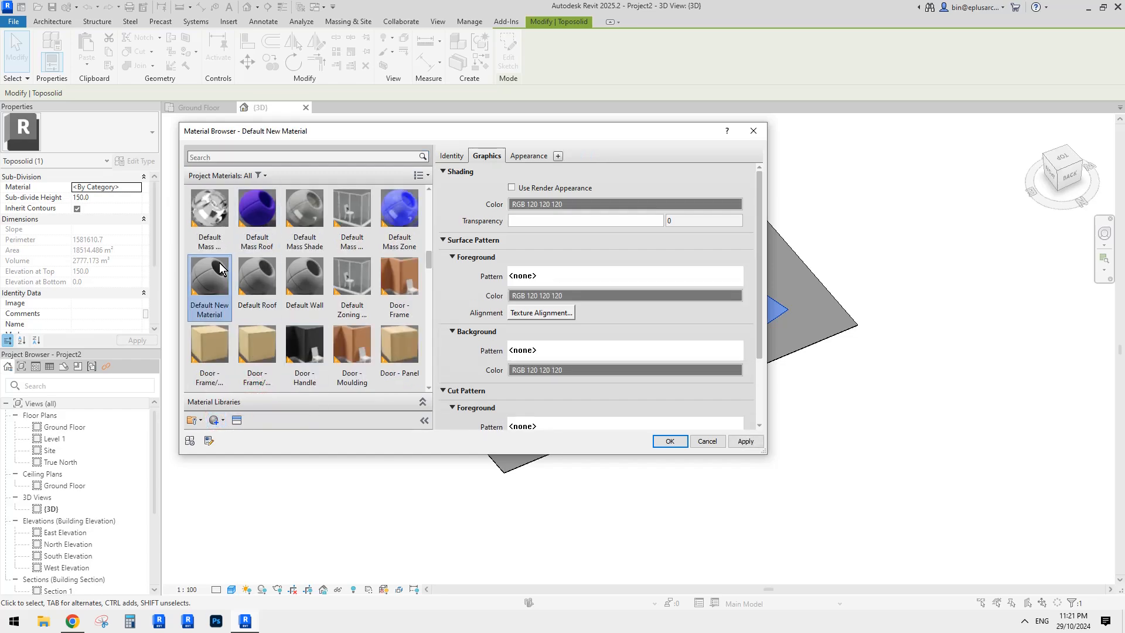
{"action": "right_click", "coordinate": [220, 268]}
{"action": "left_click", "coordinate": [252, 308]}
{"action": "type", "text": "green"}
{"action": "key", "text": "Return"}
- Give the green material a pale green appearance colour
{"action": "left_click", "coordinate": [528, 157]}
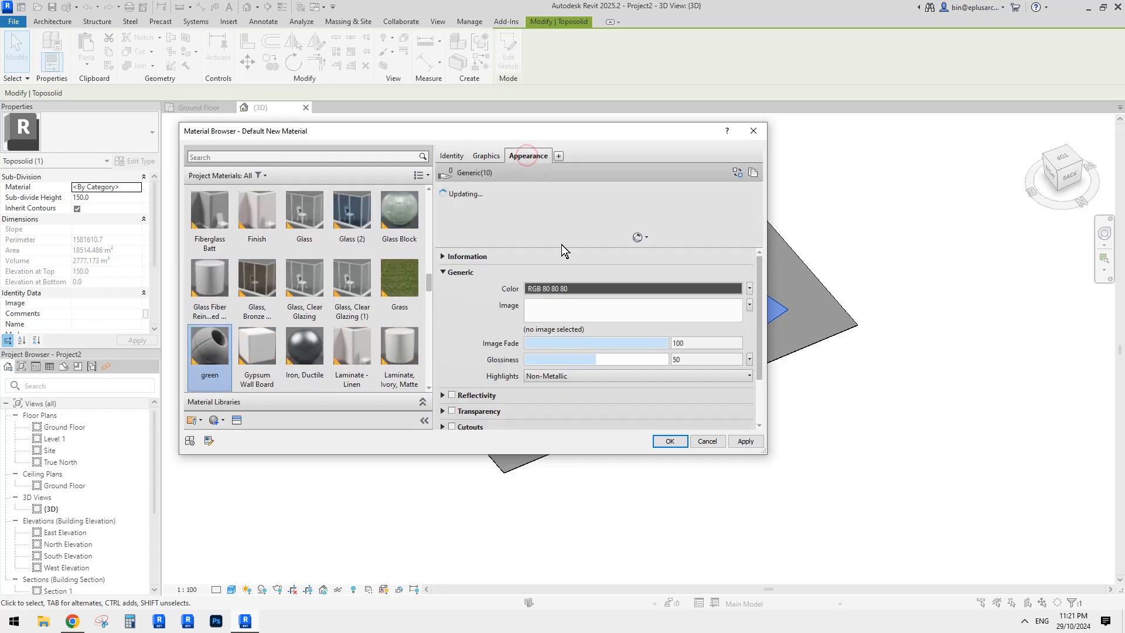
{"action": "left_click", "coordinate": [564, 286]}
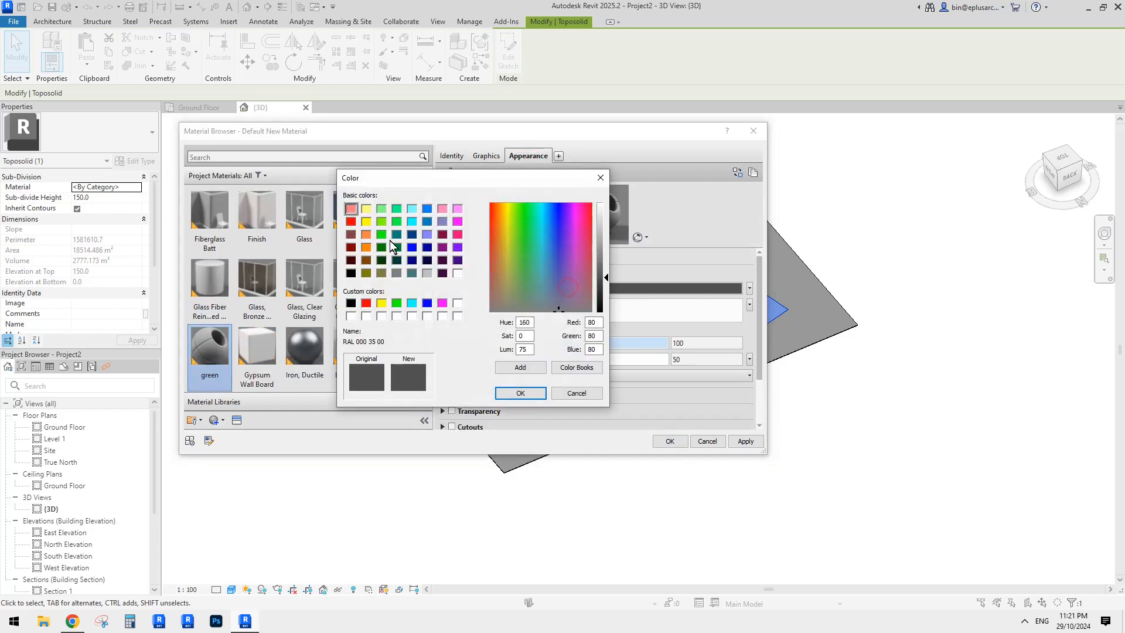
{"action": "left_click", "coordinate": [381, 208]}
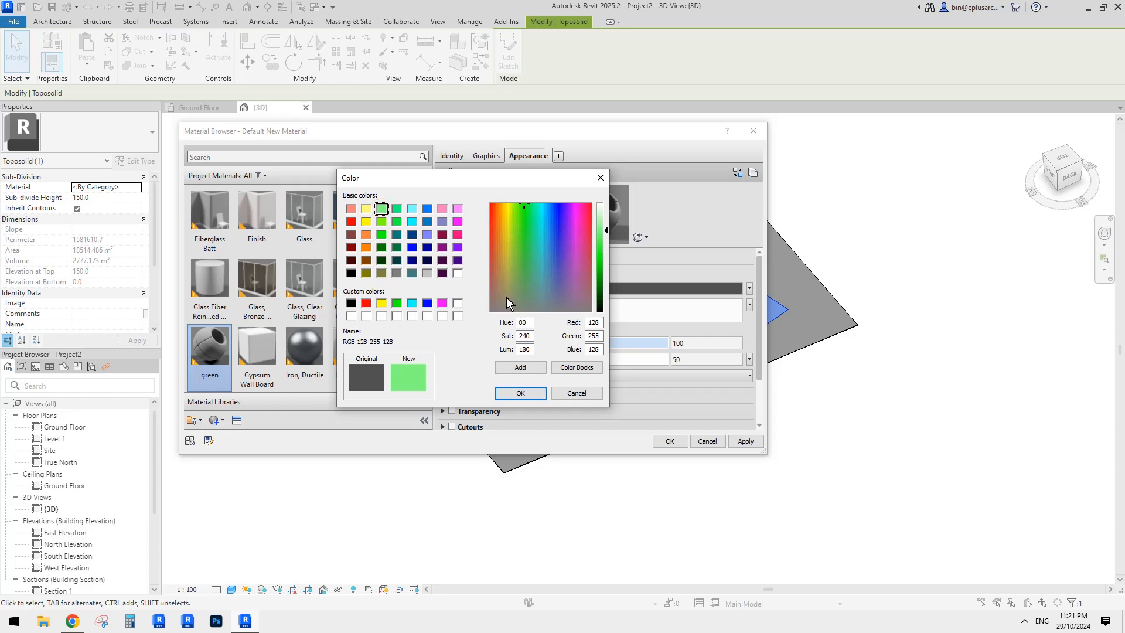
{"action": "left_click_drag", "start_coordinate": [522, 251], "coordinate": [520, 279]}
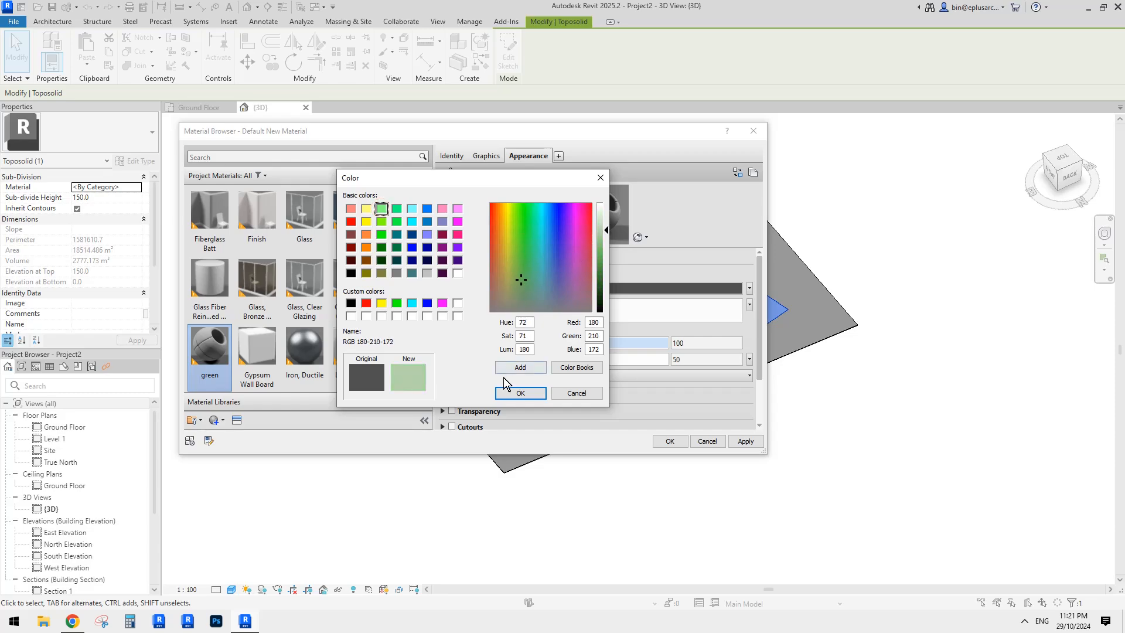
{"action": "left_click", "coordinate": [519, 393]}
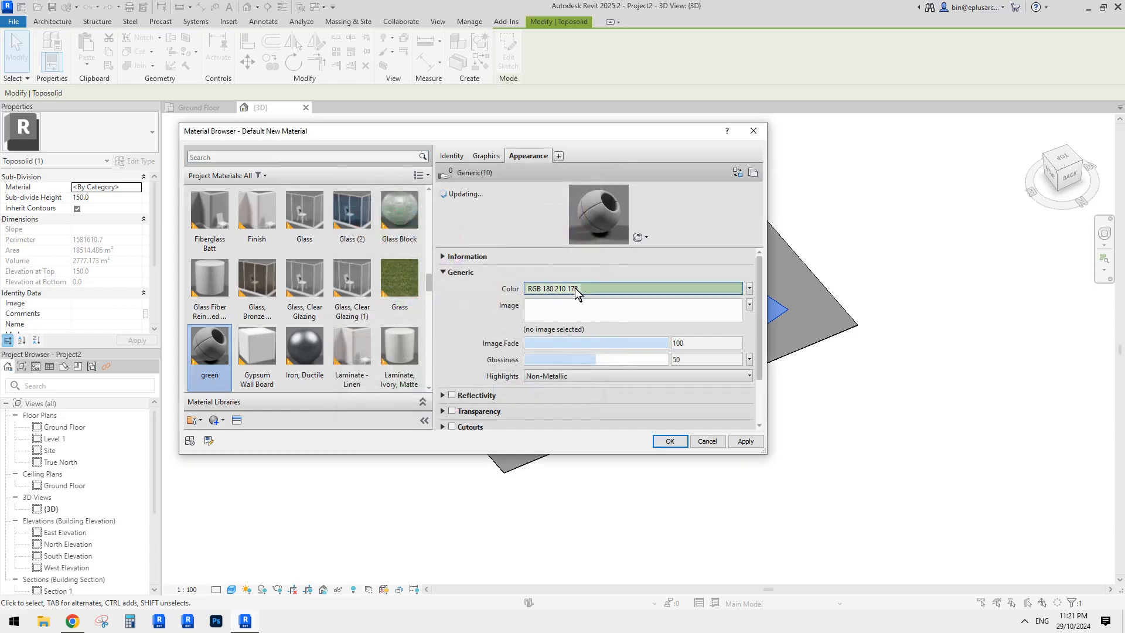
- Refine the green to RGB 149 191 138 and make shading use the render appearance
{"action": "left_click", "coordinate": [575, 287]}
{"action": "left_click_drag", "start_coordinate": [603, 234], "coordinate": [604, 238]}
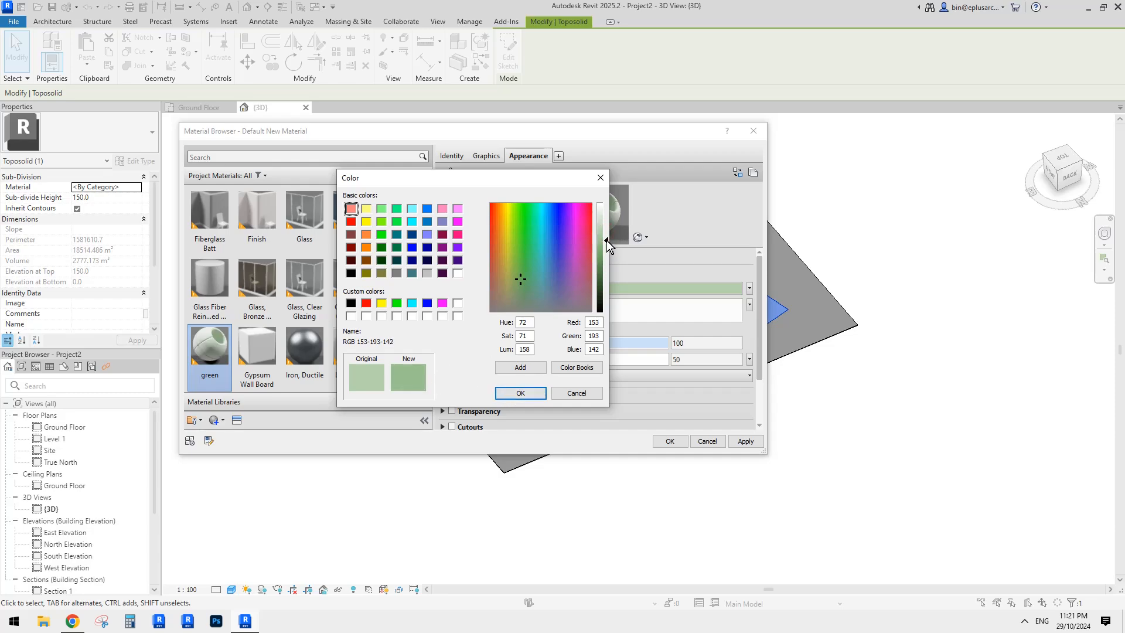
{"action": "left_click", "coordinate": [606, 240]}
{"action": "left_click", "coordinate": [523, 394]}
{"action": "left_click", "coordinate": [599, 225]}
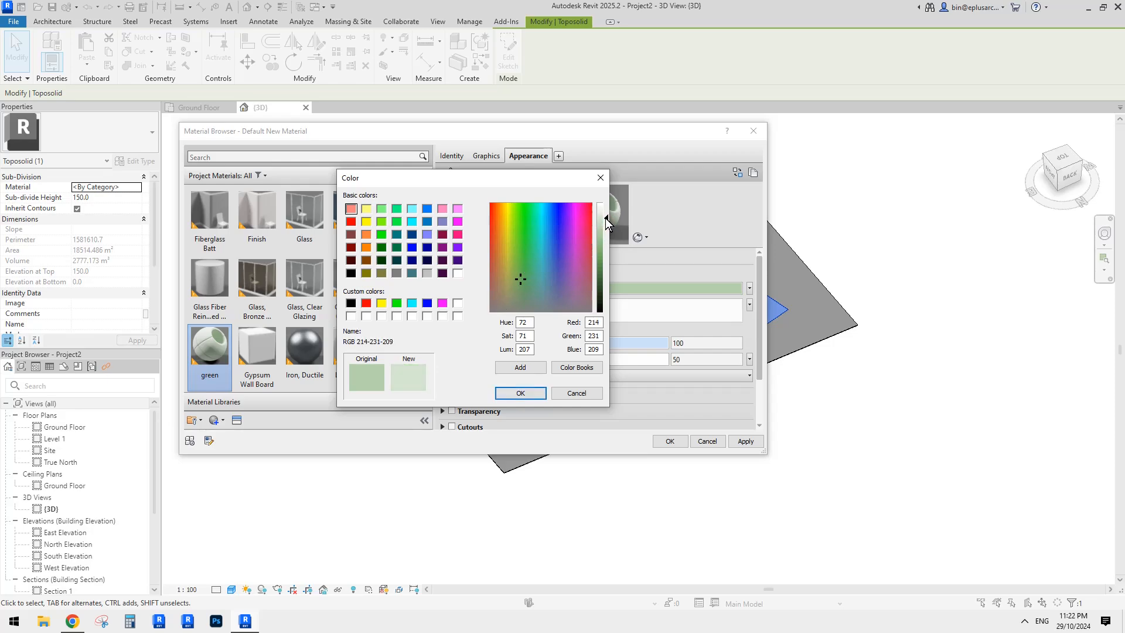
{"action": "left_click", "coordinate": [603, 236]}
{"action": "left_click", "coordinate": [603, 238]}
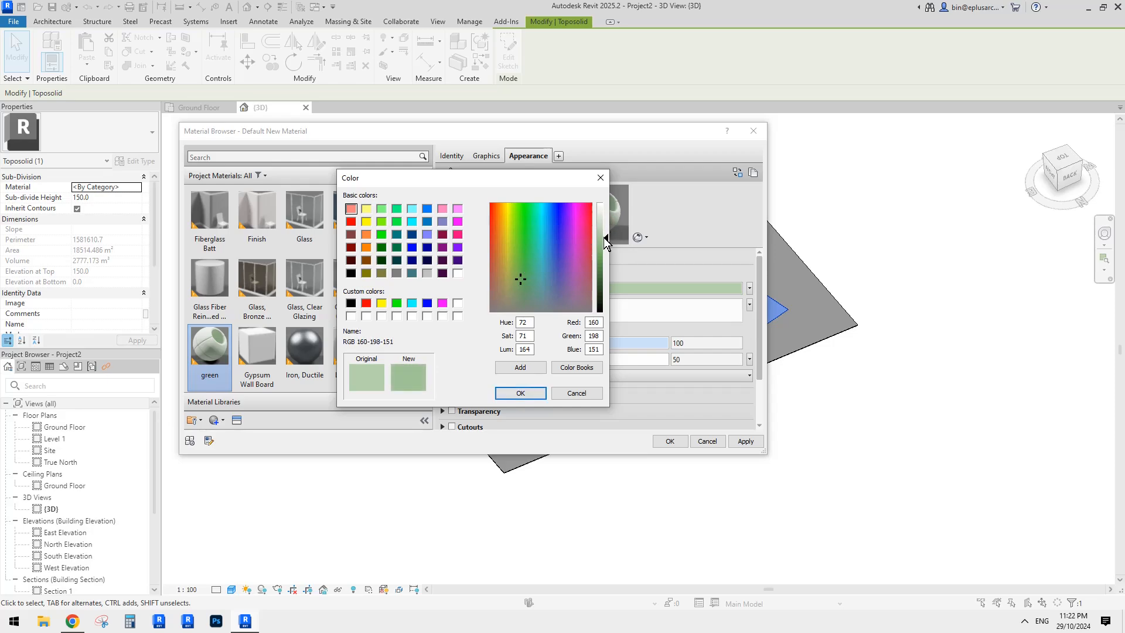
{"action": "left_click", "coordinate": [603, 242]}
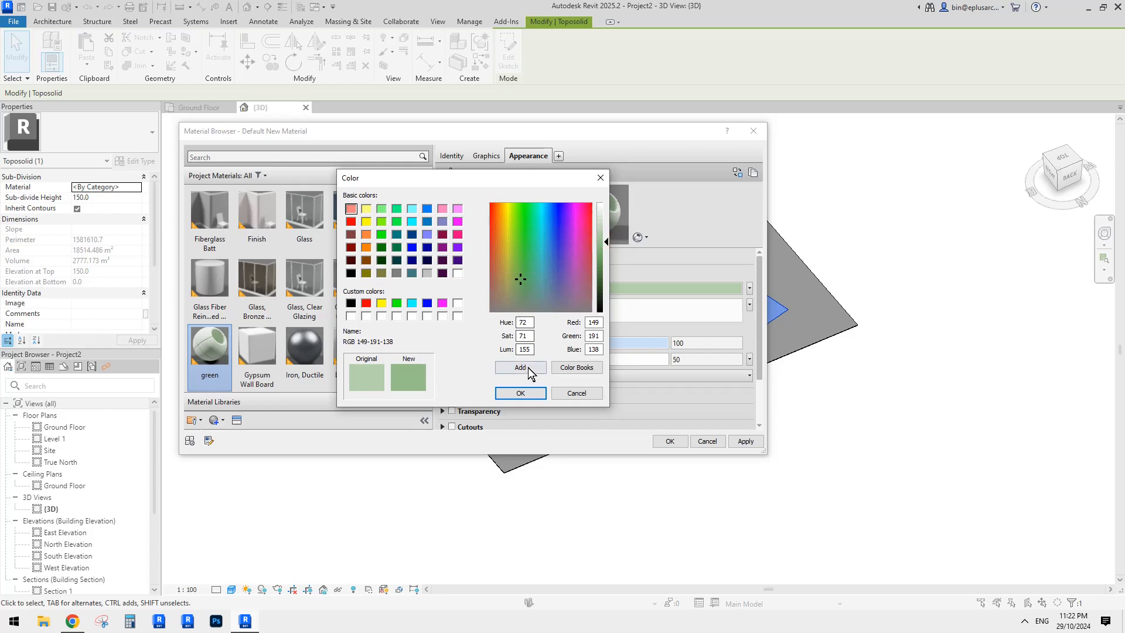
{"action": "left_click", "coordinate": [520, 393]}
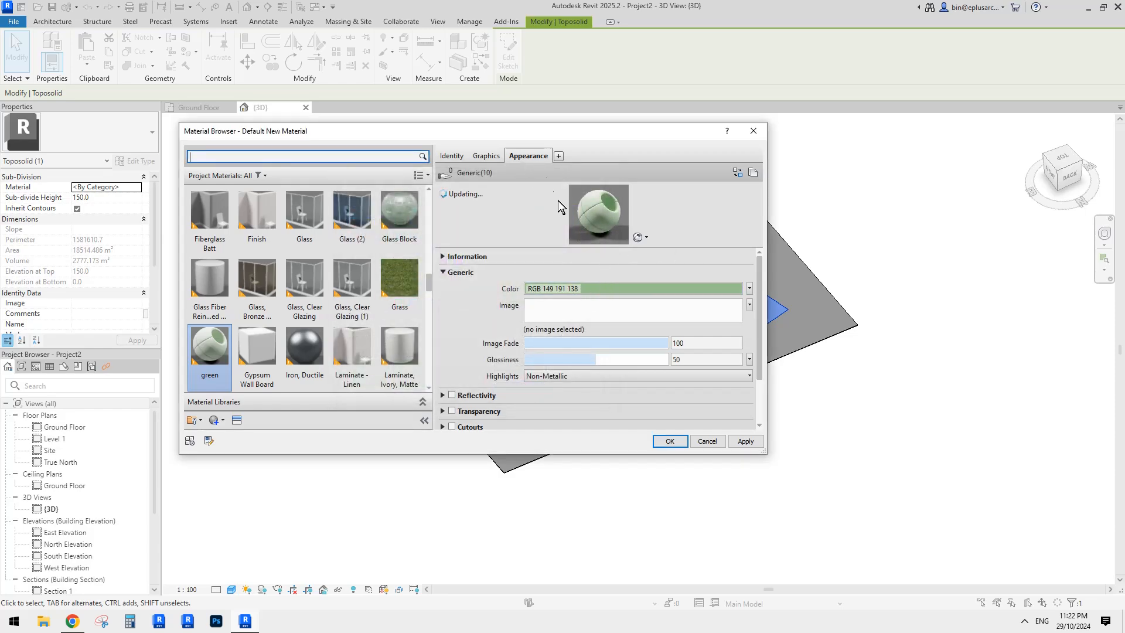
{"action": "left_click", "coordinate": [487, 154]}
{"action": "left_click", "coordinate": [512, 187]}
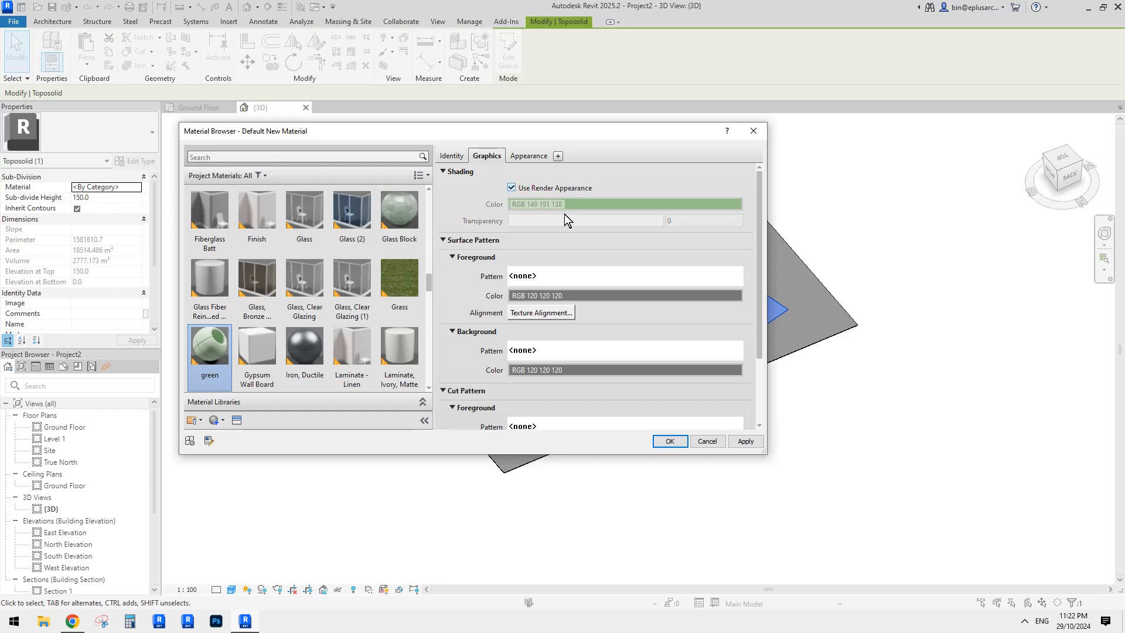
- Apply the green material and switch the 3D view to Consistent Colors
{"action": "left_click", "coordinate": [671, 441]}
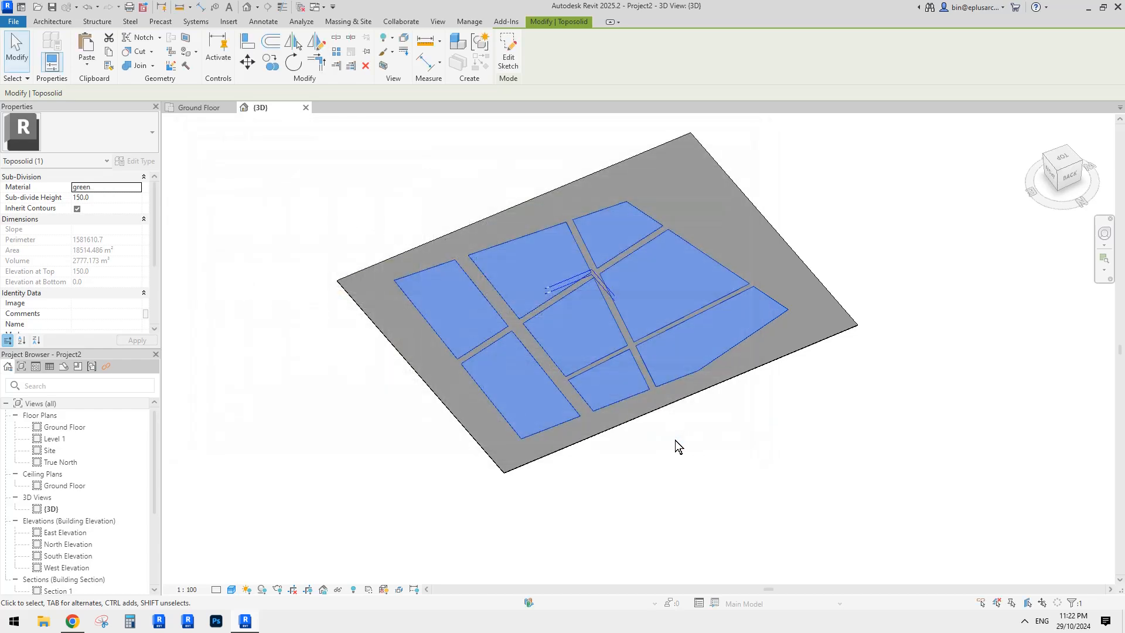
{"action": "left_click", "coordinate": [223, 590]}
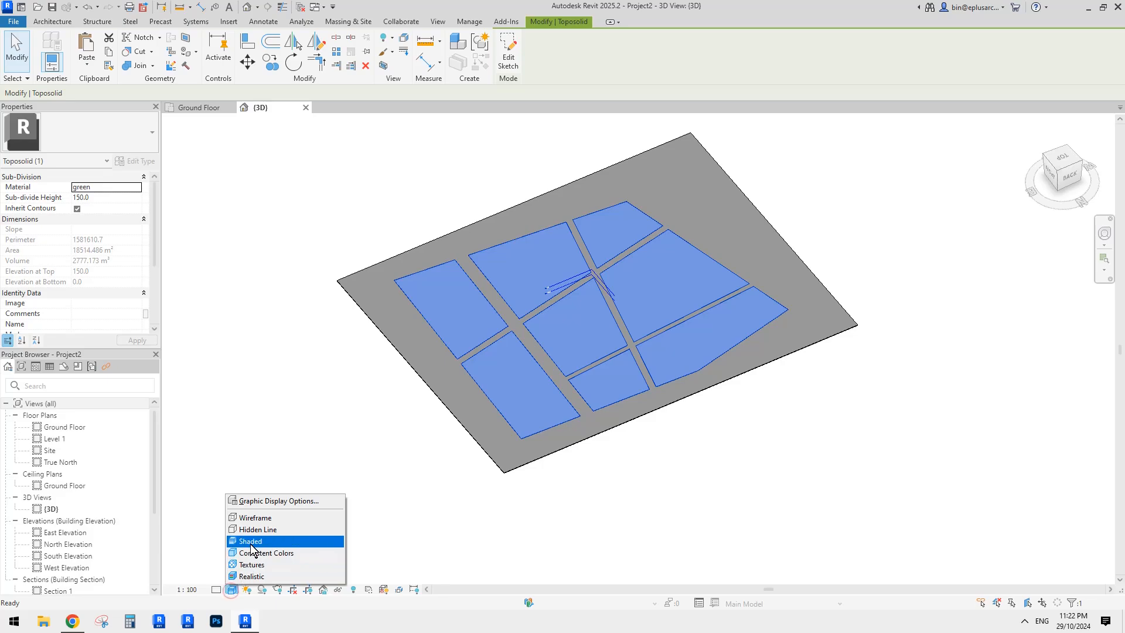
{"action": "left_click", "coordinate": [250, 543]}
{"action": "left_click", "coordinate": [388, 444]}
{"action": "left_click", "coordinate": [738, 479]}
{"action": "middle_click_drag", "start_coordinate": [582, 433], "coordinate": [588, 422], "text": "shift"}
- Try the Realistic visual style on the 3D view
{"action": "left_click", "coordinate": [231, 589]}
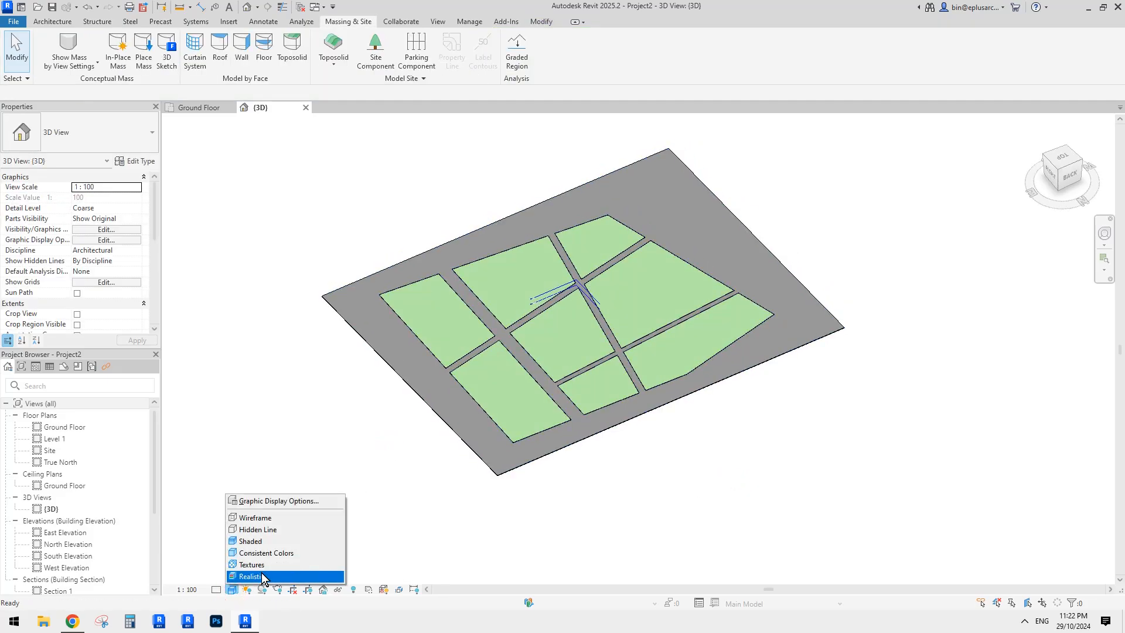
{"action": "left_click", "coordinate": [262, 573]}
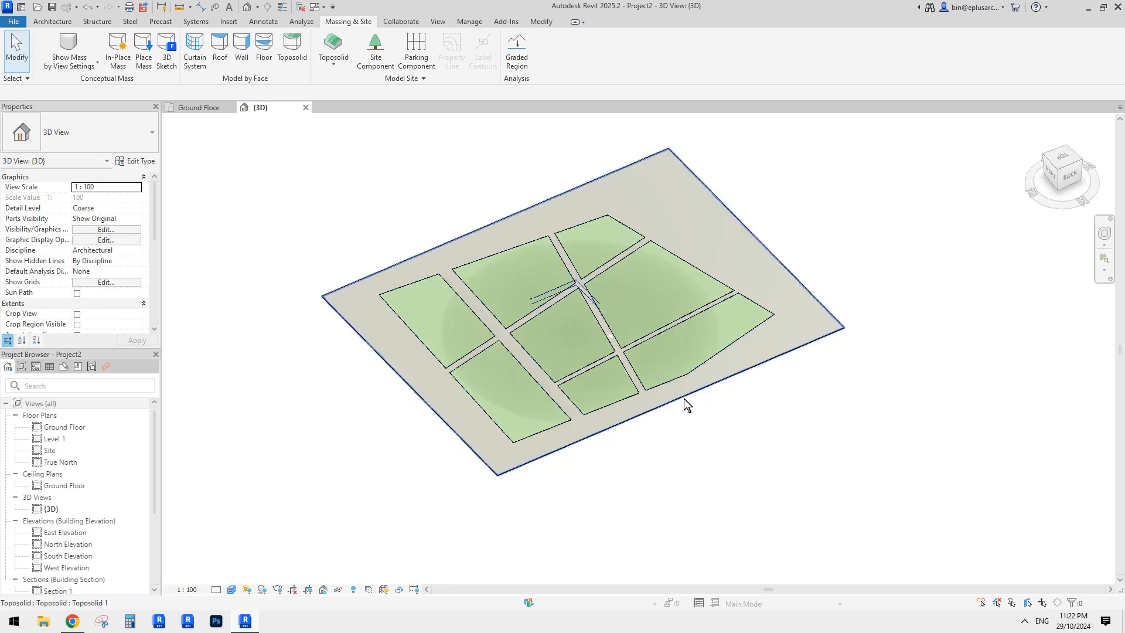
{"action": "scroll", "coordinate": [684, 399], "scroll_direction": "up", "scroll_amount": 1}
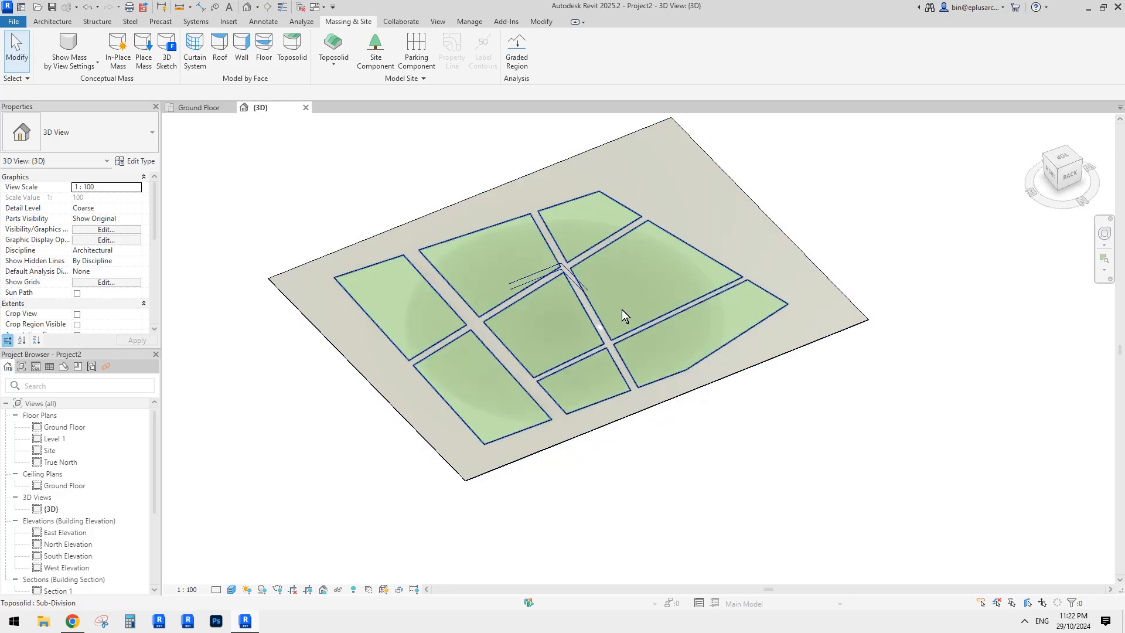
- Set the visual style back to Shaded and orbit to inspect the green plots
{"action": "left_click", "coordinate": [232, 589]}
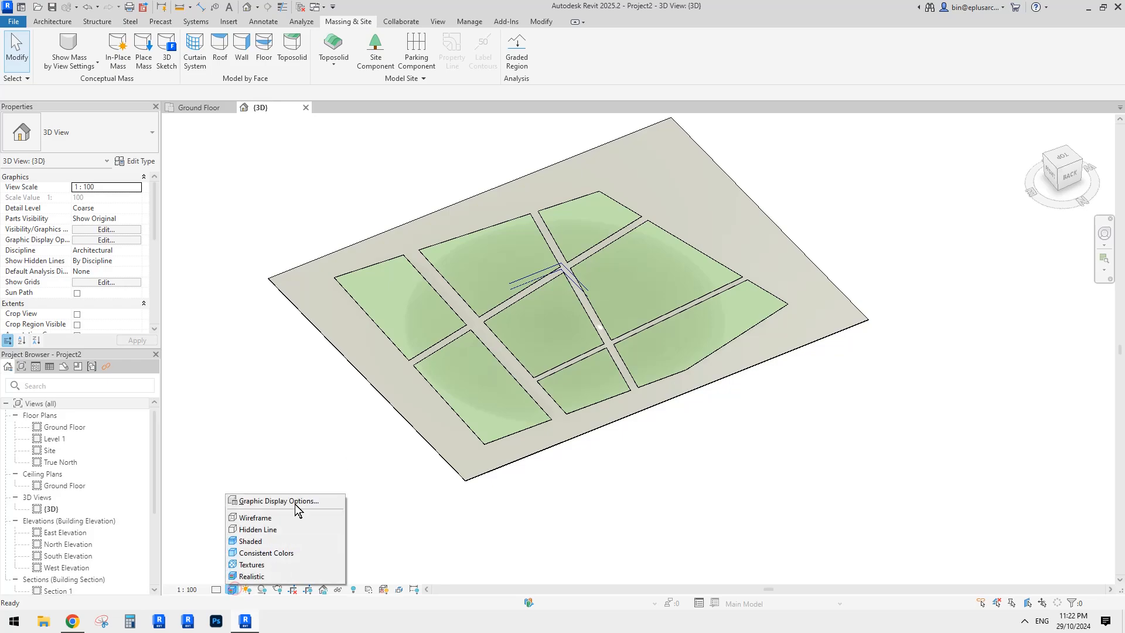
{"action": "left_click", "coordinate": [257, 541]}
{"action": "left_click", "coordinate": [505, 516]}
{"action": "scroll", "coordinate": [647, 346], "scroll_direction": "down", "scroll_amount": 1}
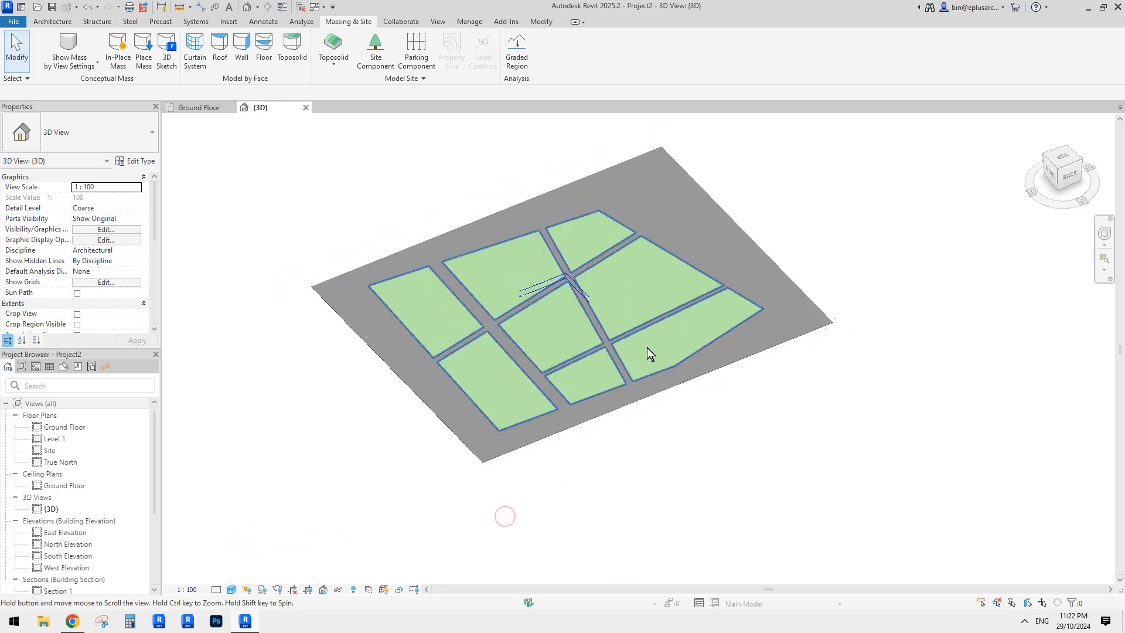
{"action": "middle_click_drag", "start_coordinate": [647, 347], "coordinate": [672, 306], "text": "shift"}
{"action": "scroll", "coordinate": [669, 318], "scroll_direction": "up", "scroll_amount": 2}
{"action": "middle_click_drag", "start_coordinate": [632, 338], "coordinate": [608, 336], "text": "shift"}
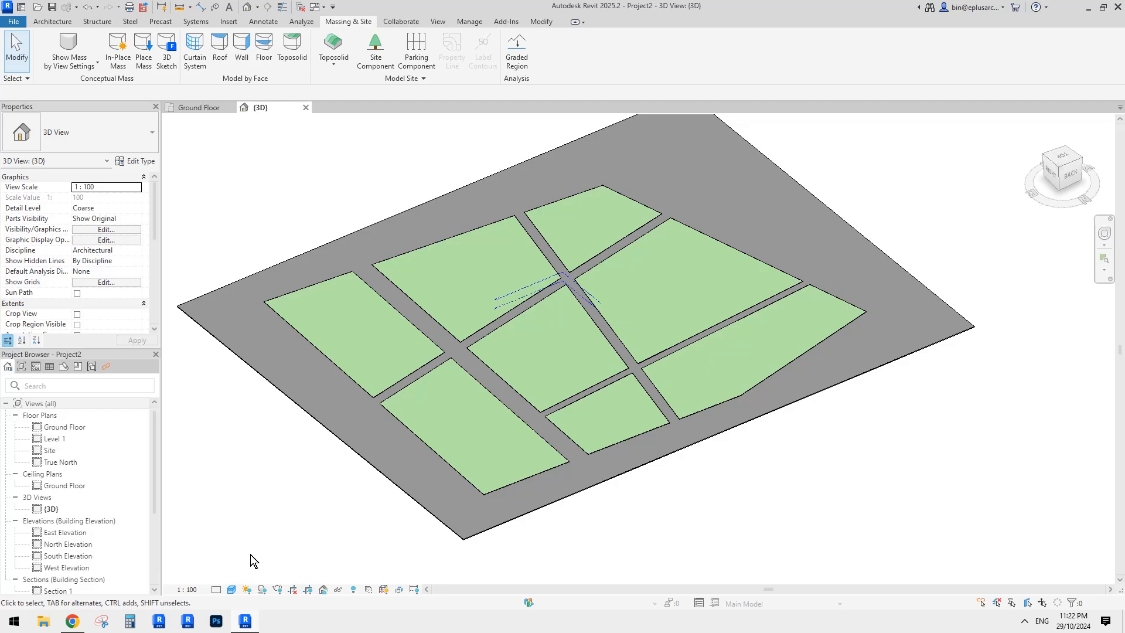
- Reframe the view to recentre the shaded toposolid
{"action": "left_click", "coordinate": [231, 589]}
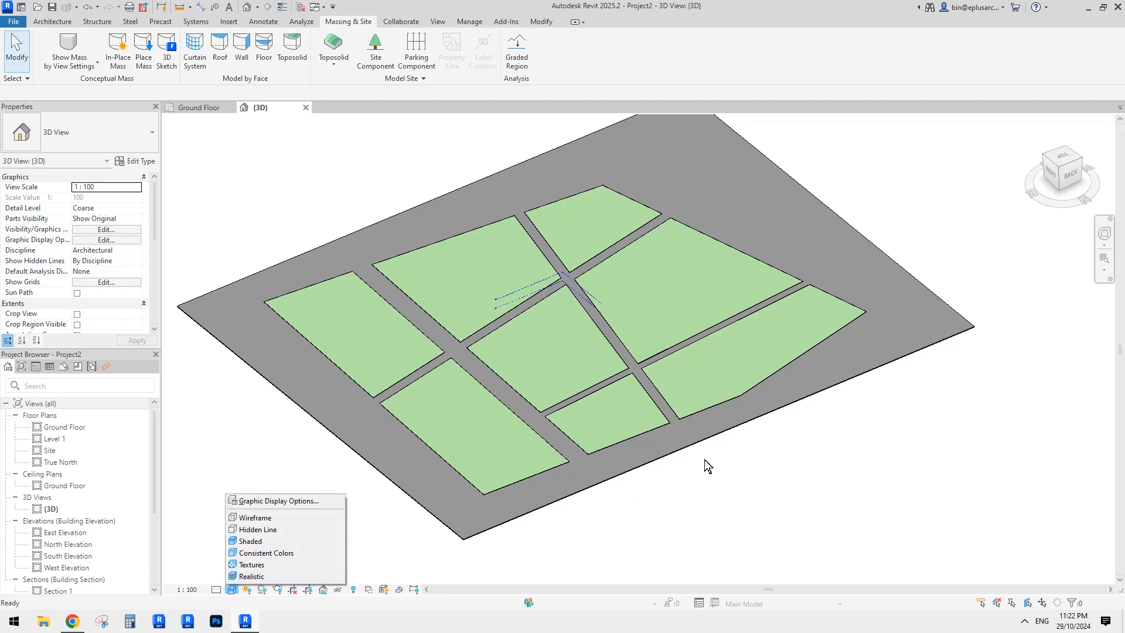
{"action": "left_click", "coordinate": [782, 471]}
{"action": "scroll", "coordinate": [752, 415], "scroll_direction": "down", "scroll_amount": 2}
{"action": "scroll", "coordinate": [687, 343], "scroll_direction": "up", "scroll_amount": 1}
{"action": "middle_click_drag", "start_coordinate": [687, 342], "coordinate": [678, 360]}
{"action": "left_click", "coordinate": [543, 22]}
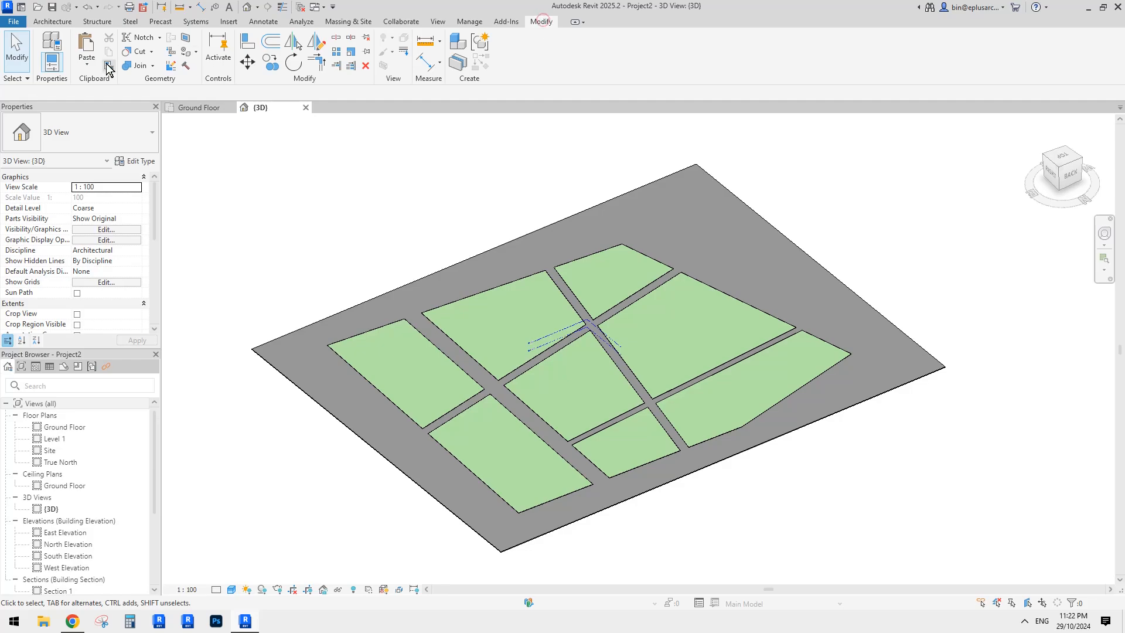
{"action": "left_click", "coordinate": [86, 63]}
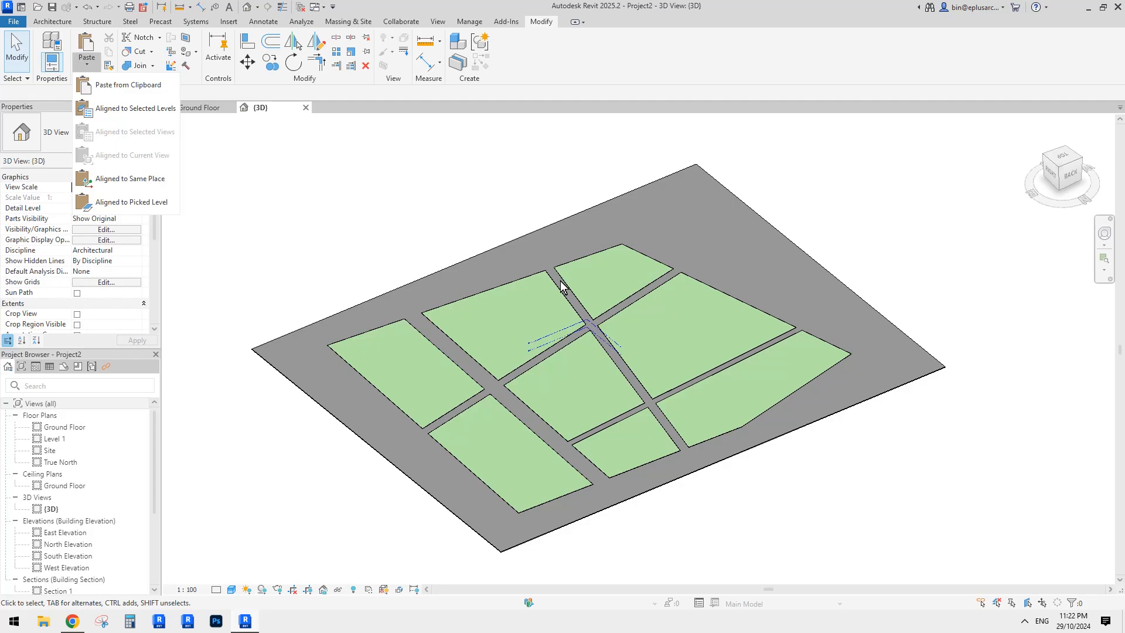
{"action": "left_click", "coordinate": [125, 179]}
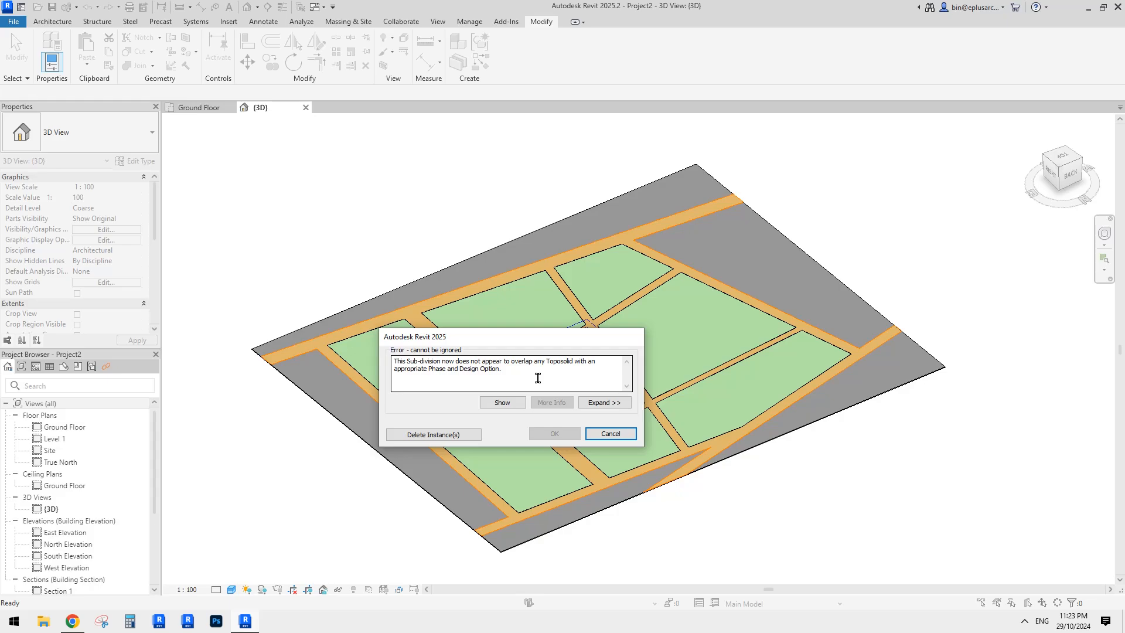
{"action": "left_click", "coordinate": [610, 433]}
{"action": "scroll", "coordinate": [722, 377], "scroll_direction": "down", "scroll_amount": 2}
{"action": "middle_click_drag", "start_coordinate": [755, 380], "coordinate": [665, 464], "text": "shift"}
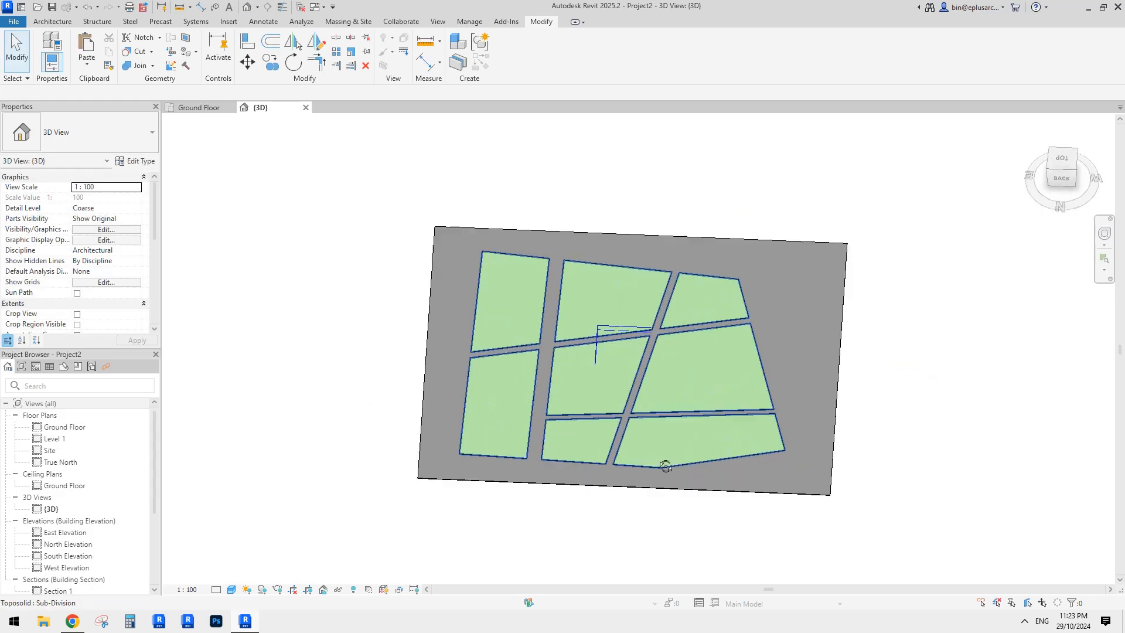
{"action": "scroll", "coordinate": [735, 405], "scroll_direction": "up", "scroll_amount": 1}
{"action": "middle_click_drag", "start_coordinate": [739, 405], "coordinate": [748, 404]}
{"action": "left_click", "coordinate": [807, 332]}
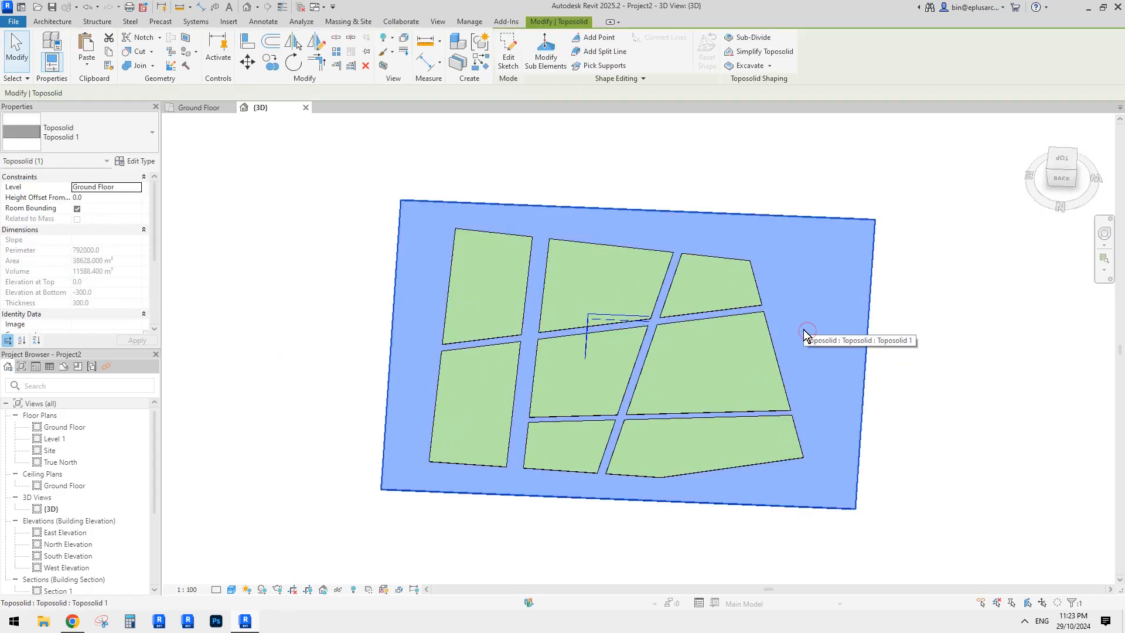
{"action": "scroll", "coordinate": [71, 292], "scroll_direction": "down", "scroll_amount": 5}
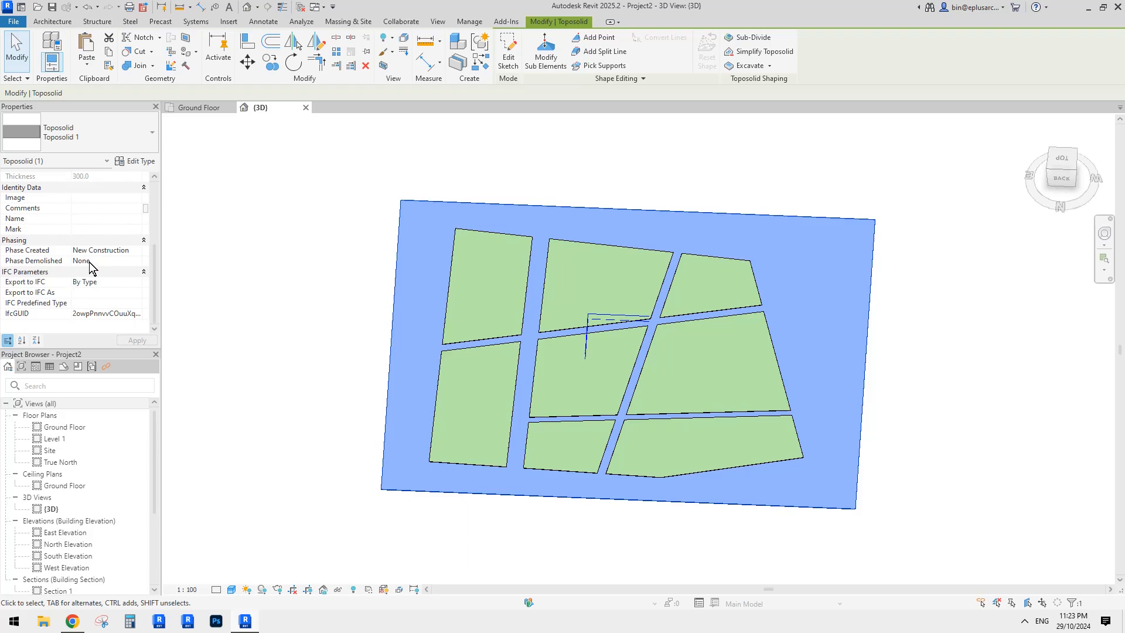
{"action": "left_click", "coordinate": [581, 290]}
{"action": "key", "text": "Escape"}
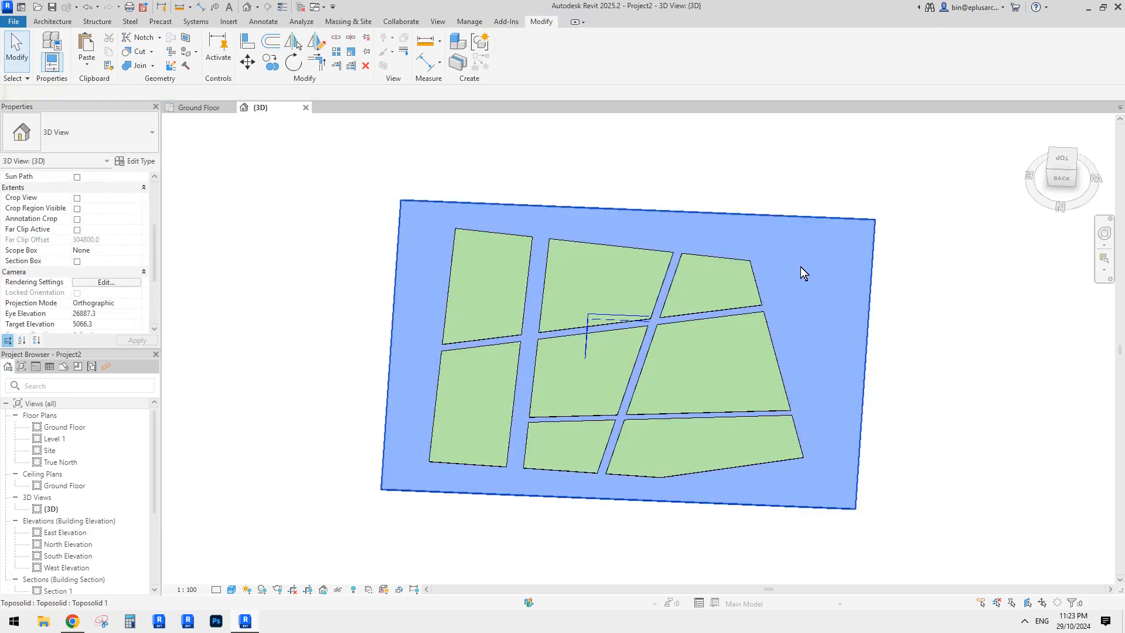
{"action": "left_click", "coordinate": [86, 63]}
{"action": "left_click", "coordinate": [128, 178]}
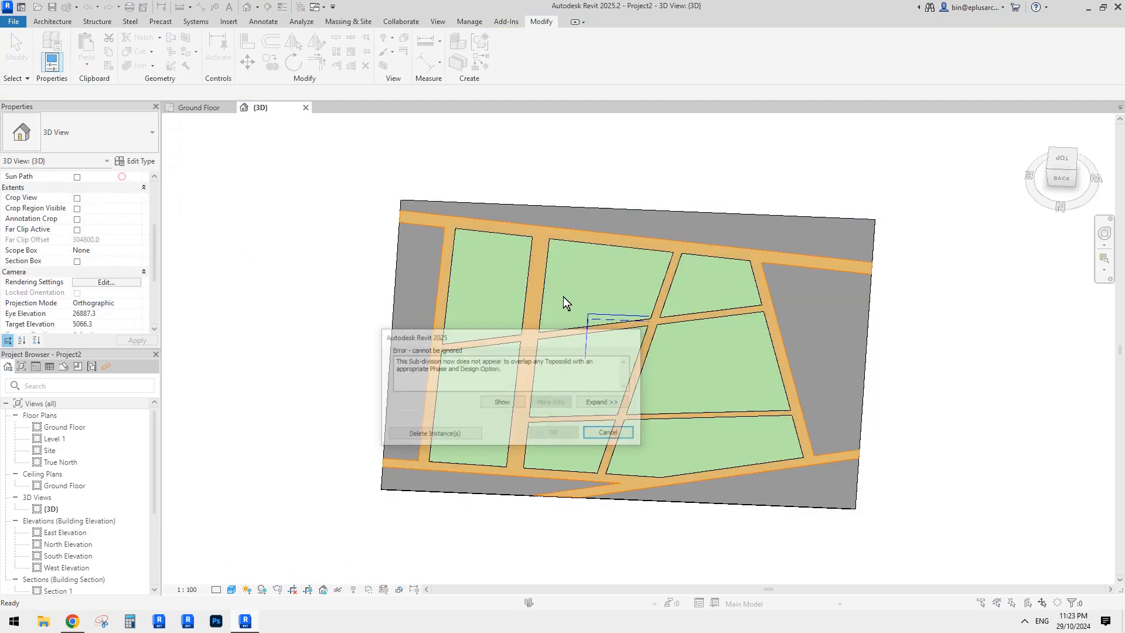
{"action": "key", "text": "Escape"}
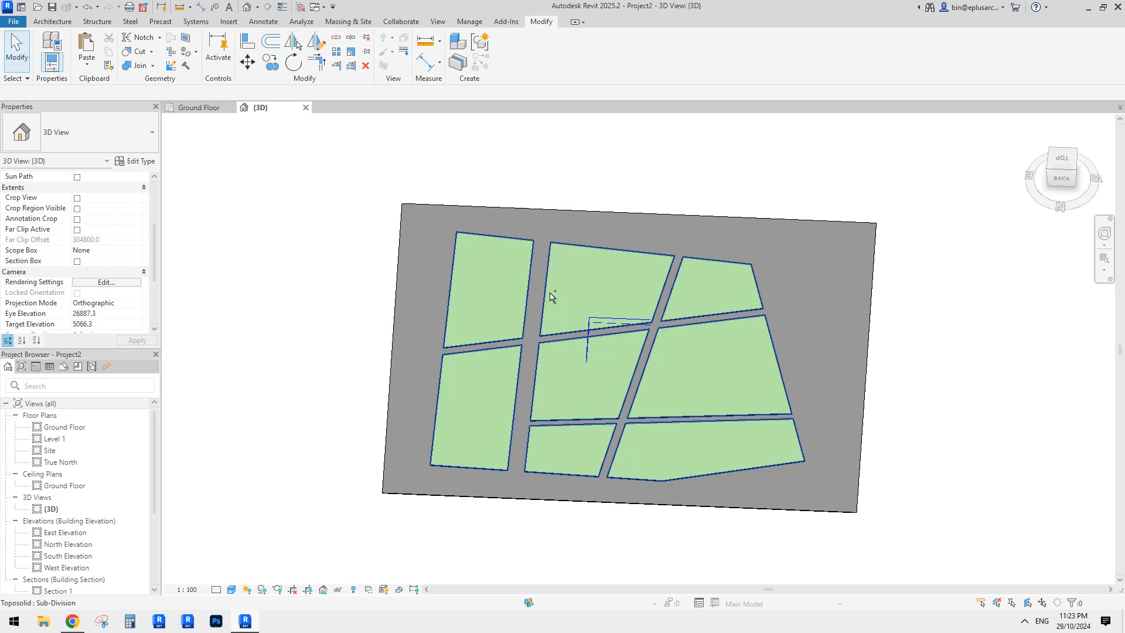
- Paste and place the road sub-division, then delete the copy after the error
{"action": "key", "text": "ctrl+v"}
{"action": "scroll", "coordinate": [679, 352], "scroll_direction": "down", "scroll_amount": 3}
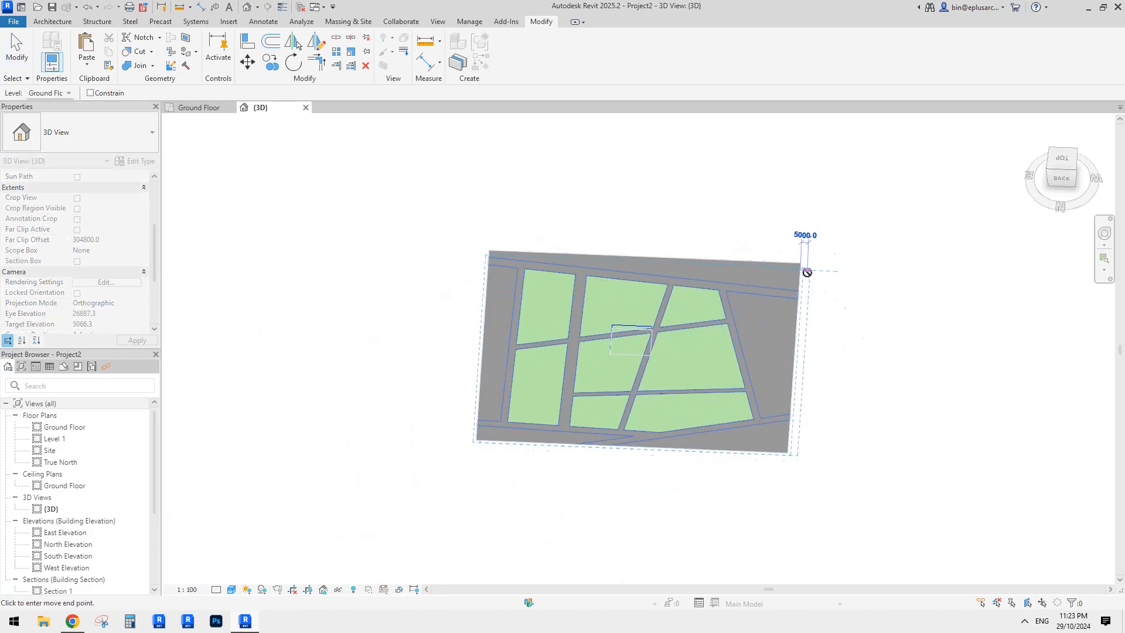
{"action": "scroll", "coordinate": [802, 274], "scroll_direction": "up", "scroll_amount": 2}
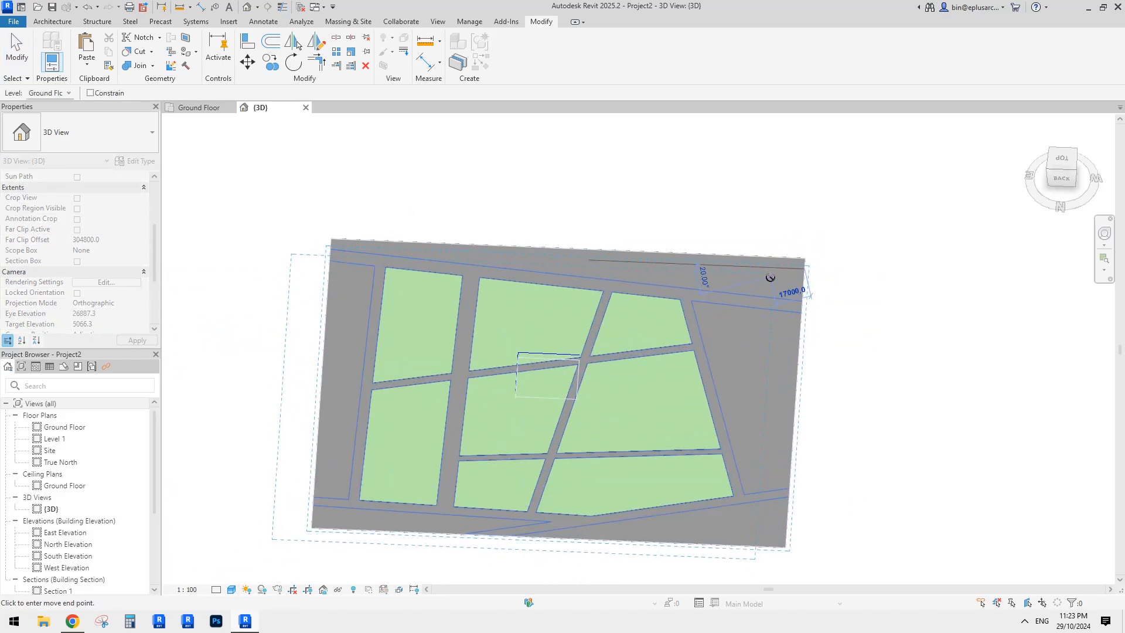
{"action": "left_click", "coordinate": [770, 277]}
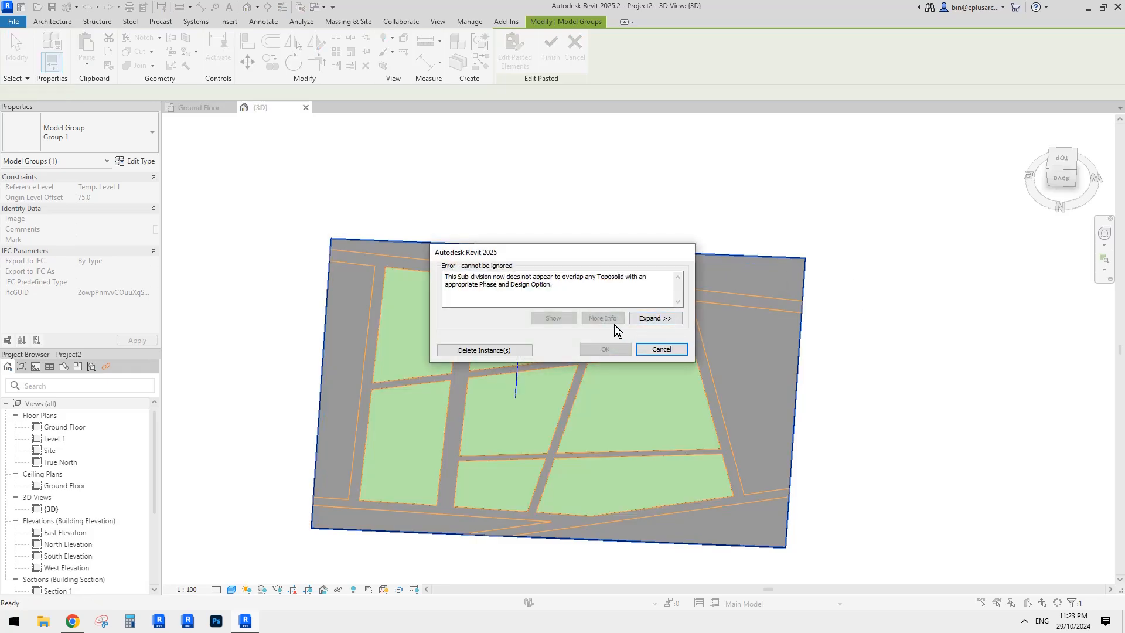
{"action": "key", "text": "Escape"}
{"action": "scroll", "coordinate": [563, 323], "scroll_direction": "down", "scroll_amount": 1}
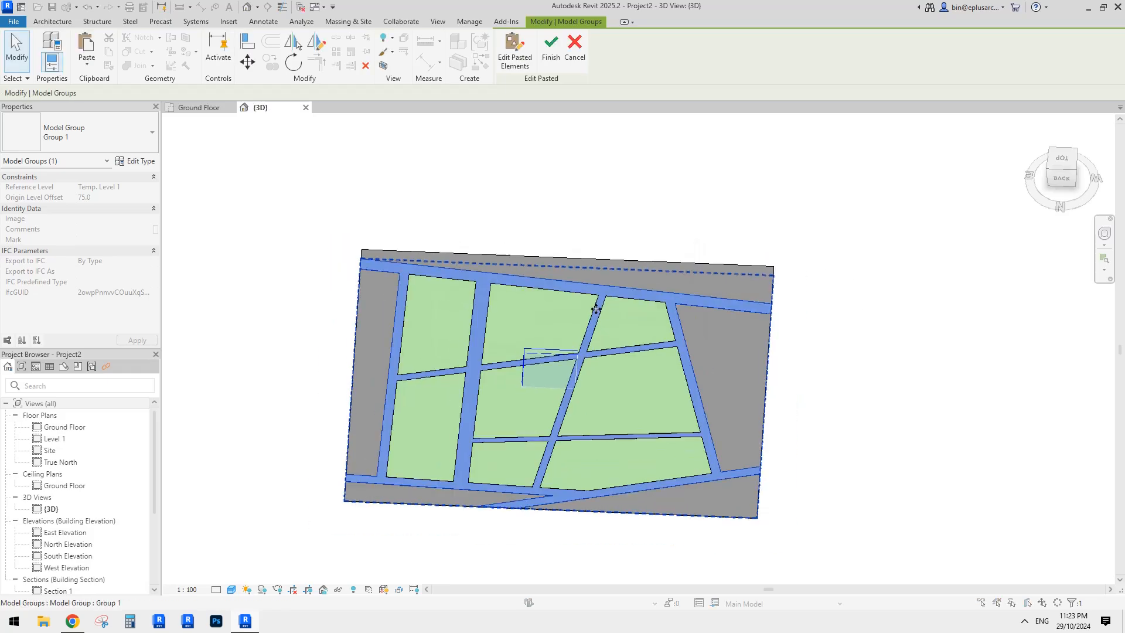
{"action": "left_click", "coordinate": [848, 356]}
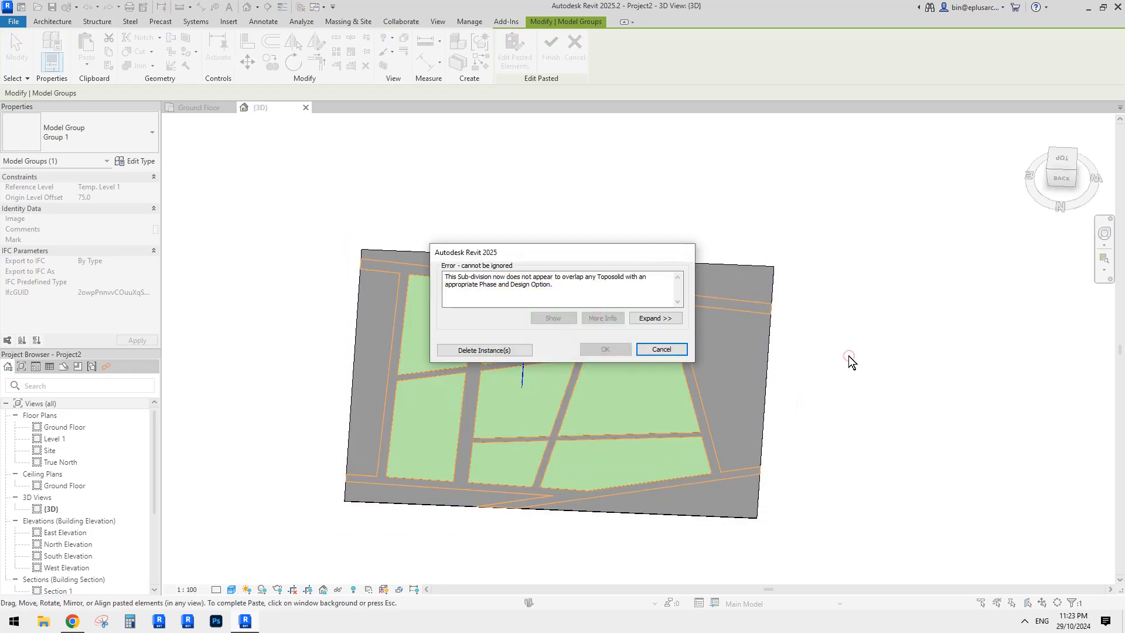
{"action": "left_click", "coordinate": [527, 352]}
{"action": "middle_click_drag", "start_coordinate": [743, 351], "coordinate": [701, 359], "text": "shift"}
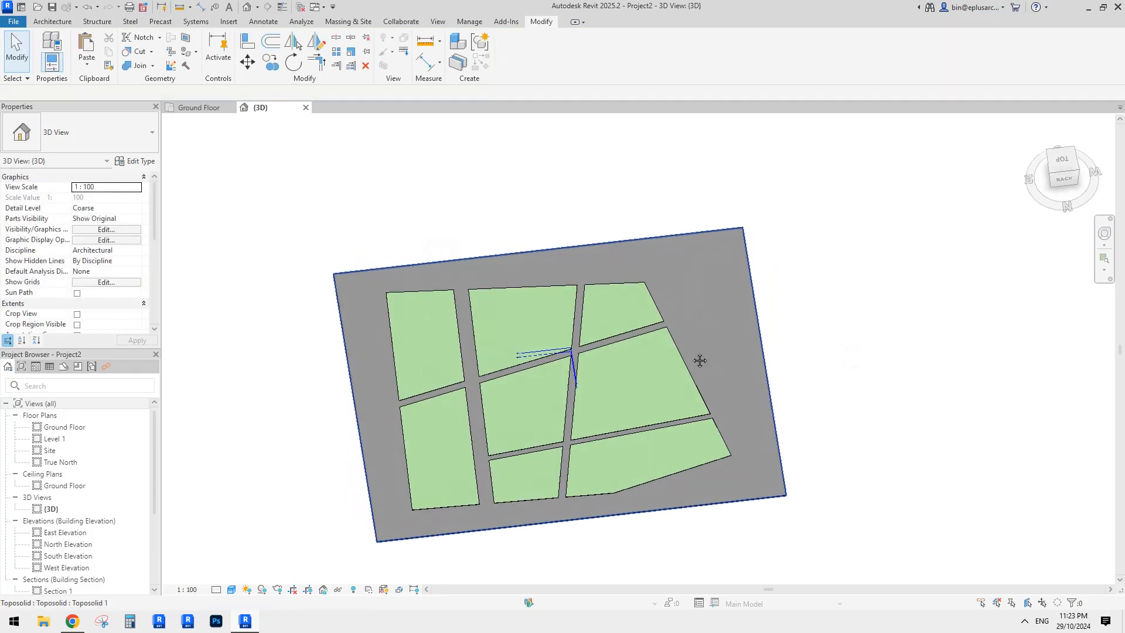
- Paste the road sub-division again and dismiss the repeated error messages
{"action": "key", "text": "ctrl+v"}
{"action": "left_click", "coordinate": [754, 341]}
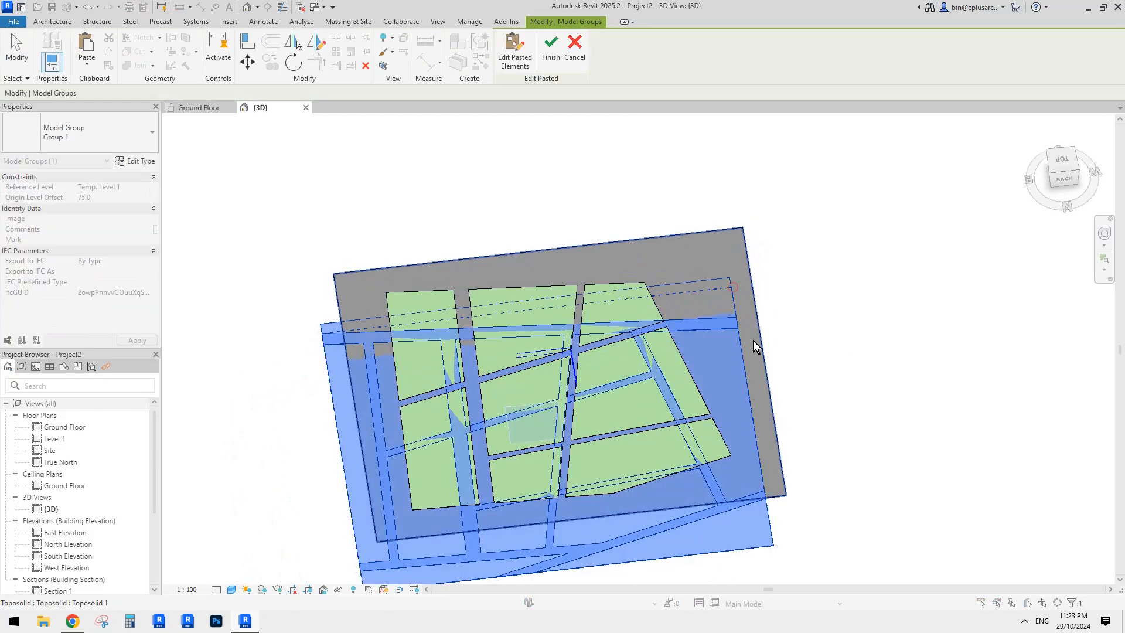
{"action": "left_click", "coordinate": [846, 349]}
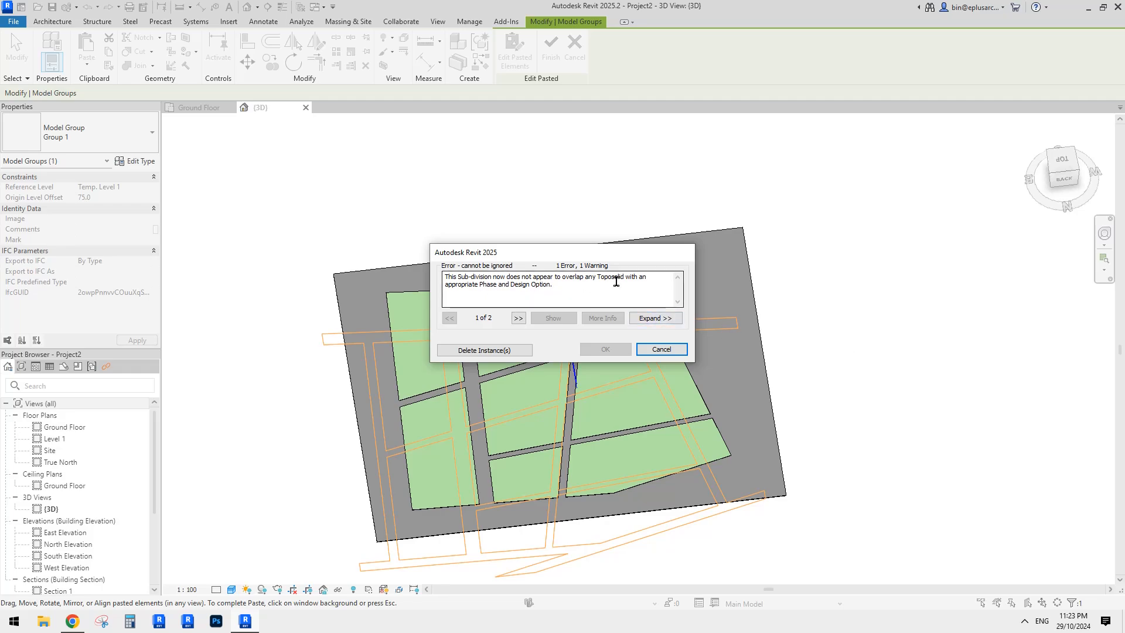
{"action": "key", "text": "Escape"}
{"action": "left_click", "coordinate": [711, 266]}
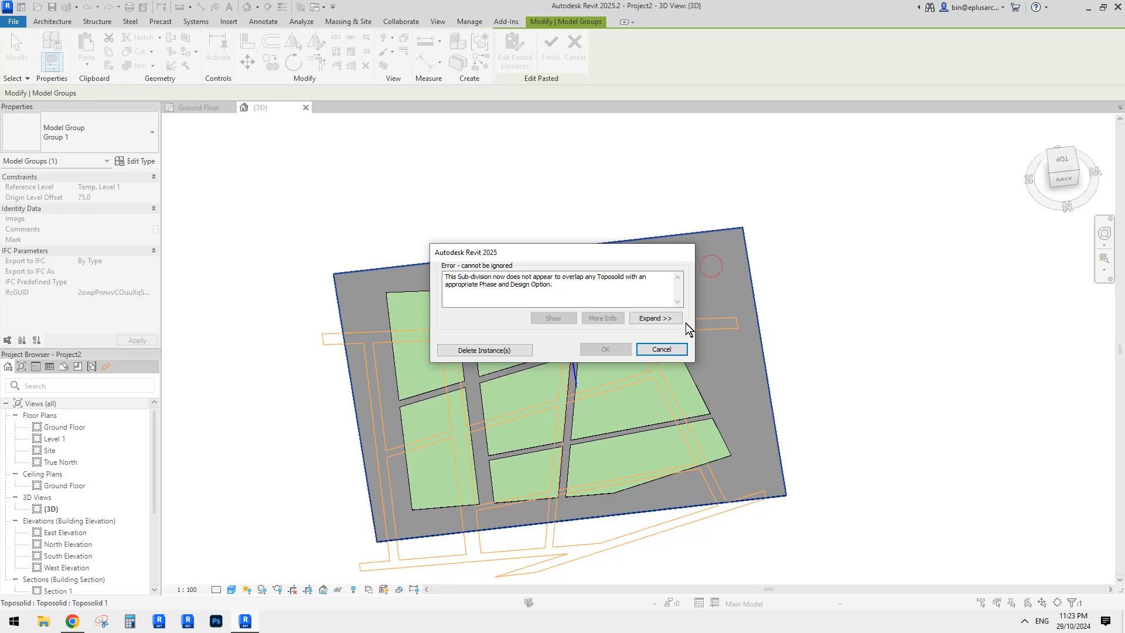
{"action": "key", "text": "Escape"}
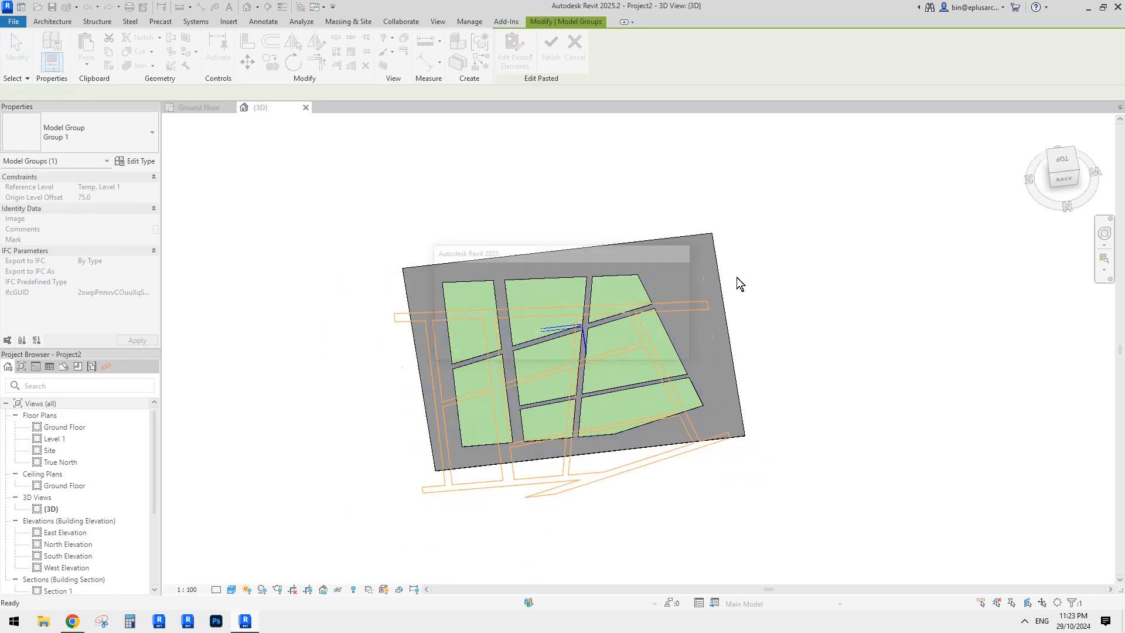
- Delete the failed road copy and push all four toposolid boundary lines outward
{"action": "left_click", "coordinate": [516, 350]}
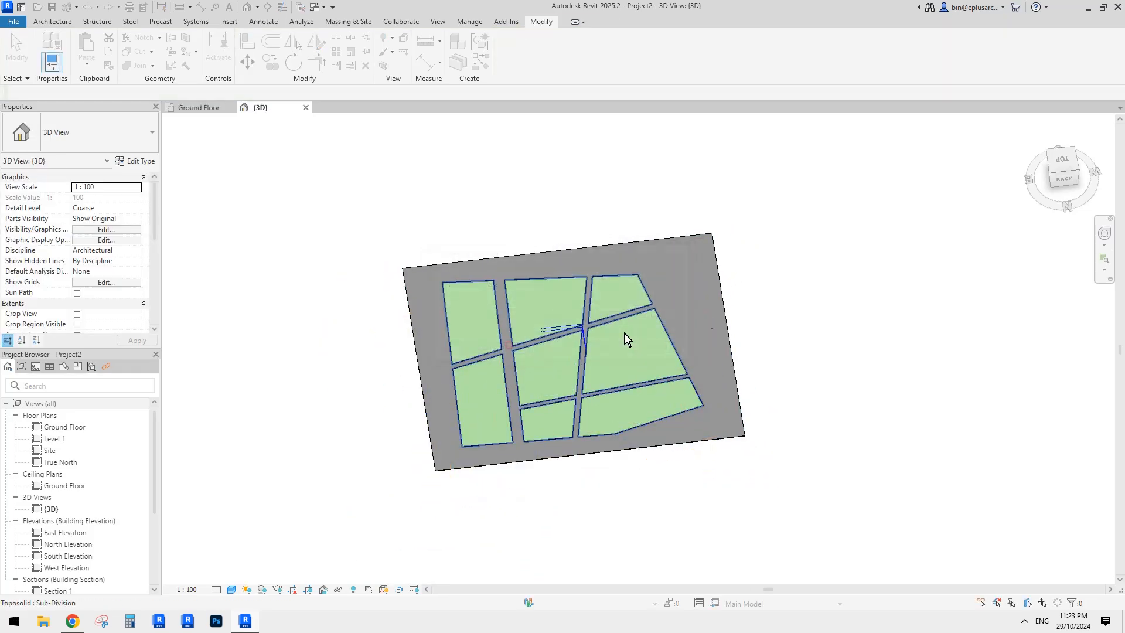
{"action": "double_click", "coordinate": [706, 261]}
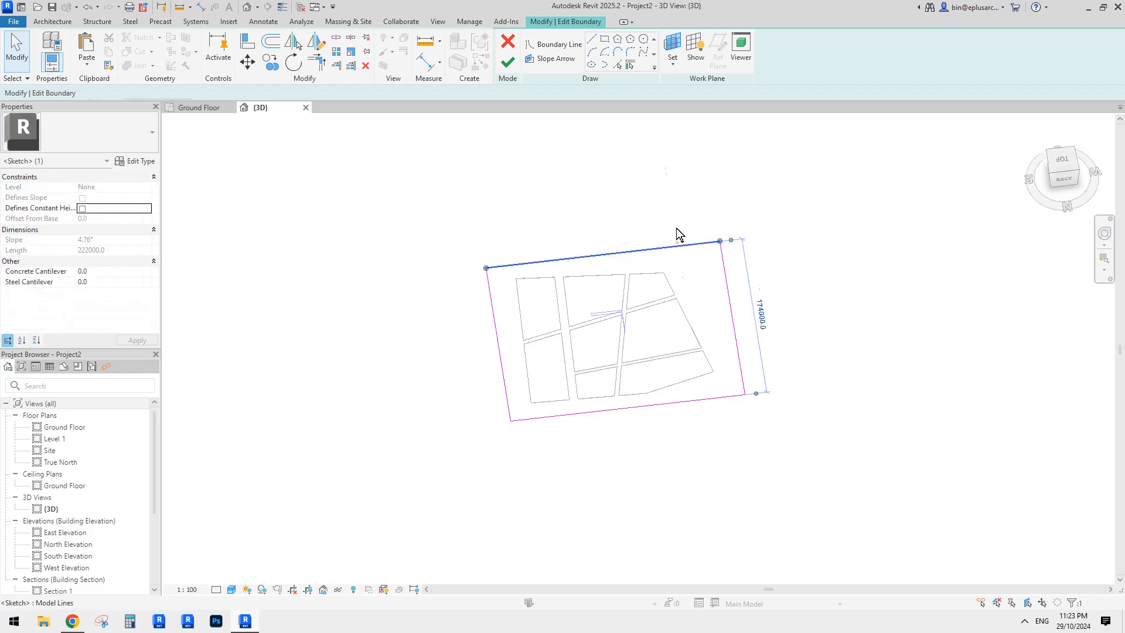
{"action": "left_click_drag", "start_coordinate": [677, 245], "coordinate": [677, 179]}
{"action": "left_click_drag", "start_coordinate": [720, 241], "coordinate": [800, 241]}
{"action": "left_click_drag", "start_coordinate": [688, 401], "coordinate": [689, 511]}
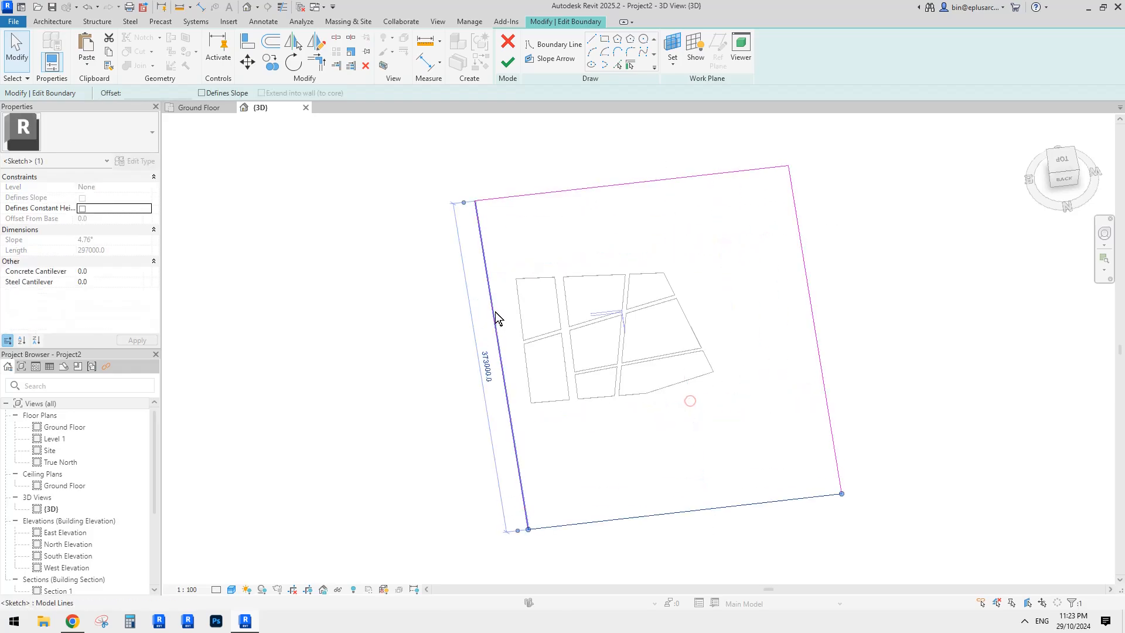
{"action": "left_click_drag", "start_coordinate": [496, 318], "coordinate": [393, 321]}
{"action": "left_click", "coordinate": [508, 62]}
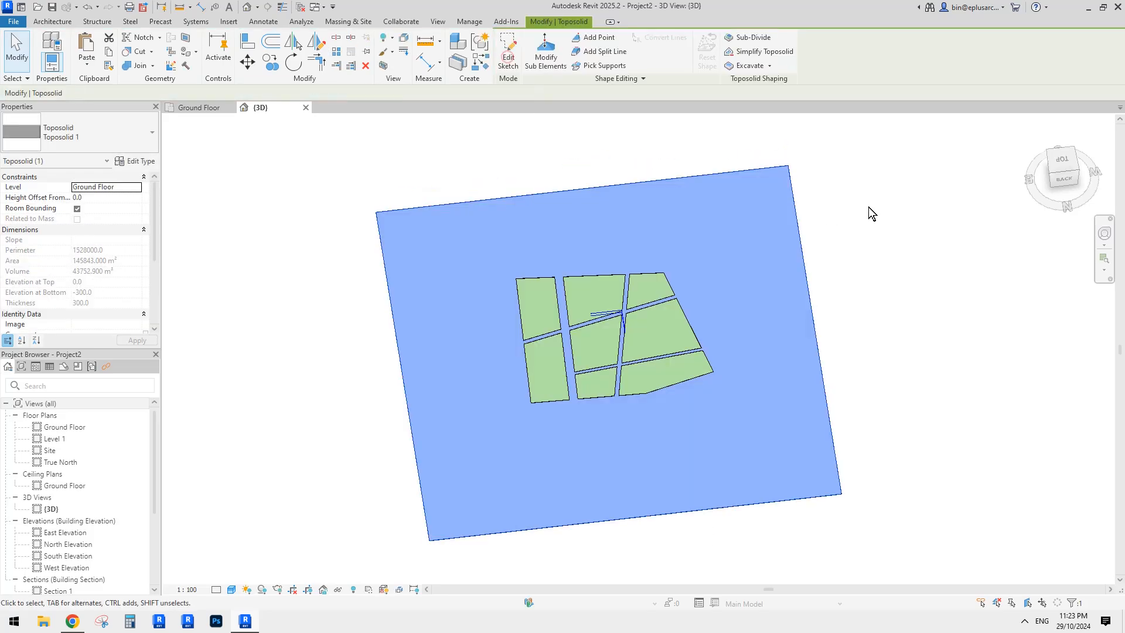
- Try Paste Aligned to Same Place for the road, inspect the error, and cancel
{"action": "left_click", "coordinate": [86, 63]}
{"action": "left_click", "coordinate": [128, 174]}
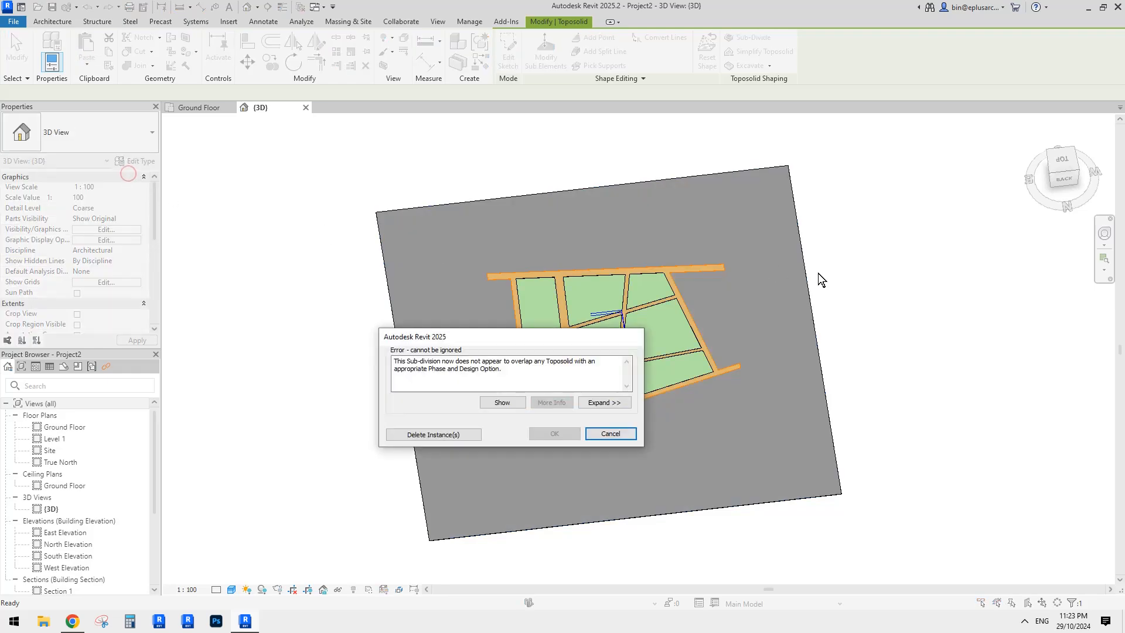
{"action": "left_click", "coordinate": [587, 403]}
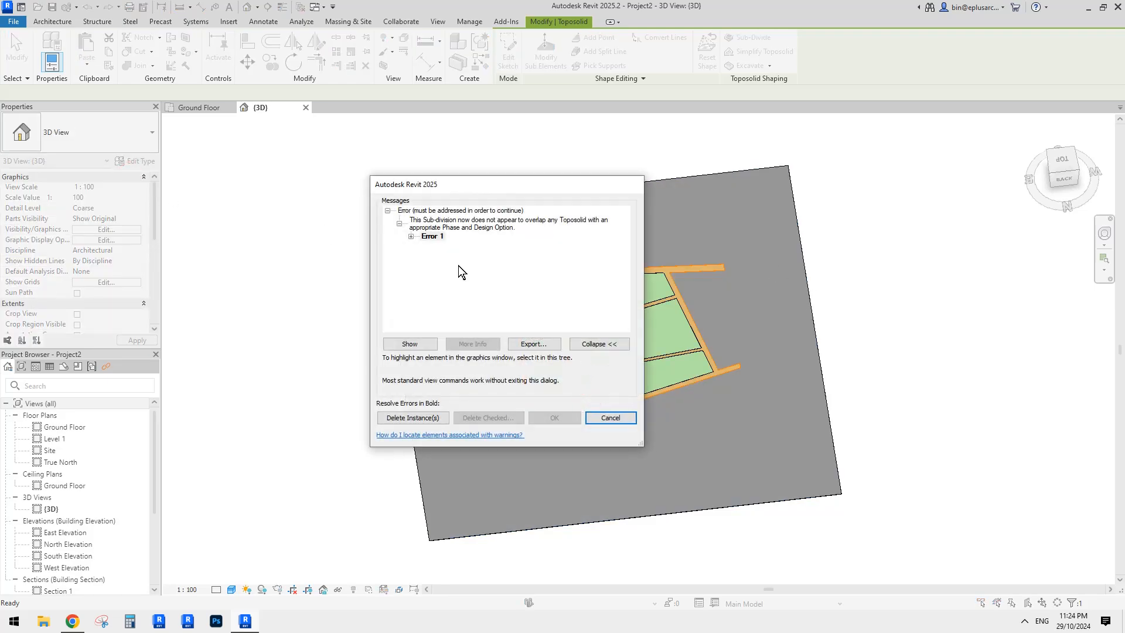
{"action": "left_click", "coordinate": [411, 235]}
{"action": "key", "text": "Escape"}
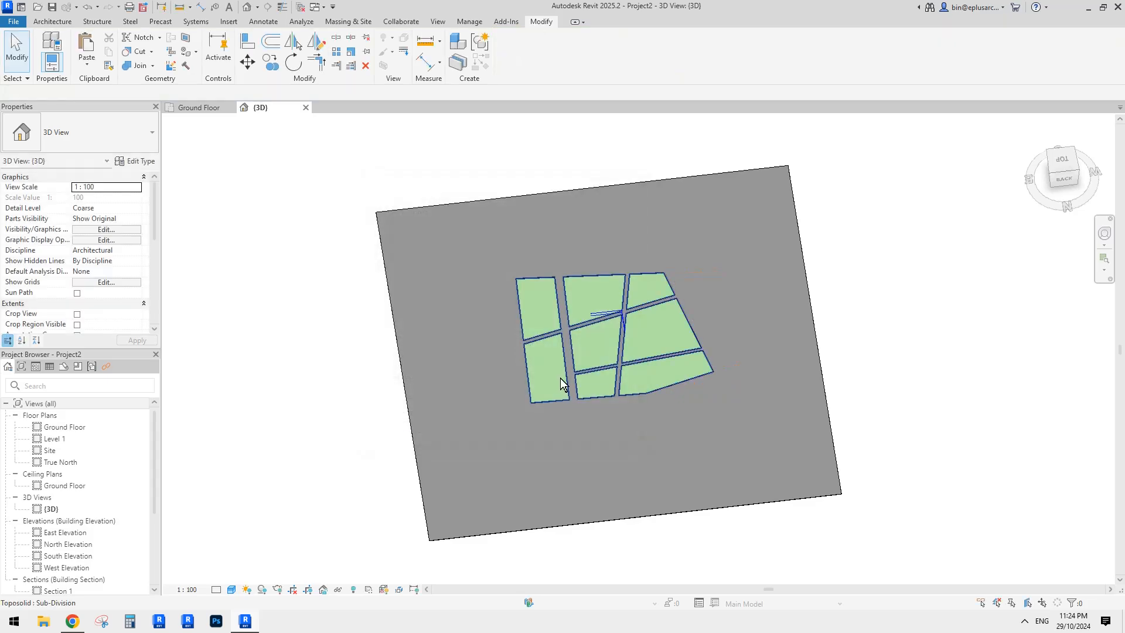
- Switch to a top-down view of the site rotated twice by 90 degrees
{"action": "scroll", "coordinate": [656, 328], "scroll_direction": "up", "scroll_amount": 3}
{"action": "left_click", "coordinate": [655, 335]}
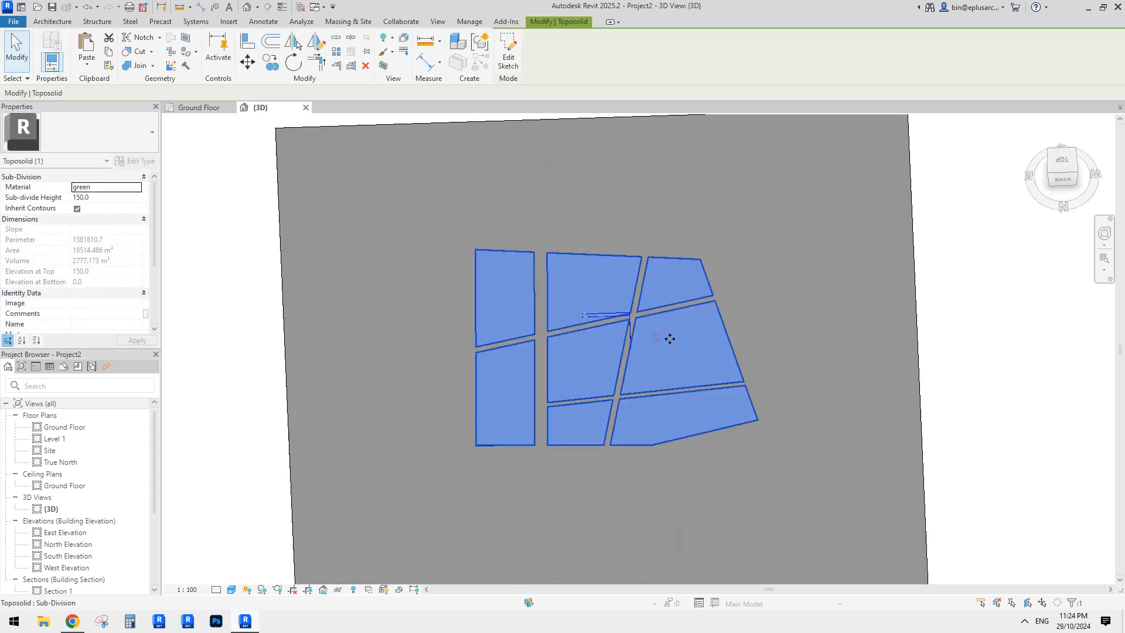
{"action": "left_click", "coordinate": [1072, 171]}
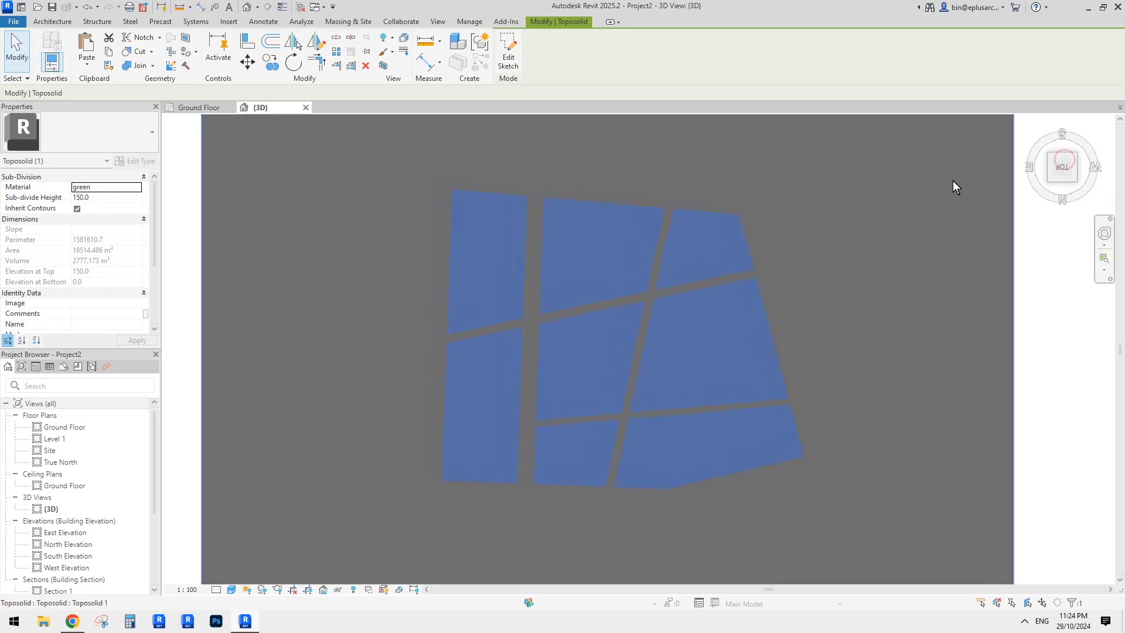
{"action": "left_click", "coordinate": [1094, 122]}
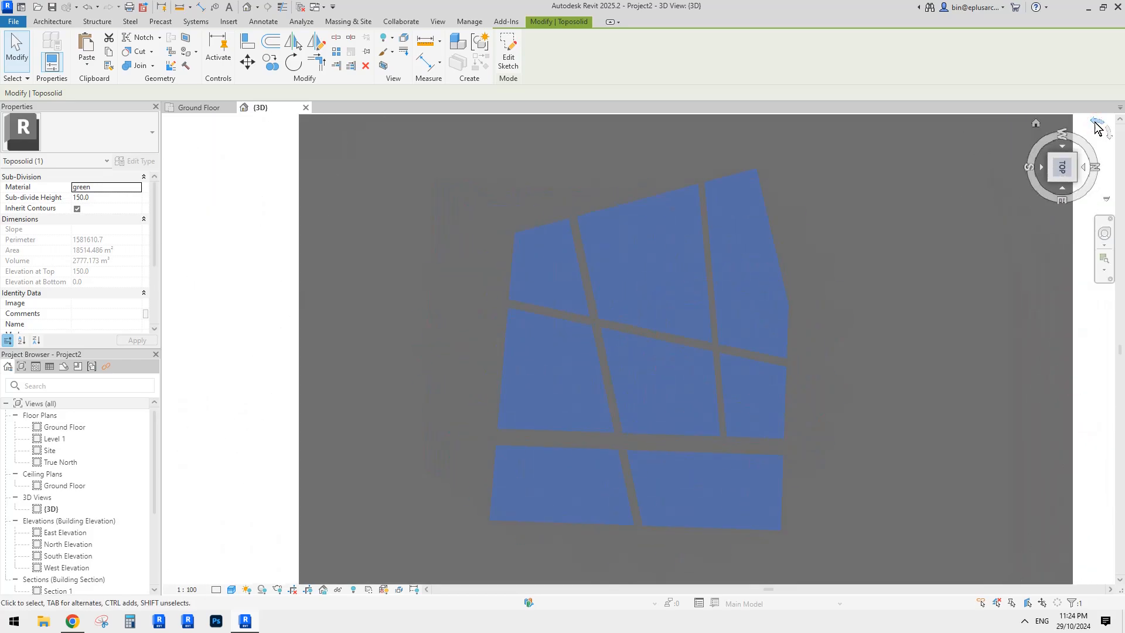
{"action": "left_click", "coordinate": [1094, 122]}
{"action": "key", "text": "Escape"}
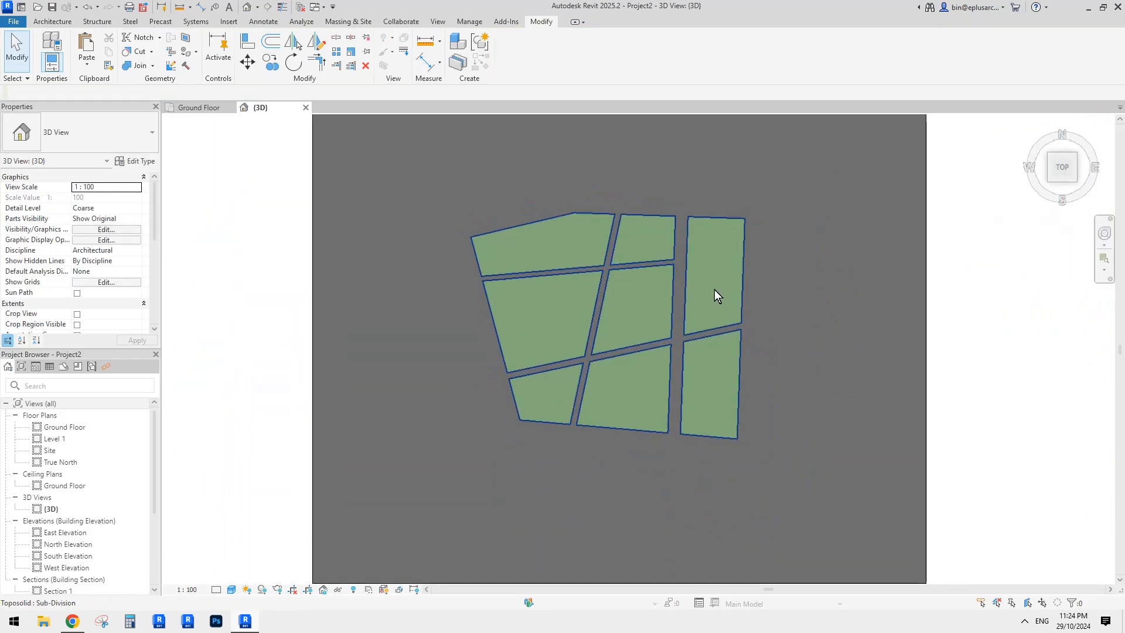
{"action": "middle_click_drag", "start_coordinate": [714, 295], "coordinate": [673, 290]}
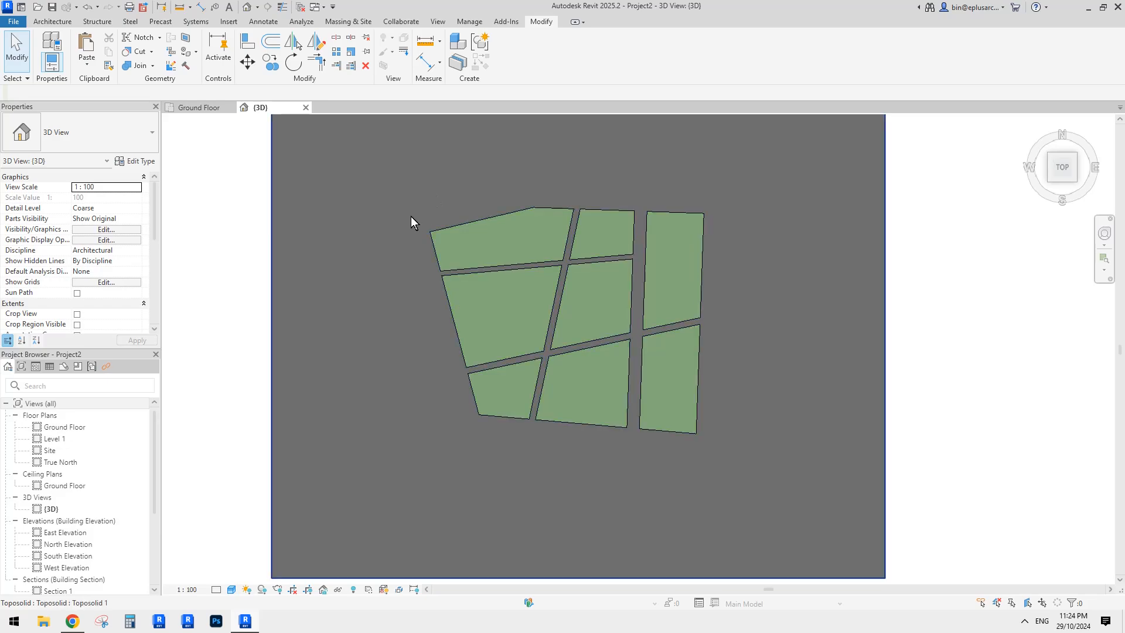
- Move the selected plot sub-divisions to the right with MV
{"action": "left_click", "coordinate": [470, 233]}
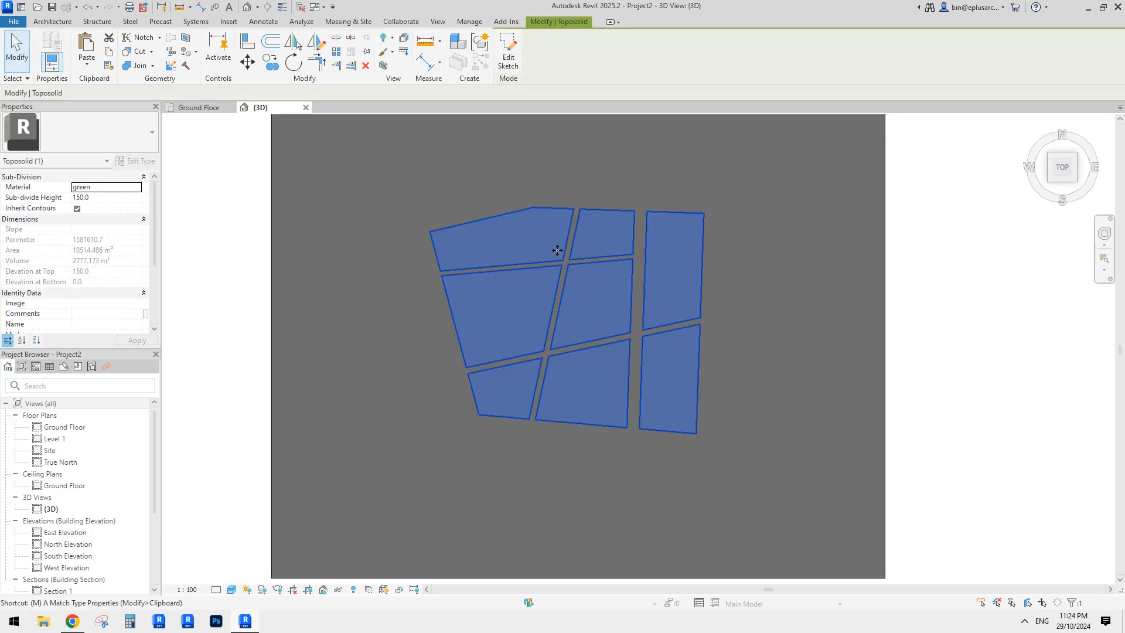
{"action": "key", "text": "m"}
{"action": "key", "text": "v"}
{"action": "left_click", "coordinate": [536, 314]}
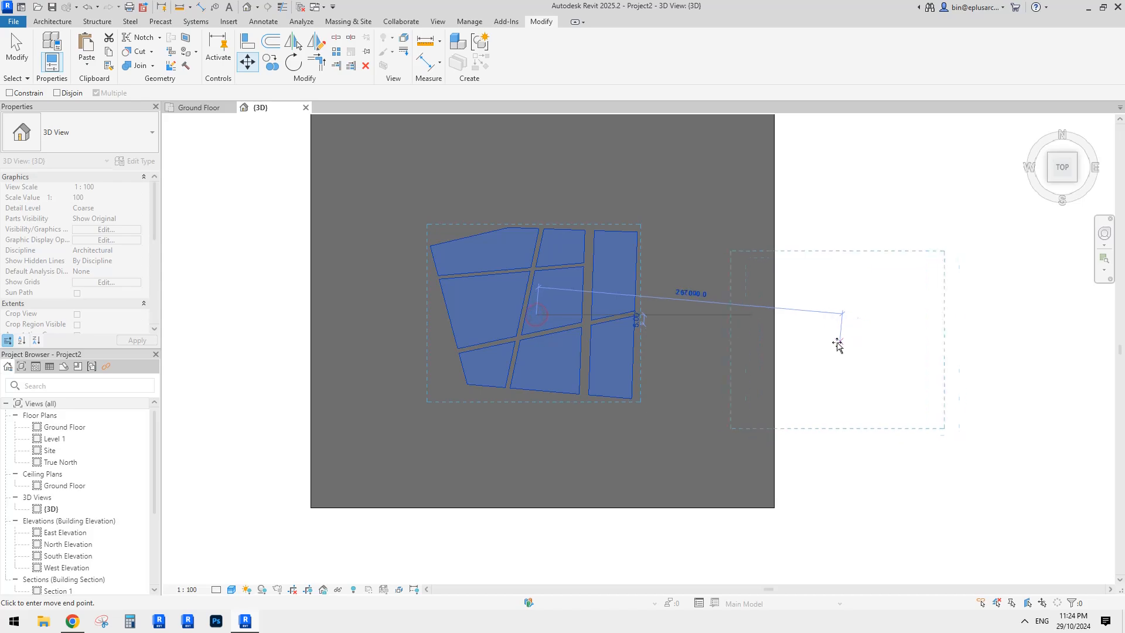
{"action": "left_click", "coordinate": [829, 338]}
- Retry pasting the road aligned to the same place, cancelling the failed paste
{"action": "left_click", "coordinate": [630, 236]}
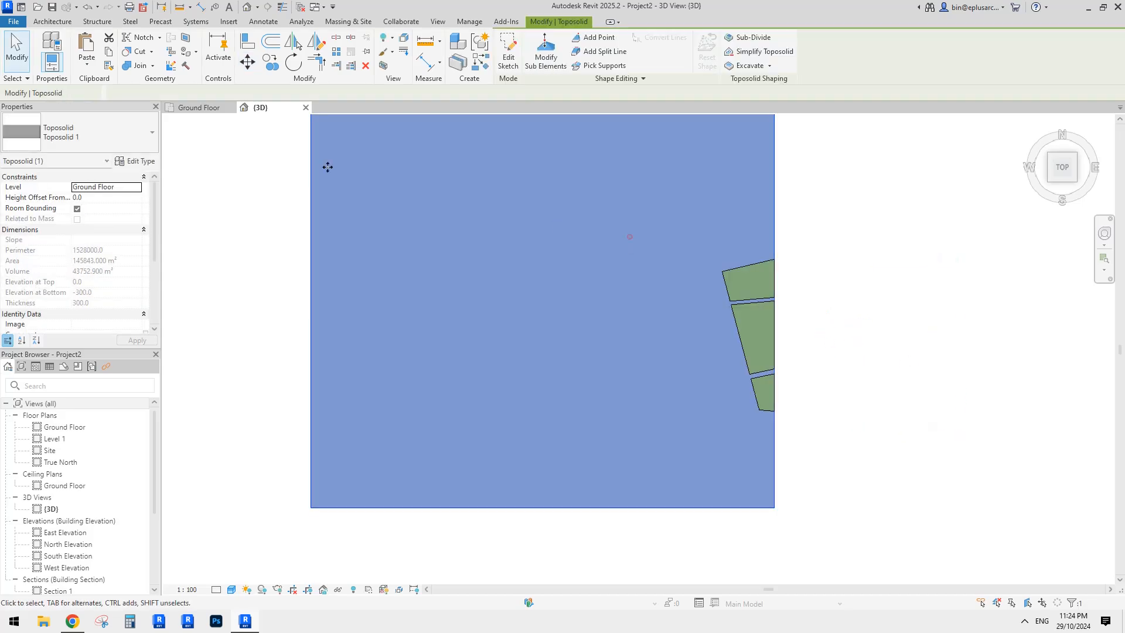
{"action": "left_click", "coordinate": [82, 62]}
{"action": "left_click", "coordinate": [123, 179]}
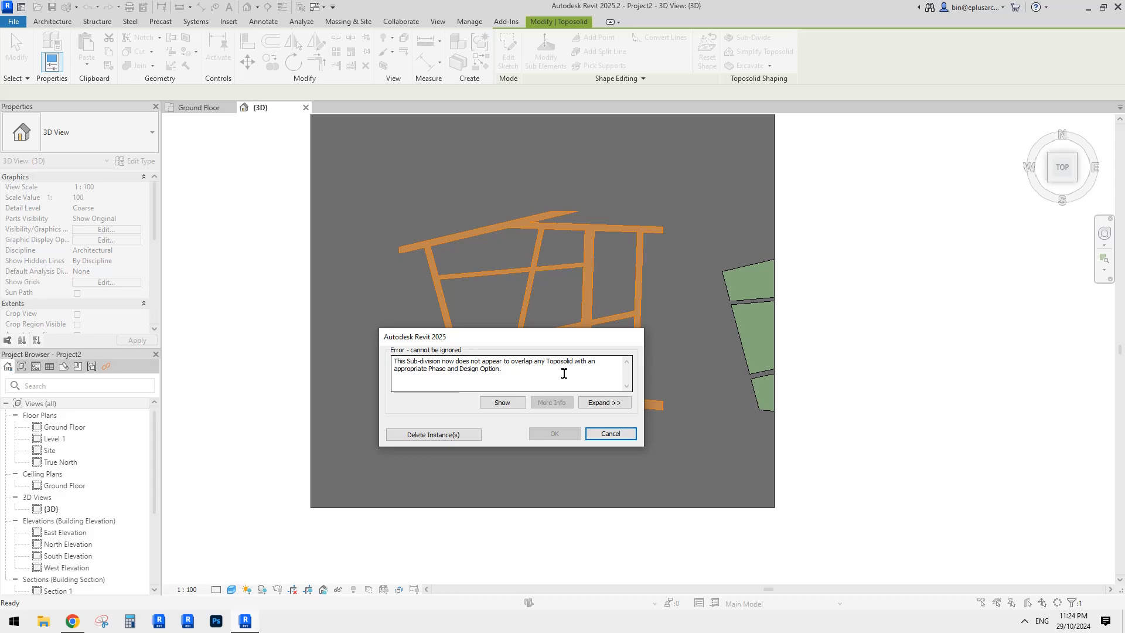
{"action": "left_click", "coordinate": [607, 433]}
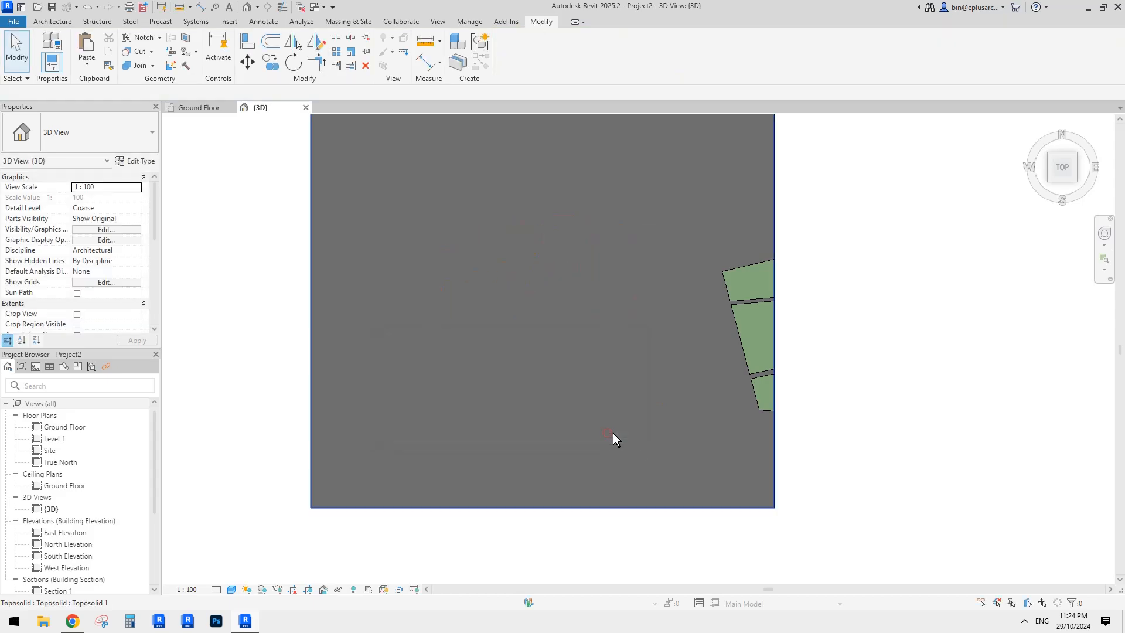
{"action": "left_click", "coordinate": [746, 286]}
{"action": "left_click", "coordinate": [738, 296]}
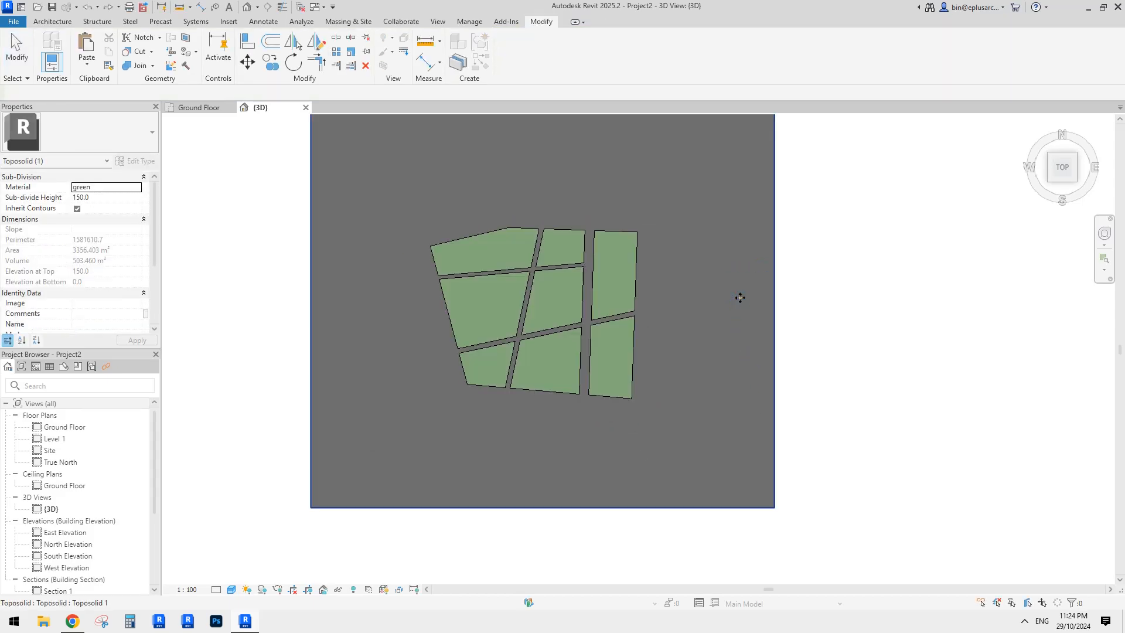
{"action": "left_click", "coordinate": [87, 64]}
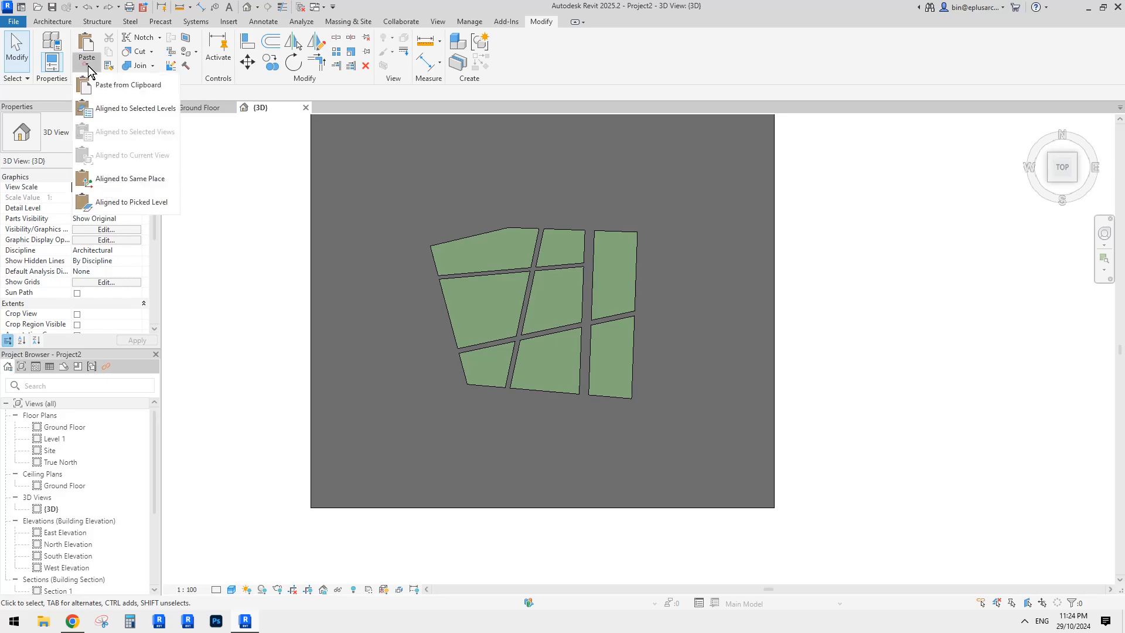
{"action": "left_click", "coordinate": [100, 198]}
{"action": "scroll", "coordinate": [108, 220], "scroll_direction": "down", "scroll_amount": 4}
{"action": "scroll", "coordinate": [107, 220], "scroll_direction": "down", "scroll_amount": 3}
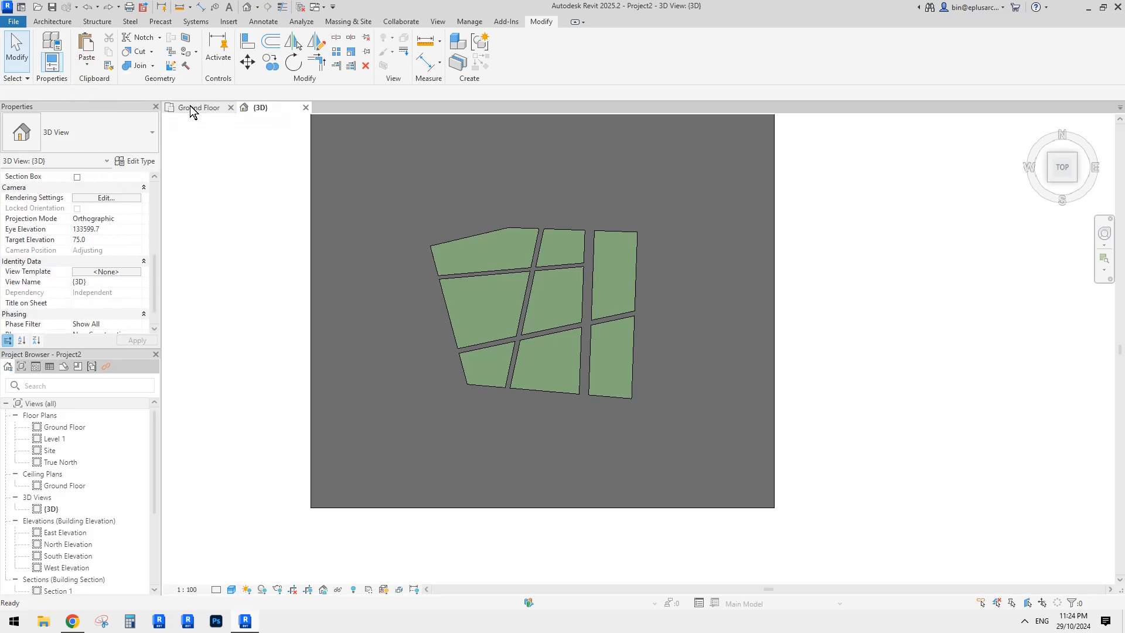
- Paste and place the copied elements so the green plots show on the toposolid
{"action": "key", "text": "ctrl+v"}
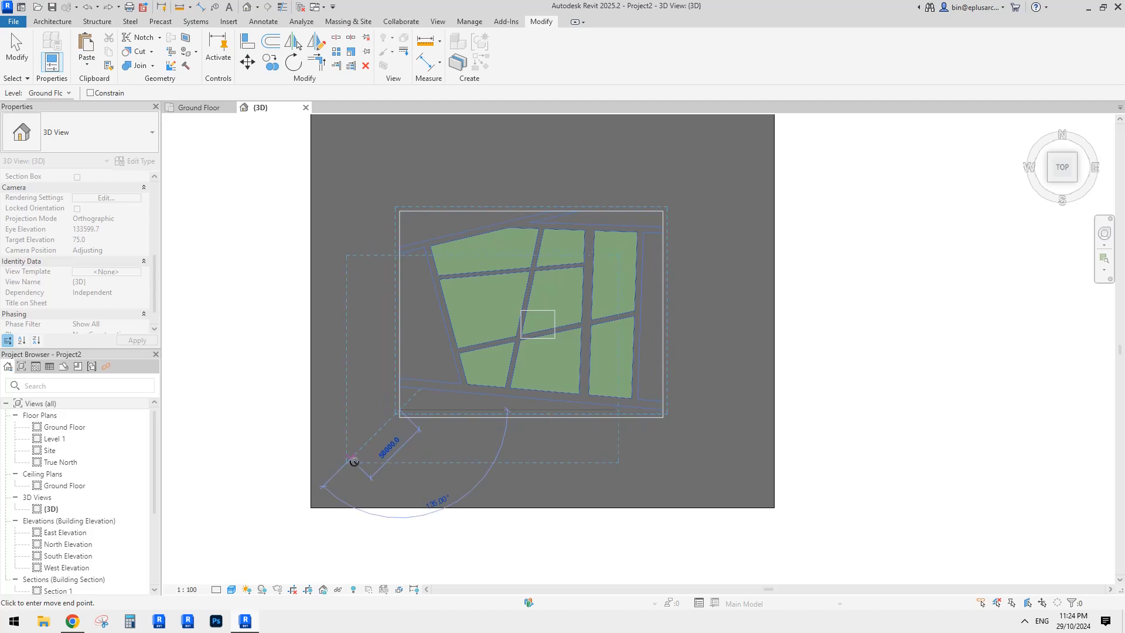
{"action": "left_click", "coordinate": [515, 301]}
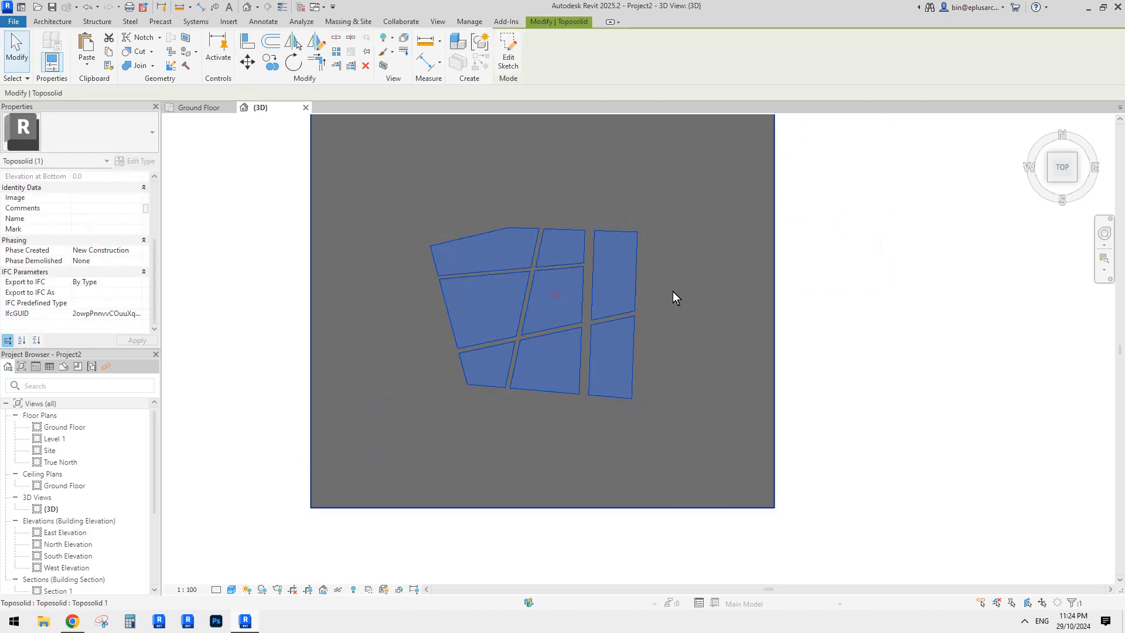
{"action": "left_click", "coordinate": [832, 304]}
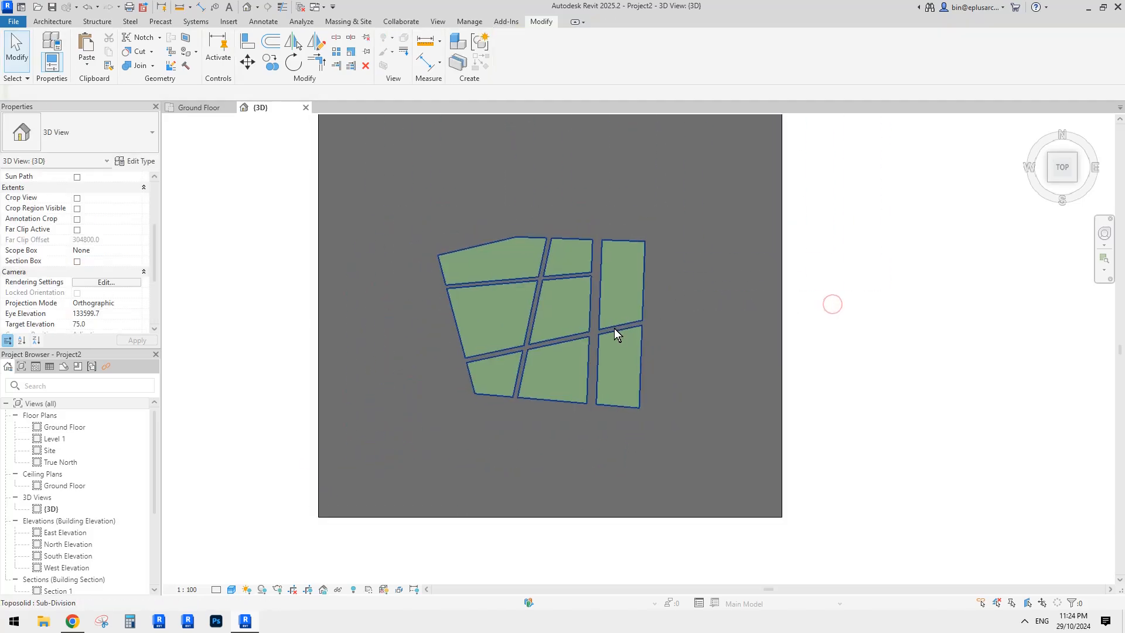
{"action": "scroll", "coordinate": [615, 314], "scroll_direction": "up", "scroll_amount": 1}
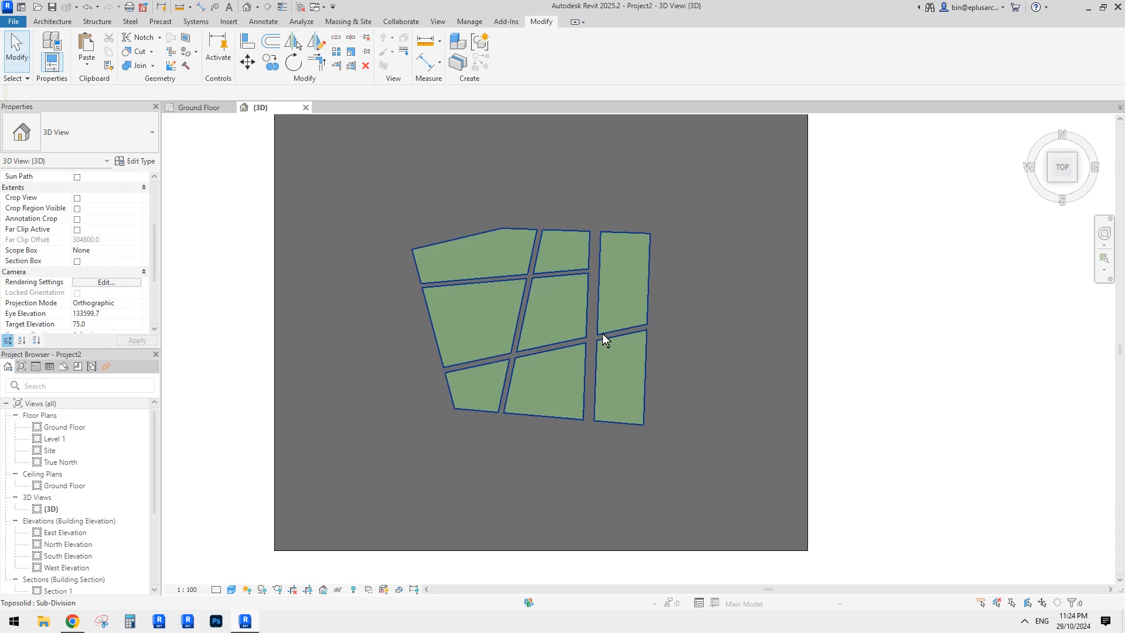
- Check the toposolid's boundary sketch, back out, and orbit to an oblique back view
{"action": "double_click", "coordinate": [603, 334]}
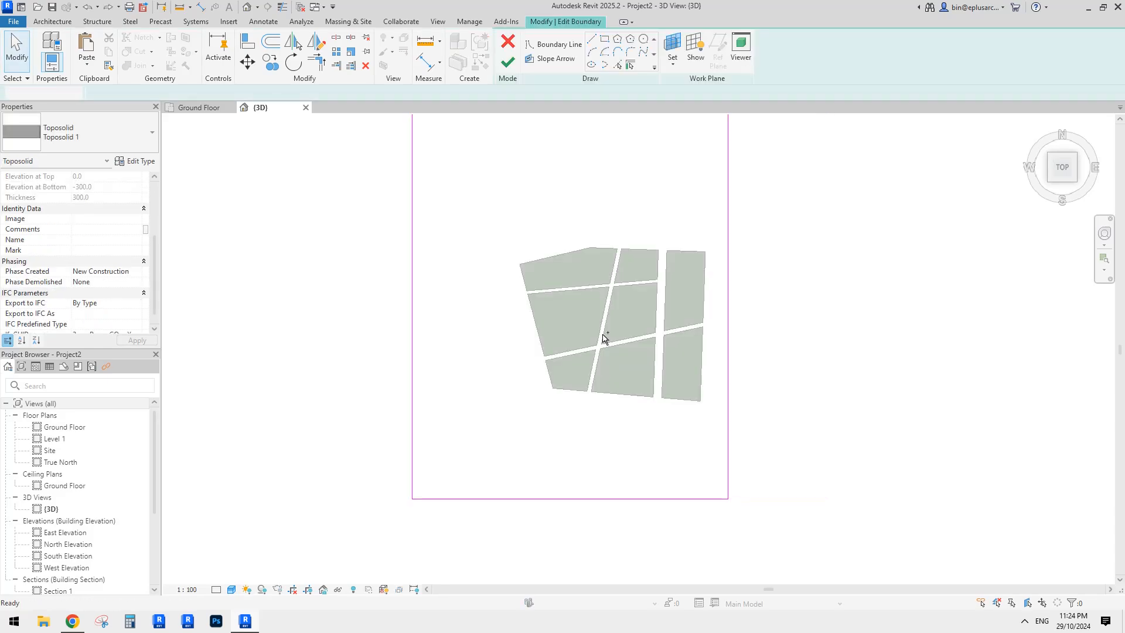
{"action": "key", "text": "ctrl+z"}
{"action": "key", "text": "ctrl+z"}
{"action": "key", "text": "ctrl+z"}
{"action": "key", "text": "ctrl+z"}
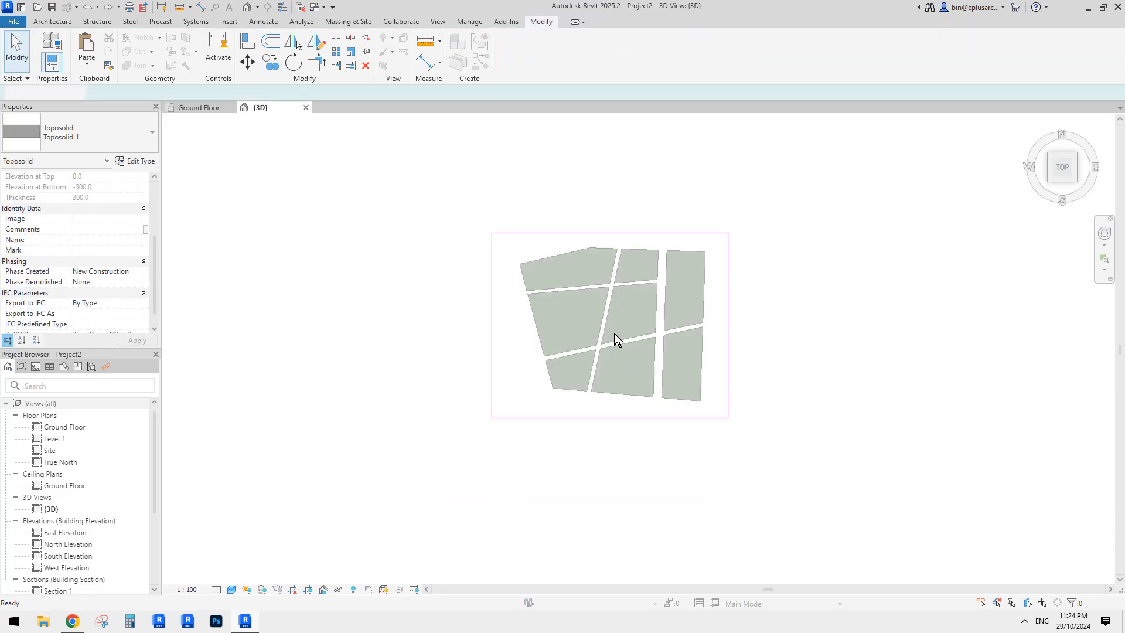
{"action": "left_click", "coordinate": [789, 332]}
{"action": "scroll", "coordinate": [697, 306], "scroll_direction": "up", "scroll_amount": 1}
{"action": "middle_click_drag", "start_coordinate": [697, 308], "coordinate": [691, 283], "text": "shift"}
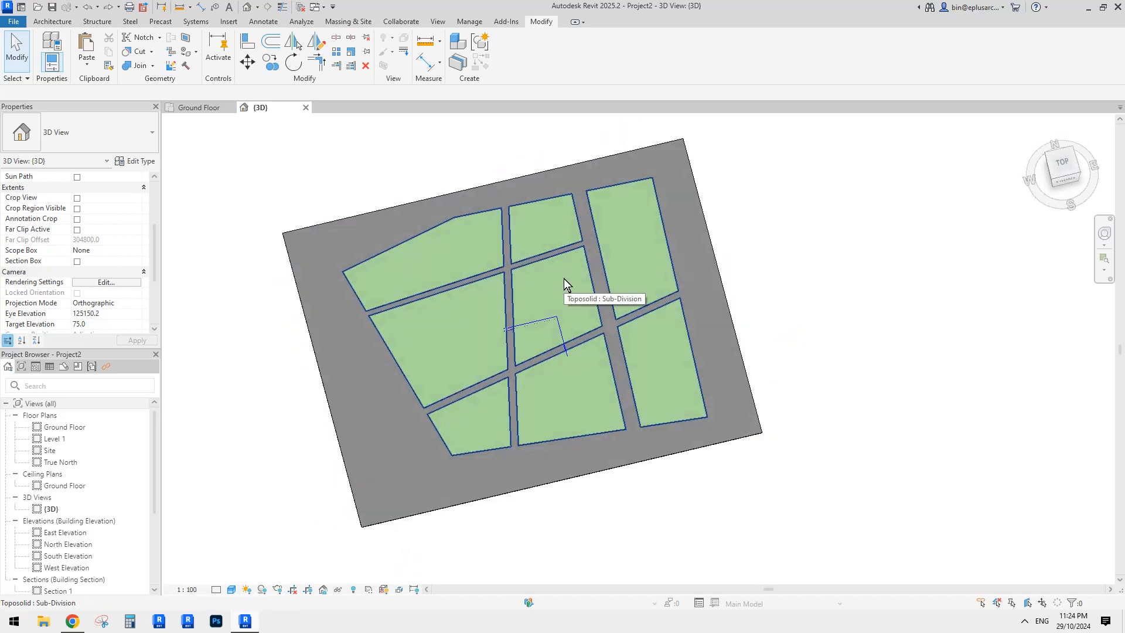
{"action": "middle_click_drag", "start_coordinate": [563, 279], "coordinate": [564, 278]}
{"action": "scroll", "coordinate": [564, 279], "scroll_direction": "up", "scroll_amount": 1}
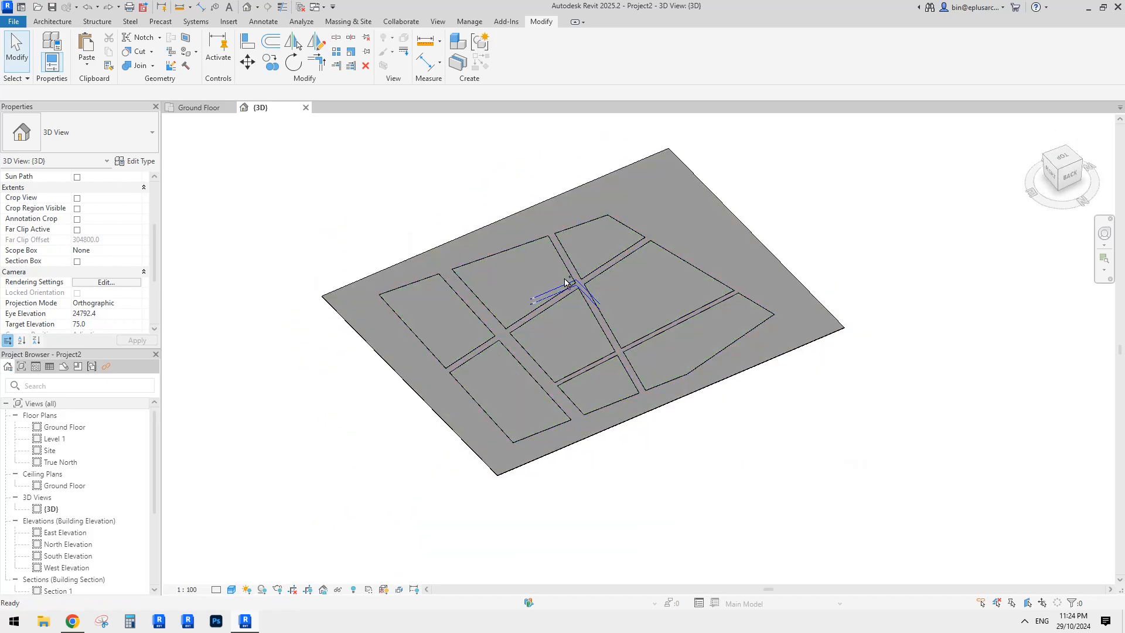
- Inspect the road sub-division's boundary sketch and leave it unchanged
{"action": "double_click", "coordinate": [564, 282]}
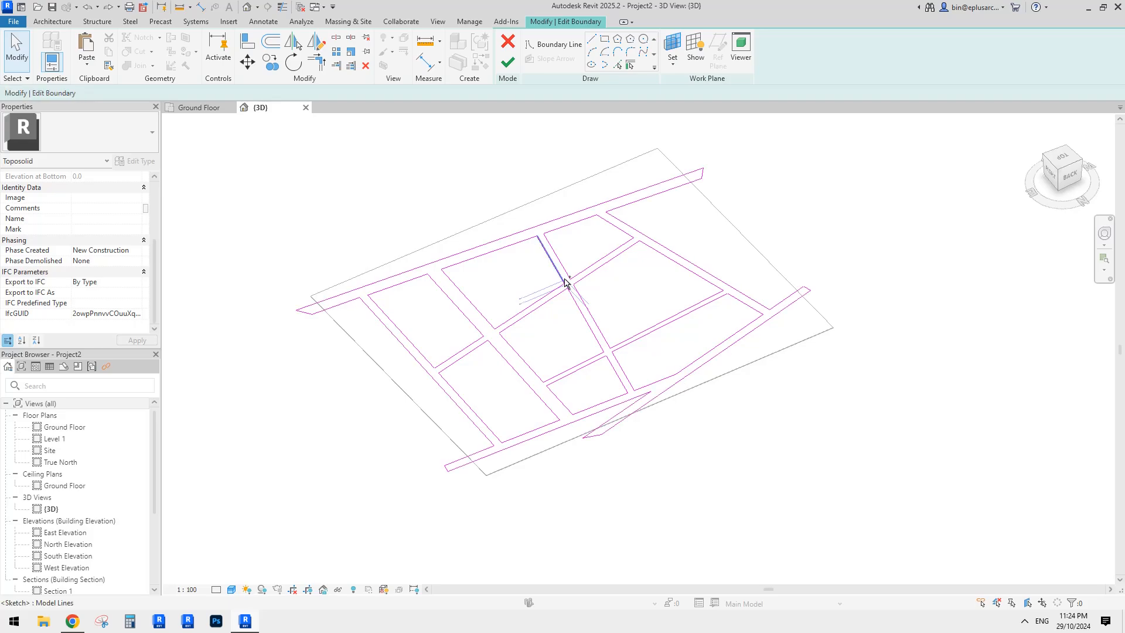
{"action": "key", "text": "Escape"}
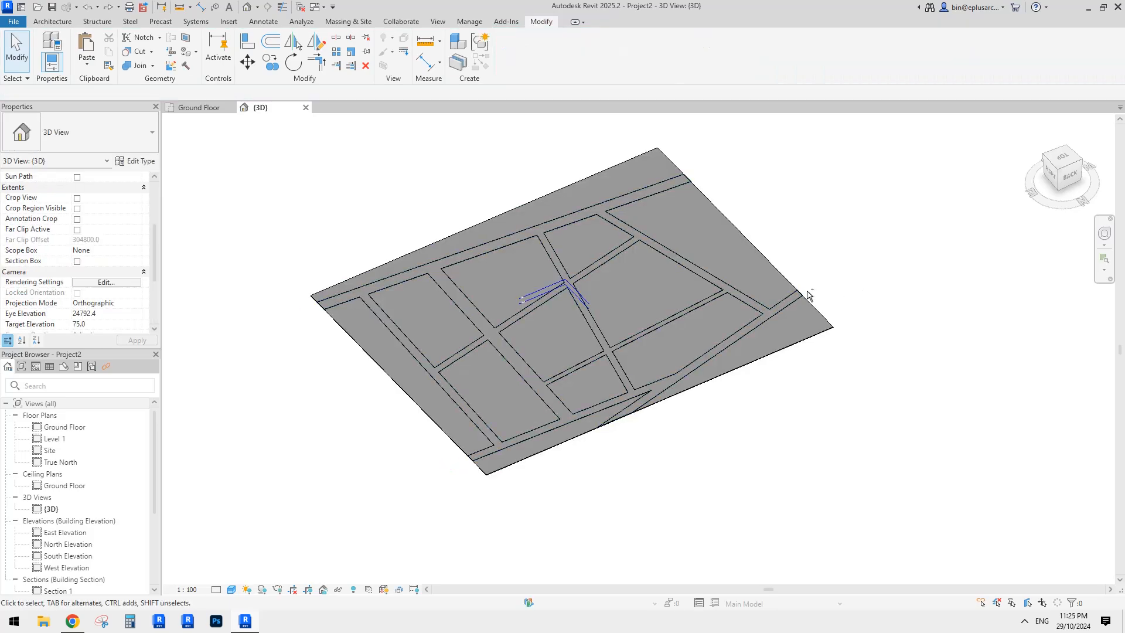
{"action": "middle_click_drag", "start_coordinate": [811, 296], "coordinate": [580, 243], "text": "shift"}
{"action": "left_click", "coordinate": [712, 297]}
{"action": "key", "text": "Escape"}
{"action": "scroll", "coordinate": [574, 176], "scroll_direction": "up", "scroll_amount": 3}
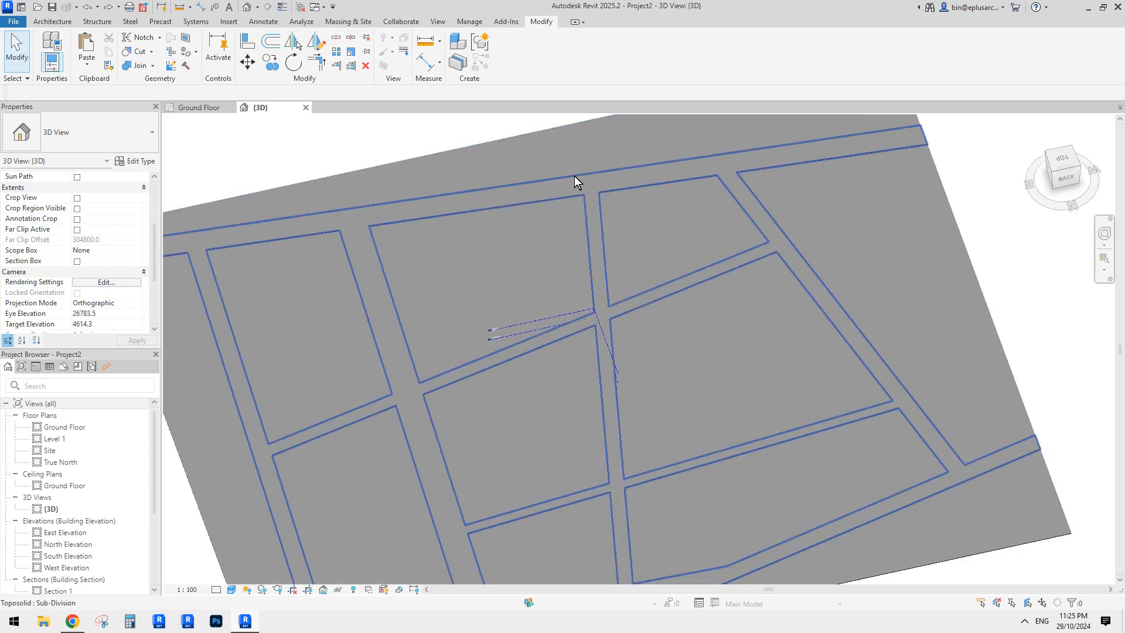
- Select the road sub-division and activate its Material property
{"action": "left_click", "coordinate": [579, 185]}
{"action": "scroll", "coordinate": [580, 182], "scroll_direction": "down", "scroll_amount": 2}
{"action": "scroll", "coordinate": [292, 225], "scroll_direction": "up", "scroll_amount": 1}
{"action": "middle_click_drag", "start_coordinate": [341, 218], "coordinate": [421, 216]}
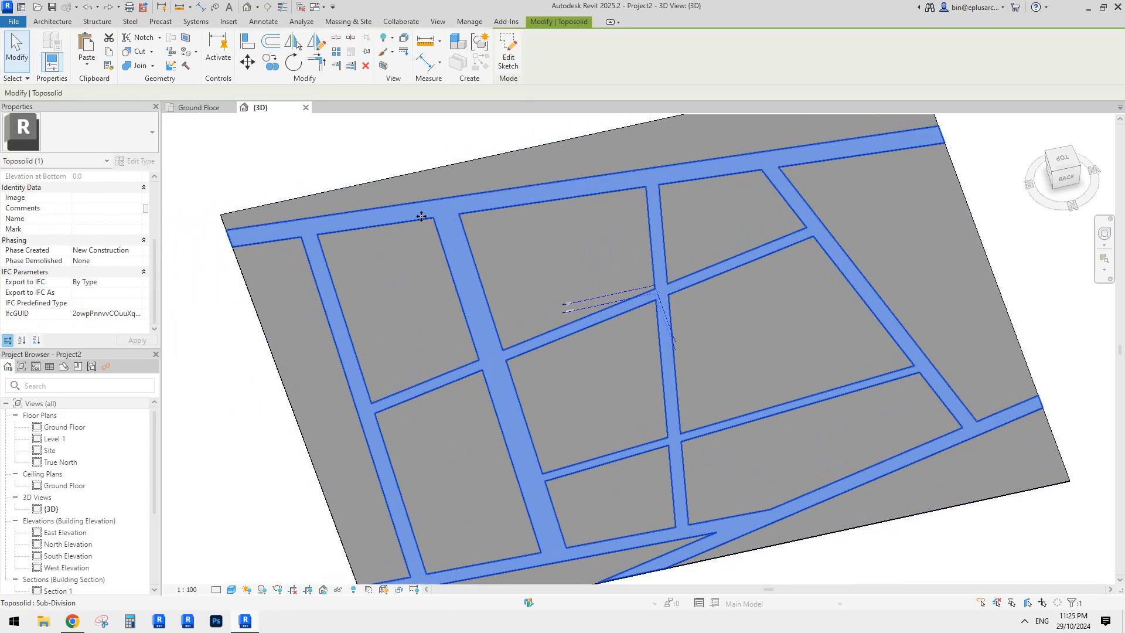
{"action": "middle_click_drag", "start_coordinate": [276, 219], "coordinate": [746, 167], "text": "shift"}
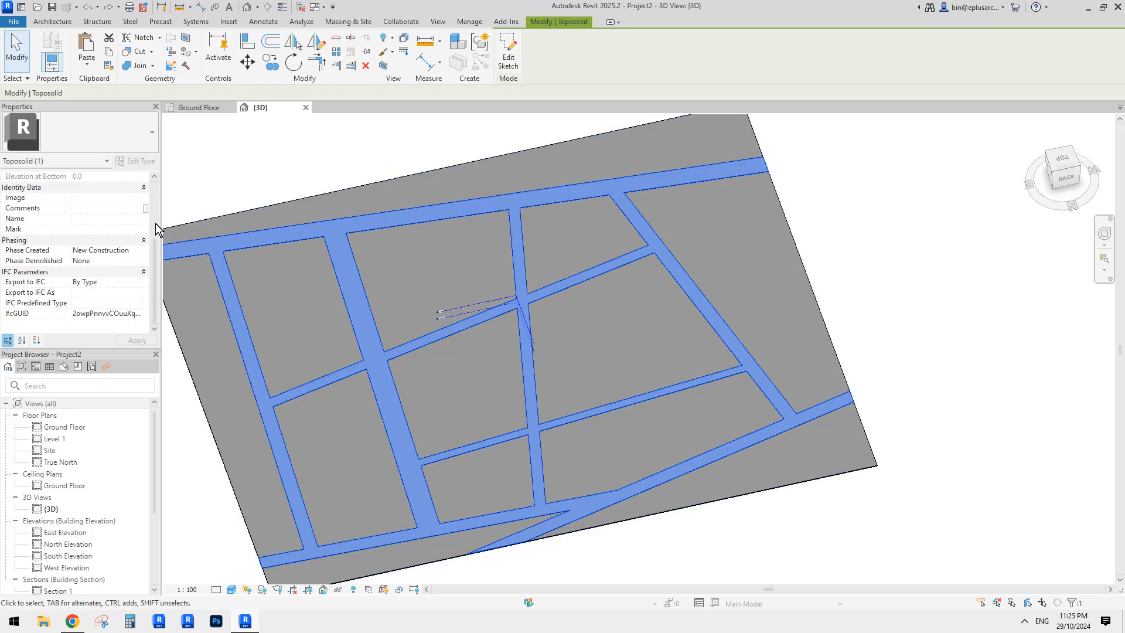
{"action": "left_click", "coordinate": [465, 154]}
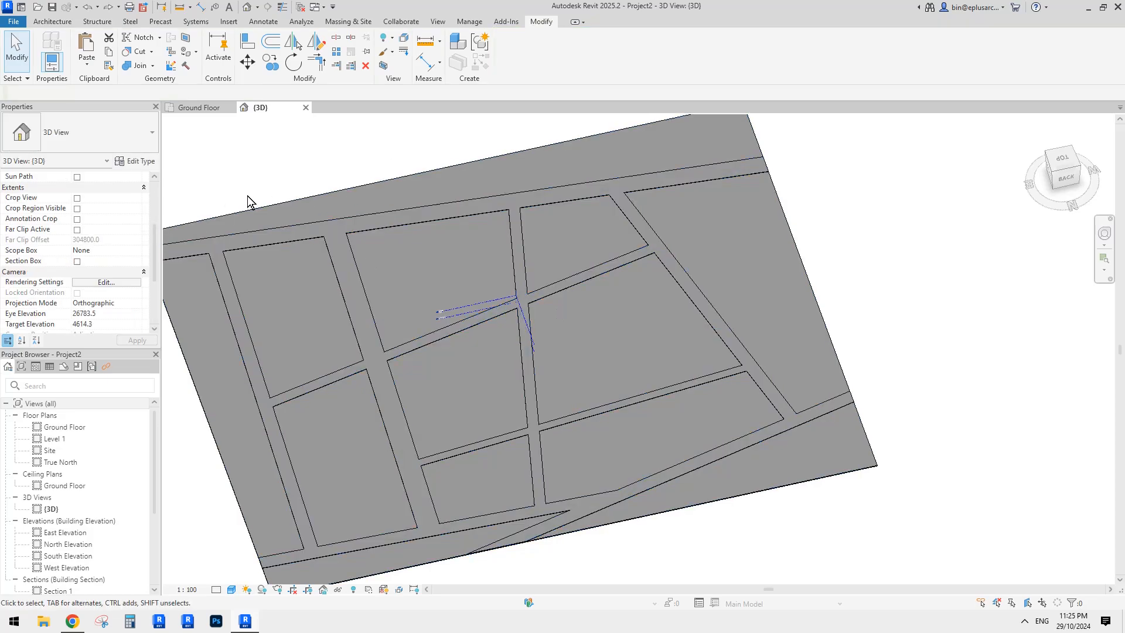
{"action": "left_click", "coordinate": [233, 241]}
{"action": "scroll", "coordinate": [128, 230], "scroll_direction": "up", "scroll_amount": 3}
{"action": "left_click", "coordinate": [102, 187]}
- Create a new material in the Material Browser and rename it 'road'
{"action": "left_click", "coordinate": [128, 188]}
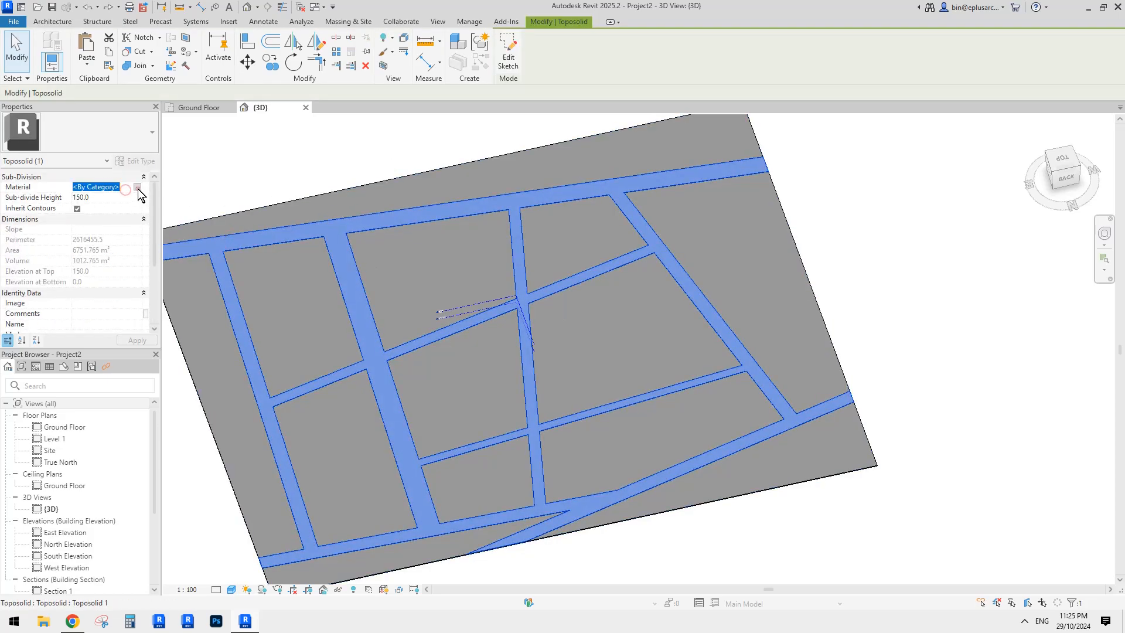
{"action": "left_click", "coordinate": [215, 420]}
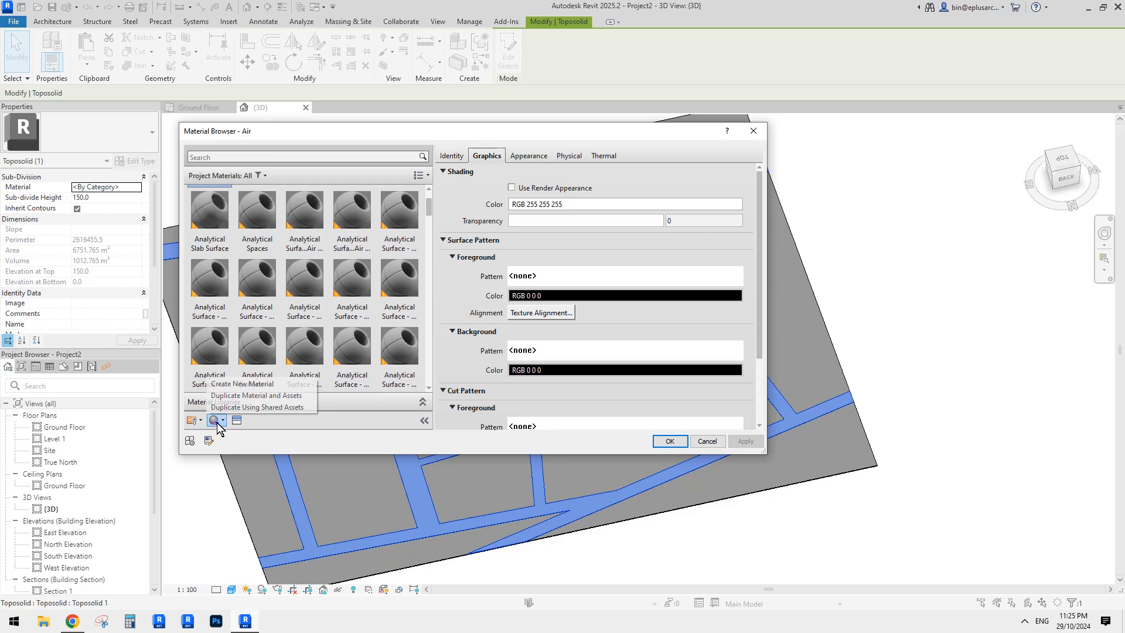
{"action": "left_click", "coordinate": [257, 389]}
{"action": "right_click", "coordinate": [212, 277]}
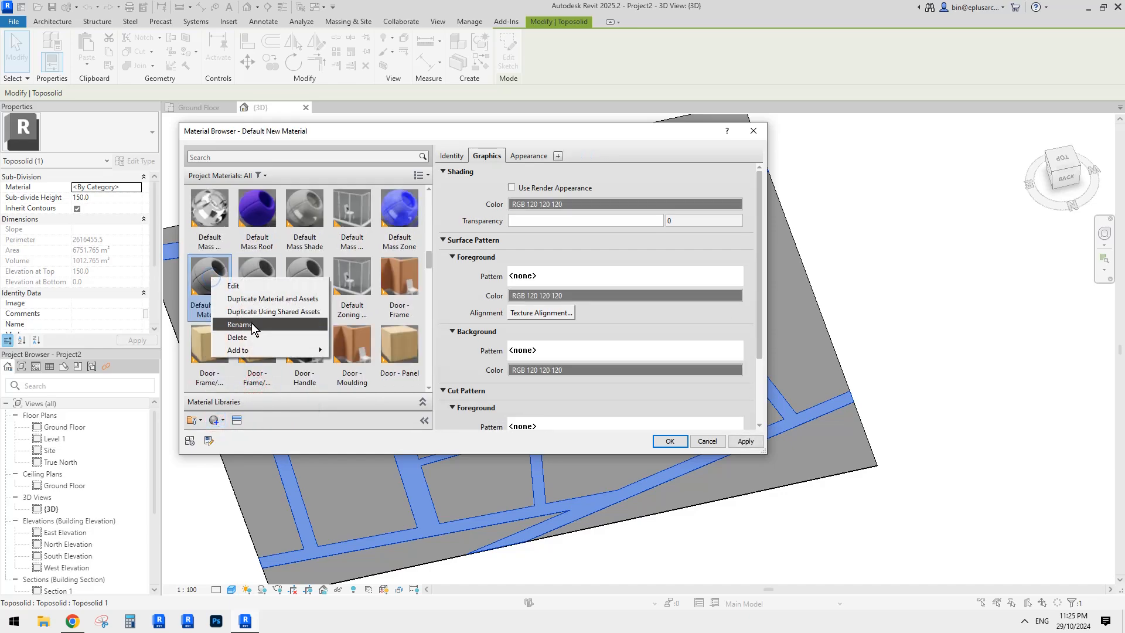
{"action": "left_click", "coordinate": [255, 322]}
{"action": "type", "text": "road"}
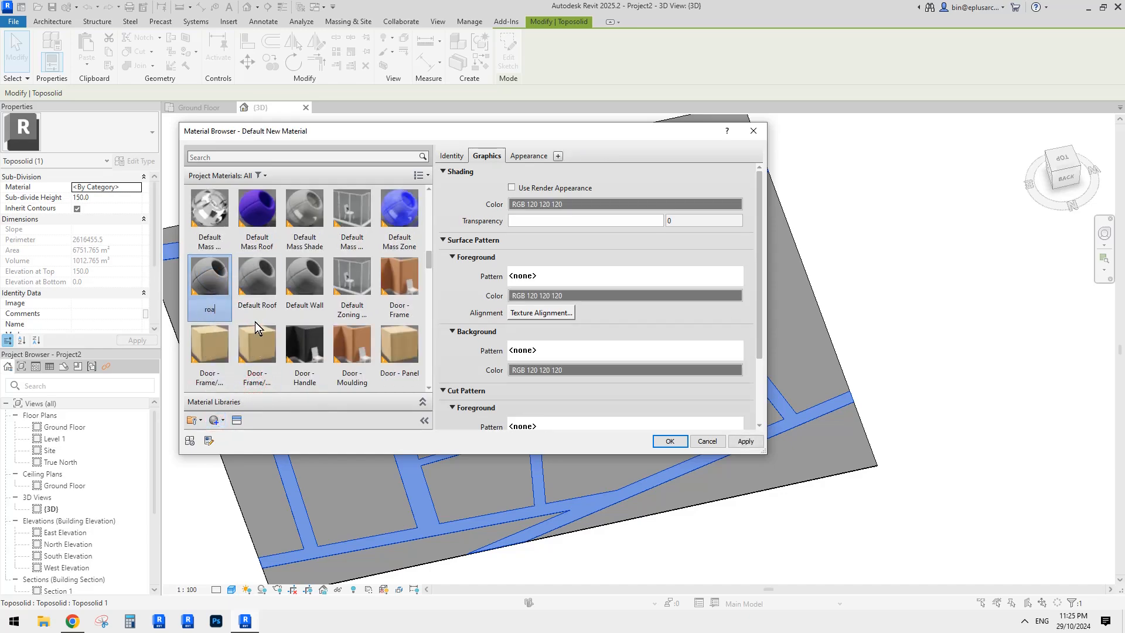
- Set the road material's appearance colour to grey RGB 128 128 128
{"action": "left_click", "coordinate": [529, 156]}
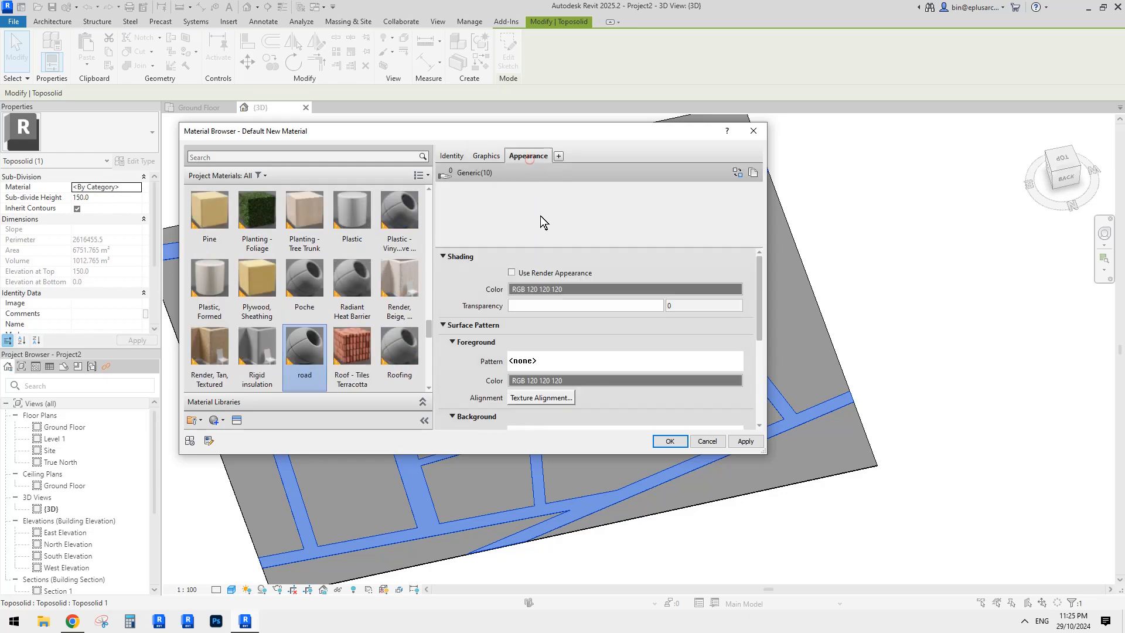
{"action": "left_click", "coordinate": [572, 287]}
{"action": "left_click", "coordinate": [427, 274]}
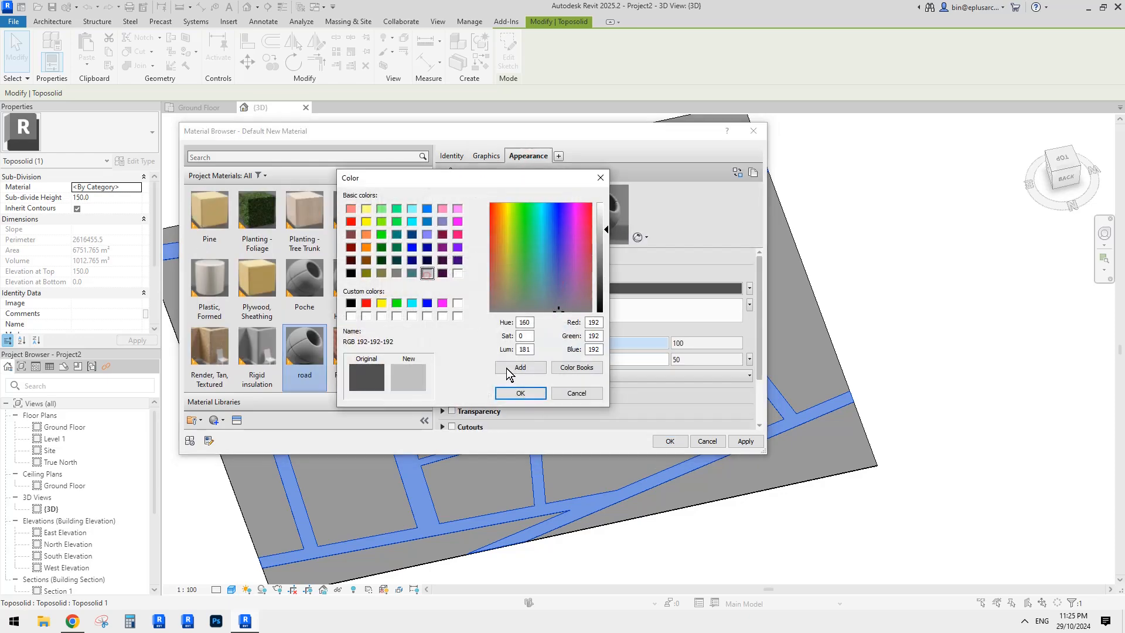
{"action": "left_click", "coordinate": [519, 393]}
{"action": "left_click", "coordinate": [604, 287]}
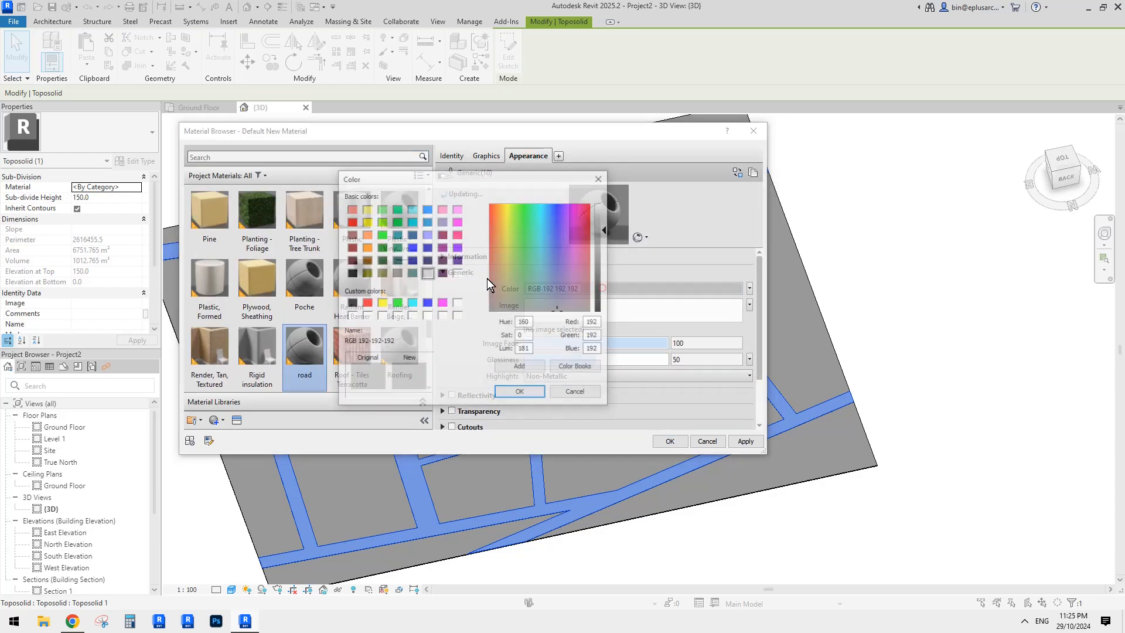
{"action": "left_click", "coordinate": [397, 273]}
{"action": "left_click", "coordinate": [519, 392]}
- Make the road material's shading use the render appearance and apply it
{"action": "left_click", "coordinate": [489, 155]}
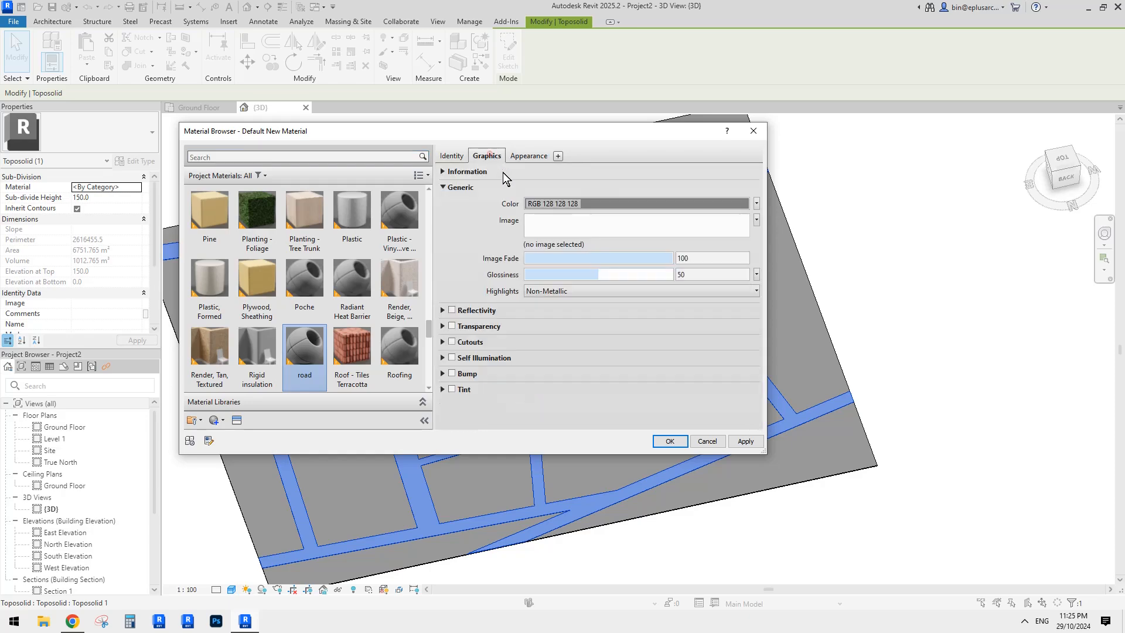
{"action": "left_click", "coordinate": [562, 188]}
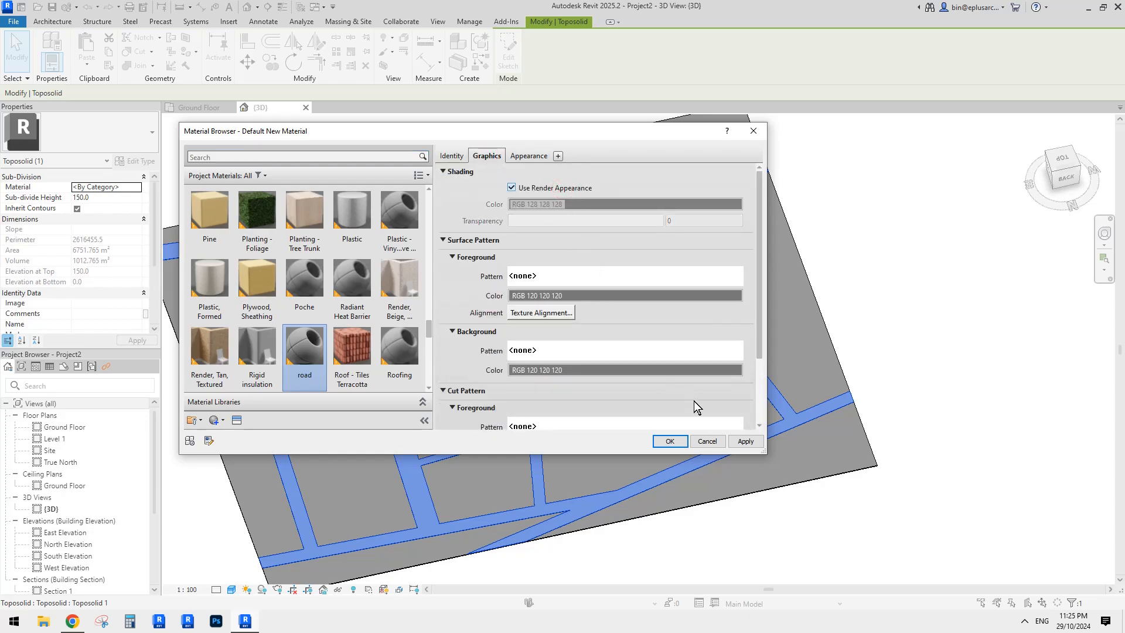
{"action": "left_click", "coordinate": [745, 440]}
{"action": "left_click", "coordinate": [669, 440]}
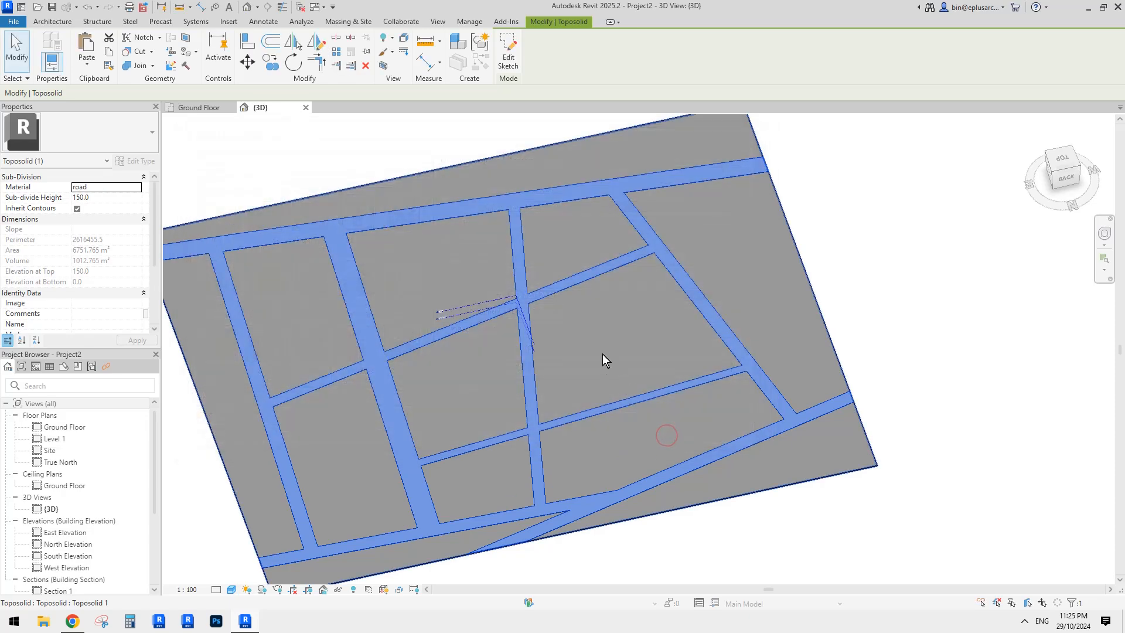
{"action": "scroll", "coordinate": [603, 354], "scroll_direction": "down", "scroll_amount": 1}
{"action": "middle_click_drag", "start_coordinate": [554, 385], "coordinate": [594, 361]}
{"action": "key", "text": "Escape"}
{"action": "middle_click_drag", "start_coordinate": [680, 352], "coordinate": [678, 359]}
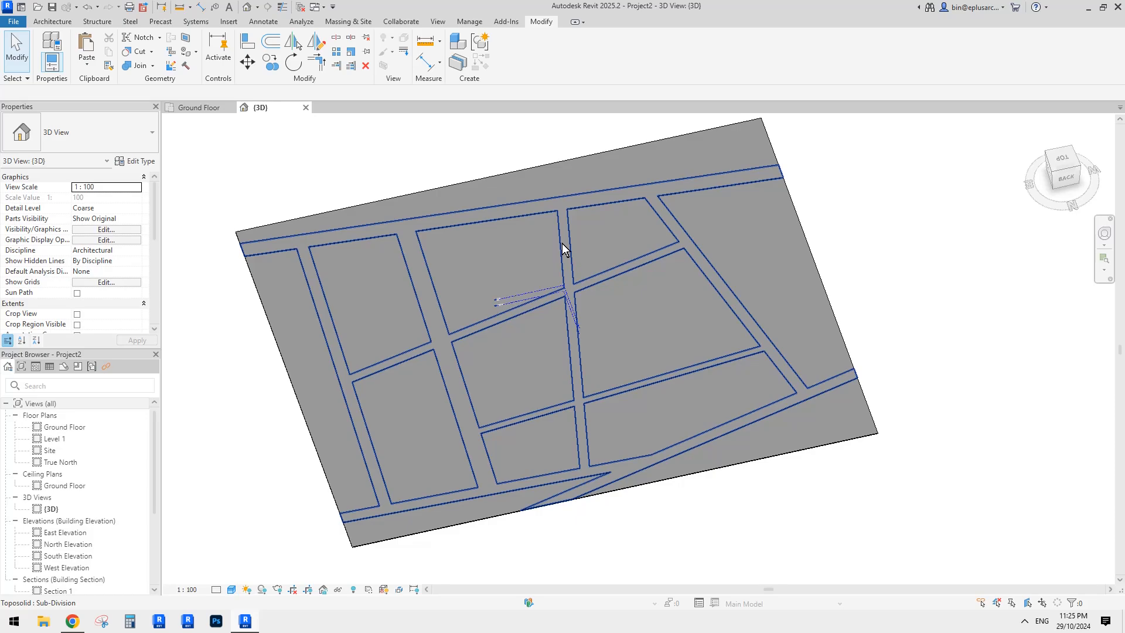
{"action": "left_click", "coordinate": [561, 244]}
{"action": "key", "text": "ctrl+c"}
{"action": "left_click", "coordinate": [82, 61]}
{"action": "left_click", "coordinate": [128, 176]}
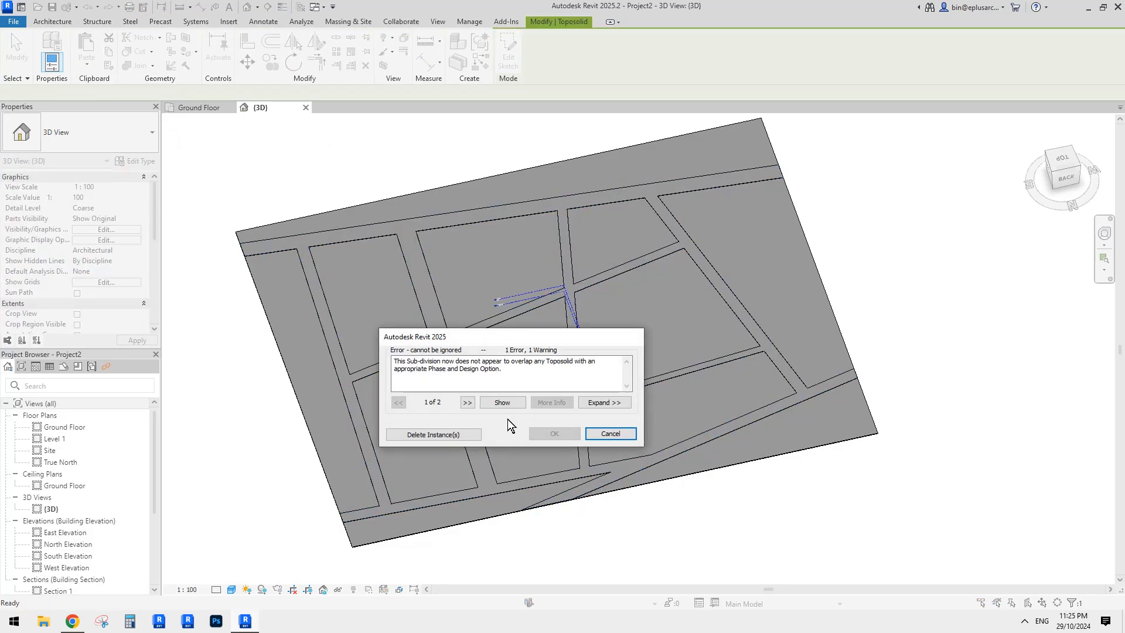
{"action": "key", "text": "Escape"}
{"action": "scroll", "coordinate": [585, 286], "scroll_direction": "down", "scroll_amount": 1}
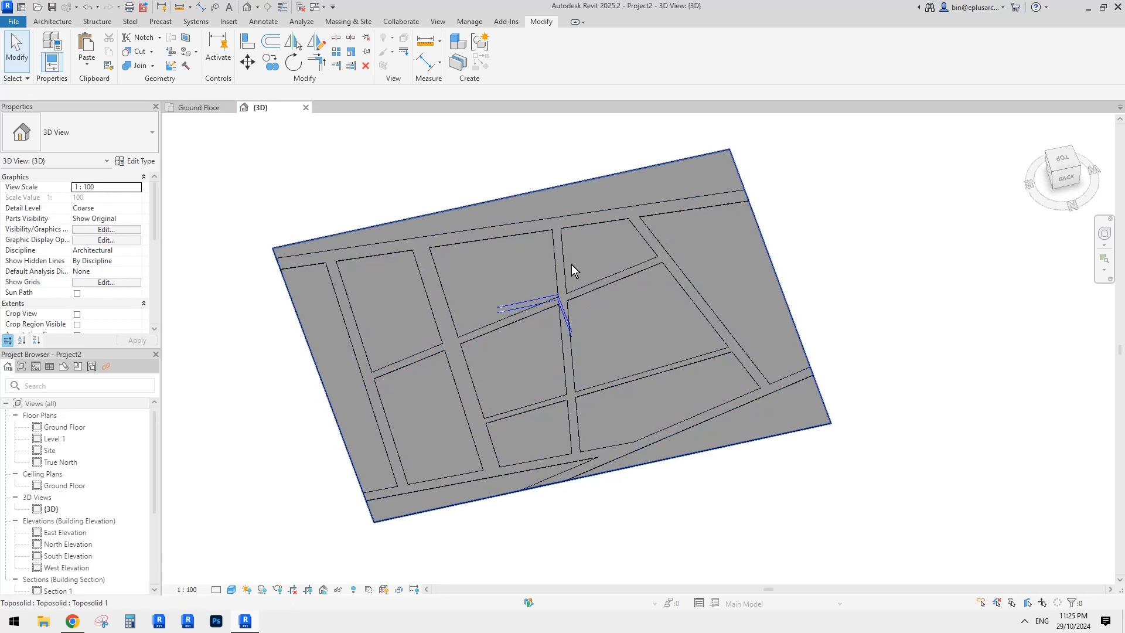
{"action": "left_click", "coordinate": [536, 230]}
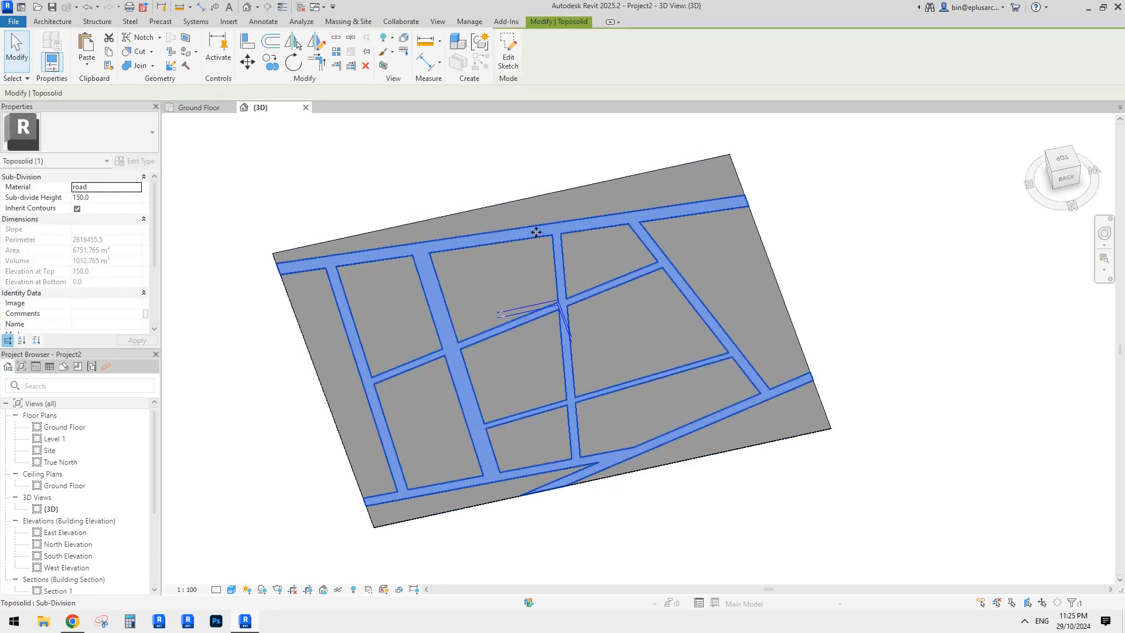
{"action": "key", "text": "Escape"}
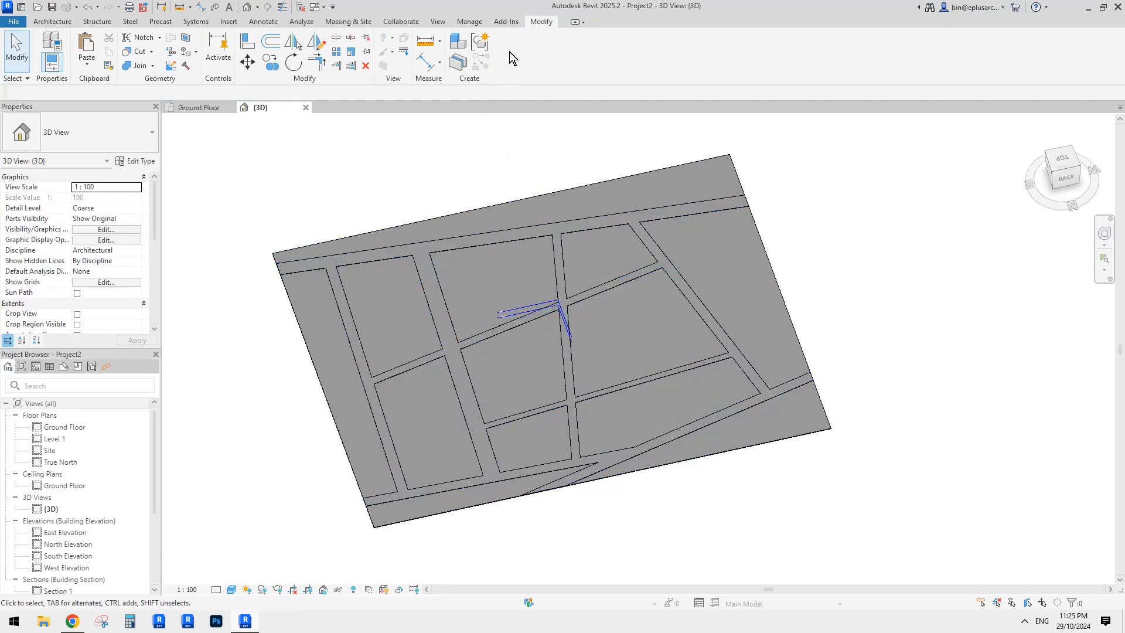
{"action": "left_click", "coordinate": [603, 195]}
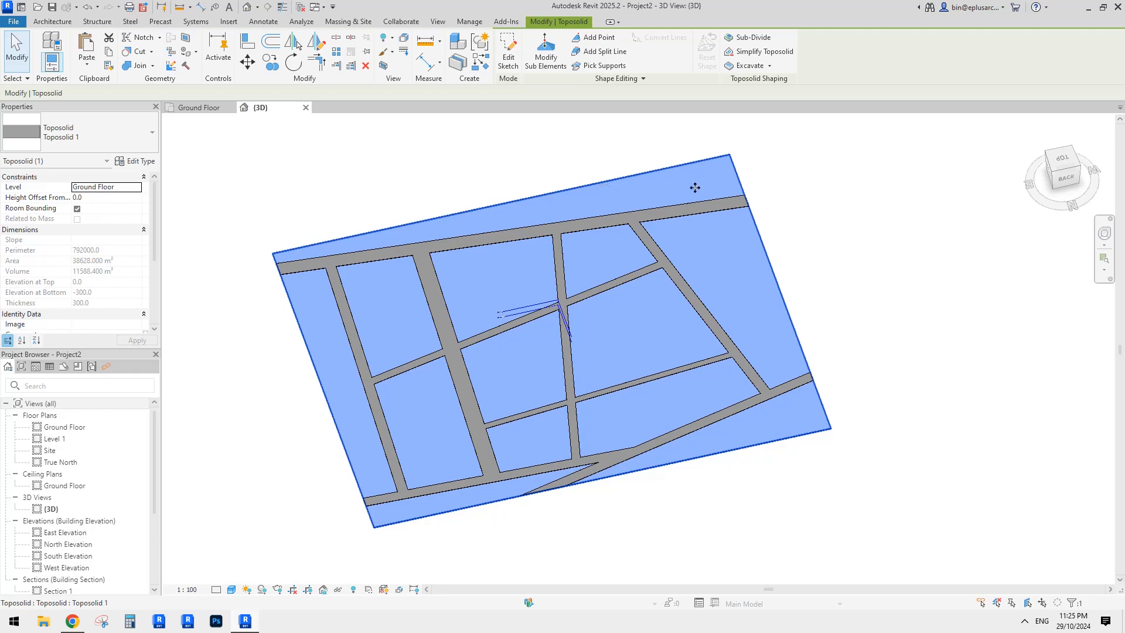
- Start a toposolid sub-division and pick the first four parcel outline loops
{"action": "left_click", "coordinate": [744, 39]}
{"action": "left_click", "coordinate": [617, 65]}
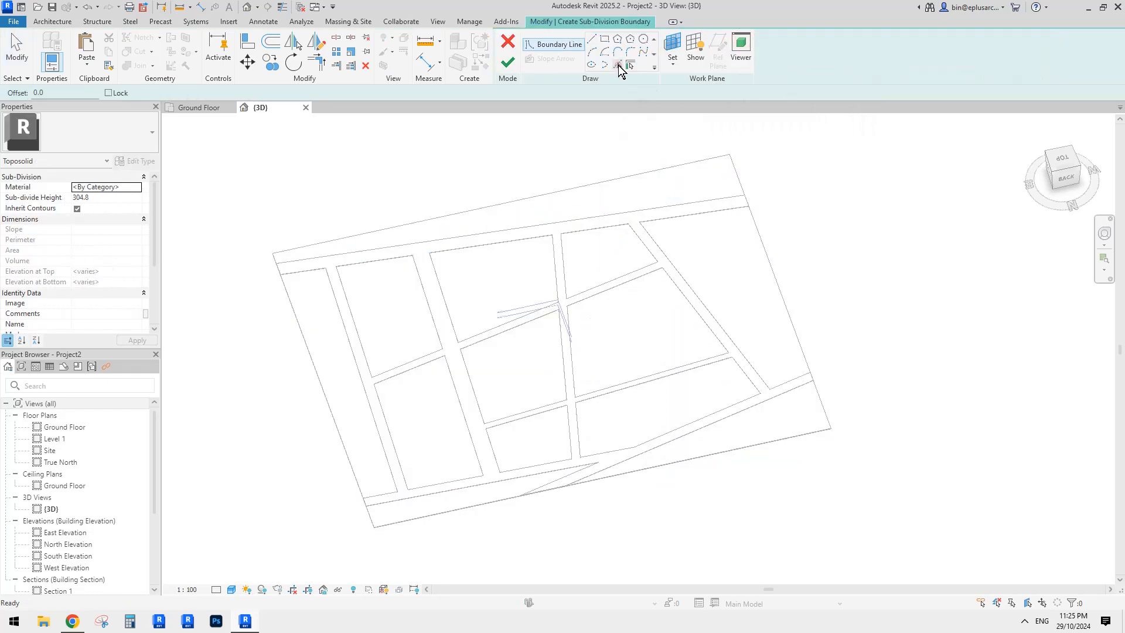
{"action": "key", "text": "Tab"}
{"action": "left_click", "coordinate": [511, 241]}
{"action": "key", "text": "Tab"}
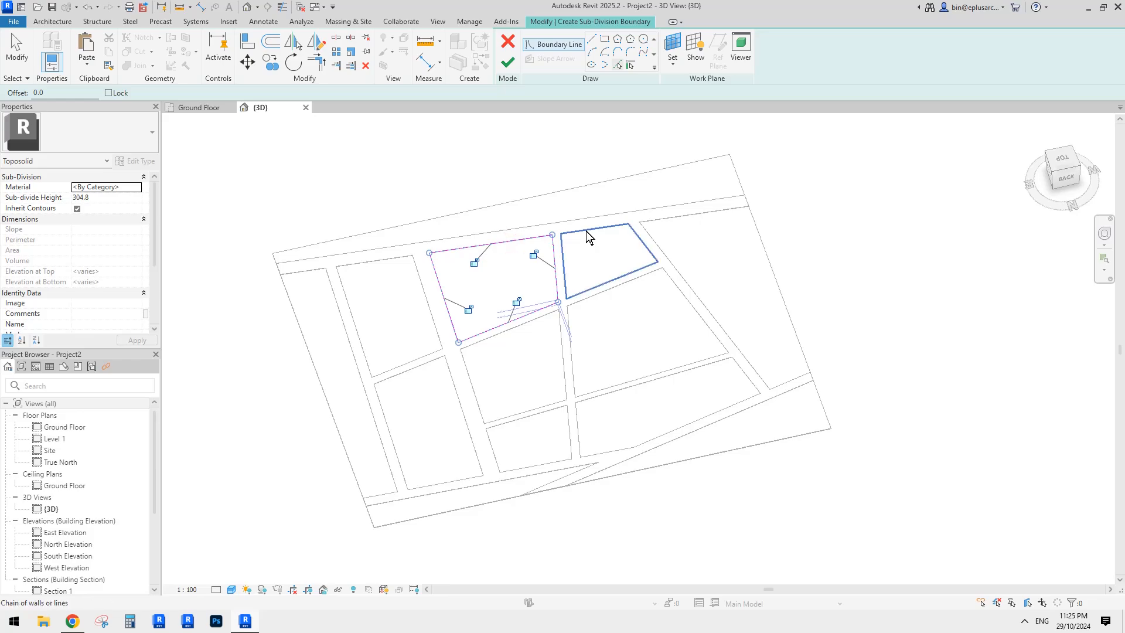
{"action": "left_click", "coordinate": [589, 237]}
{"action": "key", "text": "Tab"}
{"action": "left_click", "coordinate": [651, 274]}
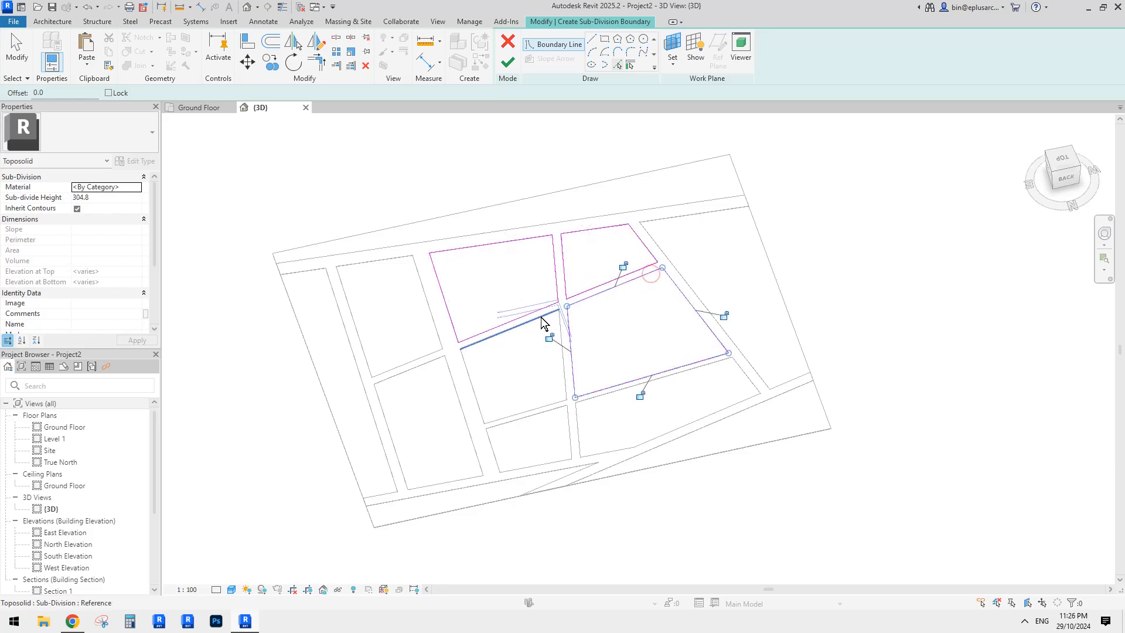
{"action": "key", "text": "Tab"}
{"action": "left_click", "coordinate": [543, 323]}
- Pick the remaining four parcel loops: left, lower-left, small and long bottom-right
{"action": "key", "text": "Tab"}
{"action": "left_click", "coordinate": [426, 349]}
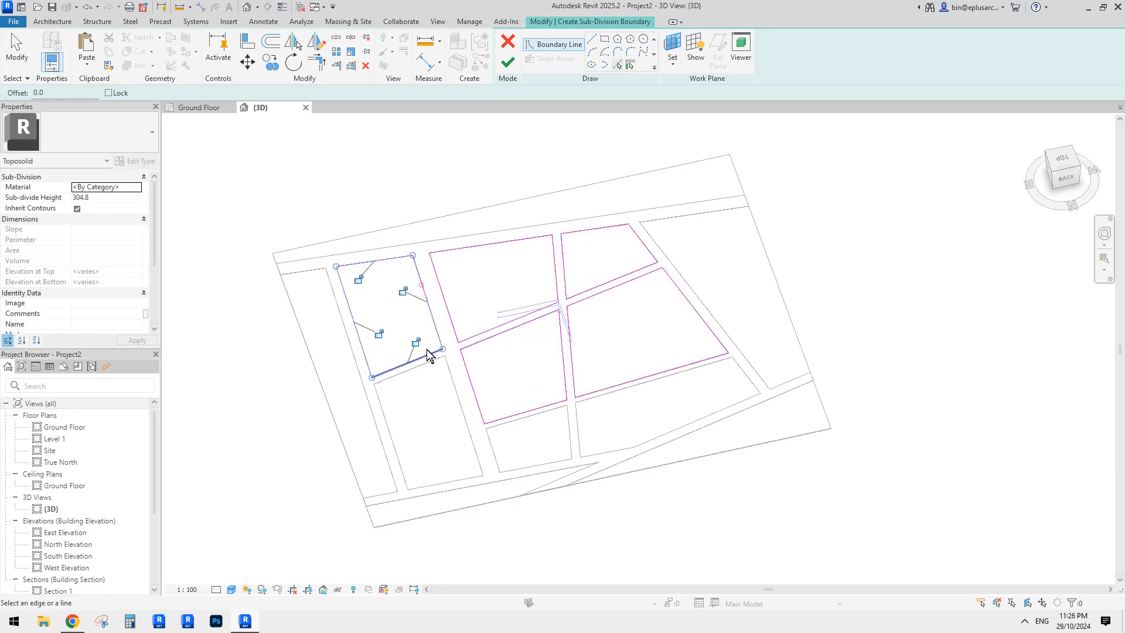
{"action": "key", "text": "Tab"}
{"action": "left_click", "coordinate": [424, 362]}
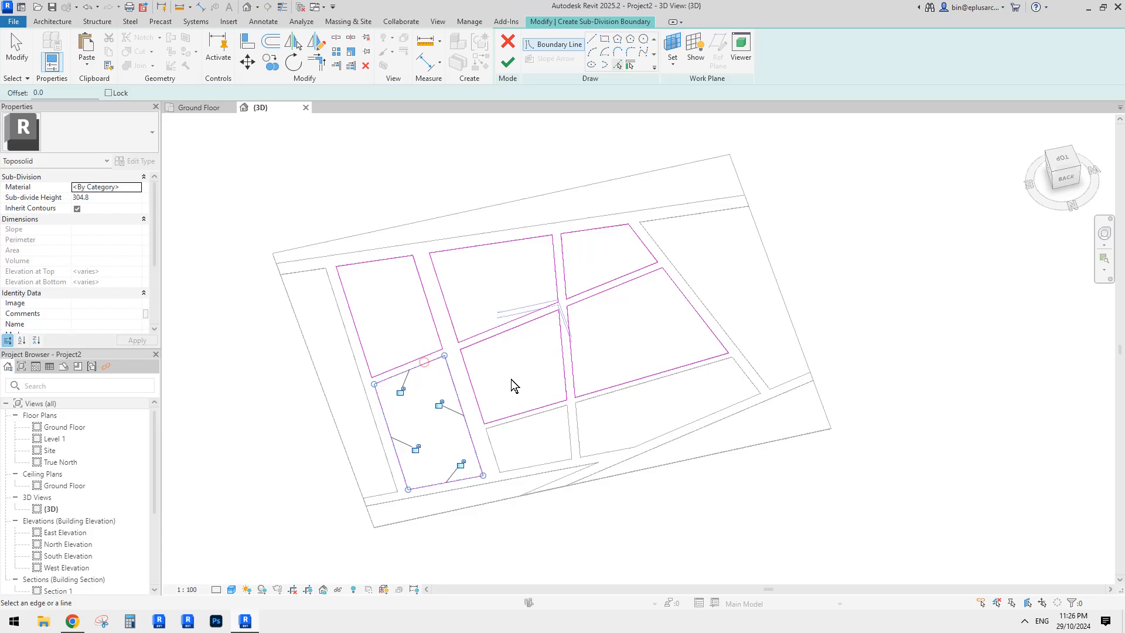
{"action": "key", "text": "Tab"}
{"action": "left_click", "coordinate": [533, 421]}
{"action": "key", "text": "Tab"}
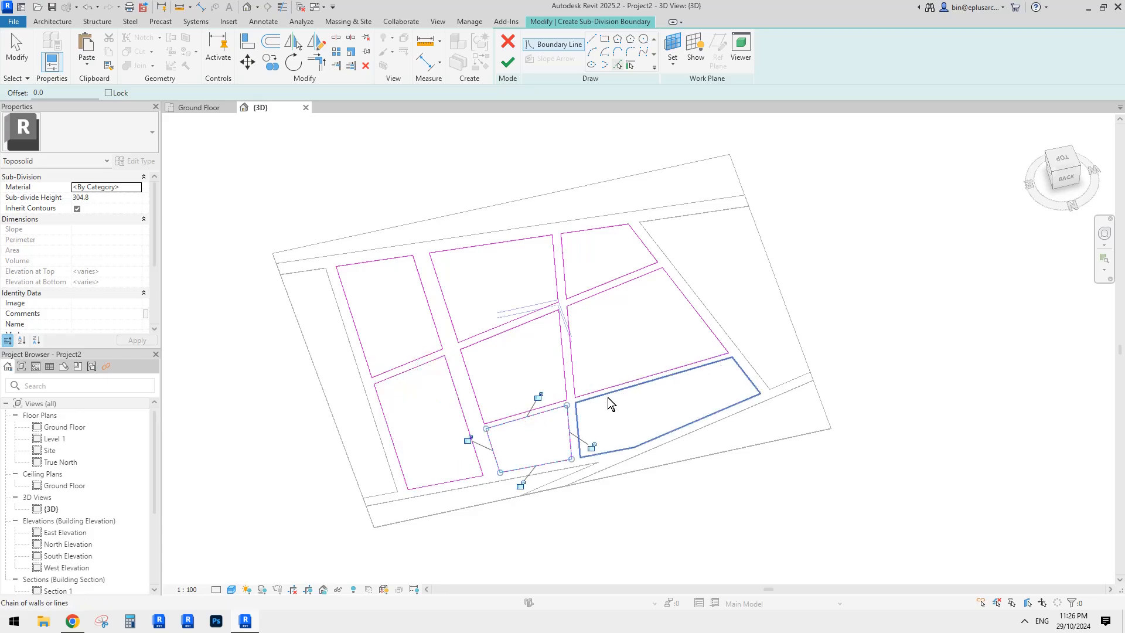
{"action": "left_click", "coordinate": [607, 397]}
- Check the sketched outlines from a top-down angle and finish the sub-division
{"action": "scroll", "coordinate": [680, 353], "scroll_direction": "down", "scroll_amount": 1}
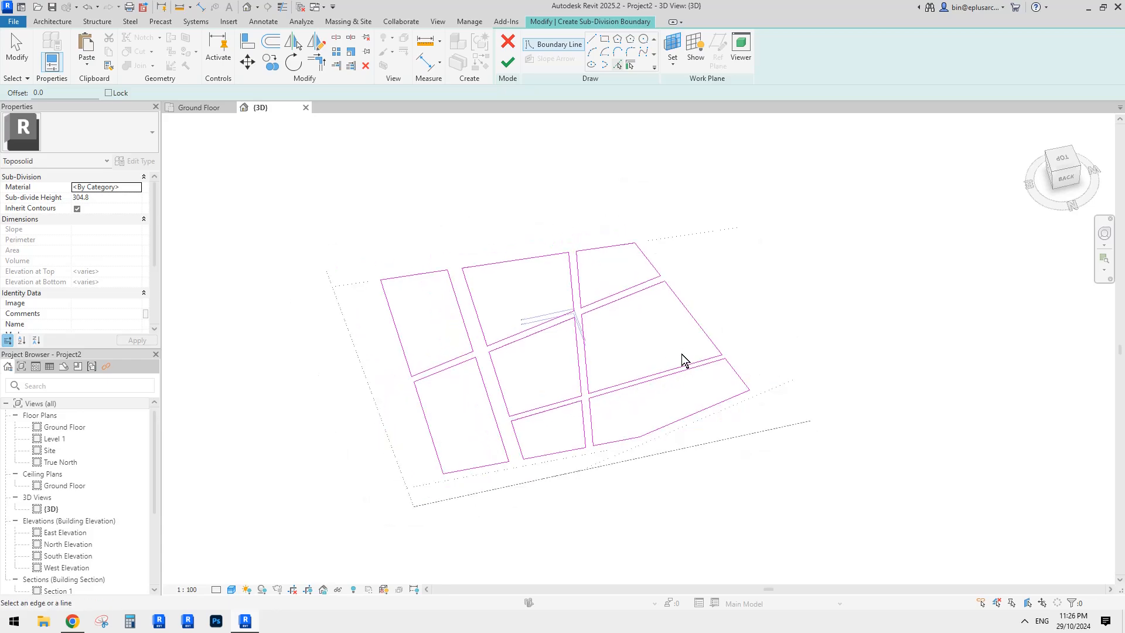
{"action": "middle_click_drag", "start_coordinate": [681, 354], "coordinate": [671, 375], "text": "shift"}
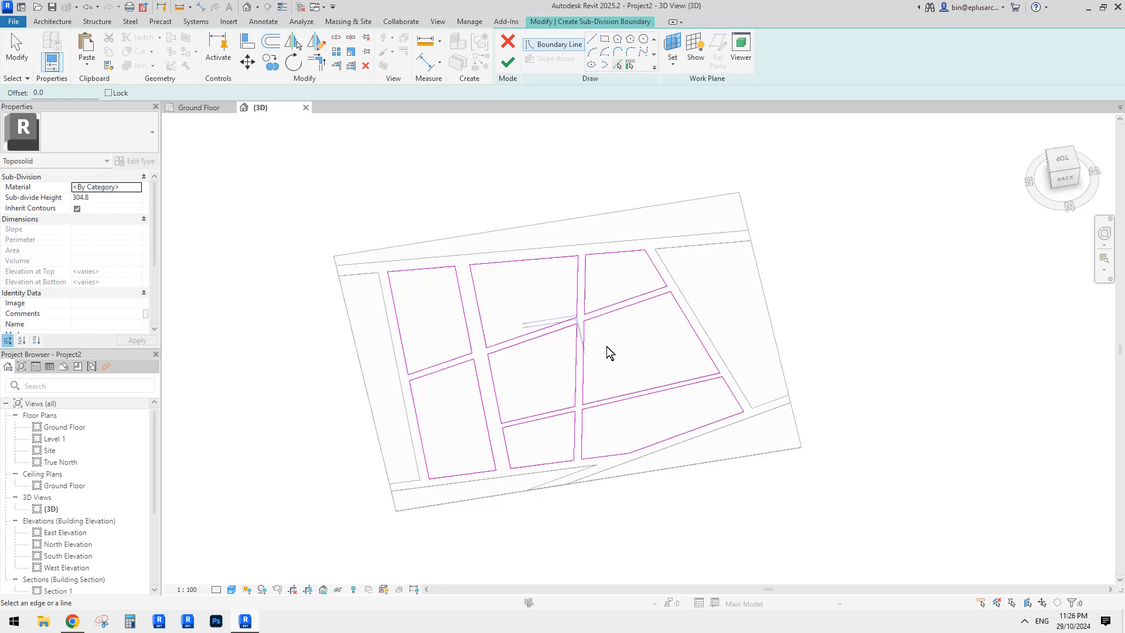
{"action": "middle_click_drag", "start_coordinate": [607, 346], "coordinate": [571, 379], "text": "shift"}
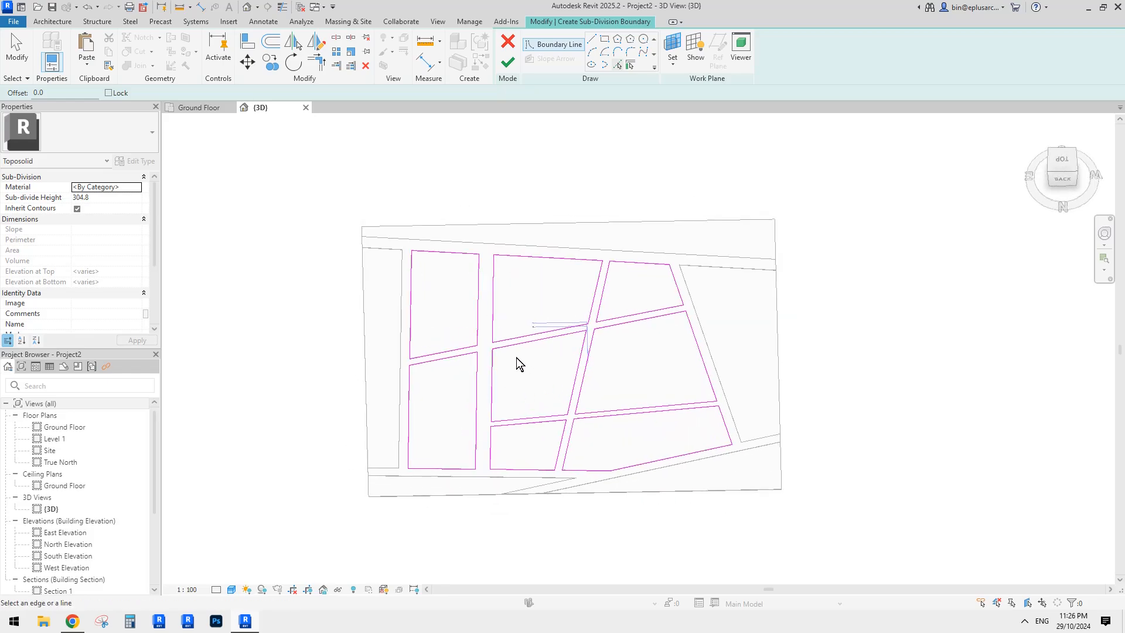
{"action": "left_click", "coordinate": [507, 61]}
{"action": "middle_click_drag", "start_coordinate": [592, 189], "coordinate": [703, 303], "text": "shift"}
{"action": "key", "text": "Escape"}
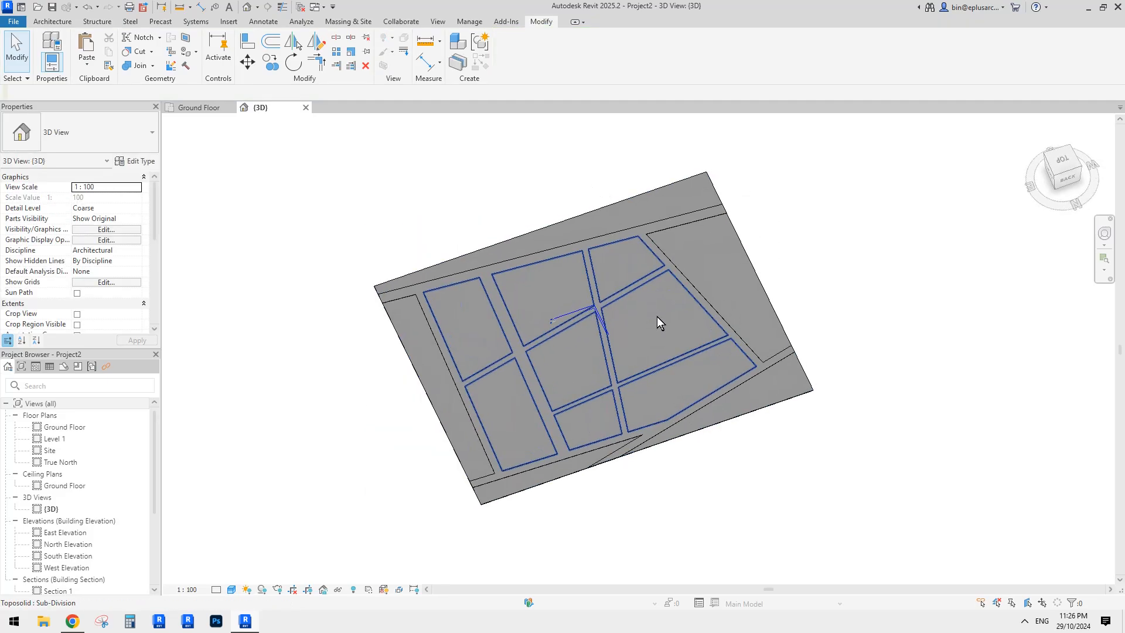
- Inspect the parcel sub-division, road sub-division and base toposolid around the site
{"action": "left_click", "coordinate": [630, 318]}
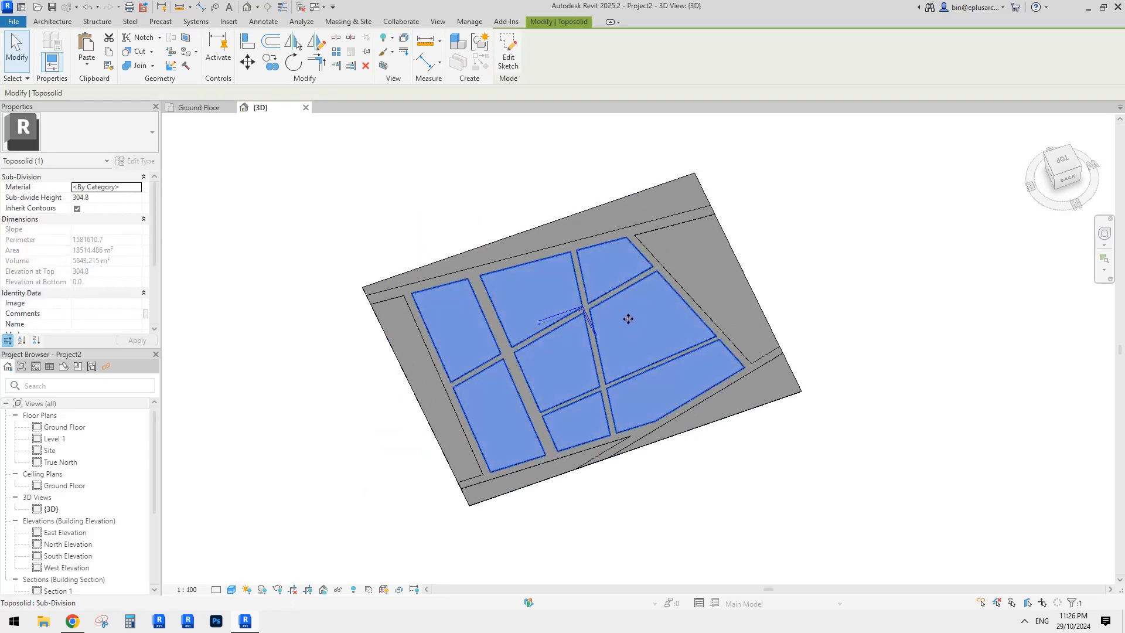
{"action": "left_click", "coordinate": [824, 279]}
{"action": "middle_click_drag", "start_coordinate": [655, 321], "coordinate": [670, 288], "text": "shift"}
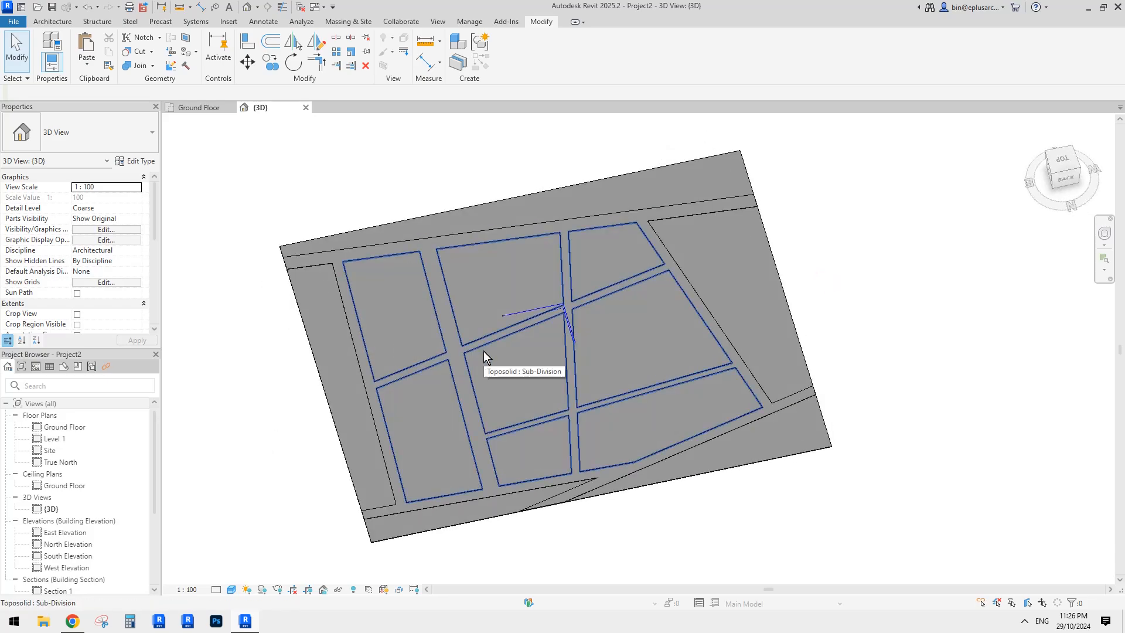
{"action": "middle_click_drag", "start_coordinate": [571, 362], "coordinate": [610, 301], "text": "shift"}
{"action": "scroll", "coordinate": [561, 315], "scroll_direction": "up", "scroll_amount": 5}
{"action": "scroll", "coordinate": [560, 310], "scroll_direction": "up", "scroll_amount": 4}
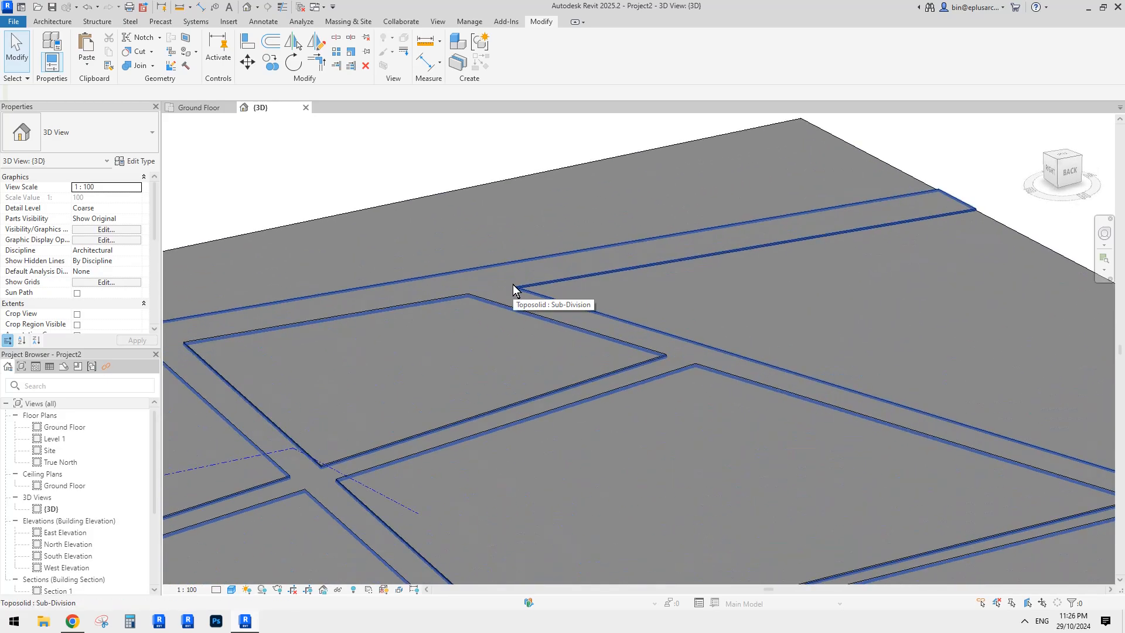
{"action": "left_click", "coordinate": [490, 298]}
{"action": "left_click", "coordinate": [475, 356]}
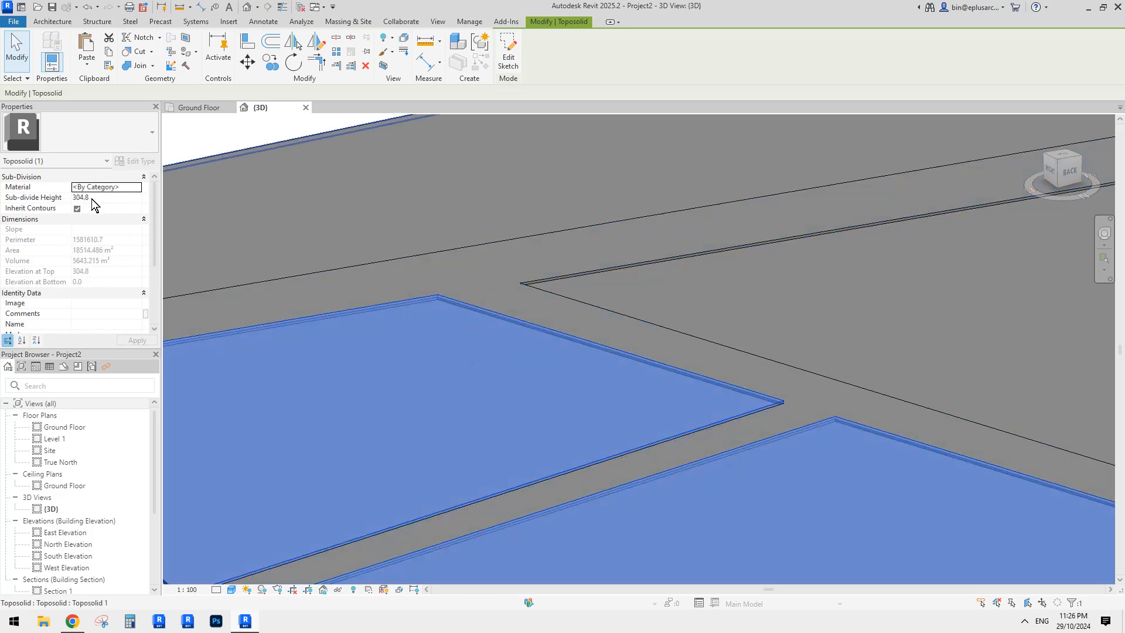
{"action": "left_click", "coordinate": [470, 283]}
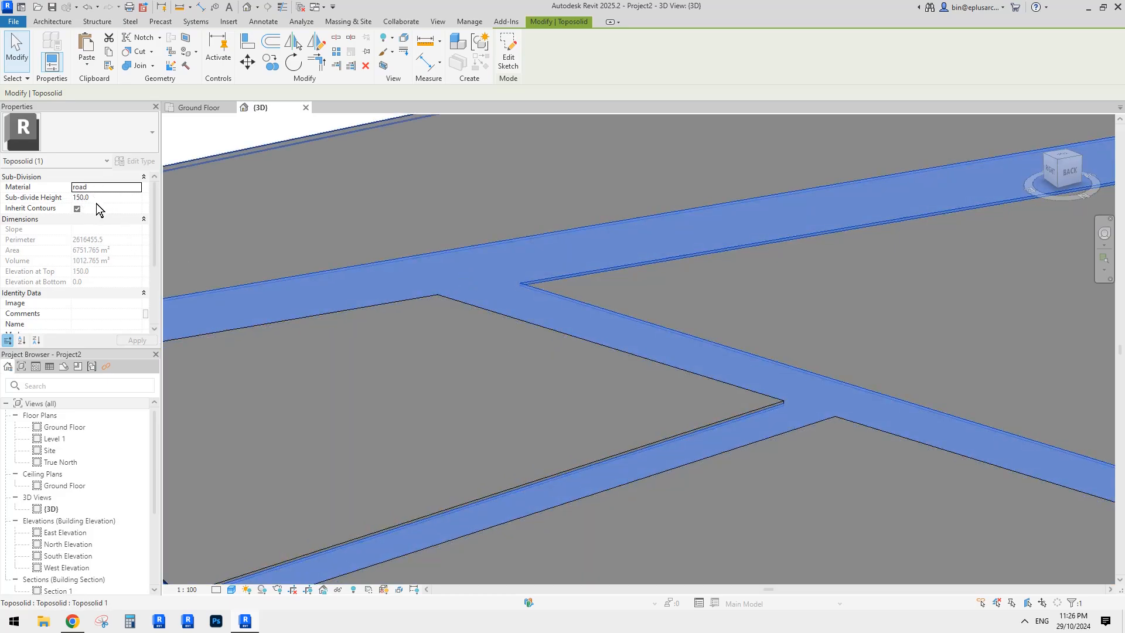
{"action": "scroll", "coordinate": [504, 308], "scroll_direction": "down", "scroll_amount": 3}
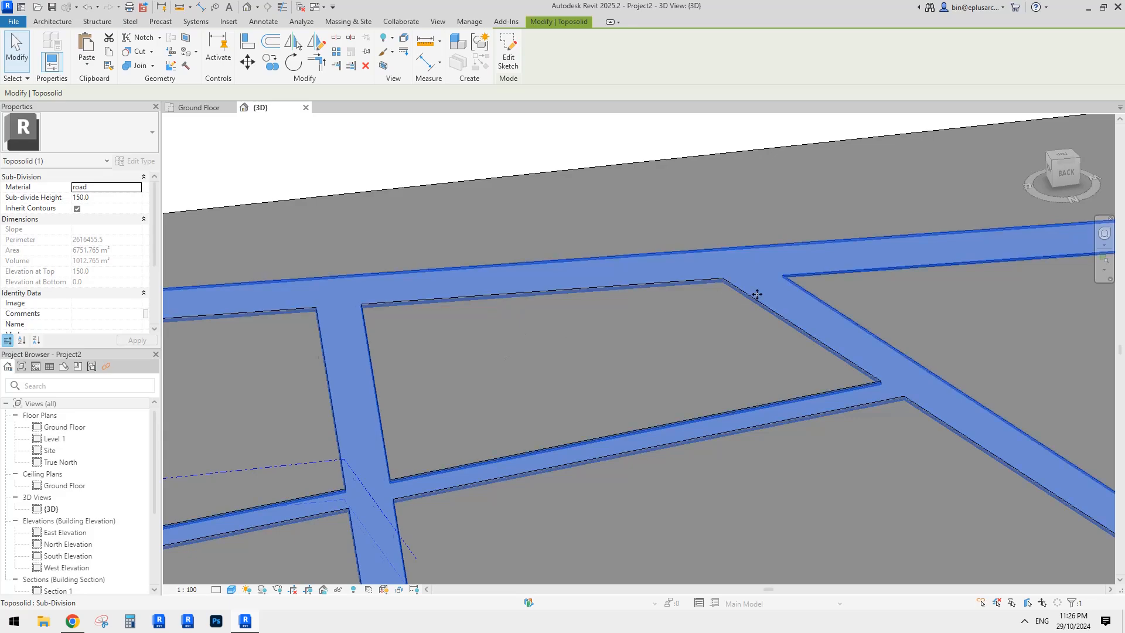
{"action": "middle_click_drag", "start_coordinate": [757, 294], "coordinate": [548, 268]}
- Set the parcel sub-division's Sub-divide Height to 300 instead of 304.8
{"action": "left_click", "coordinate": [476, 322]}
{"action": "scroll", "coordinate": [476, 323], "scroll_direction": "down", "scroll_amount": 2}
{"action": "middle_click_drag", "start_coordinate": [475, 325], "coordinate": [598, 296]}
{"action": "scroll", "coordinate": [531, 296], "scroll_direction": "up", "scroll_amount": 1}
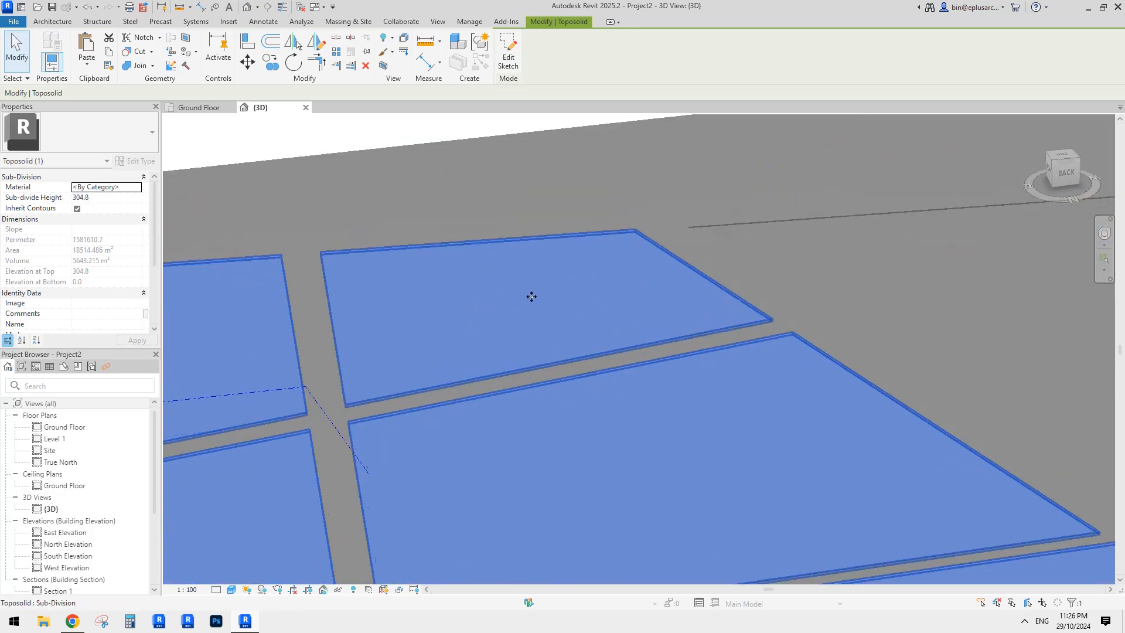
{"action": "left_click", "coordinate": [109, 199]}
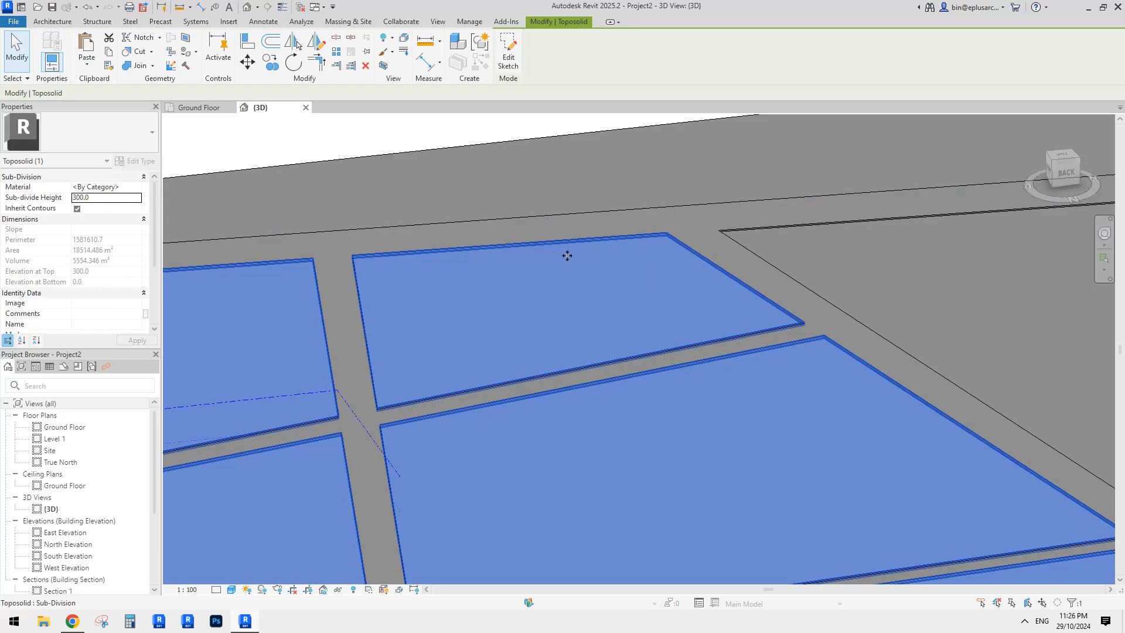
{"action": "key", "text": "Escape"}
{"action": "middle_click_drag", "start_coordinate": [481, 296], "coordinate": [540, 278]}
{"action": "left_click", "coordinate": [476, 286]}
{"action": "scroll", "coordinate": [477, 294], "scroll_direction": "down", "scroll_amount": 1}
- Try typing 'green' and 'gr' as the parcel material, both rejected as invalid
{"action": "left_click", "coordinate": [121, 186]}
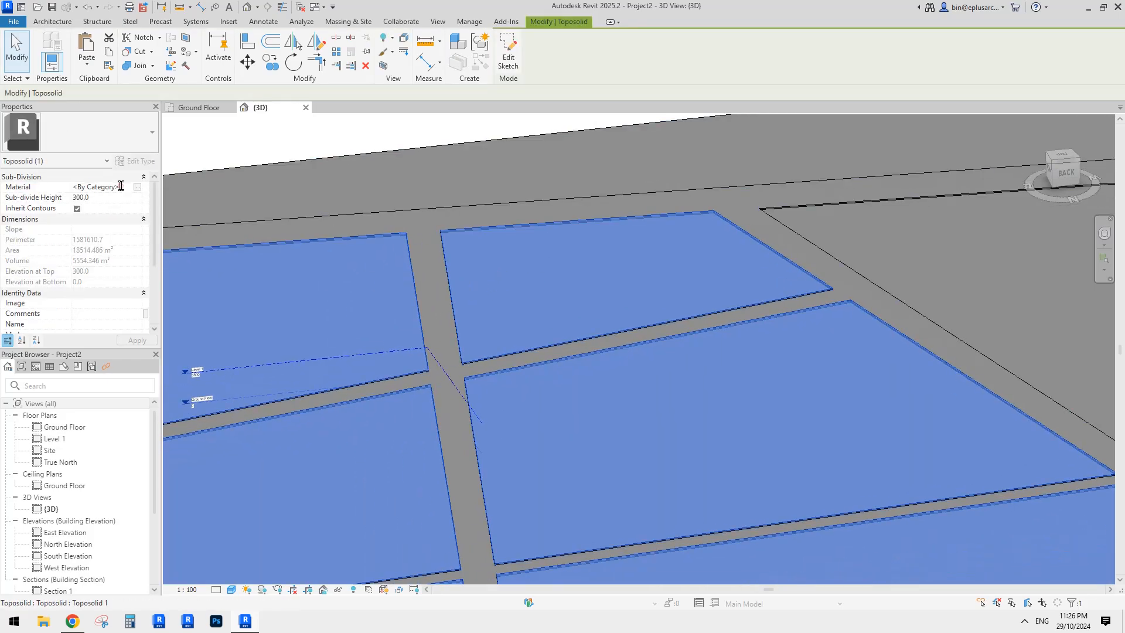
{"action": "type", "text": "green"}
{"action": "left_click", "coordinate": [635, 311]}
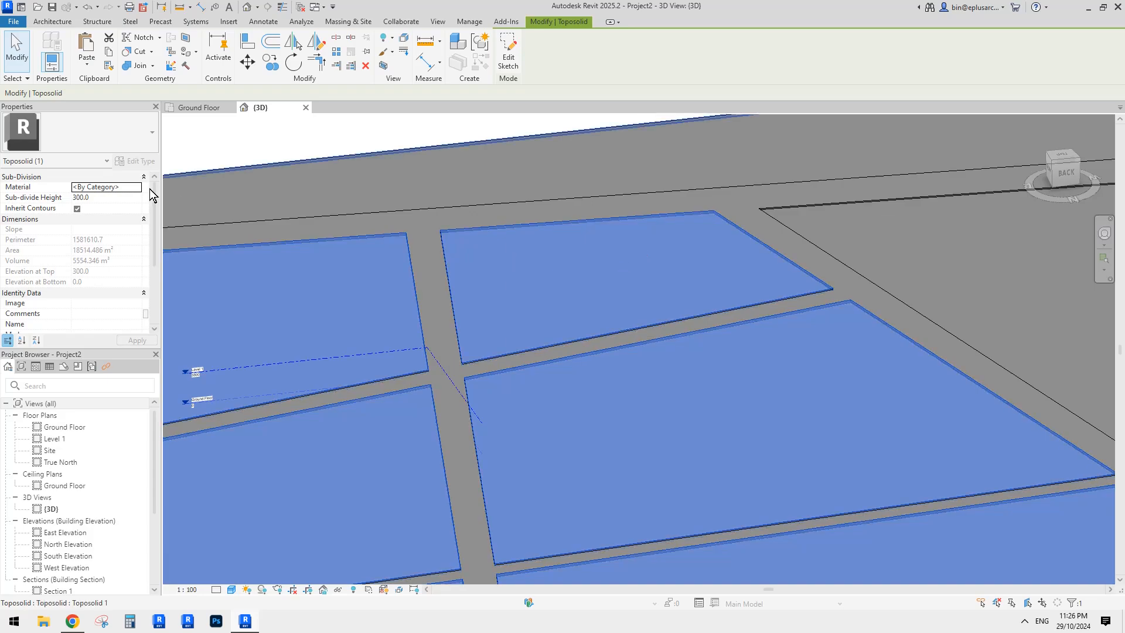
{"action": "left_click", "coordinate": [130, 191]}
{"action": "type", "text": "green"}
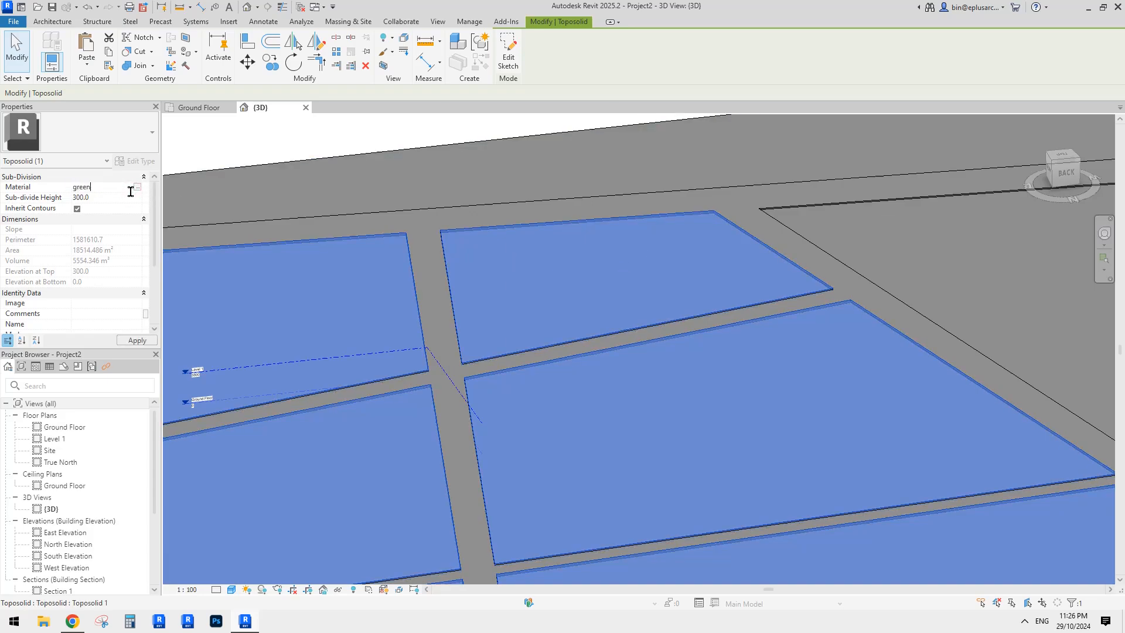
{"action": "mouse_move", "coordinate": [262, 146]}
{"action": "key", "text": "Escape"}
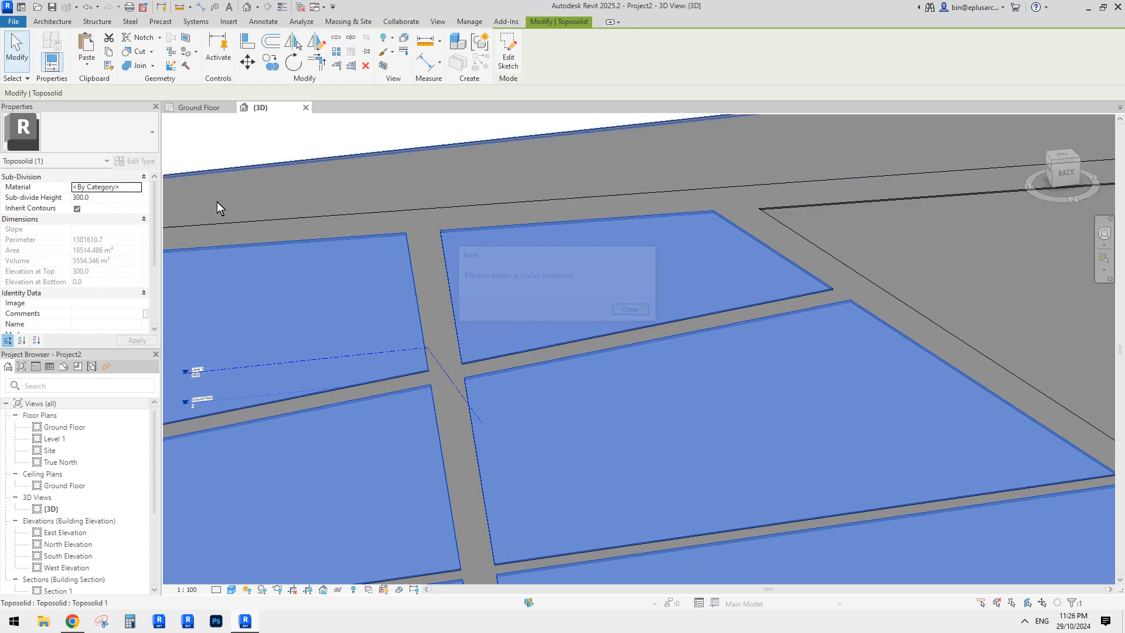
- Create a new material for the parcels in the Material Browser and name it 'green'
{"action": "left_click", "coordinate": [132, 188]}
{"action": "left_click", "coordinate": [137, 187]}
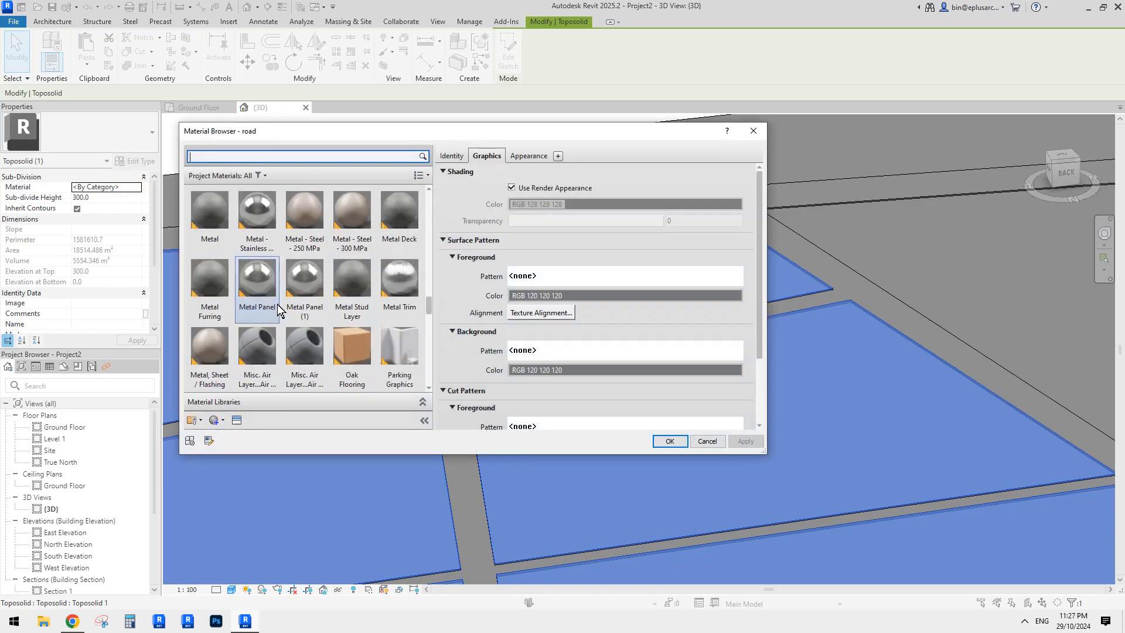
{"action": "left_click", "coordinate": [216, 420]}
{"action": "left_click", "coordinate": [237, 392]}
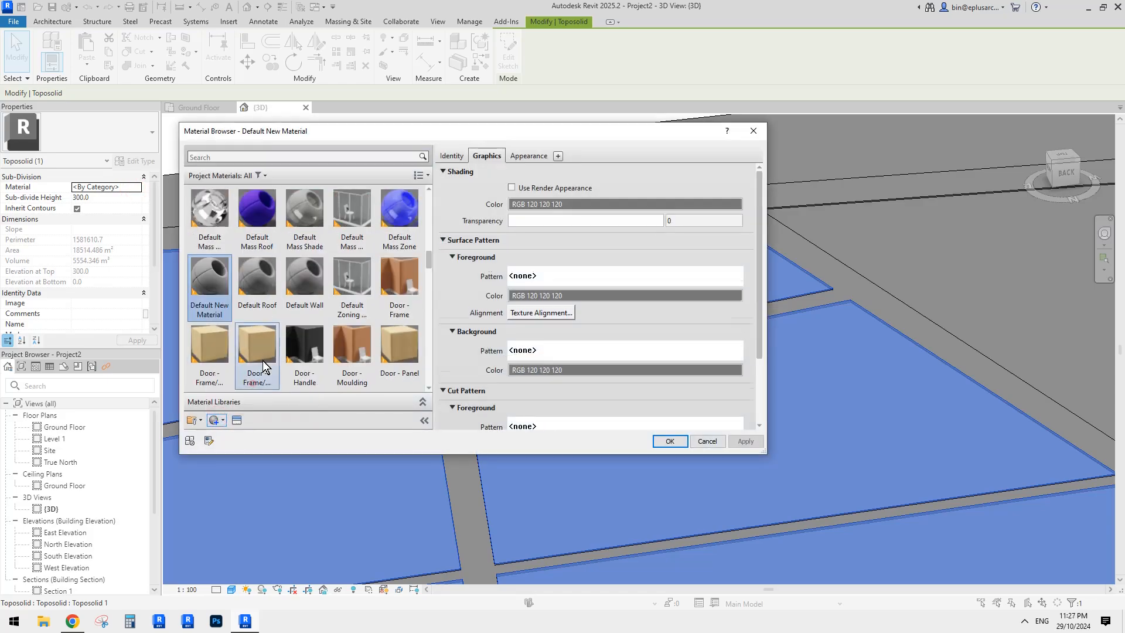
{"action": "right_click", "coordinate": [216, 282]}
{"action": "left_click", "coordinate": [242, 317]}
{"action": "type", "text": "gr"}
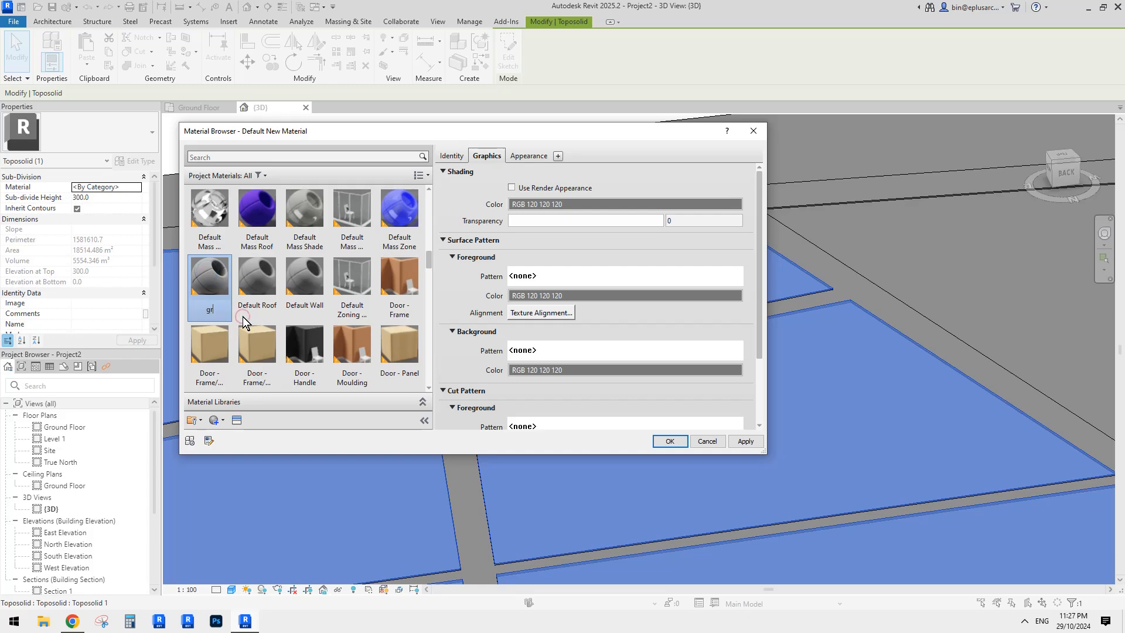
{"action": "type", "text": "een"}
{"action": "key", "text": "Return"}
{"action": "left_click", "coordinate": [255, 273]}
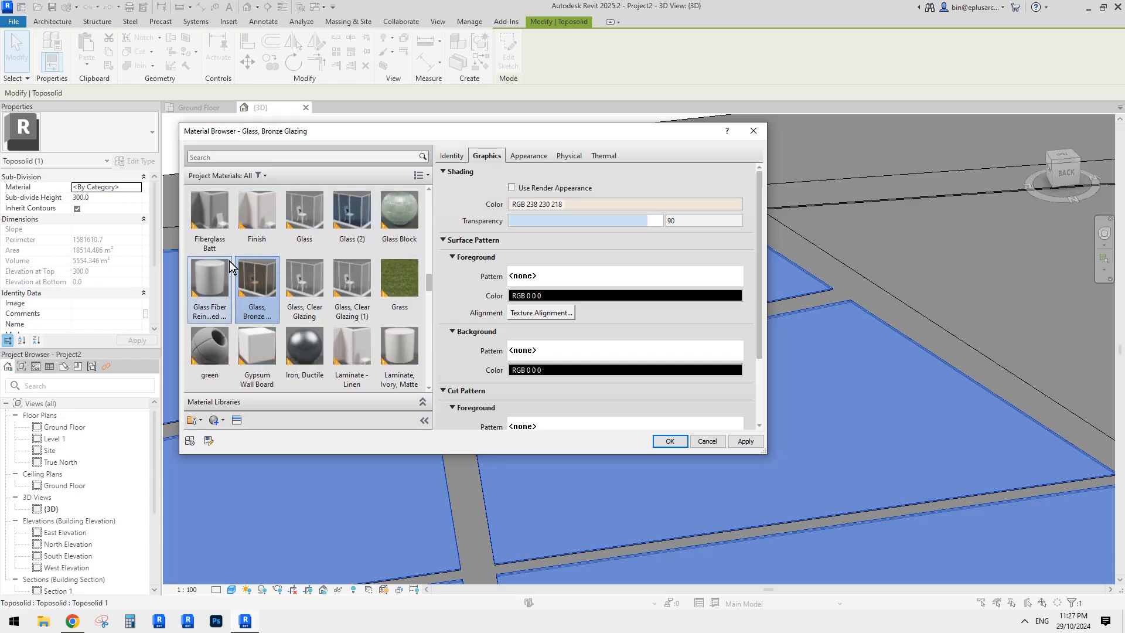
- Set the green material's appearance colour to light green RGB 183 255 111
{"action": "left_click", "coordinate": [211, 344]}
{"action": "left_click", "coordinate": [545, 156]}
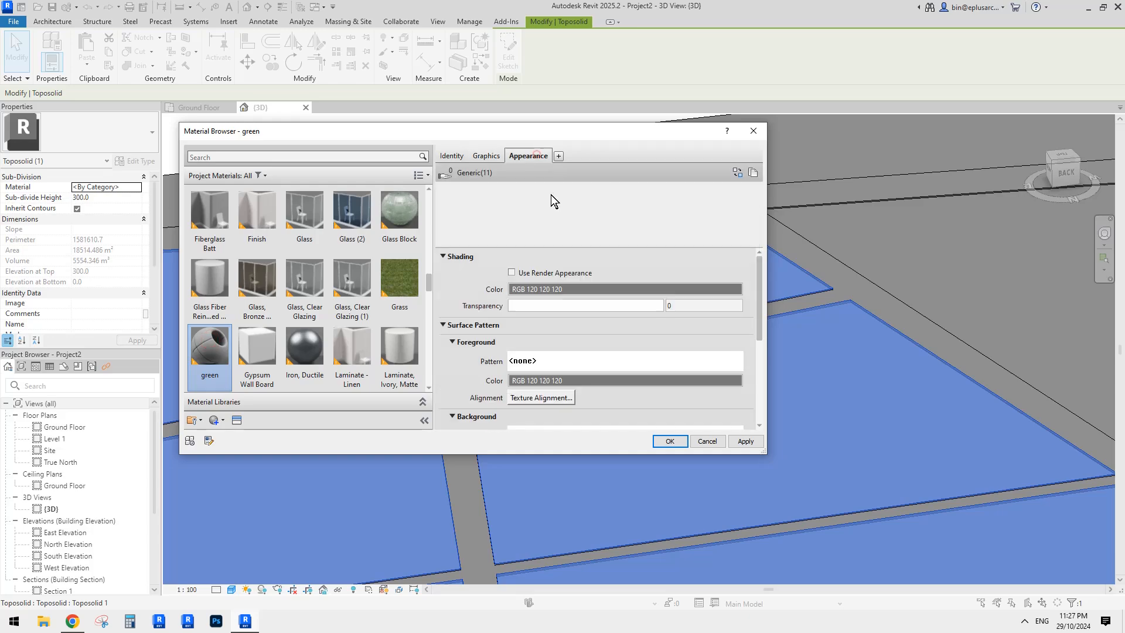
{"action": "left_click", "coordinate": [674, 287]}
{"action": "left_click", "coordinate": [382, 235]}
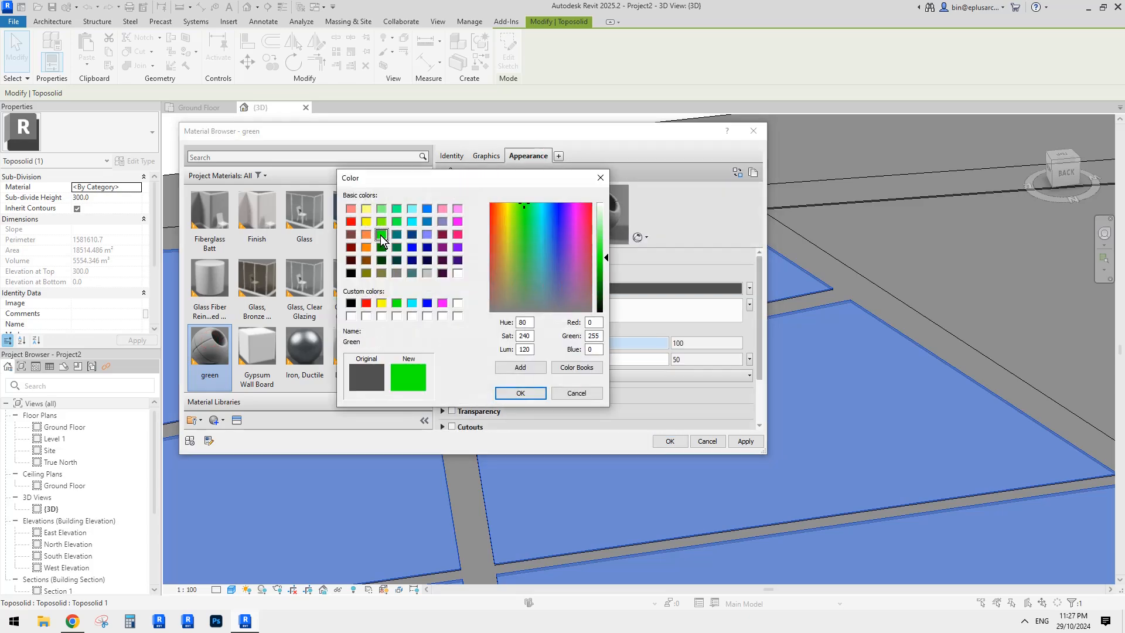
{"action": "left_click", "coordinate": [381, 221]}
{"action": "left_click", "coordinate": [602, 224]}
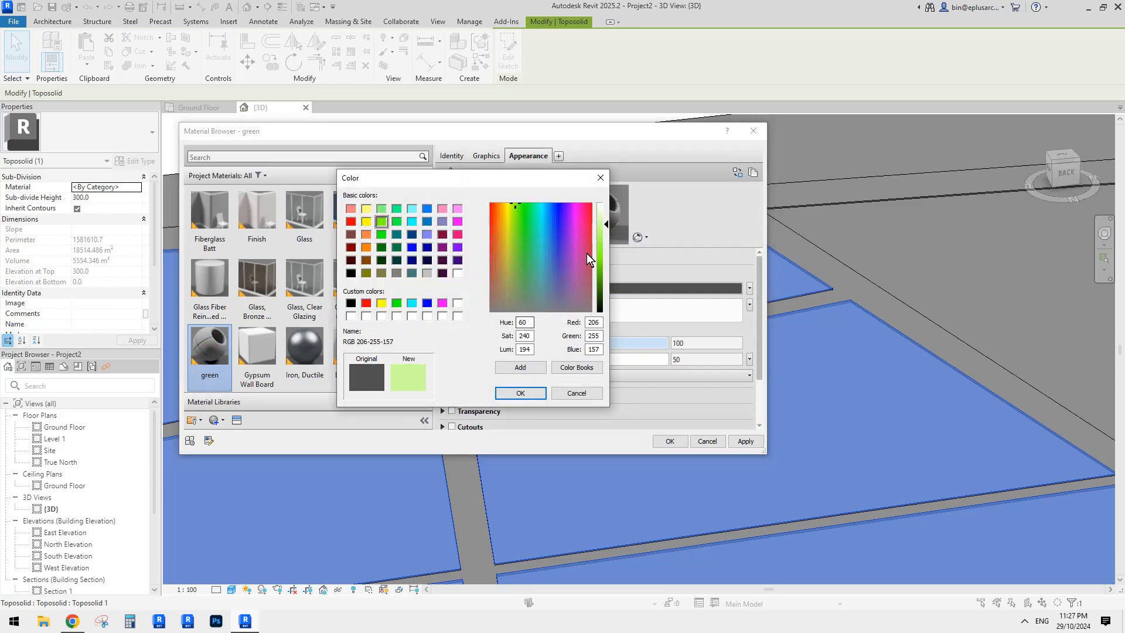
{"action": "left_click", "coordinate": [603, 234]}
{"action": "left_click", "coordinate": [520, 393]}
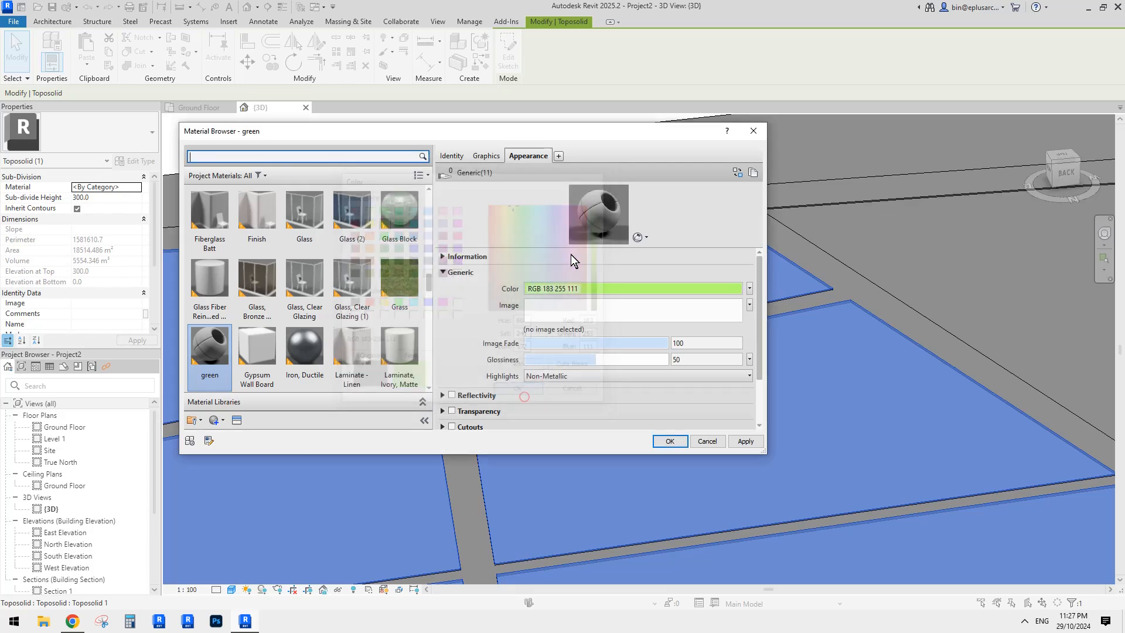
- Make green's shading use the render appearance and apply it to the plots
{"action": "left_click", "coordinate": [479, 155]}
{"action": "left_click", "coordinate": [554, 189]}
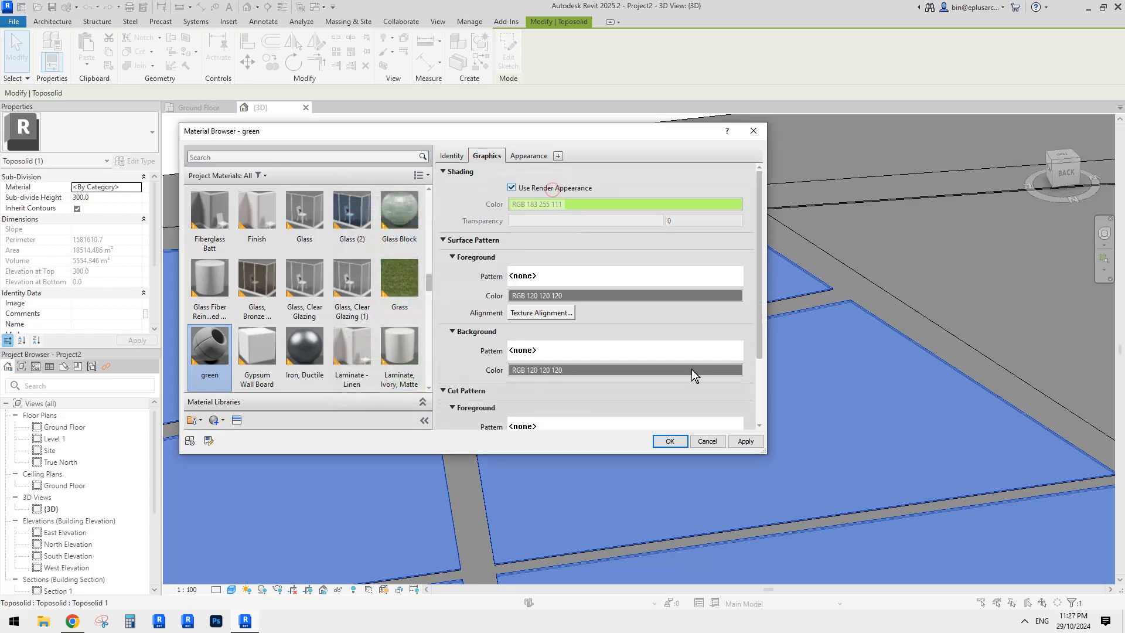
{"action": "left_click", "coordinate": [742, 442]}
{"action": "left_click", "coordinate": [670, 441]}
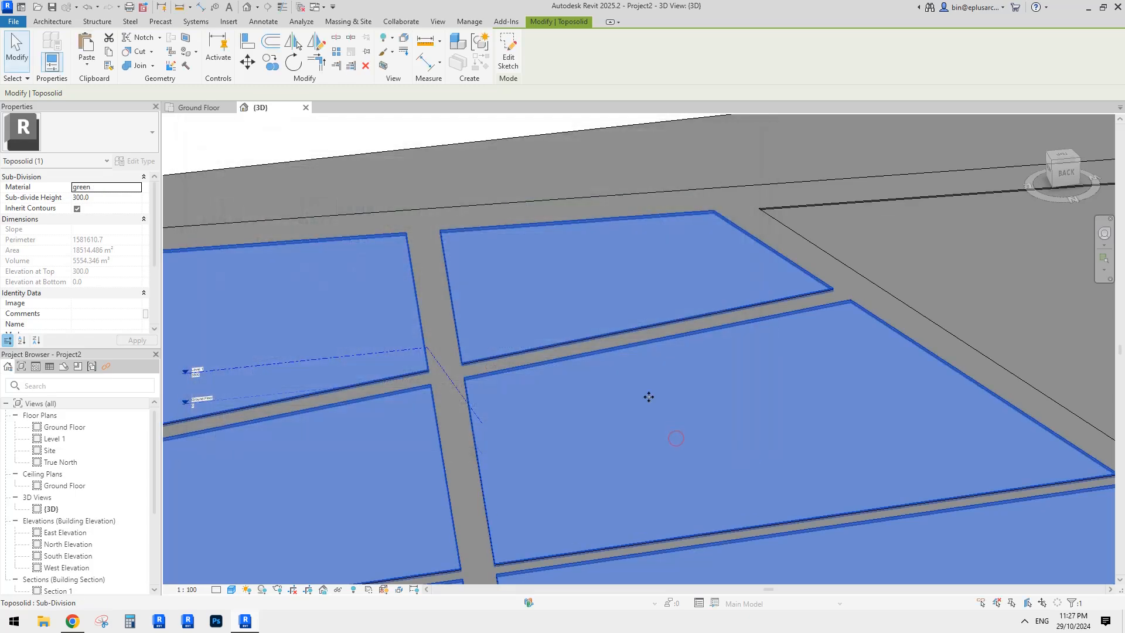
- Deselect to view the green plots, orbit the site, and reselect the plot sub-divisions
{"action": "scroll", "coordinate": [551, 311], "scroll_direction": "down", "scroll_amount": 2}
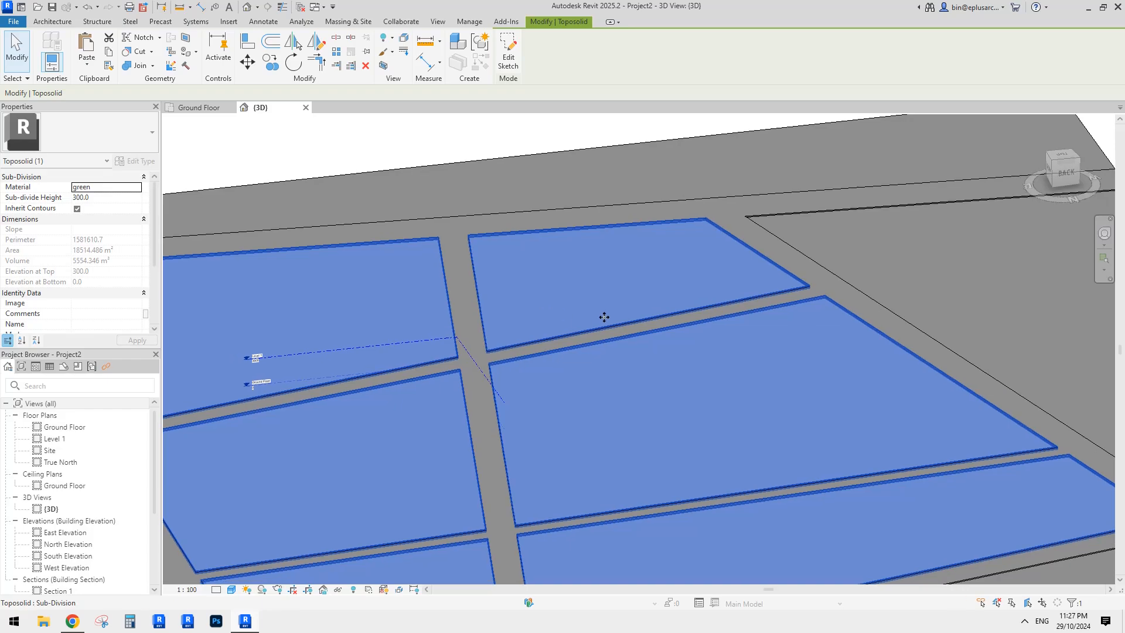
{"action": "key", "text": "Escape"}
{"action": "scroll", "coordinate": [598, 310], "scroll_direction": "down", "scroll_amount": 4}
{"action": "middle_click_drag", "start_coordinate": [601, 319], "coordinate": [680, 361], "text": "shift"}
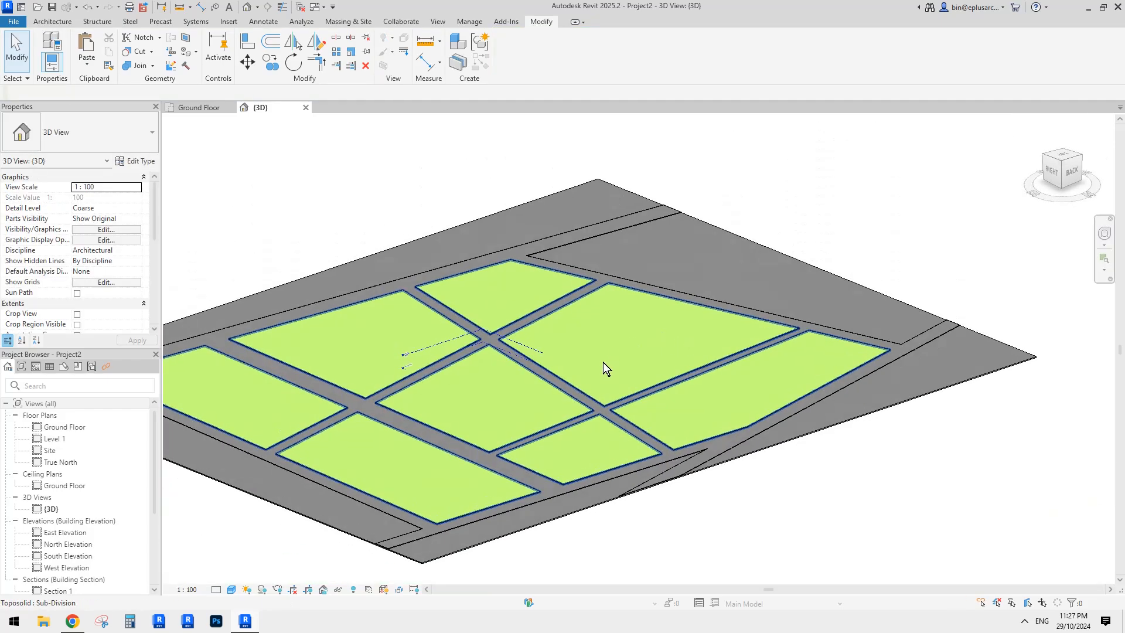
{"action": "scroll", "coordinate": [604, 363], "scroll_direction": "down", "scroll_amount": 1}
{"action": "middle_click_drag", "start_coordinate": [615, 371], "coordinate": [684, 386]}
{"action": "left_click", "coordinate": [536, 364]}
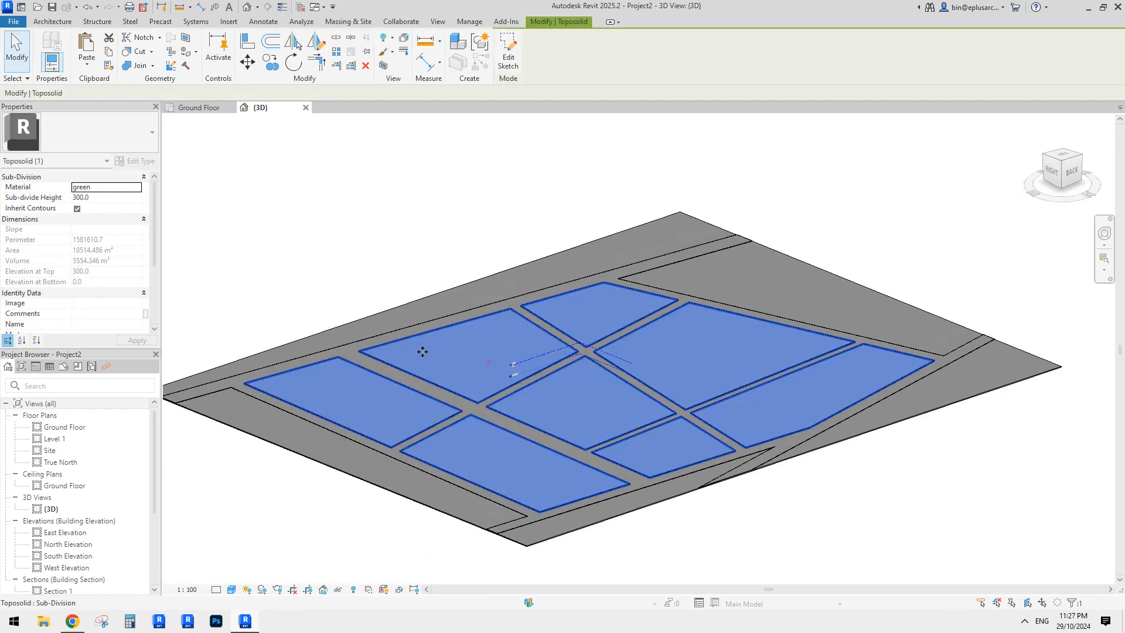
- Open the plots' green material colour and start choosing a softer green swatch
{"action": "left_click", "coordinate": [137, 188]}
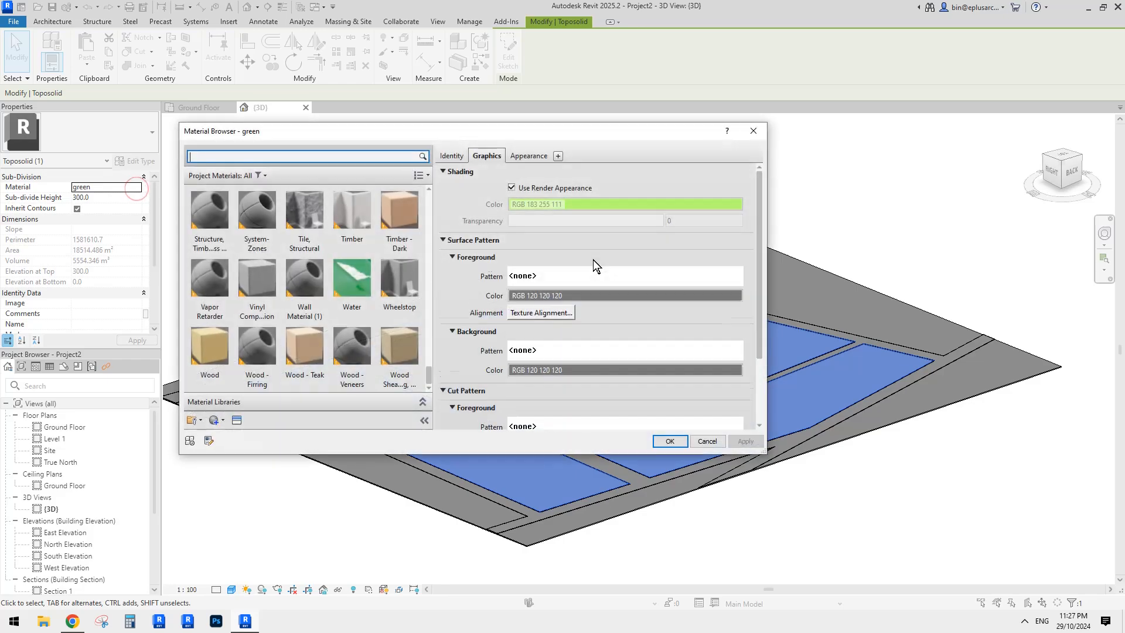
{"action": "left_click", "coordinate": [530, 156]}
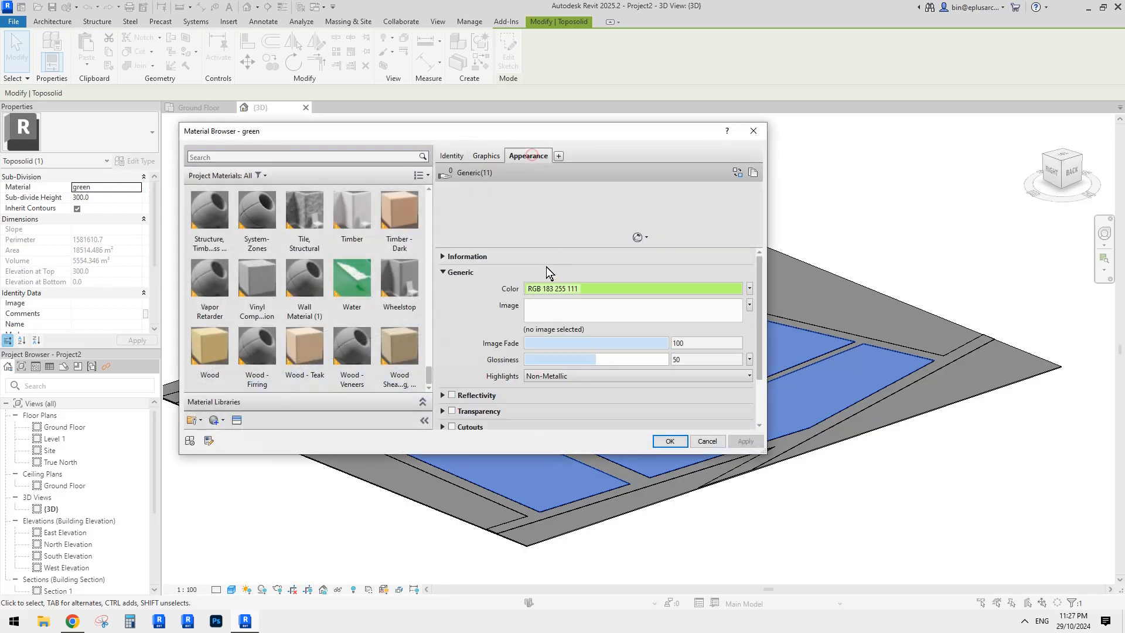
{"action": "left_click", "coordinate": [569, 288]}
{"action": "left_click", "coordinate": [381, 221]}
{"action": "left_click", "coordinate": [381, 208]}
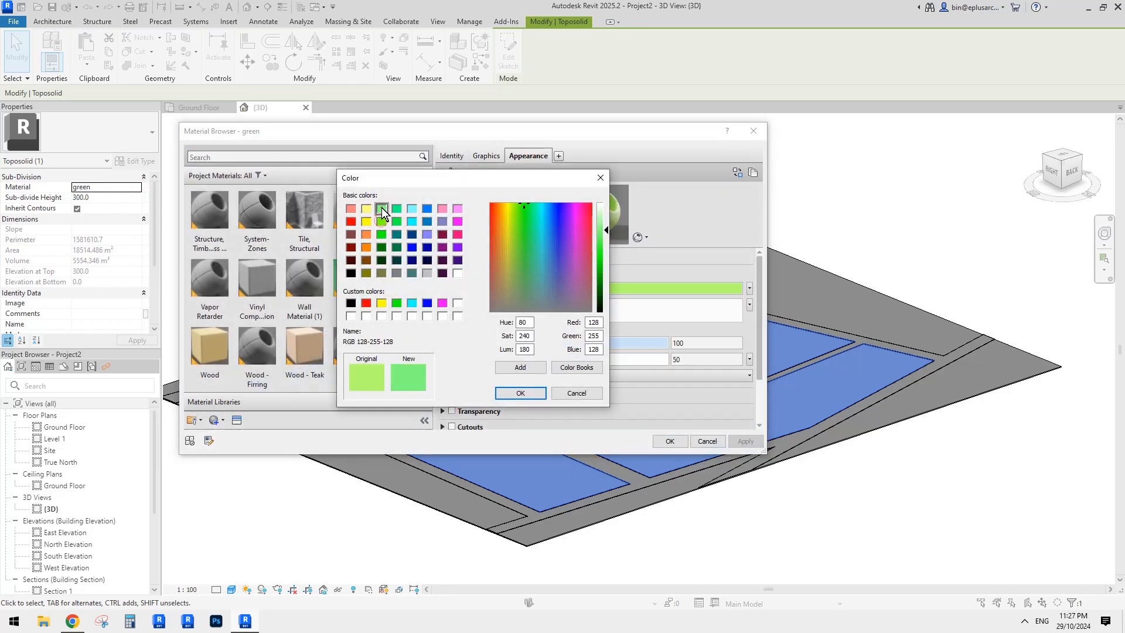
{"action": "left_click_drag", "start_coordinate": [612, 230], "coordinate": [611, 215]}
{"action": "left_click_drag", "start_coordinate": [525, 269], "coordinate": [525, 261]}
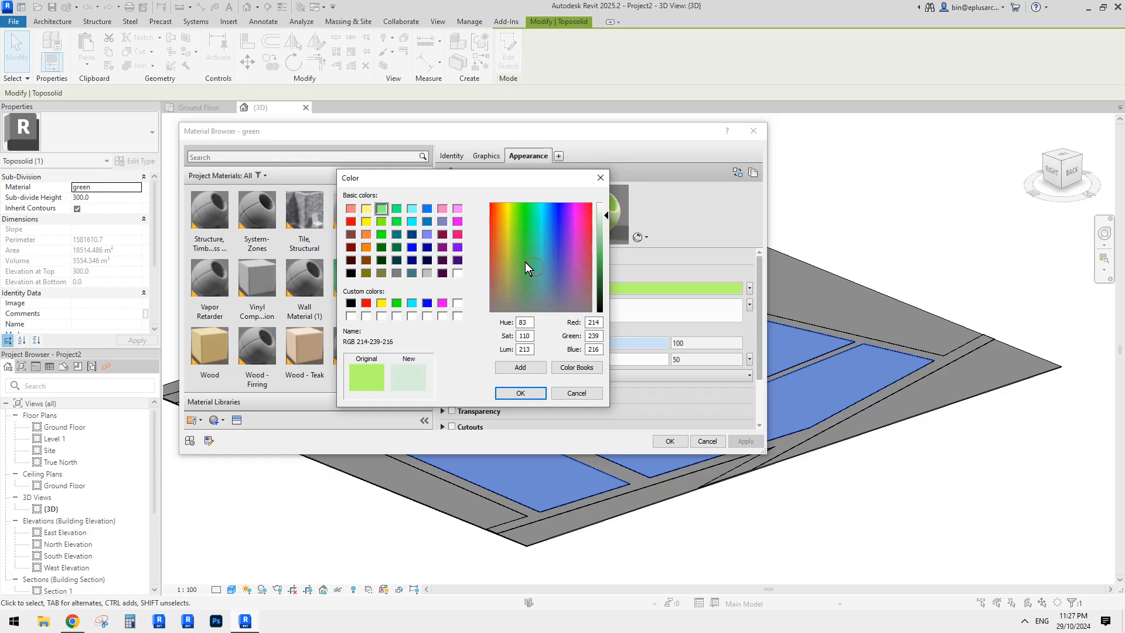
- Fine-tune the green to RGB 158 207 166, confirm it, and view the recoloured plots
{"action": "left_click", "coordinate": [604, 233]}
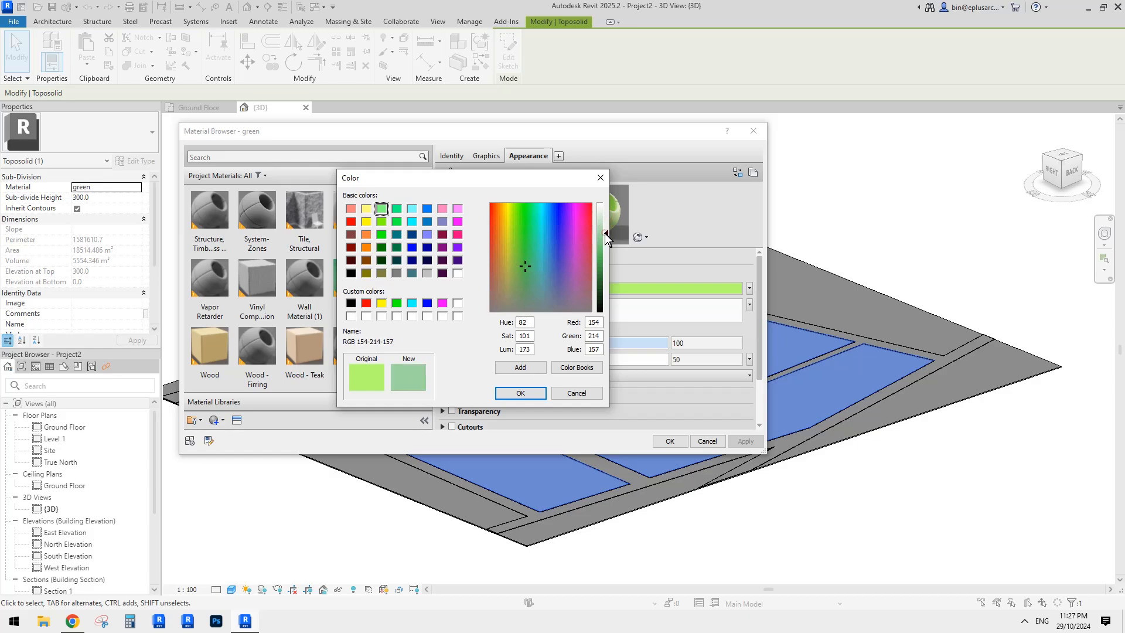
{"action": "left_click", "coordinate": [526, 258]}
{"action": "left_click", "coordinate": [605, 239]}
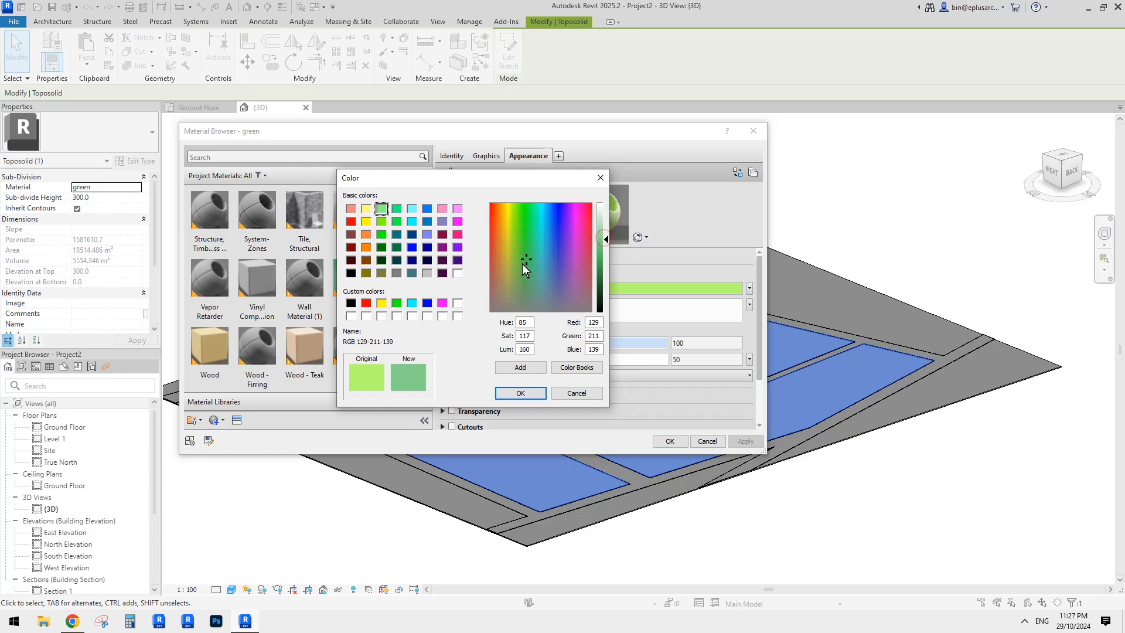
{"action": "left_click", "coordinate": [524, 262]}
{"action": "left_click", "coordinate": [606, 235]}
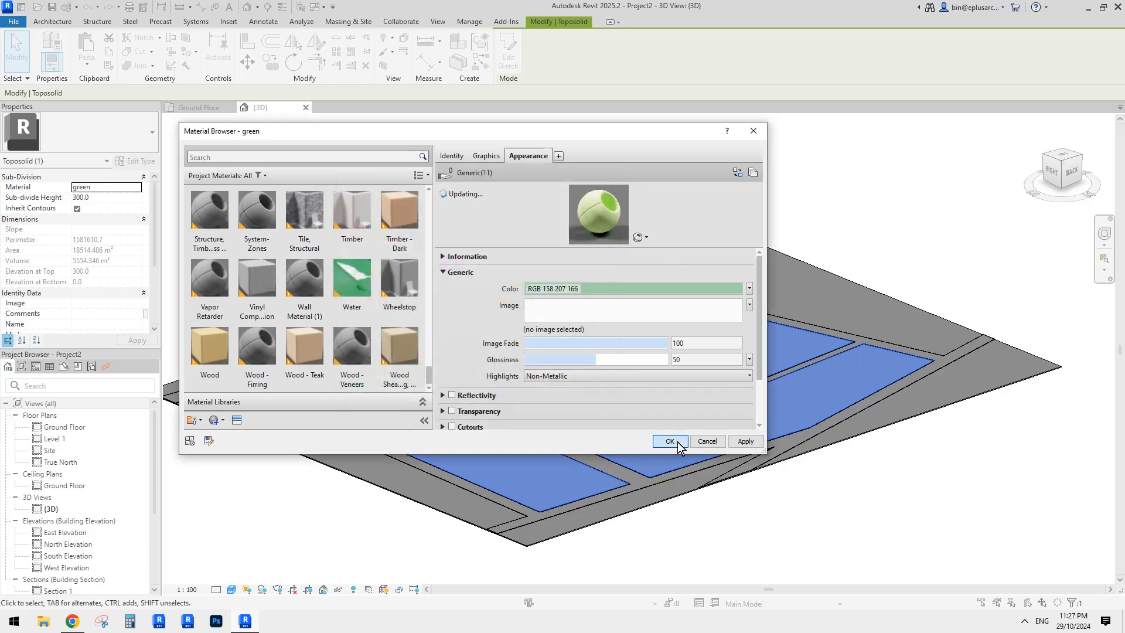
{"action": "left_click", "coordinate": [677, 442]}
{"action": "left_click", "coordinate": [907, 505]}
{"action": "middle_click_drag", "start_coordinate": [922, 462], "coordinate": [834, 411], "text": "shift"}
- Select the base site toposolid, Toposolid 1, in the 3D view
{"action": "left_click", "coordinate": [831, 379]}
{"action": "left_click", "coordinate": [834, 411]}
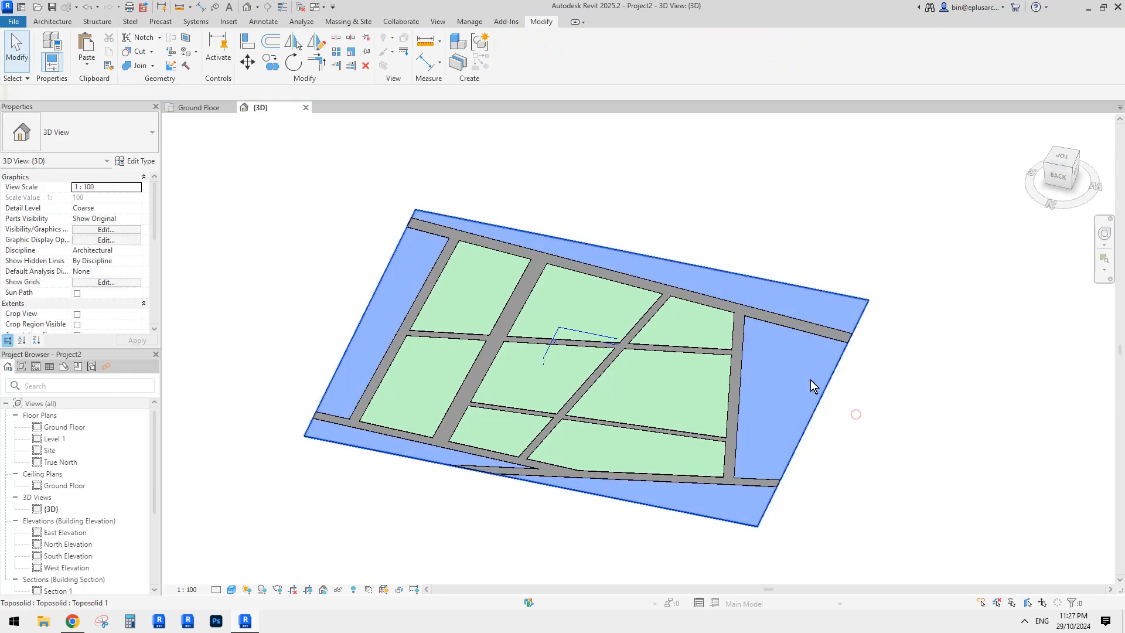
{"action": "left_click", "coordinate": [810, 380]}
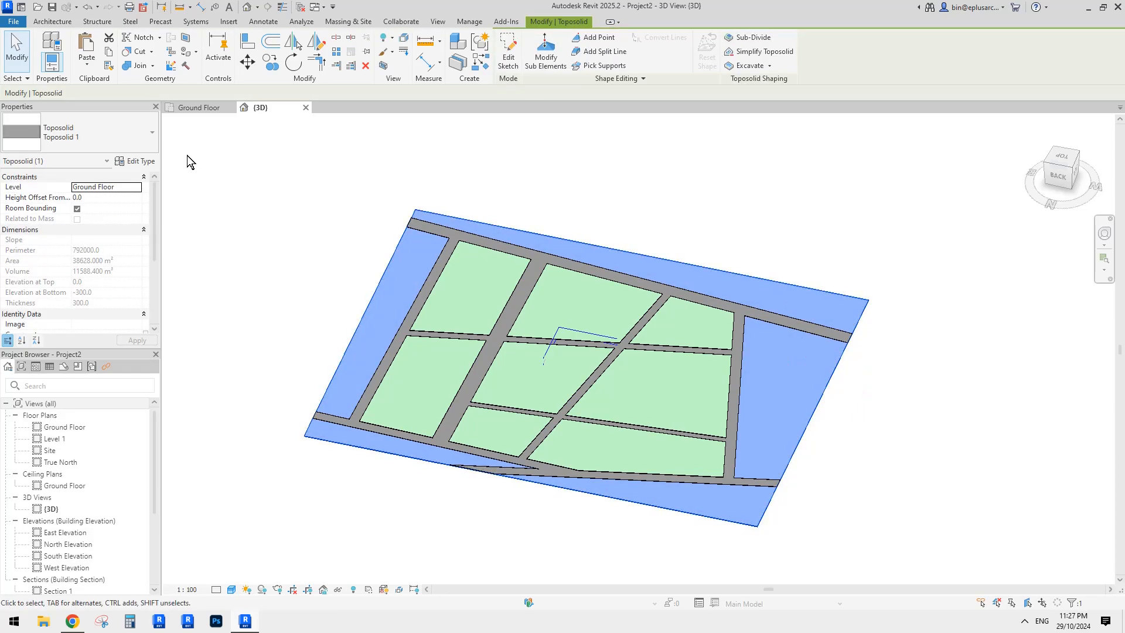
- Open Toposolid 1's layer structure and create a new material for the structure layer
{"action": "left_click", "coordinate": [134, 161]}
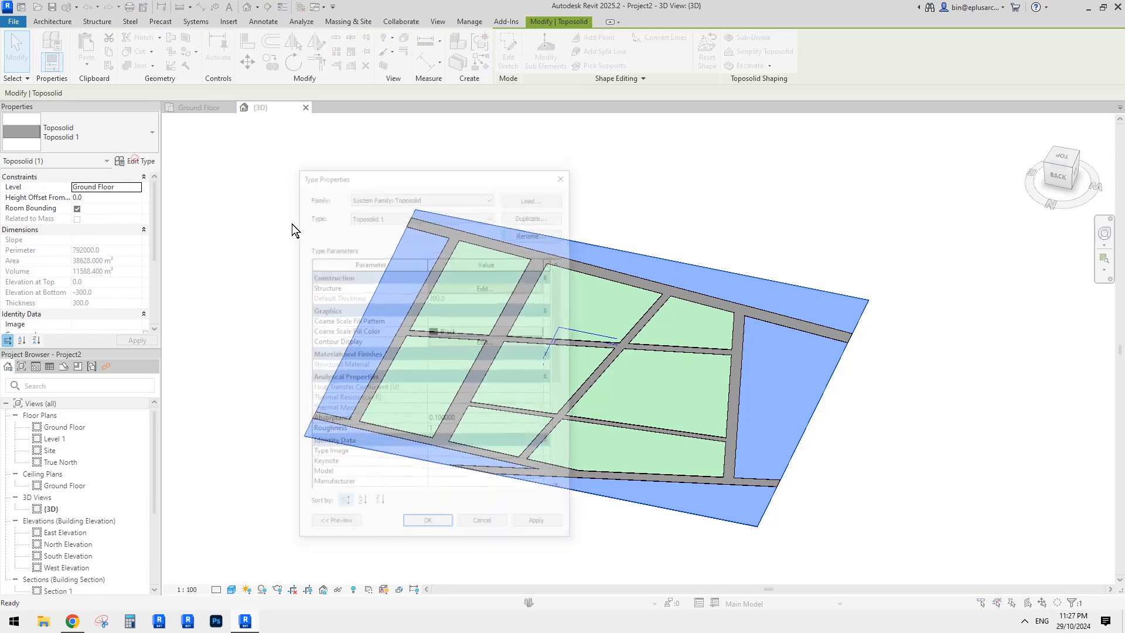
{"action": "left_click", "coordinate": [451, 286]}
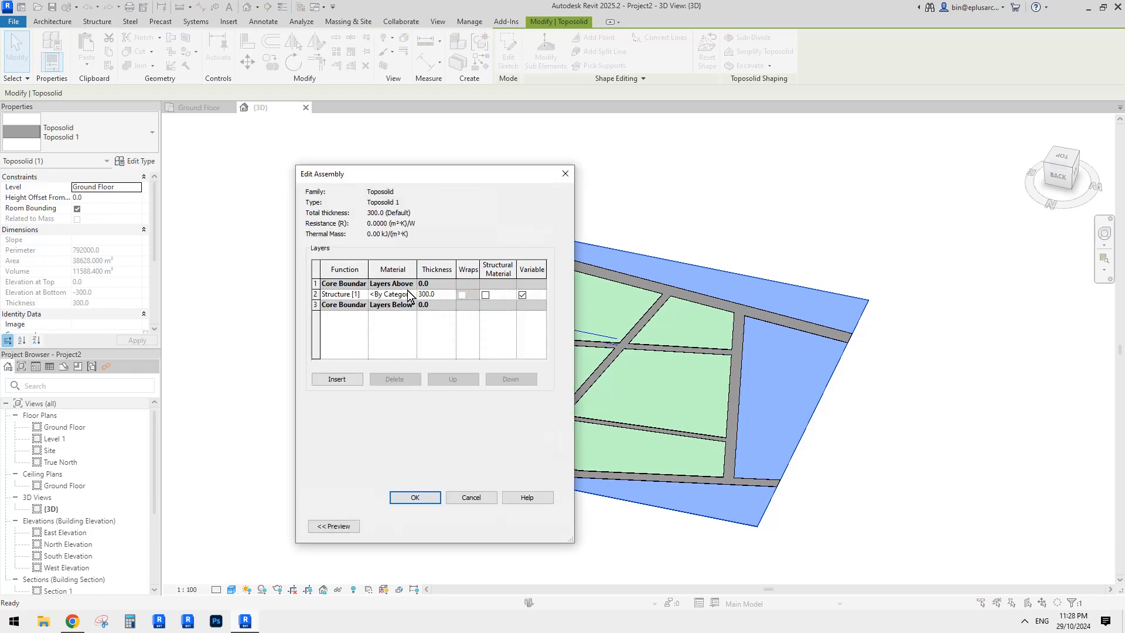
{"action": "left_click_drag", "start_coordinate": [294, 269], "coordinate": [210, 269]}
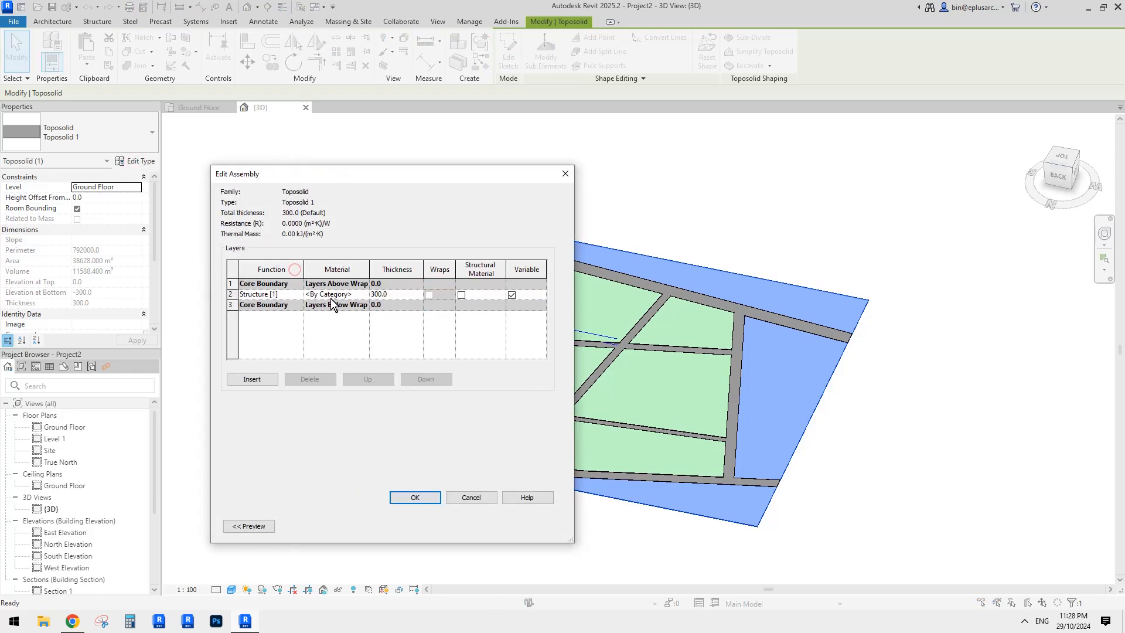
{"action": "left_click", "coordinate": [363, 293]}
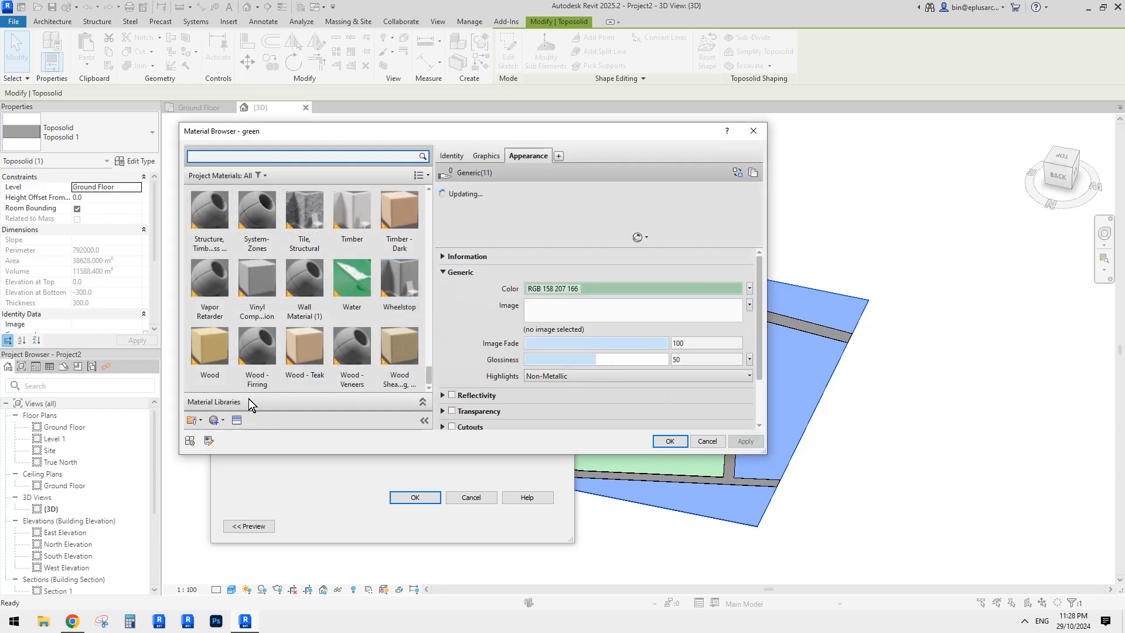
{"action": "left_click", "coordinate": [218, 420]}
{"action": "left_click", "coordinate": [250, 384]}
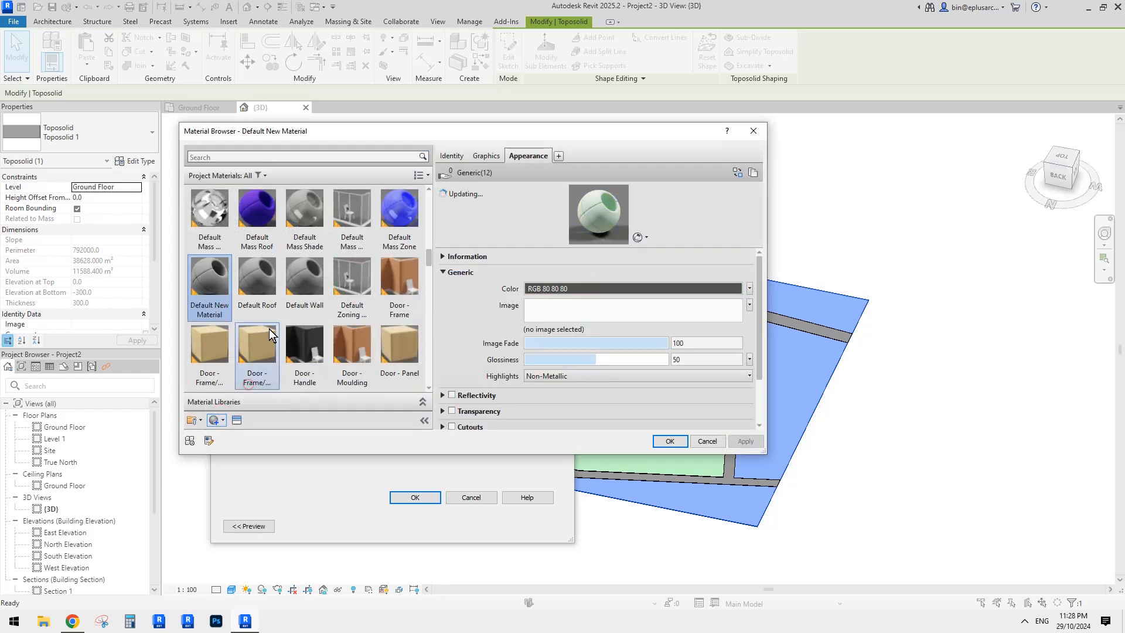
{"action": "right_click", "coordinate": [217, 276]}
{"action": "left_click", "coordinate": [251, 297]}
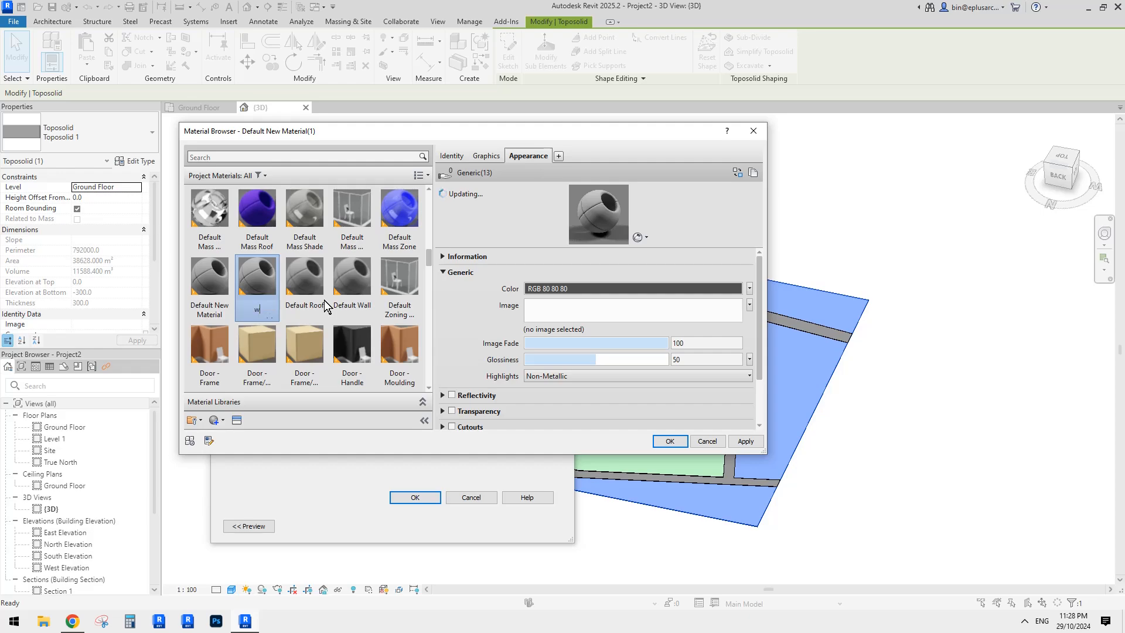
- Name the material 'white', colour it white with render-appearance shading, and confirm all dialogs
{"action": "type", "text": "white"}
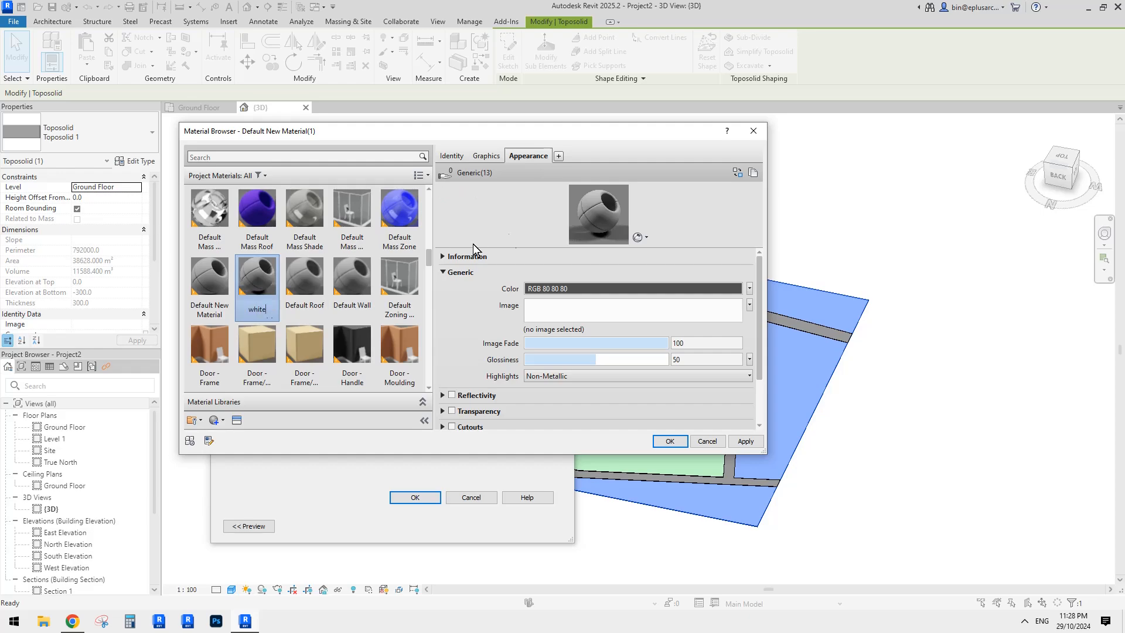
{"action": "left_click", "coordinate": [603, 288]}
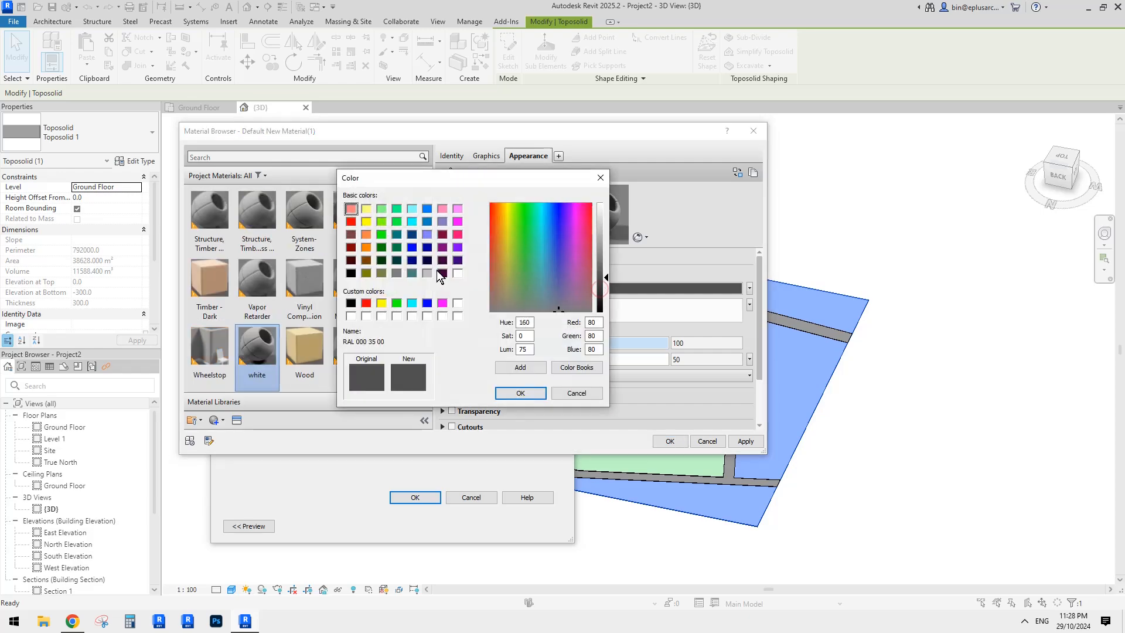
{"action": "left_click", "coordinate": [457, 273]}
{"action": "left_click", "coordinate": [521, 393]}
{"action": "left_click", "coordinate": [487, 156]}
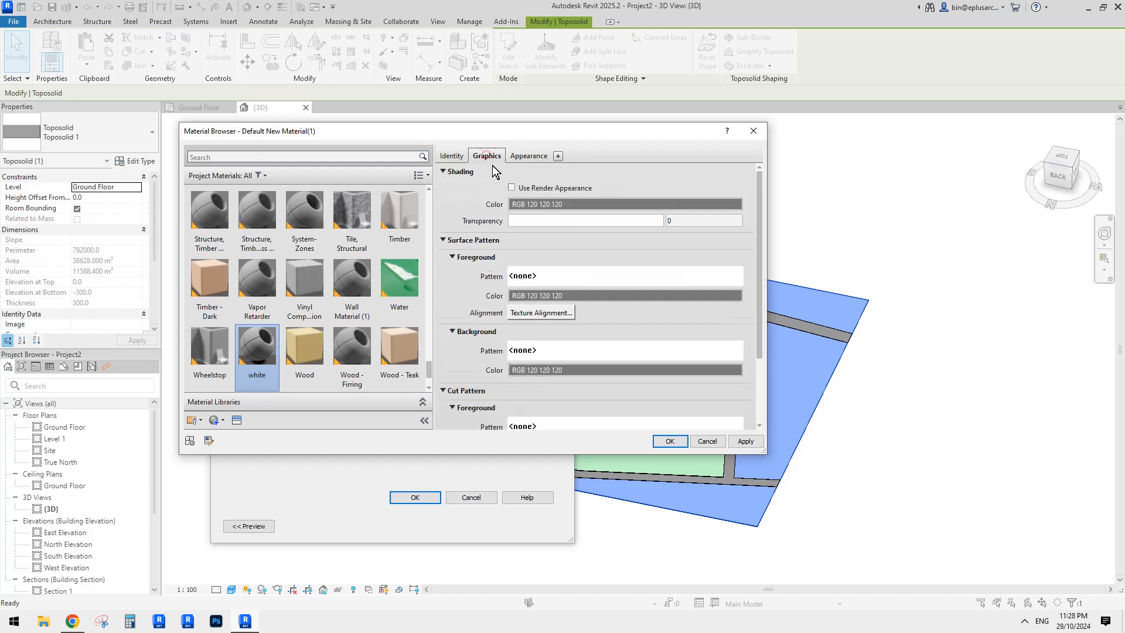
{"action": "left_click", "coordinate": [511, 187]}
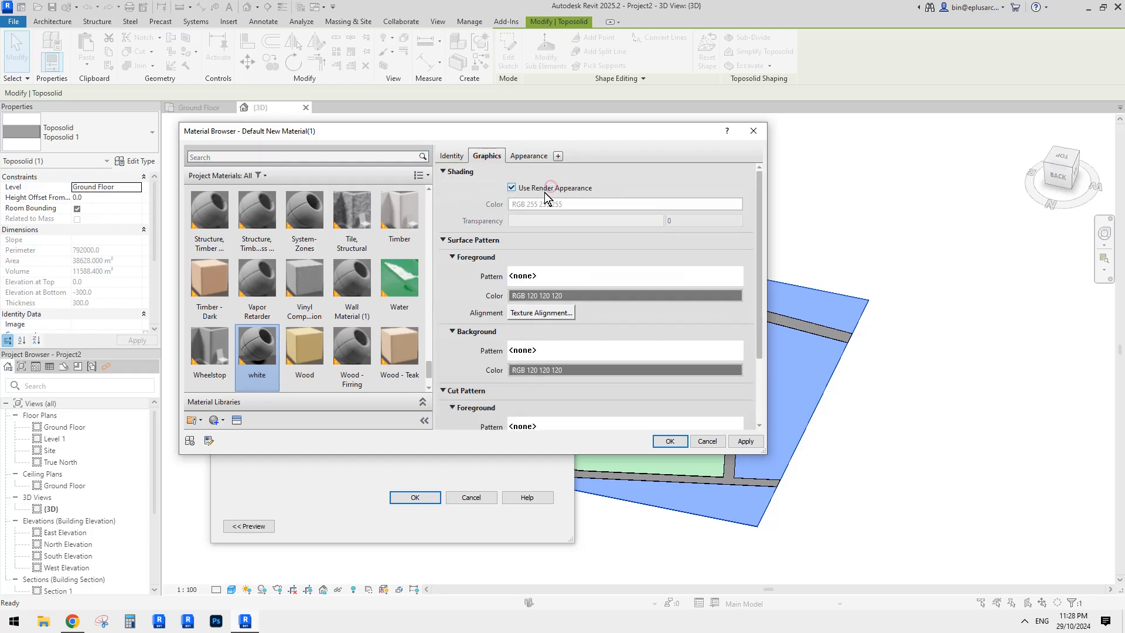
{"action": "left_click", "coordinate": [669, 440]}
{"action": "left_click", "coordinate": [415, 497]}
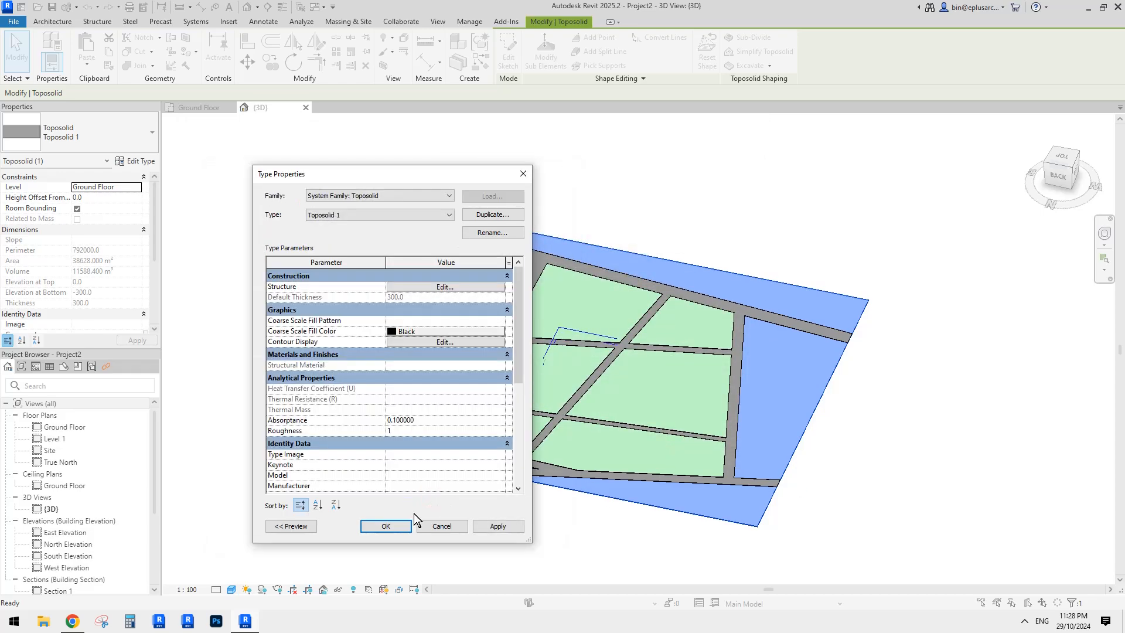
{"action": "left_click", "coordinate": [386, 525]}
- Drag all toposolid boundary edges outward to a 348000 length and finish the boundary edit
{"action": "left_click", "coordinate": [628, 550]}
{"action": "middle_click_drag", "start_coordinate": [890, 440], "coordinate": [822, 399], "text": "shift"}
{"action": "double_click", "coordinate": [779, 366]}
{"action": "left_click_drag", "start_coordinate": [752, 343], "coordinate": [799, 309]}
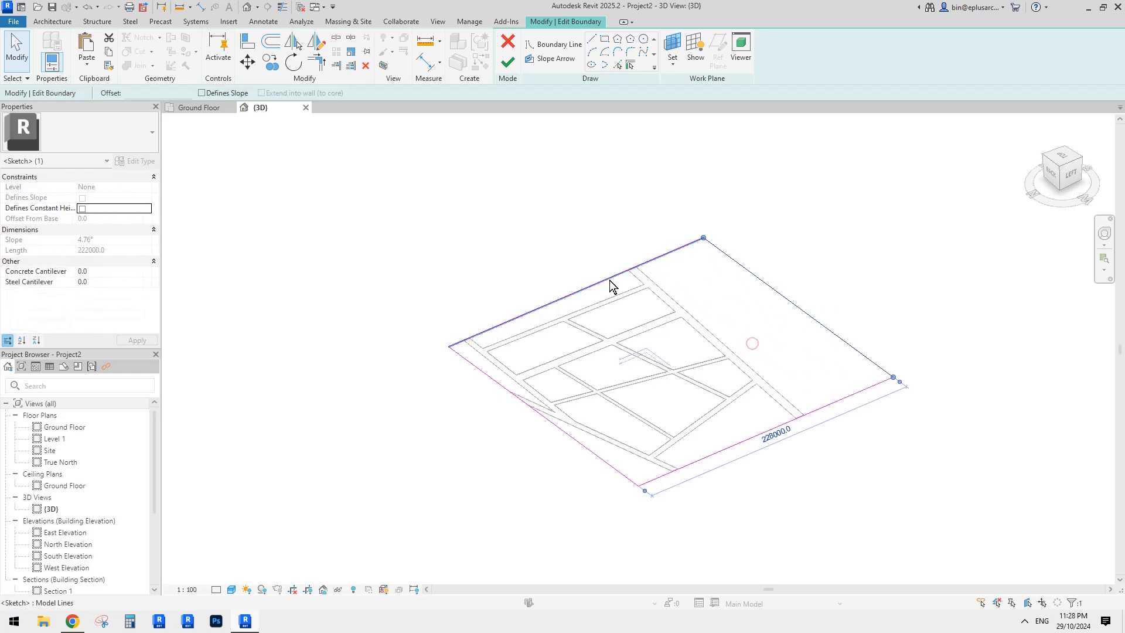
{"action": "left_click_drag", "start_coordinate": [610, 280], "coordinate": [564, 245]}
{"action": "left_click_drag", "start_coordinate": [742, 441], "coordinate": [768, 495]}
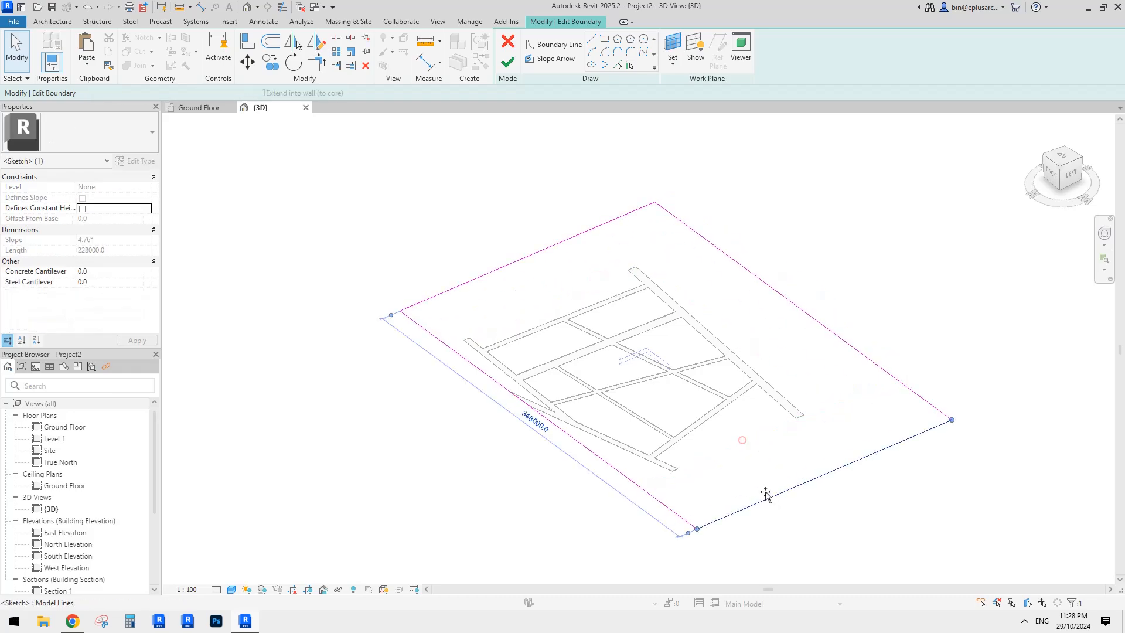
{"action": "left_click", "coordinate": [538, 416]}
{"action": "left_click", "coordinate": [582, 444]}
{"action": "left_click_drag", "start_coordinate": [582, 444], "coordinate": [545, 470]}
{"action": "left_click", "coordinate": [874, 251]}
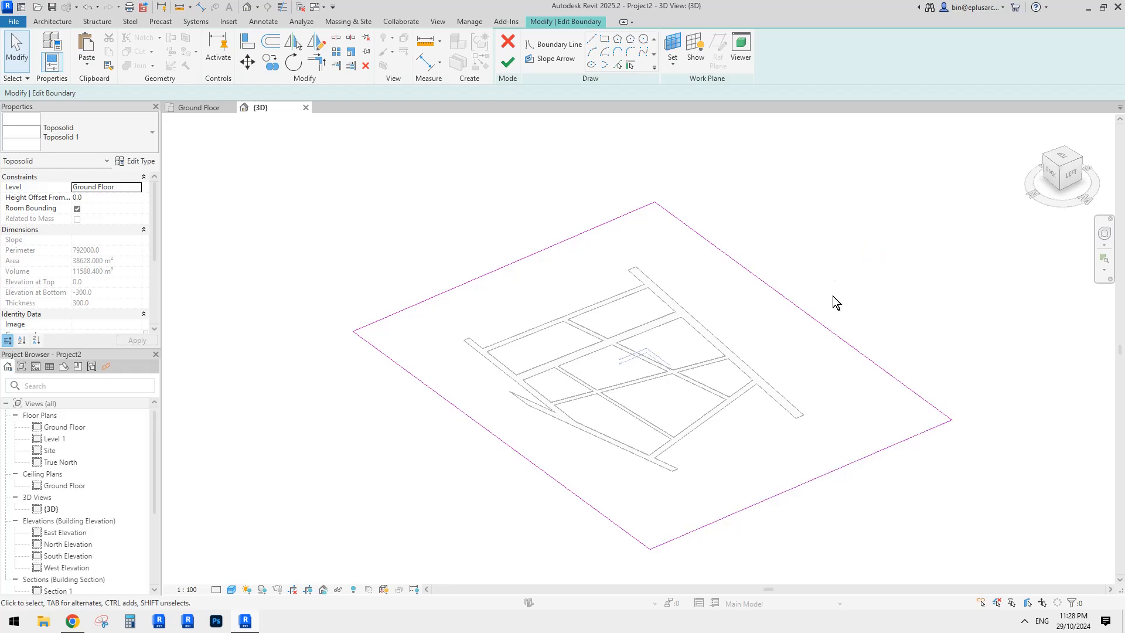
{"action": "left_click", "coordinate": [507, 61]}
- Orbit the enlarged site and briefly check the reference post in the browser
{"action": "scroll", "coordinate": [669, 353], "scroll_direction": "up", "scroll_amount": 1}
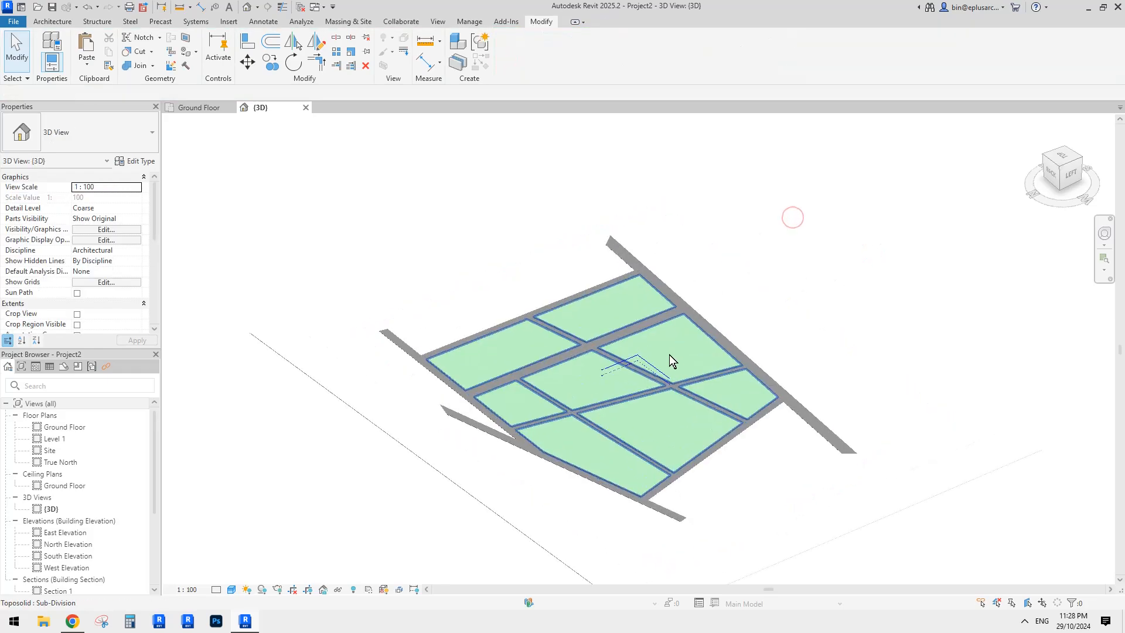
{"action": "middle_click_drag", "start_coordinate": [668, 353], "coordinate": [743, 361], "text": "shift"}
{"action": "scroll", "coordinate": [743, 361], "scroll_direction": "up", "scroll_amount": 1}
{"action": "scroll", "coordinate": [669, 369], "scroll_direction": "up", "scroll_amount": 1}
{"action": "middle_click_drag", "start_coordinate": [669, 369], "coordinate": [524, 360], "text": "shift"}
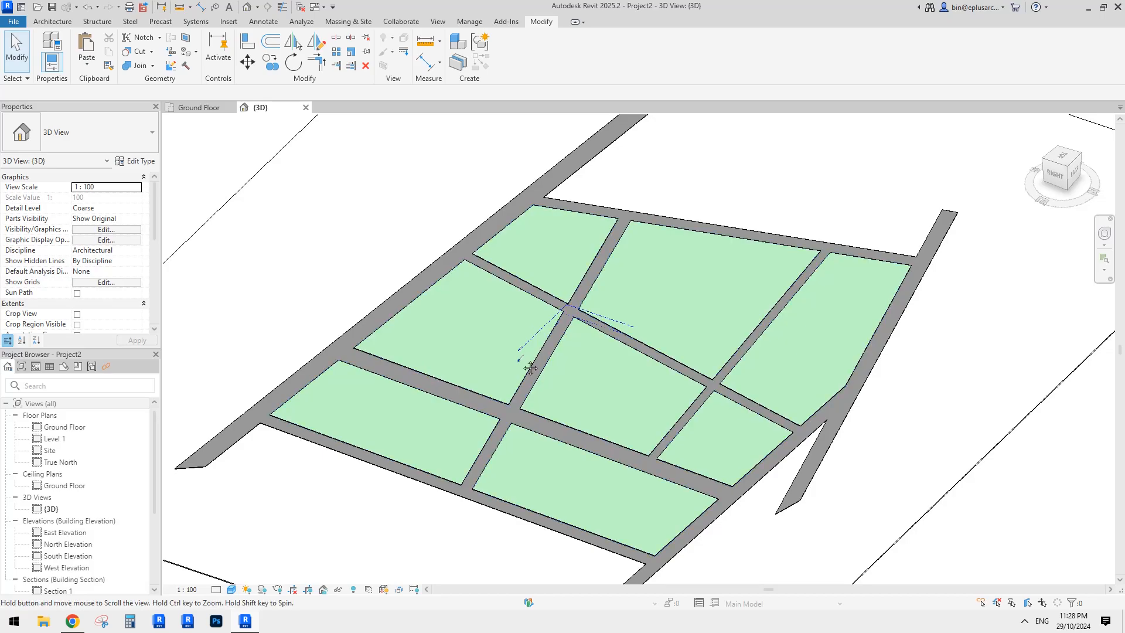
{"action": "left_click", "coordinate": [74, 623]}
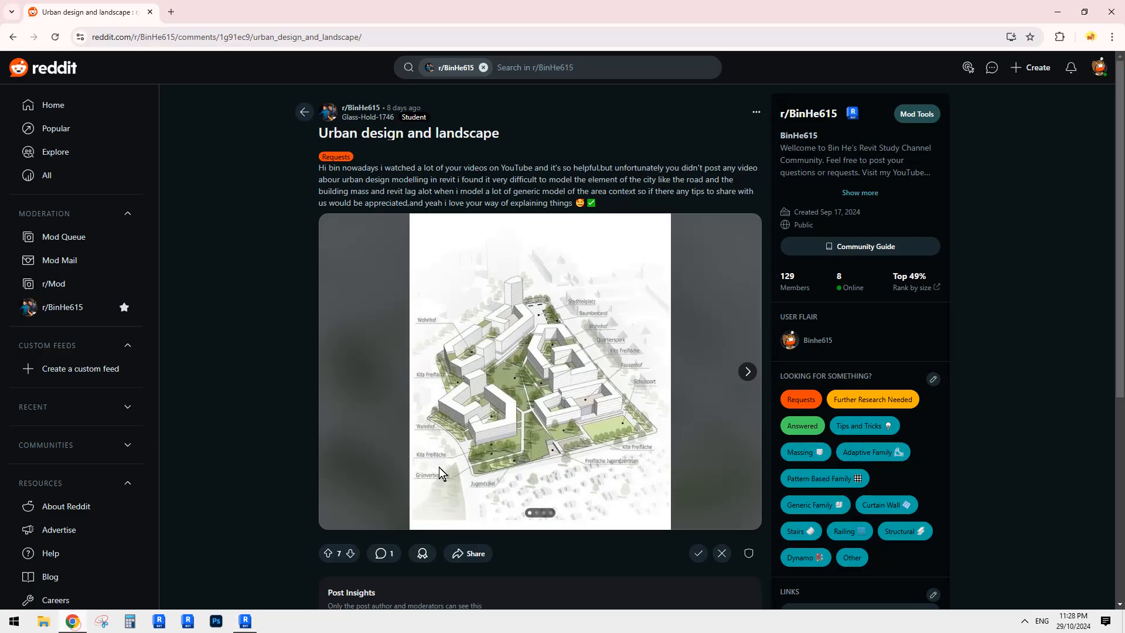
{"action": "left_click", "coordinate": [245, 622]}
{"action": "mouse_move", "coordinate": [555, 356]}
{"action": "middle_mouse_down", "text": "shift"}
{"action": "mouse_move", "coordinate": [628, 326]}
{"action": "mouse_move", "coordinate": [574, 312]}
{"action": "mouse_move", "coordinate": [514, 322]}
{"action": "mouse_move", "coordinate": [547, 372]}
{"action": "middle_mouse_up", "text": "shift"}
- Create an in-place family in the Mass category, keeping the default name Mass 1
{"action": "left_click", "coordinate": [59, 21]}
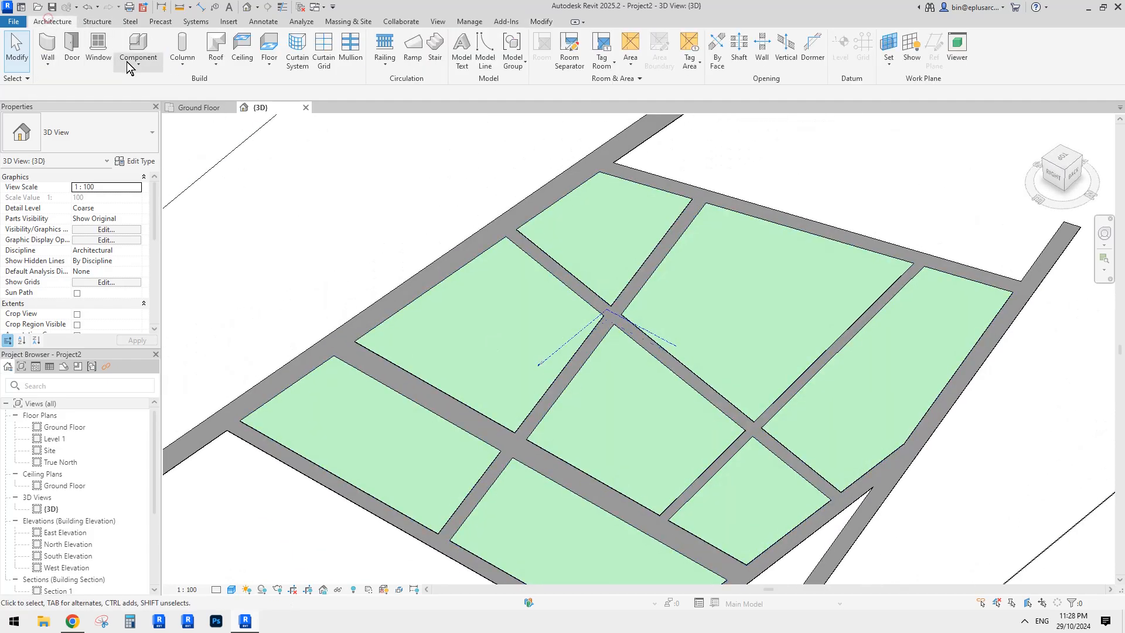
{"action": "left_click", "coordinate": [137, 63]}
{"action": "left_click", "coordinate": [155, 115]}
{"action": "left_click", "coordinate": [637, 277]}
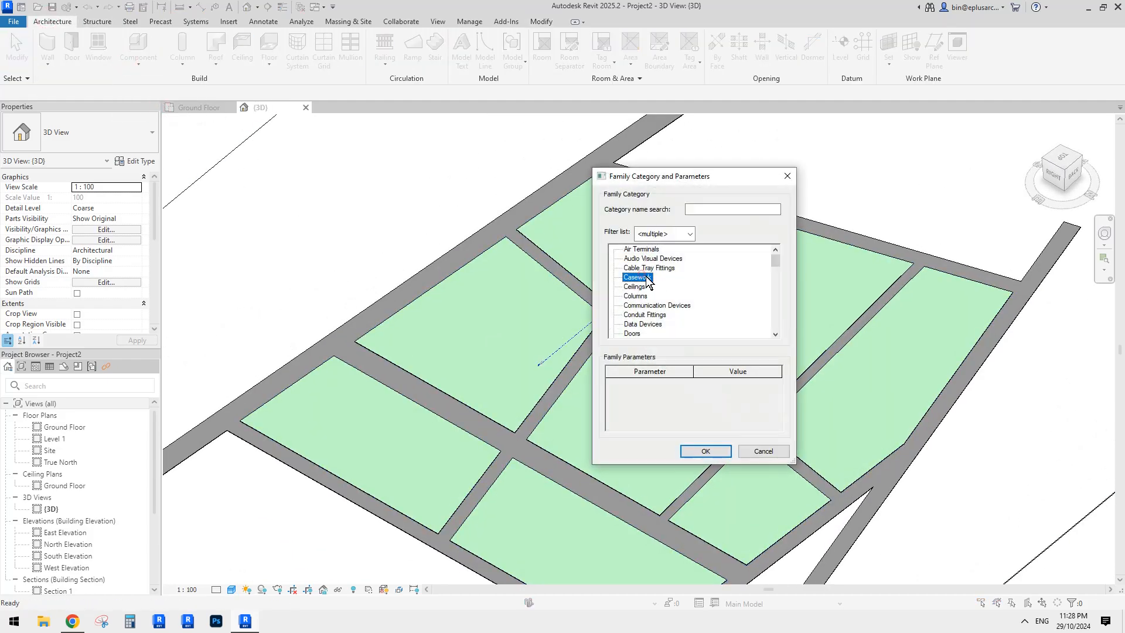
{"action": "scroll", "coordinate": [646, 280], "scroll_direction": "down", "scroll_amount": 5}
{"action": "left_click", "coordinate": [636, 321]}
{"action": "scroll", "coordinate": [650, 305], "scroll_direction": "down", "scroll_amount": 1}
{"action": "left_click", "coordinate": [705, 451]}
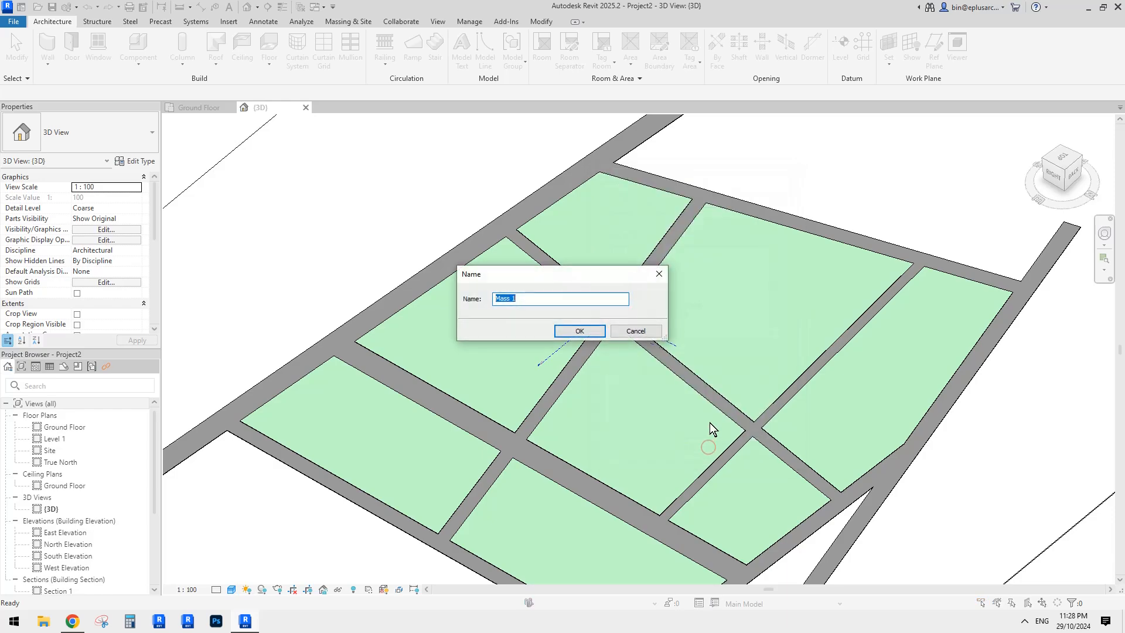
{"action": "left_click", "coordinate": [579, 331]}
- Set up the Reference line tool on Level: Ground Floor as the work plane
{"action": "middle_click_drag", "start_coordinate": [639, 214], "coordinate": [426, 224], "text": "shift"}
{"action": "left_click", "coordinate": [125, 54]}
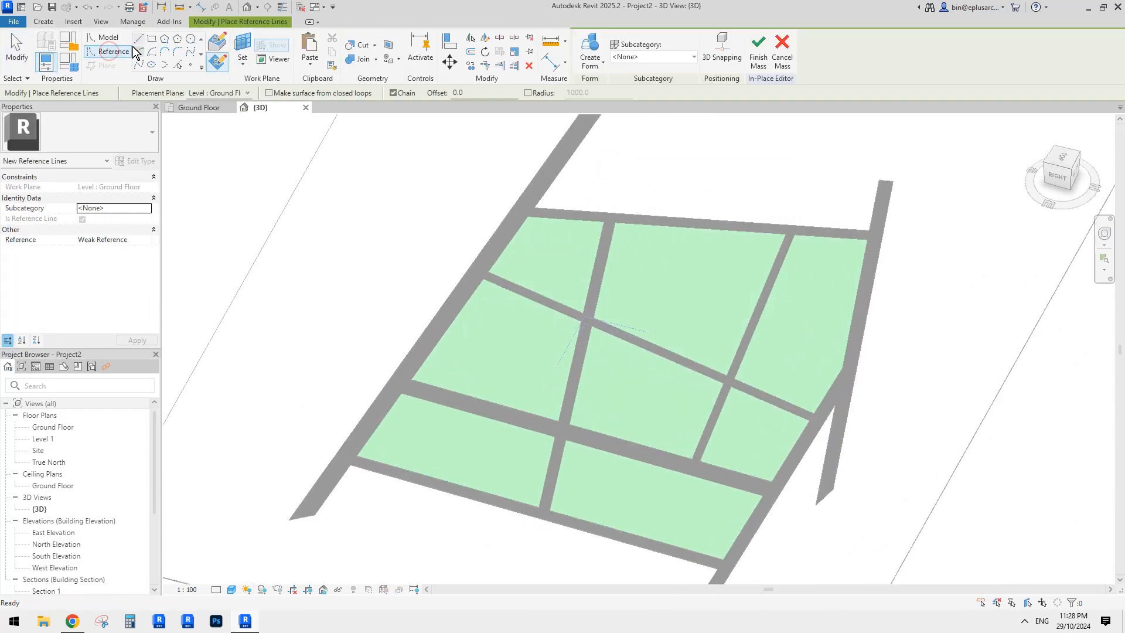
{"action": "middle_click_drag", "start_coordinate": [314, 126], "coordinate": [314, 136]}
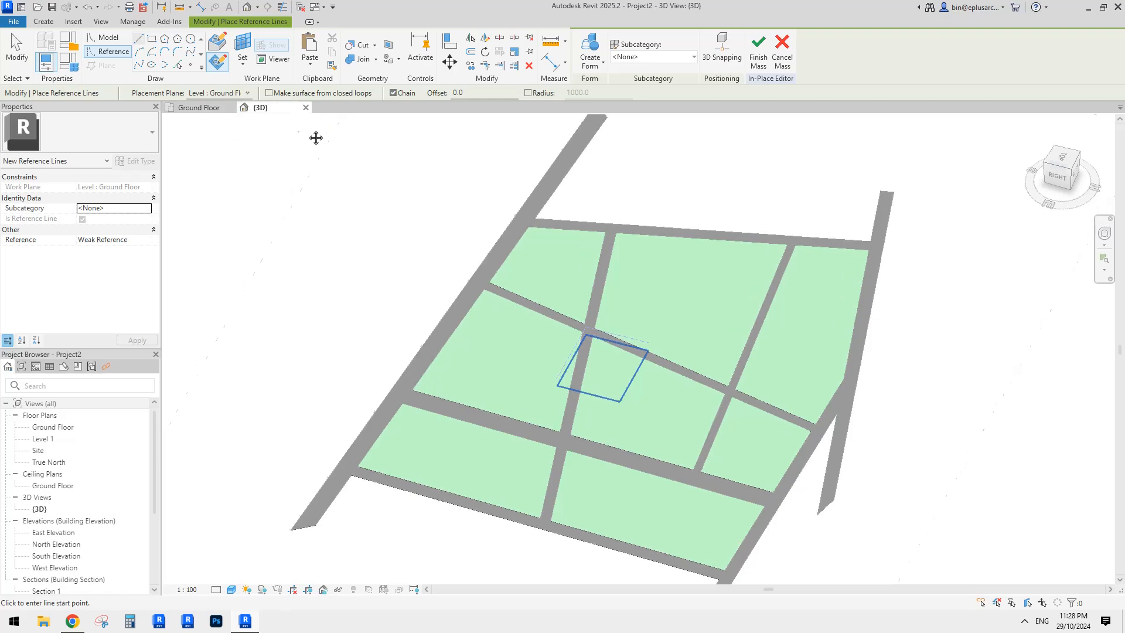
{"action": "key", "text": "Escape"}
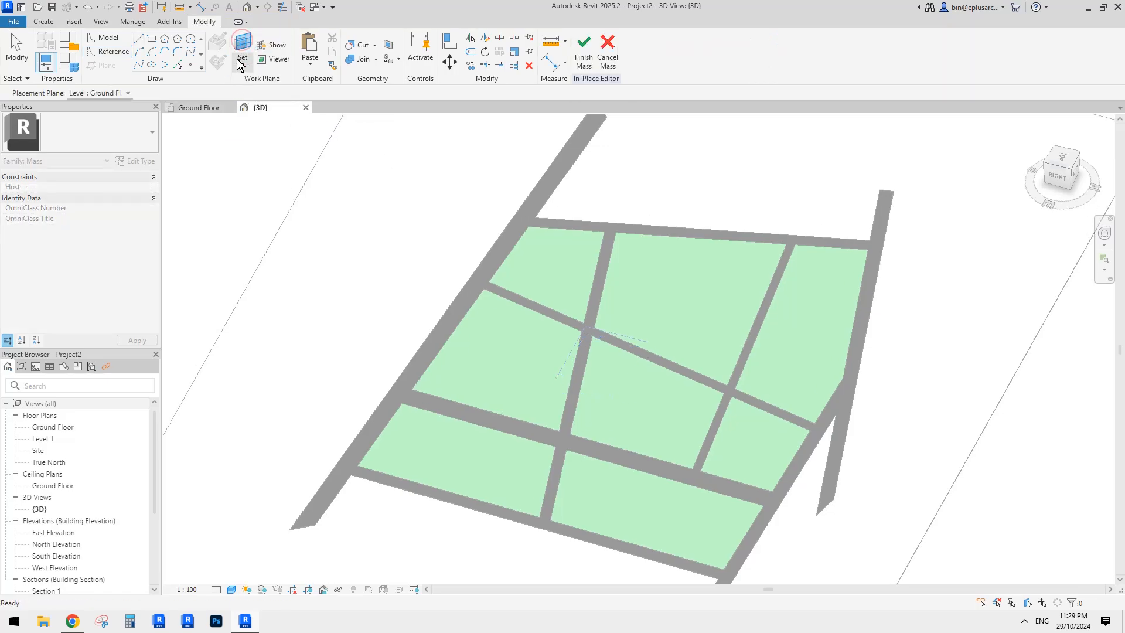
{"action": "left_click", "coordinate": [106, 106]}
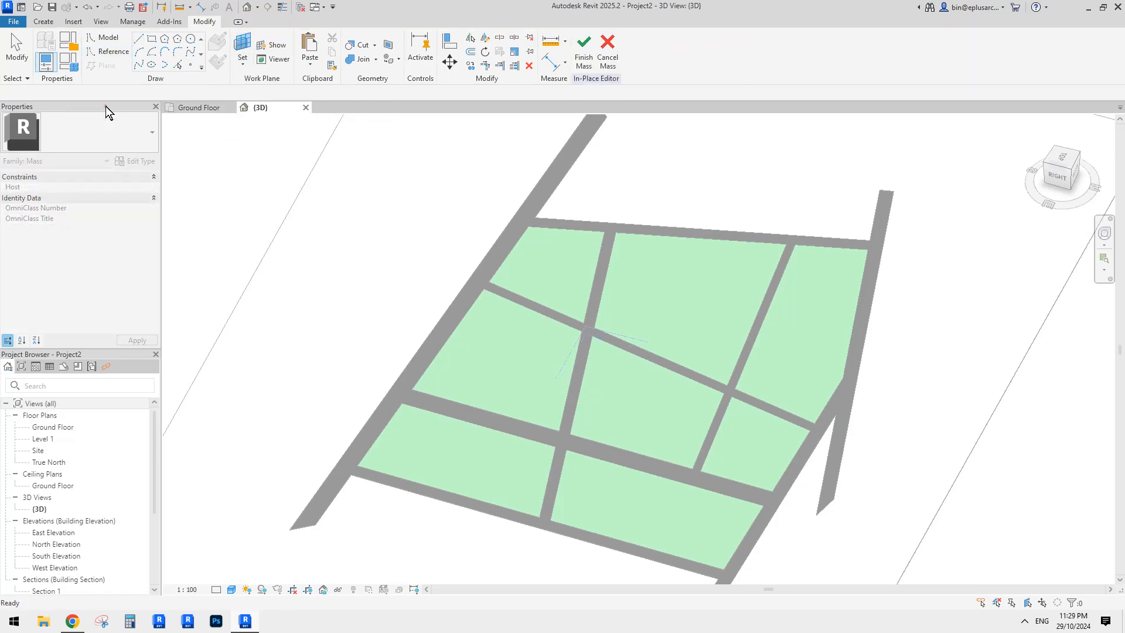
{"action": "middle_click_drag", "start_coordinate": [760, 337], "coordinate": [301, 88], "text": "shift"}
- Draw a chain of reference lines outlining an L shape on the upper-left green plot
{"action": "left_click", "coordinate": [141, 39]}
{"action": "scroll", "coordinate": [507, 309], "scroll_direction": "up", "scroll_amount": 5}
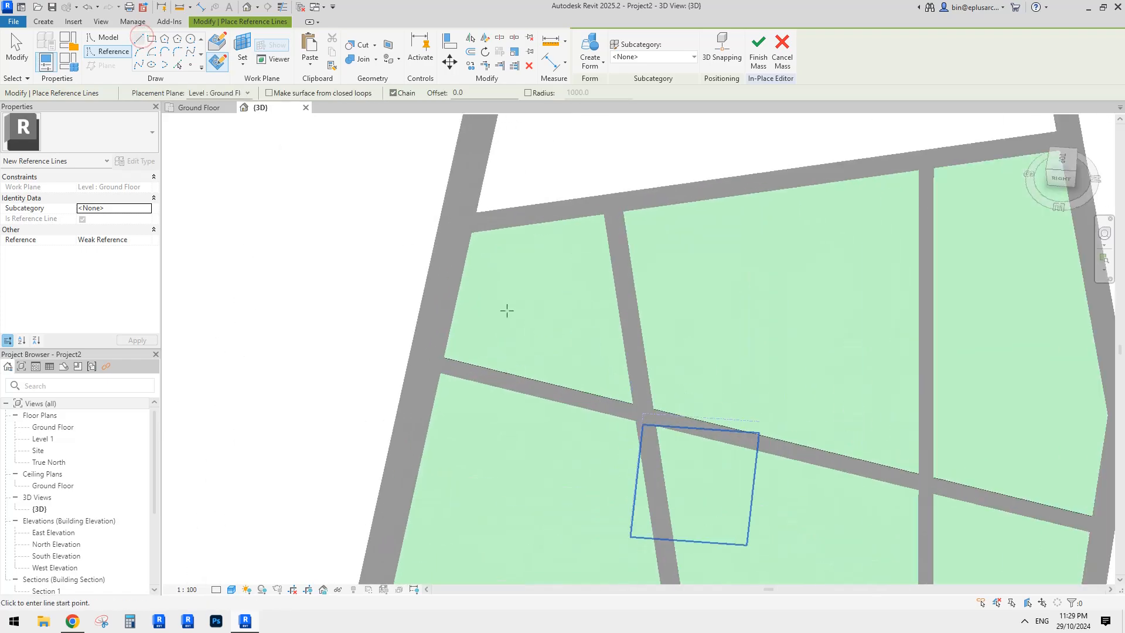
{"action": "left_click", "coordinate": [473, 244]}
{"action": "left_click", "coordinate": [441, 367]}
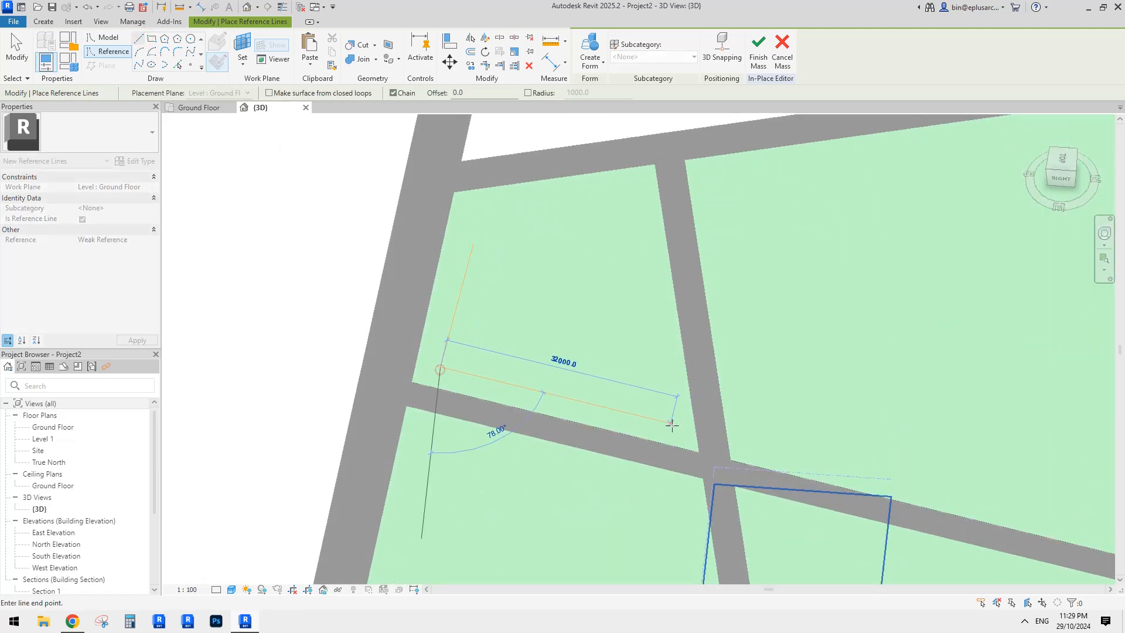
{"action": "left_click", "coordinate": [667, 426]}
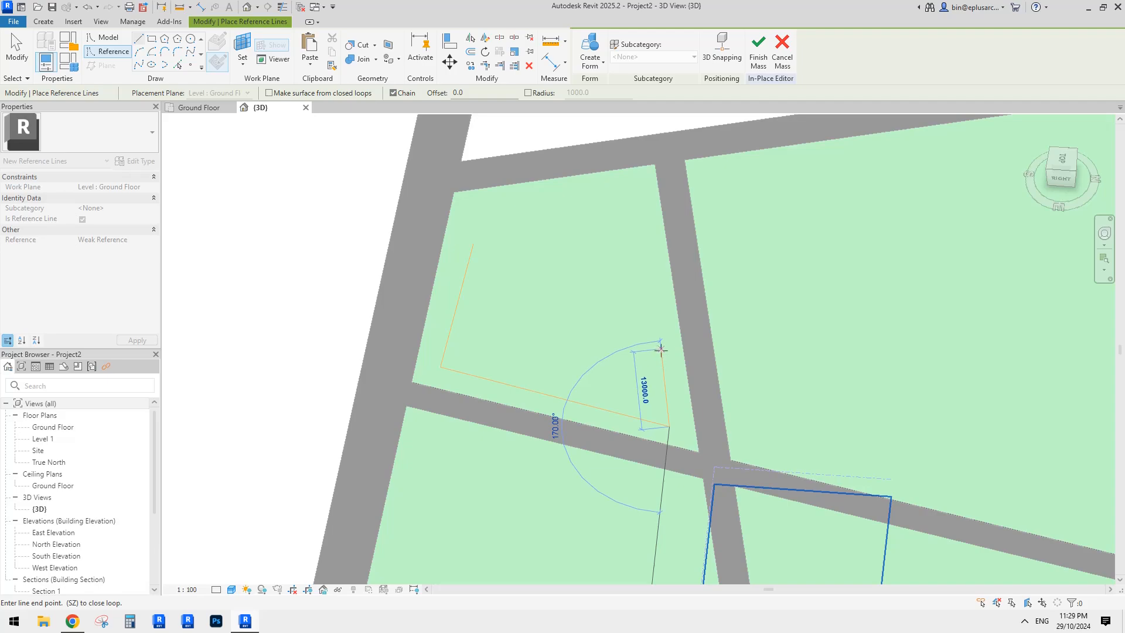
{"action": "left_click", "coordinate": [662, 359]}
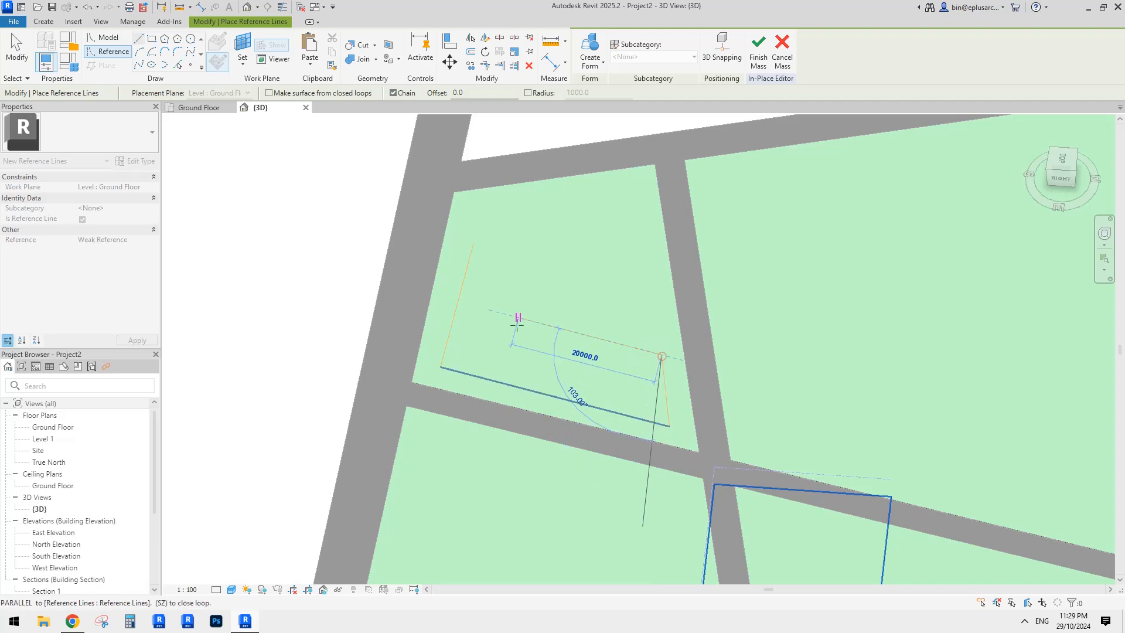
{"action": "left_click", "coordinate": [514, 329]}
{"action": "left_click", "coordinate": [532, 211]}
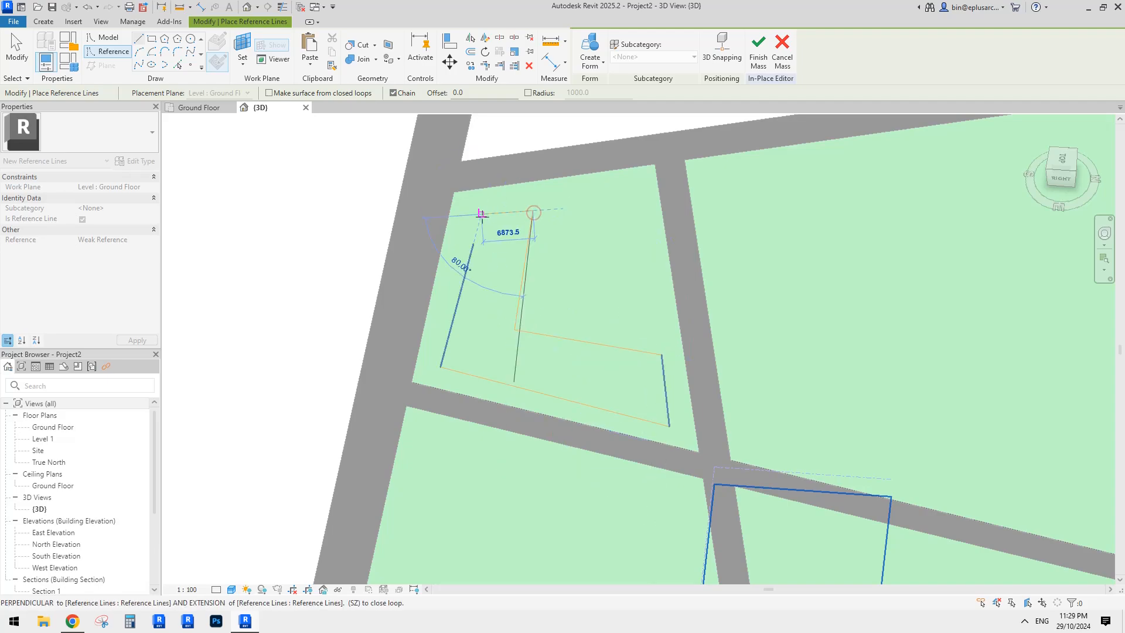
{"action": "left_click", "coordinate": [481, 217]}
- Try Trim/Extend to Corner (TR) on the L outline, then zoom and pan around the plot
{"action": "key", "text": "t"}
{"action": "key", "text": "r"}
{"action": "key", "text": "Escape"}
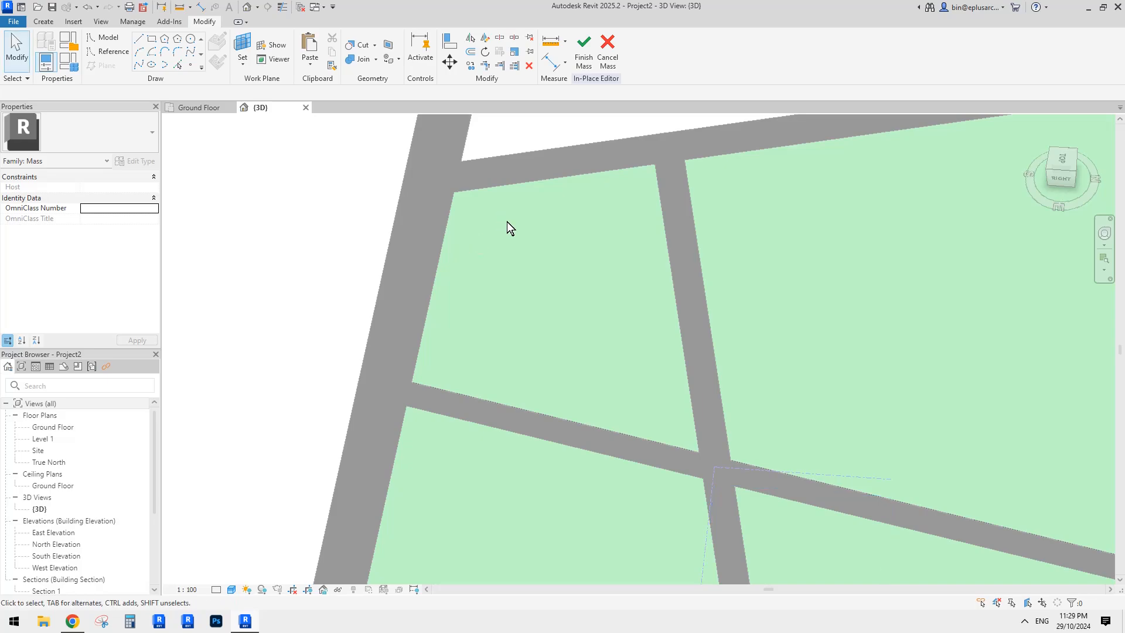
{"action": "scroll", "coordinate": [533, 269], "scroll_direction": "down", "scroll_amount": 1}
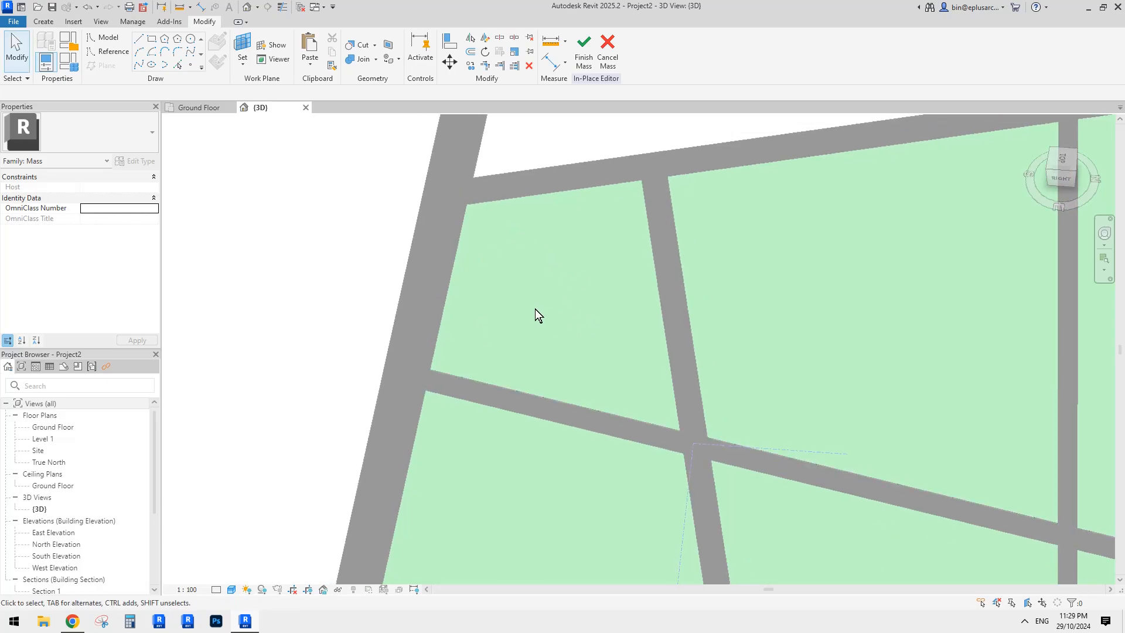
{"action": "mouse_move", "coordinate": [560, 302]}
{"action": "middle_mouse_down"}
{"action": "mouse_move", "coordinate": [572, 329]}
{"action": "mouse_move", "coordinate": [585, 312]}
{"action": "mouse_move", "coordinate": [574, 314]}
{"action": "middle_mouse_up"}
{"action": "scroll", "coordinate": [555, 306], "scroll_direction": "down", "scroll_amount": 3}
{"action": "scroll", "coordinate": [574, 313], "scroll_direction": "up", "scroll_amount": 4}
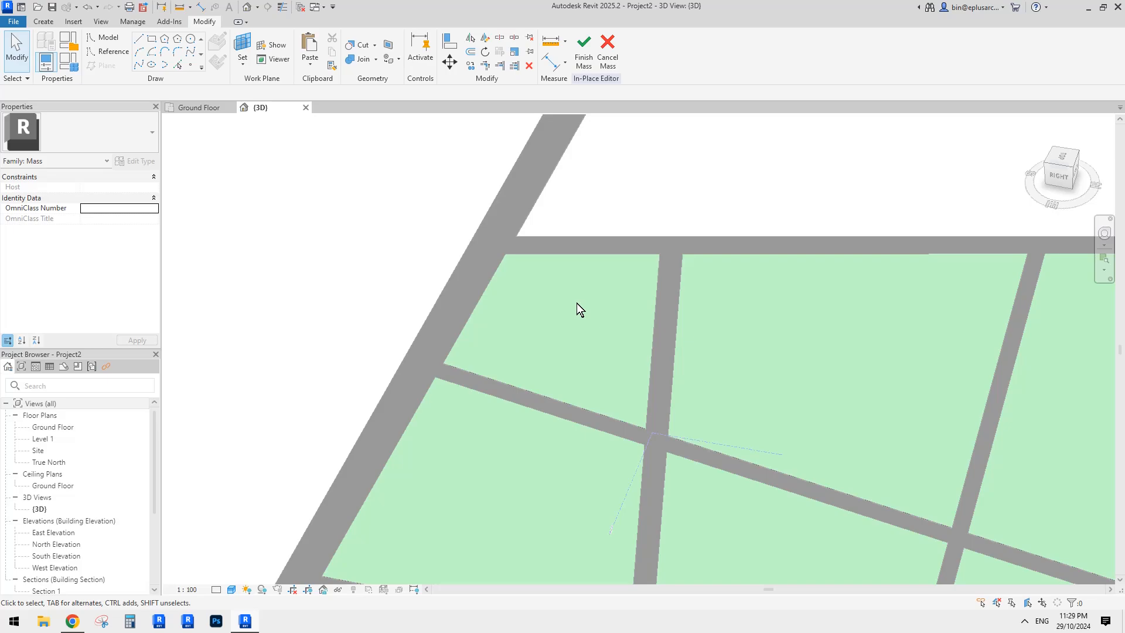
- Switch to wireframe, trim the outline's left edge to close the corner, and orbit out
{"action": "key", "text": "f"}
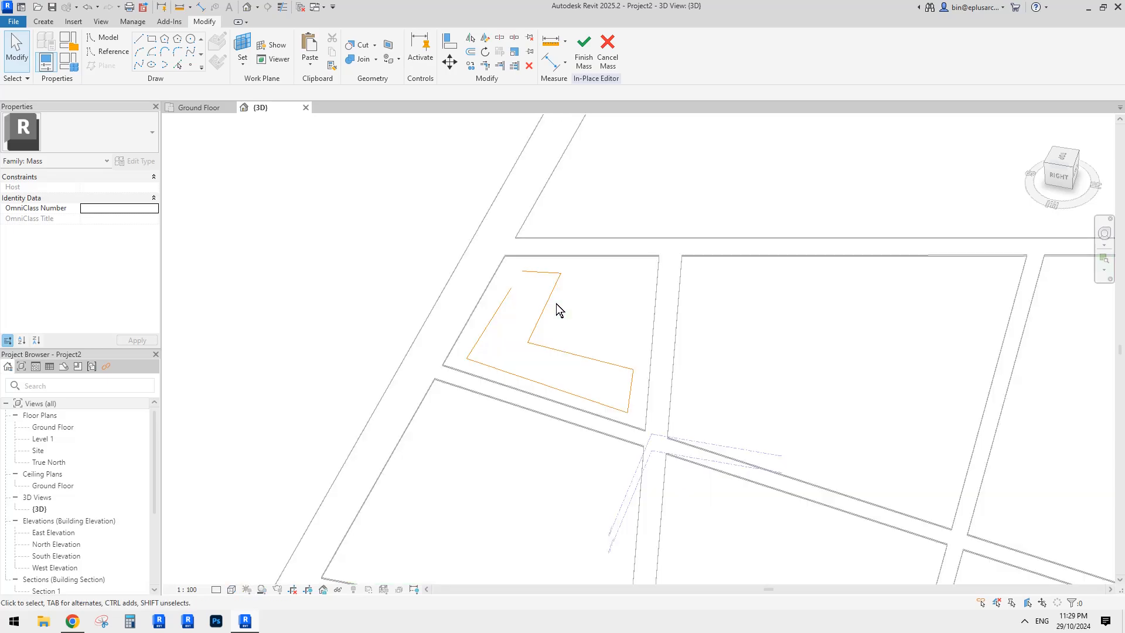
{"action": "left_click", "coordinate": [507, 295]}
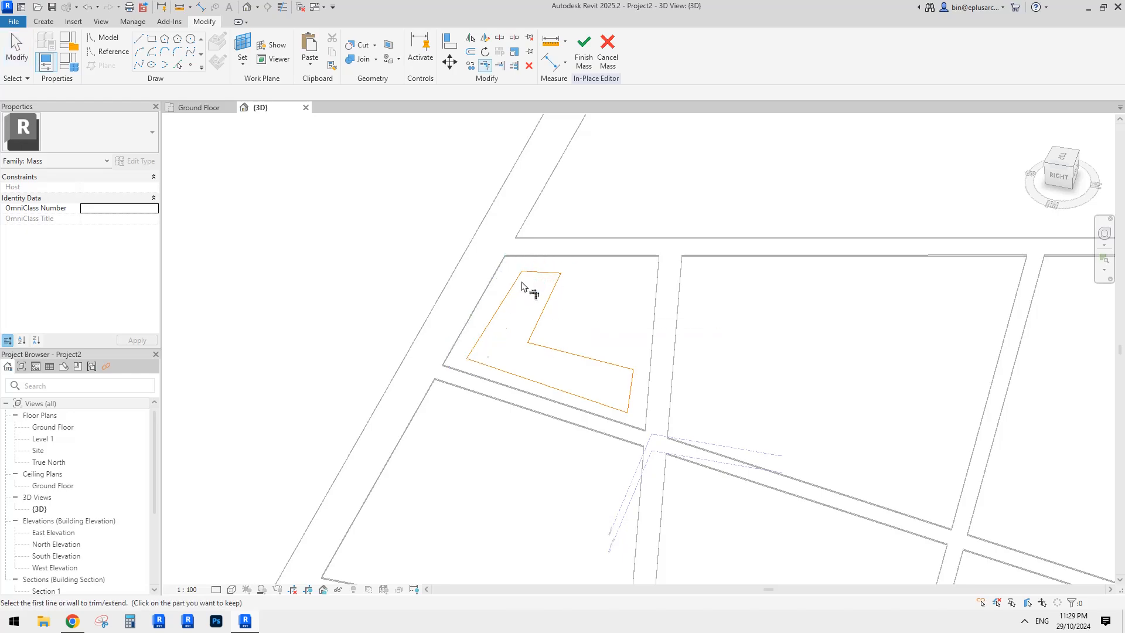
{"action": "key", "text": "Escape"}
{"action": "scroll", "coordinate": [523, 295], "scroll_direction": "down", "scroll_amount": 4}
{"action": "mouse_move", "coordinate": [538, 302]}
{"action": "middle_mouse_down", "text": "shift"}
{"action": "mouse_move", "coordinate": [567, 309]}
{"action": "mouse_move", "coordinate": [557, 302]}
{"action": "middle_mouse_up", "text": "shift"}
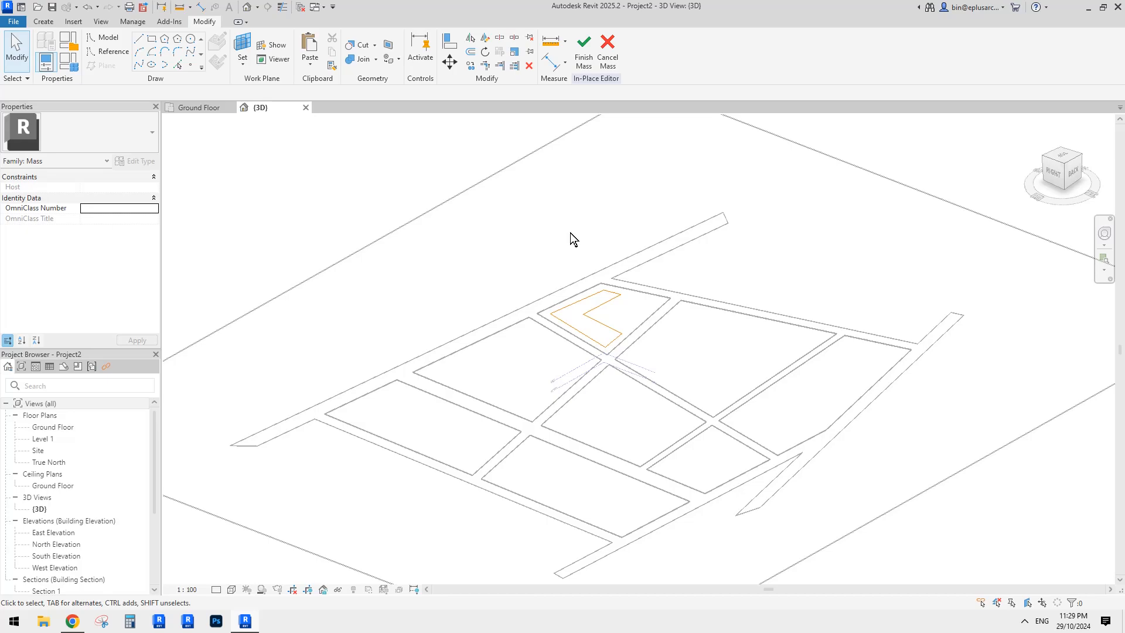
{"action": "middle_click_drag", "start_coordinate": [564, 150], "coordinate": [570, 147], "text": "shift"}
- Finish Mass 1 and return the view to shaded display with SD
{"action": "left_click", "coordinate": [591, 62]}
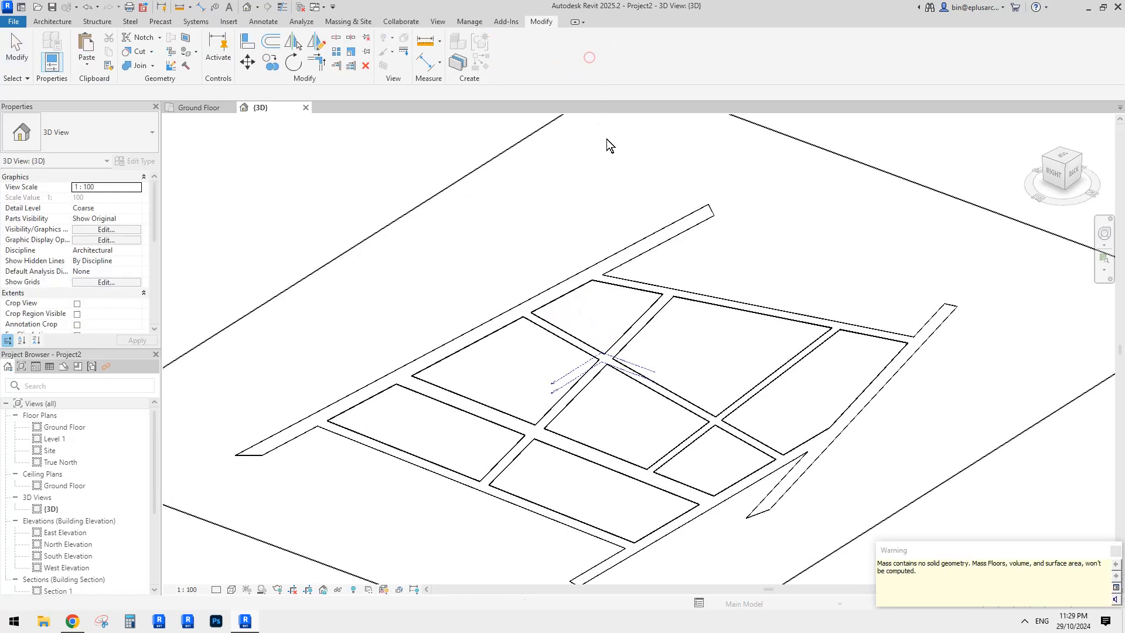
{"action": "scroll", "coordinate": [609, 170], "scroll_direction": "down", "scroll_amount": 3}
{"action": "middle_click_drag", "start_coordinate": [615, 212], "coordinate": [603, 253]}
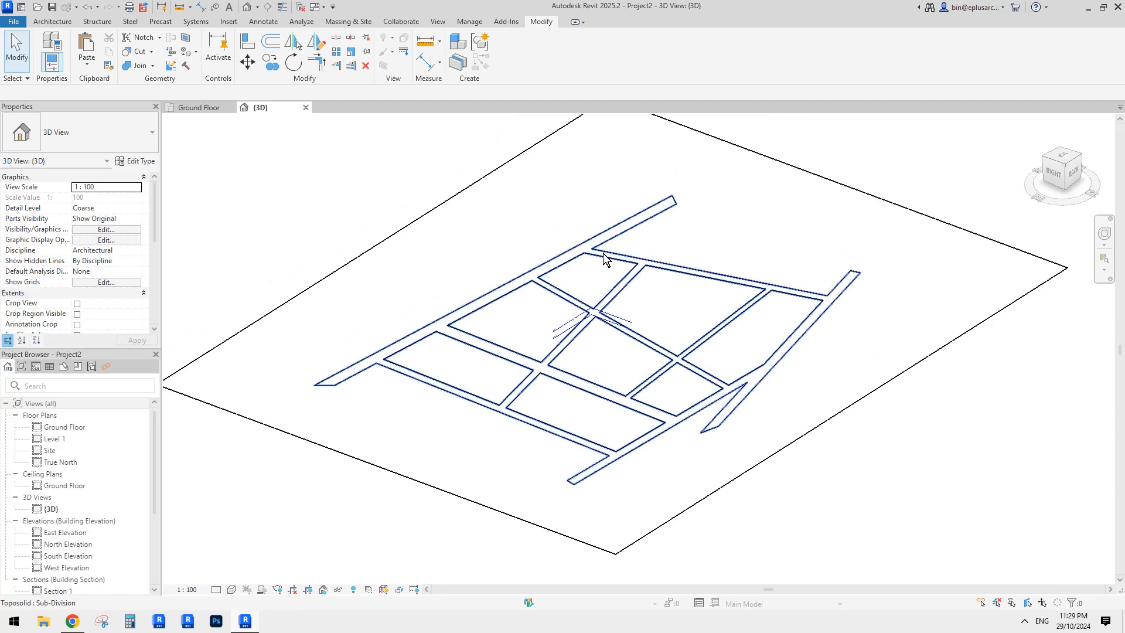
{"action": "key", "text": "s"}
{"action": "key", "text": "d"}
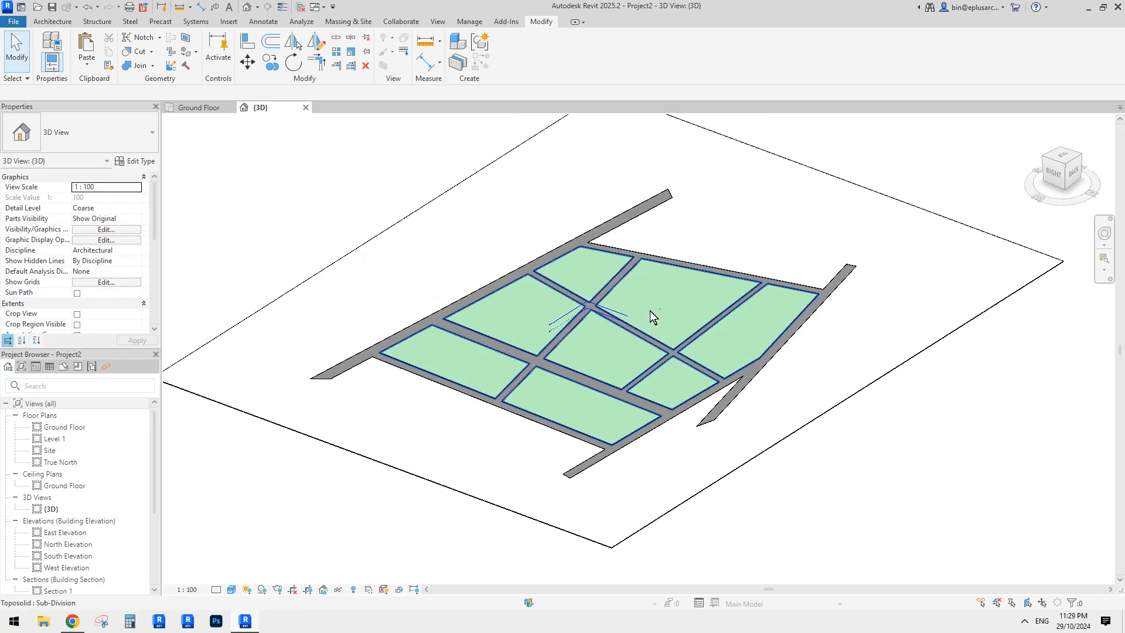
- Set the toposolid's Height Offset From Level to -300
{"action": "left_click", "coordinate": [797, 248]}
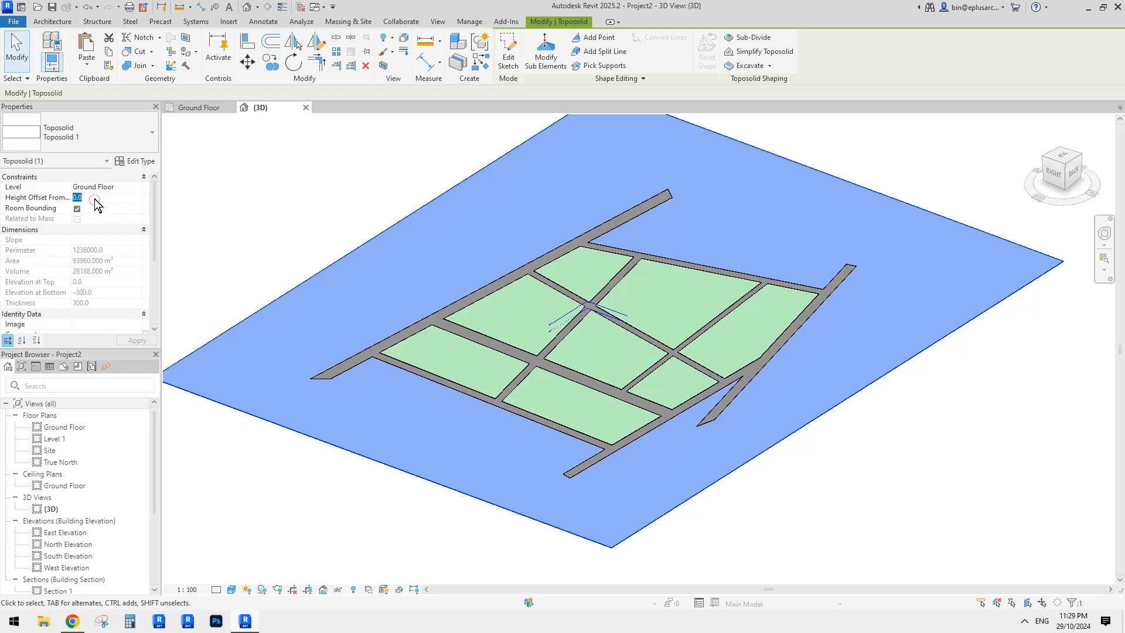
{"action": "type", "text": "-30"}
{"action": "scroll", "coordinate": [571, 329], "scroll_direction": "up", "scroll_amount": 6}
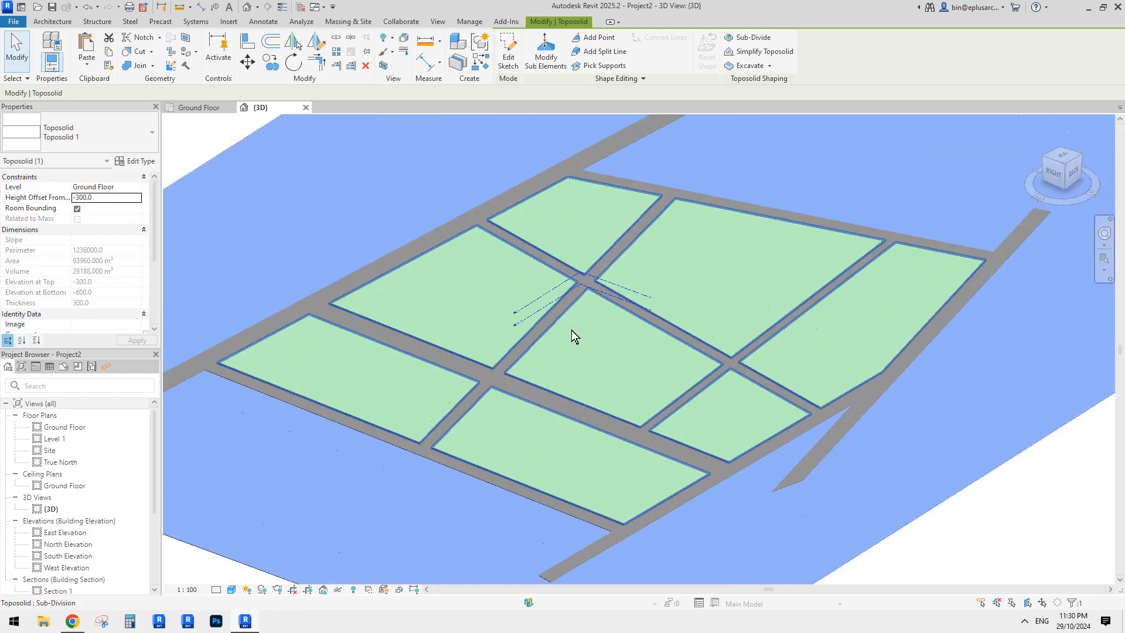
{"action": "key", "text": "Escape"}
{"action": "left_click", "coordinate": [516, 298]}
{"action": "key", "text": "Escape"}
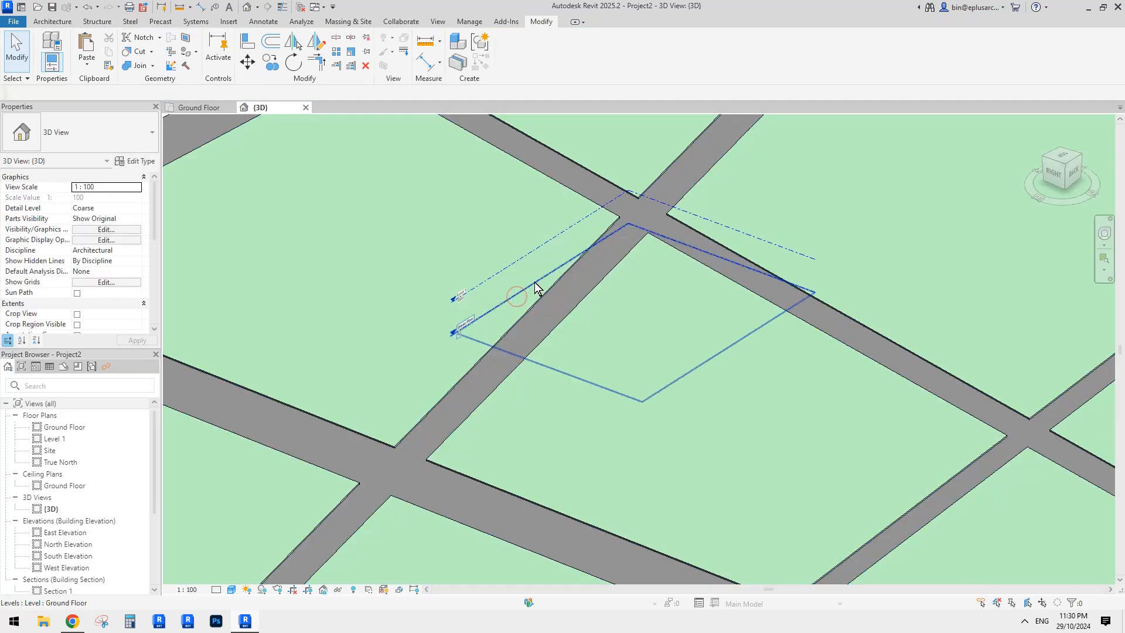
{"action": "left_click", "coordinate": [535, 283]}
{"action": "scroll", "coordinate": [534, 284], "scroll_direction": "down", "scroll_amount": 2}
{"action": "middle_click_drag", "start_coordinate": [536, 293], "coordinate": [534, 282], "text": "shift"}
{"action": "scroll", "coordinate": [469, 270], "scroll_direction": "up", "scroll_amount": 2}
{"action": "left_click", "coordinate": [493, 249]}
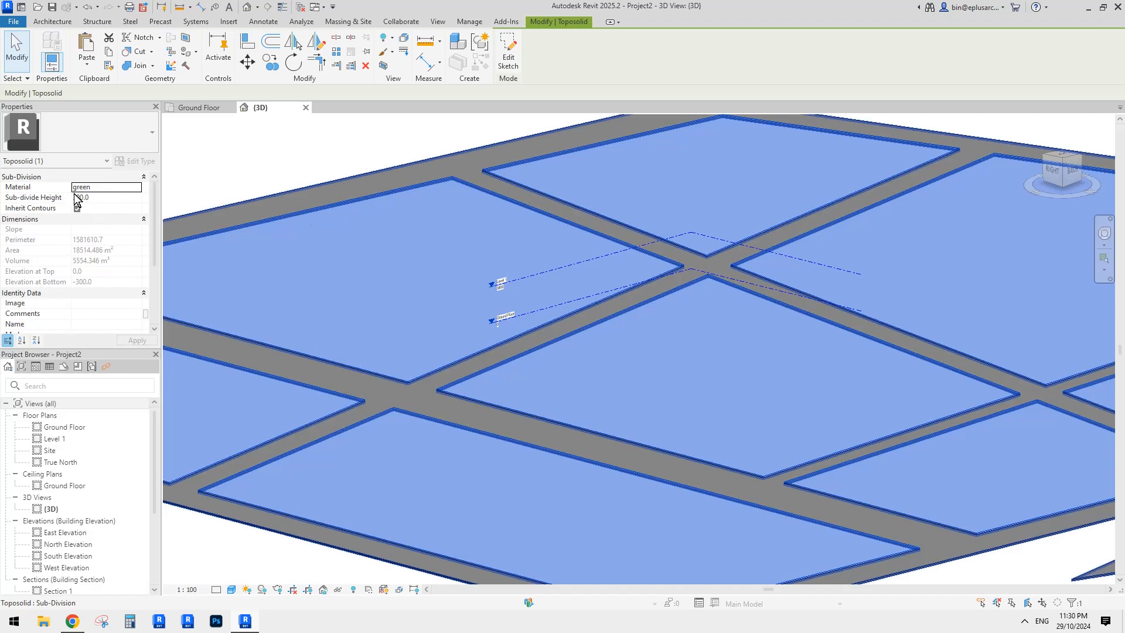
{"action": "scroll", "coordinate": [519, 341], "scroll_direction": "down", "scroll_amount": 2}
{"action": "key", "text": "Escape"}
{"action": "scroll", "coordinate": [522, 343], "scroll_direction": "down", "scroll_amount": 6}
{"action": "middle_click_drag", "start_coordinate": [607, 365], "coordinate": [548, 355]}
{"action": "scroll", "coordinate": [779, 353], "scroll_direction": "up", "scroll_amount": 1}
{"action": "middle_click_drag", "start_coordinate": [699, 379], "coordinate": [778, 365]}
{"action": "middle_click_drag", "start_coordinate": [638, 371], "coordinate": [784, 370], "text": "shift"}
{"action": "scroll", "coordinate": [509, 326], "scroll_direction": "up", "scroll_amount": 3}
{"action": "middle_click_drag", "start_coordinate": [510, 326], "coordinate": [557, 414], "text": "shift"}
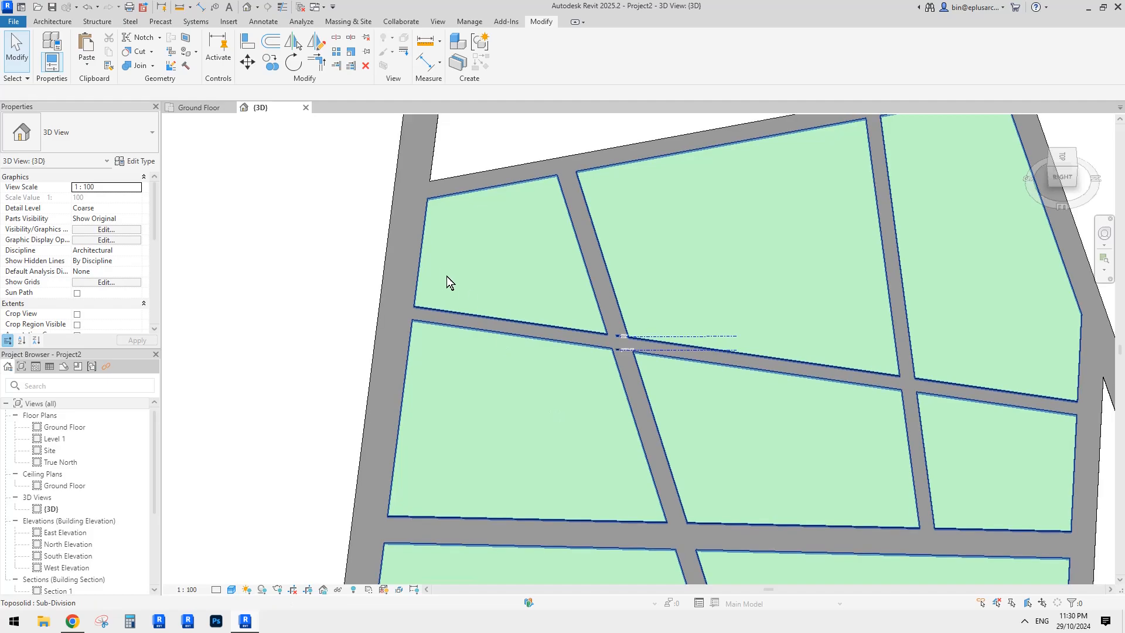
{"action": "middle_click_drag", "start_coordinate": [442, 260], "coordinate": [492, 228], "text": "shift"}
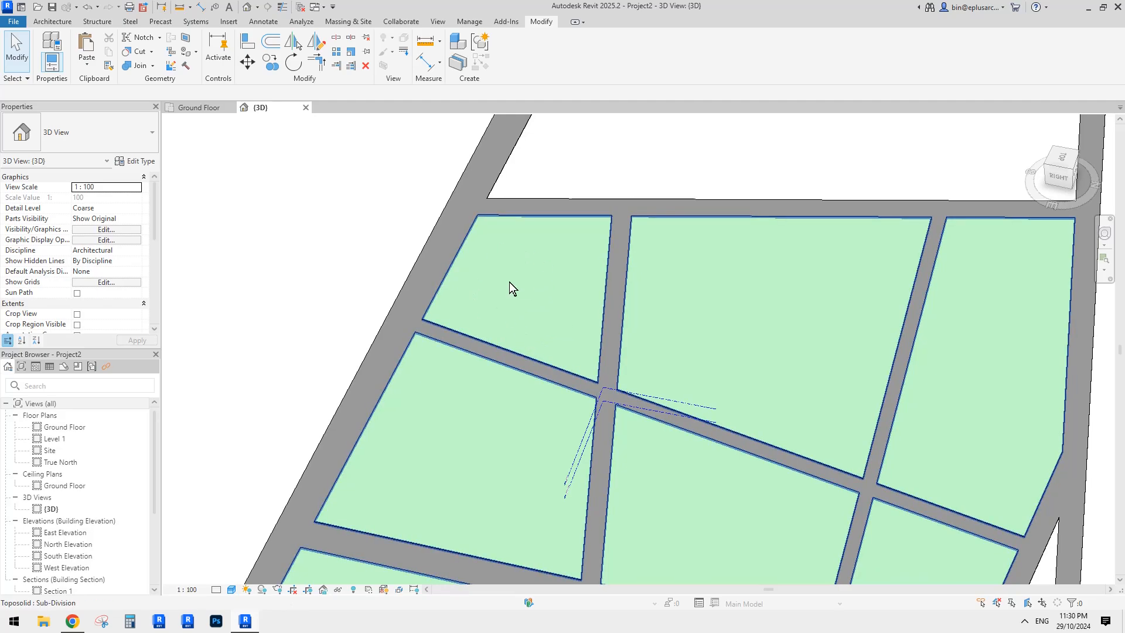
{"action": "left_click", "coordinate": [395, 227]}
{"action": "key", "text": "Escape"}
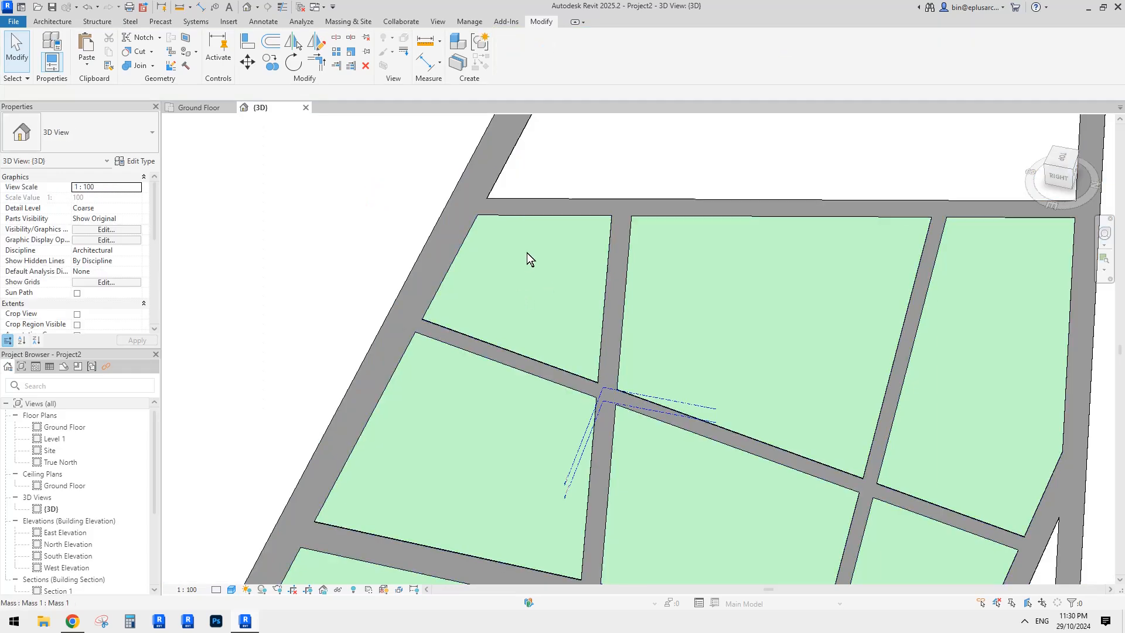
{"action": "left_click", "coordinate": [526, 252]}
{"action": "key", "text": "Escape"}
{"action": "scroll", "coordinate": [69, 518], "scroll_direction": "down", "scroll_amount": 3}
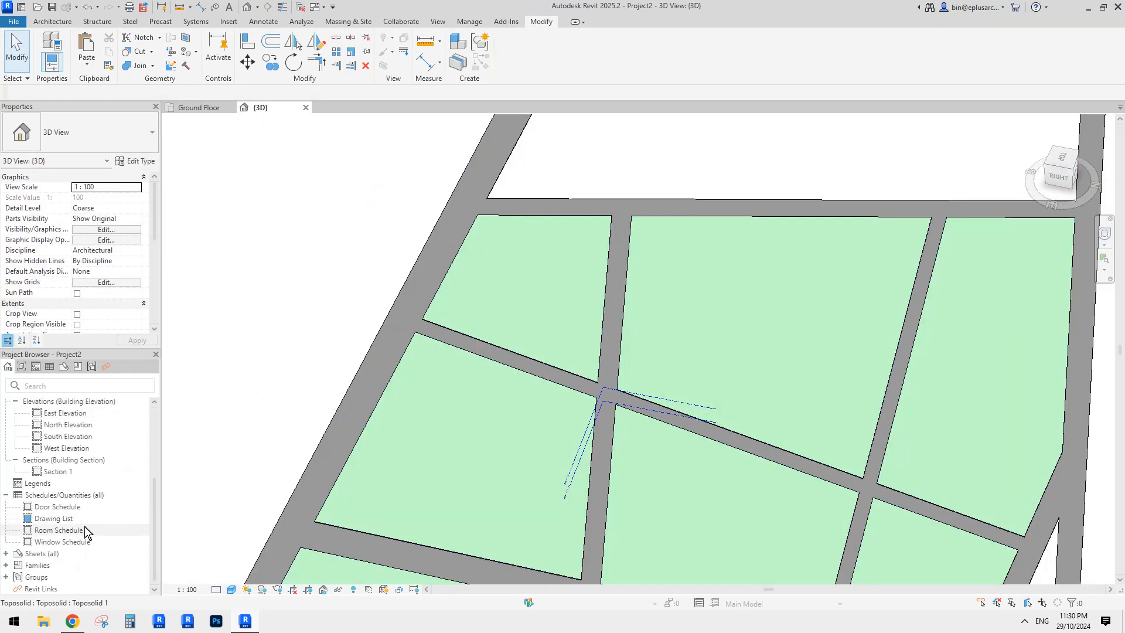
- Expand Families > Mass > Mass 1 in the Project Browser
{"action": "left_click", "coordinate": [36, 566]}
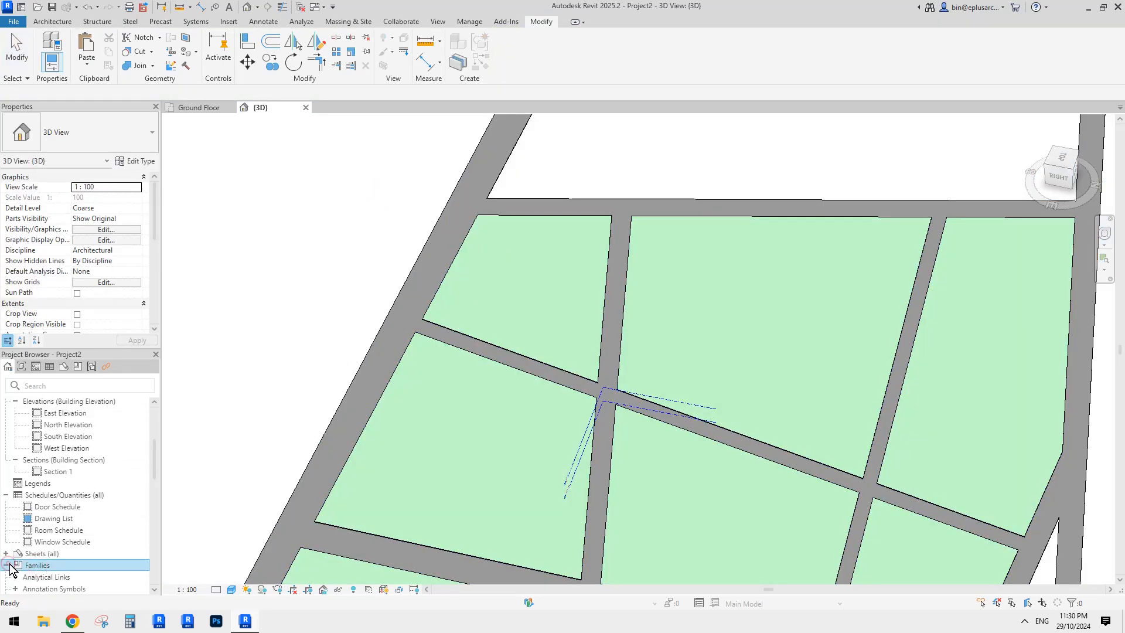
{"action": "left_click", "coordinate": [79, 368]}
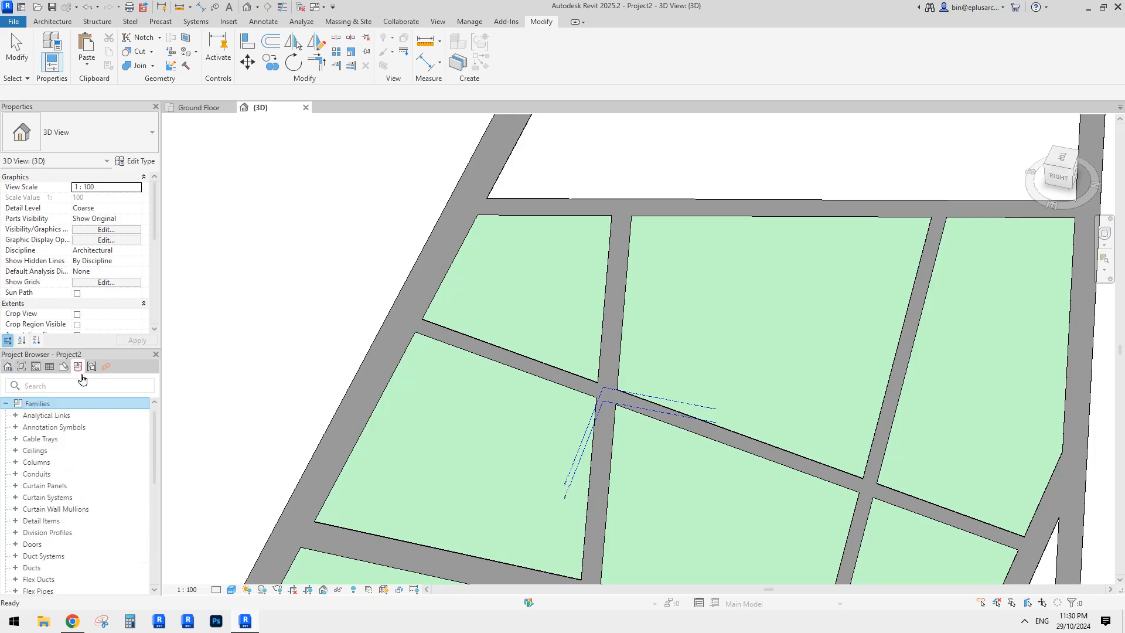
{"action": "scroll", "coordinate": [73, 501], "scroll_direction": "down", "scroll_amount": 6}
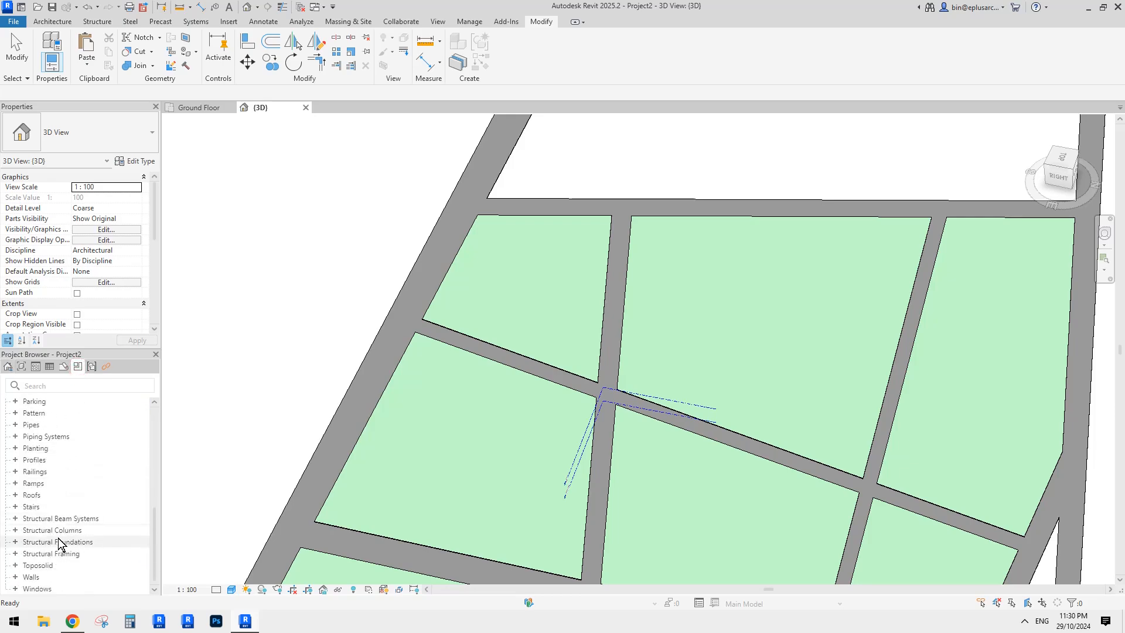
{"action": "scroll", "coordinate": [55, 542], "scroll_direction": "up", "scroll_amount": 2}
{"action": "scroll", "coordinate": [51, 547], "scroll_direction": "up", "scroll_amount": 2}
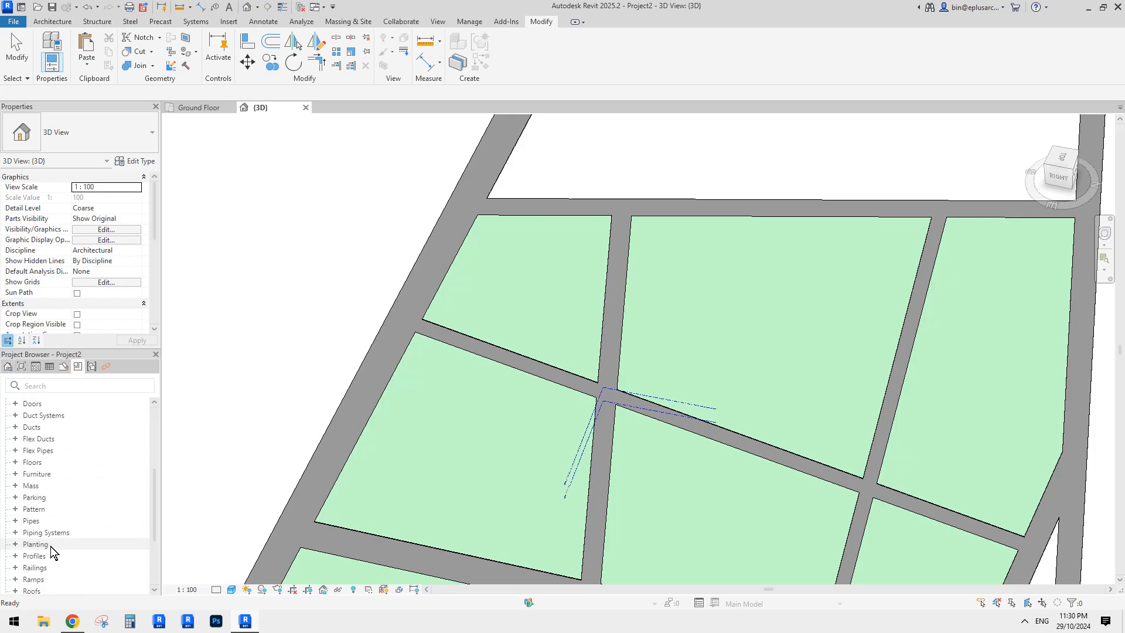
{"action": "left_click", "coordinate": [15, 485]}
{"action": "double_click", "coordinate": [52, 498]}
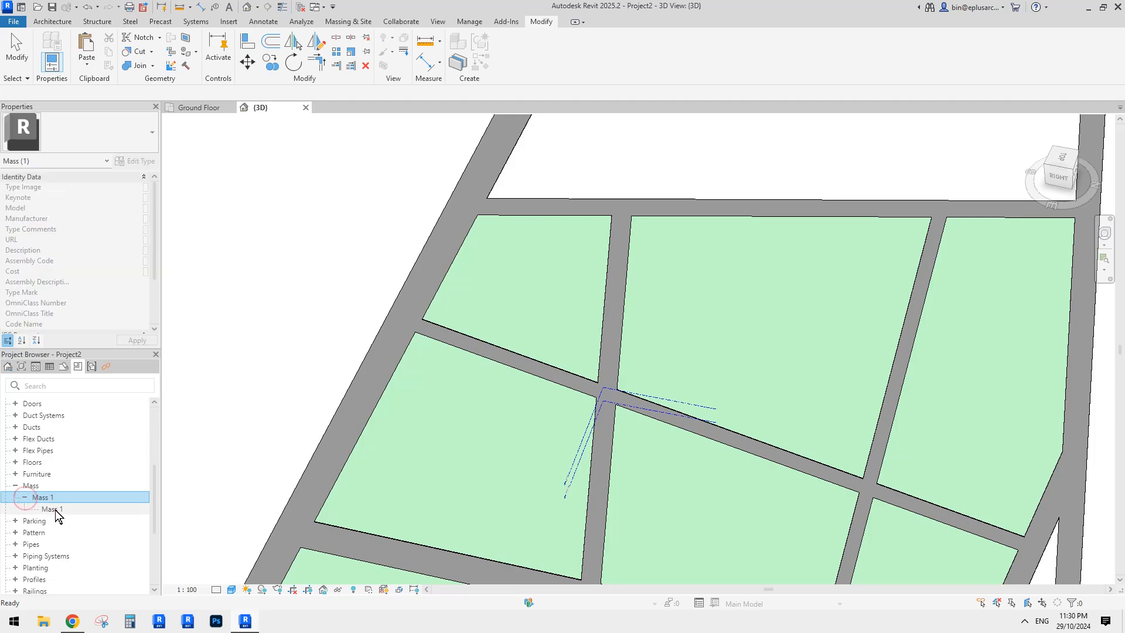
- Use the Mass 1 type's Select All Instances > Visible in View command
{"action": "right_click", "coordinate": [66, 498]}
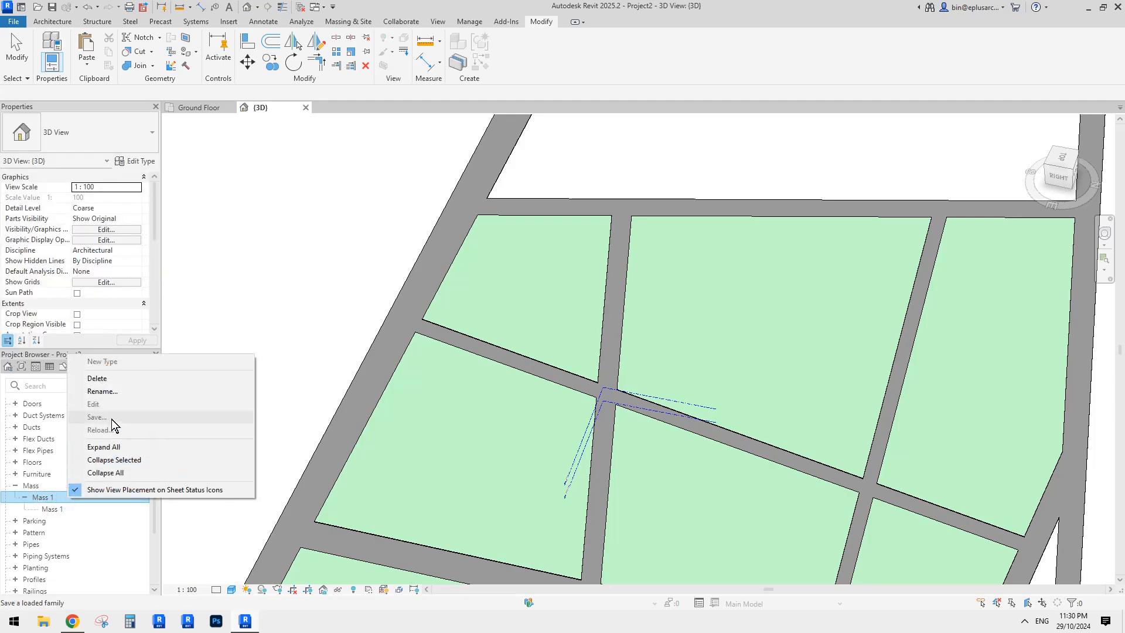
{"action": "left_click", "coordinate": [59, 509]}
{"action": "right_click", "coordinate": [58, 509]}
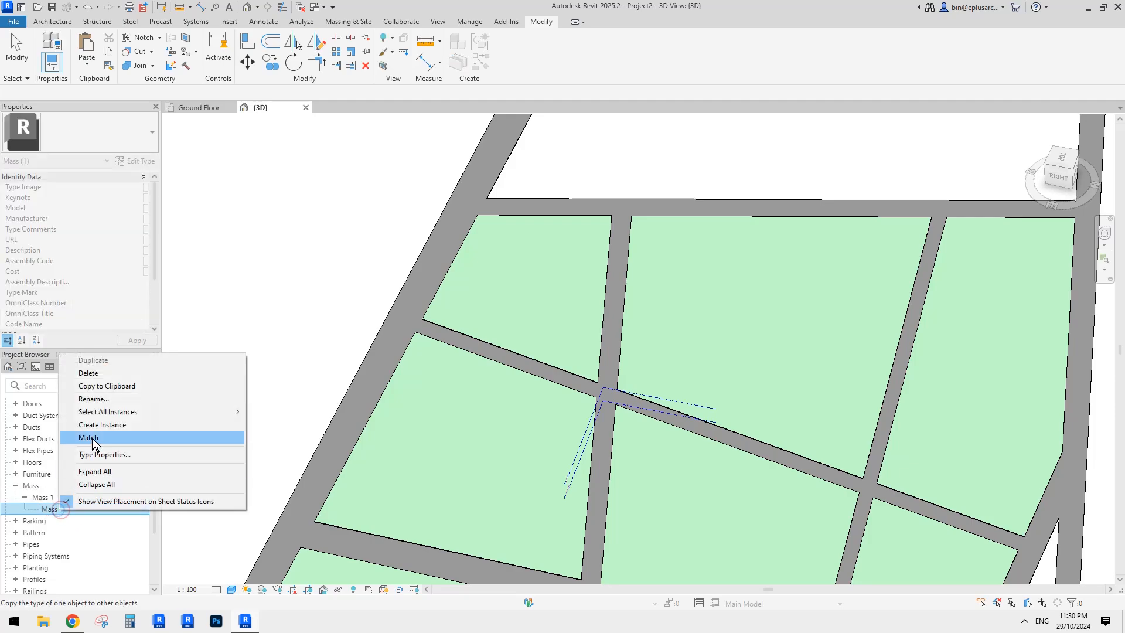
{"action": "left_click", "coordinate": [120, 411]}
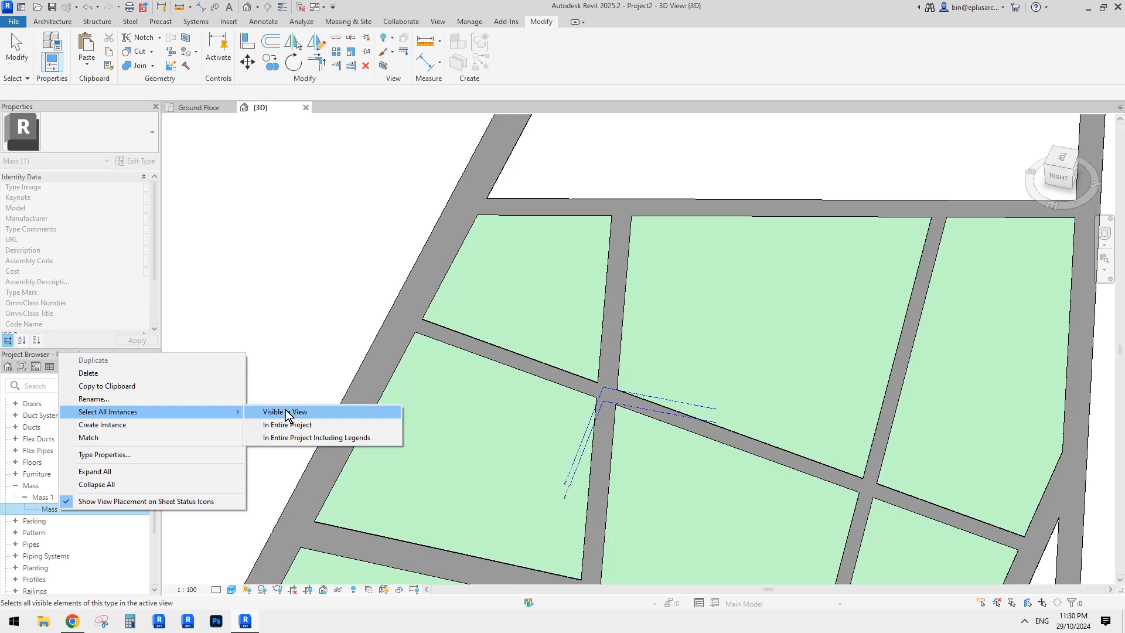
{"action": "left_click", "coordinate": [286, 412]}
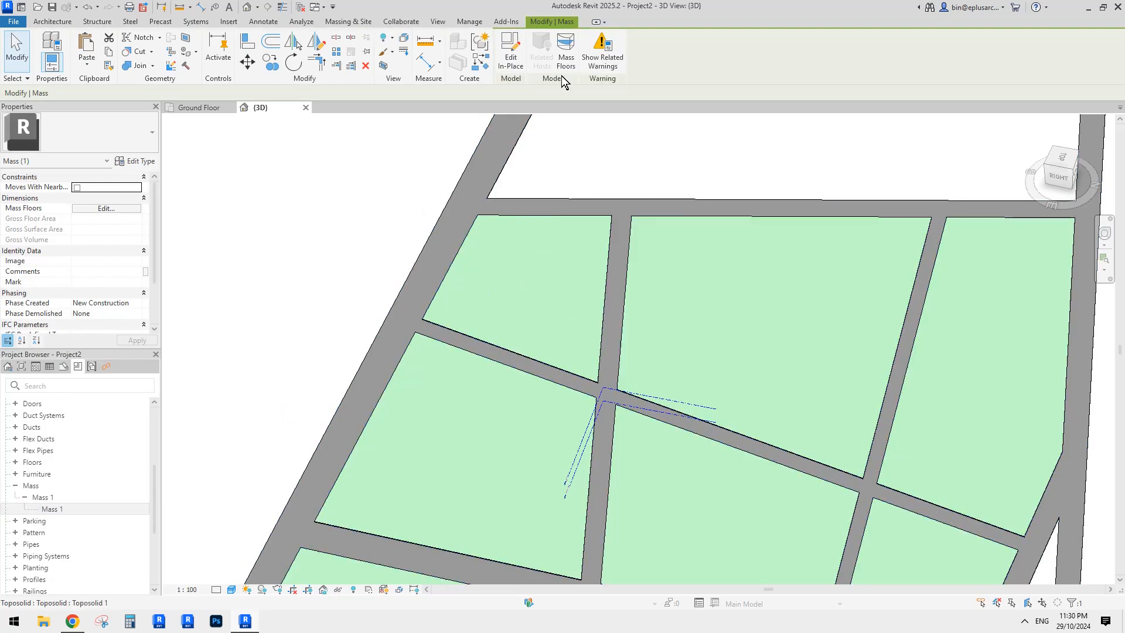
- Edit Mass 1 in place and drag the L outline's shared corner to the left
{"action": "left_click", "coordinate": [518, 53]}
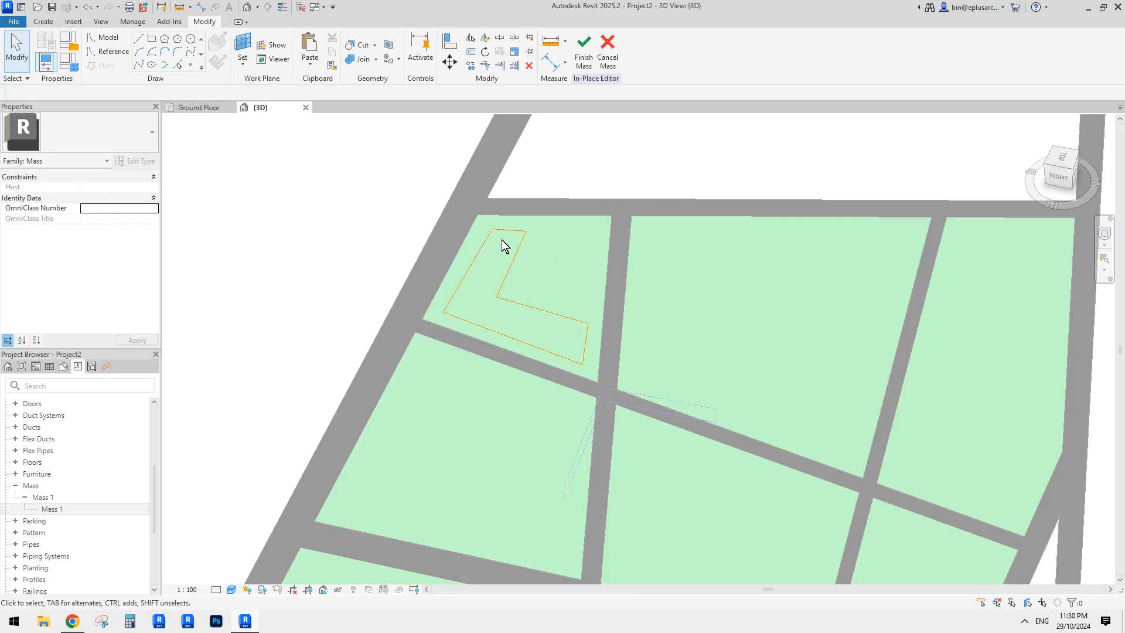
{"action": "scroll", "coordinate": [495, 238], "scroll_direction": "up", "scroll_amount": 3}
{"action": "left_click_drag", "start_coordinate": [505, 201], "coordinate": [468, 210]}
{"action": "scroll", "coordinate": [478, 223], "scroll_direction": "up", "scroll_amount": 1}
{"action": "scroll", "coordinate": [444, 316], "scroll_direction": "down", "scroll_amount": 1}
{"action": "middle_click_drag", "start_coordinate": [435, 410], "coordinate": [466, 364]}
- Select the reference-line chain and extrude it into a solid L form 10000 high
{"action": "left_click", "coordinate": [452, 338]}
{"action": "scroll", "coordinate": [453, 340], "scroll_direction": "down", "scroll_amount": 1}
{"action": "scroll", "coordinate": [568, 356], "scroll_direction": "down", "scroll_amount": 2}
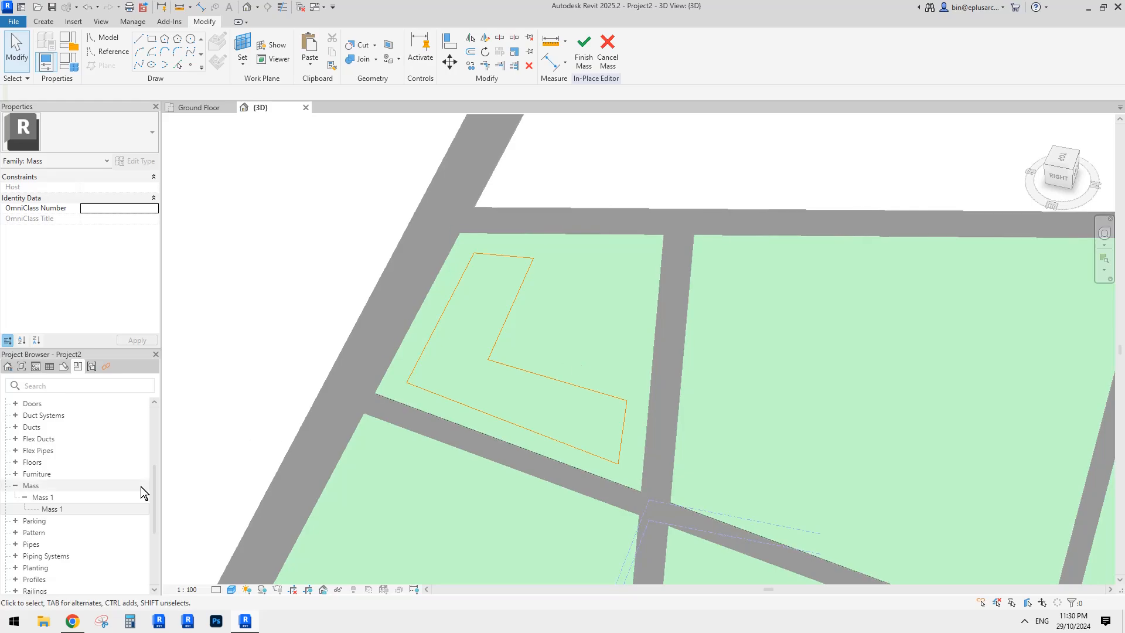
{"action": "scroll", "coordinate": [530, 463], "scroll_direction": "up", "scroll_amount": 4}
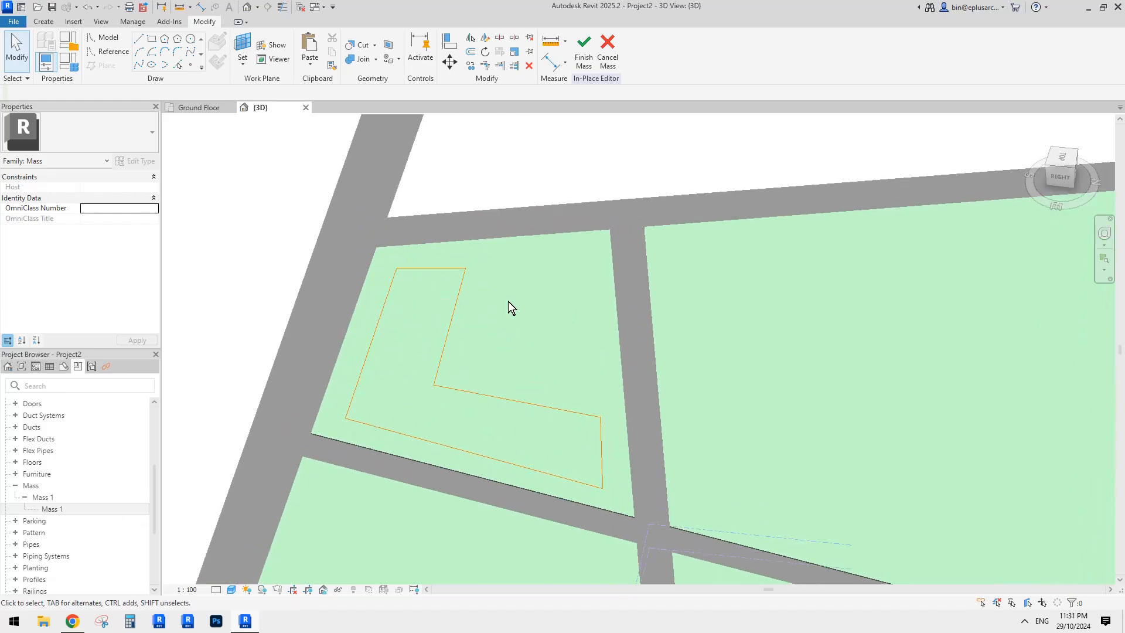
{"action": "left_click", "coordinate": [453, 322]}
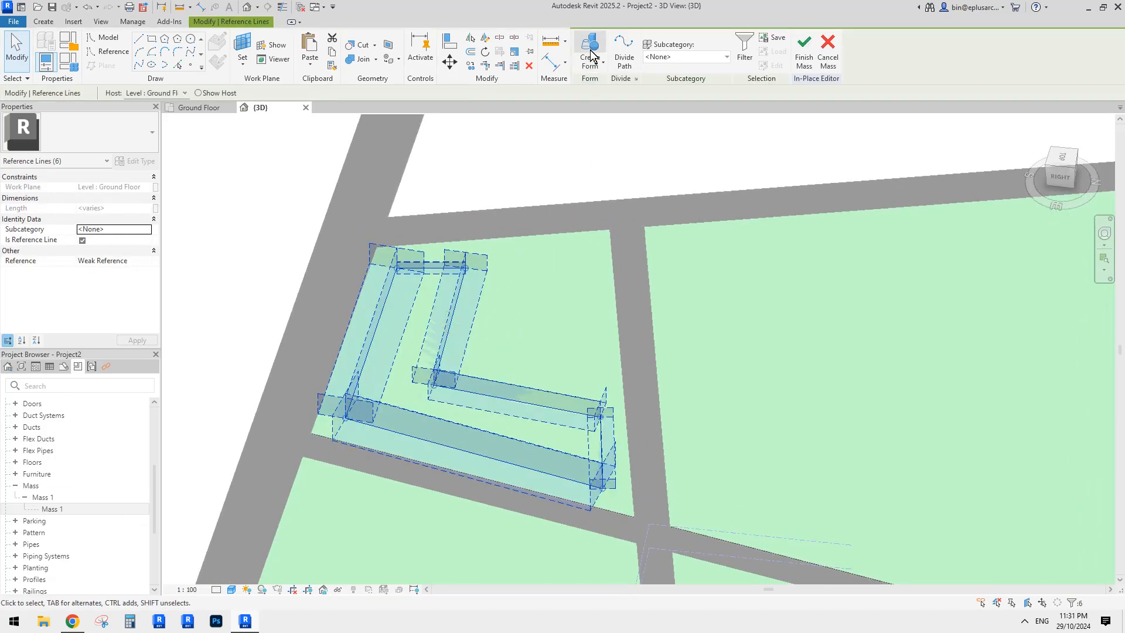
{"action": "scroll", "coordinate": [657, 291], "scroll_direction": "down", "scroll_amount": 2}
{"action": "middle_click_drag", "start_coordinate": [662, 328], "coordinate": [595, 278], "text": "shift"}
{"action": "scroll", "coordinate": [665, 342], "scroll_direction": "up", "scroll_amount": 1}
{"action": "scroll", "coordinate": [595, 279], "scroll_direction": "down", "scroll_amount": 2}
{"action": "middle_click_drag", "start_coordinate": [437, 353], "coordinate": [512, 296], "text": "shift"}
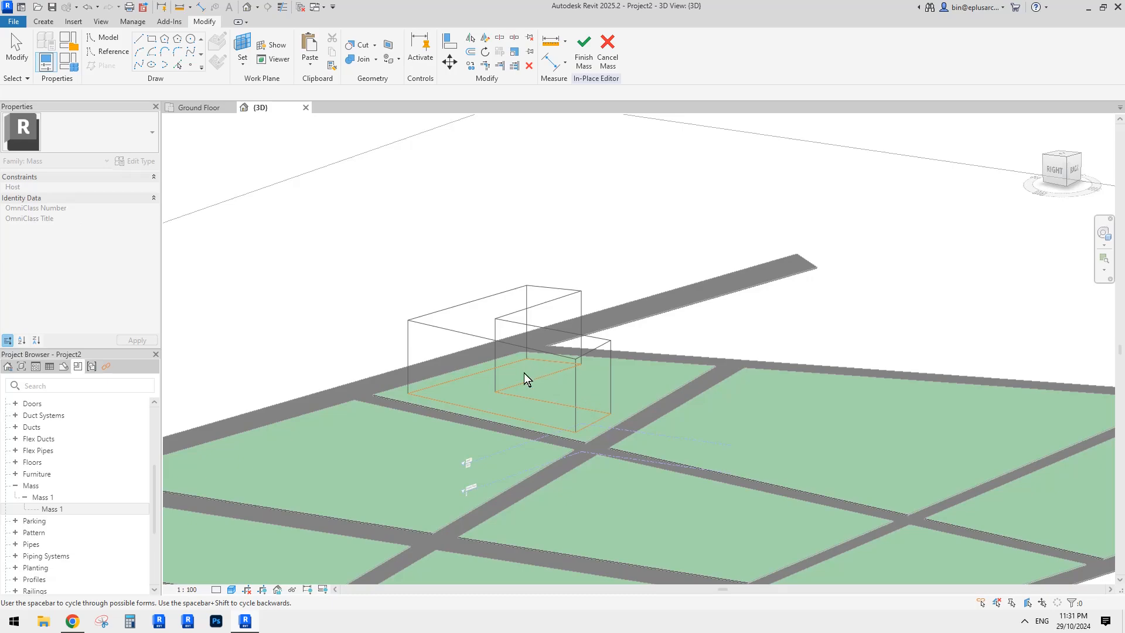
{"action": "middle_click_drag", "start_coordinate": [524, 372], "coordinate": [593, 372]}
- Drag the L form's top face upward, raising it to 24290
{"action": "left_click", "coordinate": [563, 280]}
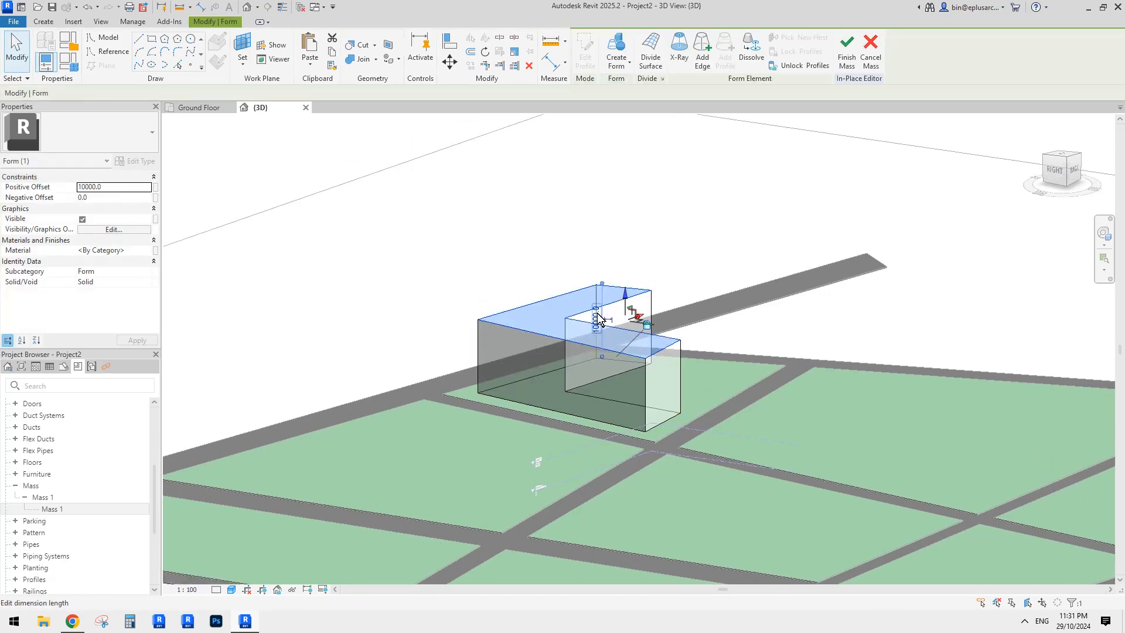
{"action": "left_click_drag", "start_coordinate": [626, 297], "coordinate": [623, 234]}
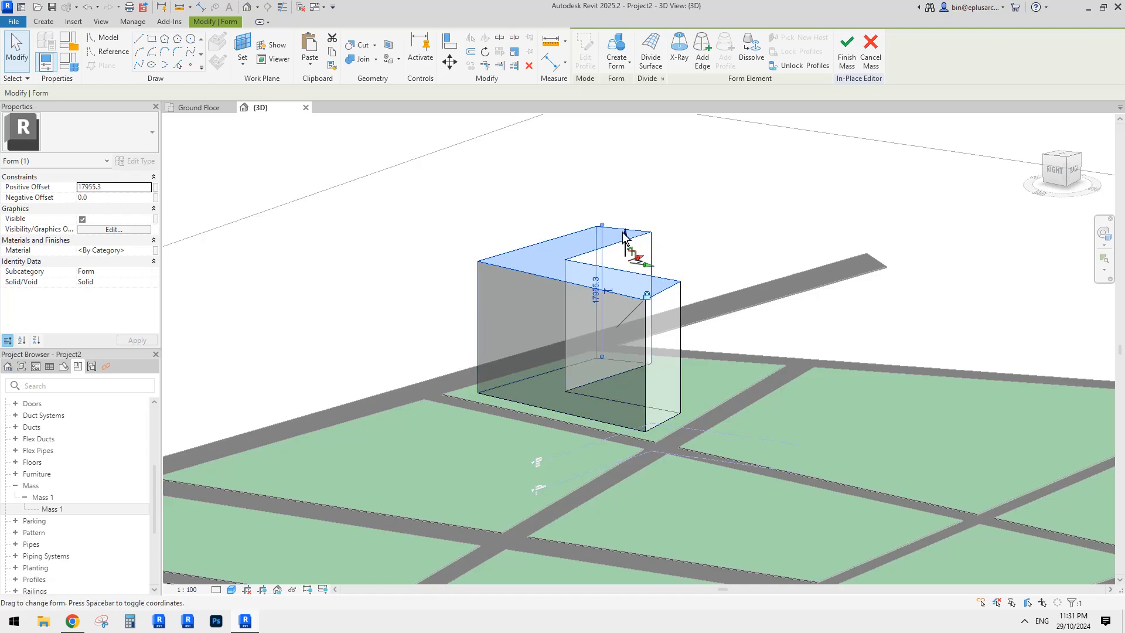
{"action": "middle_click_drag", "start_coordinate": [664, 213], "coordinate": [719, 294], "text": "shift"}
{"action": "scroll", "coordinate": [641, 244], "scroll_direction": "up", "scroll_amount": 2}
{"action": "mouse_move", "coordinate": [641, 244]}
{"action": "left_mouse_down"}
{"action": "mouse_move", "coordinate": [642, 254]}
{"action": "mouse_move", "coordinate": [687, 206]}
{"action": "mouse_move", "coordinate": [647, 211]}
{"action": "mouse_move", "coordinate": [651, 225]}
{"action": "left_mouse_up"}
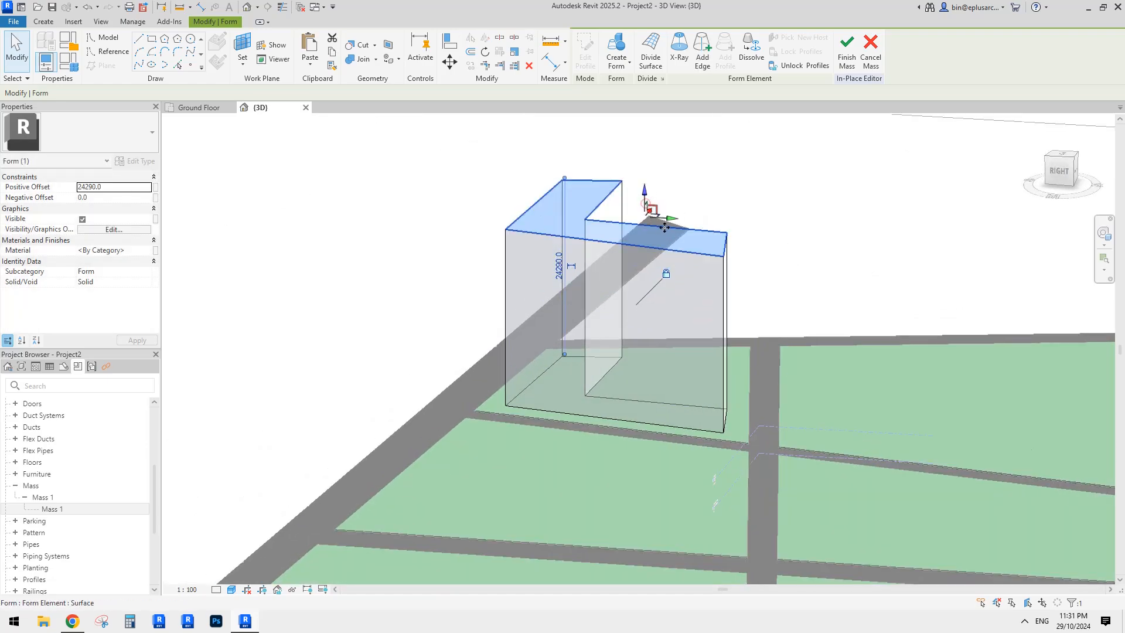
- Orbit around the raised form, finish the mass, and select it
{"action": "scroll", "coordinate": [674, 222], "scroll_direction": "down", "scroll_amount": 1}
{"action": "scroll", "coordinate": [673, 221], "scroll_direction": "down", "scroll_amount": 2}
{"action": "middle_click_drag", "start_coordinate": [674, 222], "coordinate": [679, 305], "text": "shift"}
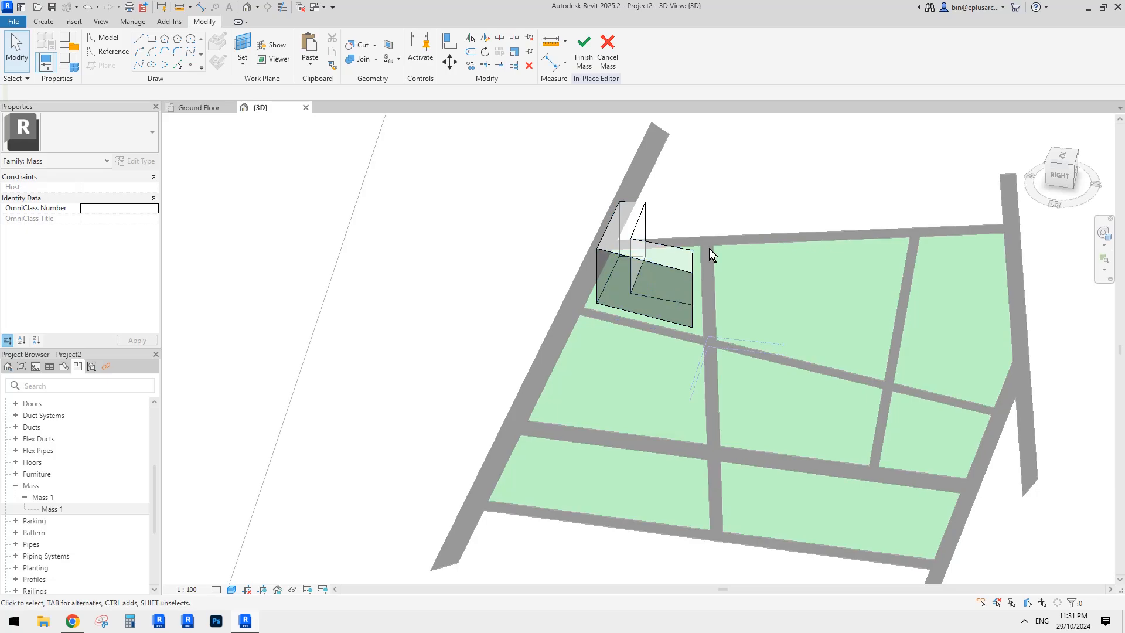
{"action": "middle_click_drag", "start_coordinate": [708, 248], "coordinate": [593, 258]}
{"action": "middle_click_drag", "start_coordinate": [593, 258], "coordinate": [496, 352], "text": "shift"}
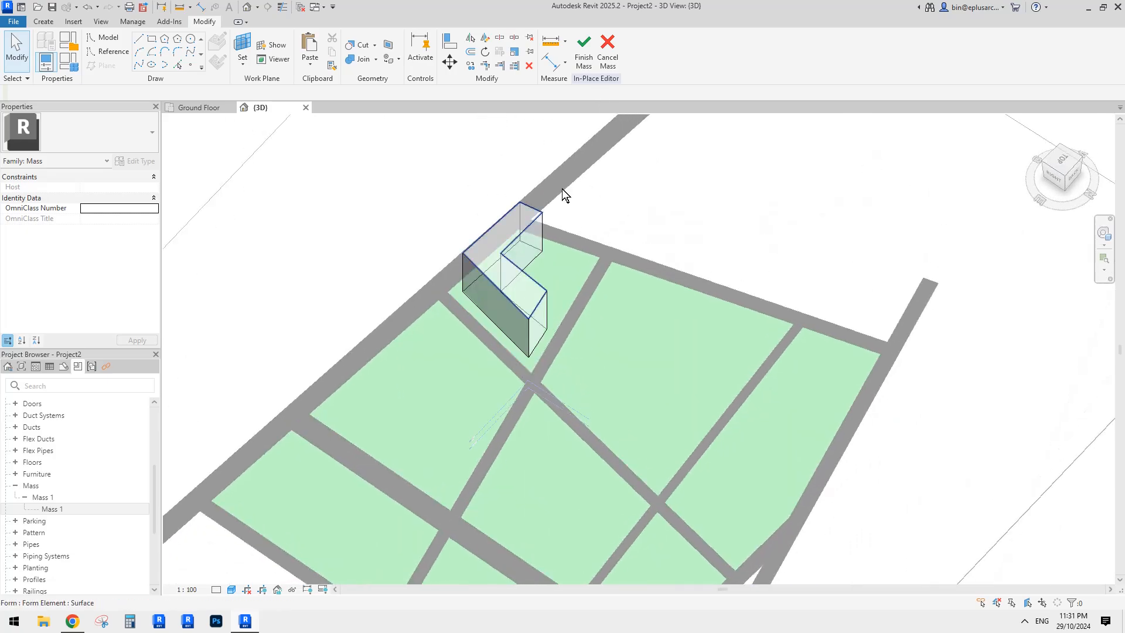
{"action": "middle_click_drag", "start_coordinate": [563, 193], "coordinate": [599, 156]}
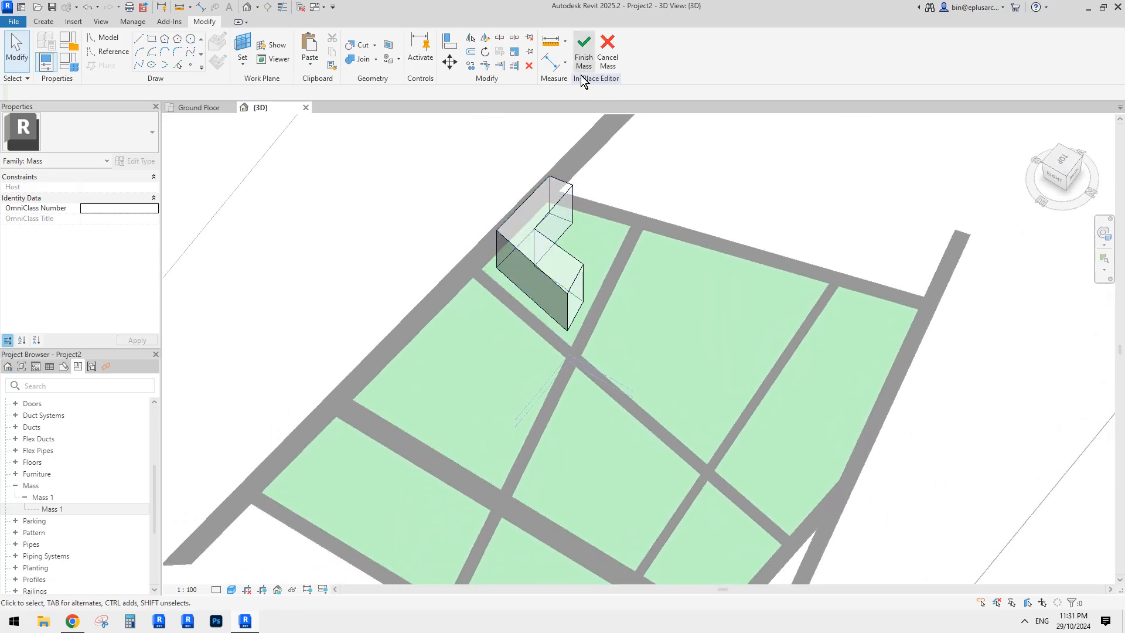
{"action": "middle_click_drag", "start_coordinate": [583, 244], "coordinate": [614, 164], "text": "shift"}
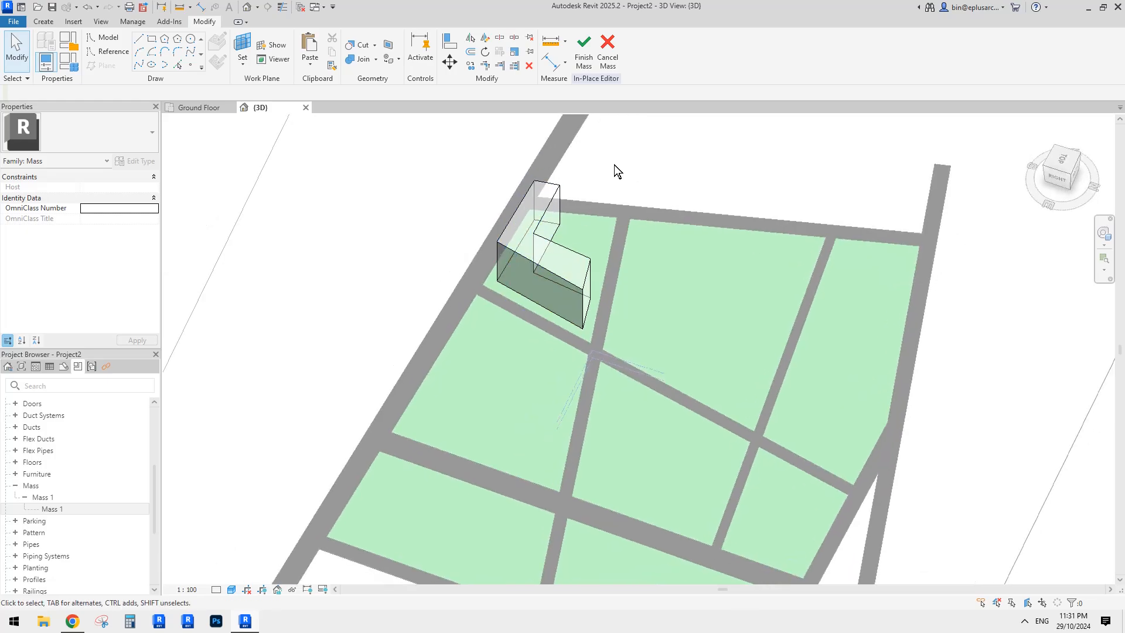
{"action": "left_click", "coordinate": [586, 57]}
{"action": "left_click", "coordinate": [560, 267]}
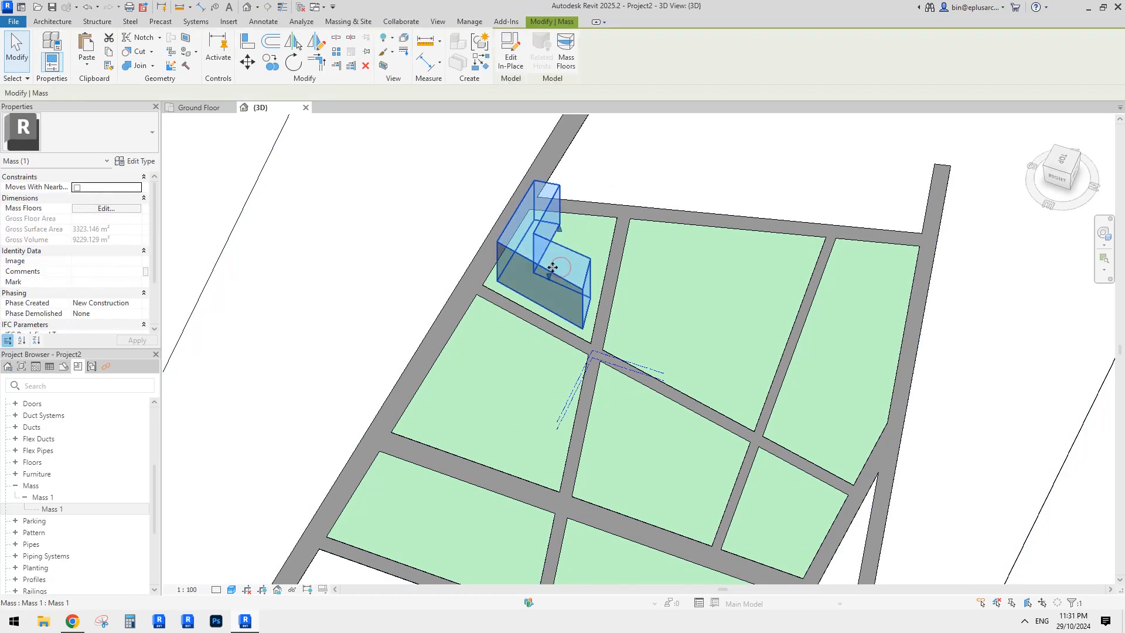
- Use Create Similar on the L-shaped mass to start Mass 2 with its default name
{"action": "key", "text": "s"}
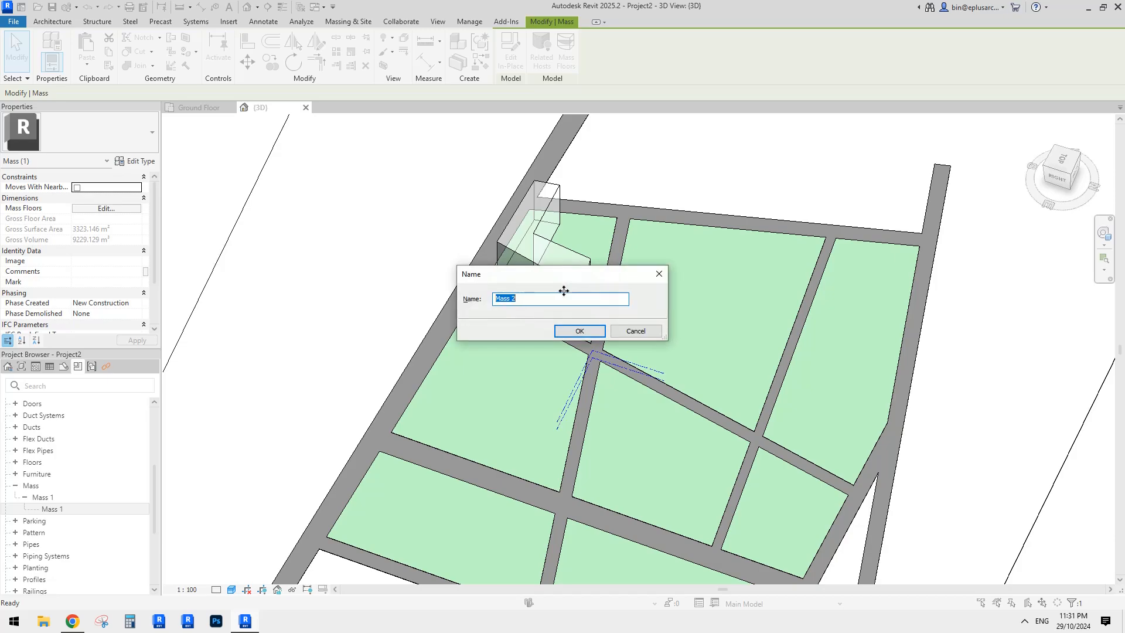
{"action": "left_click", "coordinate": [639, 330]}
{"action": "left_click", "coordinate": [545, 250]}
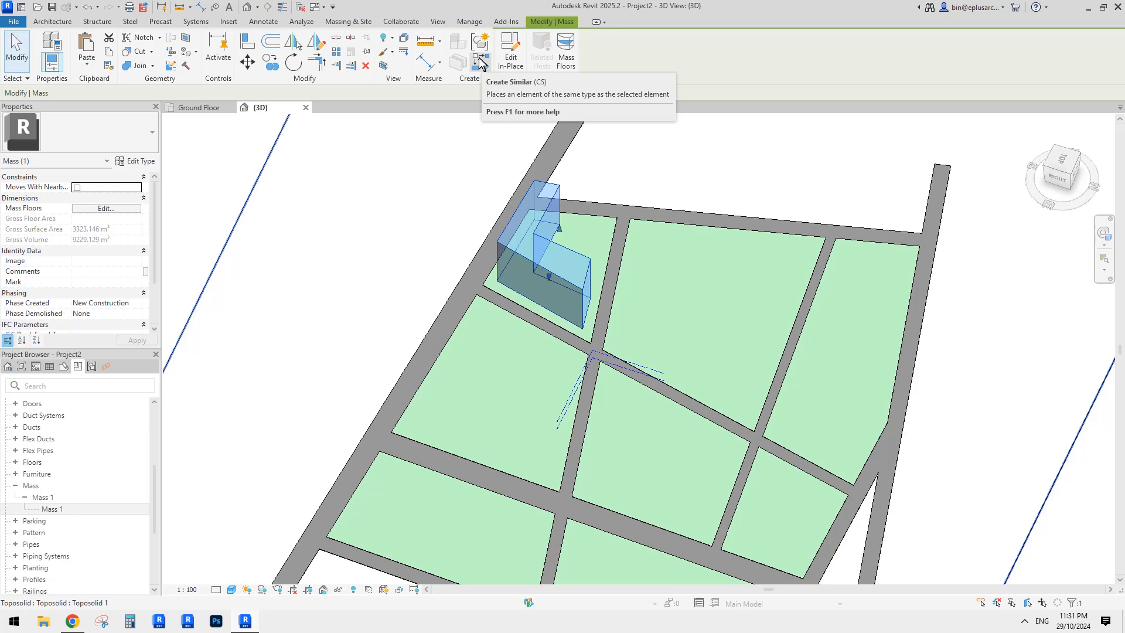
{"action": "left_click", "coordinate": [480, 61]}
{"action": "left_click", "coordinate": [584, 334]}
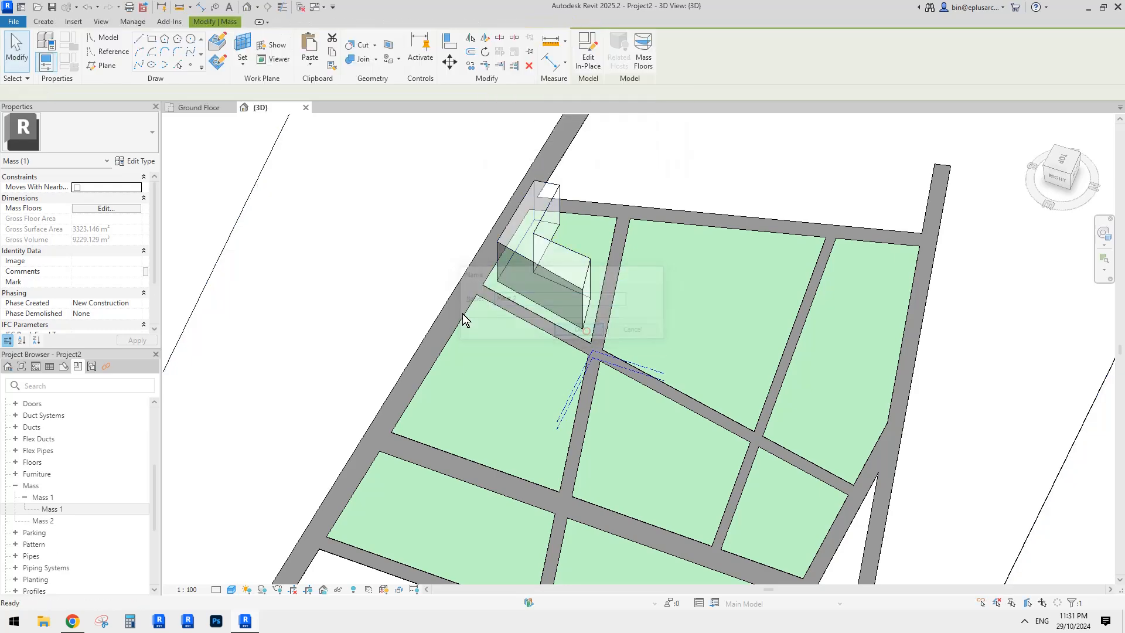
- Orbit over the site and pick the Reference line drawing tool
{"action": "scroll", "coordinate": [545, 305], "scroll_direction": "down", "scroll_amount": 2}
{"action": "middle_click_drag", "start_coordinate": [543, 309], "coordinate": [578, 337], "text": "shift"}
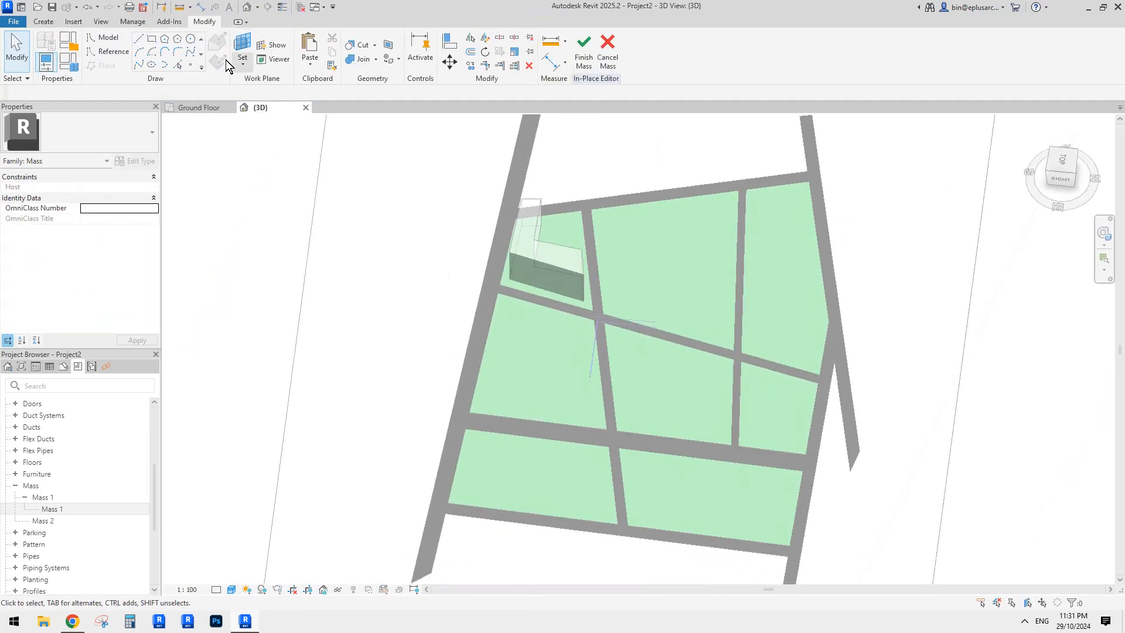
{"action": "left_click", "coordinate": [118, 55]}
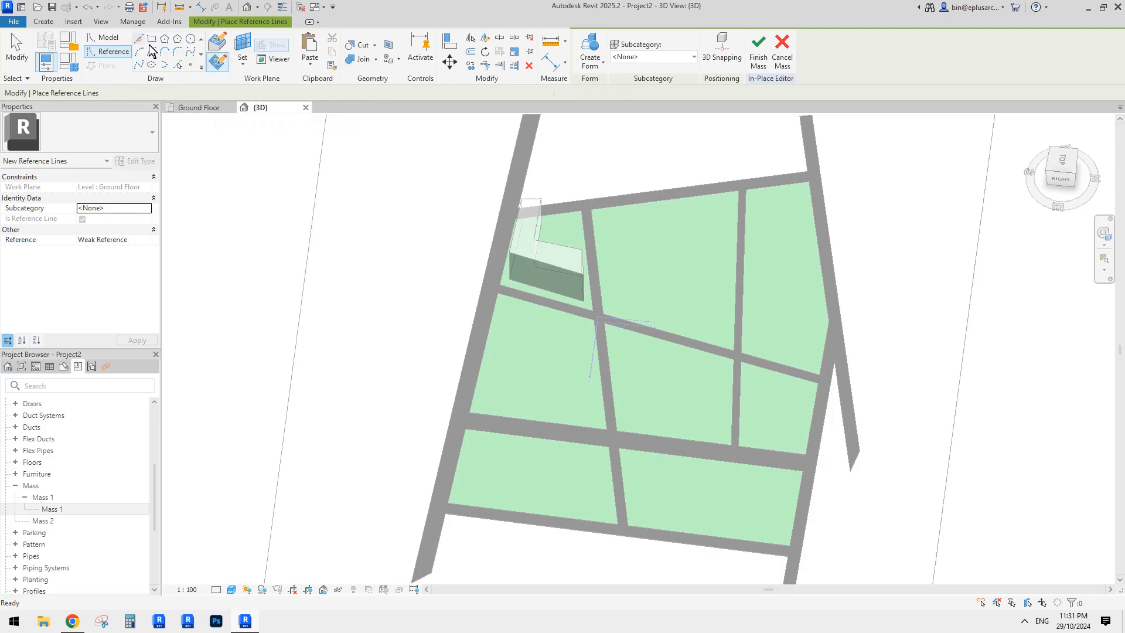
{"action": "scroll", "coordinate": [557, 352], "scroll_direction": "up", "scroll_amount": 4}
- Draw a chained L-shaped reference-line outline on the plot below the first mass
{"action": "left_click", "coordinate": [471, 287]}
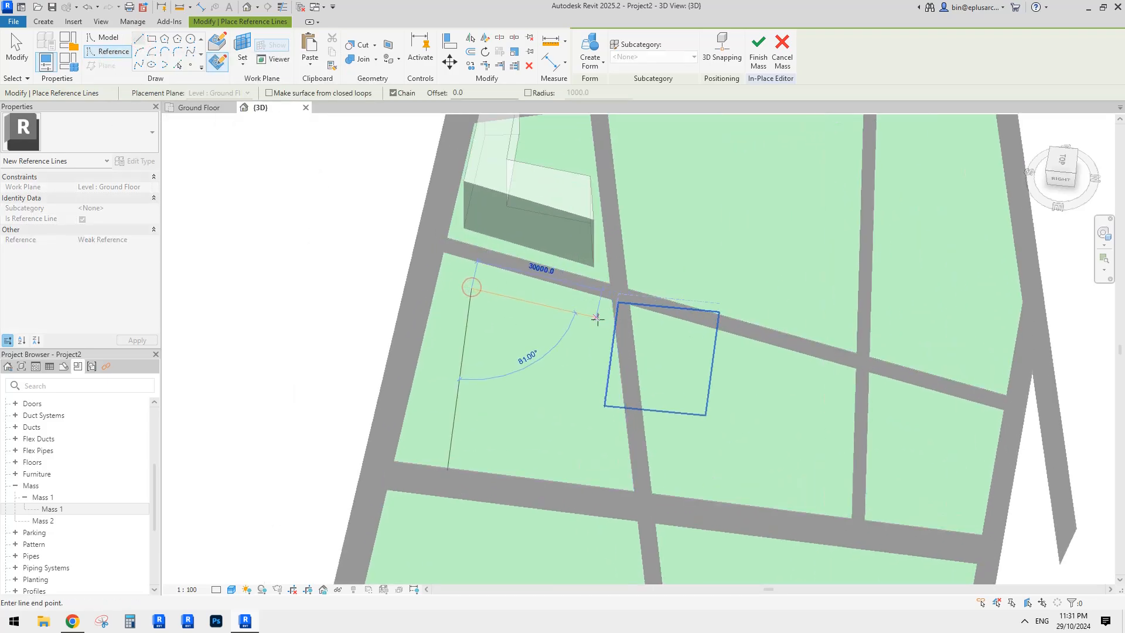
{"action": "left_click", "coordinate": [598, 321]}
{"action": "left_click", "coordinate": [609, 467]}
{"action": "left_click", "coordinate": [550, 463]}
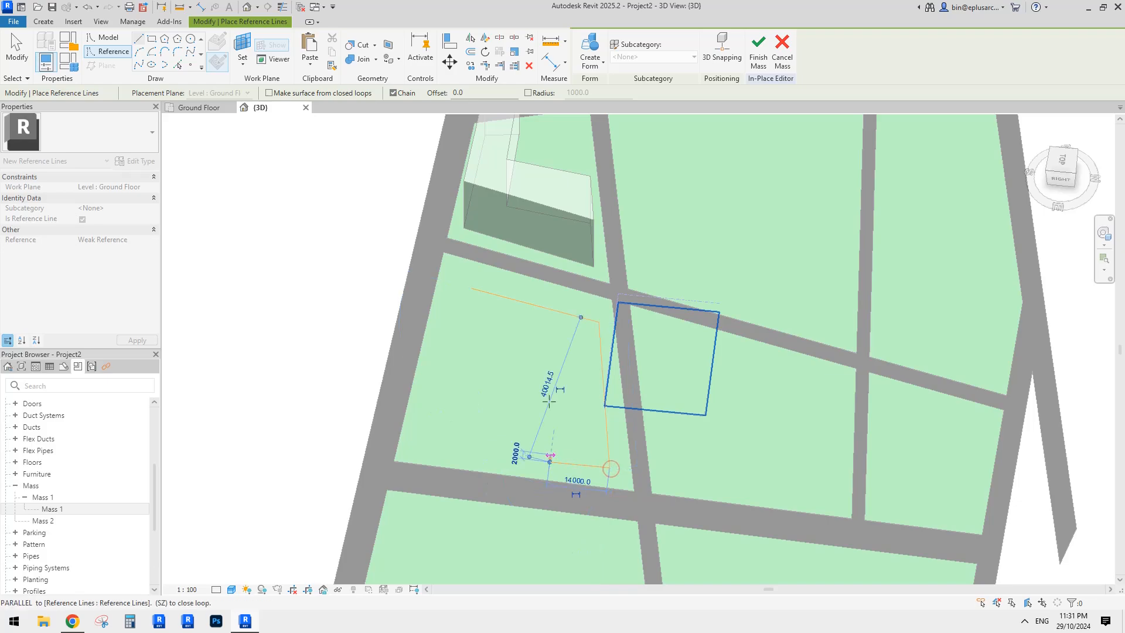
{"action": "left_click", "coordinate": [549, 359]}
{"action": "left_click", "coordinate": [466, 346]}
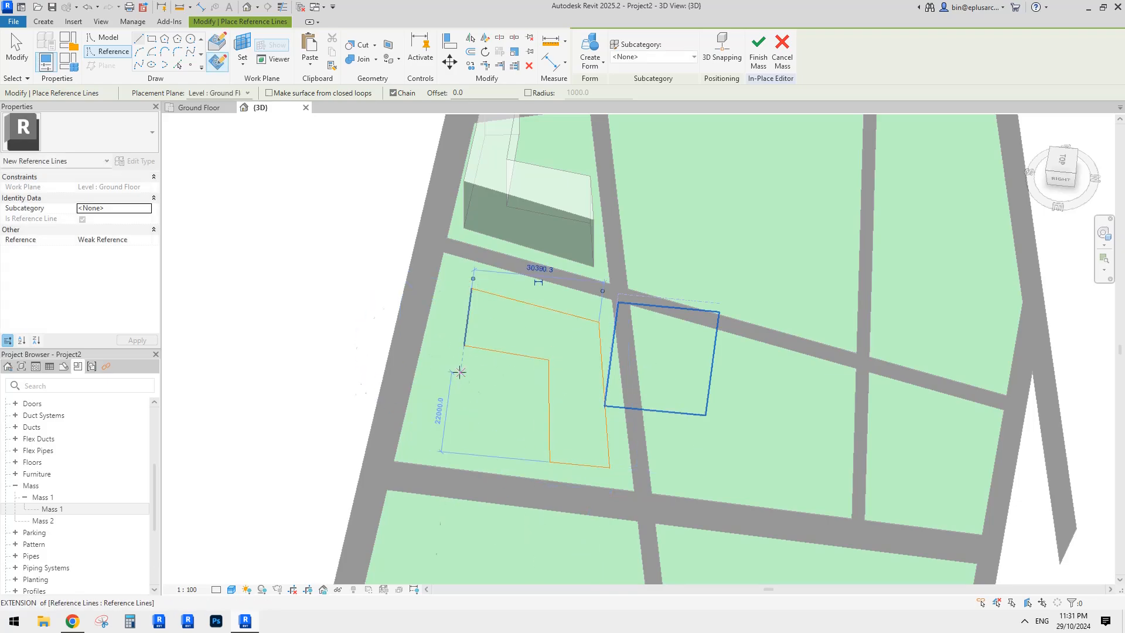
- Draw a small closed rectangular reference-line outline beside the L
{"action": "left_click", "coordinate": [461, 372]}
{"action": "left_click", "coordinate": [515, 378]}
{"action": "left_click", "coordinate": [506, 451]}
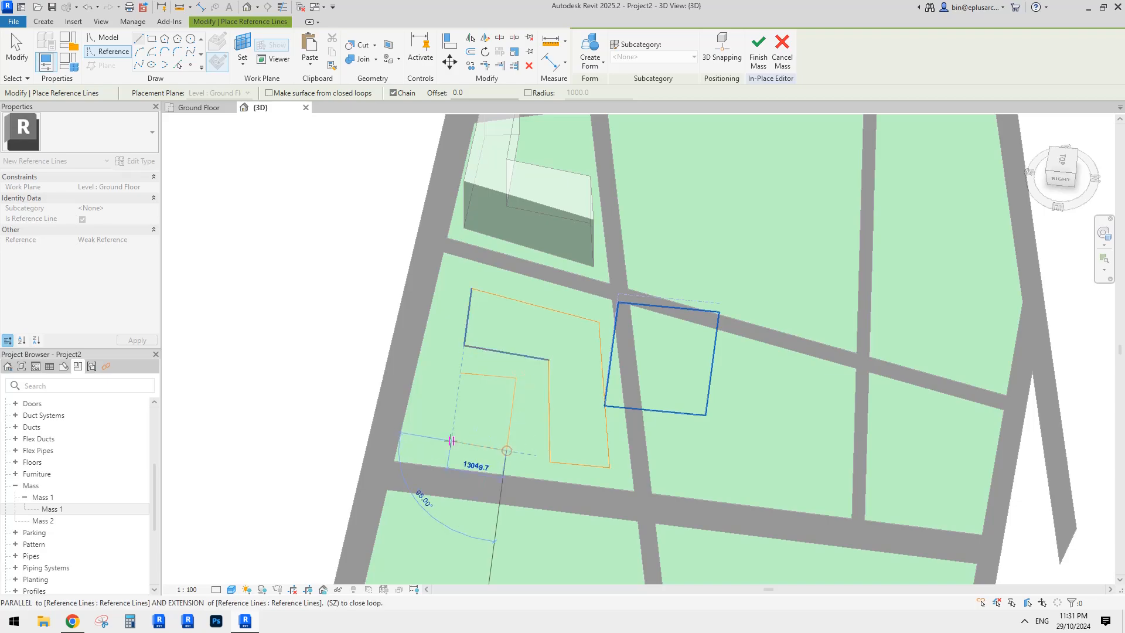
{"action": "left_click", "coordinate": [451, 440]}
{"action": "left_click", "coordinate": [461, 372]}
{"action": "key", "text": "Escape"}
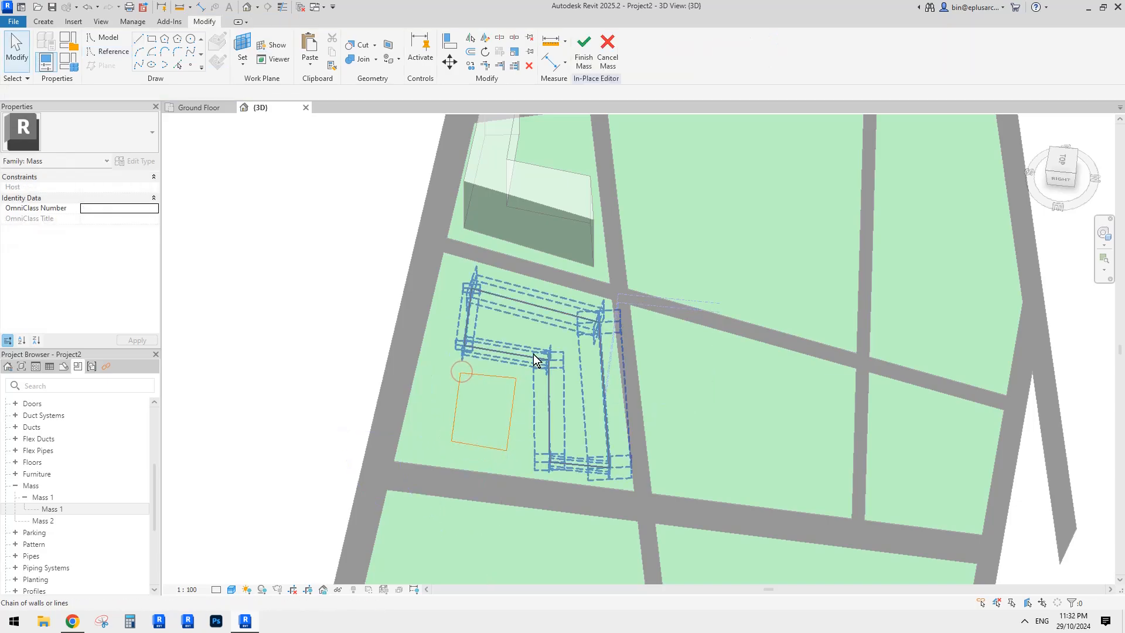
- Select the L chain and extrude it into a form with Create Form
{"action": "left_click", "coordinate": [533, 354]}
{"action": "left_click", "coordinate": [596, 48]}
{"action": "middle_click_drag", "start_coordinate": [697, 427], "coordinate": [683, 260], "text": "shift"}
- Select the L extrusion and raise its top slightly
{"action": "middle_click_drag", "start_coordinate": [720, 183], "coordinate": [695, 239]}
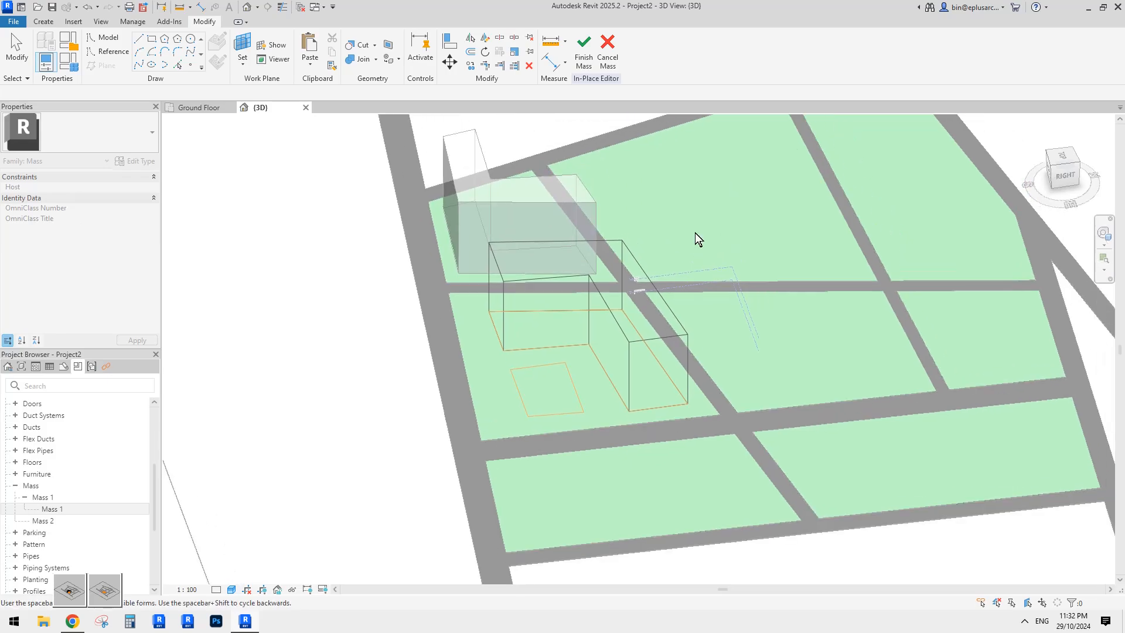
{"action": "left_click", "coordinate": [583, 261]}
{"action": "left_click_drag", "start_coordinate": [587, 267], "coordinate": [588, 254]}
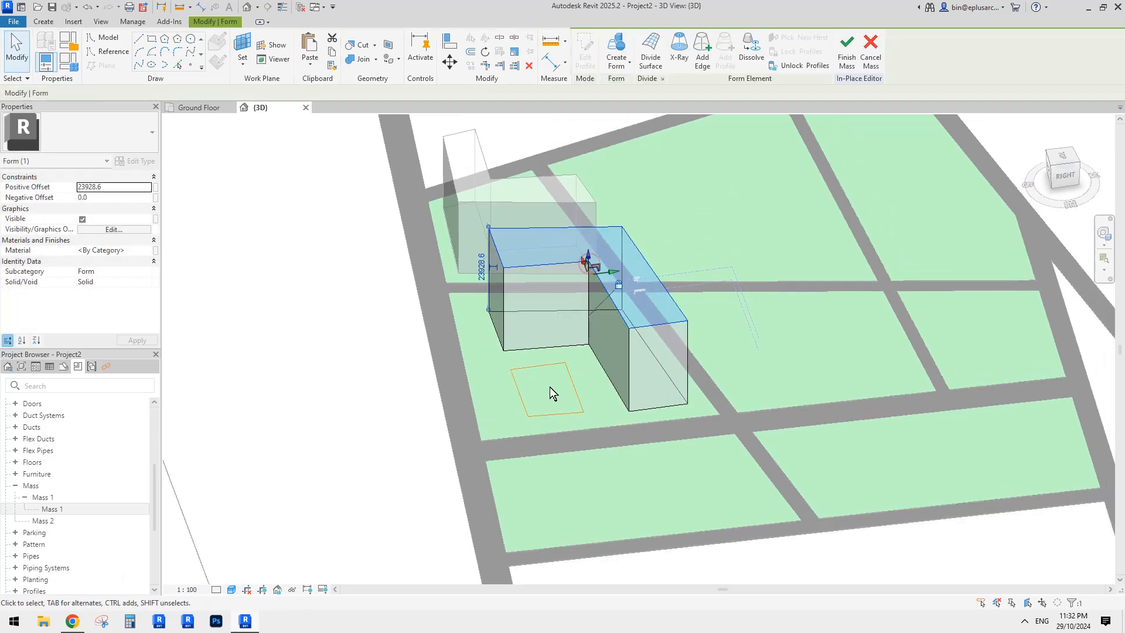
- Extrude the small rectangle into a box form and raise its top
{"action": "left_click", "coordinate": [568, 375]}
{"action": "left_click", "coordinate": [589, 48]}
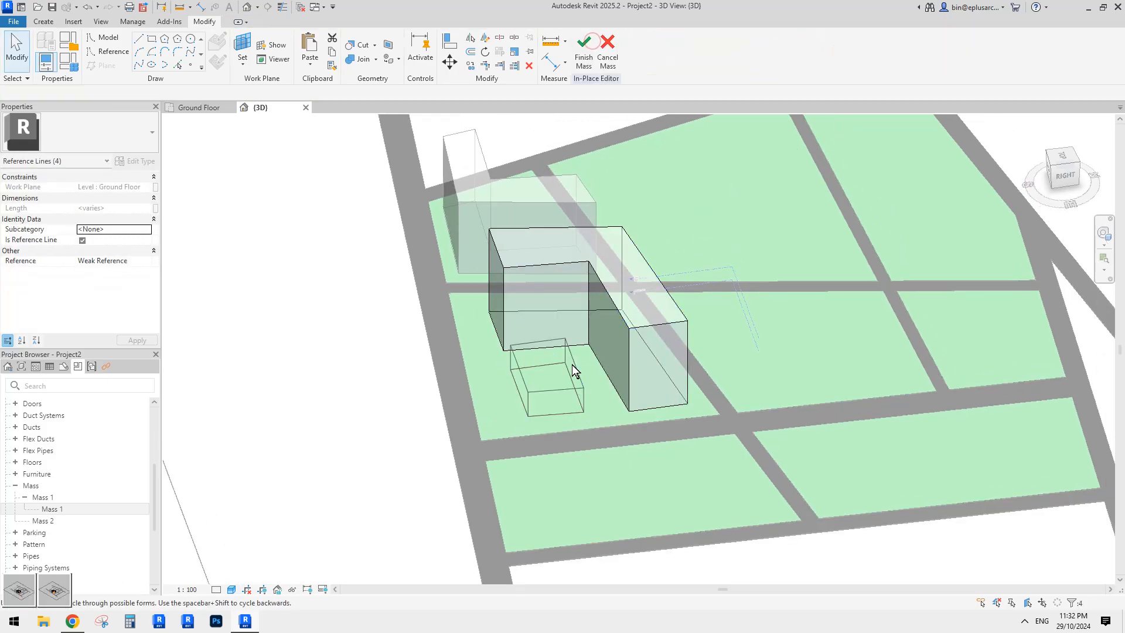
{"action": "left_click", "coordinate": [758, 332]}
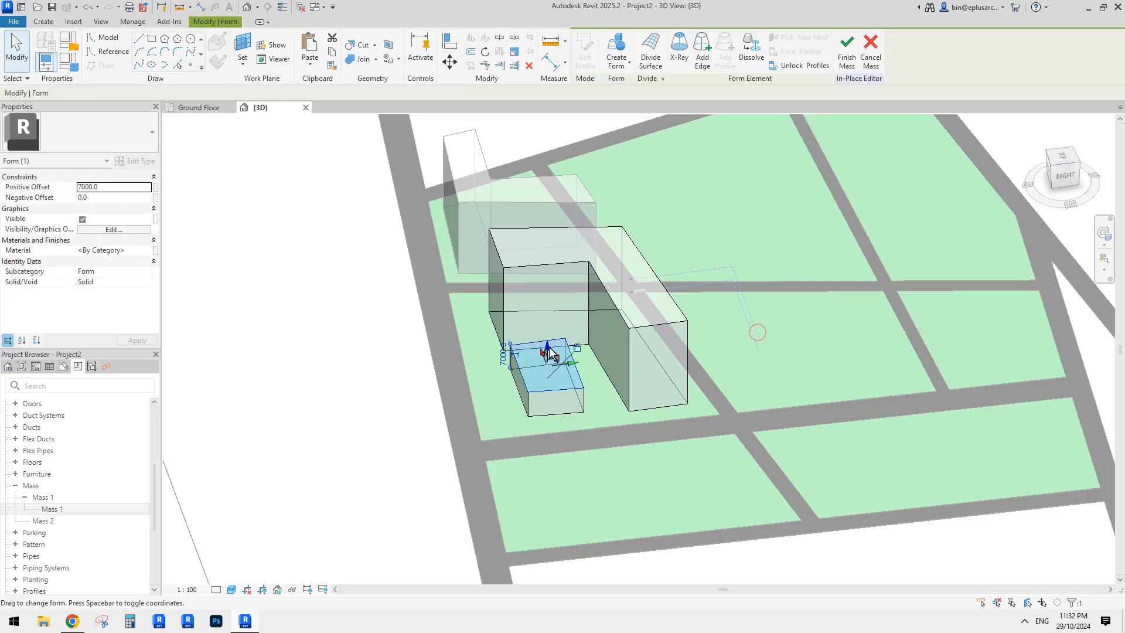
{"action": "left_click_drag", "start_coordinate": [548, 346], "coordinate": [548, 304]}
- Orbit around the new forms and finish editing Mass 2
{"action": "middle_click_drag", "start_coordinate": [601, 354], "coordinate": [636, 349], "text": "shift"}
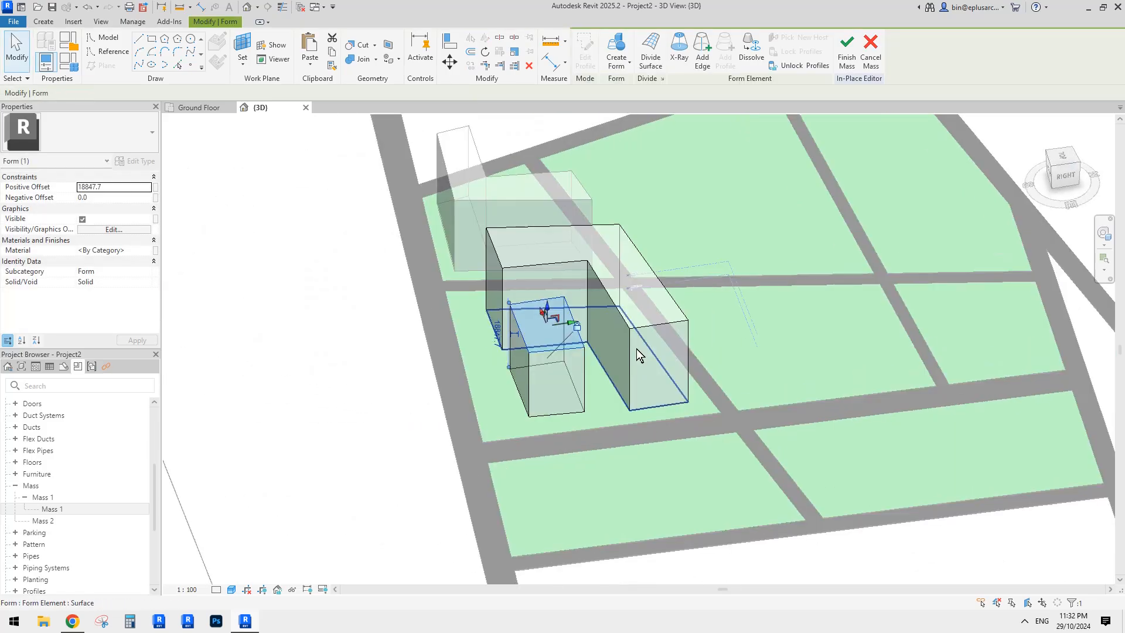
{"action": "left_click", "coordinate": [730, 337]}
{"action": "scroll", "coordinate": [730, 336], "scroll_direction": "down", "scroll_amount": 3}
{"action": "scroll", "coordinate": [684, 363], "scroll_direction": "up", "scroll_amount": 2}
{"action": "middle_click_drag", "start_coordinate": [729, 336], "coordinate": [650, 315], "text": "shift"}
{"action": "scroll", "coordinate": [649, 315], "scroll_direction": "down", "scroll_amount": 1}
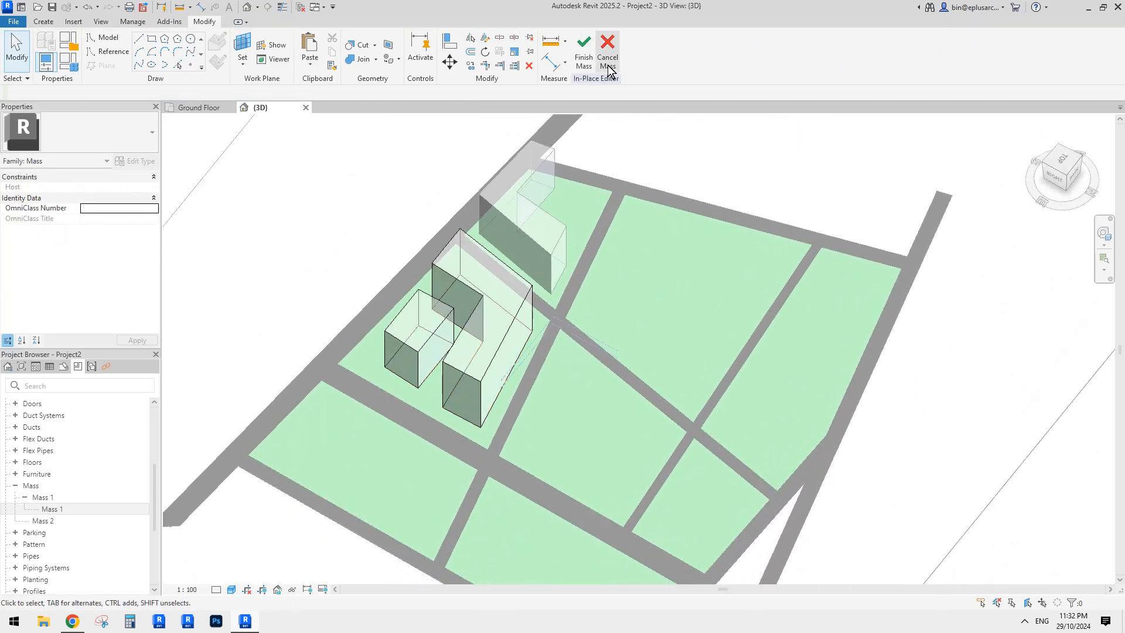
{"action": "left_click", "coordinate": [586, 61]}
- Create Similar from the finished mass, accepting the name Mass 3
{"action": "left_click", "coordinate": [518, 297]}
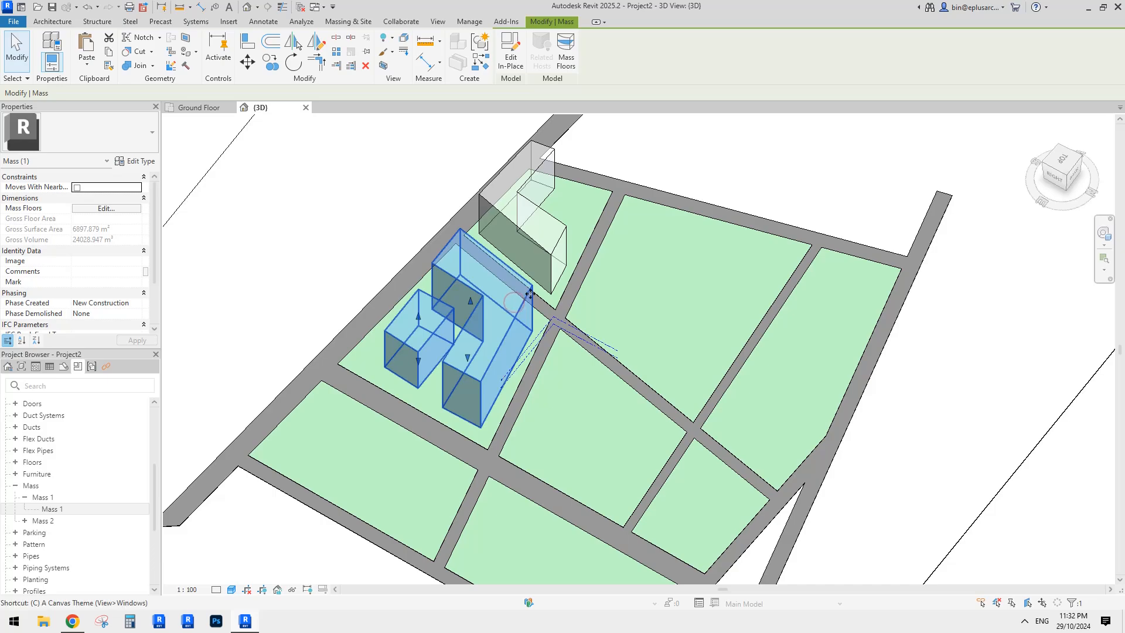
{"action": "key", "text": "s"}
{"action": "left_click", "coordinate": [562, 331]}
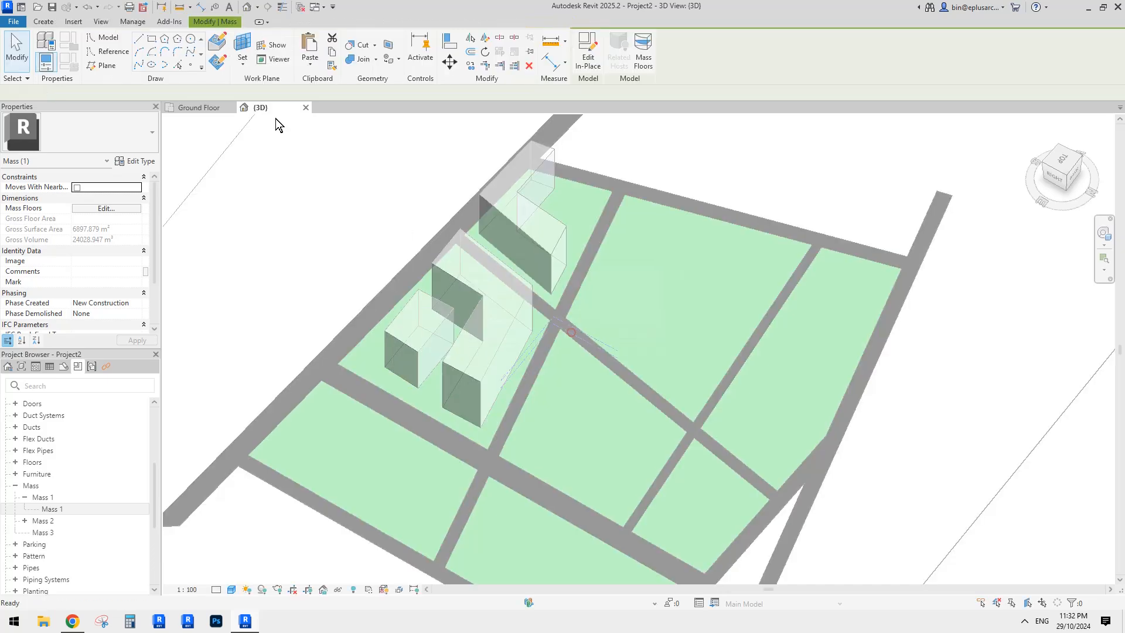
- Draw a five-point spline reference curve snaking across the green plot
{"action": "left_click", "coordinate": [106, 53]}
{"action": "mouse_move", "coordinate": [556, 261]}
{"action": "middle_mouse_down", "text": "shift"}
{"action": "mouse_move", "coordinate": [617, 298]}
{"action": "mouse_move", "coordinate": [609, 306]}
{"action": "middle_mouse_up", "text": "shift"}
{"action": "left_click", "coordinate": [191, 53]}
{"action": "middle_click_drag", "start_coordinate": [610, 248], "coordinate": [603, 221], "text": "shift"}
{"action": "left_click", "coordinate": [604, 223]}
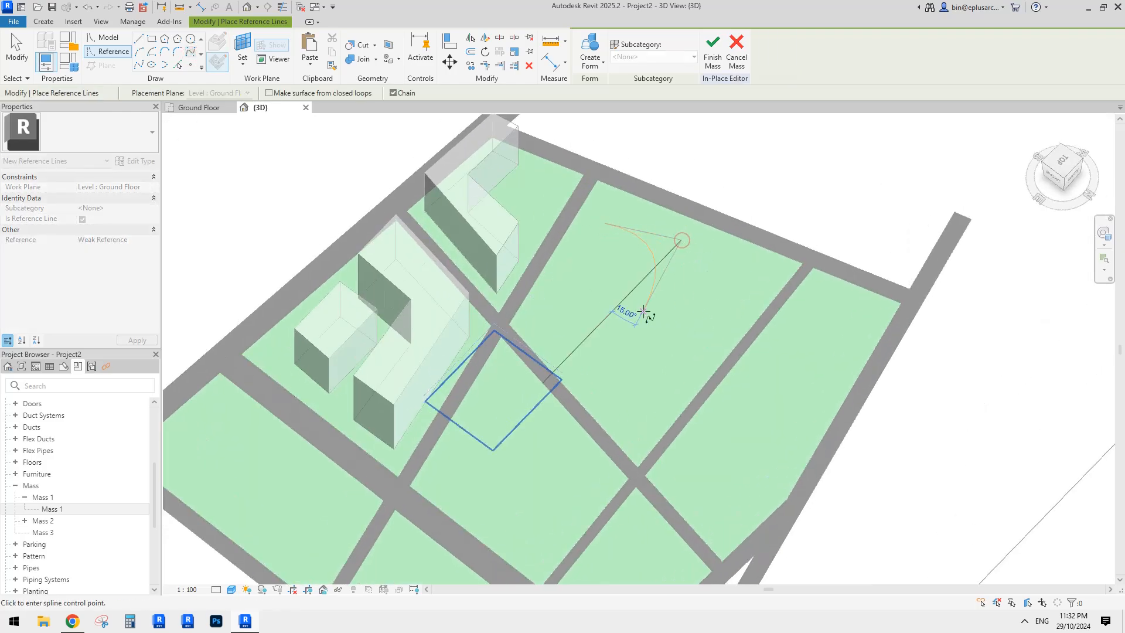
{"action": "left_click", "coordinate": [561, 327]}
{"action": "left_click", "coordinate": [599, 380]}
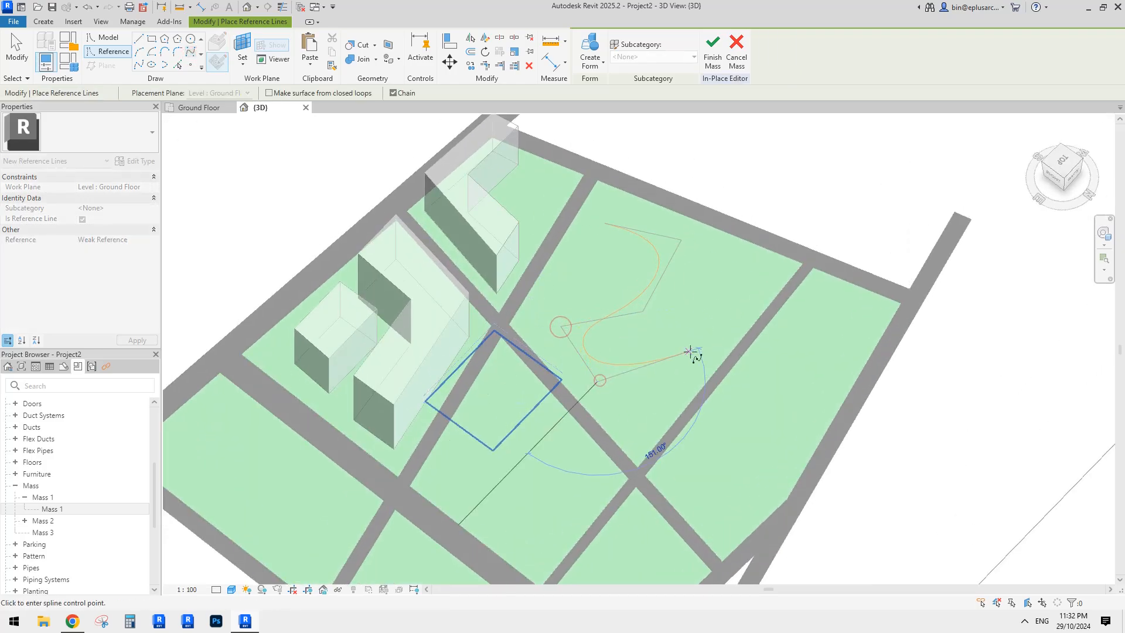
{"action": "left_click", "coordinate": [696, 299]}
{"action": "left_click", "coordinate": [725, 300]}
{"action": "key", "text": "Escape"}
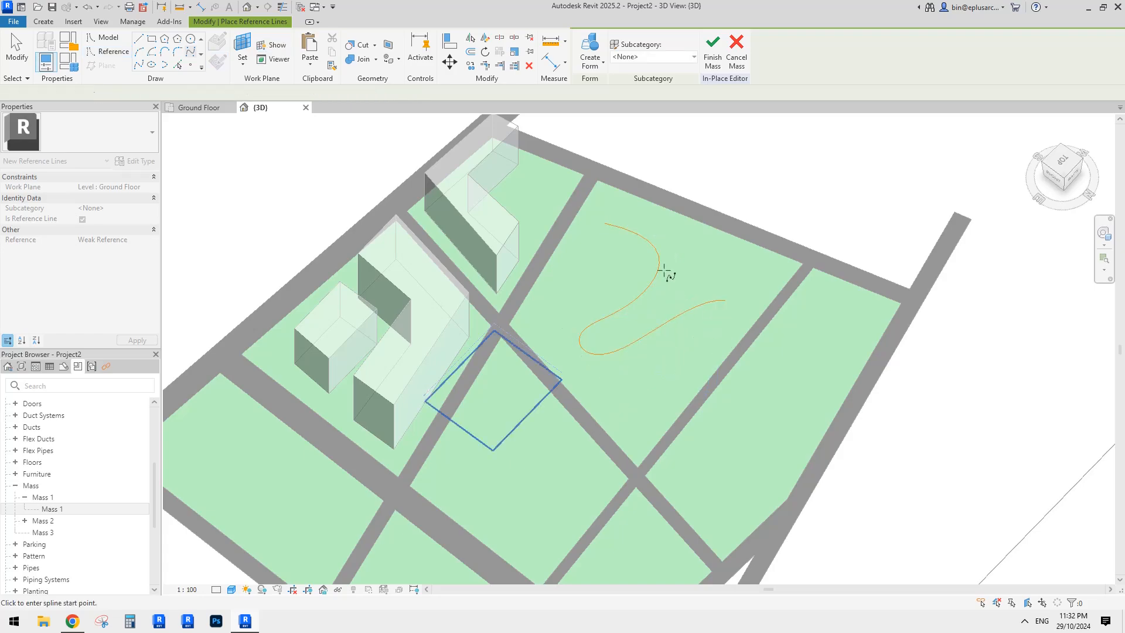
- Try offsetting the spline by 10 with OF, then cancel the command
{"action": "middle_click_drag", "start_coordinate": [652, 265], "coordinate": [640, 270]}
{"action": "key", "text": "o"}
{"action": "key", "text": "f"}
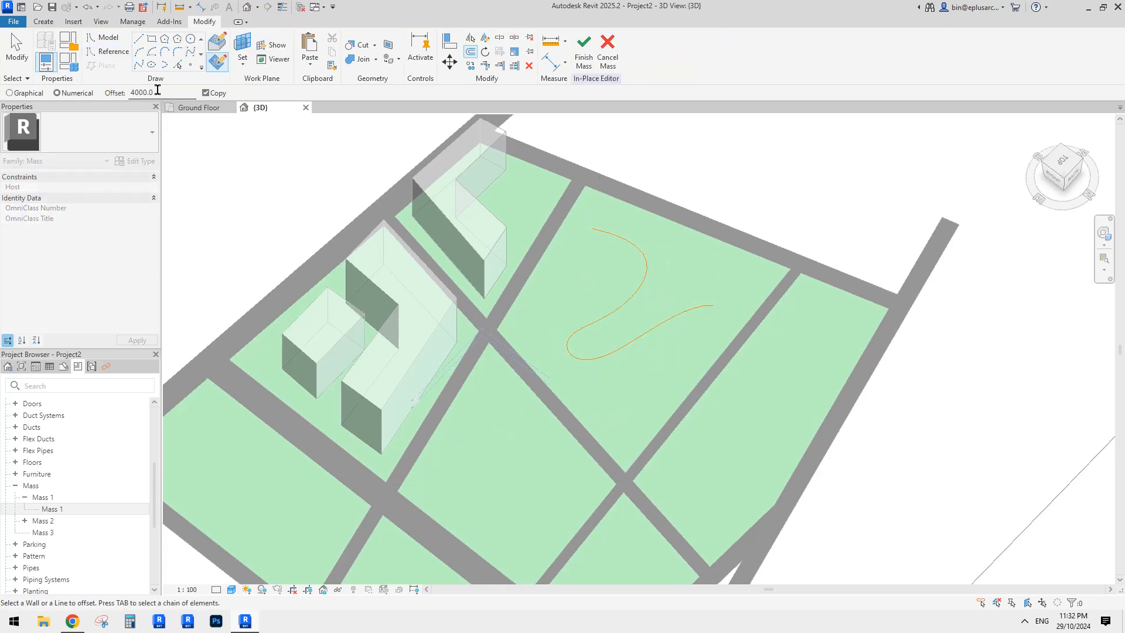
{"action": "type", "text": "10"}
{"action": "key", "text": "Escape"}
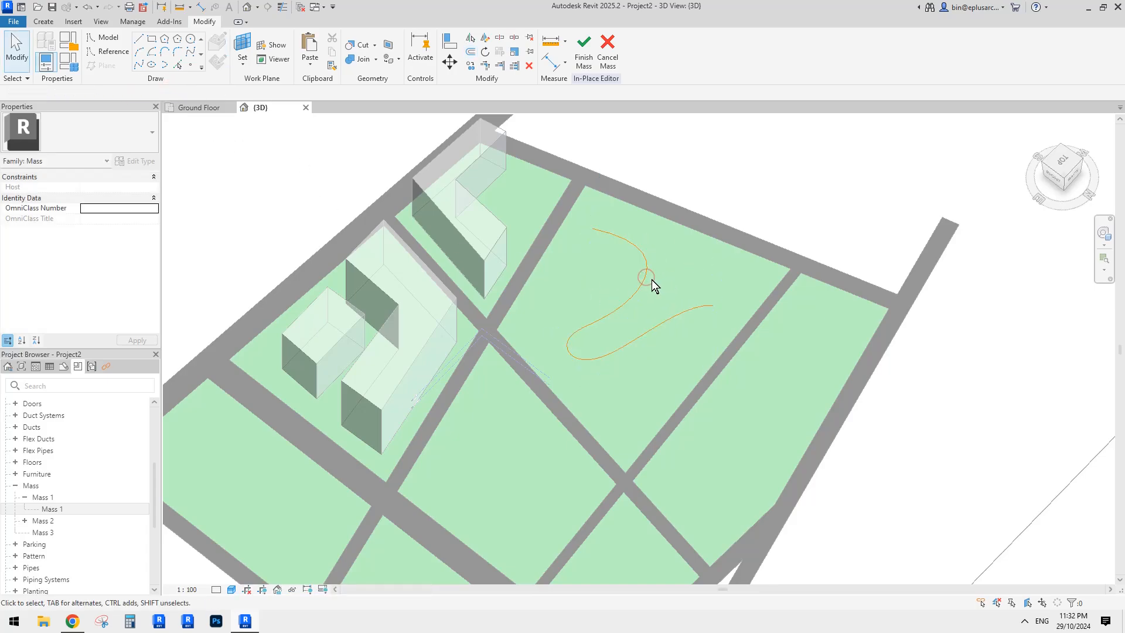
- Drag the spline's control points to refine it into an S-shape
{"action": "left_click", "coordinate": [651, 279]}
{"action": "left_click_drag", "start_coordinate": [666, 244], "coordinate": [639, 251]}
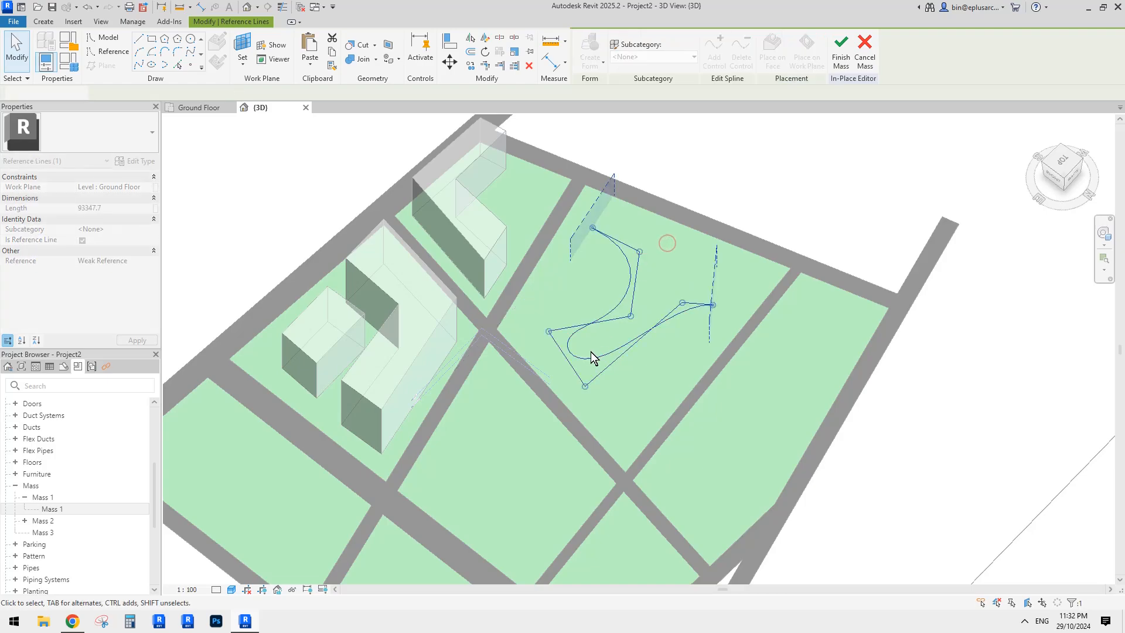
{"action": "left_click_drag", "start_coordinate": [548, 327], "coordinate": [624, 302]}
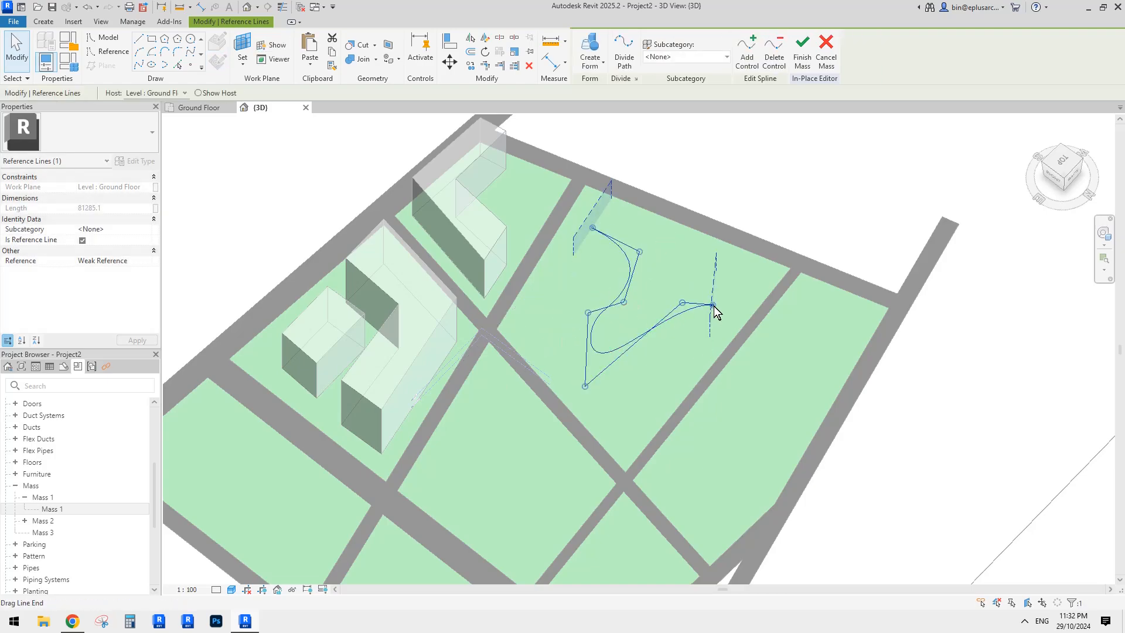
{"action": "left_click_drag", "start_coordinate": [713, 306], "coordinate": [686, 319]}
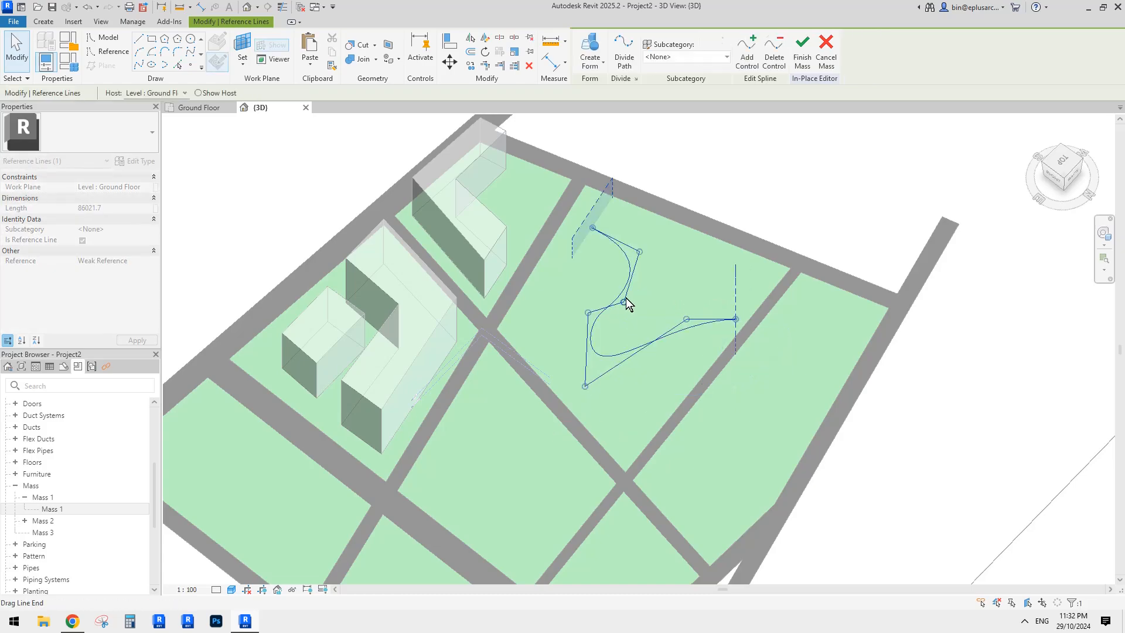
{"action": "left_click_drag", "start_coordinate": [623, 301], "coordinate": [622, 249]}
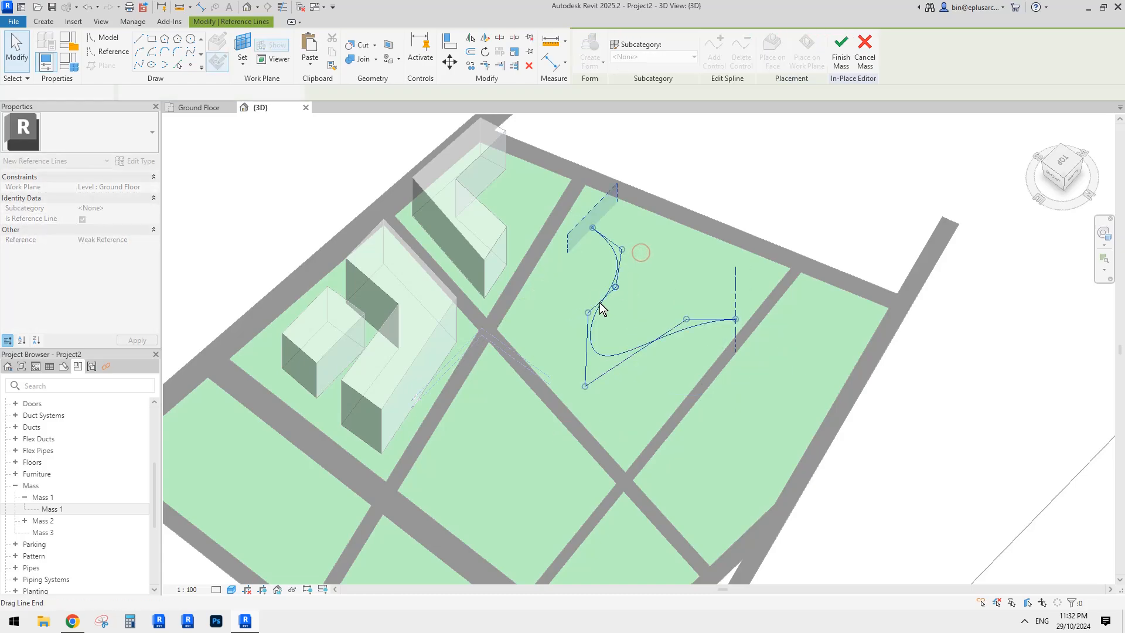
{"action": "left_click_drag", "start_coordinate": [586, 387], "coordinate": [646, 364]}
{"action": "mouse_move", "coordinate": [589, 313]}
{"action": "left_mouse_down"}
{"action": "mouse_move", "coordinate": [606, 326]}
{"action": "mouse_move", "coordinate": [609, 315]}
{"action": "left_mouse_up"}
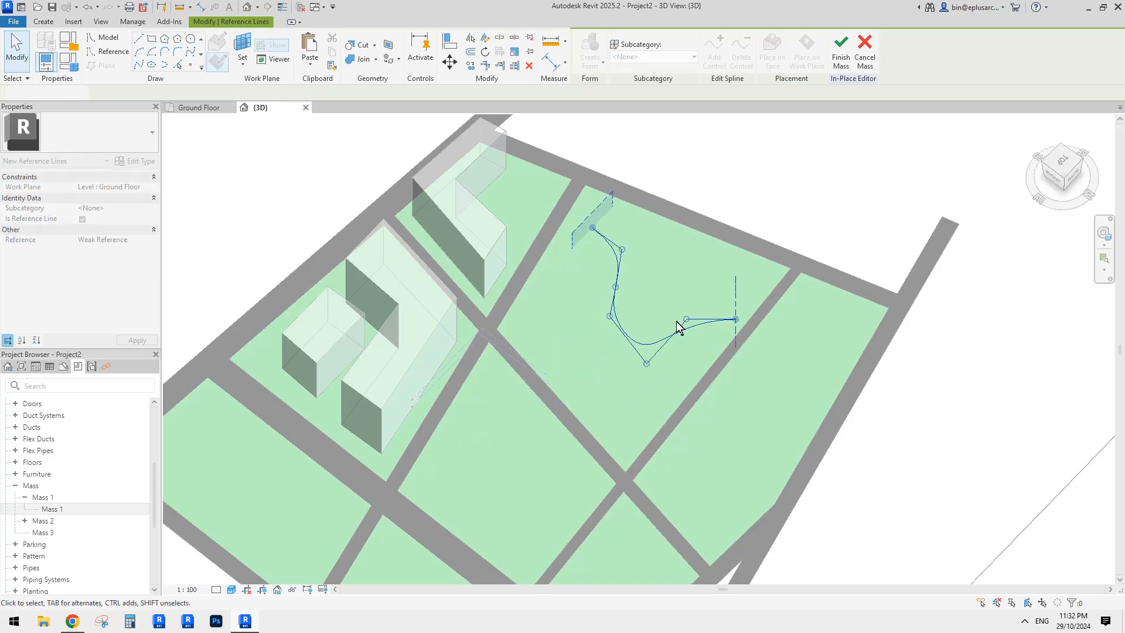
{"action": "left_click_drag", "start_coordinate": [685, 319], "coordinate": [689, 323]}
{"action": "middle_click_drag", "start_coordinate": [651, 259], "coordinate": [647, 274]}
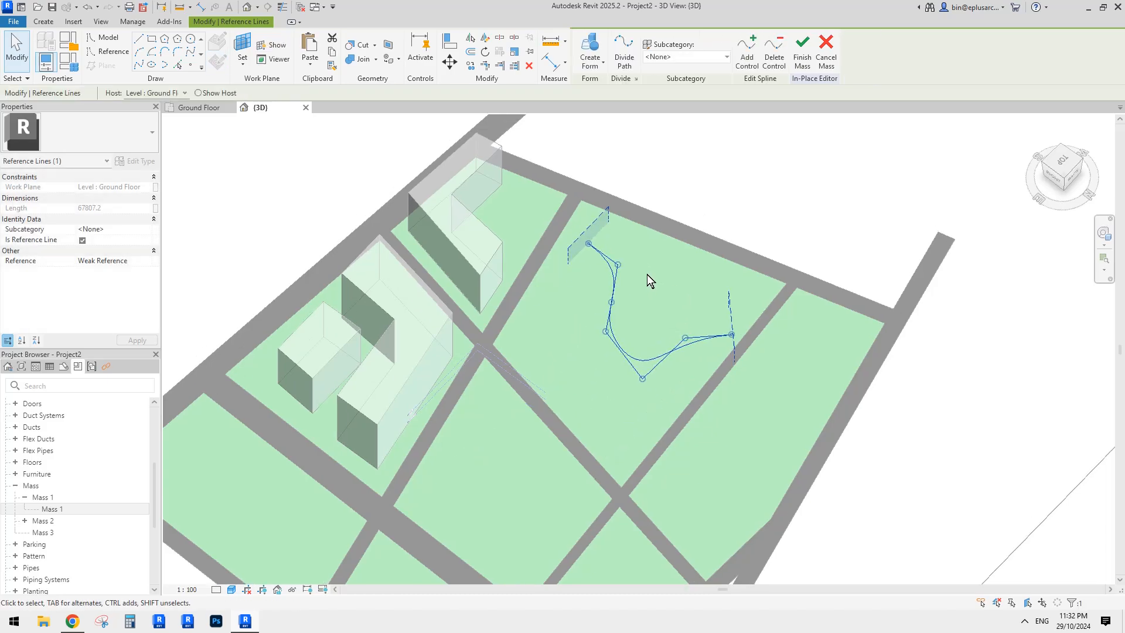
- Offset a parallel copy of the spline 10000 away
{"action": "key", "text": "o"}
{"action": "key", "text": "f"}
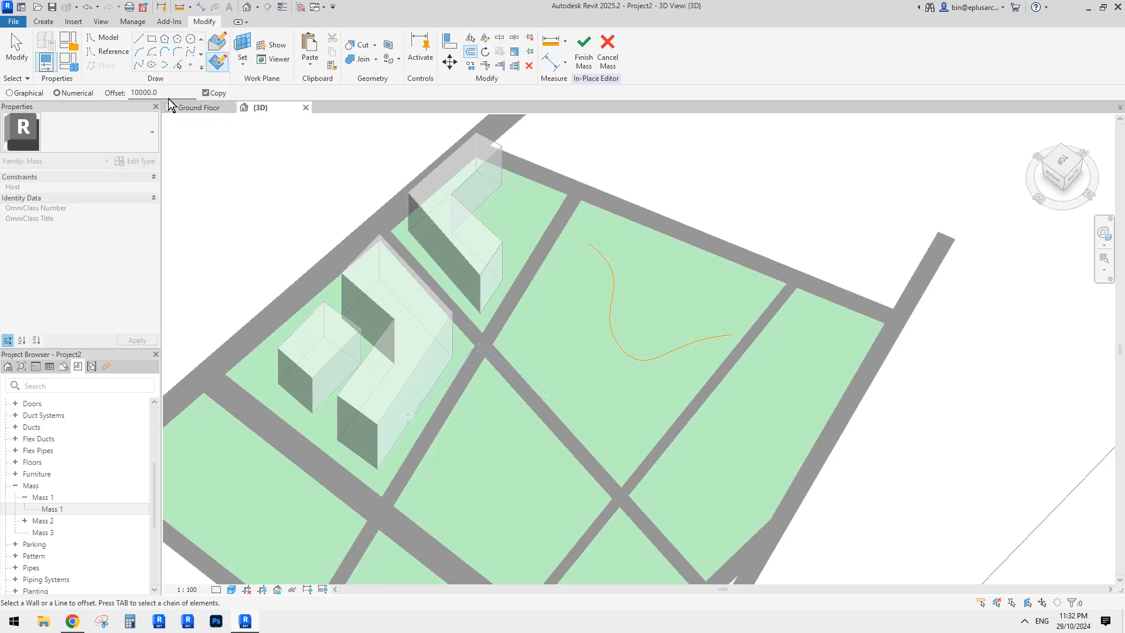
{"action": "left_click", "coordinate": [675, 321]}
{"action": "key", "text": "Escape"}
{"action": "middle_click_drag", "start_coordinate": [710, 359], "coordinate": [572, 158], "text": "shift"}
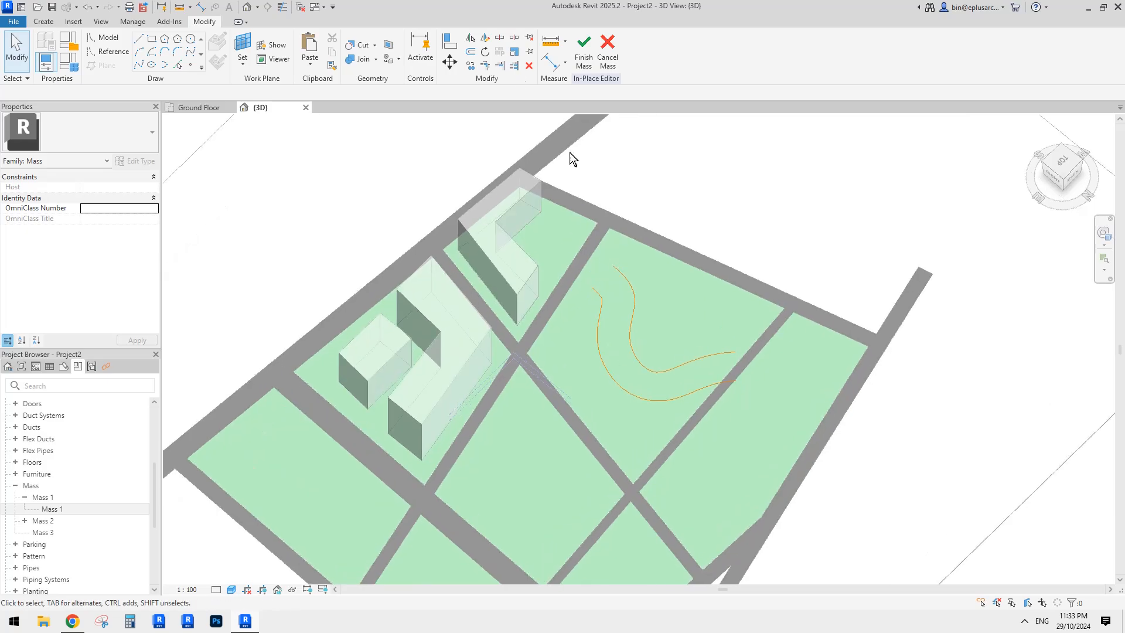
- Join the two curves' ends with model lines marked as reference lines
{"action": "key", "text": "l"}
{"action": "key", "text": "l"}
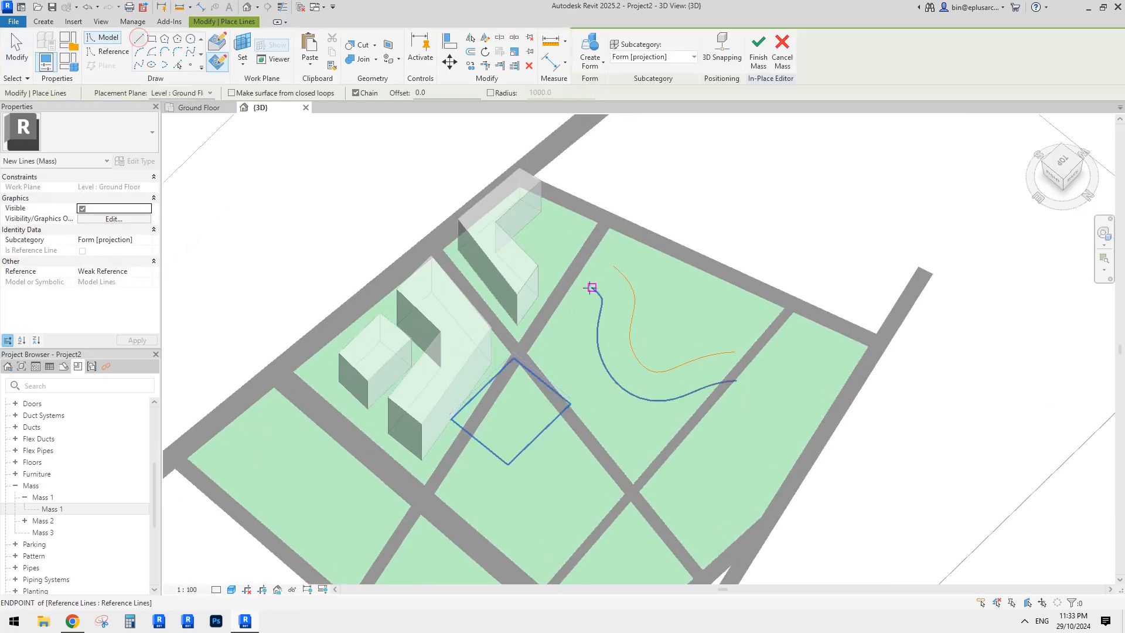
{"action": "left_click", "coordinate": [589, 287]}
{"action": "left_click", "coordinate": [748, 358]}
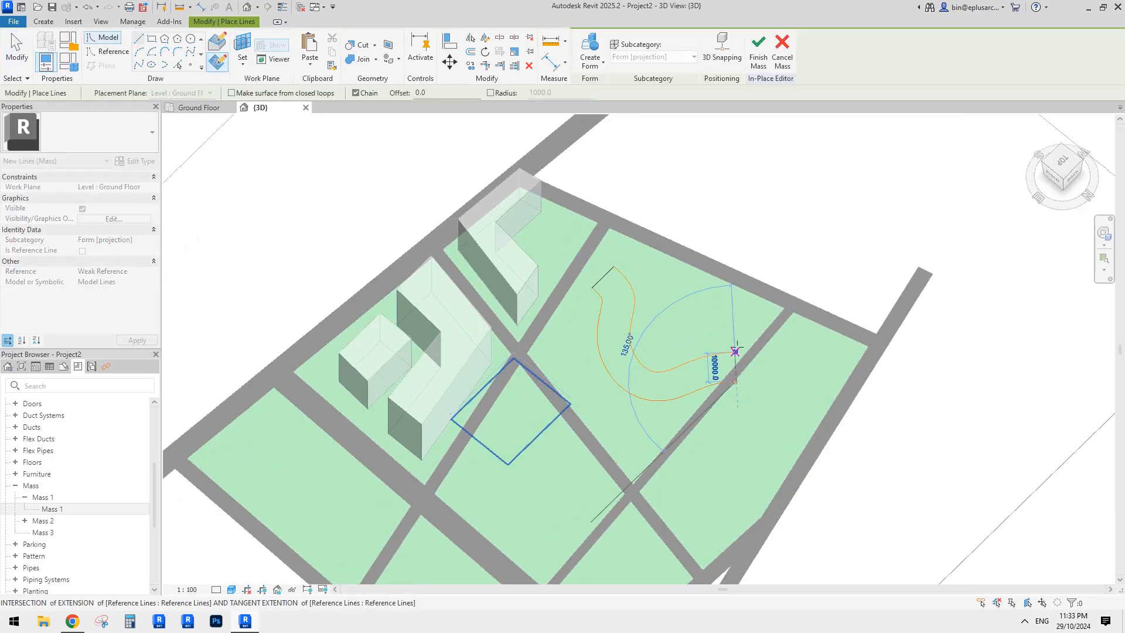
{"action": "key", "text": "Escape"}
{"action": "key", "text": "Escape"}
{"action": "left_click", "coordinate": [735, 362]}
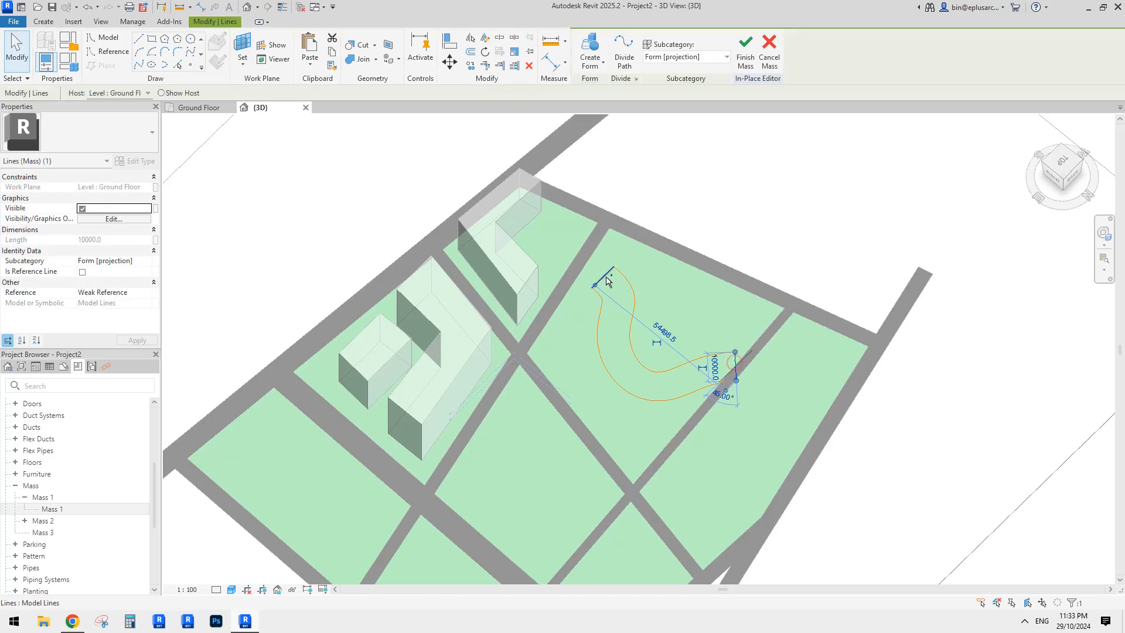
{"action": "left_click", "coordinate": [83, 272]}
{"action": "left_click", "coordinate": [669, 322]}
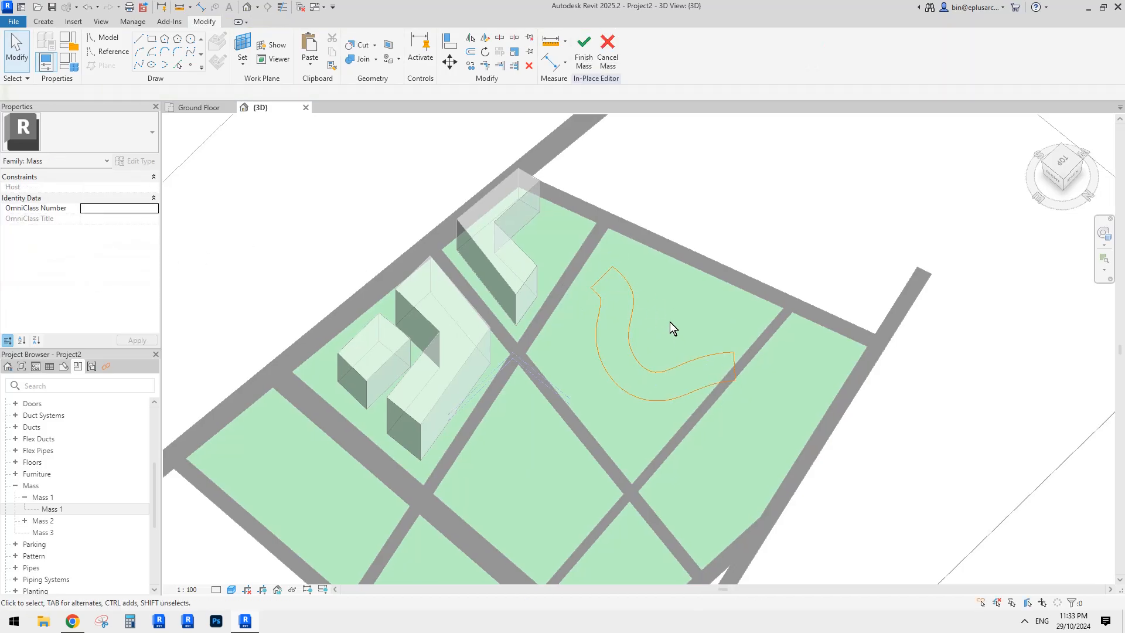
{"action": "middle_click_drag", "start_coordinate": [656, 326], "coordinate": [675, 408], "text": "shift"}
- Rotate the closed curved band outline to a new angle on the plot
{"action": "left_click_drag", "start_coordinate": [515, 185], "coordinate": [784, 428]}
{"action": "key", "text": "r"}
{"action": "key", "text": "o"}
{"action": "left_click", "coordinate": [781, 276]}
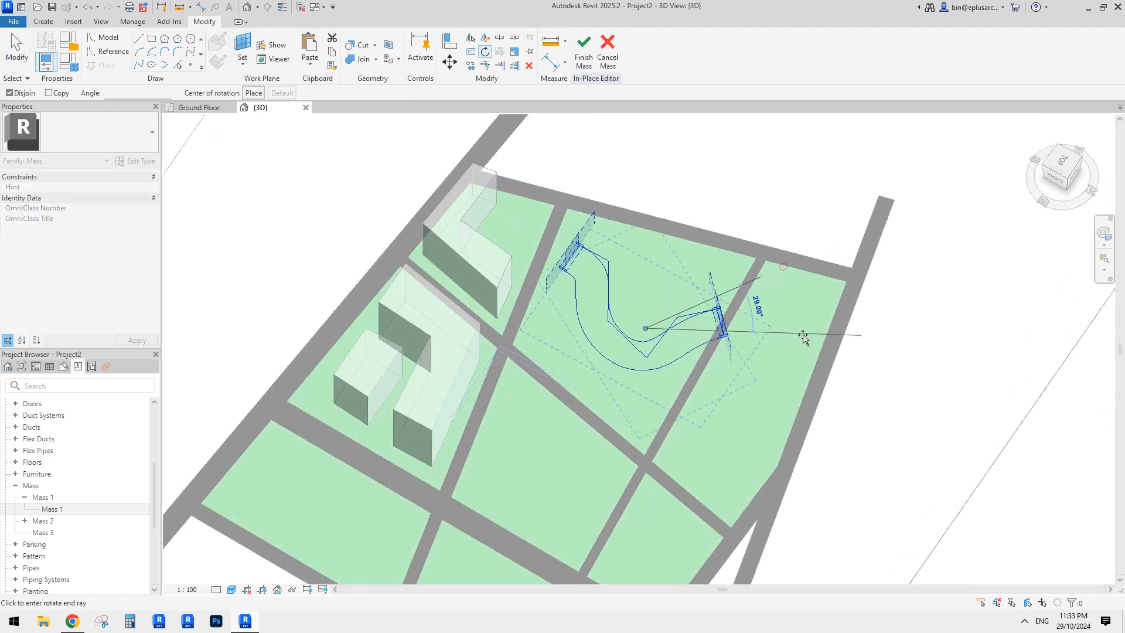
{"action": "left_click", "coordinate": [798, 345]}
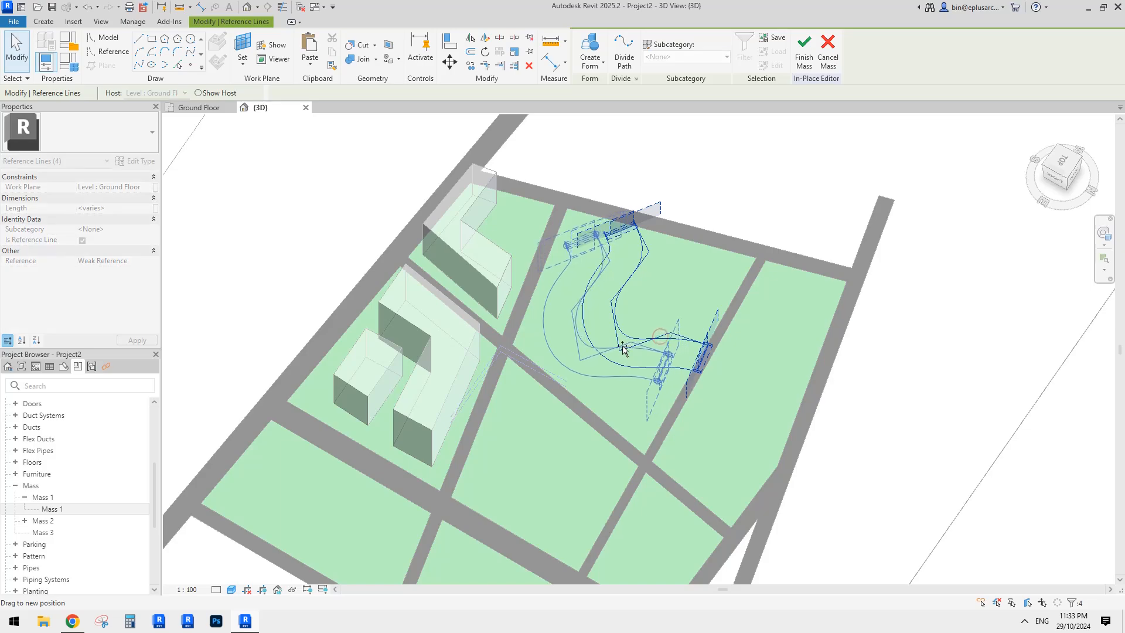
{"action": "left_click", "coordinate": [769, 363]}
{"action": "middle_click_drag", "start_coordinate": [761, 356], "coordinate": [763, 273], "text": "shift"}
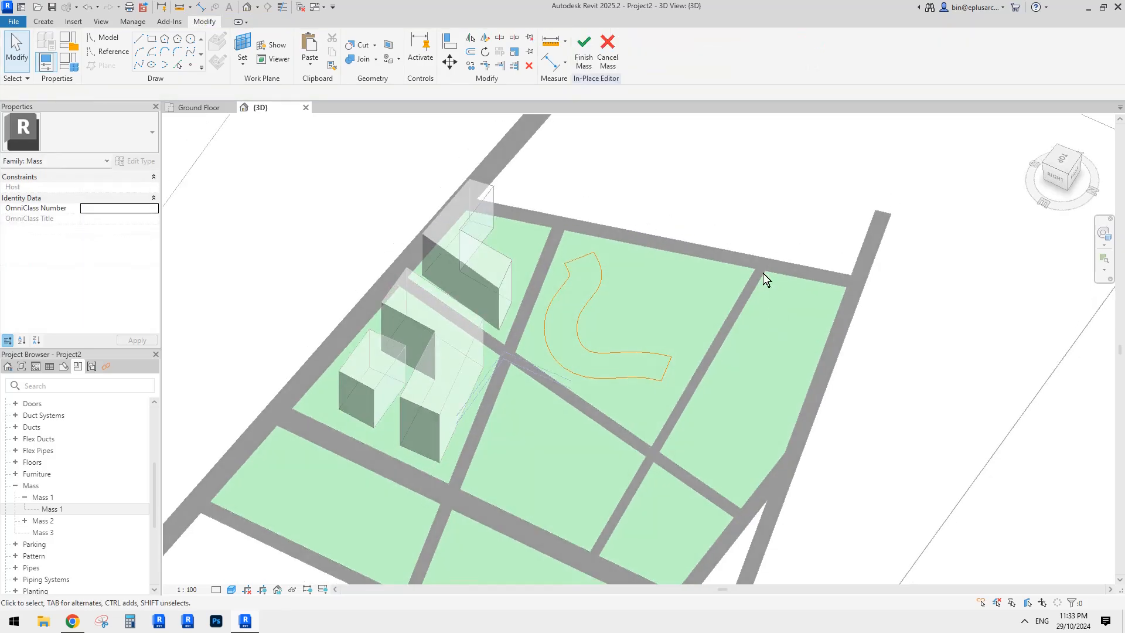
{"action": "middle_click_drag", "start_coordinate": [673, 296], "coordinate": [655, 332], "text": "shift"}
{"action": "scroll", "coordinate": [655, 332], "scroll_direction": "up", "scroll_amount": 2}
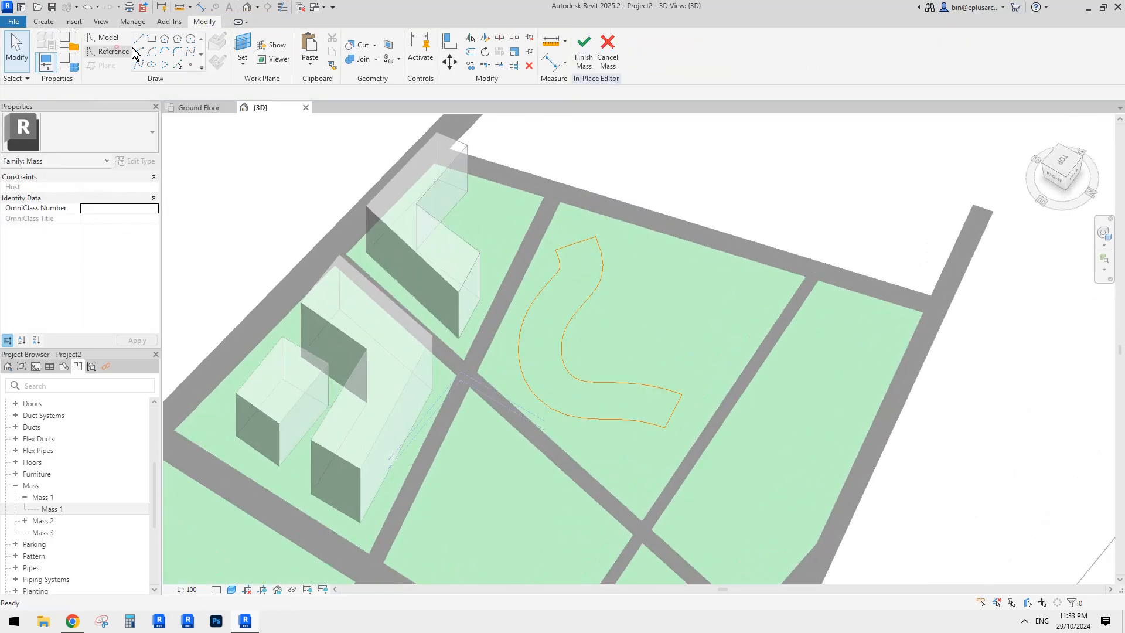
- Draw a reference circle of radius 15000 on the plot
{"action": "left_click", "coordinate": [111, 51]}
{"action": "left_click", "coordinate": [191, 39]}
{"action": "left_click", "coordinate": [669, 311]}
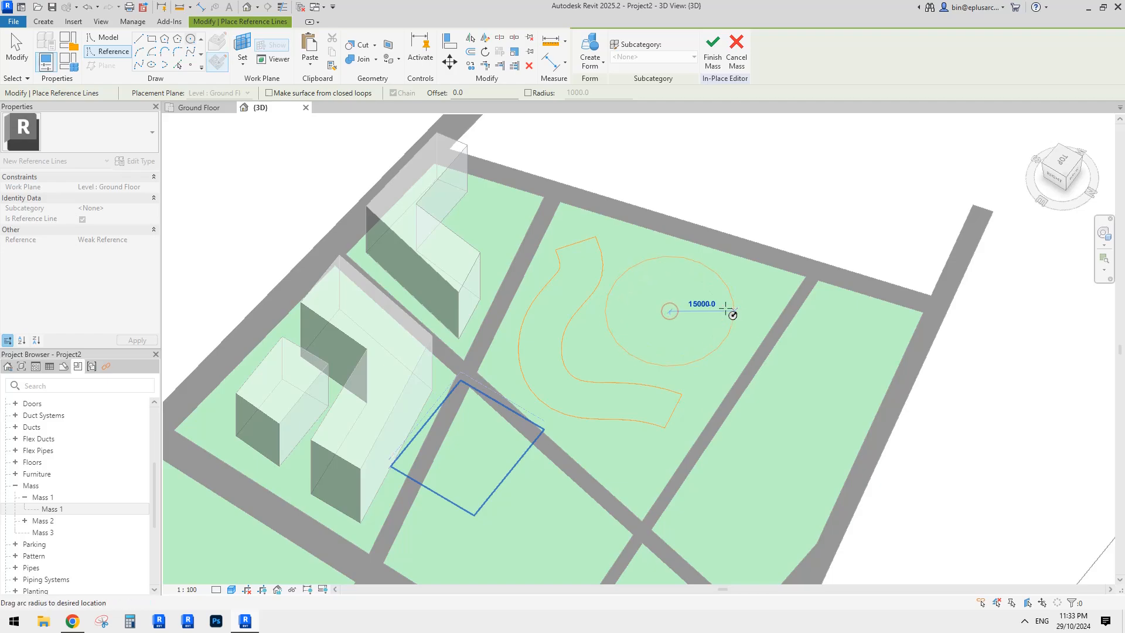
{"action": "left_click", "coordinate": [726, 311]}
{"action": "key", "text": "Escape"}
{"action": "key", "text": "Escape"}
{"action": "middle_click_drag", "start_coordinate": [723, 314], "coordinate": [733, 303], "text": "shift"}
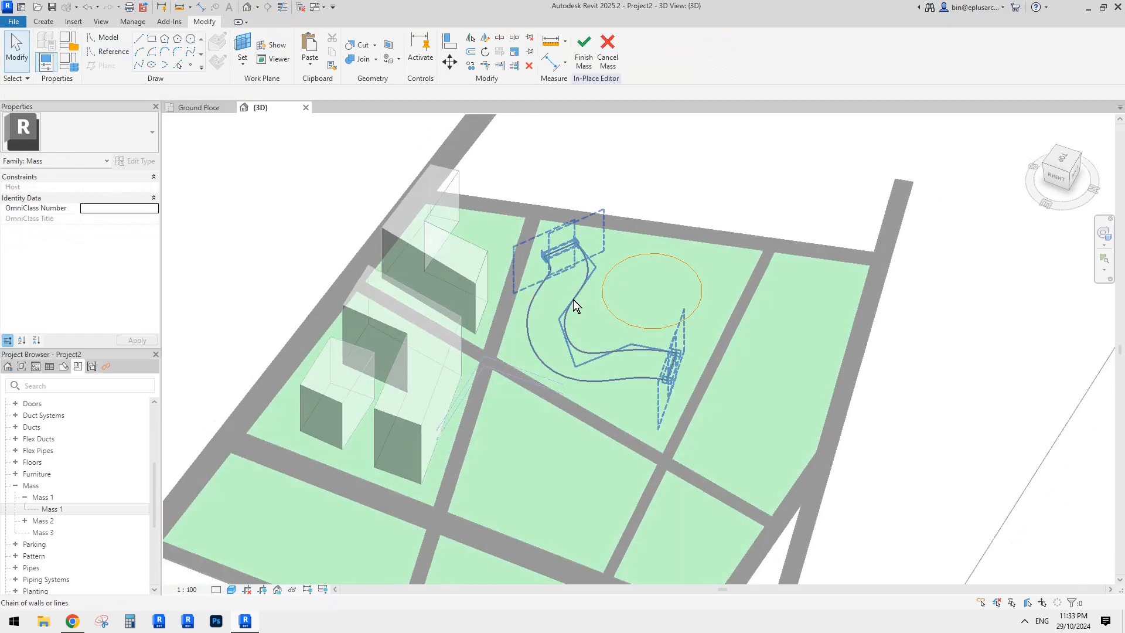
- Extrude the closed S-shaped outline into a 20000-tall solid form
{"action": "left_click", "coordinate": [572, 300]}
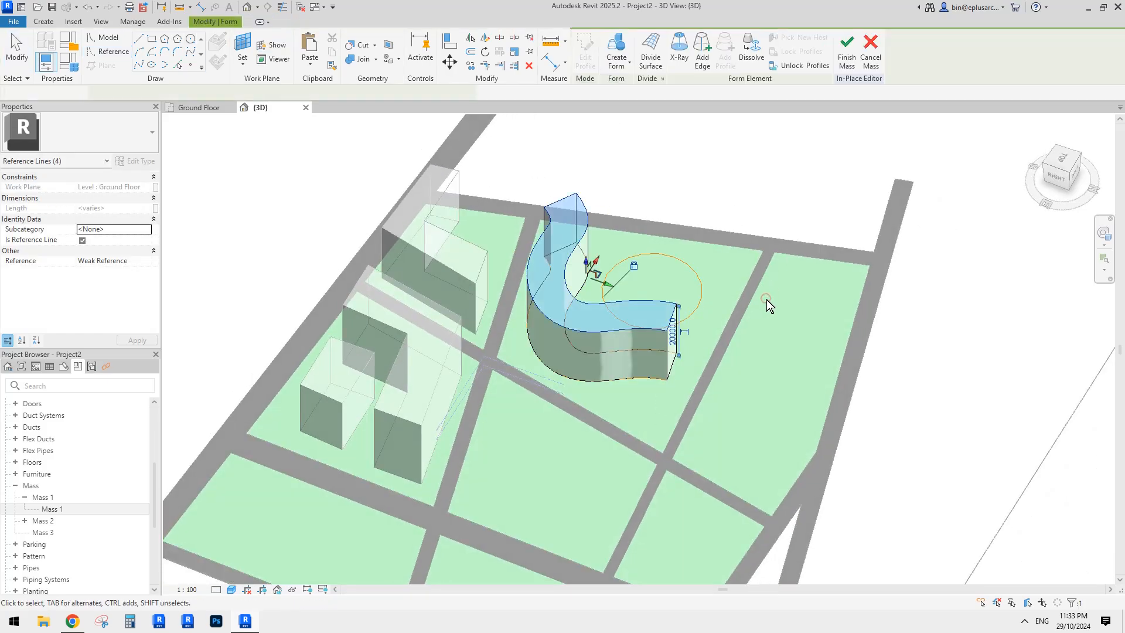
{"action": "mouse_move", "coordinate": [766, 300]}
{"action": "middle_mouse_down", "text": "shift"}
{"action": "mouse_move", "coordinate": [803, 284]}
{"action": "mouse_move", "coordinate": [773, 292]}
{"action": "middle_mouse_up", "text": "shift"}
{"action": "key", "text": "Escape"}
- Turn the 15000-radius circle into a cylinder form and inspect both forms
{"action": "left_click", "coordinate": [691, 276]}
{"action": "middle_click_drag", "start_coordinate": [691, 276], "coordinate": [750, 261], "text": "shift"}
{"action": "left_click", "coordinate": [753, 260]}
{"action": "scroll", "coordinate": [753, 261], "scroll_direction": "down", "scroll_amount": 2}
{"action": "middle_click_drag", "start_coordinate": [656, 287], "coordinate": [755, 325], "text": "shift"}
{"action": "scroll", "coordinate": [660, 292], "scroll_direction": "up", "scroll_amount": 2}
{"action": "middle_click_drag", "start_coordinate": [639, 258], "coordinate": [799, 210], "text": "shift"}
{"action": "left_click", "coordinate": [683, 253]}
{"action": "left_click", "coordinate": [588, 213]}
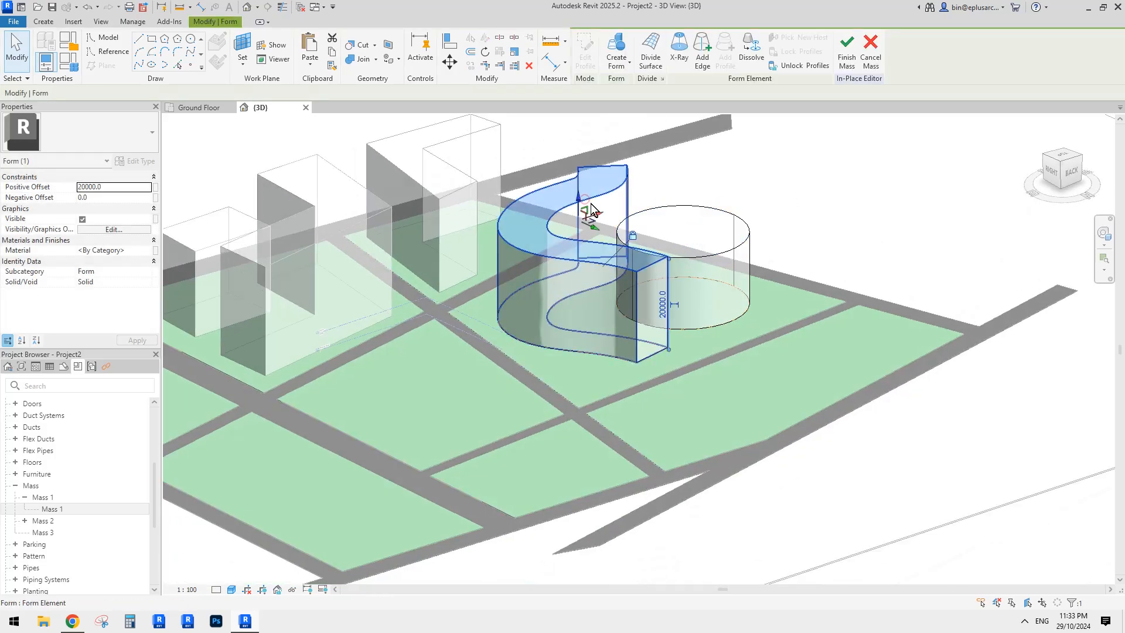
{"action": "key", "text": "Escape"}
{"action": "scroll", "coordinate": [594, 194], "scroll_direction": "down", "scroll_amount": 2}
{"action": "middle_click_drag", "start_coordinate": [623, 241], "coordinate": [454, 212], "text": "shift"}
- Finish Mass 3 and create a new in-place mass named Mass 4
{"action": "left_click", "coordinate": [584, 52]}
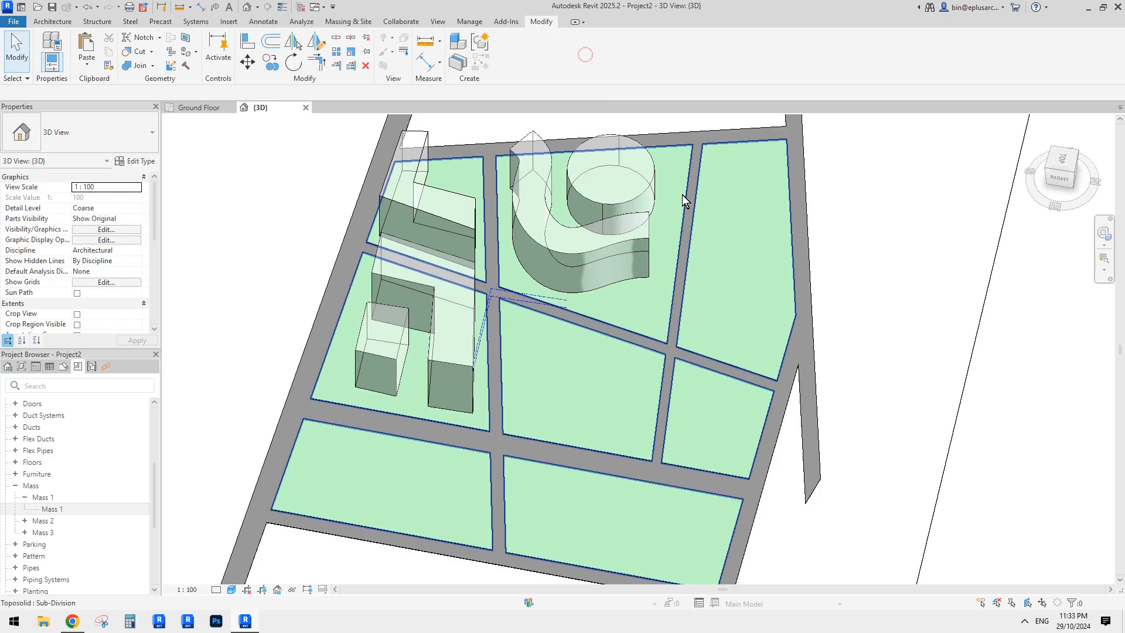
{"action": "left_click", "coordinate": [605, 183]}
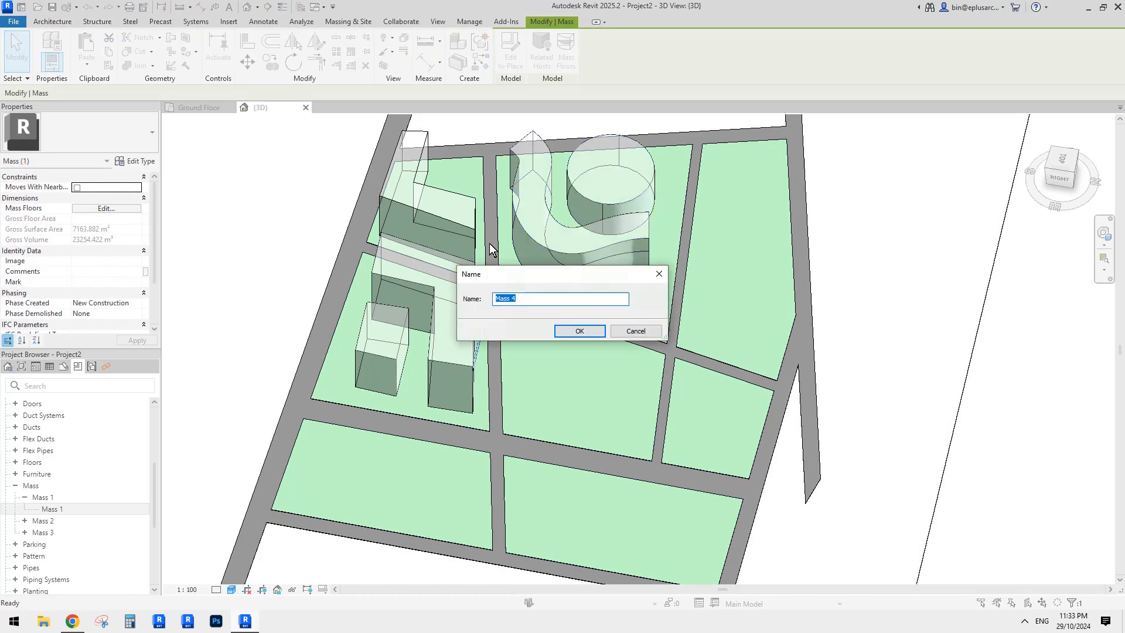
{"action": "left_click", "coordinate": [577, 330]}
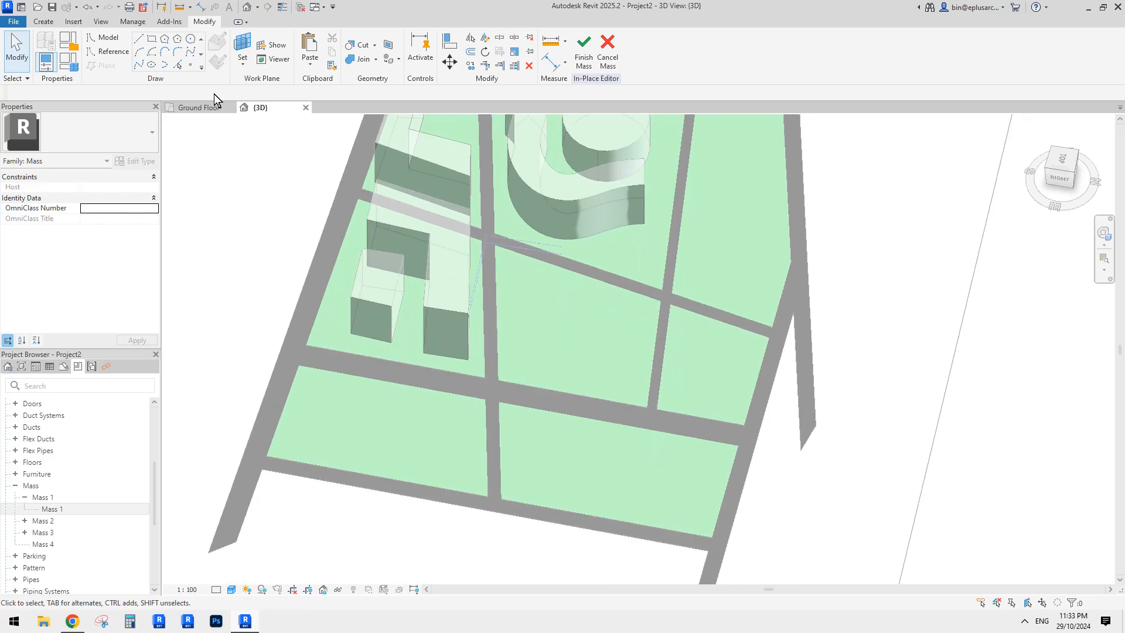
- Draw a closed square reference-line outline on the plot east of the vertical road
{"action": "left_click", "coordinate": [119, 53]}
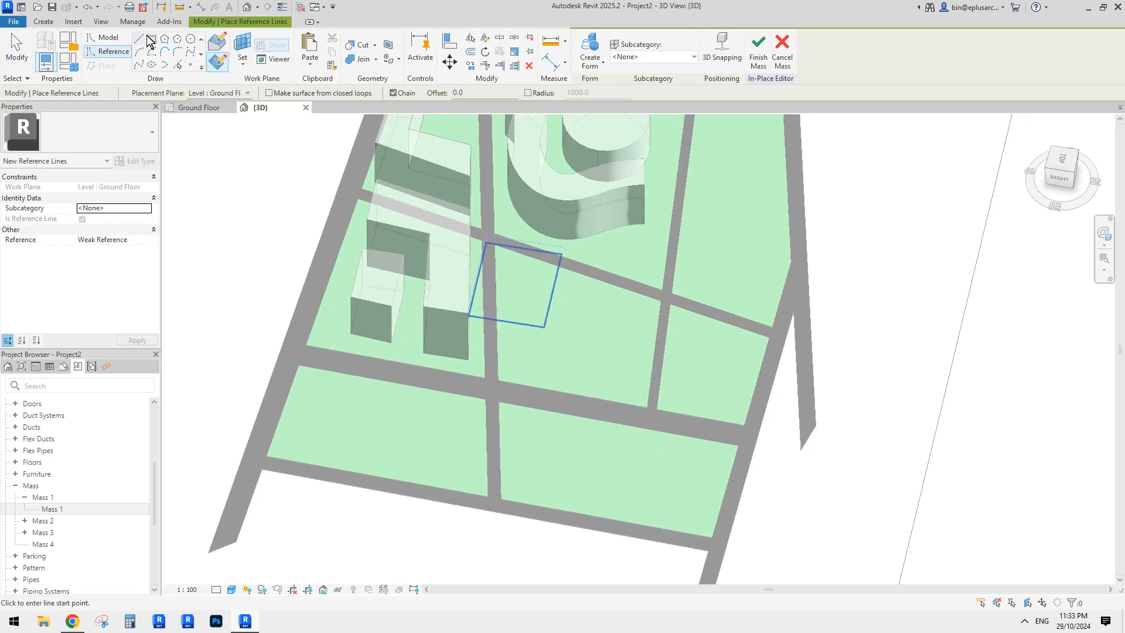
{"action": "middle_click_drag", "start_coordinate": [668, 367], "coordinate": [592, 304], "text": "shift"}
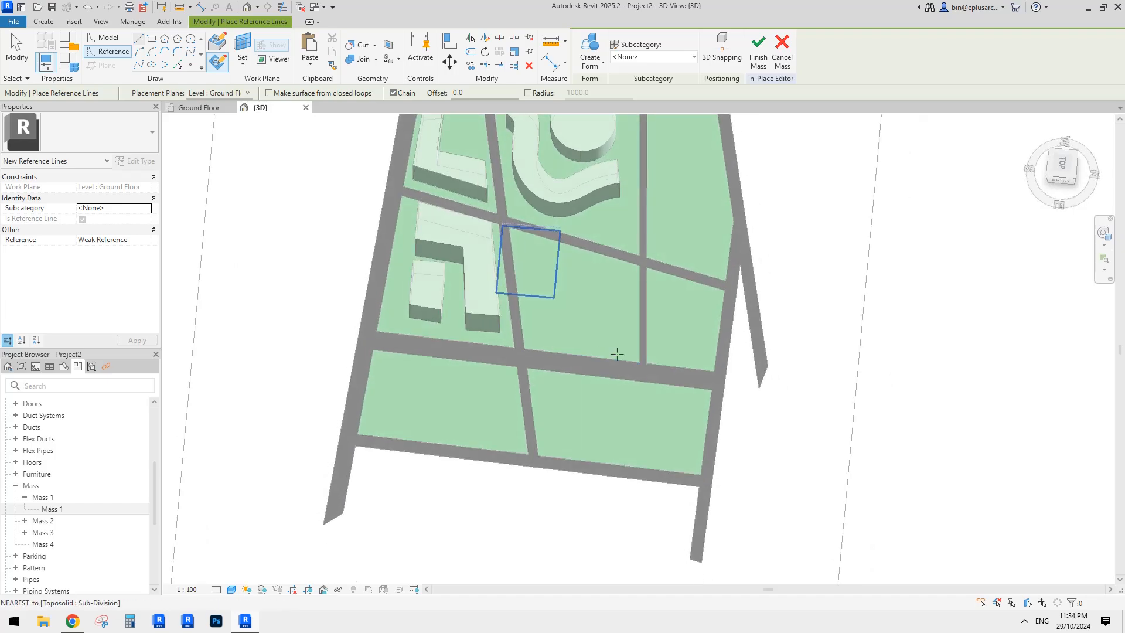
{"action": "scroll", "coordinate": [603, 300], "scroll_direction": "up", "scroll_amount": 2}
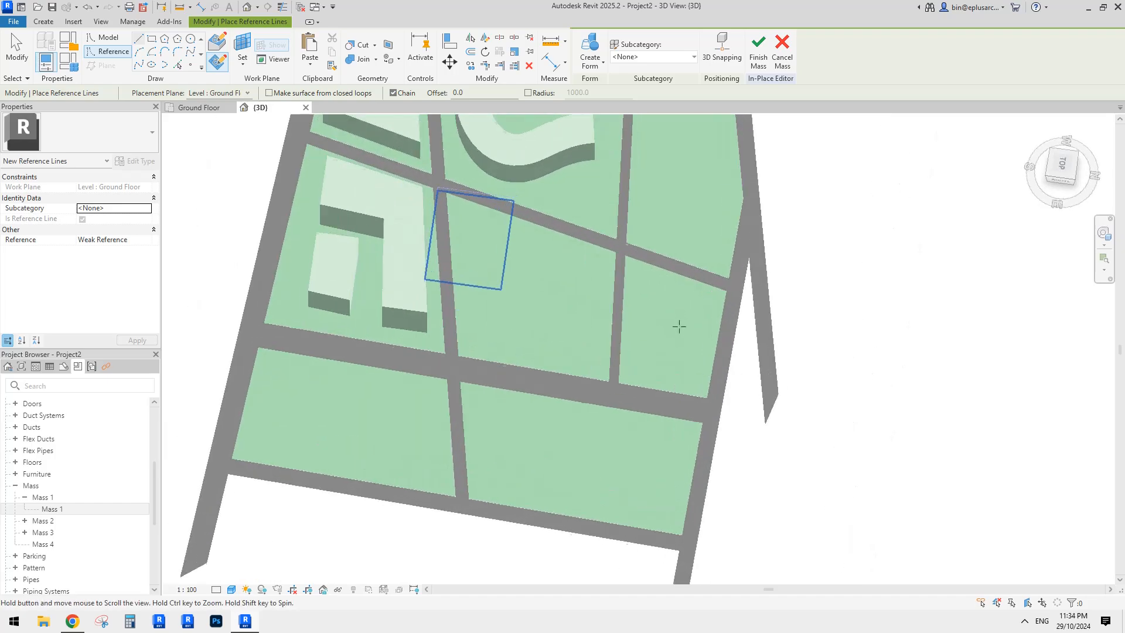
{"action": "left_click", "coordinate": [650, 285]}
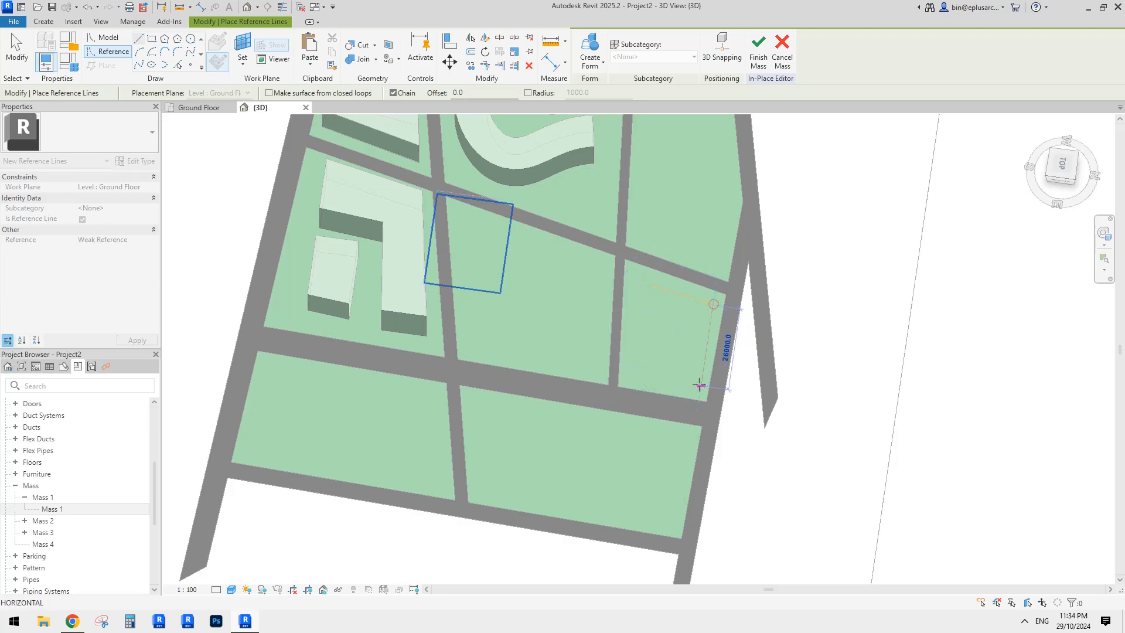
{"action": "key", "text": "Escape"}
{"action": "key", "text": "Escape"}
{"action": "left_click", "coordinate": [644, 296]}
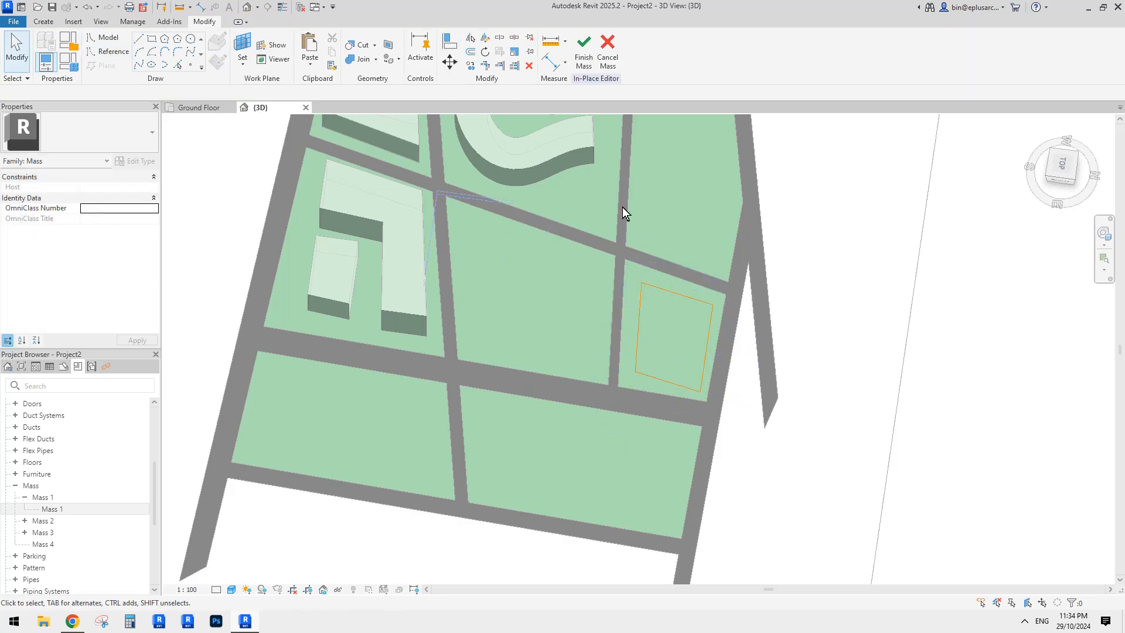
- Extrude the four outline lines into a solid box about 23202.6 tall
{"action": "left_click", "coordinate": [657, 283]}
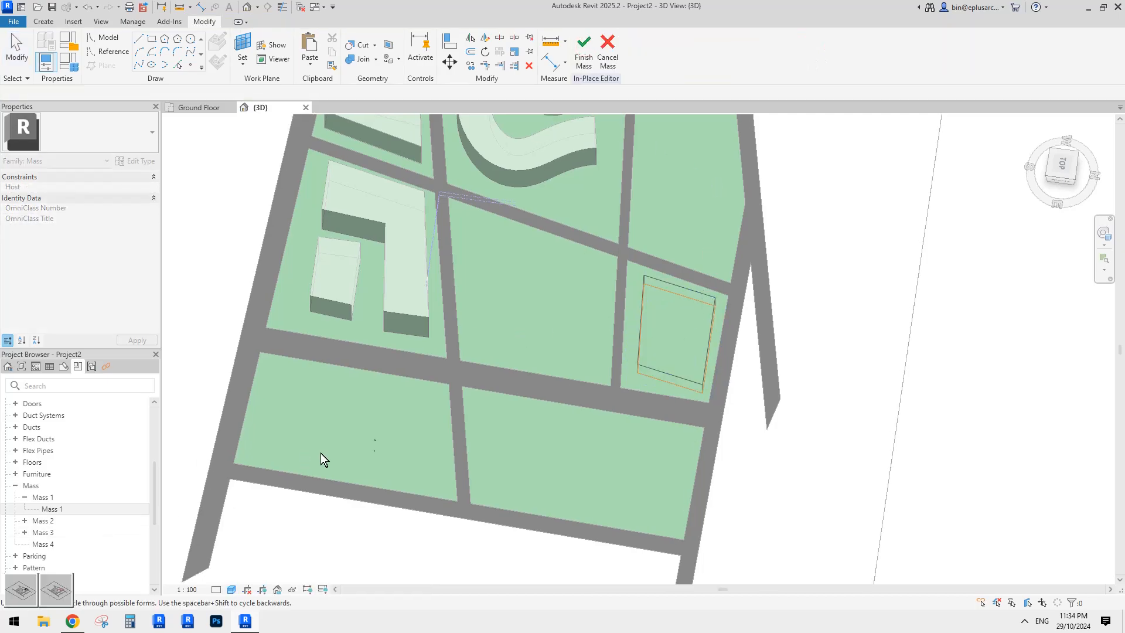
{"action": "middle_click_drag", "start_coordinate": [774, 297], "coordinate": [905, 164], "text": "shift"}
{"action": "left_click", "coordinate": [729, 288]}
{"action": "middle_click_drag", "start_coordinate": [729, 288], "coordinate": [697, 254]}
{"action": "scroll", "coordinate": [642, 334], "scroll_direction": "up", "scroll_amount": 3}
{"action": "left_click_drag", "start_coordinate": [611, 356], "coordinate": [614, 345]}
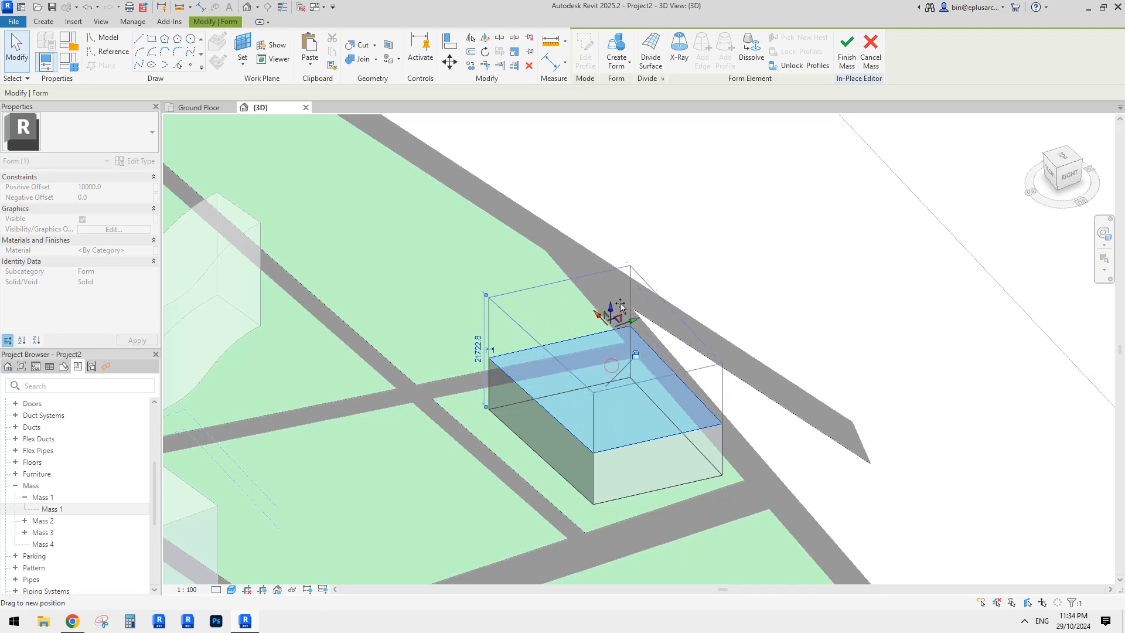
{"action": "left_click_drag", "start_coordinate": [620, 305], "coordinate": [620, 299]}
{"action": "scroll", "coordinate": [621, 299], "scroll_direction": "down", "scroll_amount": 1}
{"action": "middle_click_drag", "start_coordinate": [620, 301], "coordinate": [595, 314], "text": "shift"}
- Inspect the box form's faces from several angles
{"action": "left_click", "coordinate": [606, 413]}
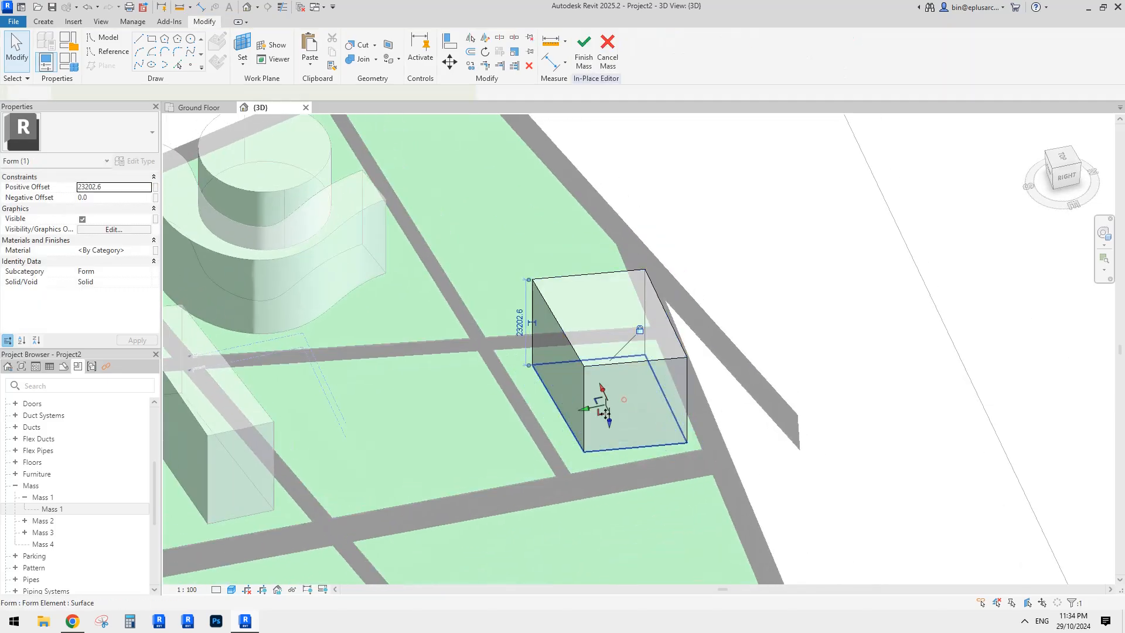
{"action": "middle_click_drag", "start_coordinate": [606, 413], "coordinate": [660, 419], "text": "shift"}
{"action": "key", "text": "Escape"}
{"action": "left_click", "coordinate": [618, 386]}
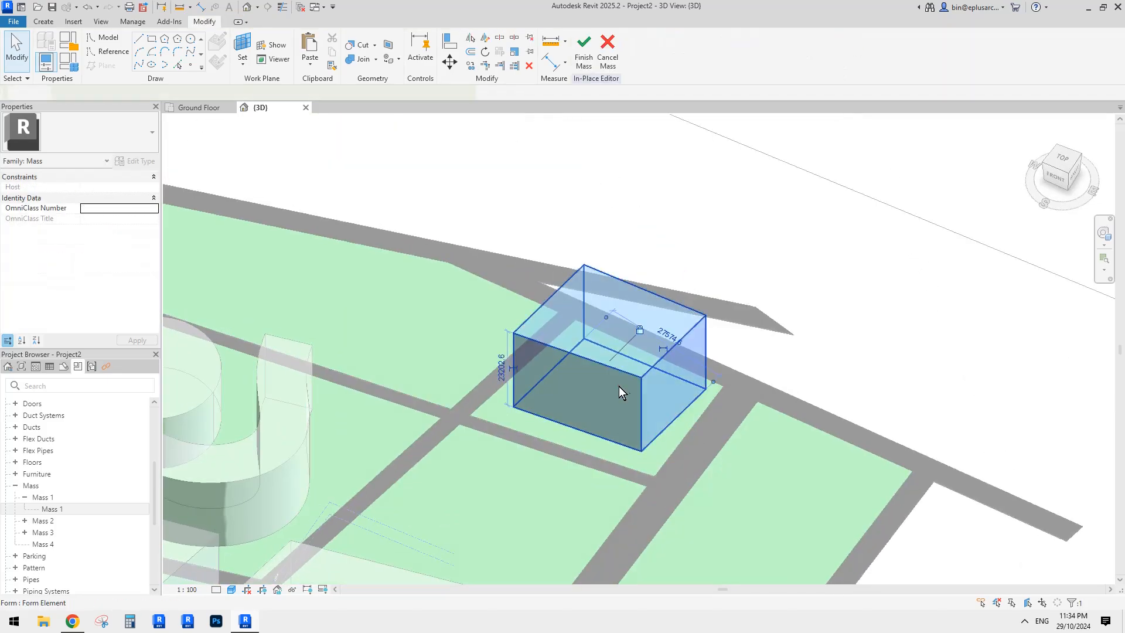
{"action": "middle_click_drag", "start_coordinate": [618, 385], "coordinate": [647, 351], "text": "shift"}
{"action": "key", "text": "Escape"}
{"action": "left_click", "coordinate": [557, 329]}
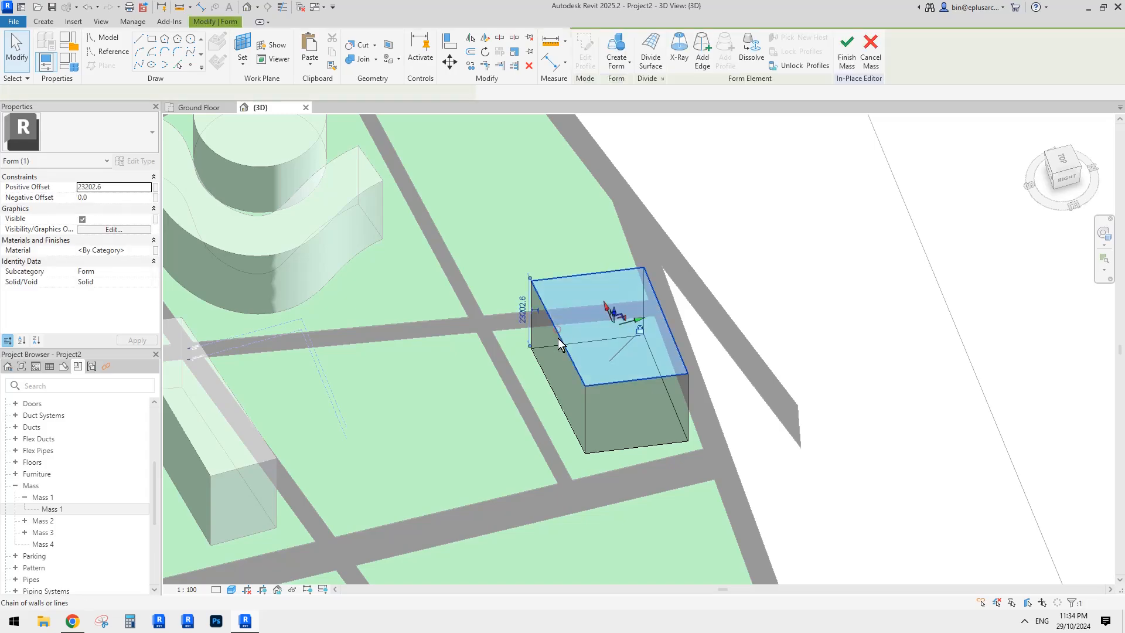
{"action": "key", "text": "Escape"}
{"action": "middle_click_drag", "start_coordinate": [610, 311], "coordinate": [667, 363], "text": "shift"}
{"action": "left_click", "coordinate": [597, 403]}
{"action": "left_click", "coordinate": [596, 404]}
{"action": "key", "text": "Escape"}
- Finish Mass 4 and check its 14079.823 m³ gross volume
{"action": "left_click", "coordinate": [584, 60]}
{"action": "left_click", "coordinate": [612, 371]}
{"action": "scroll", "coordinate": [687, 331], "scroll_direction": "up", "scroll_amount": 3}
- Open the box mass on the right plot with Edit In-Place
{"action": "scroll", "coordinate": [691, 263], "scroll_direction": "down", "scroll_amount": 5}
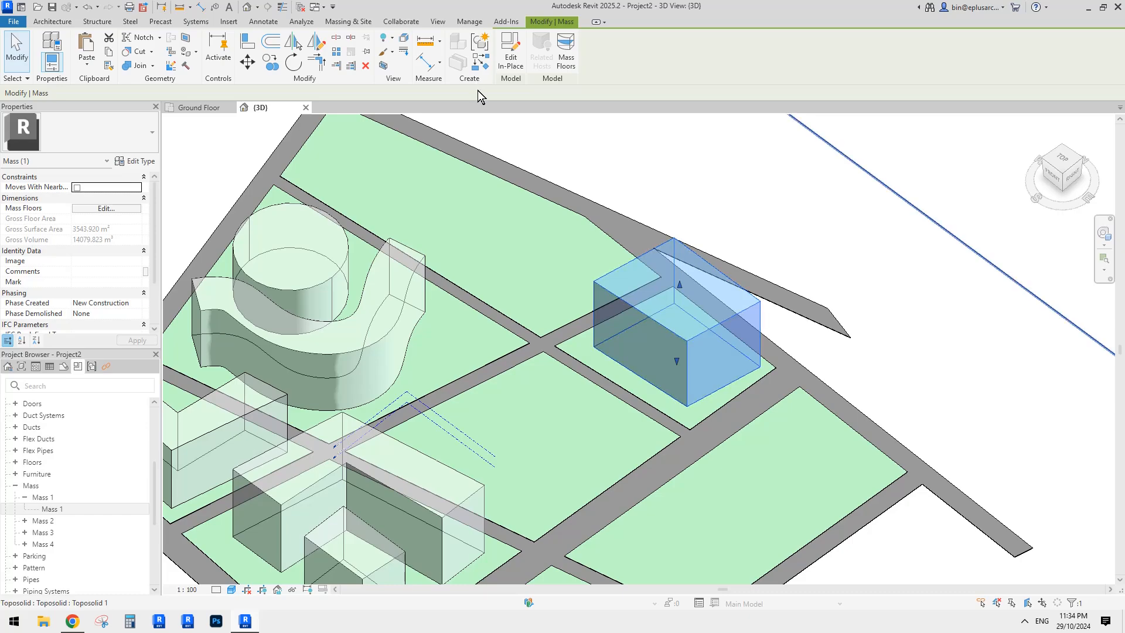
{"action": "scroll", "coordinate": [420, 444], "scroll_direction": "up", "scroll_amount": 2}
{"action": "left_click", "coordinate": [420, 444]}
{"action": "left_click", "coordinate": [266, 372]}
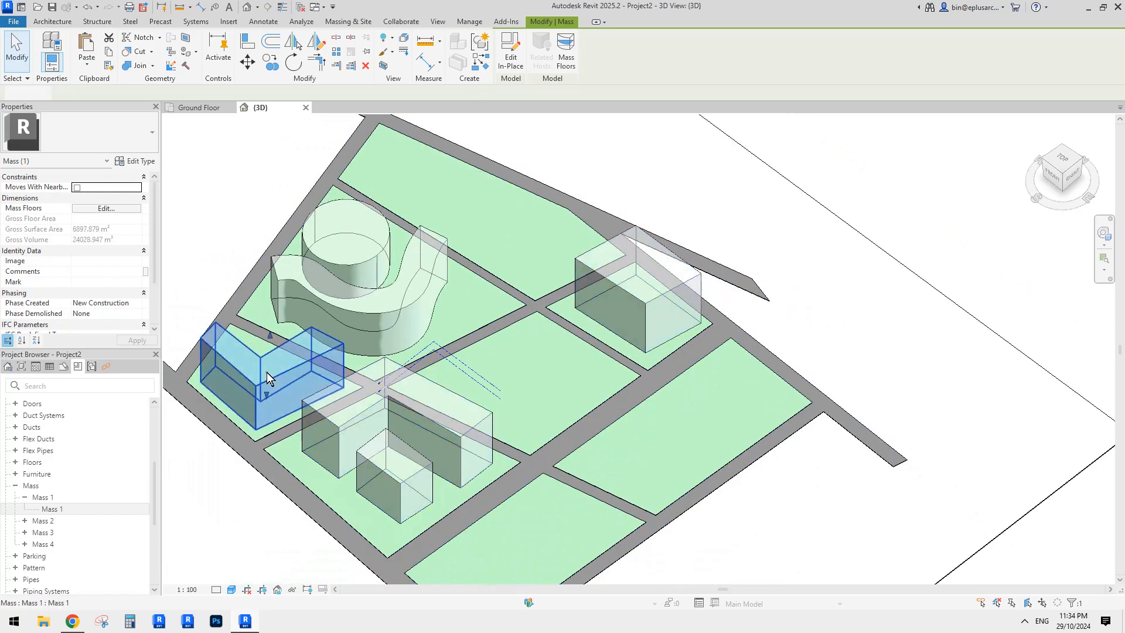
{"action": "left_click", "coordinate": [617, 409]}
{"action": "middle_click_drag", "start_coordinate": [623, 346], "coordinate": [556, 338], "text": "shift"}
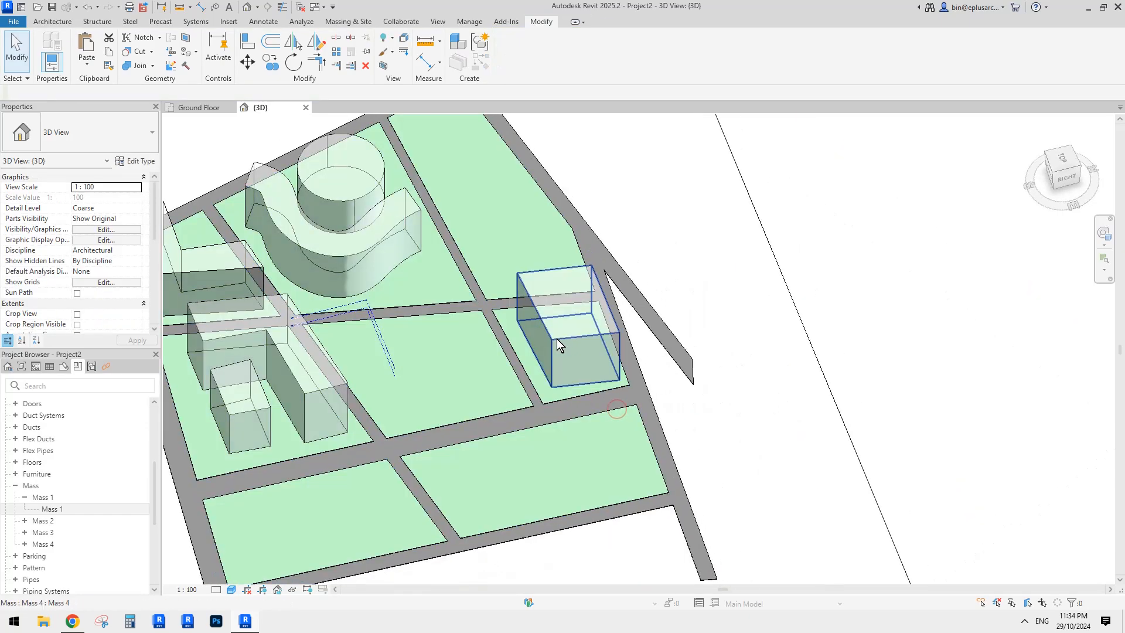
{"action": "left_click", "coordinate": [555, 339]}
{"action": "left_click", "coordinate": [512, 58]}
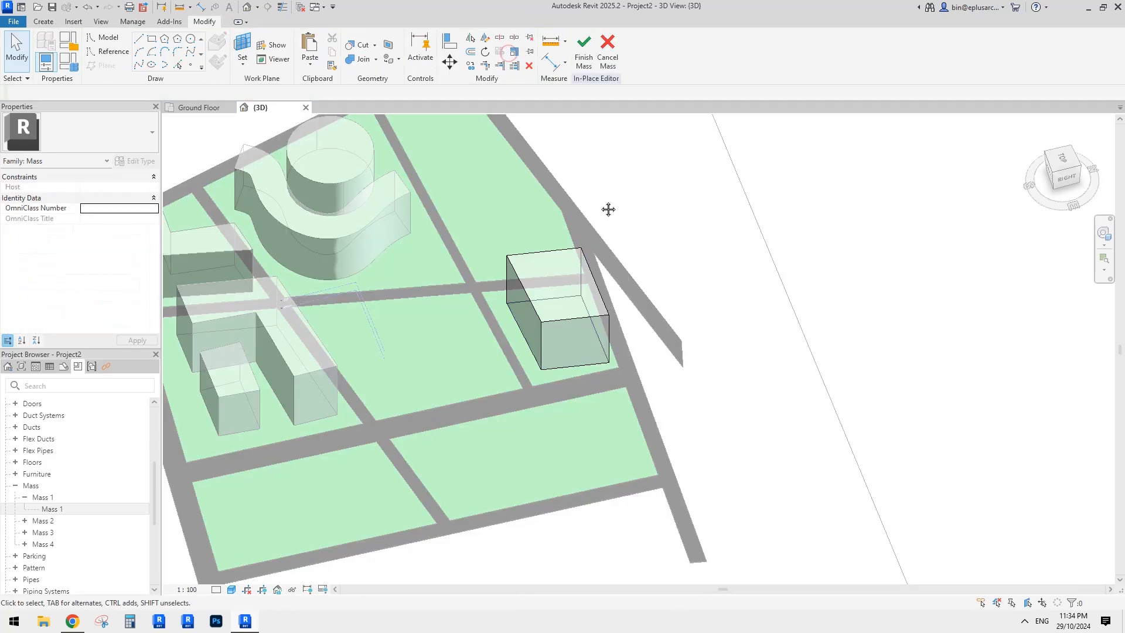
- Drag the bottom and left outline lines to resize the box footprint toward 22000 by 24000
{"action": "left_click", "coordinate": [571, 366]}
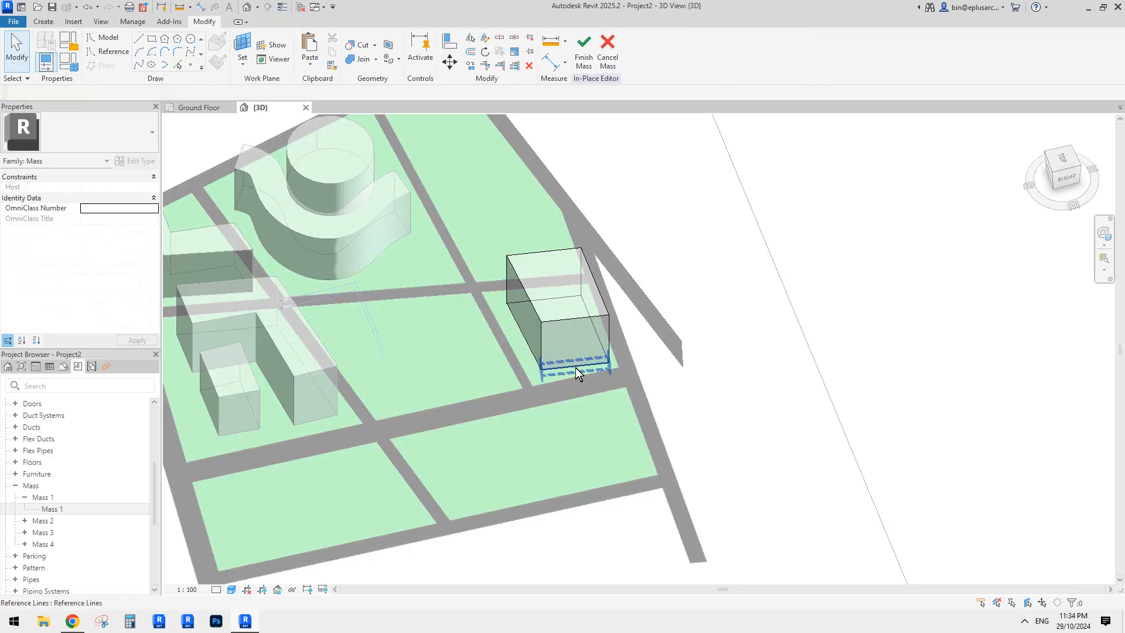
{"action": "scroll", "coordinate": [575, 367], "scroll_direction": "up", "scroll_amount": 1}
{"action": "middle_click_drag", "start_coordinate": [576, 367], "coordinate": [598, 382], "text": "shift"}
{"action": "mouse_move", "coordinate": [574, 367]}
{"action": "left_mouse_down"}
{"action": "mouse_move", "coordinate": [558, 352]}
{"action": "mouse_move", "coordinate": [569, 367]}
{"action": "left_mouse_up"}
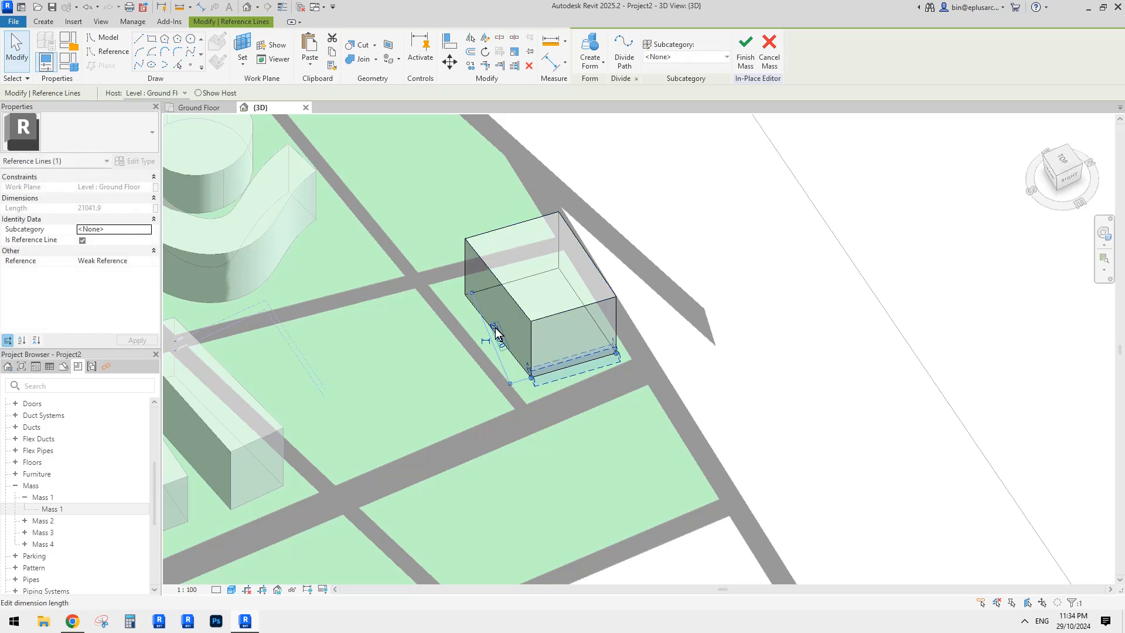
{"action": "mouse_move", "coordinate": [479, 312]}
{"action": "left_mouse_down"}
{"action": "mouse_move", "coordinate": [459, 319]}
{"action": "mouse_move", "coordinate": [473, 315]}
{"action": "left_mouse_up"}
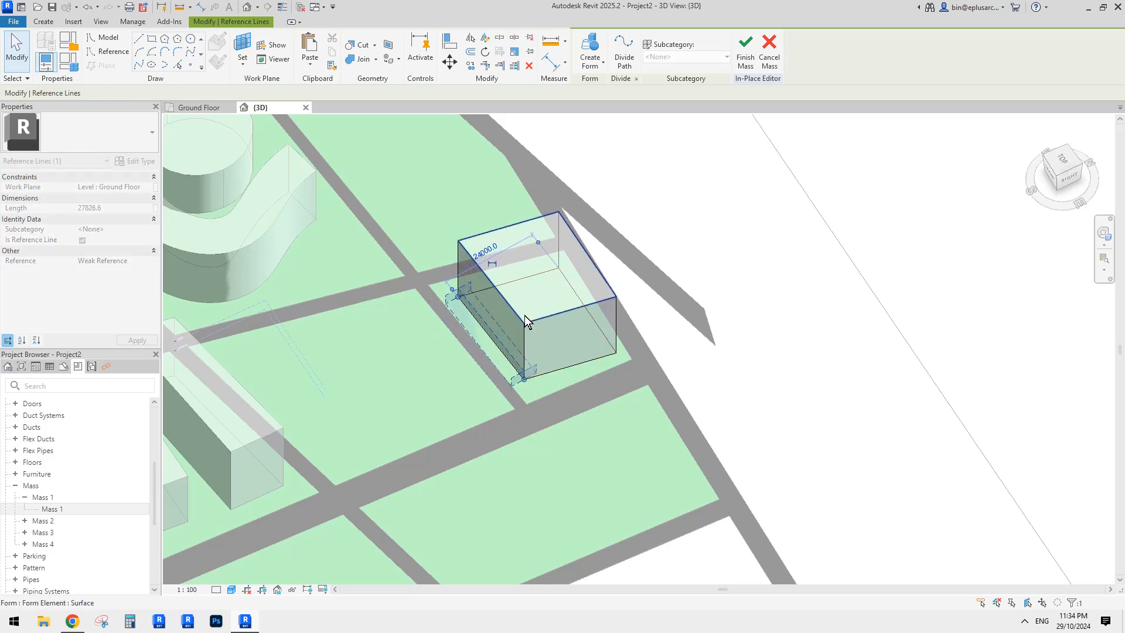
- Check the resized box from several angles, then finish the mass
{"action": "middle_click_drag", "start_coordinate": [525, 316], "coordinate": [507, 285], "text": "shift"}
{"action": "left_click", "coordinate": [543, 325]}
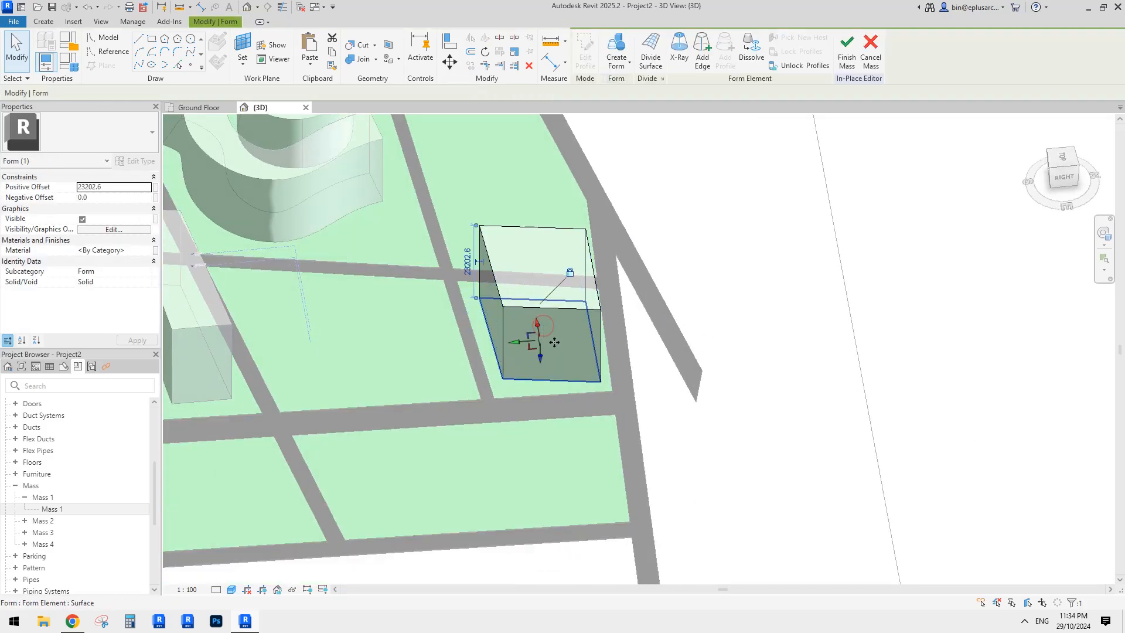
{"action": "middle_click_drag", "start_coordinate": [552, 330], "coordinate": [630, 347], "text": "shift"}
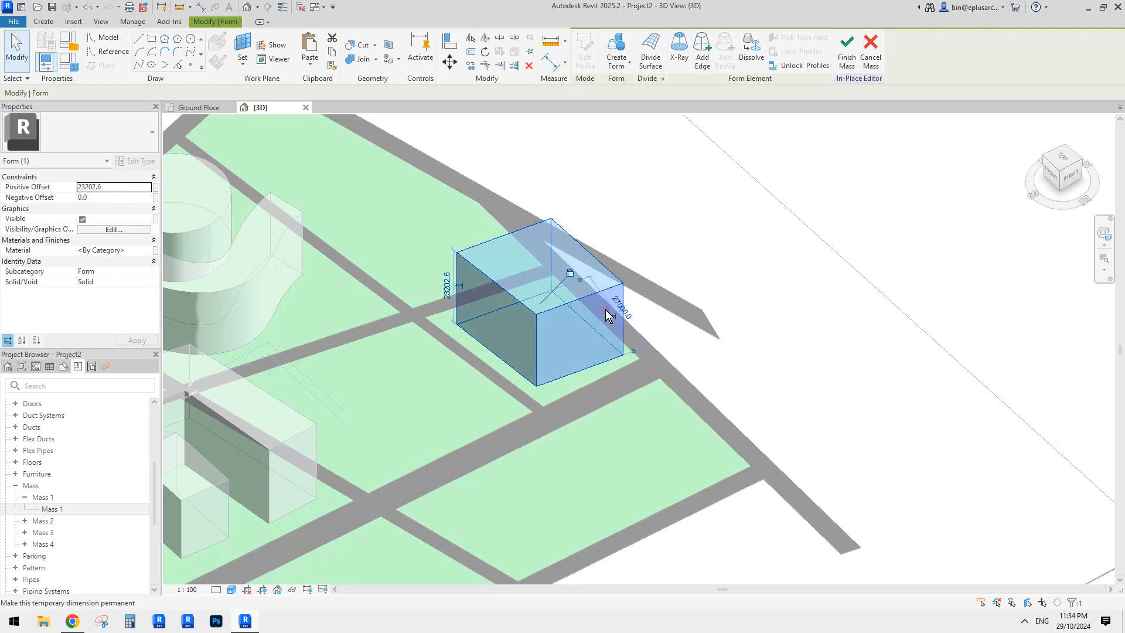
{"action": "key", "text": "Escape"}
{"action": "middle_click_drag", "start_coordinate": [579, 319], "coordinate": [443, 319], "text": "shift"}
{"action": "left_click", "coordinate": [558, 281]}
{"action": "middle_click_drag", "start_coordinate": [559, 282], "coordinate": [552, 276], "text": "shift"}
{"action": "key", "text": "Escape"}
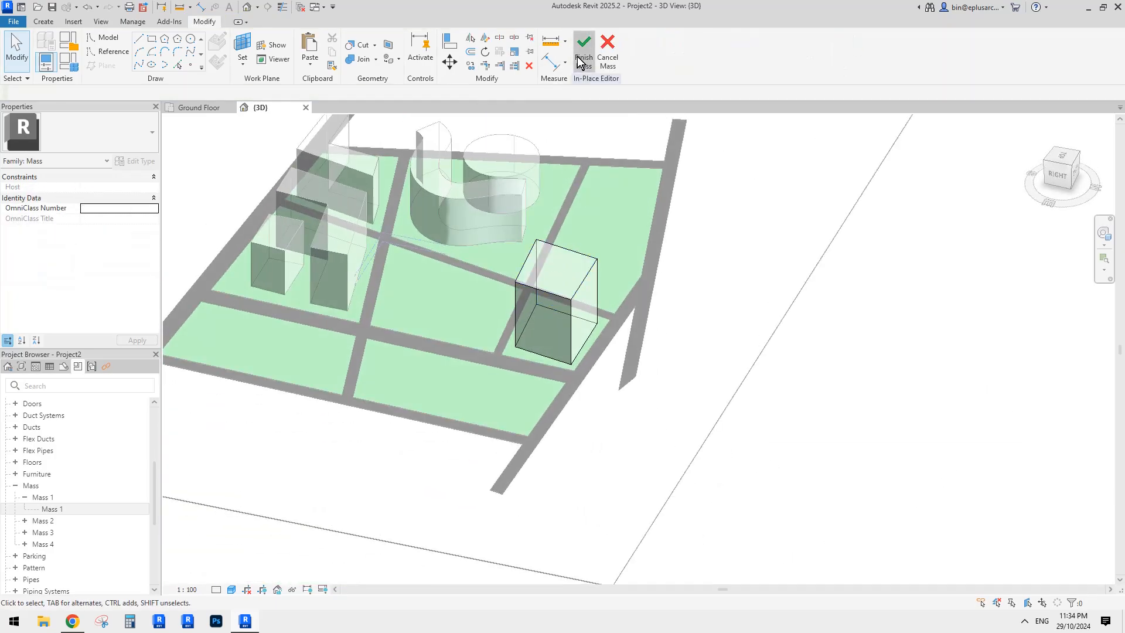
{"action": "left_click", "coordinate": [579, 59]}
{"action": "middle_click_drag", "start_coordinate": [615, 308], "coordinate": [559, 353], "text": "shift"}
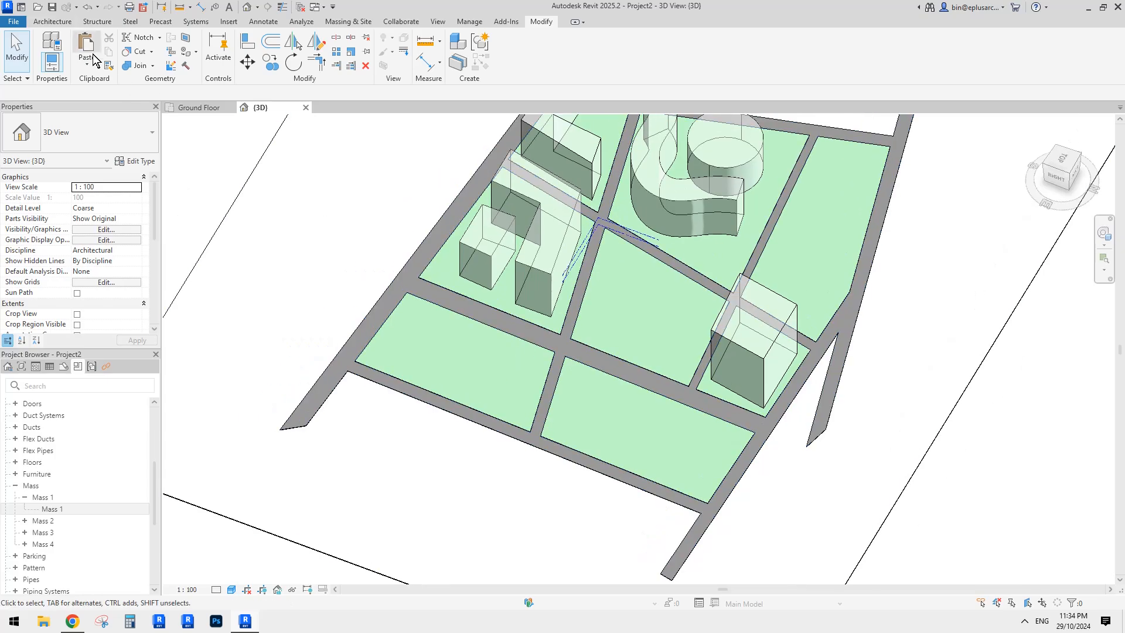
{"action": "left_click", "coordinate": [52, 22]}
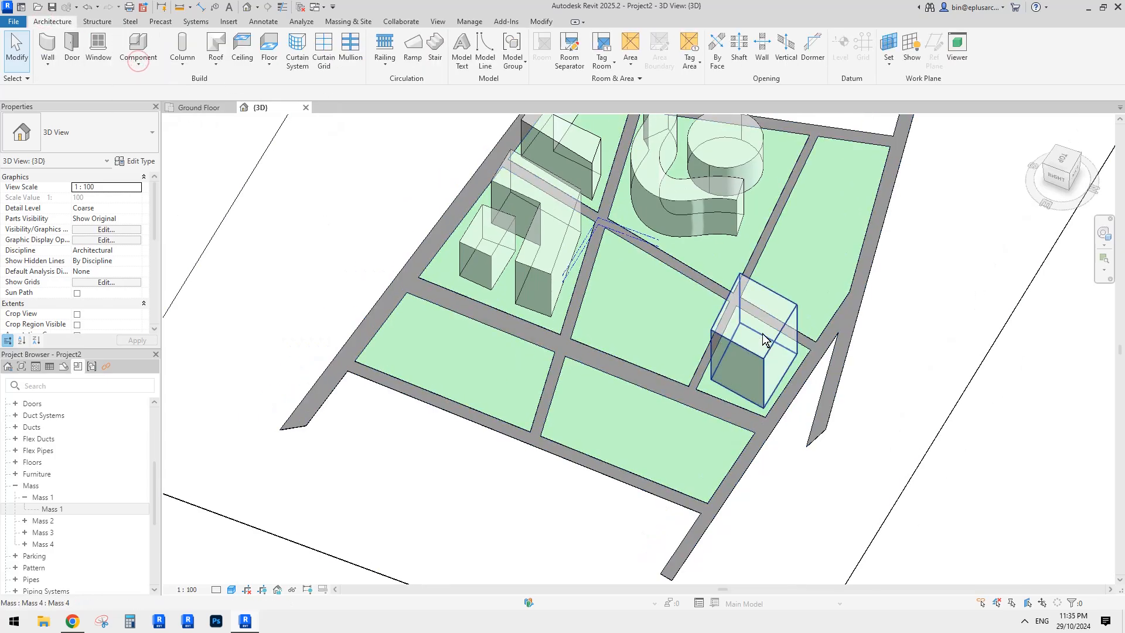
- Start a new in-place mass named Mass 5
{"action": "left_click", "coordinate": [763, 331]}
{"action": "key", "text": "c"}
{"action": "key", "text": "s"}
{"action": "left_click", "coordinate": [584, 328]}
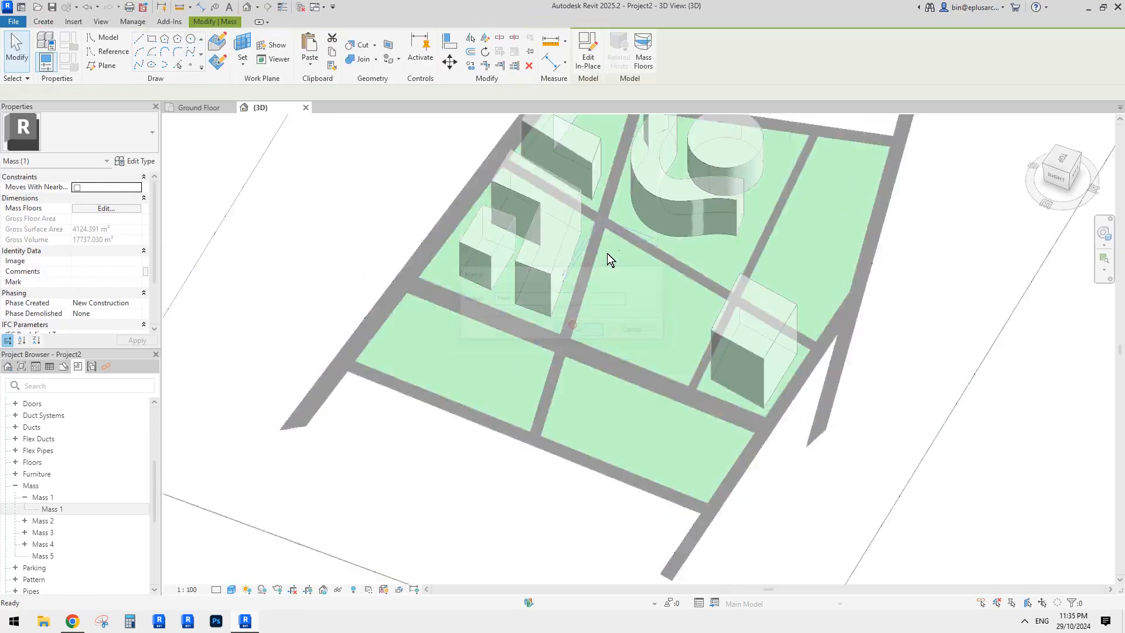
- Draw a six-line L-shaped outline with Model Line on the lower-right plot
{"action": "left_click", "coordinate": [105, 39]}
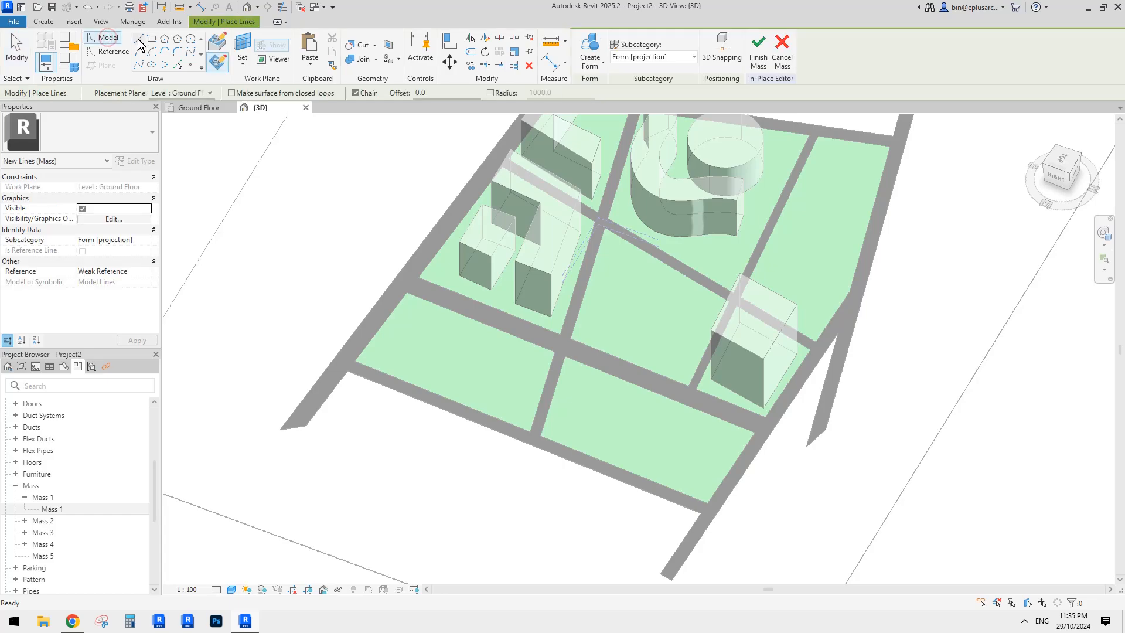
{"action": "scroll", "coordinate": [641, 336], "scroll_direction": "up", "scroll_amount": 5}
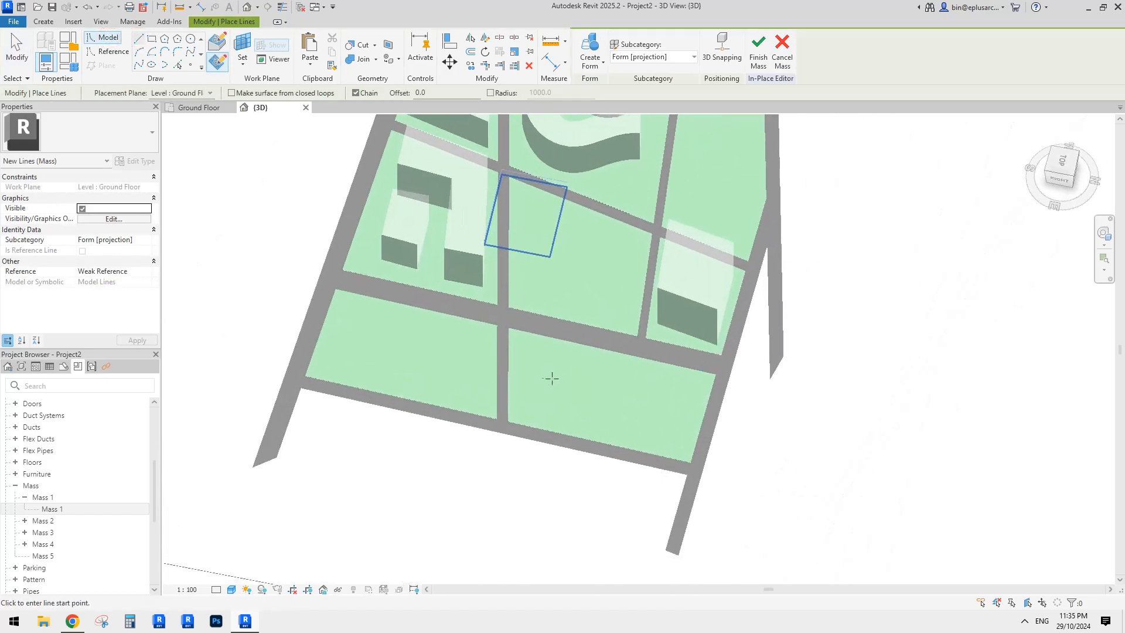
{"action": "left_click", "coordinate": [515, 332]}
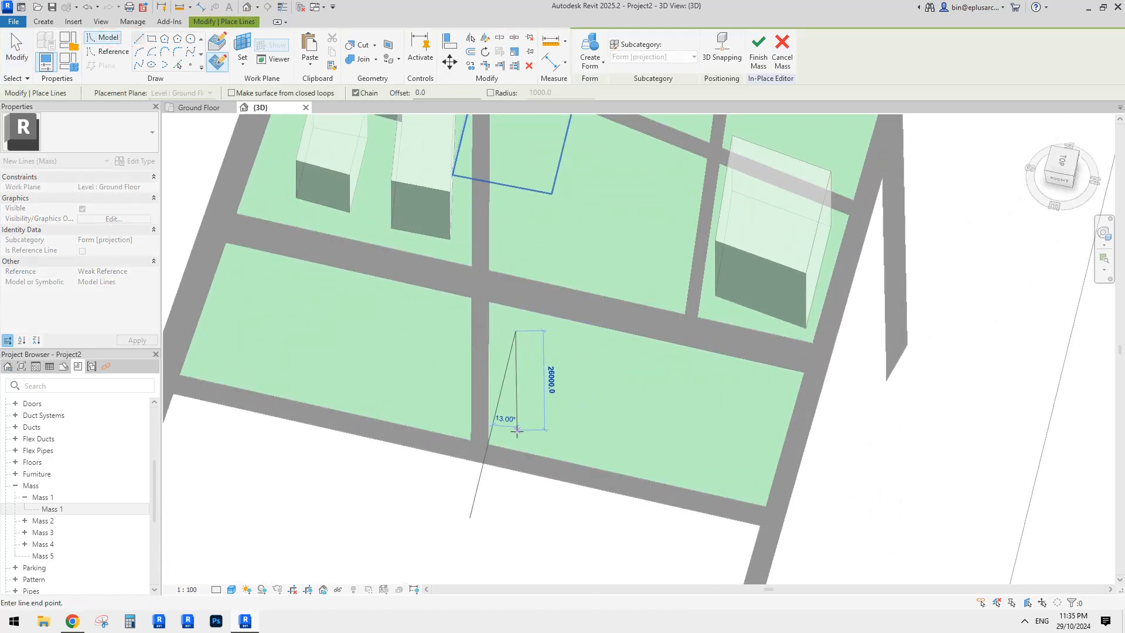
{"action": "left_click", "coordinate": [745, 488]}
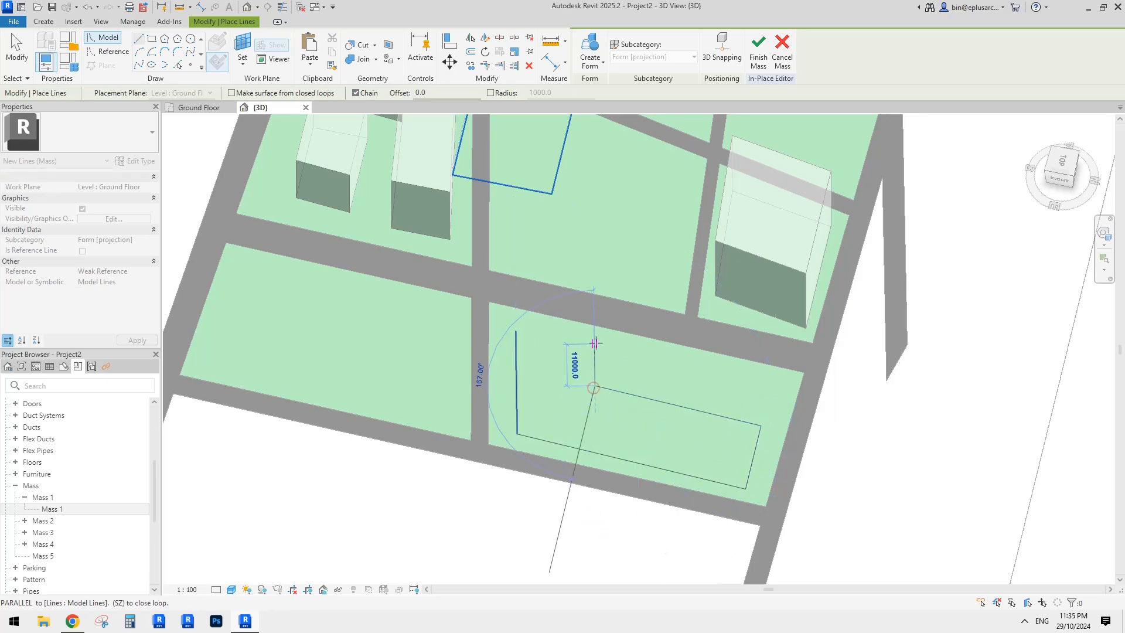
{"action": "left_click", "coordinate": [515, 325]}
{"action": "key", "text": "Escape"}
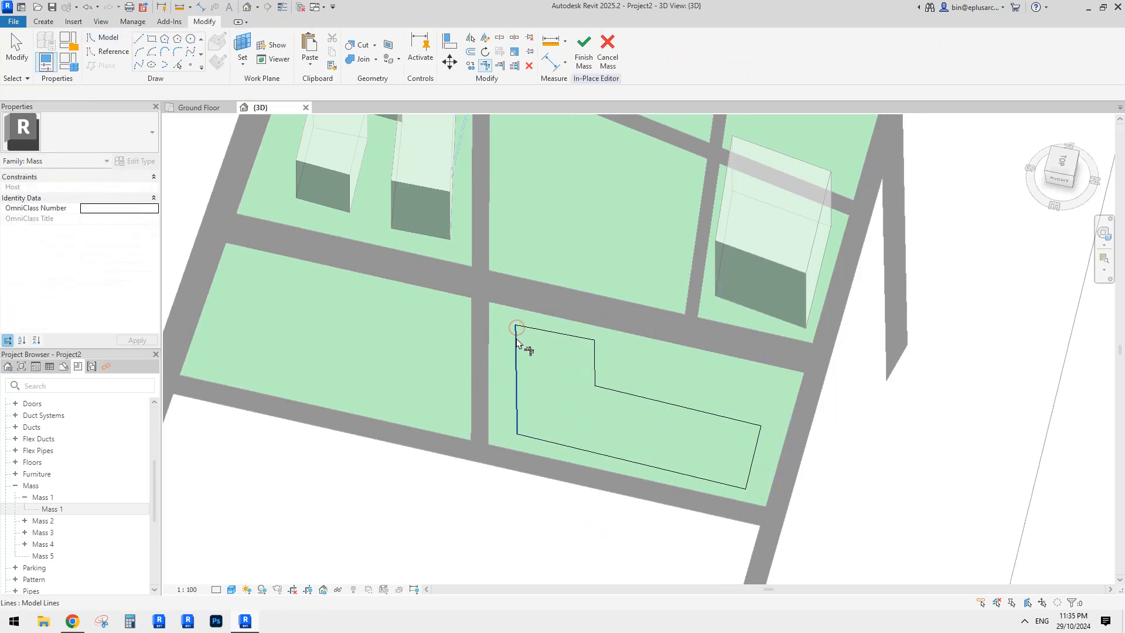
- Tab-select the L-shaped loop and extrude it into a solid form
{"action": "middle_click_drag", "start_coordinate": [601, 393], "coordinate": [543, 378]}
{"action": "scroll", "coordinate": [544, 378], "scroll_direction": "down", "scroll_amount": 1}
{"action": "key", "text": "Escape"}
{"action": "key", "text": "Tab"}
{"action": "left_click", "coordinate": [535, 346]}
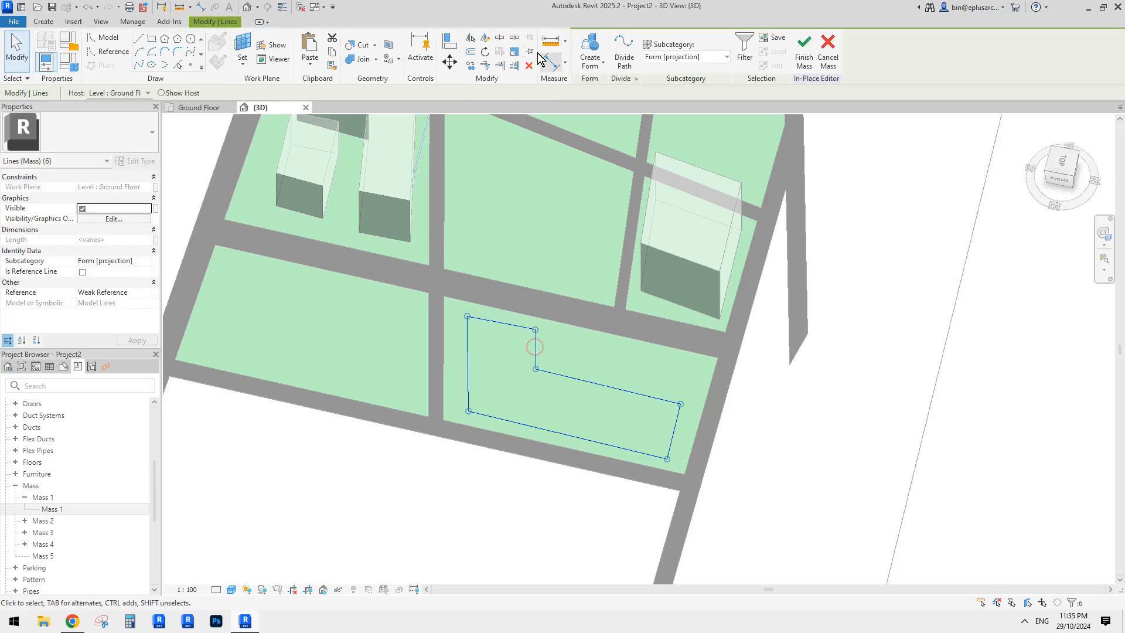
{"action": "left_click", "coordinate": [593, 58]}
{"action": "middle_click_drag", "start_coordinate": [694, 393], "coordinate": [613, 364], "text": "shift"}
- Shorten the L-shaped mass by pulling its inner end face
{"action": "key", "text": "Escape"}
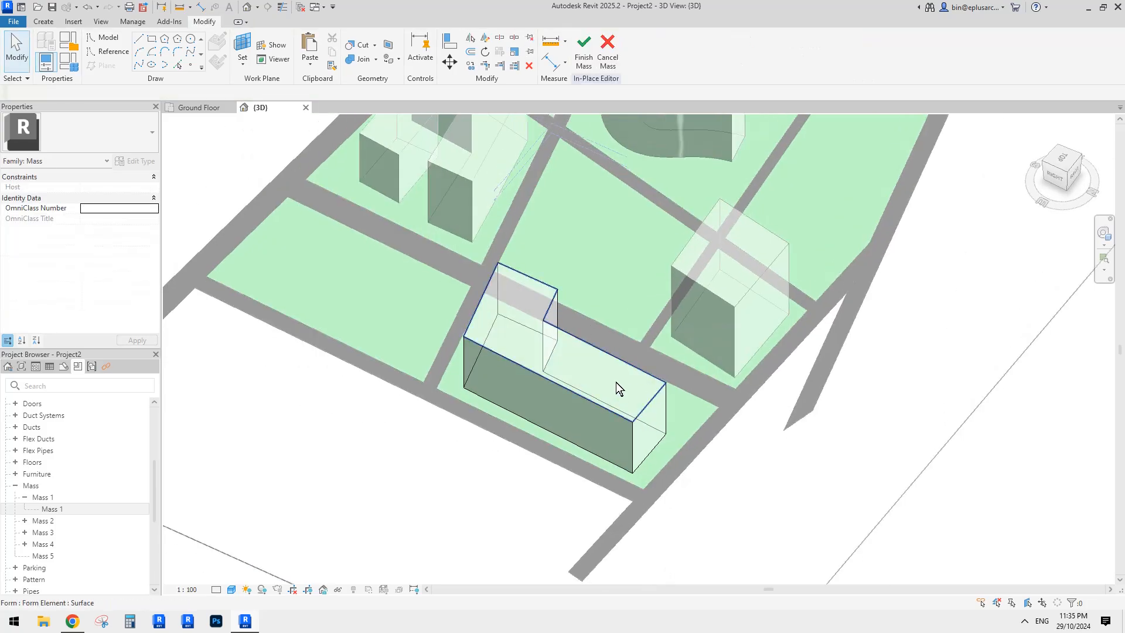
{"action": "left_click", "coordinate": [616, 382]}
{"action": "left_click", "coordinate": [542, 406]}
{"action": "middle_click_drag", "start_coordinate": [542, 406], "coordinate": [694, 410], "text": "shift"}
{"action": "key", "text": "Escape"}
{"action": "left_click", "coordinate": [507, 435]}
{"action": "middle_click_drag", "start_coordinate": [454, 432], "coordinate": [670, 399], "text": "shift"}
{"action": "left_click", "coordinate": [519, 343]}
{"action": "middle_click_drag", "start_coordinate": [519, 344], "coordinate": [556, 468], "text": "shift"}
{"action": "left_click", "coordinate": [436, 427]}
{"action": "left_click", "coordinate": [629, 300]}
{"action": "left_click_drag", "start_coordinate": [609, 305], "coordinate": [605, 355]}
- Push the lower inner edge outward to taper the mass
{"action": "middle_click_drag", "start_coordinate": [605, 355], "coordinate": [572, 391], "text": "shift"}
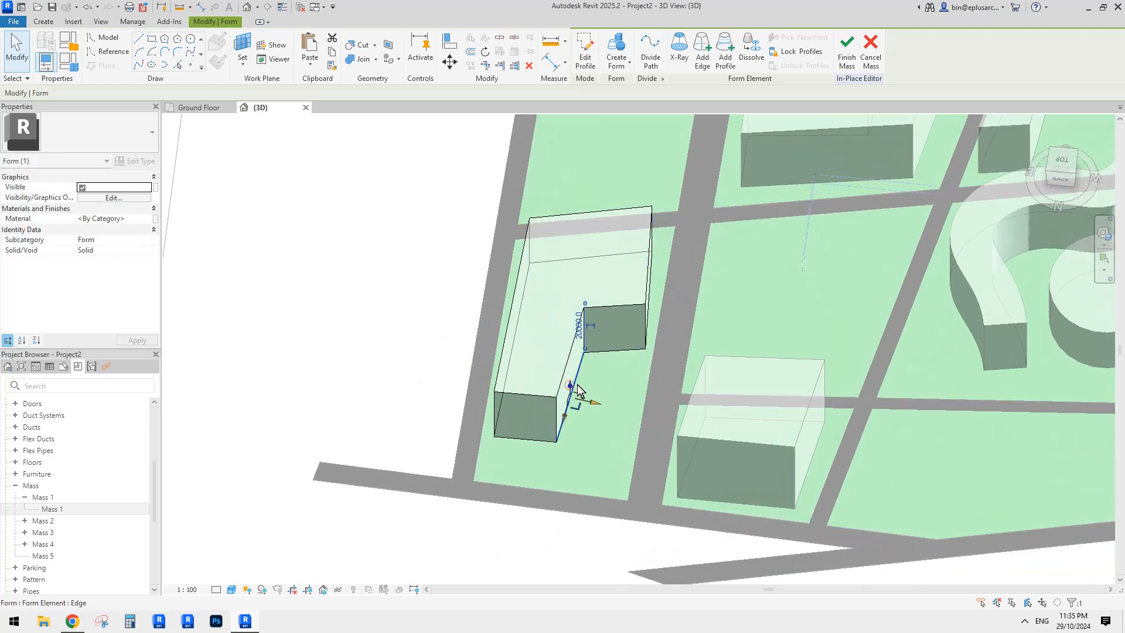
{"action": "scroll", "coordinate": [578, 385], "scroll_direction": "up", "scroll_amount": 1}
{"action": "left_click", "coordinate": [586, 403]}
{"action": "left_click", "coordinate": [572, 383]}
{"action": "key", "text": "Escape"}
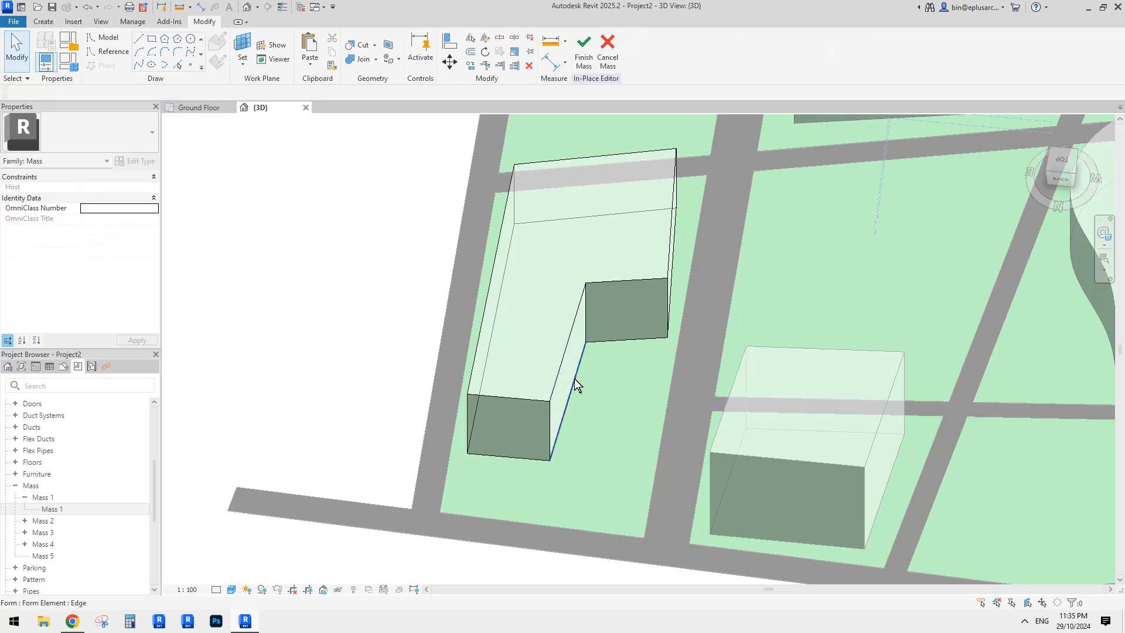
{"action": "left_click", "coordinate": [570, 367]}
{"action": "key", "text": "Escape"}
{"action": "left_click", "coordinate": [575, 374]}
{"action": "scroll", "coordinate": [584, 386], "scroll_direction": "up", "scroll_amount": 1}
{"action": "left_click_drag", "start_coordinate": [594, 409], "coordinate": [615, 420]}
{"action": "middle_click_drag", "start_coordinate": [615, 420], "coordinate": [531, 420], "text": "shift"}
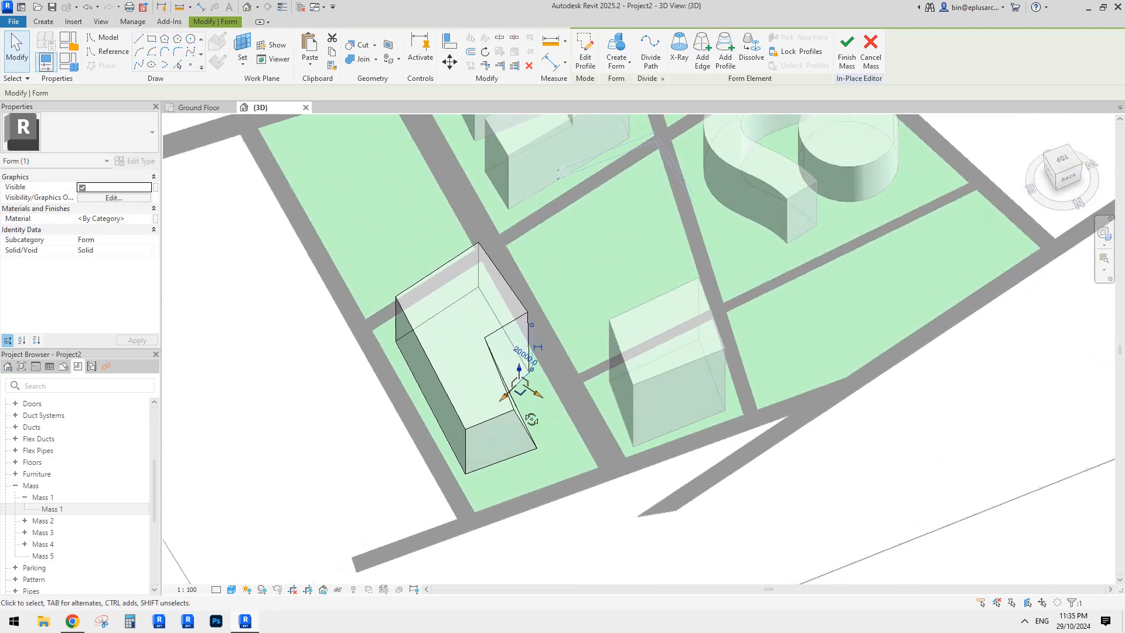
- Pull the long block's top front edge inward to slant its end face
{"action": "middle_click_drag", "start_coordinate": [437, 372], "coordinate": [634, 378], "text": "shift"}
{"action": "left_click", "coordinate": [645, 339]}
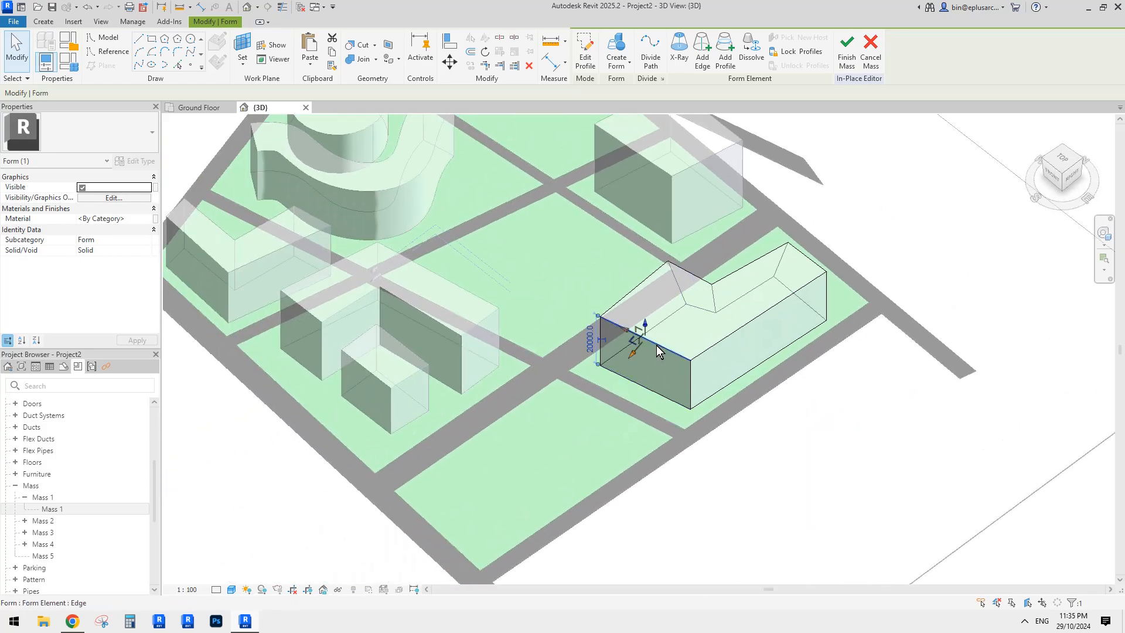
{"action": "left_click_drag", "start_coordinate": [632, 356], "coordinate": [651, 343]}
{"action": "middle_click_drag", "start_coordinate": [667, 355], "coordinate": [627, 361], "text": "shift"}
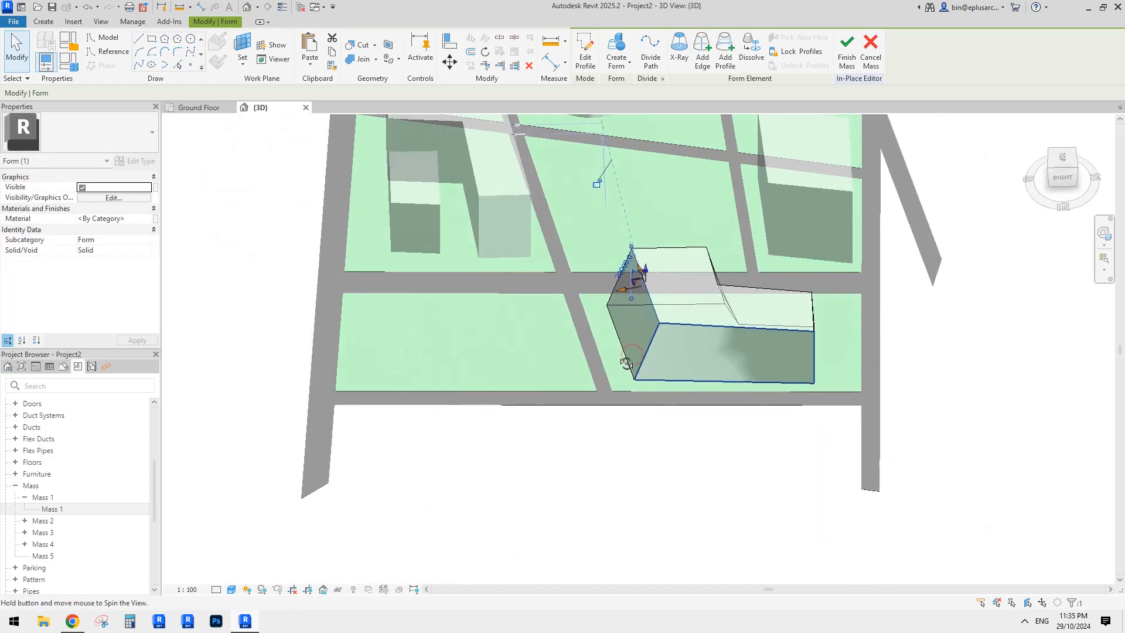
{"action": "key", "text": "Escape"}
- Finish editing Mass 5 and select the square box mass
{"action": "left_click", "coordinate": [732, 333]}
{"action": "middle_click_drag", "start_coordinate": [779, 366], "coordinate": [632, 381], "text": "shift"}
{"action": "left_click", "coordinate": [642, 236]}
{"action": "left_click", "coordinate": [583, 56]}
{"action": "middle_click_drag", "start_coordinate": [859, 287], "coordinate": [669, 411]}
{"action": "left_click", "coordinate": [693, 313]}
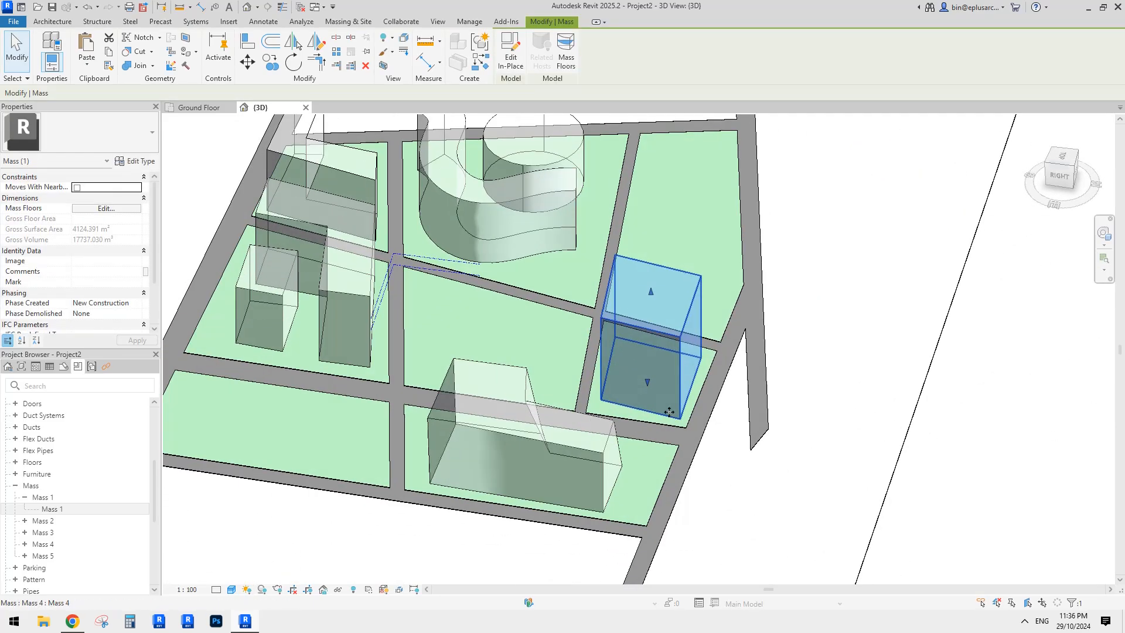
- Edit the box mass in place and unlock its form profiles
{"action": "left_click", "coordinate": [510, 49]}
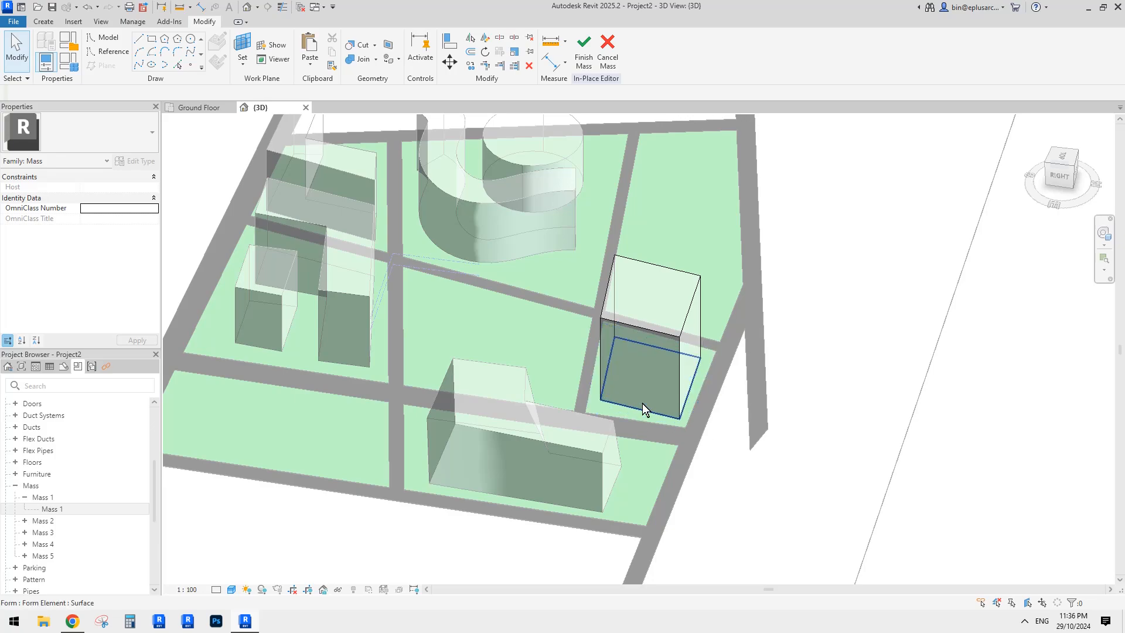
{"action": "middle_click_drag", "start_coordinate": [642, 403], "coordinate": [625, 387], "text": "shift"}
{"action": "left_click", "coordinate": [629, 325]}
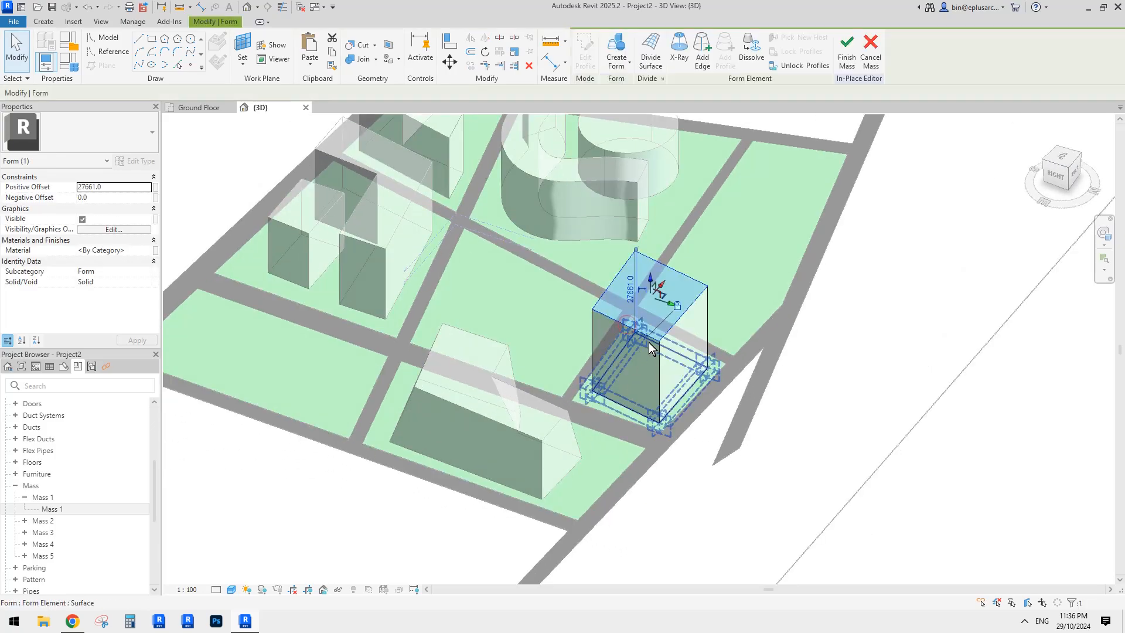
{"action": "middle_click_drag", "start_coordinate": [649, 342], "coordinate": [673, 296], "text": "shift"}
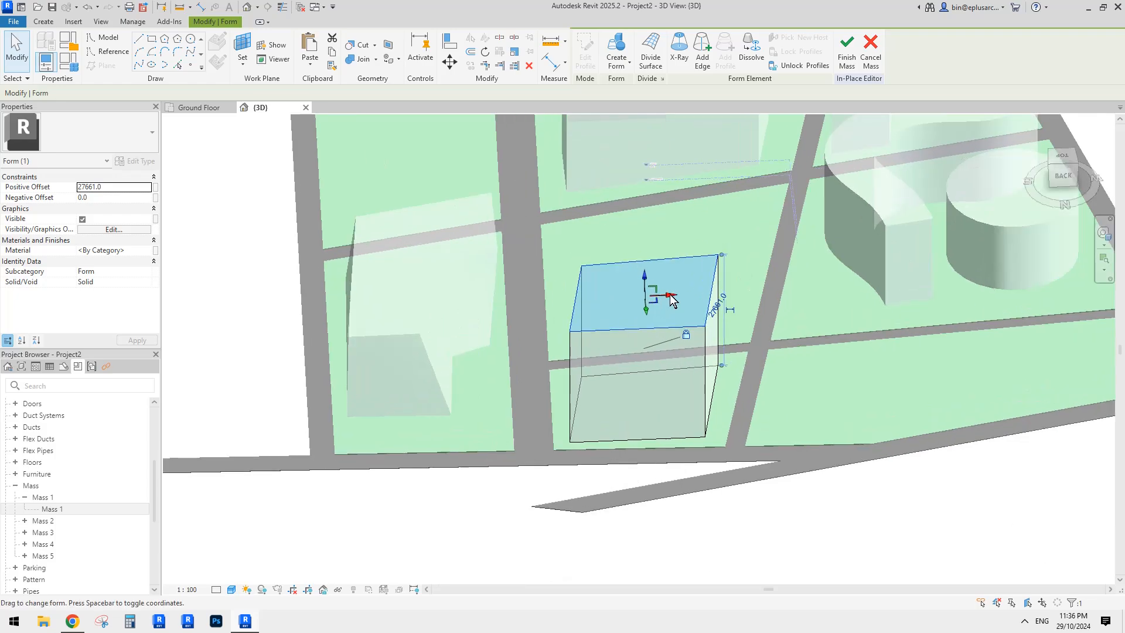
{"action": "left_click", "coordinate": [673, 318]}
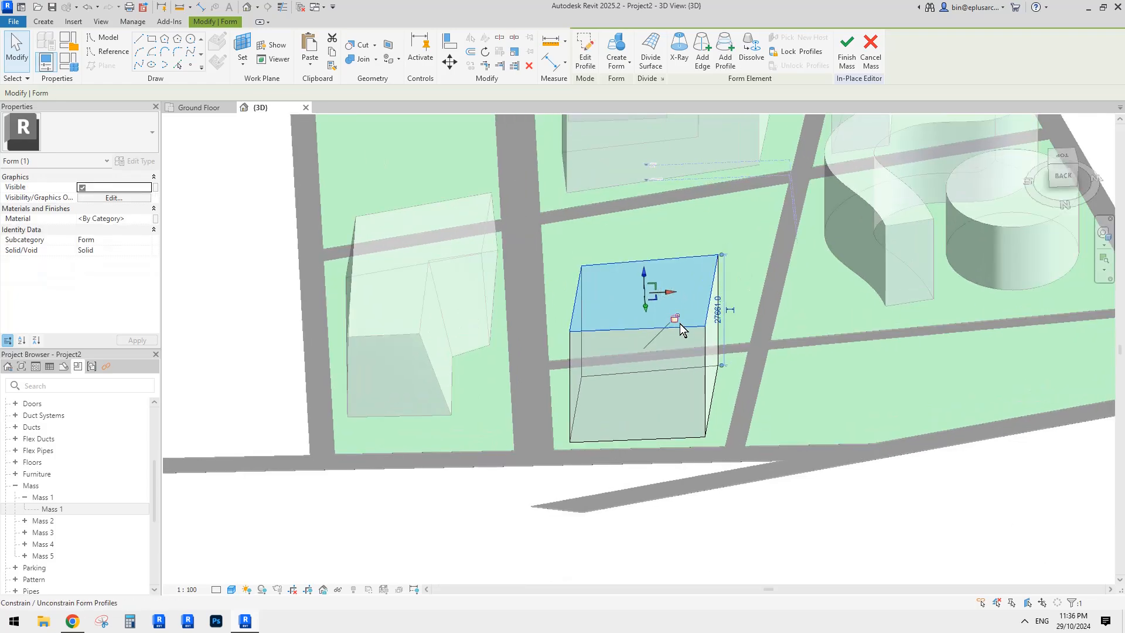
- Drag the box's top edge inward to slope one face
{"action": "left_click", "coordinate": [635, 328]}
{"action": "left_click", "coordinate": [617, 311]}
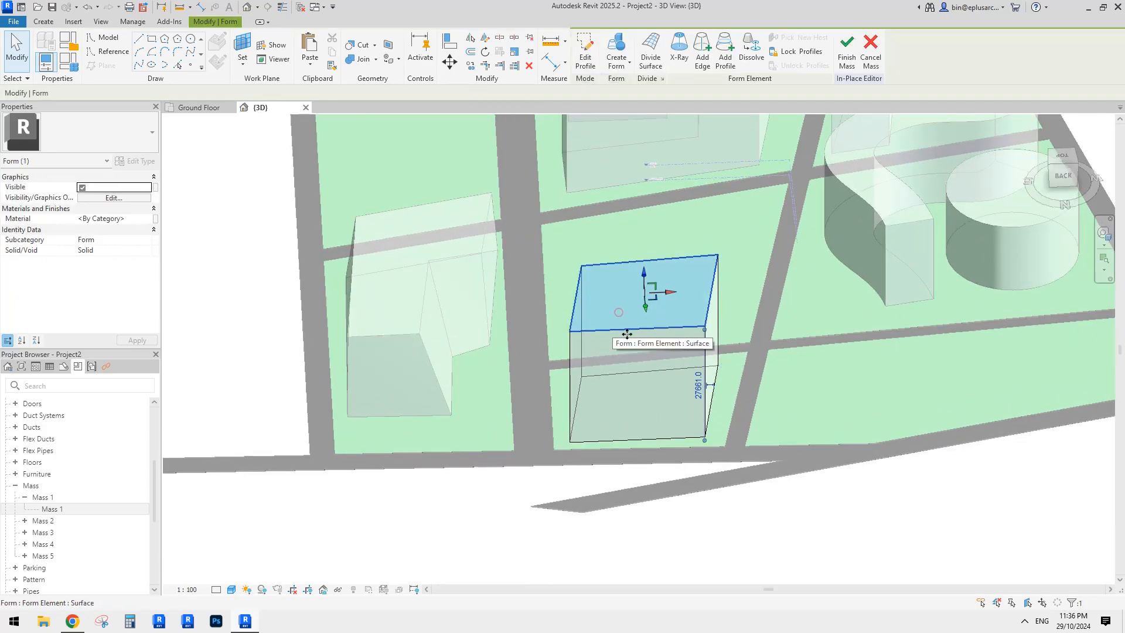
{"action": "middle_click_drag", "start_coordinate": [618, 311], "coordinate": [592, 351], "text": "shift"}
{"action": "left_click", "coordinate": [593, 351]}
{"action": "left_click", "coordinate": [591, 346]}
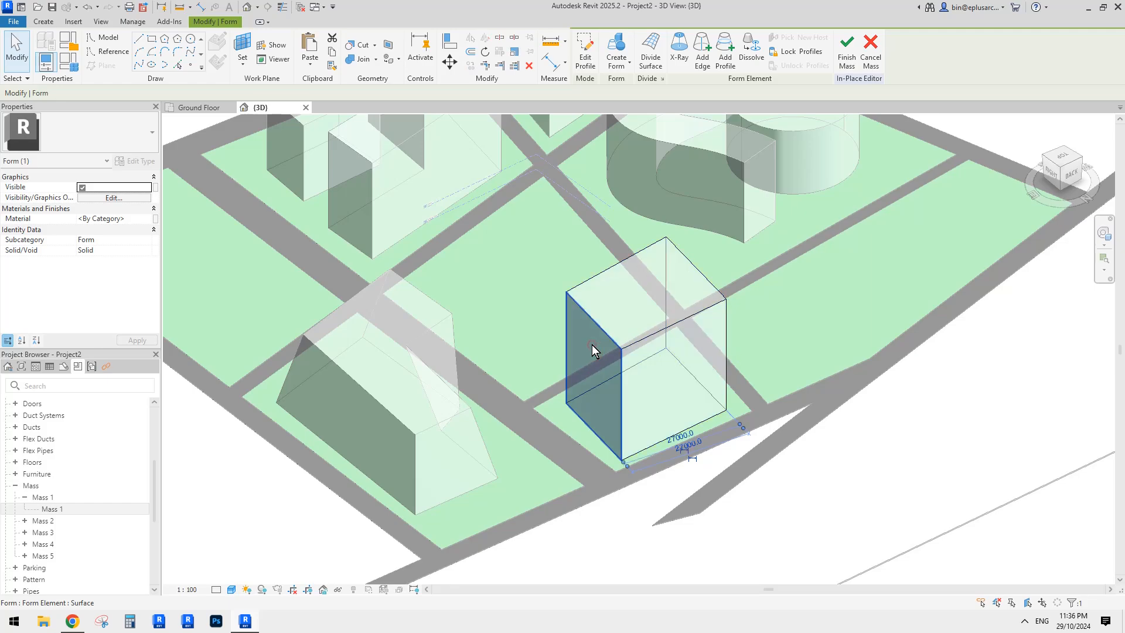
{"action": "left_click", "coordinate": [653, 341]}
{"action": "left_click_drag", "start_coordinate": [678, 322], "coordinate": [679, 323]}
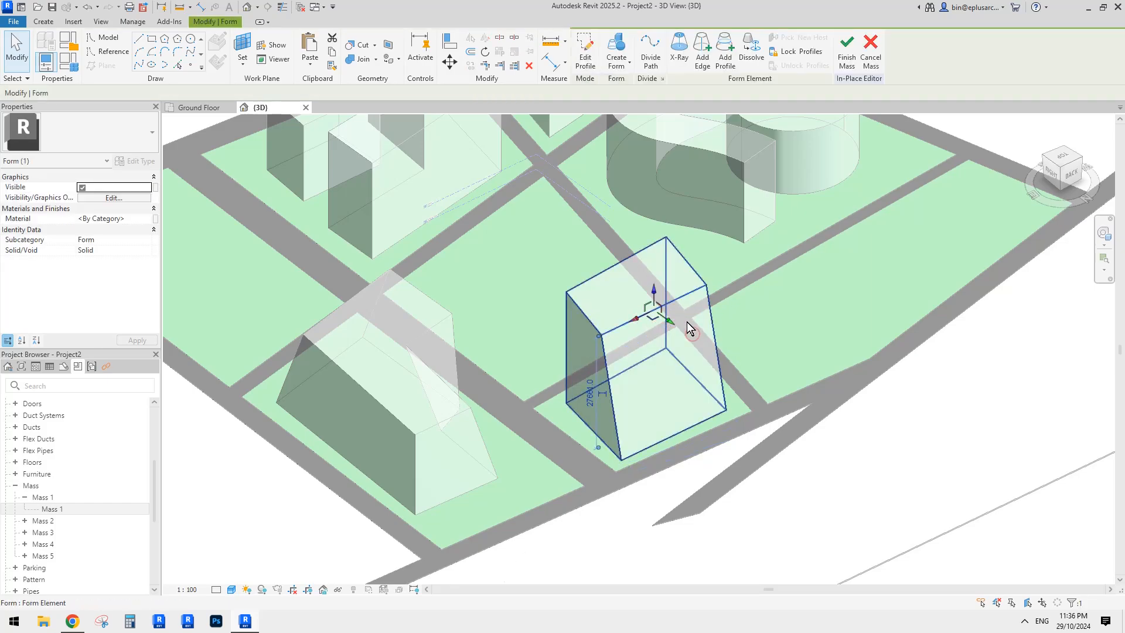
{"action": "middle_click_drag", "start_coordinate": [687, 325], "coordinate": [434, 285], "text": "shift"}
- Move the reference line at the box's base, shortening it slightly
{"action": "left_click", "coordinate": [651, 314]}
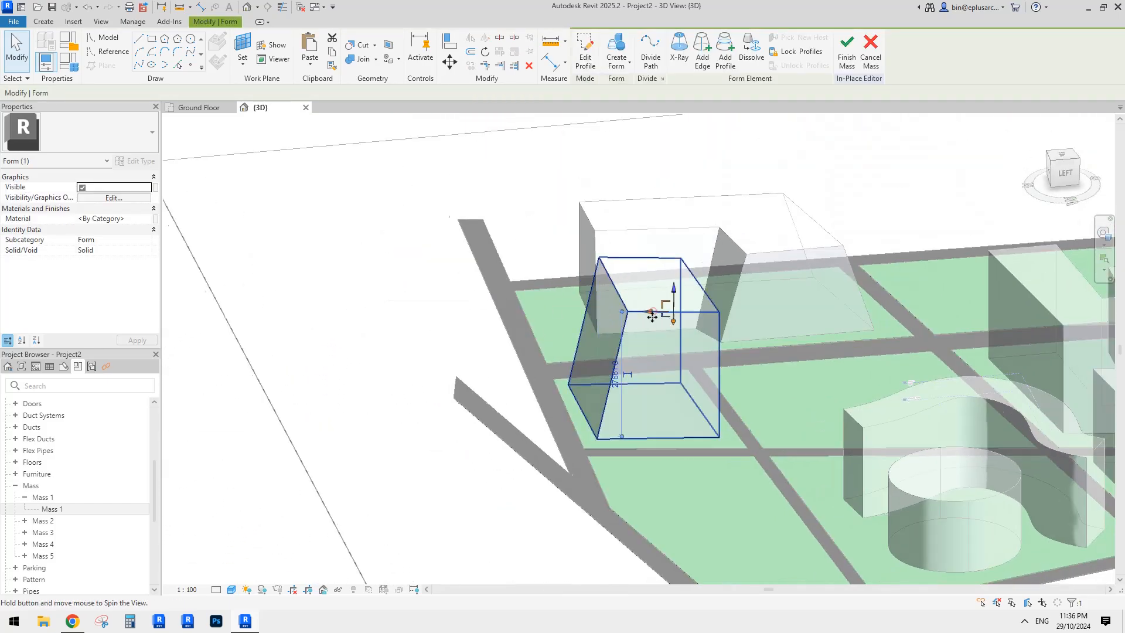
{"action": "middle_click_drag", "start_coordinate": [657, 314], "coordinate": [697, 321], "text": "shift"}
{"action": "left_click", "coordinate": [693, 324]}
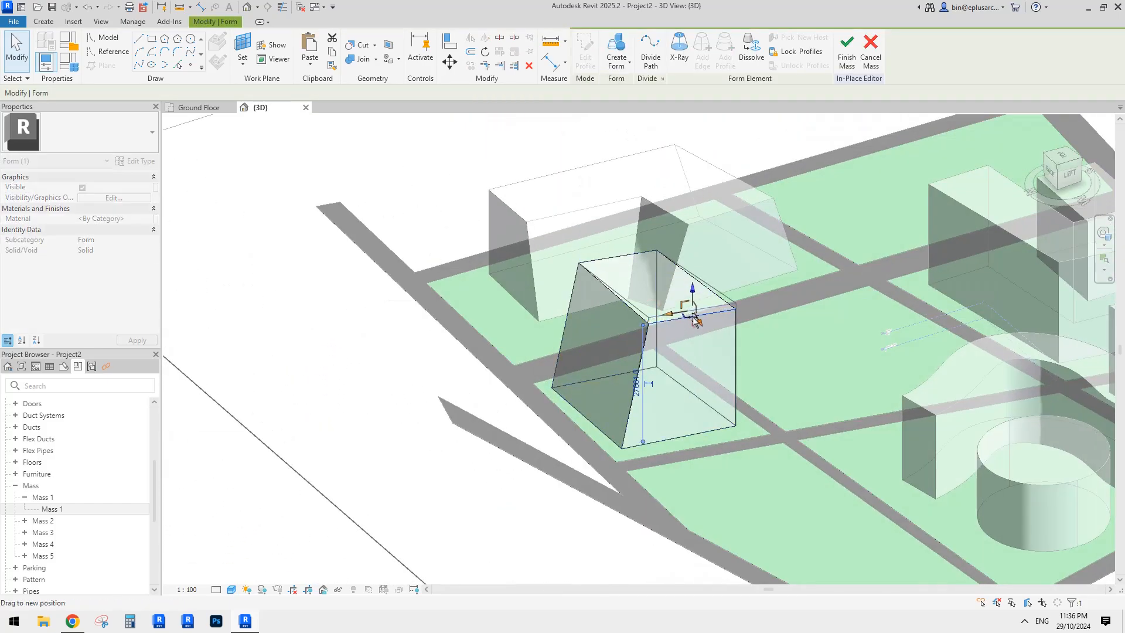
{"action": "left_click", "coordinate": [702, 429]}
{"action": "middle_click_drag", "start_coordinate": [688, 447], "coordinate": [711, 448], "text": "shift"}
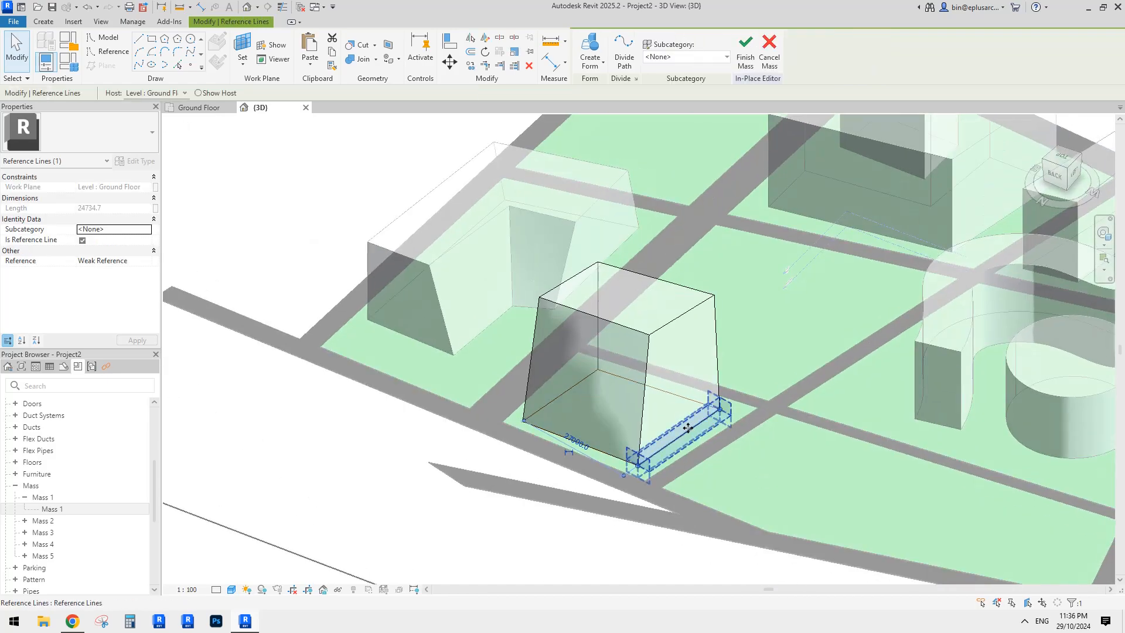
{"action": "left_click_drag", "start_coordinate": [710, 447], "coordinate": [692, 426]}
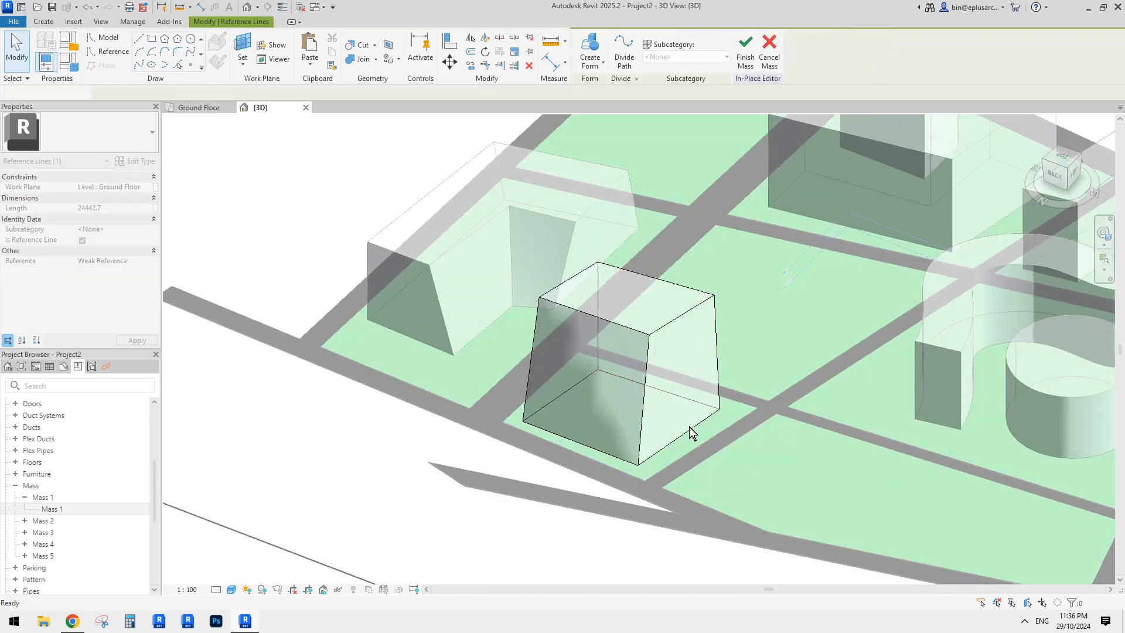
{"action": "key", "text": "Escape"}
- Finish the tapered box mass and view the site from nearly above
{"action": "scroll", "coordinate": [684, 316], "scroll_direction": "down", "scroll_amount": 1}
{"action": "middle_click_drag", "start_coordinate": [684, 316], "coordinate": [742, 328], "text": "shift"}
{"action": "scroll", "coordinate": [743, 326], "scroll_direction": "down", "scroll_amount": 3}
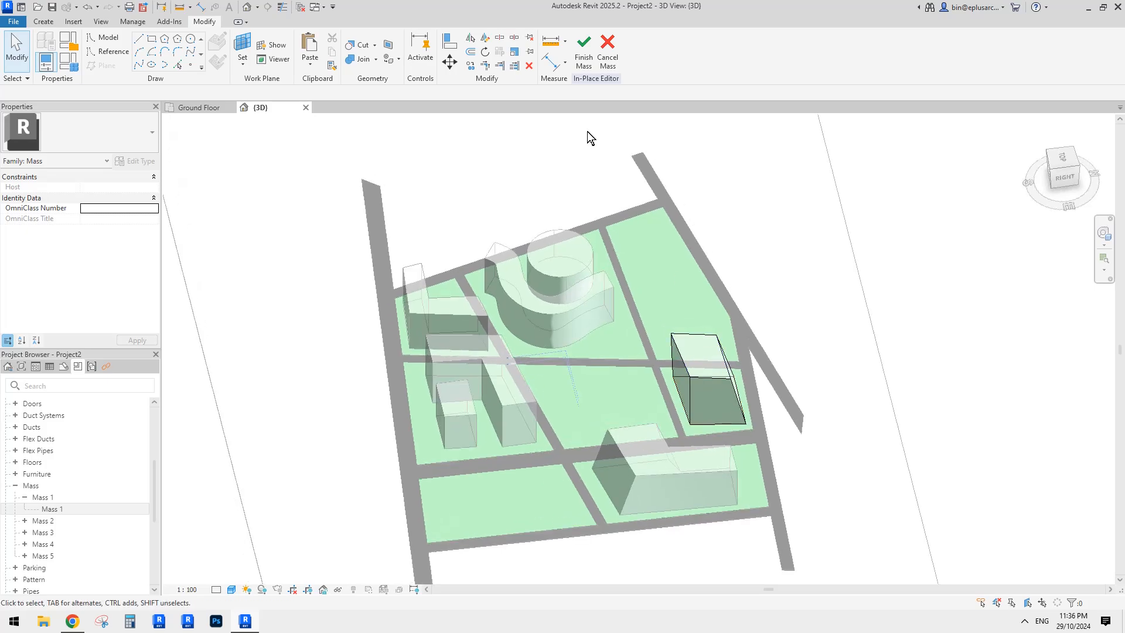
{"action": "left_click", "coordinate": [583, 51]}
{"action": "middle_click_drag", "start_coordinate": [610, 166], "coordinate": [613, 323], "text": "shift"}
- Start a new in-place mass named Mass 6
{"action": "middle_click_drag", "start_coordinate": [648, 290], "coordinate": [623, 324]}
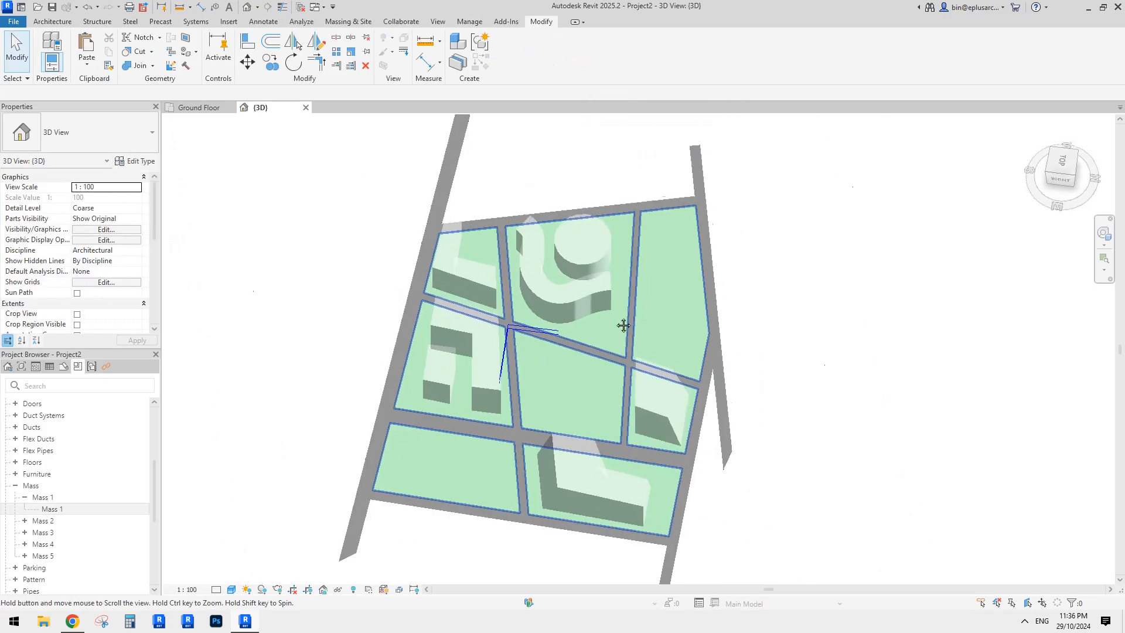
{"action": "scroll", "coordinate": [683, 280], "scroll_direction": "up", "scroll_amount": 2}
{"action": "scroll", "coordinate": [680, 282], "scroll_direction": "down", "scroll_amount": 1}
{"action": "middle_click_drag", "start_coordinate": [682, 281], "coordinate": [672, 290]}
{"action": "left_click", "coordinate": [560, 255]}
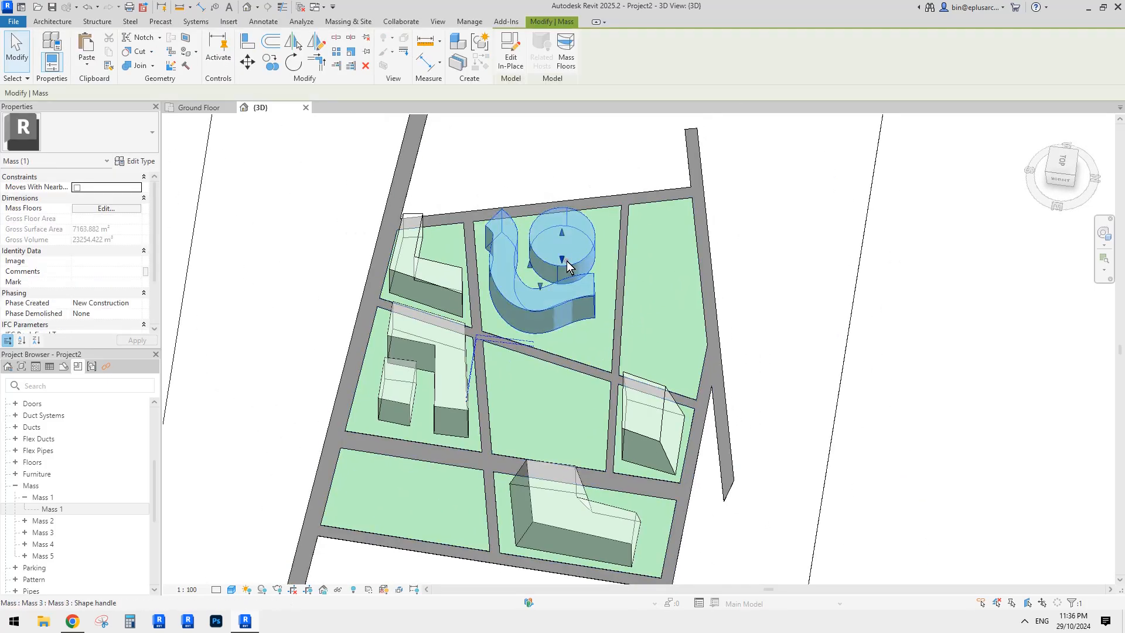
{"action": "key", "text": "c"}
{"action": "key", "text": "s"}
{"action": "left_click", "coordinate": [577, 331]}
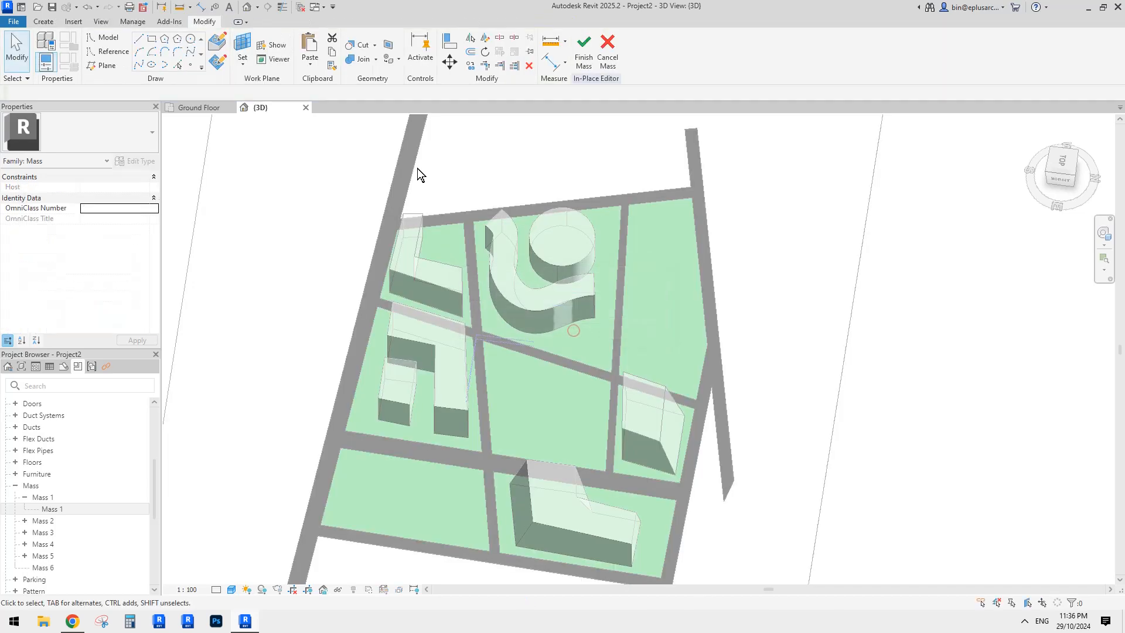
- Draw a bent chain of reference lines outlining the right-hand plot
{"action": "left_click", "coordinate": [107, 51]}
{"action": "left_click", "coordinate": [143, 37]}
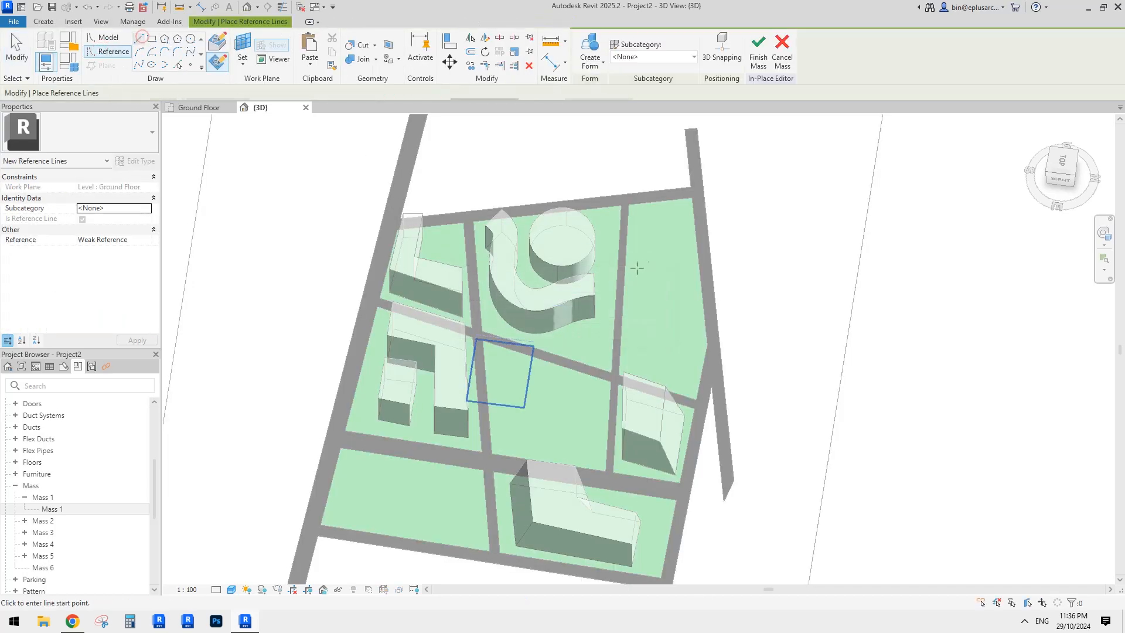
{"action": "scroll", "coordinate": [639, 266], "scroll_direction": "up", "scroll_amount": 1}
{"action": "left_click", "coordinate": [637, 216]}
{"action": "left_click", "coordinate": [691, 210]}
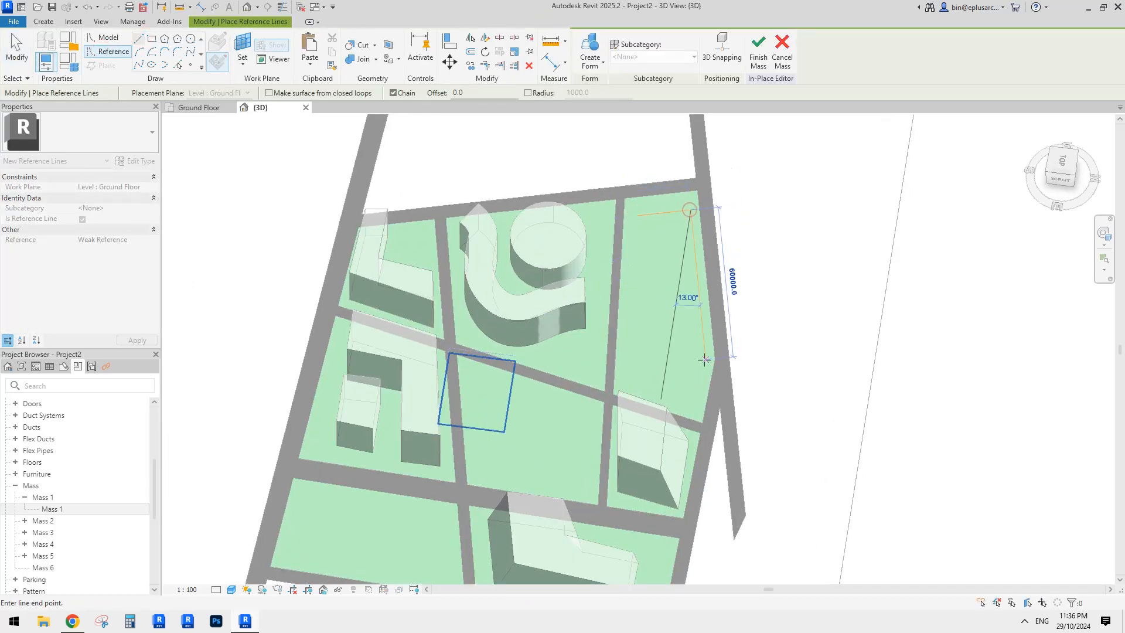
{"action": "left_click", "coordinate": [705, 359]}
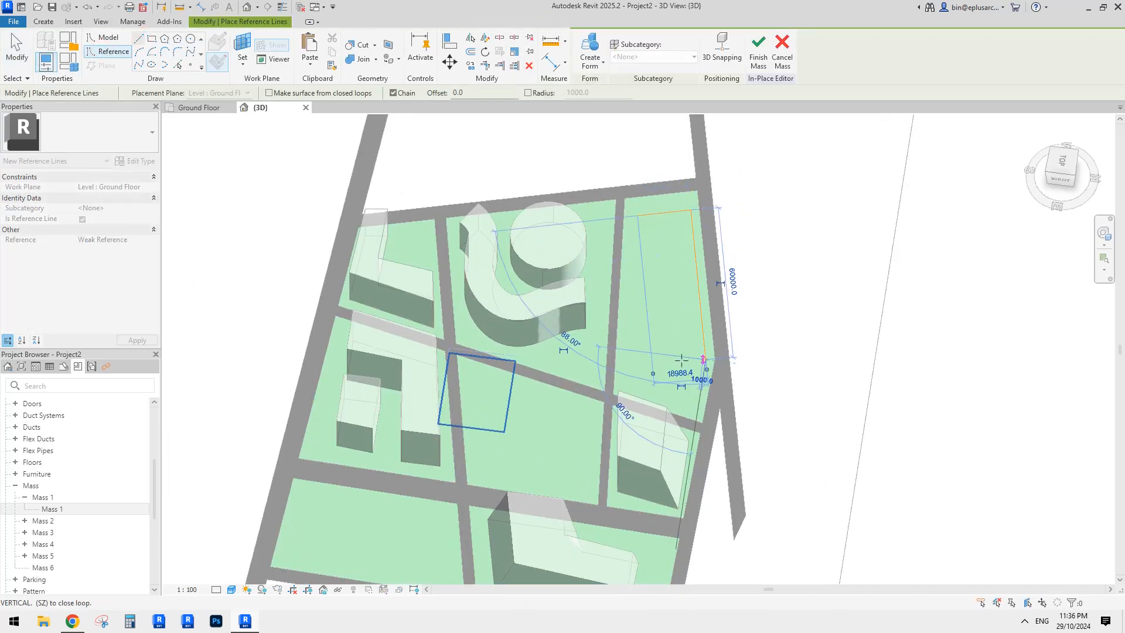
{"action": "left_click", "coordinate": [694, 403]}
{"action": "left_click", "coordinate": [656, 391]}
{"action": "left_click", "coordinate": [666, 333]}
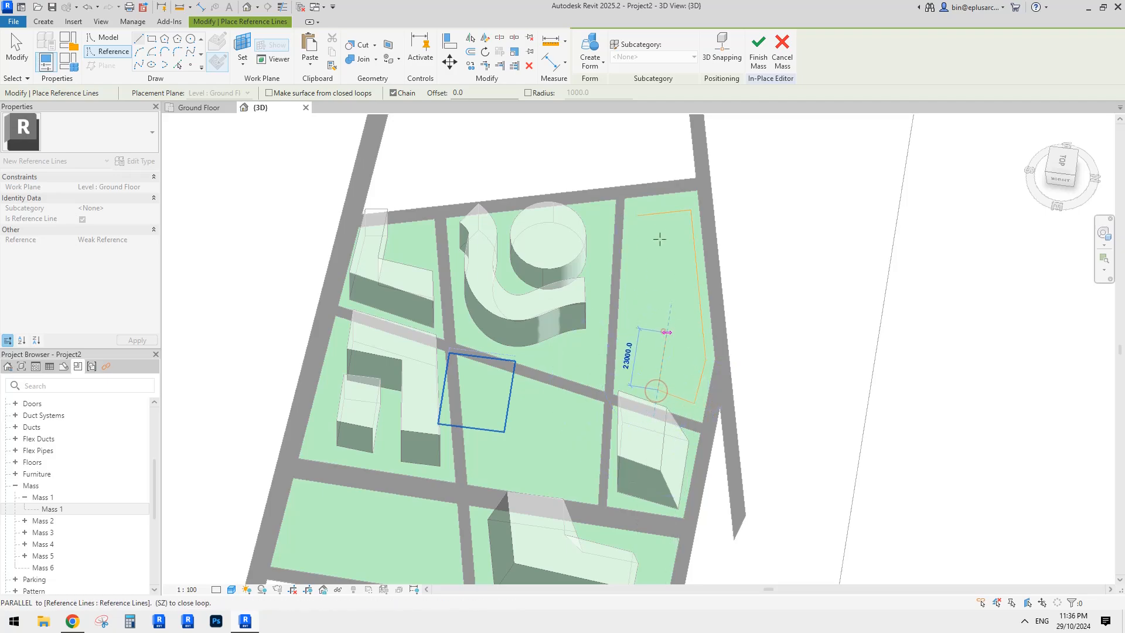
{"action": "left_click", "coordinate": [655, 214]}
- Close the outline's open corner with Trim/Extend and select all six lines
{"action": "key", "text": "t"}
{"action": "key", "text": "r"}
{"action": "left_click", "coordinate": [655, 226]}
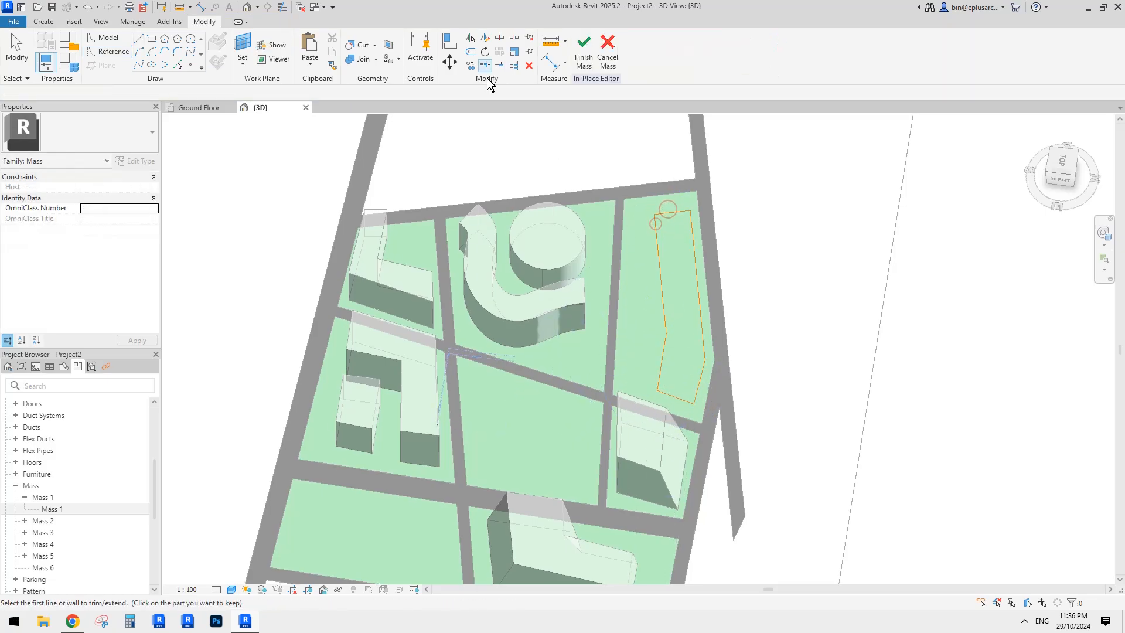
{"action": "key", "text": "Escape"}
{"action": "key", "text": "Tab"}
{"action": "left_click", "coordinate": [669, 211]}
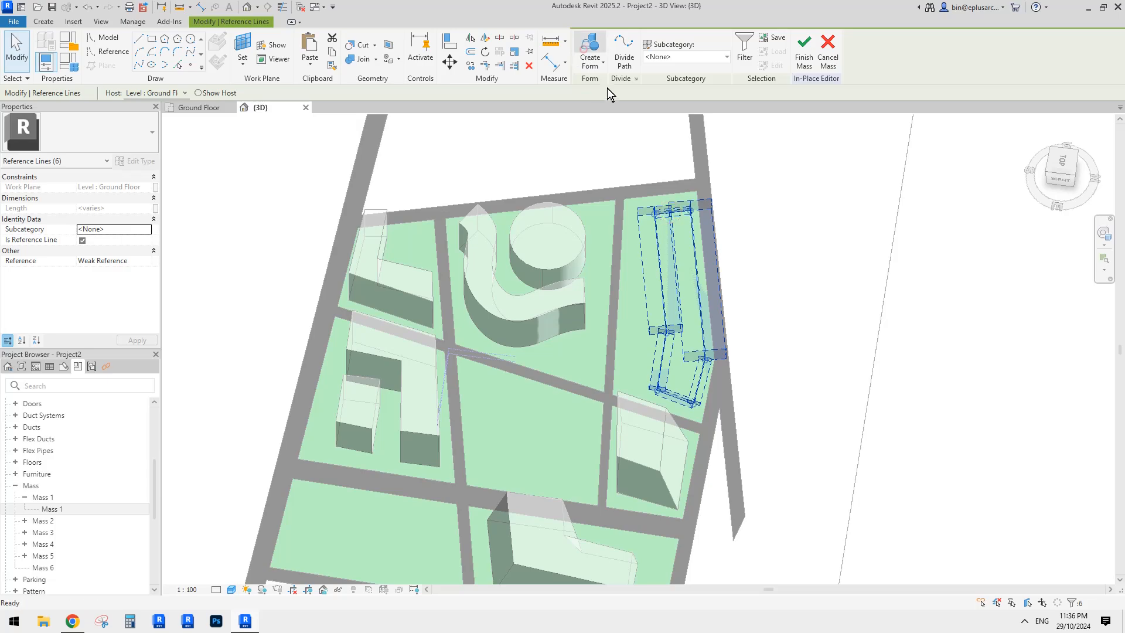
- Extrude the closed outline into a 20000-high solid form
{"action": "left_click", "coordinate": [588, 52]}
{"action": "middle_click_drag", "start_coordinate": [820, 175], "coordinate": [630, 310], "text": "shift"}
{"action": "left_click", "coordinate": [620, 307]}
{"action": "left_click", "coordinate": [582, 238]}
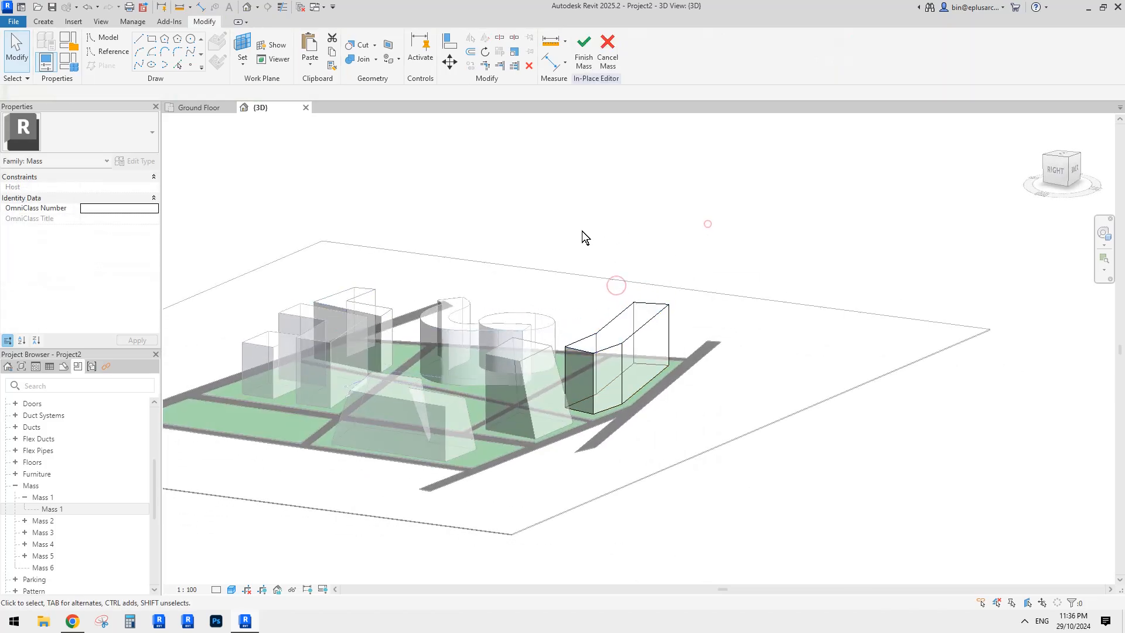
{"action": "mouse_move", "coordinate": [583, 238]}
{"action": "middle_mouse_down", "text": "shift"}
{"action": "mouse_move", "coordinate": [522, 219]}
{"action": "mouse_move", "coordinate": [595, 245]}
{"action": "middle_mouse_up", "text": "shift"}
- Finish Mass 6 and lower the S-curve mass's height slightly
{"action": "left_click", "coordinate": [584, 50]}
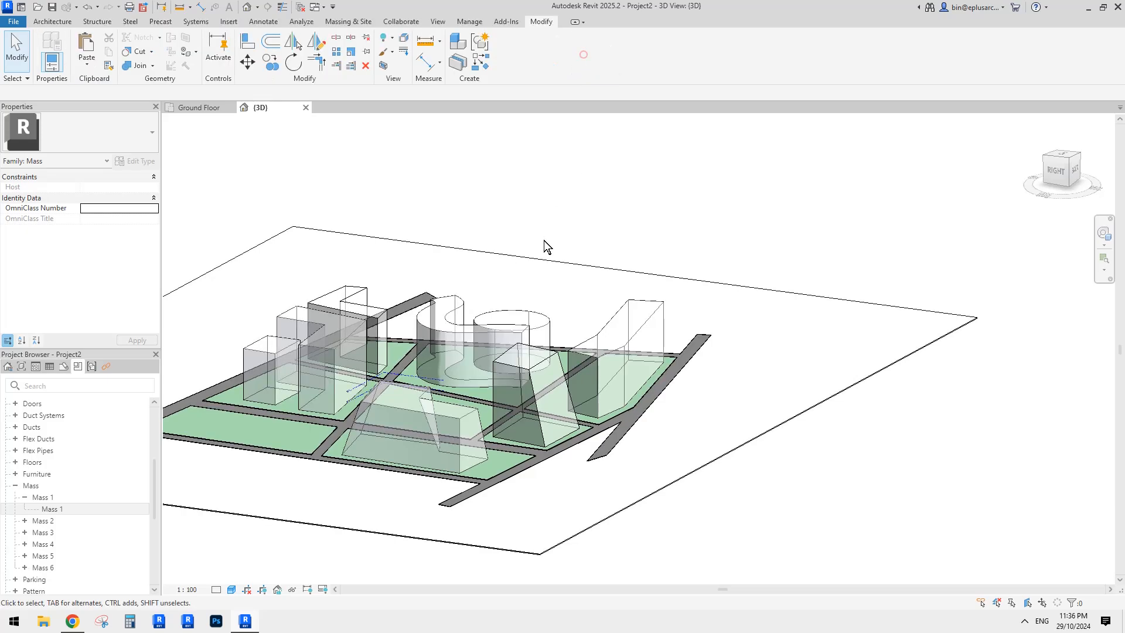
{"action": "left_click", "coordinate": [472, 301]}
{"action": "mouse_move", "coordinate": [462, 300]}
{"action": "middle_mouse_down", "text": "shift"}
{"action": "mouse_move", "coordinate": [527, 296]}
{"action": "mouse_move", "coordinate": [462, 287]}
{"action": "middle_mouse_up", "text": "shift"}
{"action": "left_click_drag", "start_coordinate": [457, 286], "coordinate": [458, 302]}
- Adjust the cylinder's height, raising it then lowering it a little
{"action": "middle_click_drag", "start_coordinate": [467, 298], "coordinate": [512, 324], "text": "shift"}
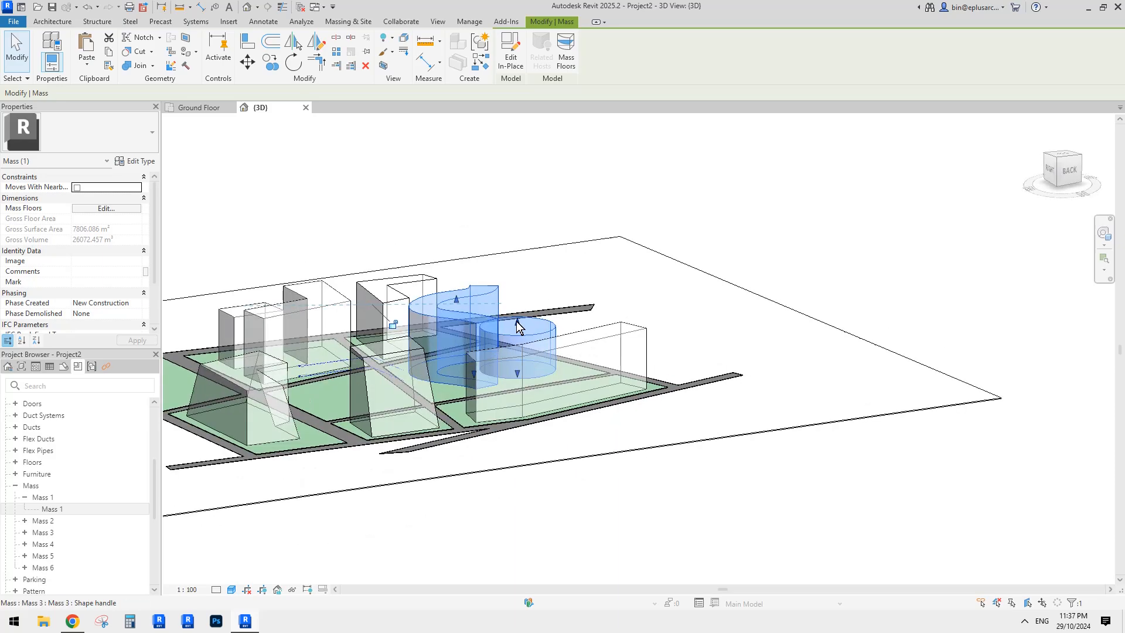
{"action": "left_click_drag", "start_coordinate": [518, 325], "coordinate": [516, 270]}
{"action": "middle_click_drag", "start_coordinate": [615, 298], "coordinate": [657, 305], "text": "shift"}
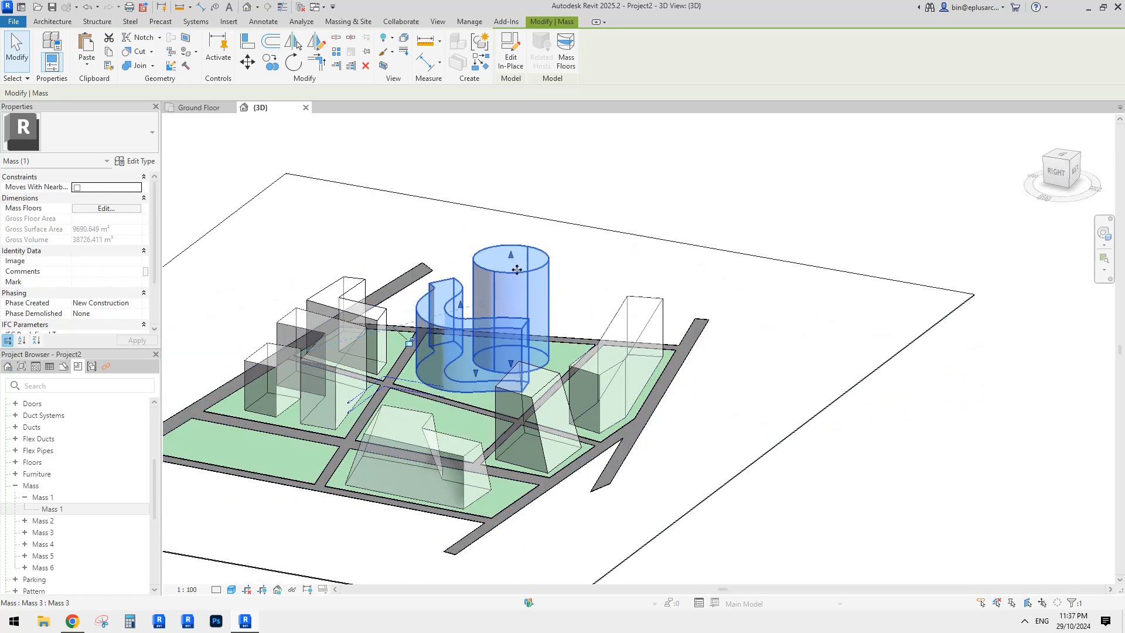
{"action": "left_click_drag", "start_coordinate": [512, 257], "coordinate": [515, 297]}
{"action": "middle_click_drag", "start_coordinate": [562, 292], "coordinate": [523, 312], "text": "shift"}
{"action": "left_click_drag", "start_coordinate": [523, 313], "coordinate": [522, 327]}
{"action": "mouse_move", "coordinate": [522, 326]}
{"action": "middle_mouse_down", "text": "shift"}
{"action": "mouse_move", "coordinate": [491, 253]}
{"action": "mouse_move", "coordinate": [440, 281]}
{"action": "mouse_move", "coordinate": [516, 348]}
{"action": "middle_mouse_up", "text": "shift"}
- Reopen the curved S-band mass, Mass 3, in place and select its curved form
{"action": "left_click", "coordinate": [438, 285]}
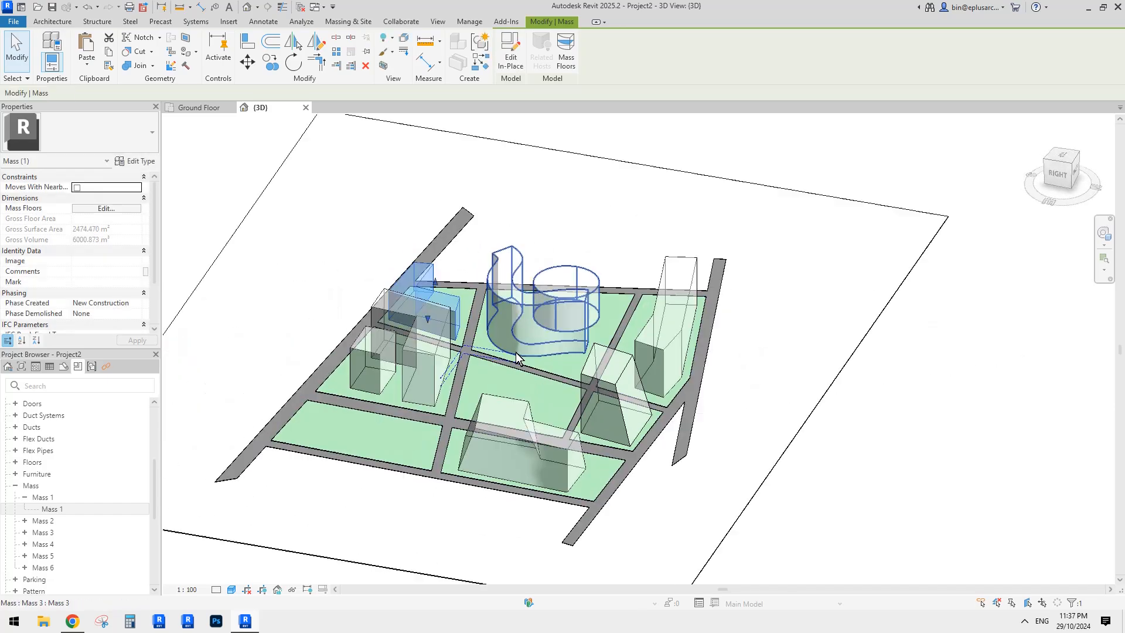
{"action": "left_click", "coordinate": [527, 353]}
{"action": "scroll", "coordinate": [527, 352], "scroll_direction": "down", "scroll_amount": 2}
{"action": "middle_click_drag", "start_coordinate": [598, 363], "coordinate": [618, 422], "text": "shift"}
{"action": "left_click", "coordinate": [716, 392]}
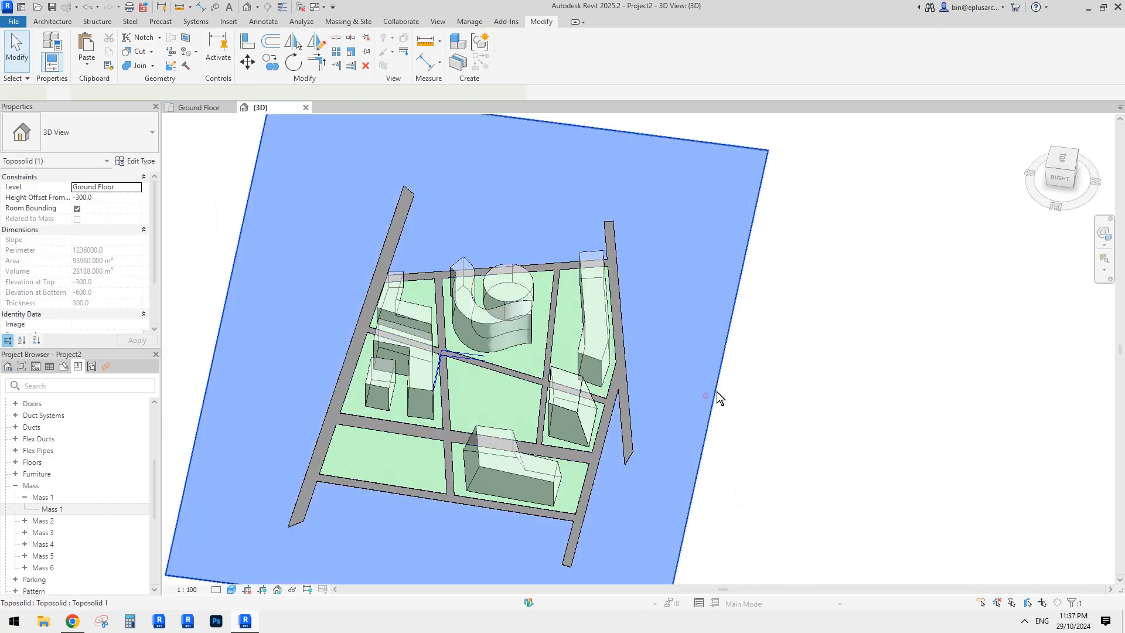
{"action": "middle_click_drag", "start_coordinate": [716, 391], "coordinate": [798, 389], "text": "shift"}
{"action": "left_click", "coordinate": [667, 372]}
{"action": "scroll", "coordinate": [504, 398], "scroll_direction": "up", "scroll_amount": 2}
{"action": "middle_click_drag", "start_coordinate": [534, 377], "coordinate": [360, 382], "text": "shift"}
{"action": "left_click", "coordinate": [499, 315]}
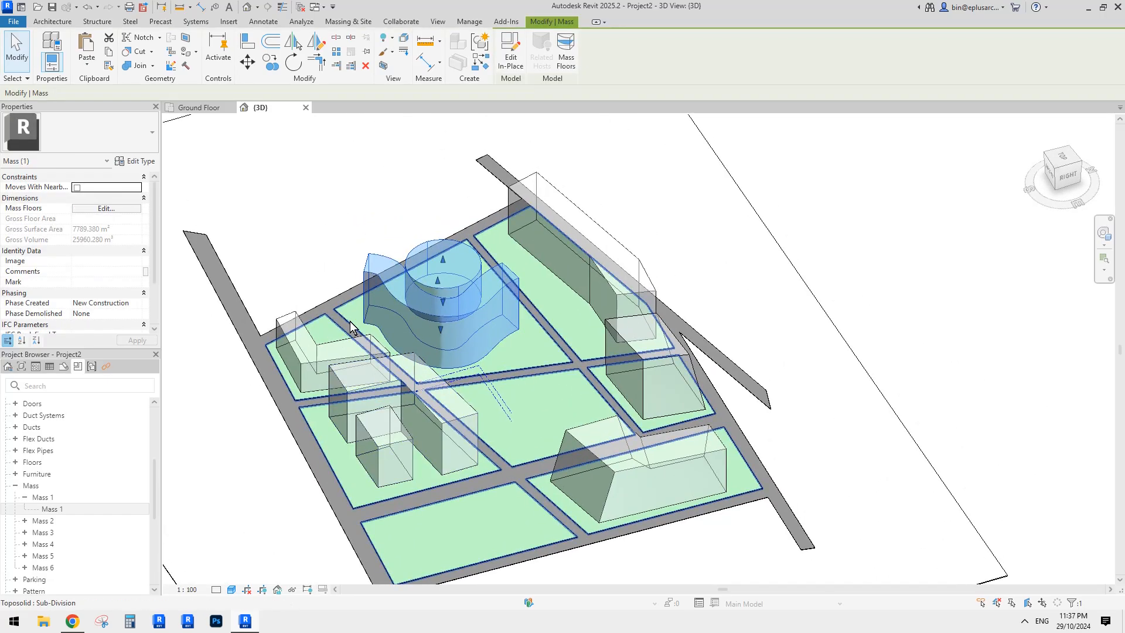
{"action": "left_click", "coordinate": [509, 51]}
{"action": "left_click", "coordinate": [490, 307]}
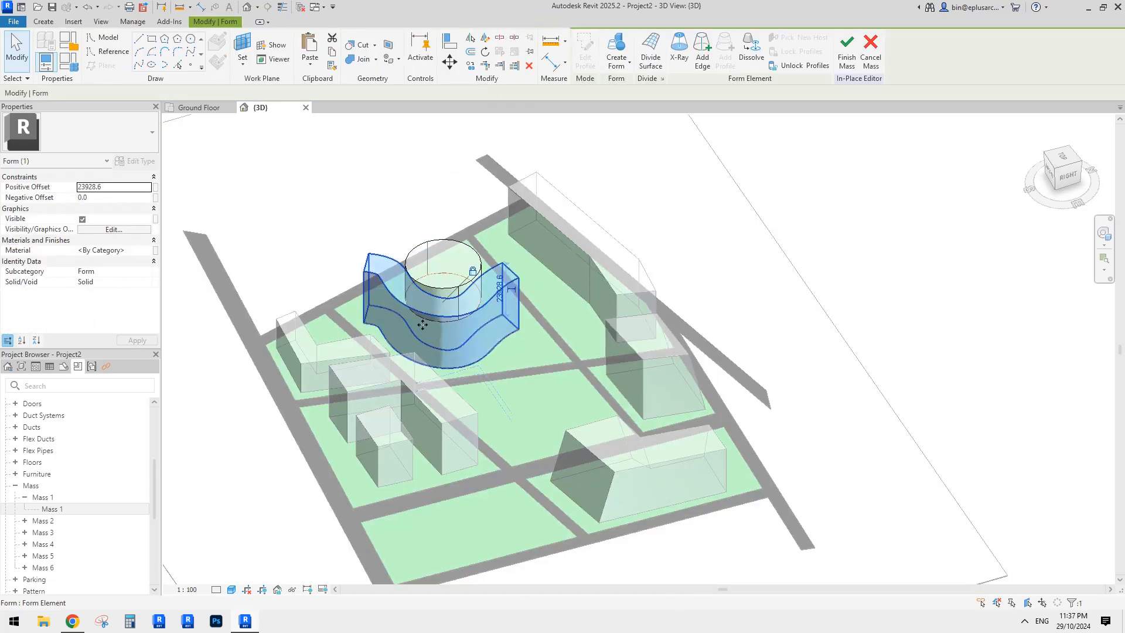
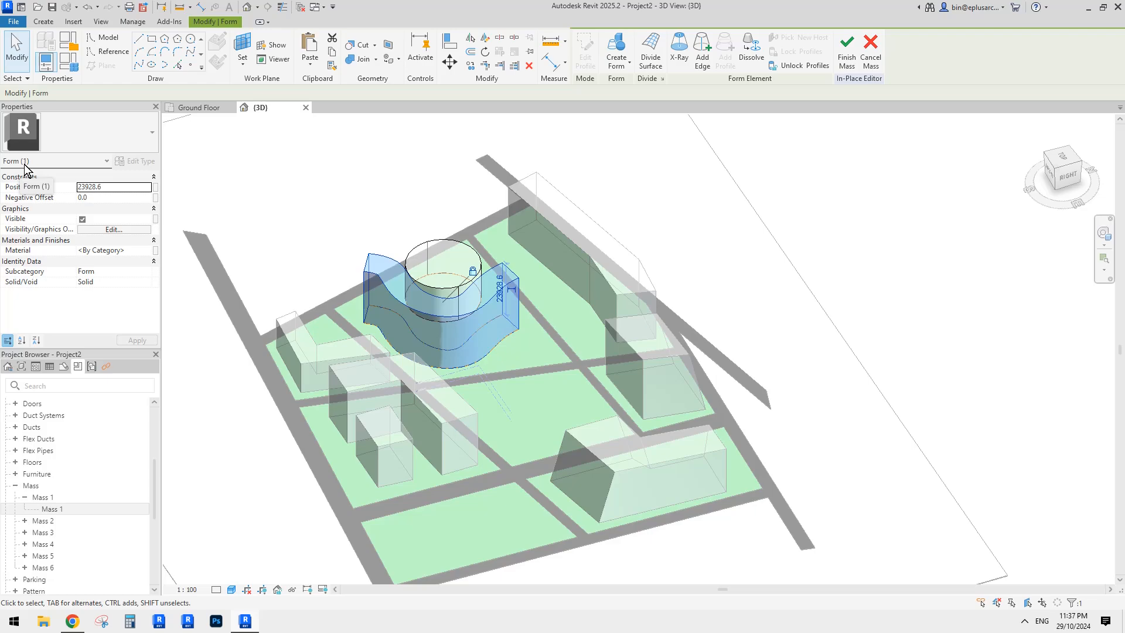
- Deselect the curved form, finish the in-place Mass 3 edit, and pan the site model
{"action": "left_click", "coordinate": [481, 184]}
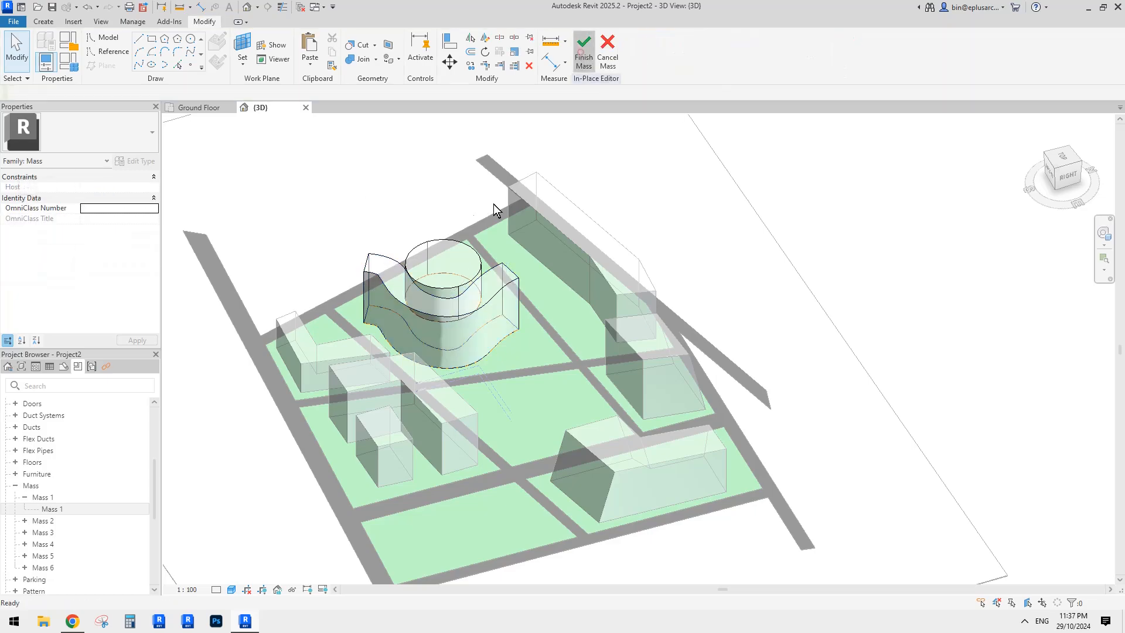
{"action": "left_click", "coordinate": [581, 51]}
{"action": "middle_click_drag", "start_coordinate": [457, 202], "coordinate": [496, 172]}
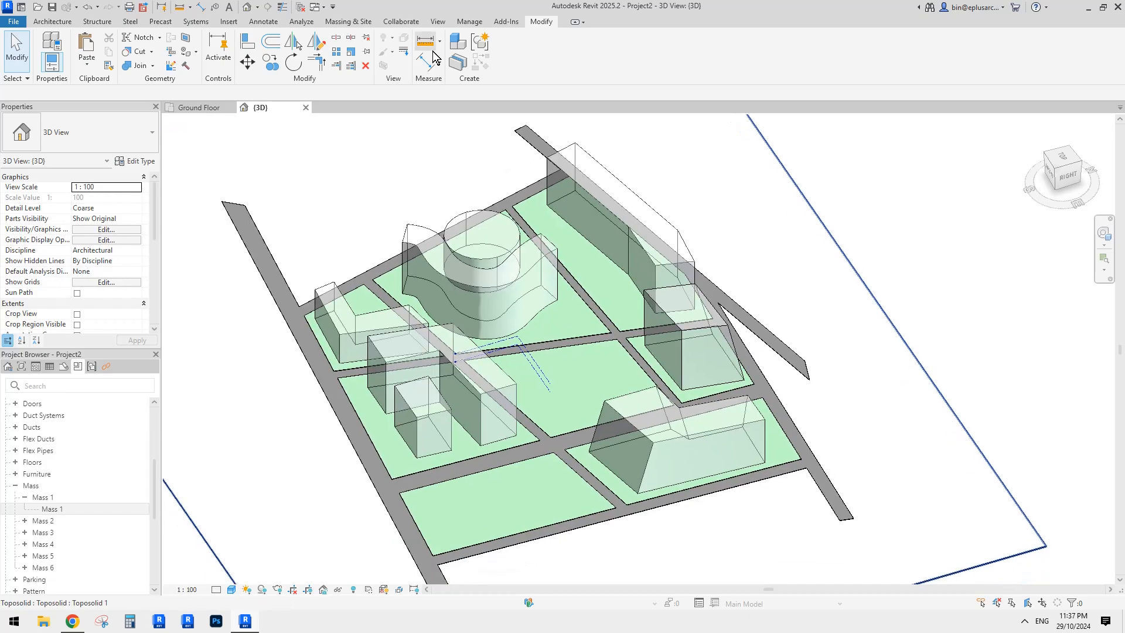
- In Object Styles, expand Mass and browse the material for its Form subcategory
{"action": "left_click", "coordinate": [469, 22]}
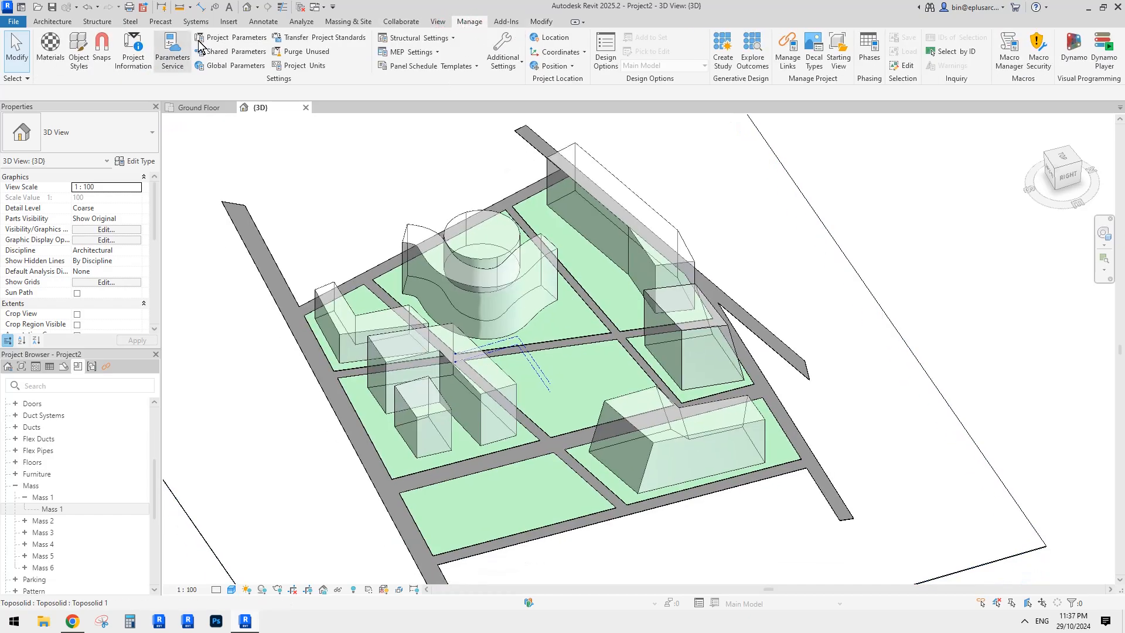
{"action": "left_click", "coordinate": [79, 50]}
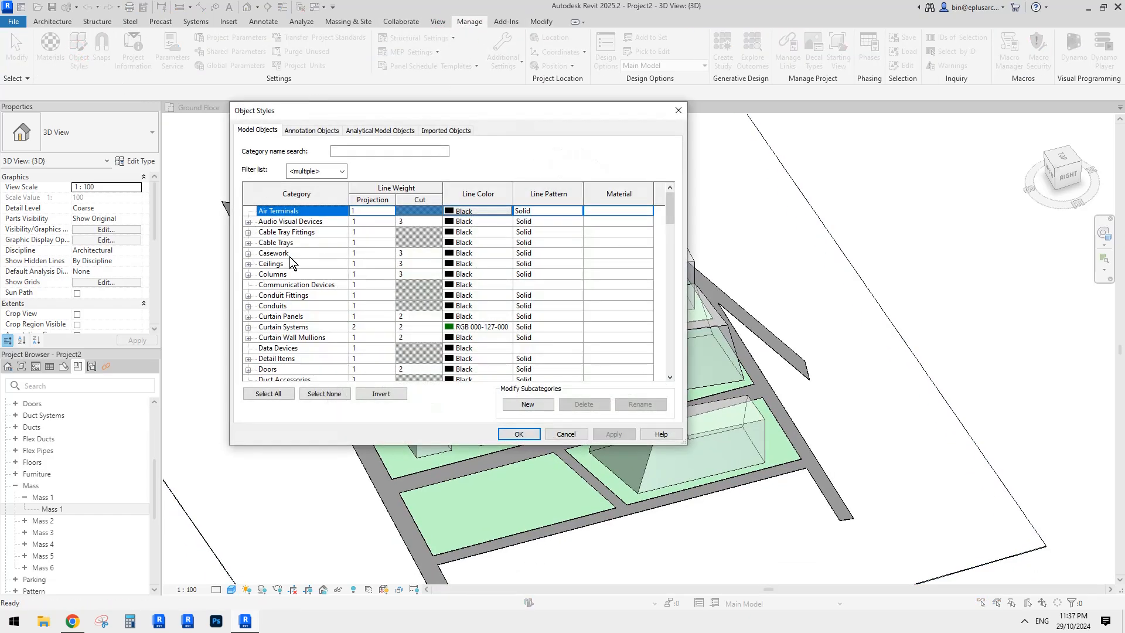
{"action": "left_click", "coordinate": [293, 253]}
{"action": "key", "text": "m"}
{"action": "left_click", "coordinate": [248, 359]}
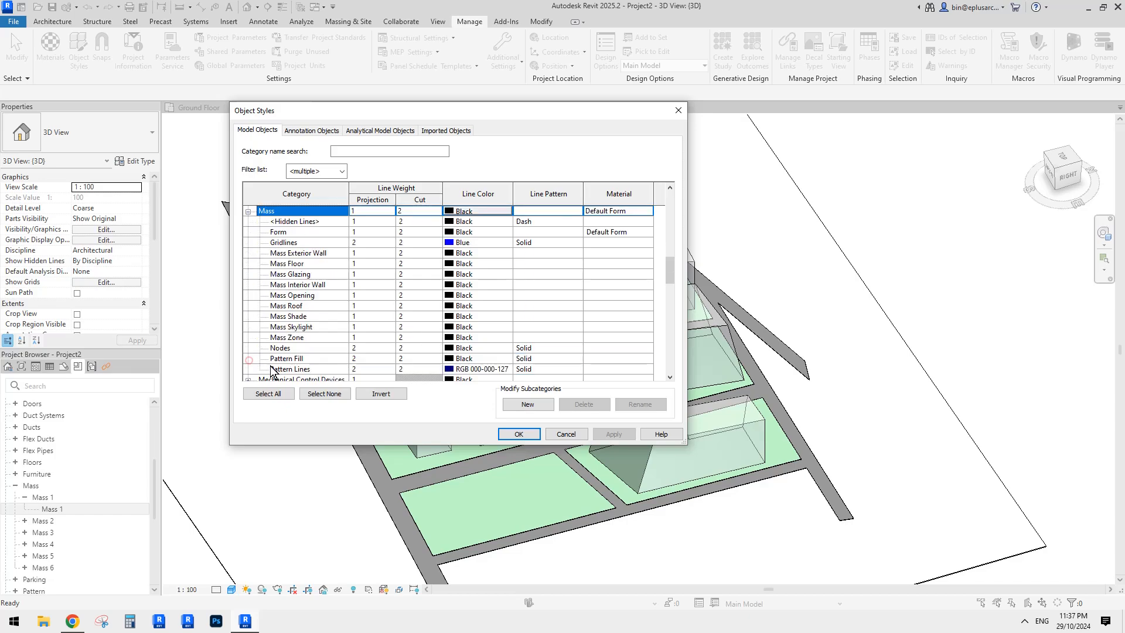
{"action": "scroll", "coordinate": [287, 328], "scroll_direction": "down", "scroll_amount": 1}
{"action": "scroll", "coordinate": [308, 253], "scroll_direction": "up", "scroll_amount": 2}
{"action": "left_click", "coordinate": [377, 243]}
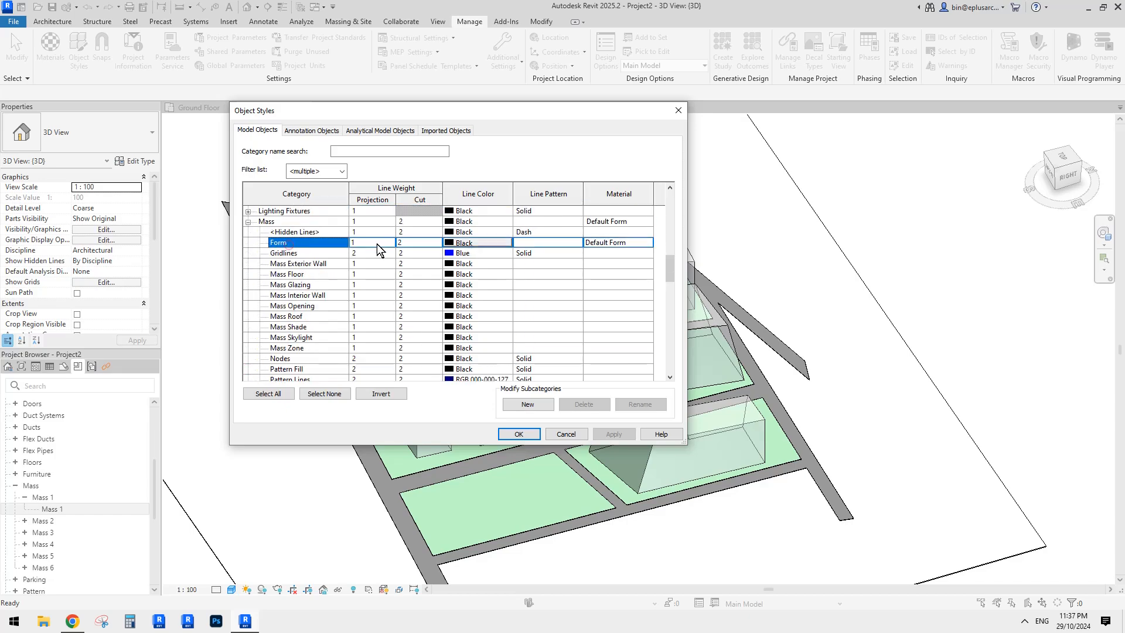
{"action": "left_click", "coordinate": [631, 245]}
{"action": "left_click", "coordinate": [648, 241]}
- Duplicate the white material as white(1), assign it to mass Form, and apply
{"action": "left_click_drag", "start_coordinate": [375, 118], "coordinate": [306, 117]}
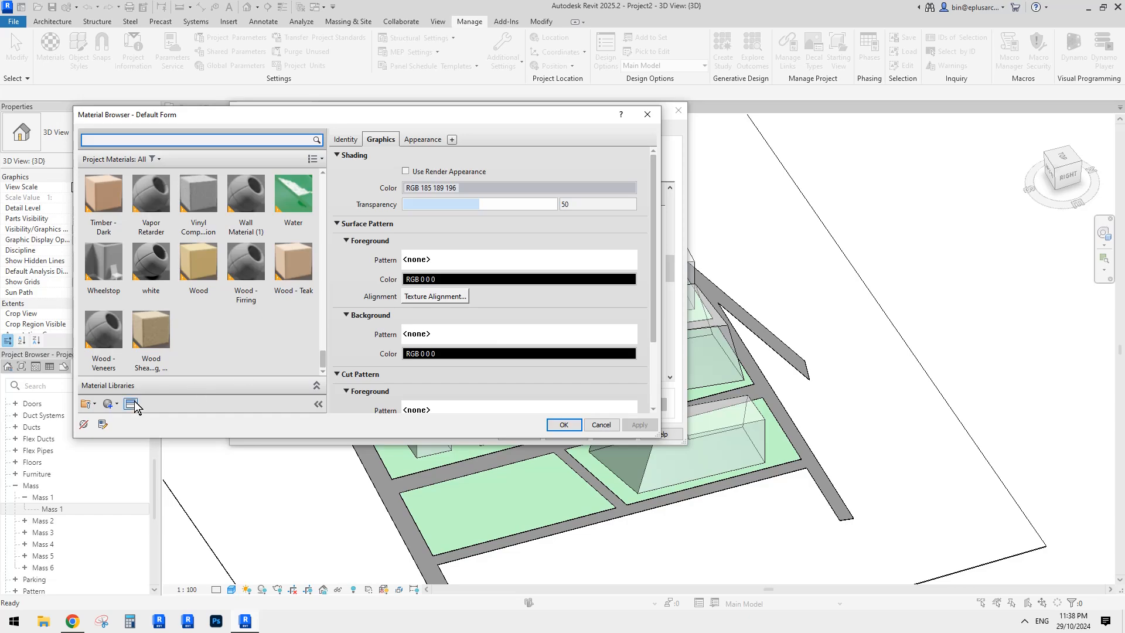
{"action": "left_click", "coordinate": [155, 259]}
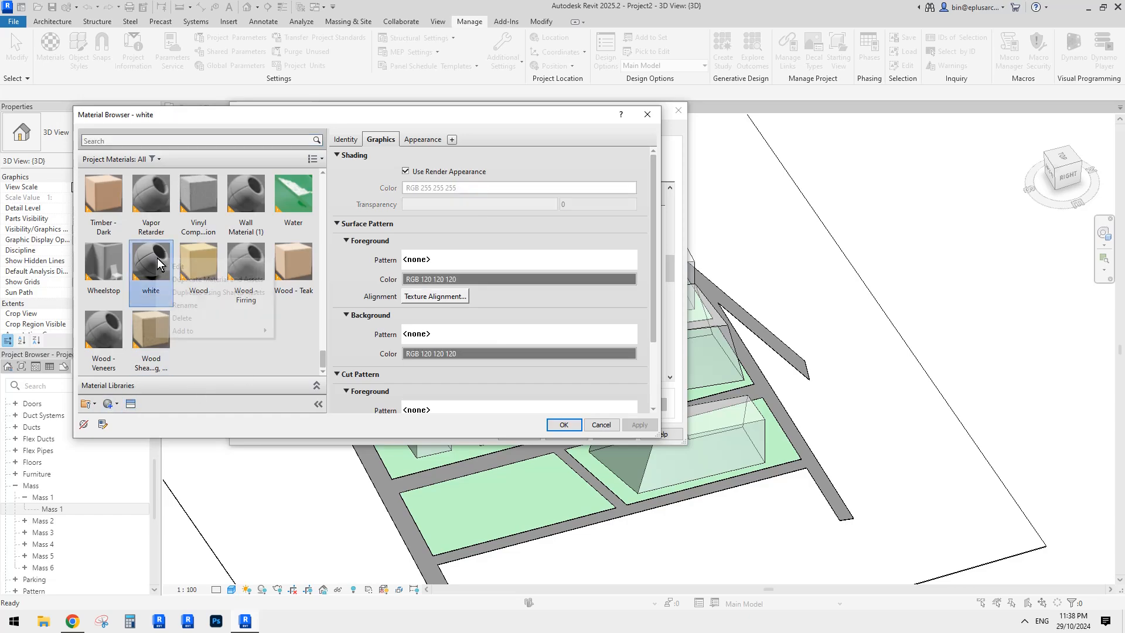
{"action": "right_click", "coordinate": [157, 257]}
{"action": "left_click", "coordinate": [197, 280]}
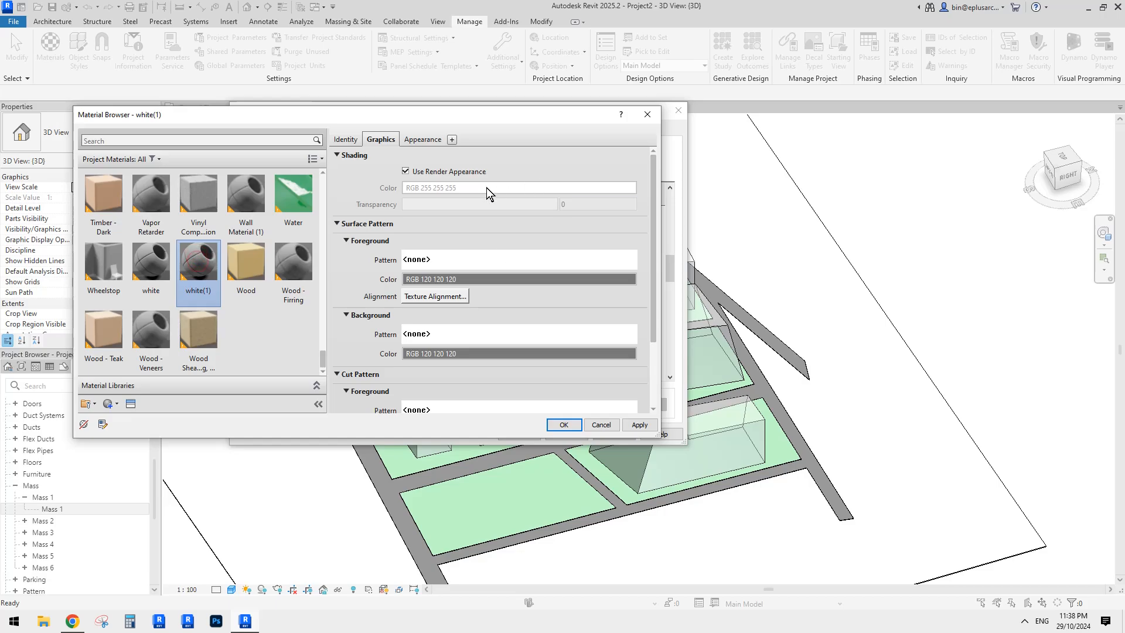
{"action": "left_click", "coordinate": [577, 424]}
{"action": "left_click", "coordinate": [519, 433]}
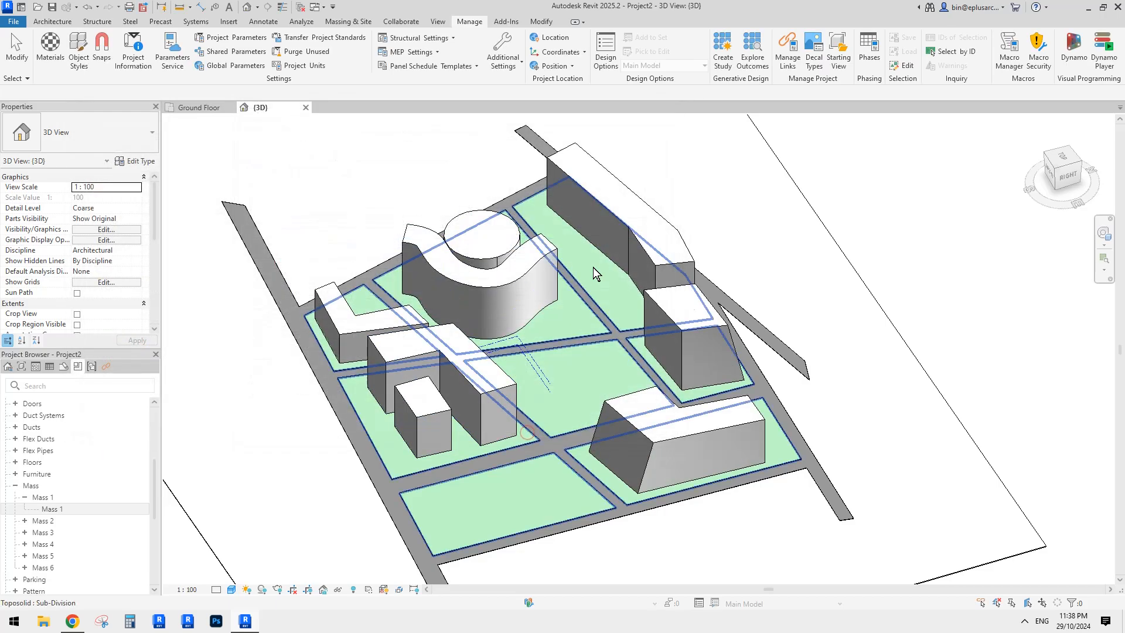
- Orbit the site model low, then check the 'Urban design and landscape' Reddit reference
{"action": "scroll", "coordinate": [817, 333], "scroll_direction": "down", "scroll_amount": 2}
{"action": "middle_click_drag", "start_coordinate": [814, 335], "coordinate": [639, 400], "text": "shift"}
{"action": "scroll", "coordinate": [599, 397], "scroll_direction": "up", "scroll_amount": 2}
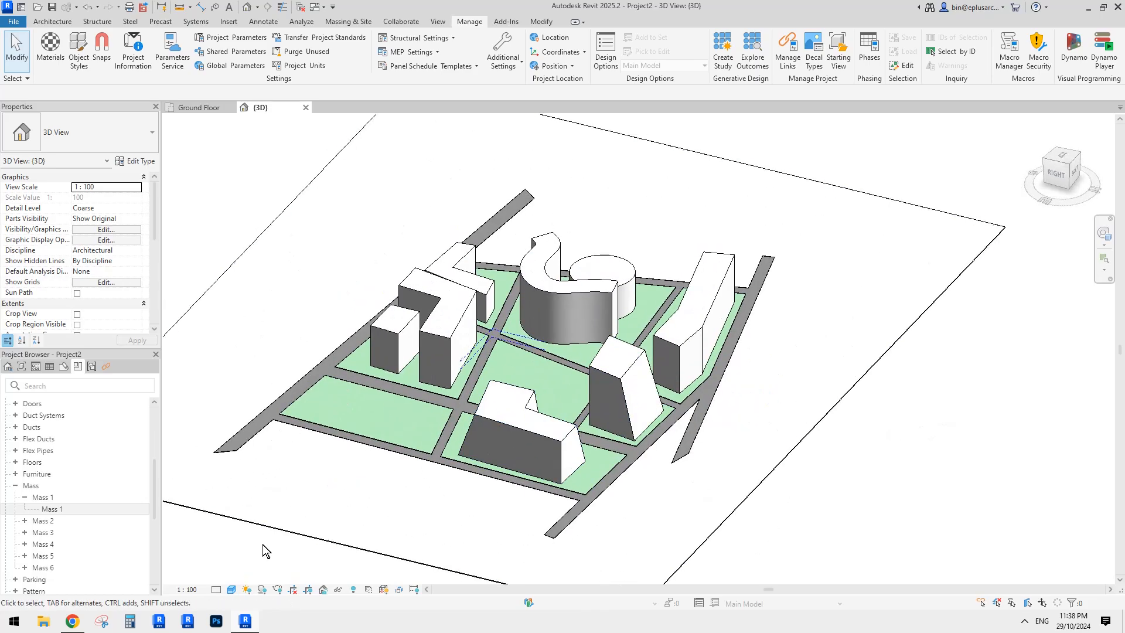
{"action": "left_click", "coordinate": [72, 621]}
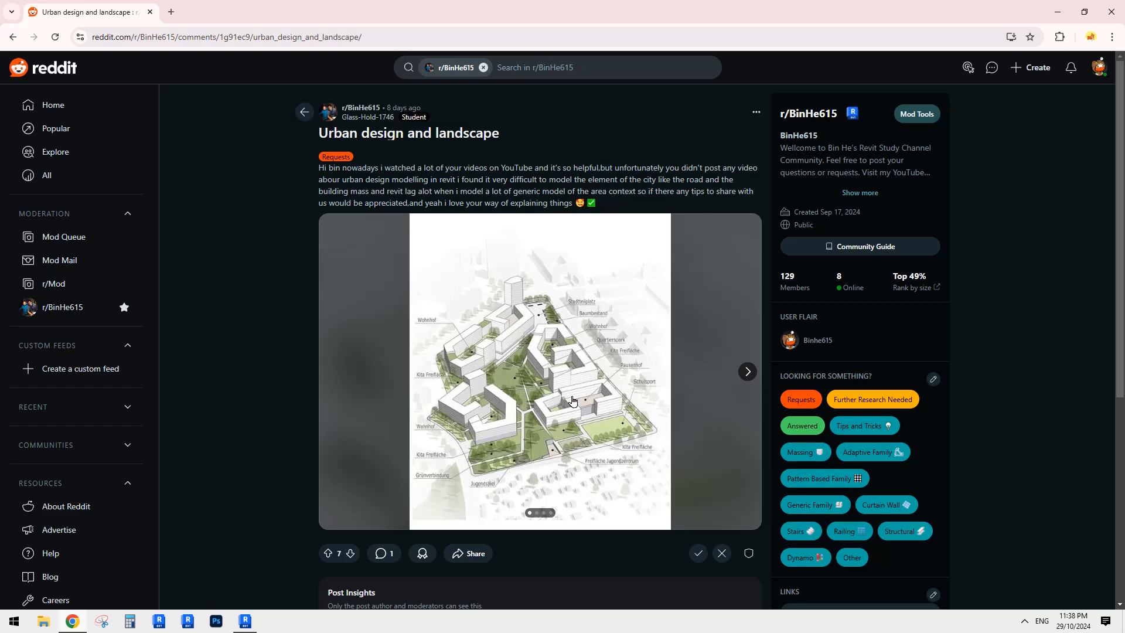
- Back in Revit, orbit and pan the shadowed site model, then reopen Object Styles
{"action": "left_click", "coordinate": [245, 619]}
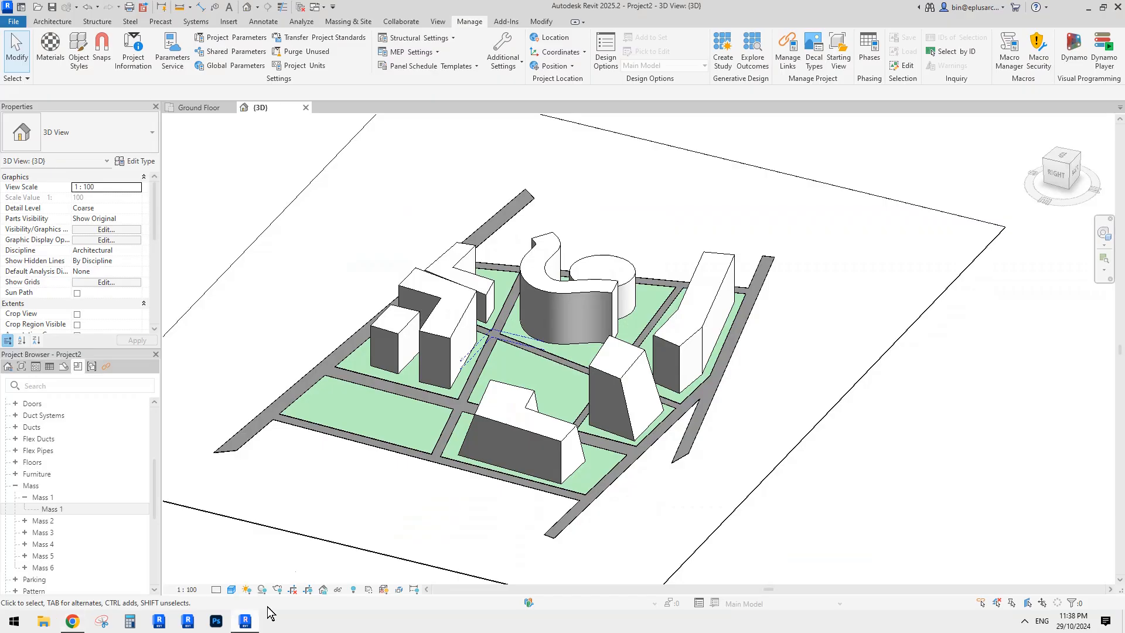
{"action": "middle_click_drag", "start_coordinate": [615, 380], "coordinate": [596, 435], "text": "shift"}
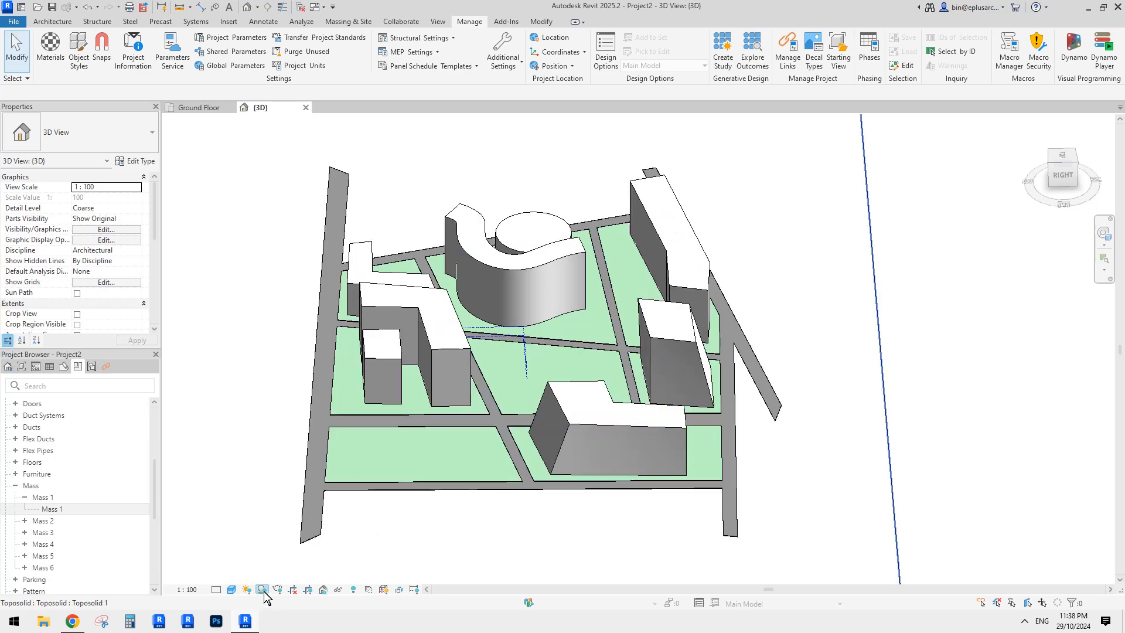
{"action": "mouse_move", "coordinate": [578, 389]}
{"action": "middle_mouse_down", "text": "shift"}
{"action": "mouse_move", "coordinate": [622, 410]}
{"action": "mouse_move", "coordinate": [577, 389]}
{"action": "middle_mouse_up", "text": "shift"}
{"action": "middle_click_drag", "start_coordinate": [501, 347], "coordinate": [525, 349]}
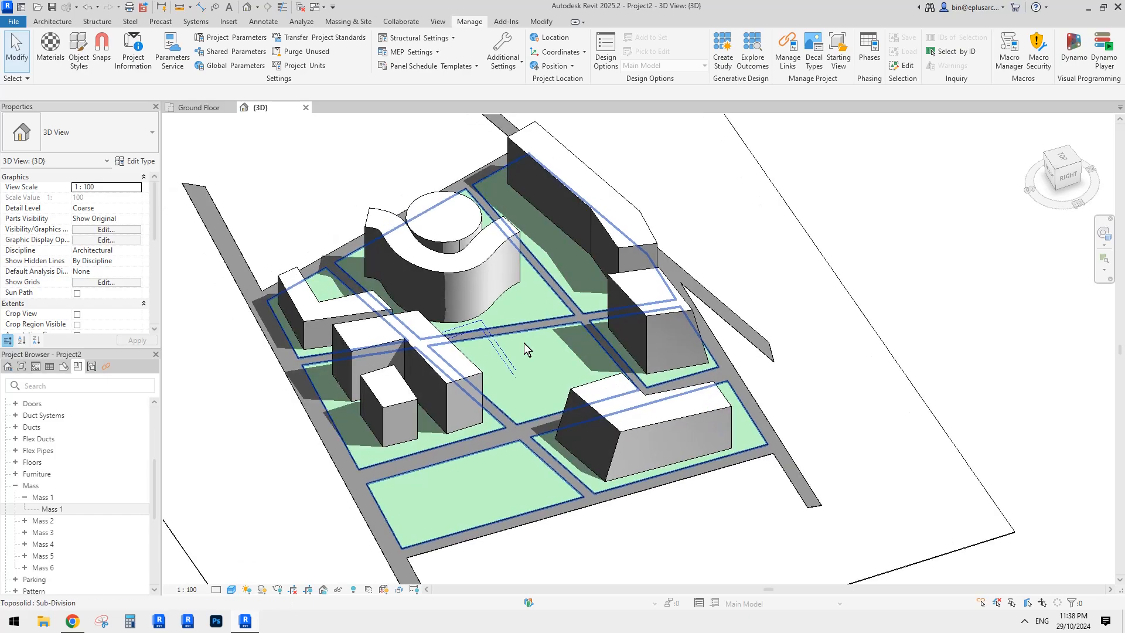
{"action": "middle_click_drag", "start_coordinate": [417, 356], "coordinate": [459, 363]}
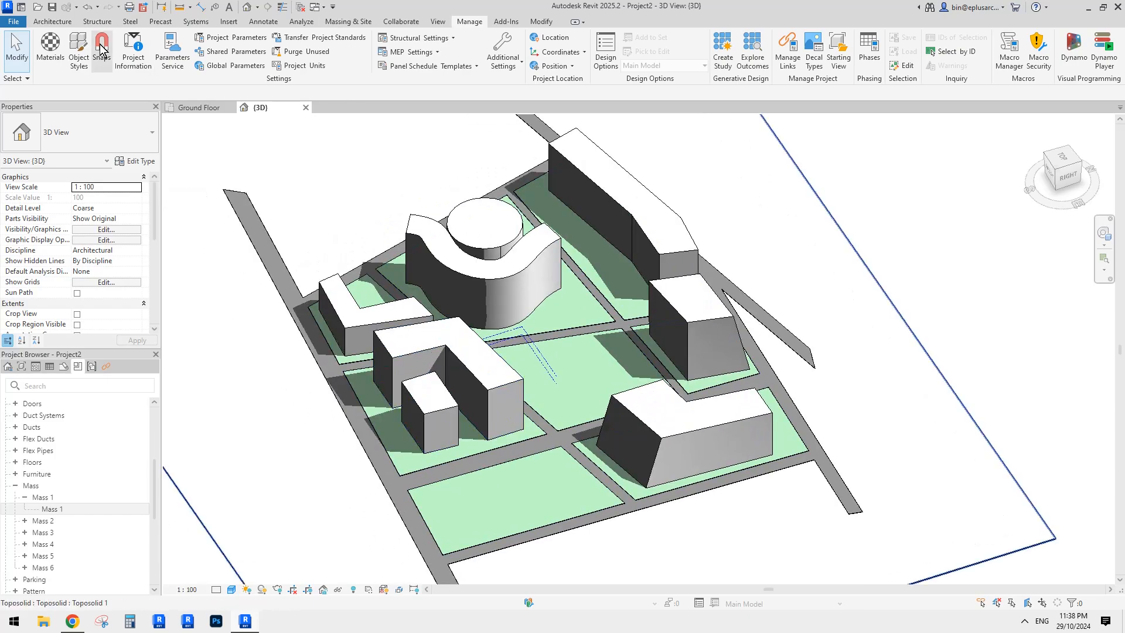
{"action": "left_click", "coordinate": [78, 50]}
{"action": "left_click_drag", "start_coordinate": [351, 114], "coordinate": [170, 69]}
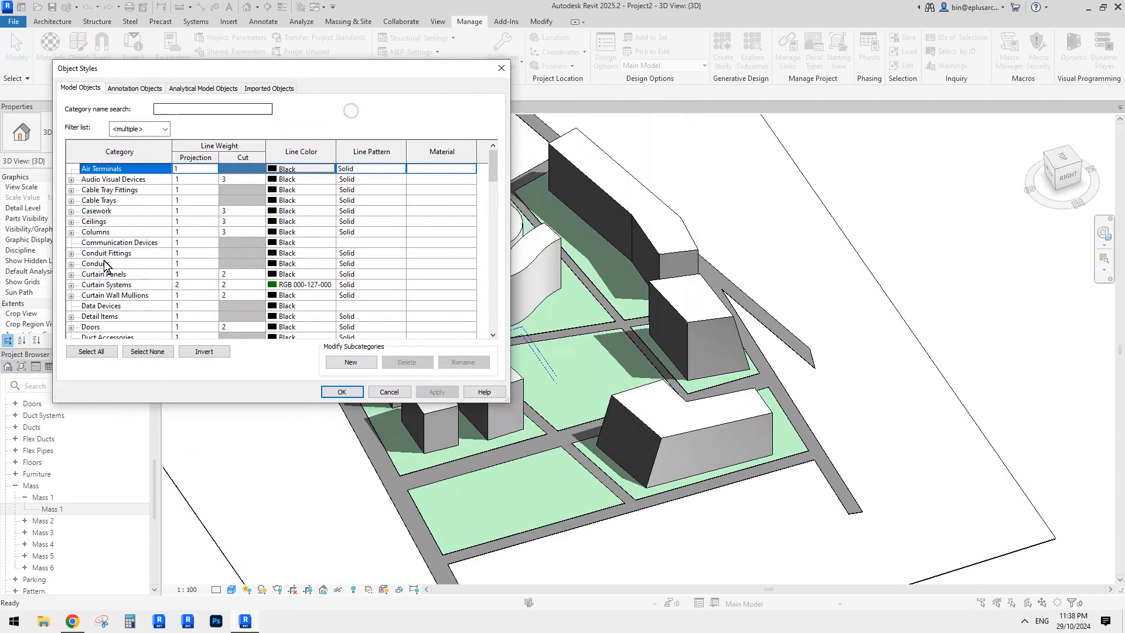
- Open the white(1) material assigned to the Mass Form subcategory
{"action": "left_click", "coordinate": [146, 295]}
{"action": "key", "text": "m"}
{"action": "scroll", "coordinate": [117, 307], "scroll_direction": "down", "scroll_amount": 1}
{"action": "left_click", "coordinate": [72, 294]}
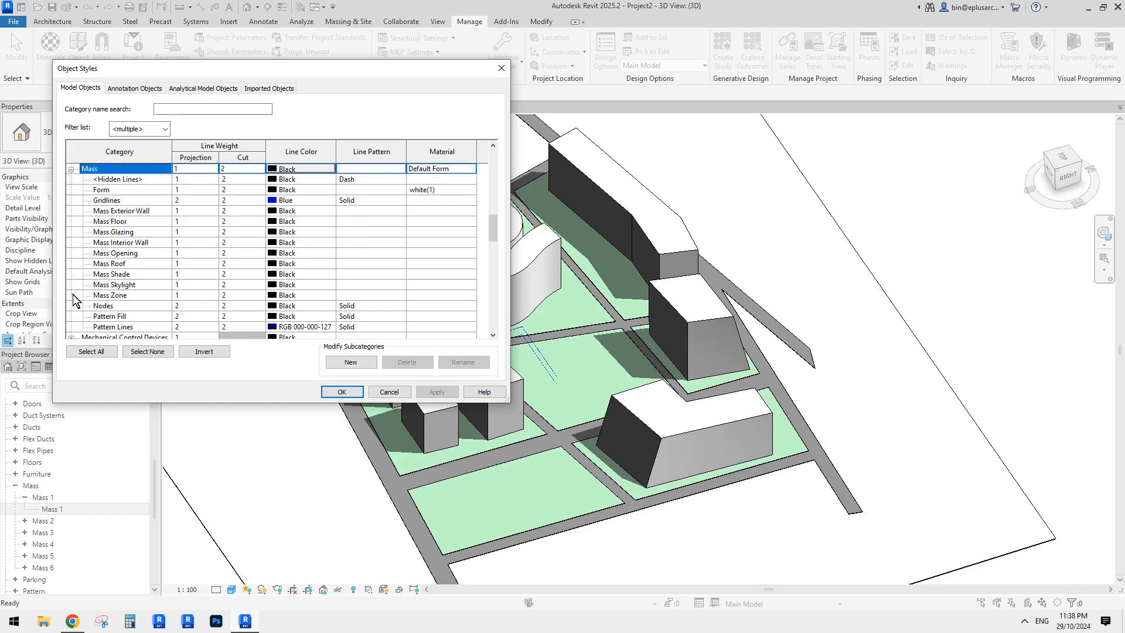
{"action": "left_click", "coordinate": [130, 190]}
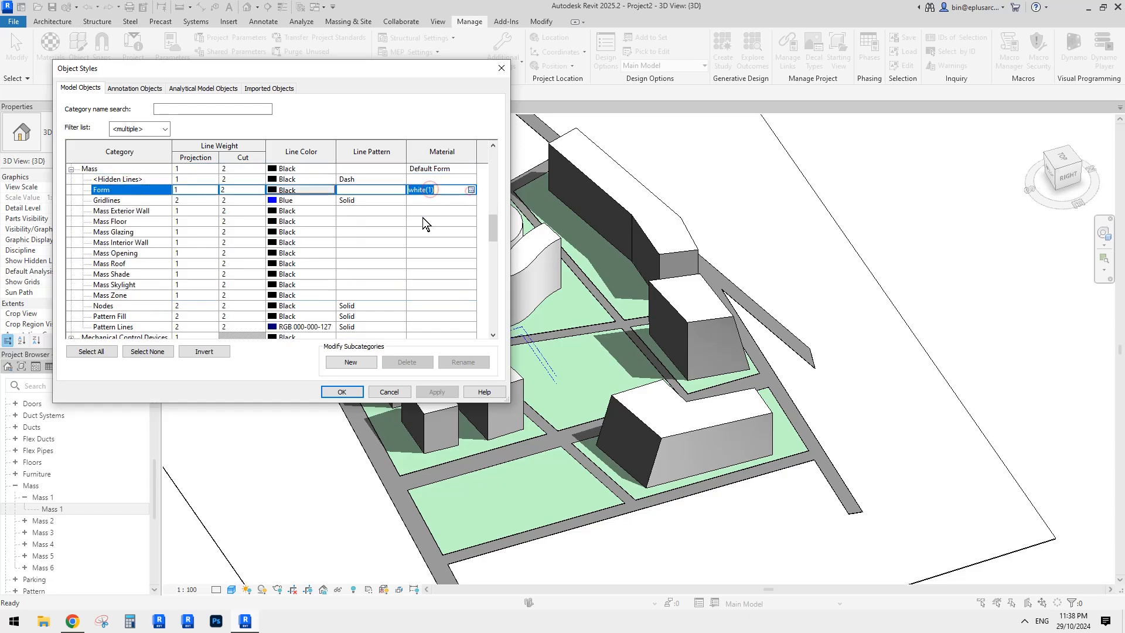
{"action": "left_click", "coordinate": [471, 189]}
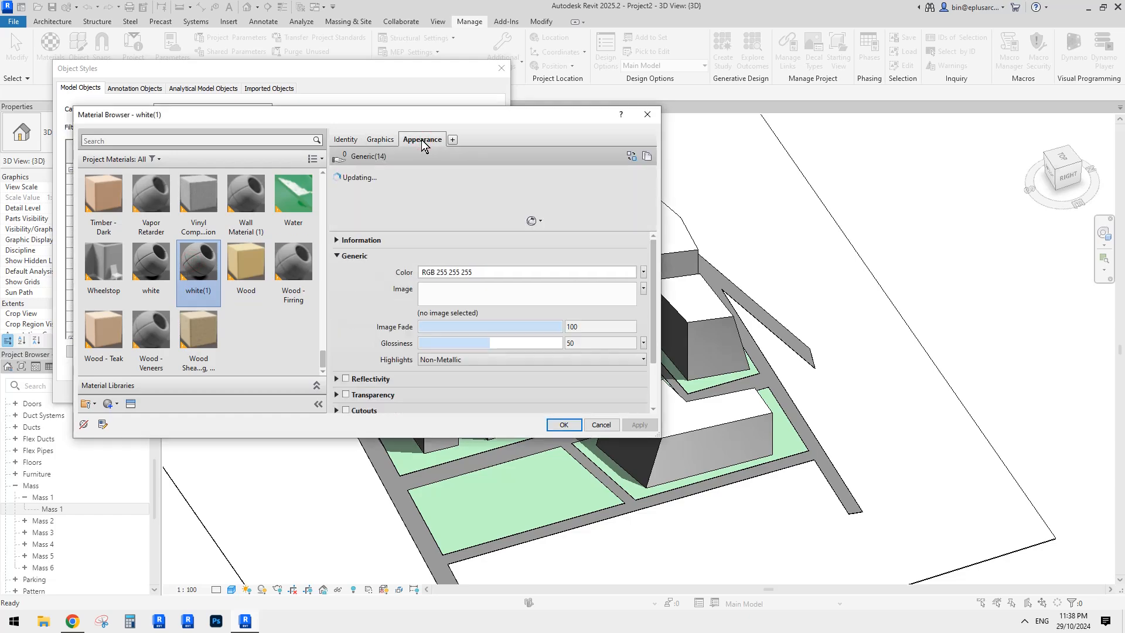
- In Graphics, turn off Use Render Appearance and set transparency to 1, then confirm
{"action": "left_click", "coordinate": [380, 139]}
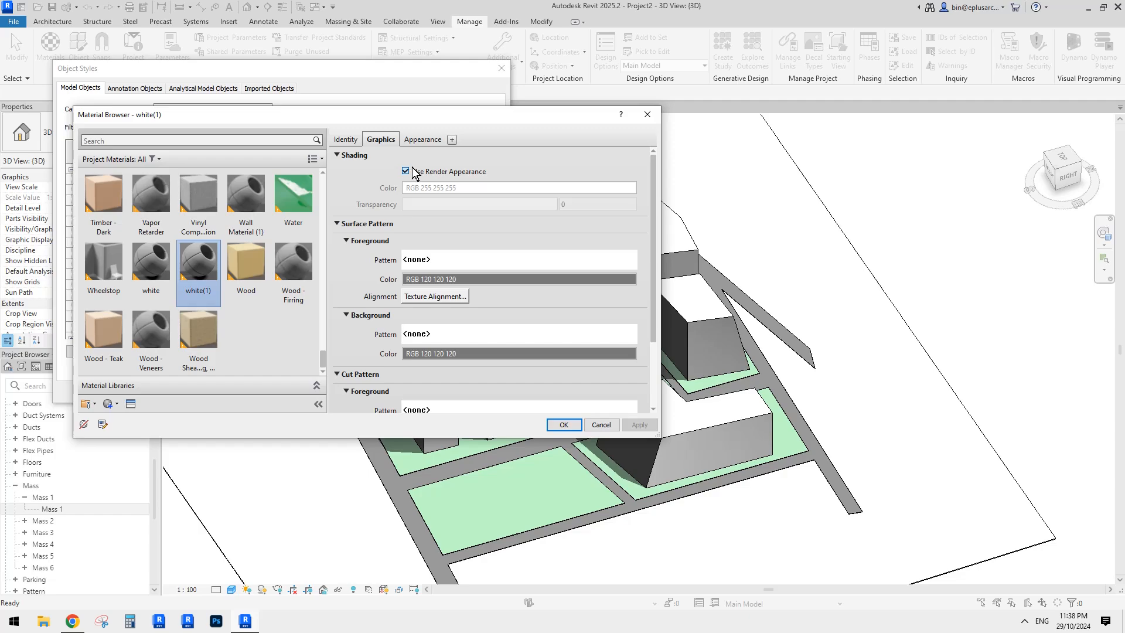
{"action": "left_click", "coordinate": [422, 139]}
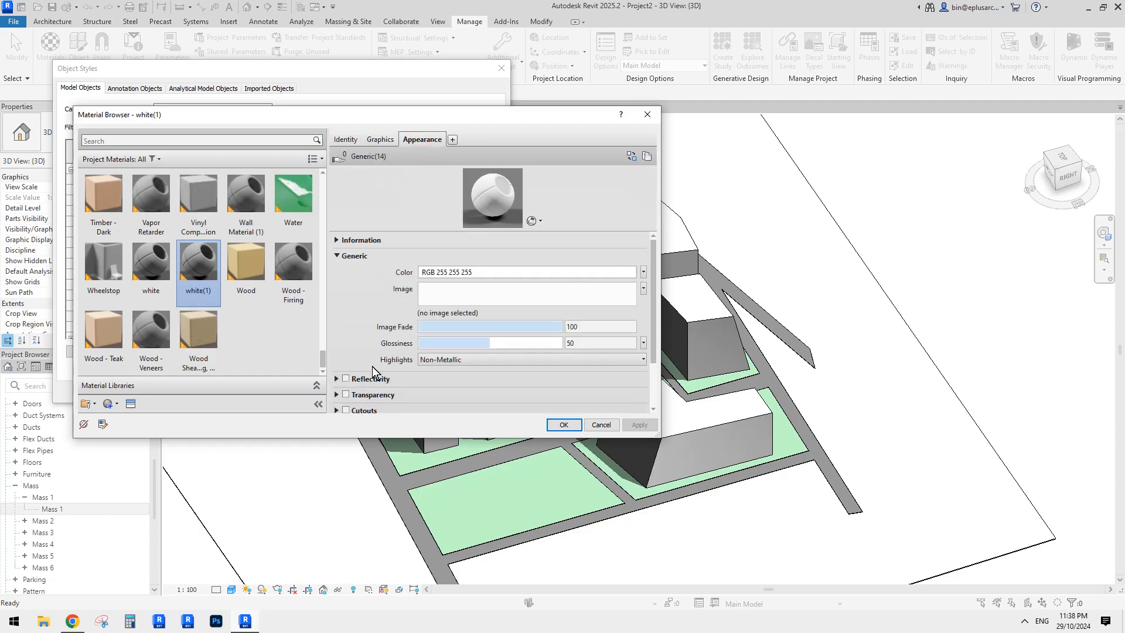
{"action": "scroll", "coordinate": [364, 363], "scroll_direction": "down", "scroll_amount": 2}
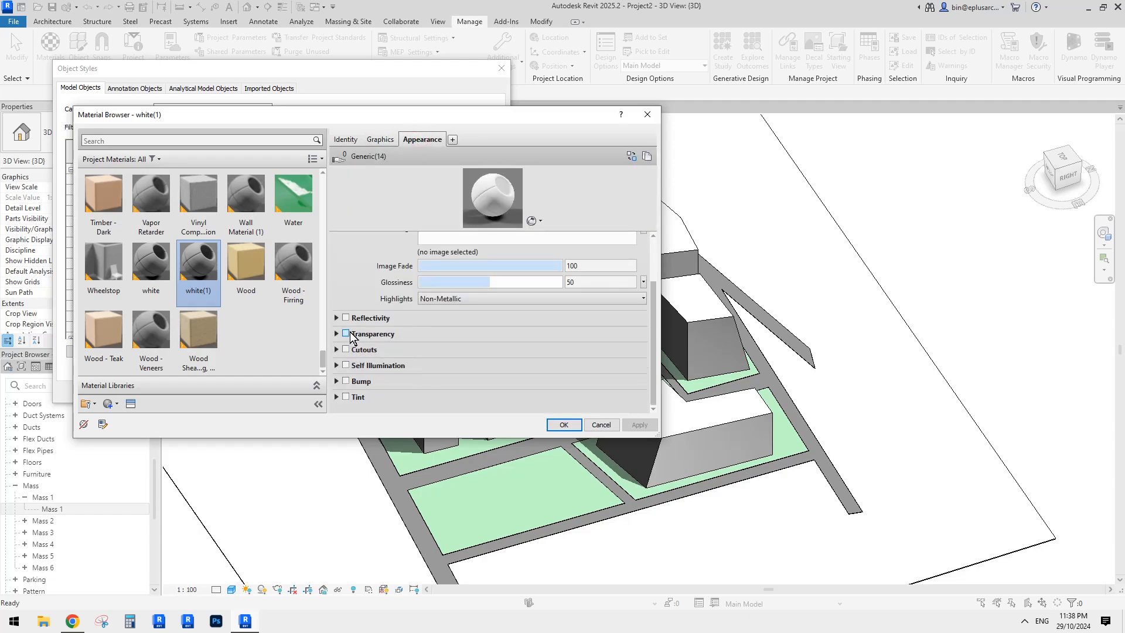
{"action": "left_click", "coordinate": [379, 140]}
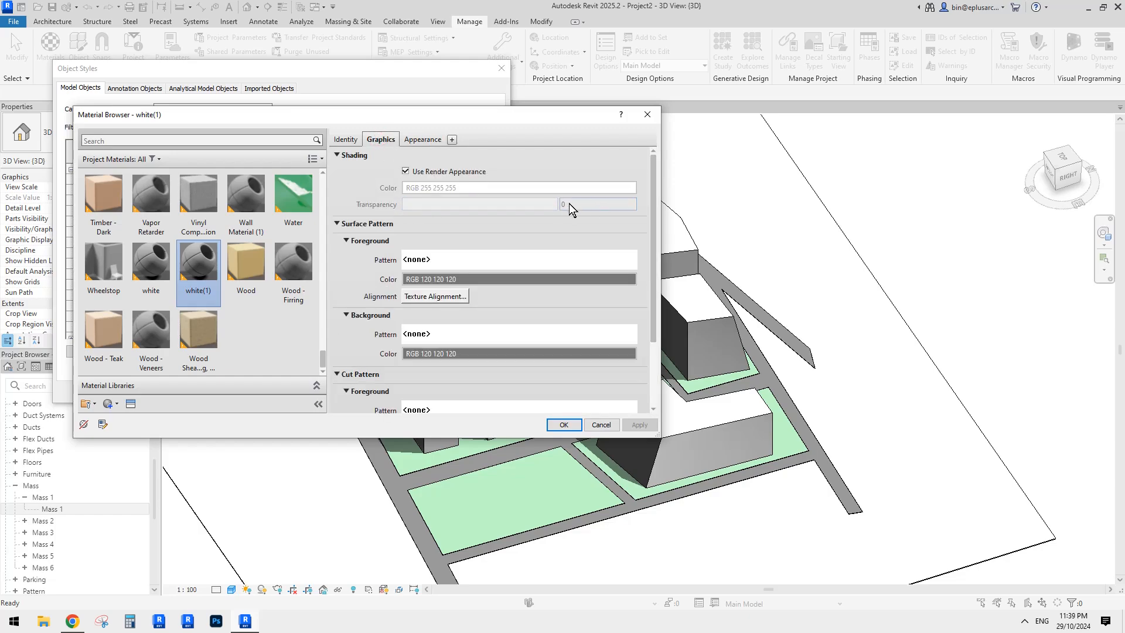
{"action": "left_click", "coordinate": [405, 171]}
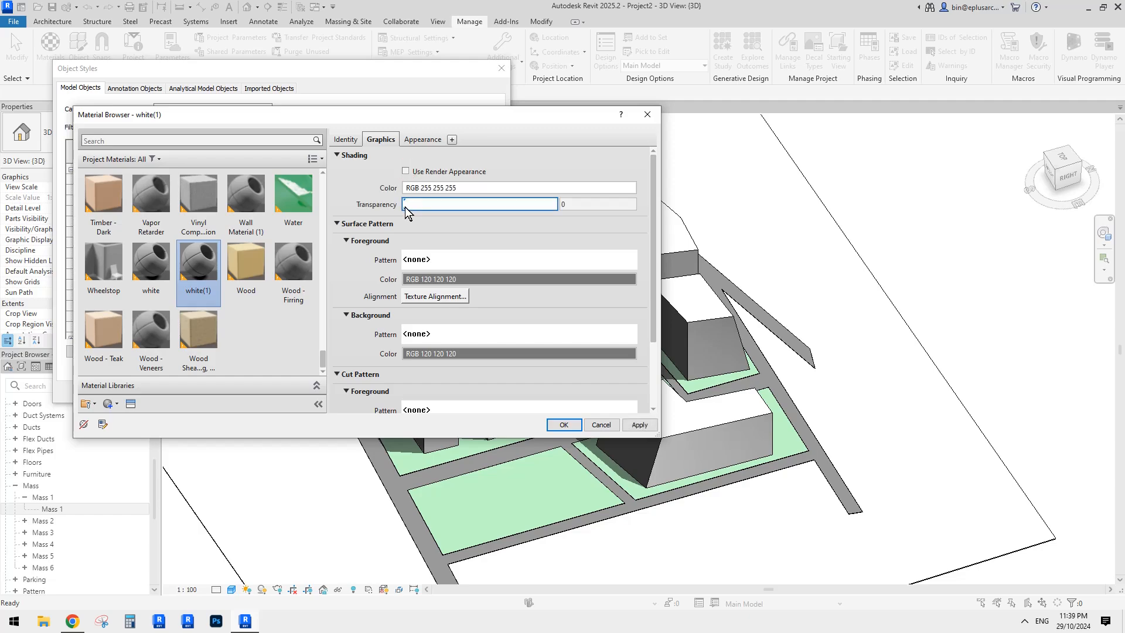
{"action": "mouse_move", "coordinate": [405, 207]}
{"action": "left_mouse_down"}
{"action": "mouse_move", "coordinate": [427, 208]}
{"action": "mouse_move", "coordinate": [396, 207]}
{"action": "left_mouse_up"}
{"action": "left_click", "coordinate": [571, 203]}
{"action": "type", "text": "1"}
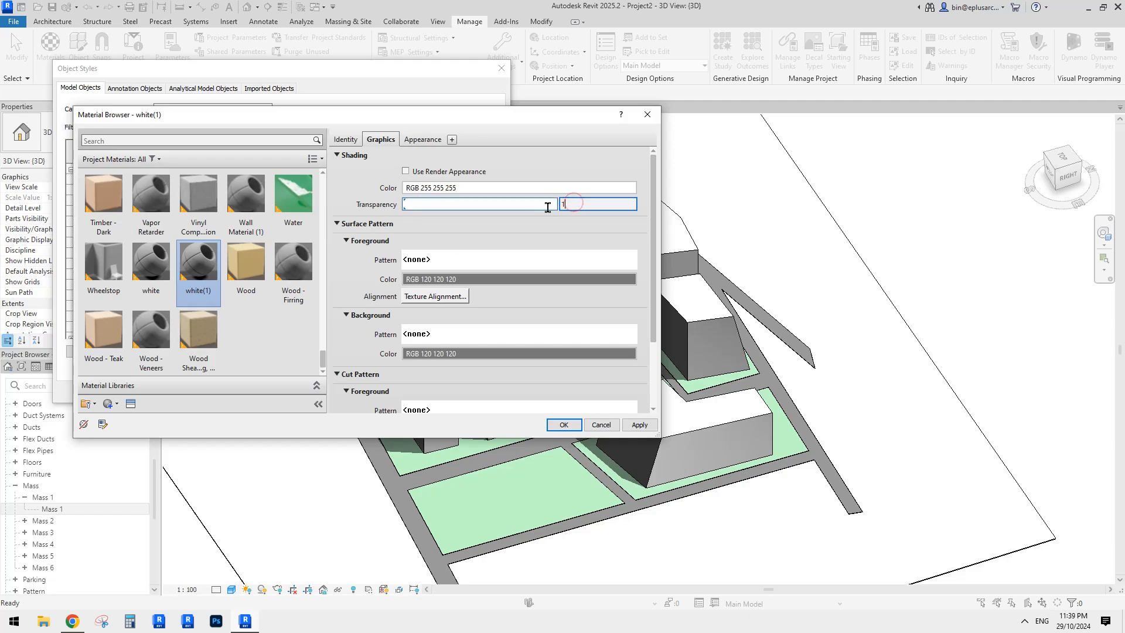
{"action": "left_click", "coordinate": [567, 425]}
- Close Object Styles and select Mass 2 and then the site toposolid
{"action": "left_click", "coordinate": [343, 395]}
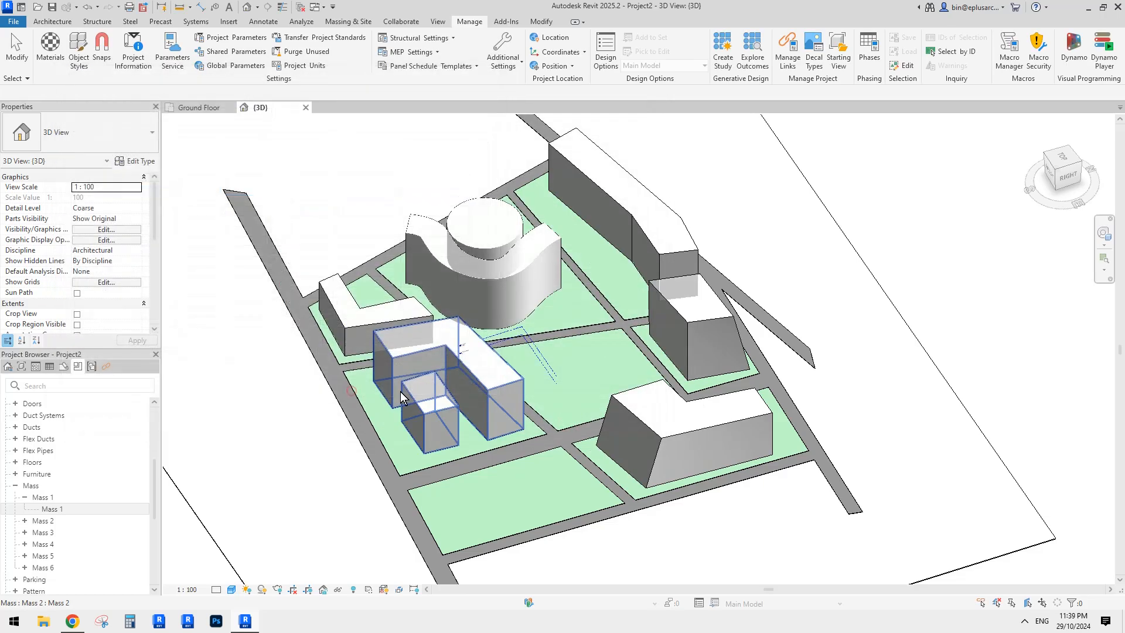
{"action": "left_click", "coordinate": [790, 397]}
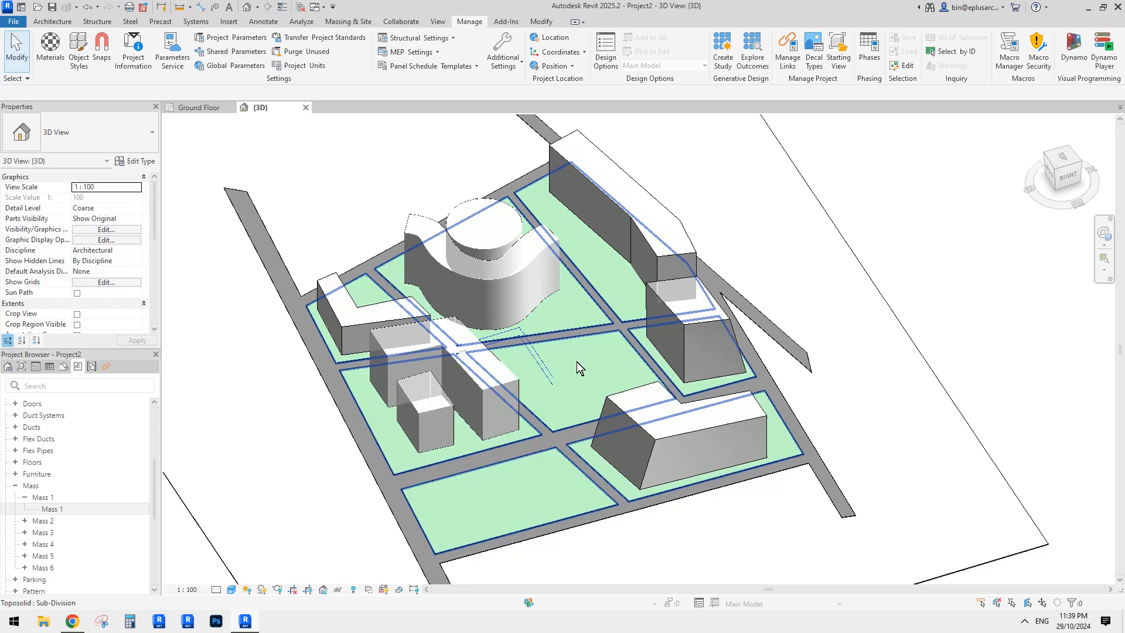
{"action": "left_click", "coordinate": [456, 397]}
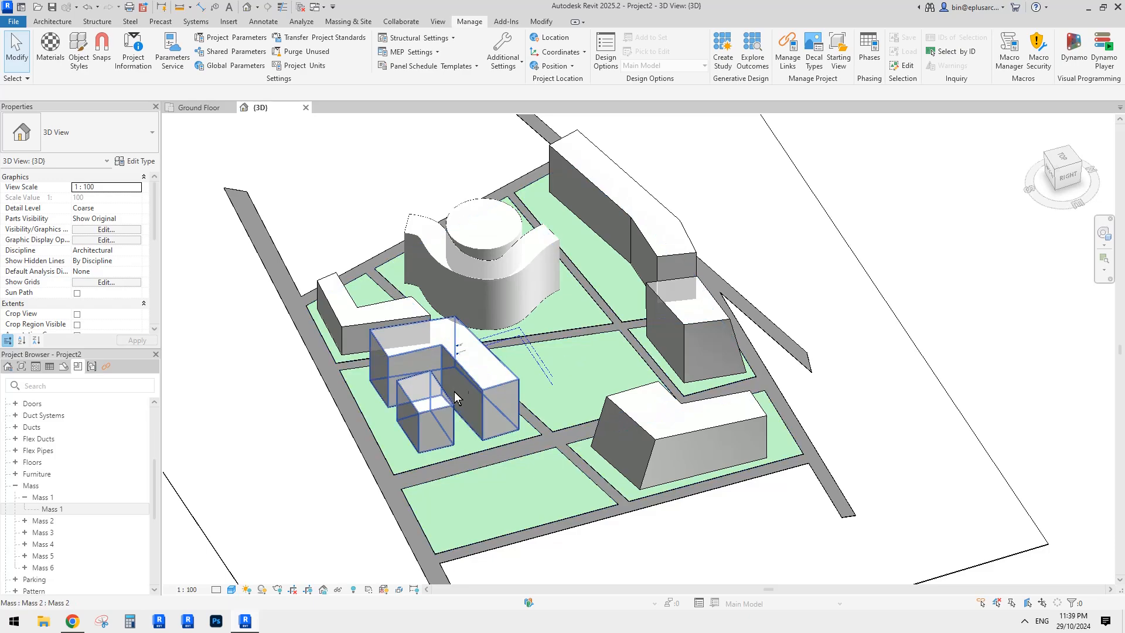
{"action": "left_click", "coordinate": [518, 382]}
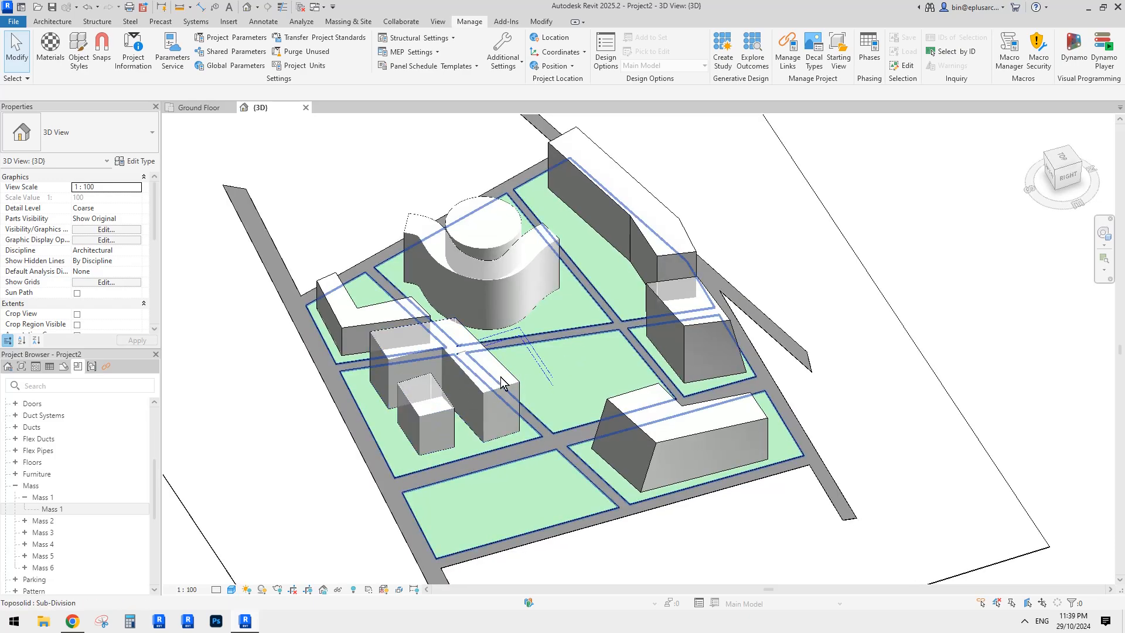
- Reopen the mass Form material white(1) and set its transparency back to 0
{"action": "left_click", "coordinate": [77, 58]}
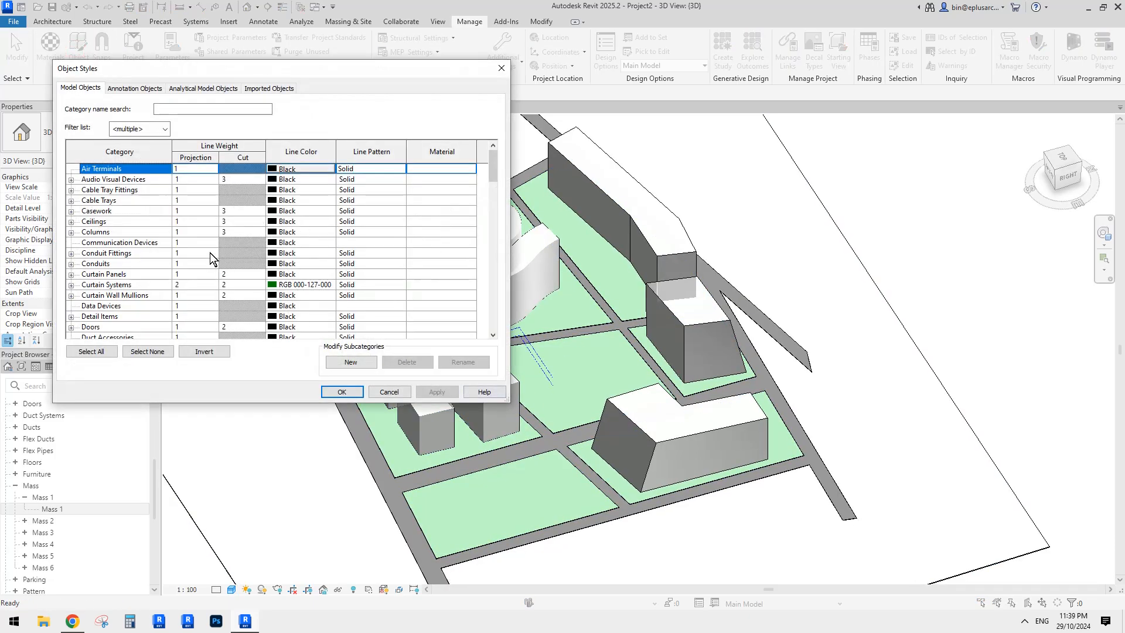
{"action": "left_click", "coordinate": [115, 311]}
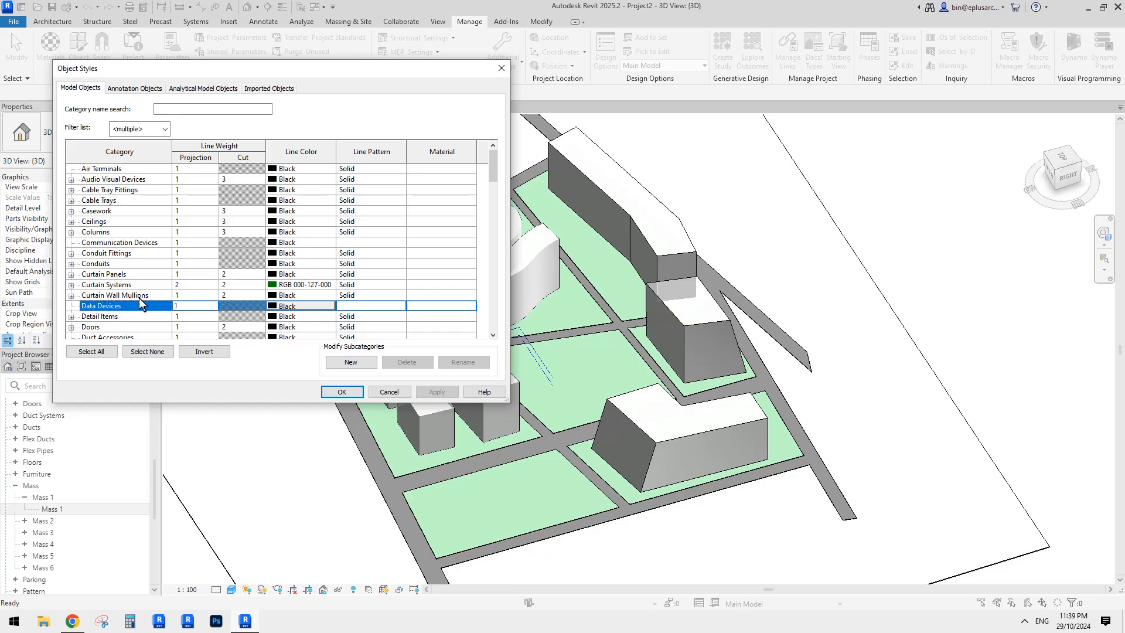
{"action": "key", "text": "m"}
{"action": "scroll", "coordinate": [139, 297], "scroll_direction": "down", "scroll_amount": 1}
{"action": "left_click", "coordinate": [72, 285]}
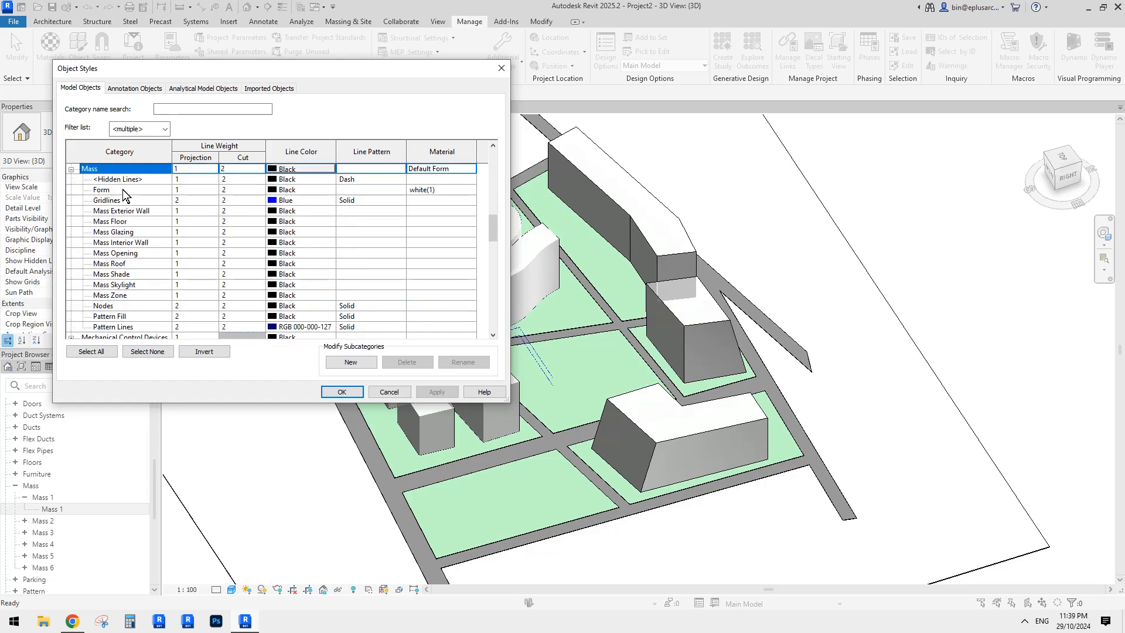
{"action": "left_click", "coordinate": [435, 191]}
{"action": "left_click", "coordinate": [472, 190]}
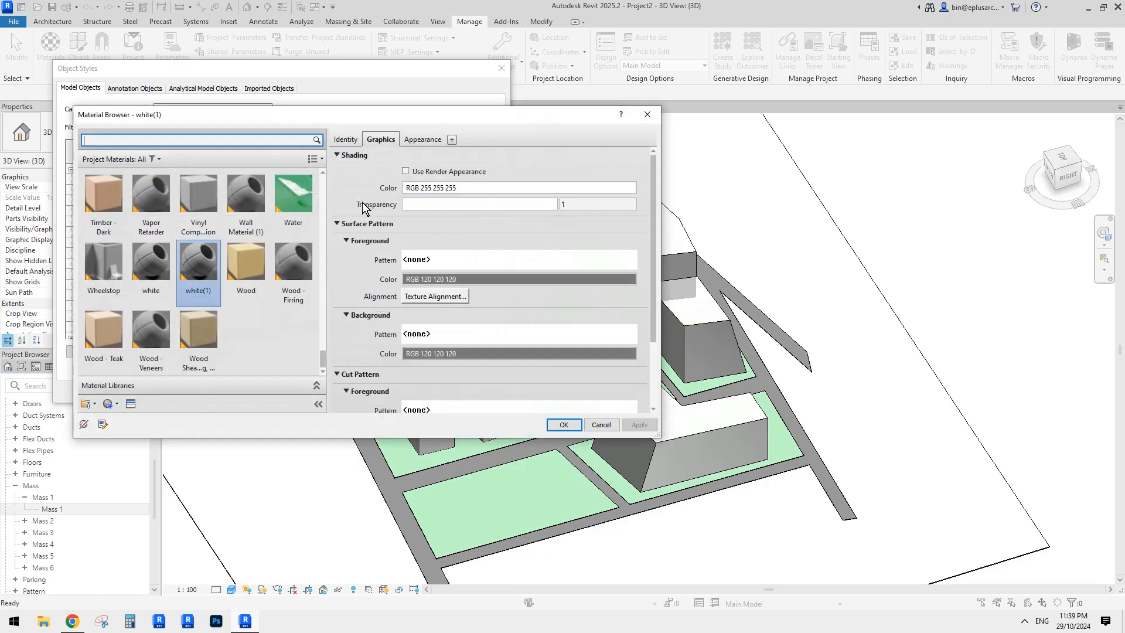
{"action": "left_click", "coordinate": [413, 202]}
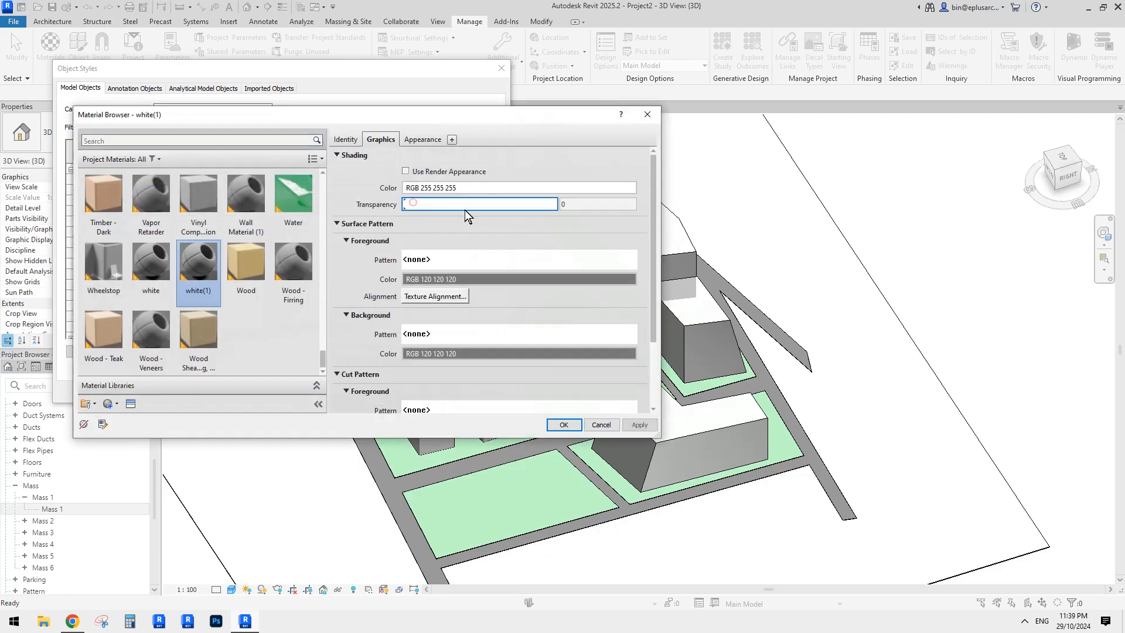
{"action": "left_click", "coordinate": [564, 424]}
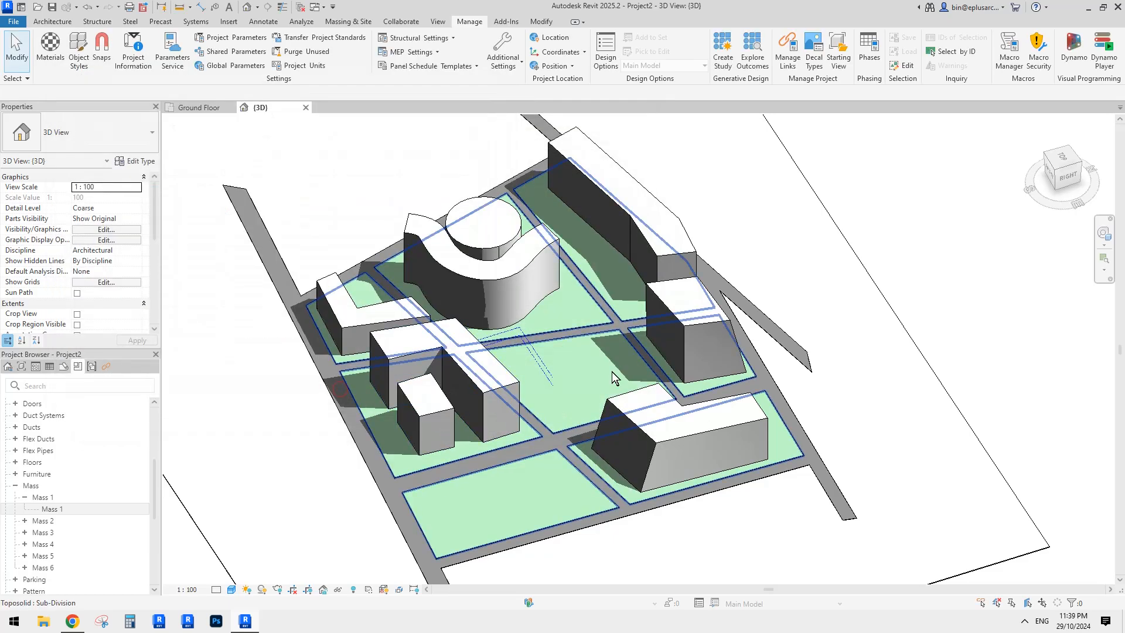
- Orbit and pan the 3D view to see the solid white masses from a lower side
{"action": "middle_click_drag", "start_coordinate": [586, 380], "coordinate": [665, 382], "text": "shift"}
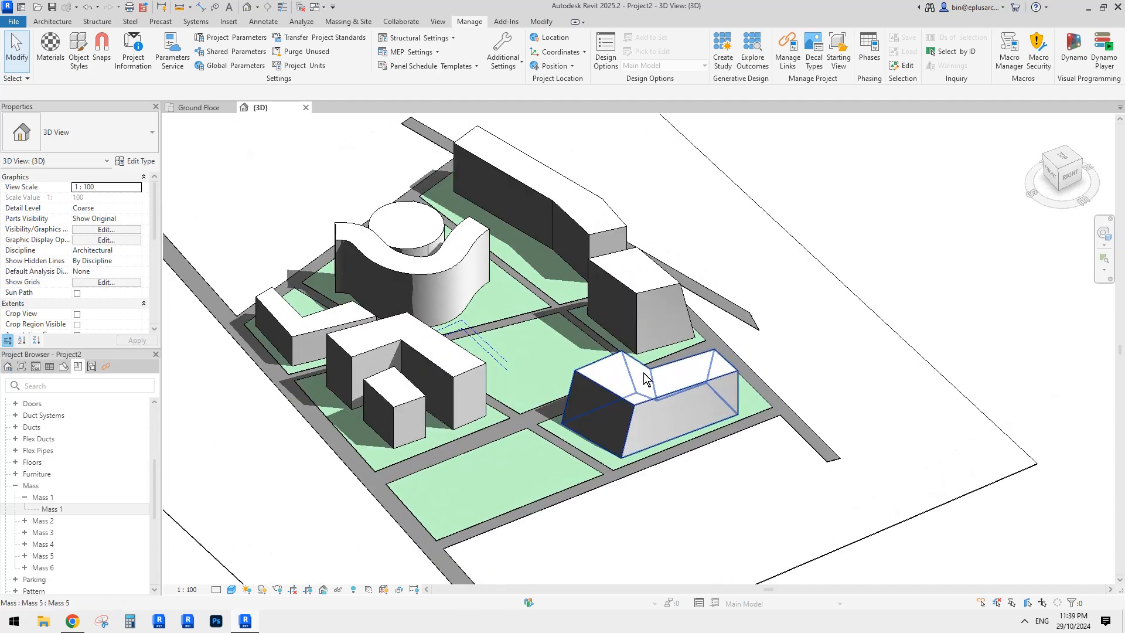
{"action": "middle_click_drag", "start_coordinate": [534, 394], "coordinate": [528, 406]}
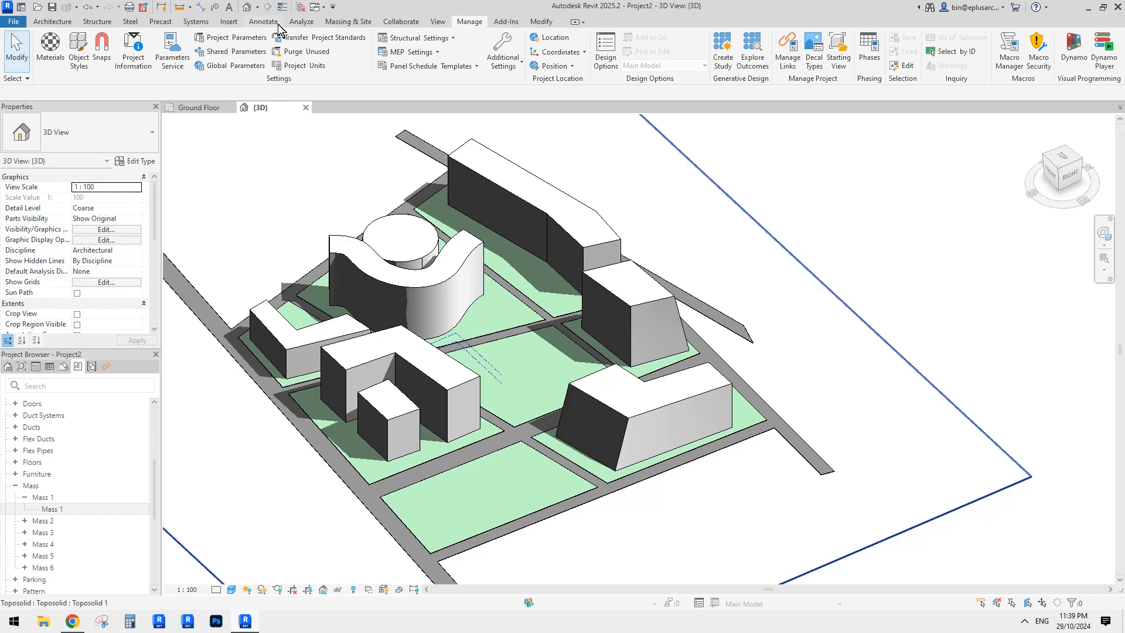
- Start Site Component and plant Scarlet Oaks on the lower, right and lower-left plots
{"action": "left_click", "coordinate": [348, 21]}
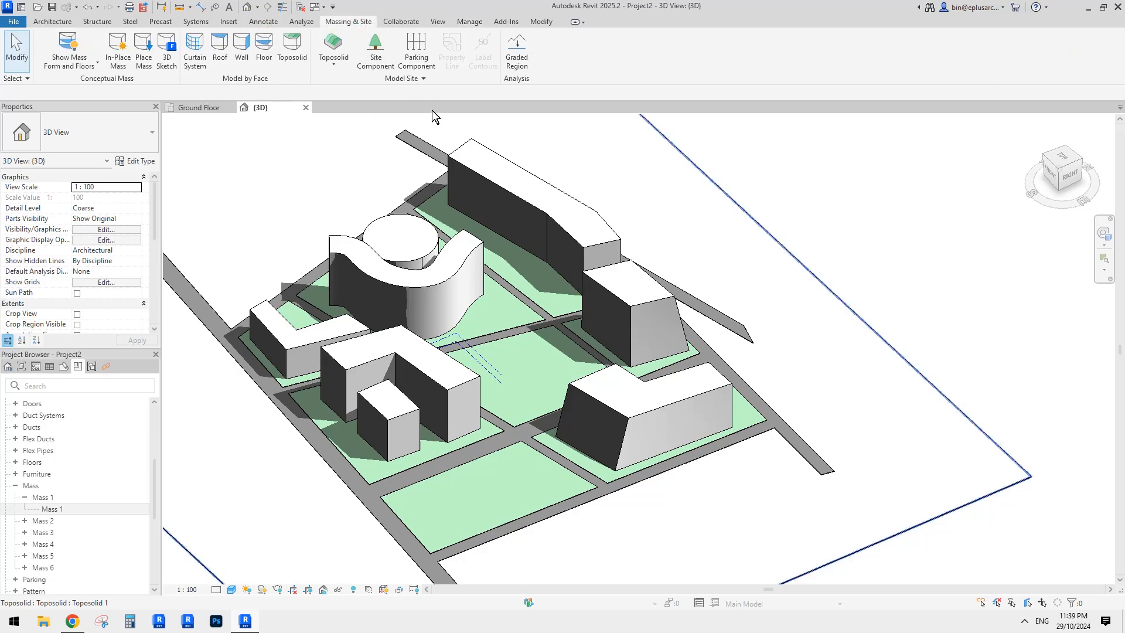
{"action": "left_click", "coordinate": [376, 50]}
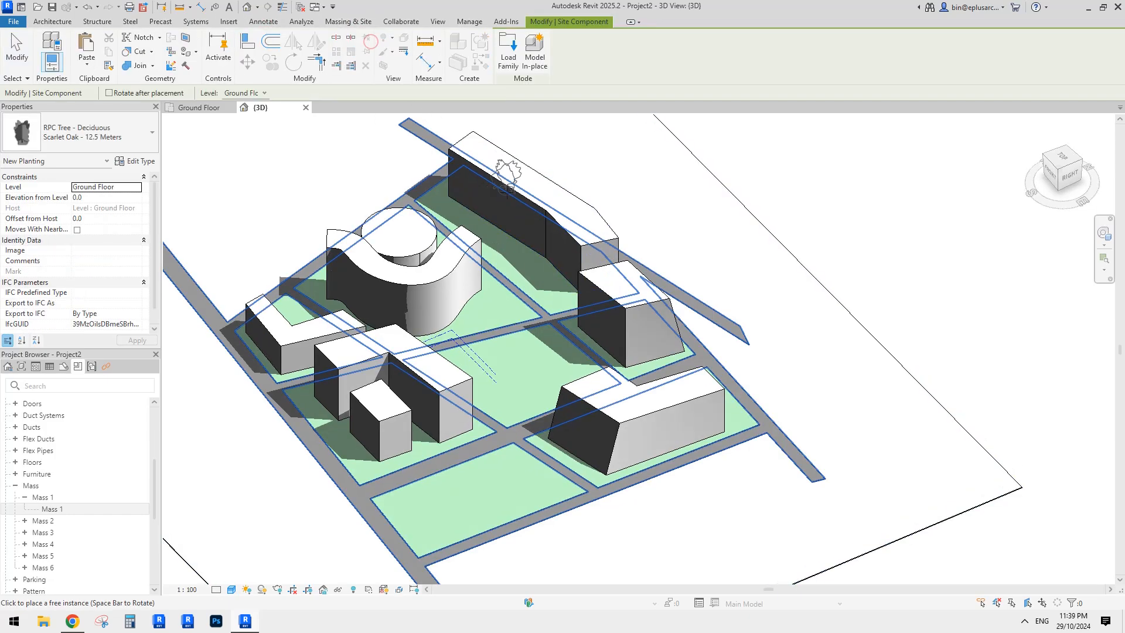
{"action": "scroll", "coordinate": [499, 302], "scroll_direction": "up", "scroll_amount": 2}
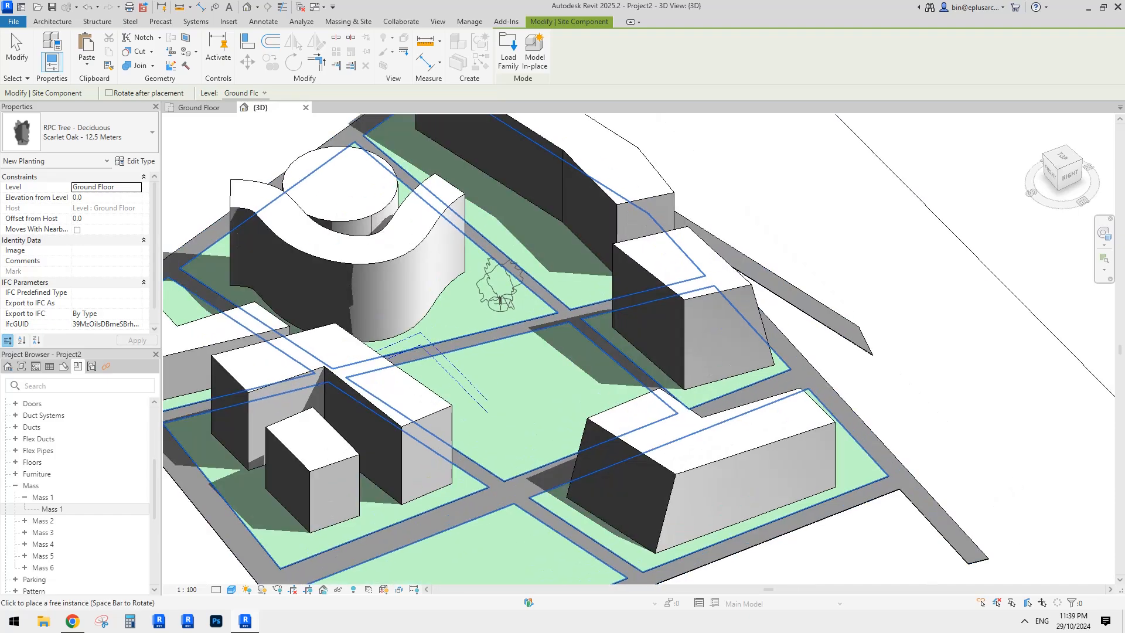
{"action": "left_click", "coordinate": [501, 302]}
{"action": "scroll", "coordinate": [497, 364], "scroll_direction": "down", "scroll_amount": 3}
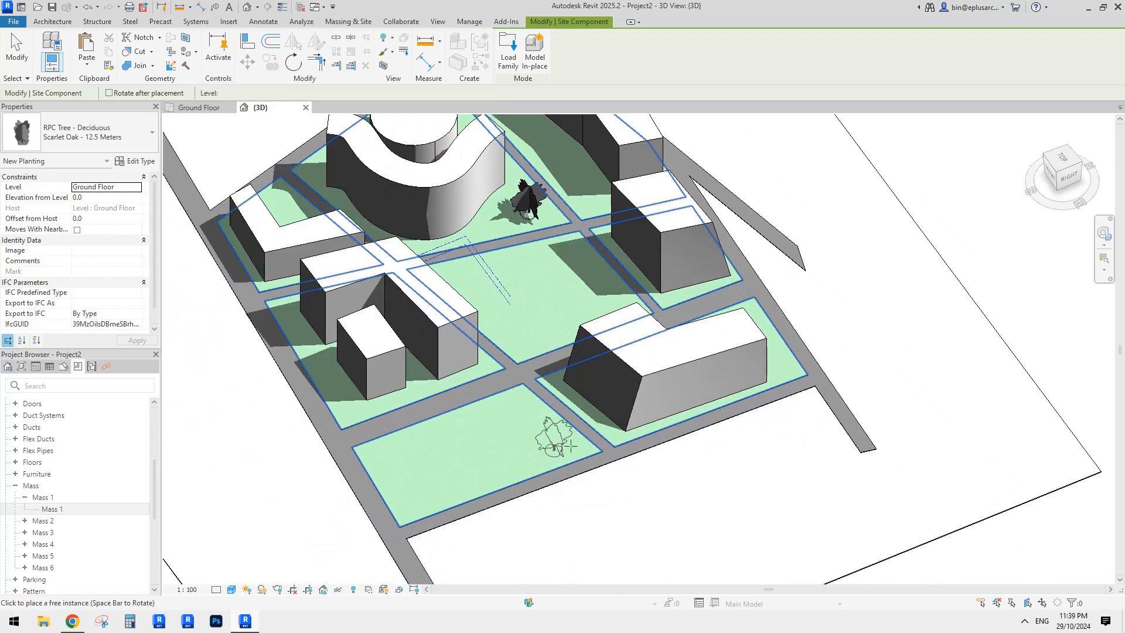
{"action": "left_click", "coordinate": [570, 446]}
{"action": "left_click", "coordinate": [787, 368]}
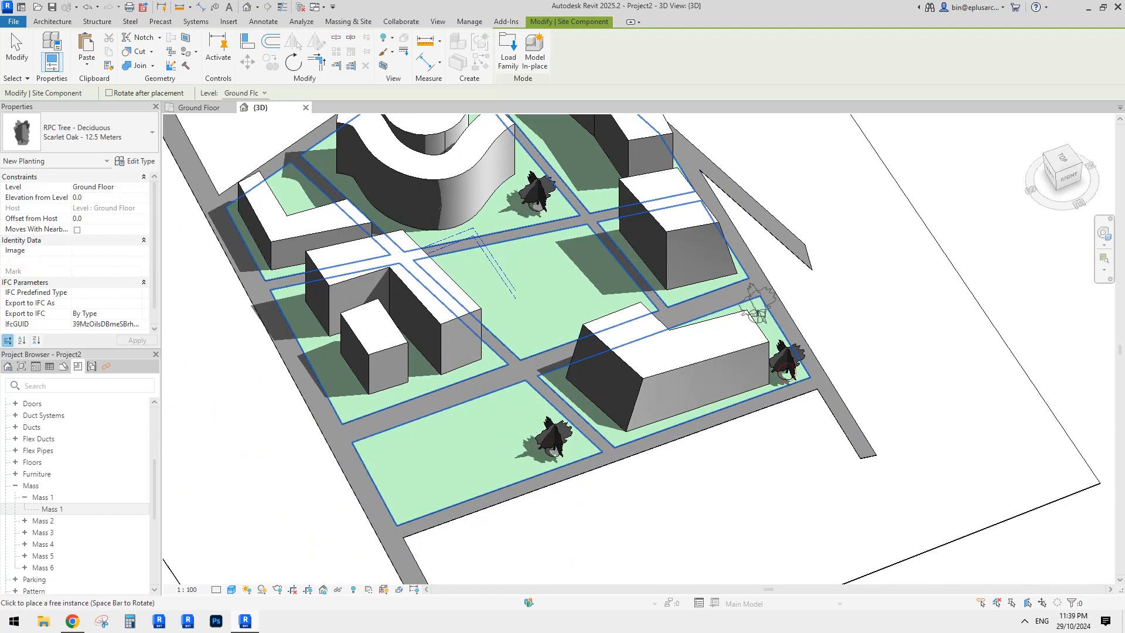
{"action": "left_click", "coordinate": [757, 316]}
{"action": "left_click", "coordinate": [350, 408]}
- Plant more Scarlet Oaks in the L-shaped courtyard, upper, upper-right and central plots
{"action": "middle_click_drag", "start_coordinate": [358, 338], "coordinate": [389, 379]}
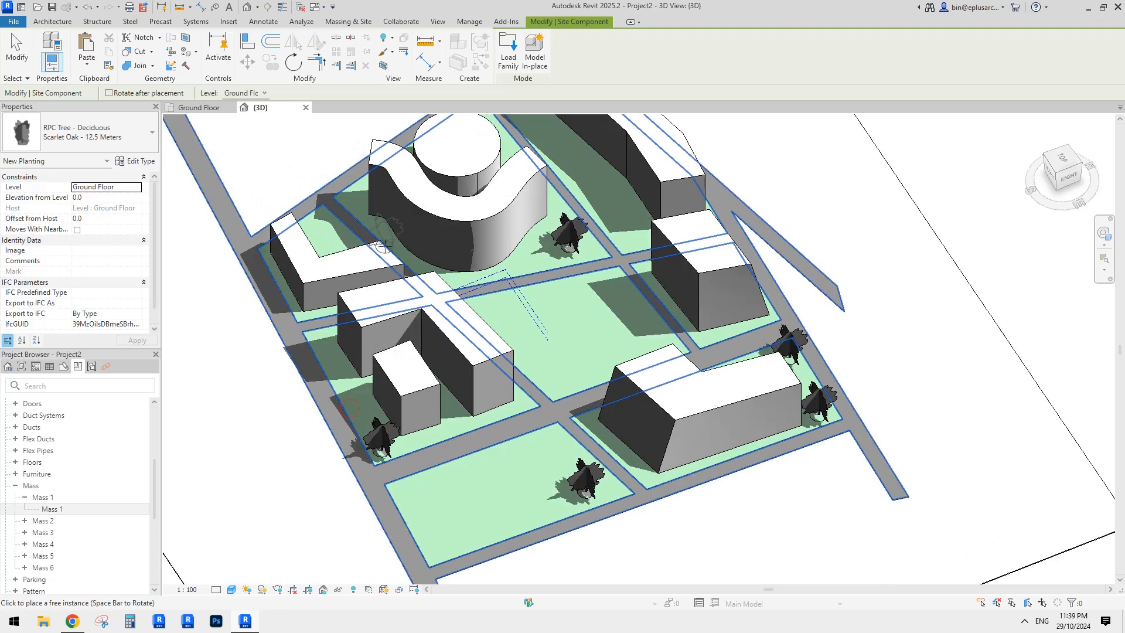
{"action": "left_click", "coordinate": [331, 246]}
{"action": "middle_click_drag", "start_coordinate": [519, 270], "coordinate": [490, 292], "text": "shift"}
{"action": "middle_click_drag", "start_coordinate": [547, 162], "coordinate": [465, 282]}
{"action": "left_click", "coordinate": [508, 276]}
{"action": "middle_click_drag", "start_coordinate": [543, 354], "coordinate": [508, 272]}
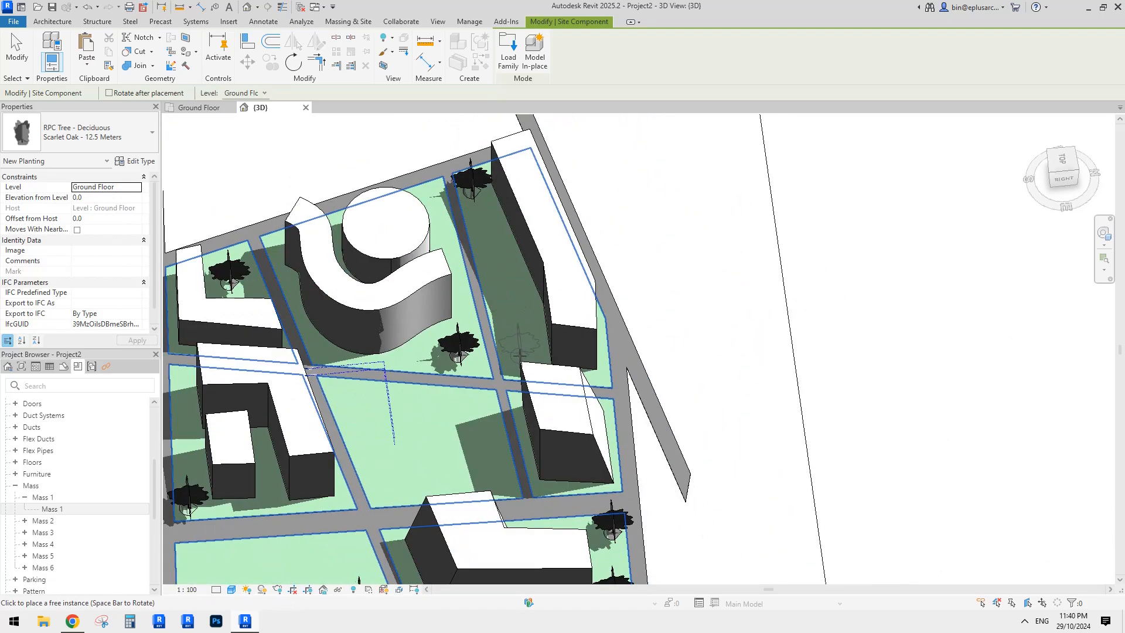
{"action": "left_click", "coordinate": [520, 356]}
{"action": "middle_click_drag", "start_coordinate": [519, 323], "coordinate": [534, 286], "text": "shift"}
{"action": "left_click", "coordinate": [468, 253]}
{"action": "left_click", "coordinate": [485, 283]}
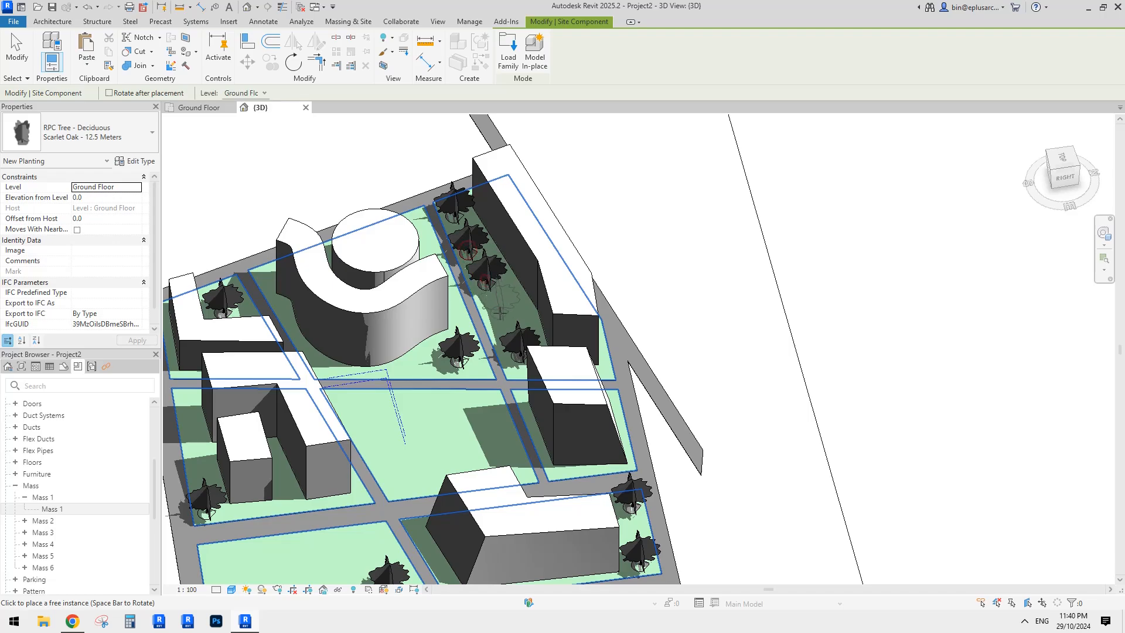
{"action": "left_click", "coordinate": [500, 313]}
{"action": "scroll", "coordinate": [430, 478], "scroll_direction": "down", "scroll_amount": 1}
{"action": "middle_click_drag", "start_coordinate": [430, 477], "coordinate": [460, 305]}
{"action": "left_click", "coordinate": [418, 252]}
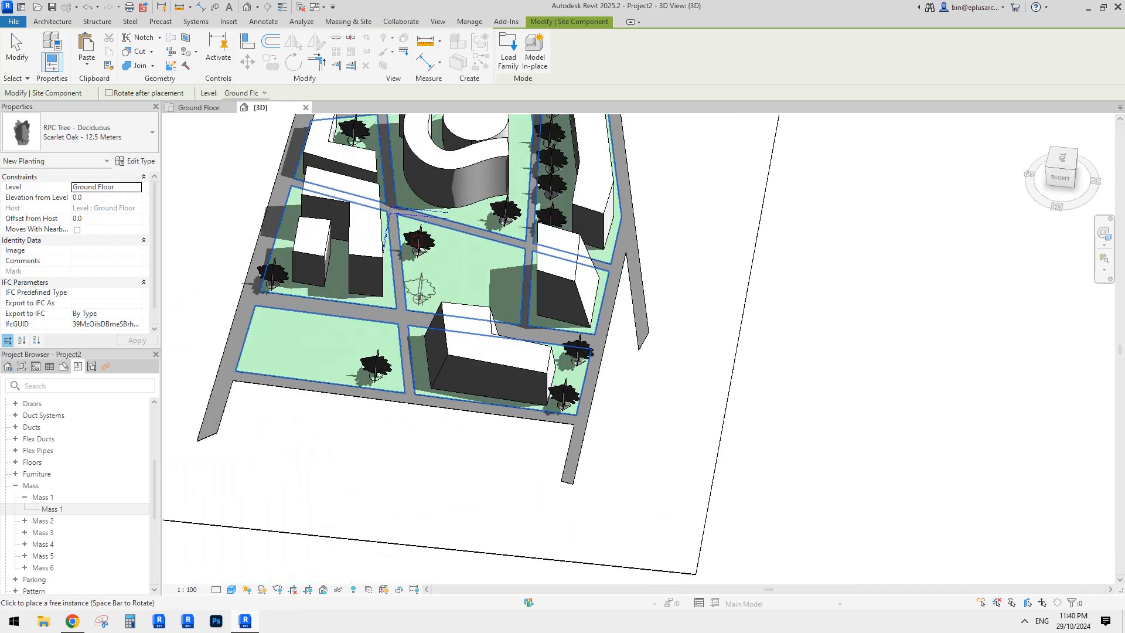
{"action": "left_click", "coordinate": [420, 301]}
{"action": "left_click", "coordinate": [508, 269]}
{"action": "left_click", "coordinate": [507, 312]}
- Plant the remaining Scarlet Oaks across the left plot and near the lower plot
{"action": "middle_click_drag", "start_coordinate": [501, 239], "coordinate": [366, 258], "text": "shift"}
{"action": "scroll", "coordinate": [469, 243], "scroll_direction": "up", "scroll_amount": 1}
{"action": "left_click", "coordinate": [470, 243]}
{"action": "left_click", "coordinate": [362, 249]}
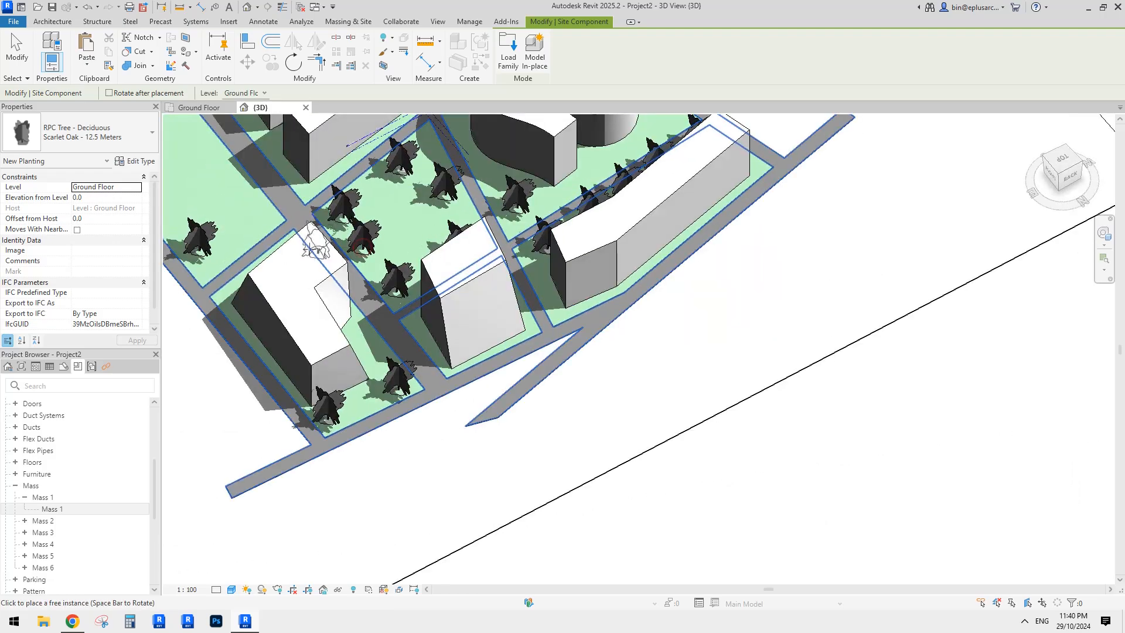
{"action": "left_click", "coordinate": [254, 222]}
{"action": "middle_click_drag", "start_coordinate": [252, 223], "coordinate": [390, 269], "text": "shift"}
{"action": "left_click", "coordinate": [295, 203]}
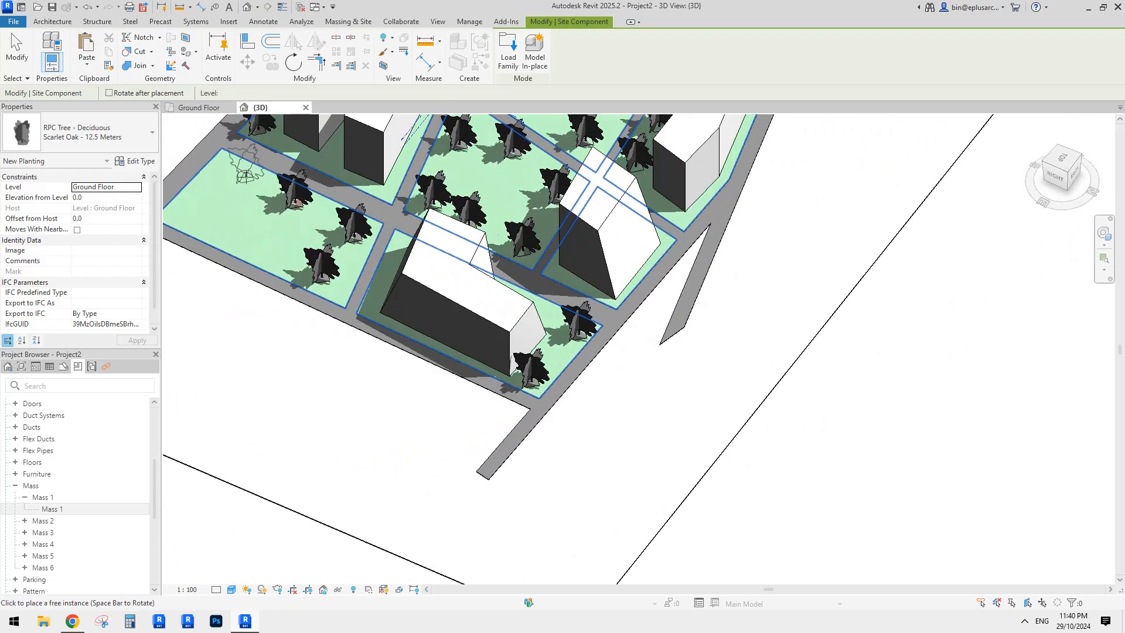
{"action": "left_click", "coordinate": [246, 177]}
{"action": "middle_click_drag", "start_coordinate": [277, 226], "coordinate": [434, 309], "text": "shift"}
{"action": "left_click", "coordinate": [264, 301]}
{"action": "middle_click_drag", "start_coordinate": [328, 256], "coordinate": [474, 397]}
- End tree placement, preview the Realistic visual style, then return the view to Shaded
{"action": "key", "text": "Escape"}
{"action": "key", "text": "Escape"}
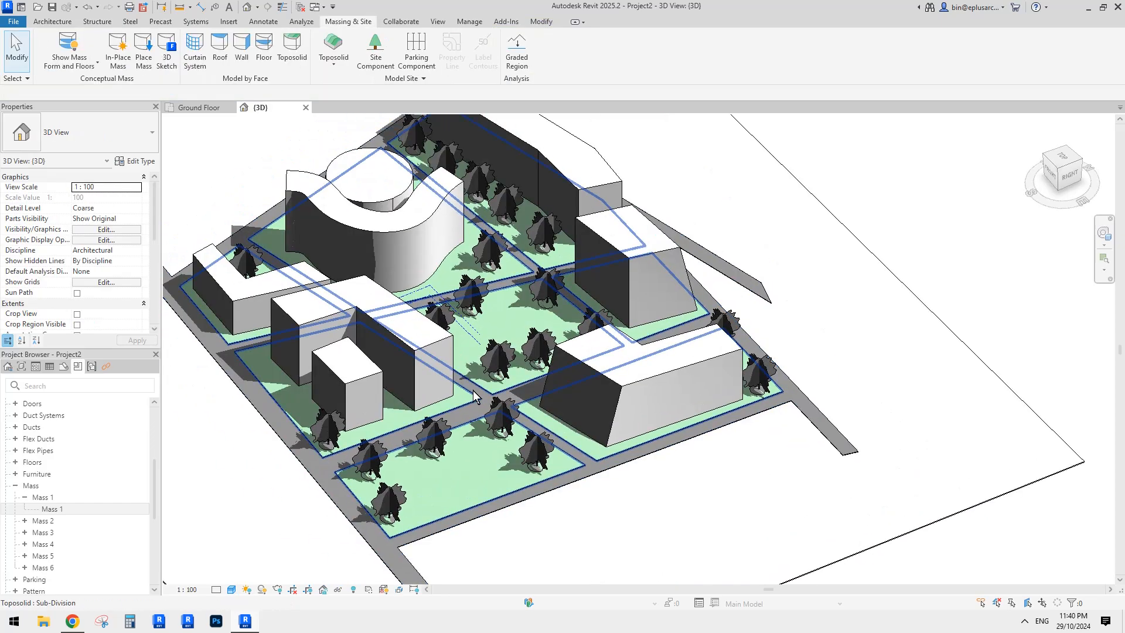
{"action": "left_click", "coordinate": [232, 590]}
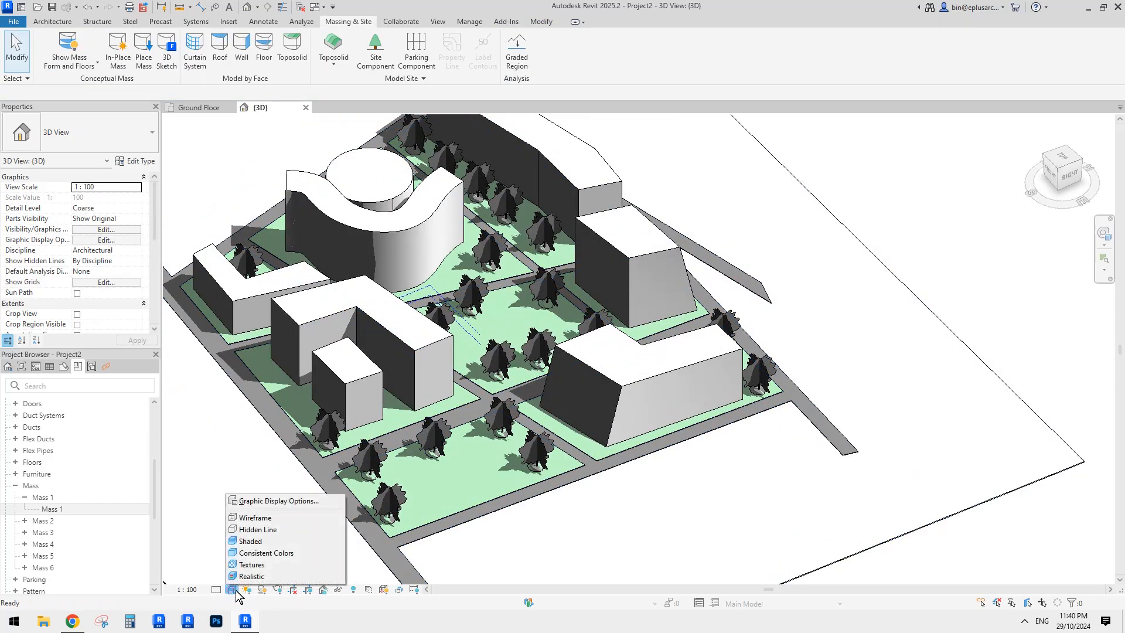
{"action": "left_click", "coordinate": [252, 576]}
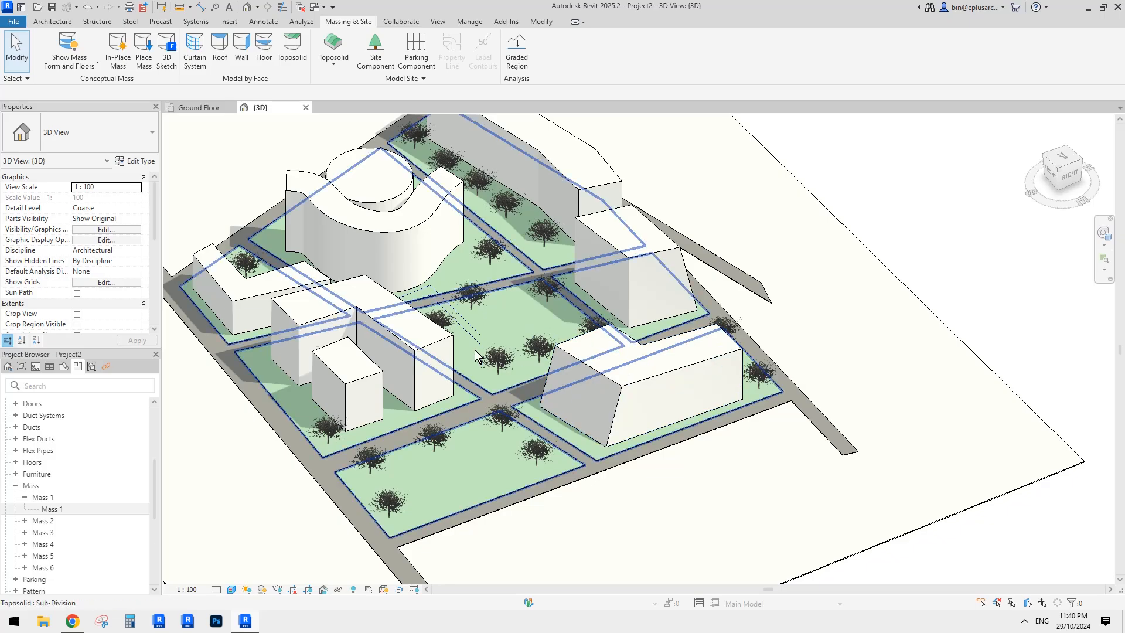
{"action": "left_click", "coordinate": [232, 590]}
{"action": "left_click", "coordinate": [251, 541]}
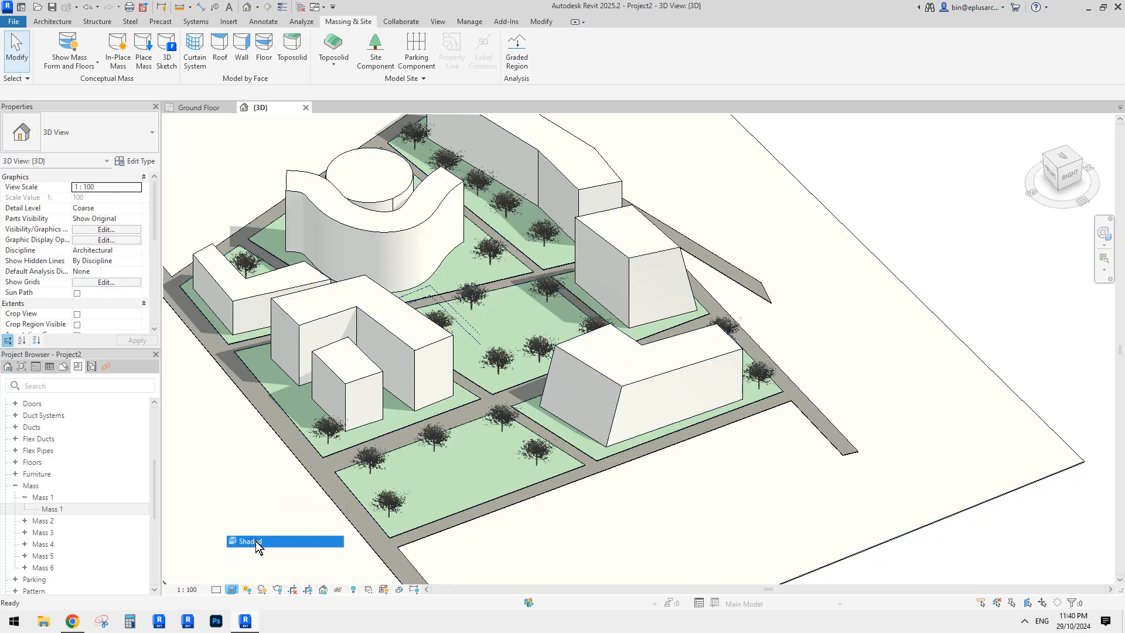
{"action": "mouse_move", "coordinate": [508, 410]}
{"action": "middle_mouse_down", "text": "shift"}
{"action": "mouse_move", "coordinate": [516, 435]}
{"action": "mouse_move", "coordinate": [580, 432]}
{"action": "mouse_move", "coordinate": [590, 417]}
{"action": "mouse_move", "coordinate": [527, 403]}
{"action": "middle_mouse_up", "text": "shift"}
- Open the view-specific graphics overrides for the Scarlet Oak tree category
{"action": "right_click", "coordinate": [525, 403]}
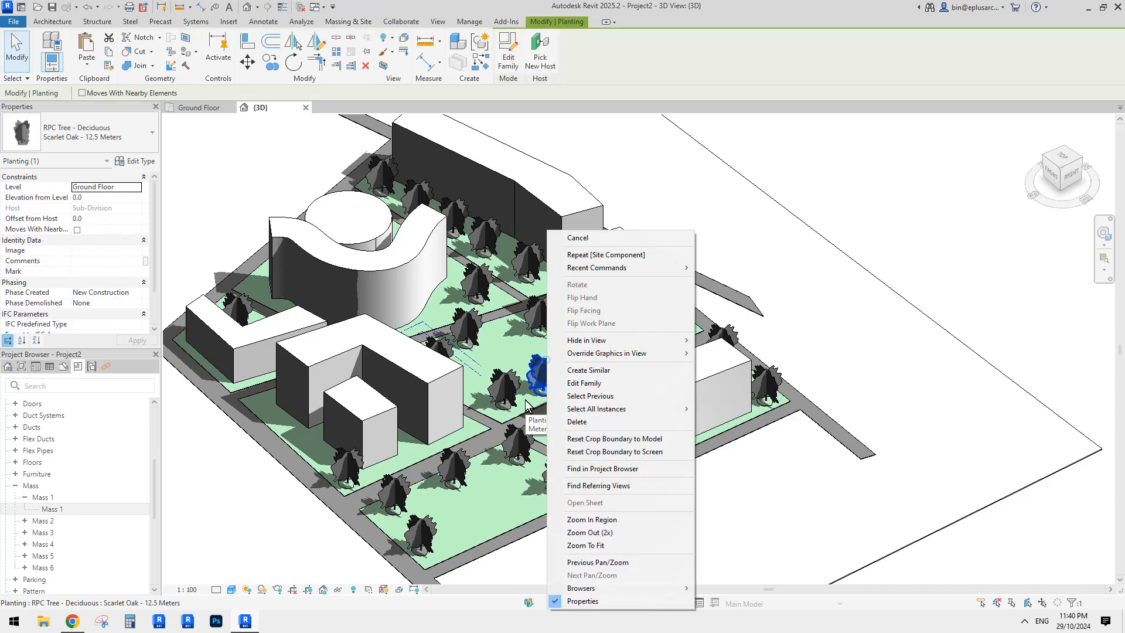
{"action": "key", "text": "Escape"}
{"action": "key", "text": "Escape"}
{"action": "right_click", "coordinate": [542, 366]}
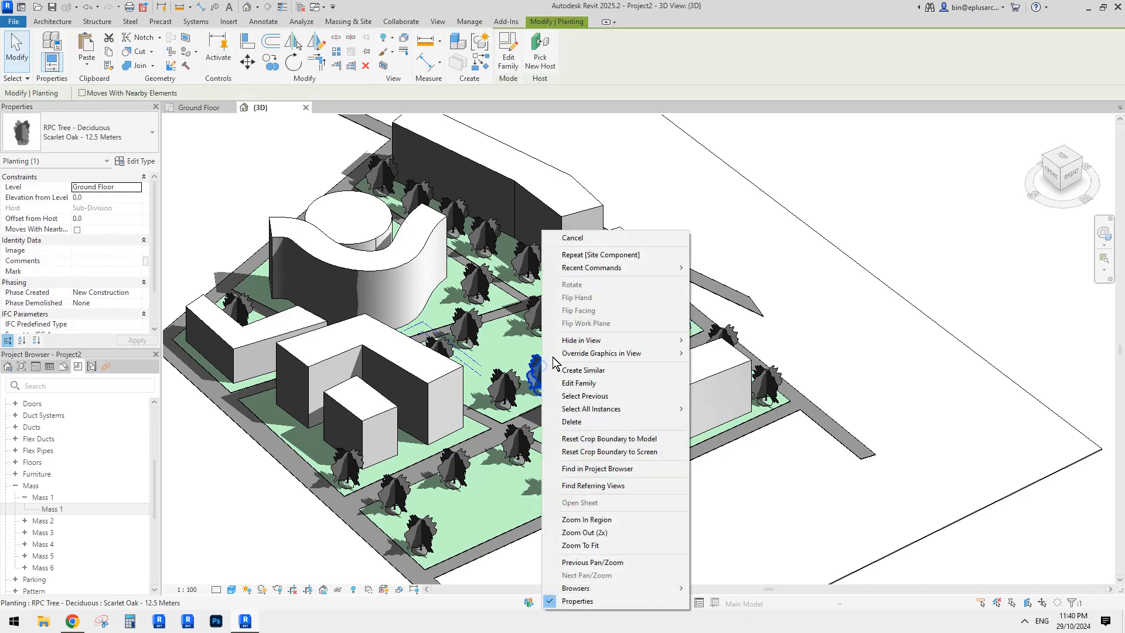
{"action": "mouse_move", "coordinate": [633, 348]}
{"action": "left_click", "coordinate": [726, 366]}
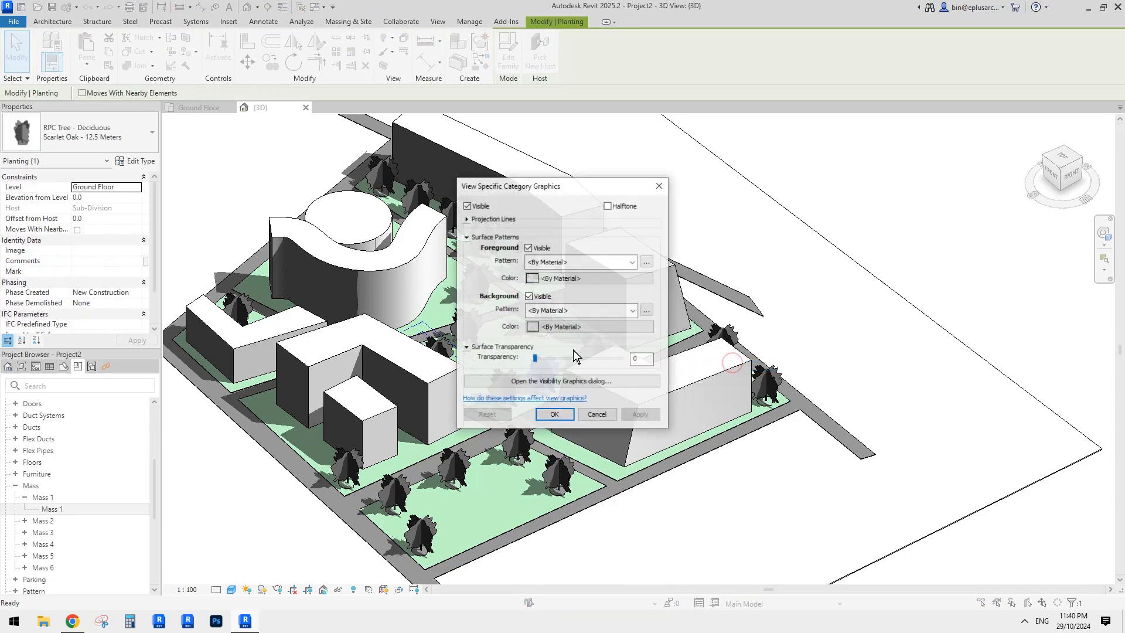
{"action": "left_click_drag", "start_coordinate": [549, 191], "coordinate": [810, 244]}
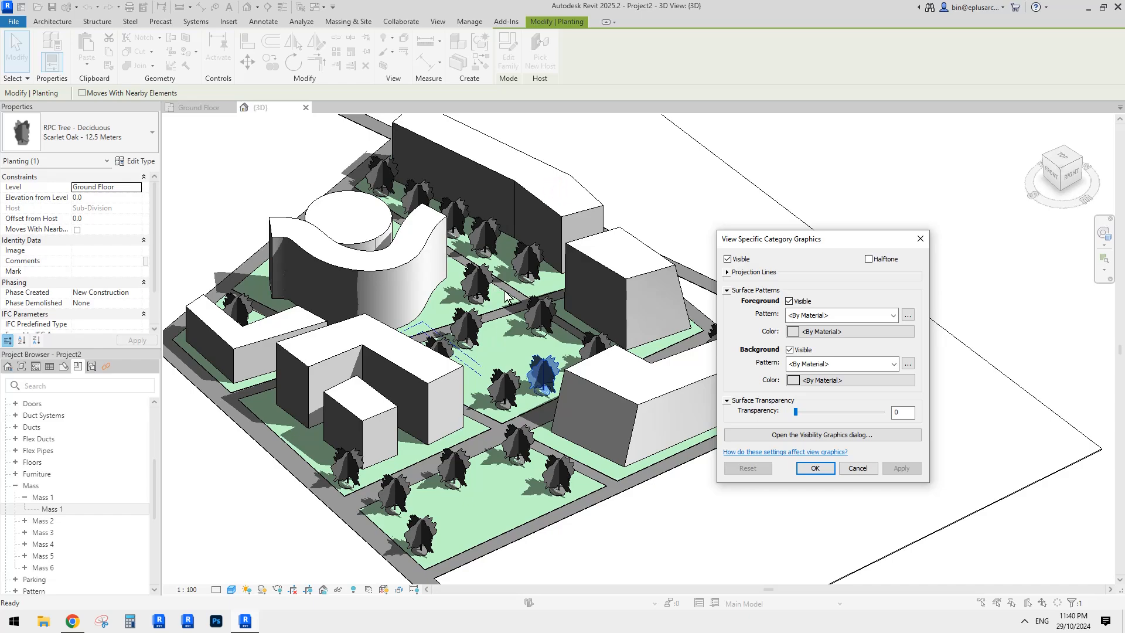
- Set the trees' foreground surface pattern to <Solid fill> and open its colour picker
{"action": "left_click", "coordinate": [727, 273]}
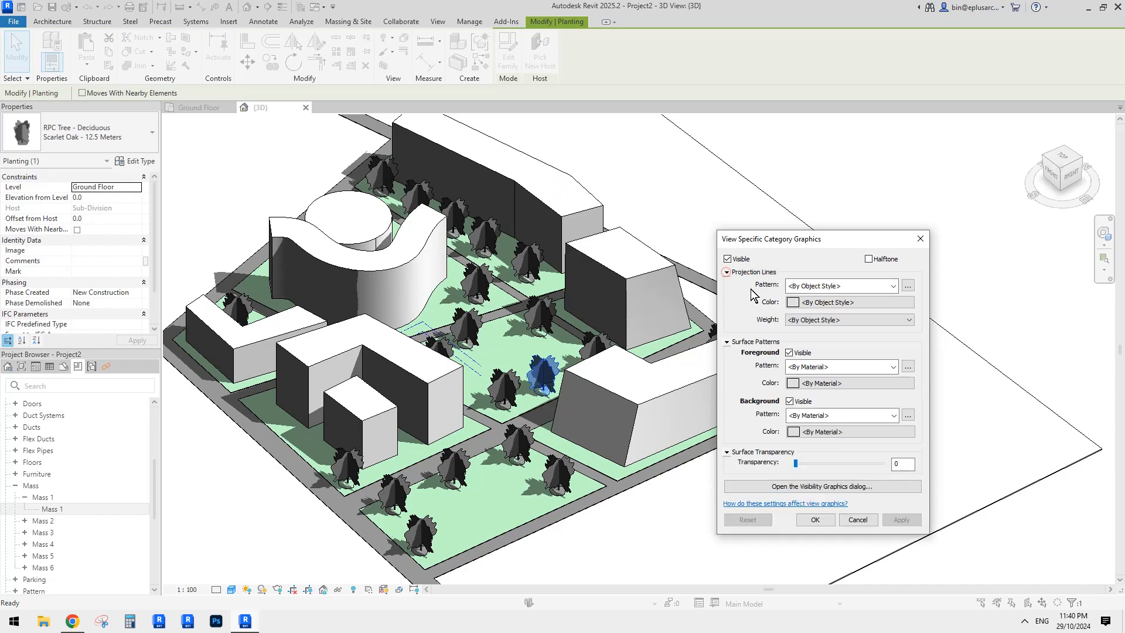
{"action": "left_click_drag", "start_coordinate": [804, 239], "coordinate": [772, 228]}
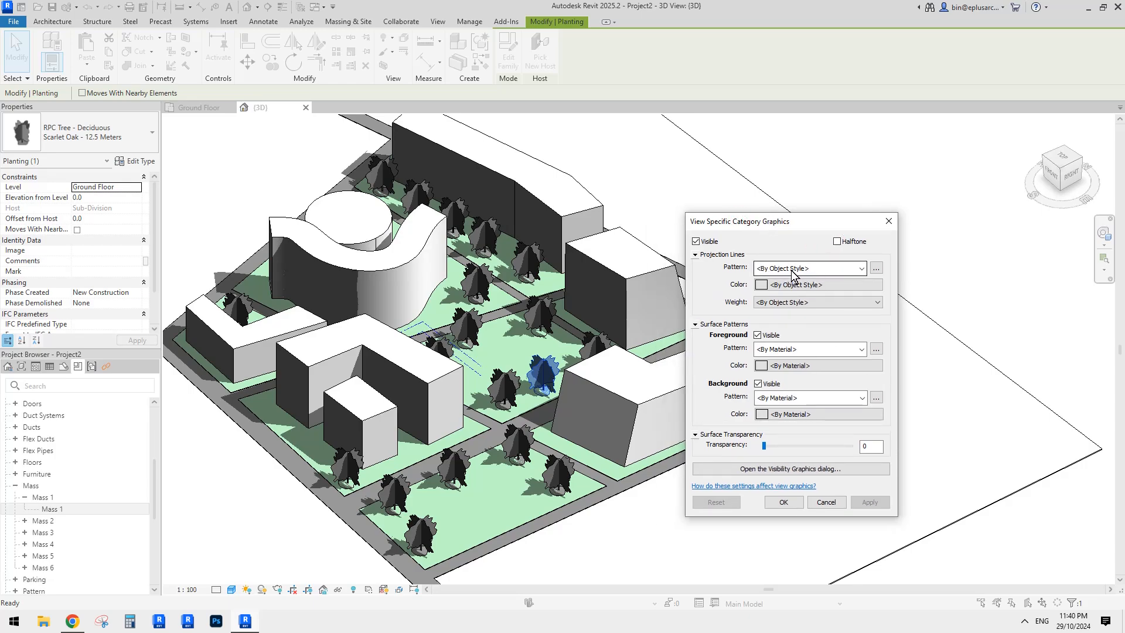
{"action": "left_click", "coordinate": [794, 351]}
{"action": "left_click", "coordinate": [807, 76]}
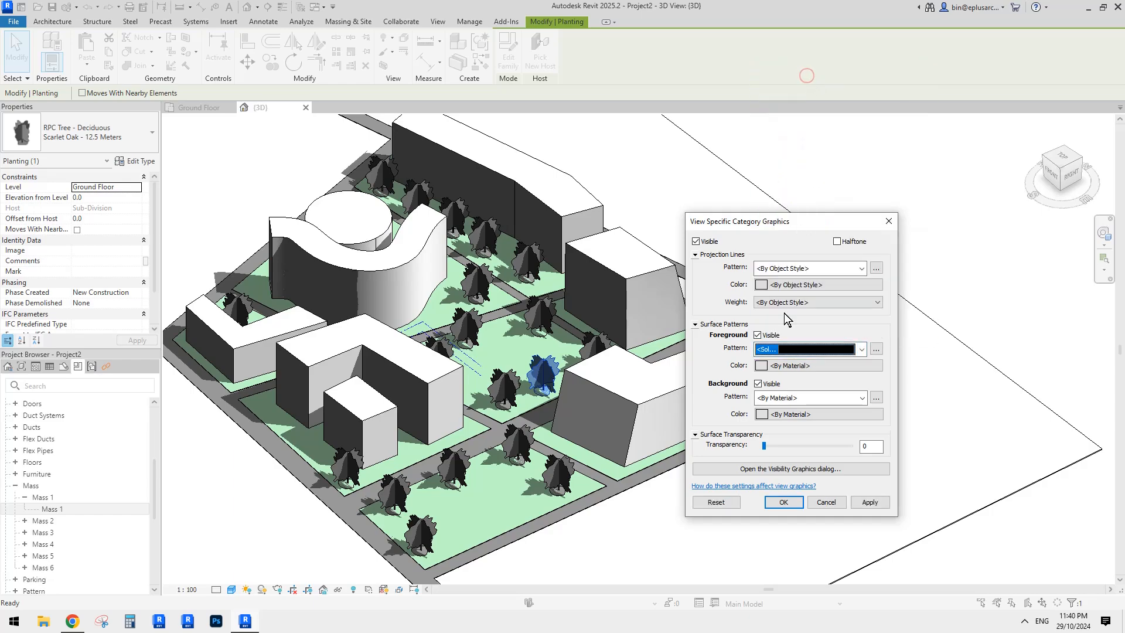
{"action": "left_click", "coordinate": [785, 365]}
- Apply a yellow-green tree fill, test transparency 81, then reset it to 0
{"action": "left_click", "coordinate": [700, 298]}
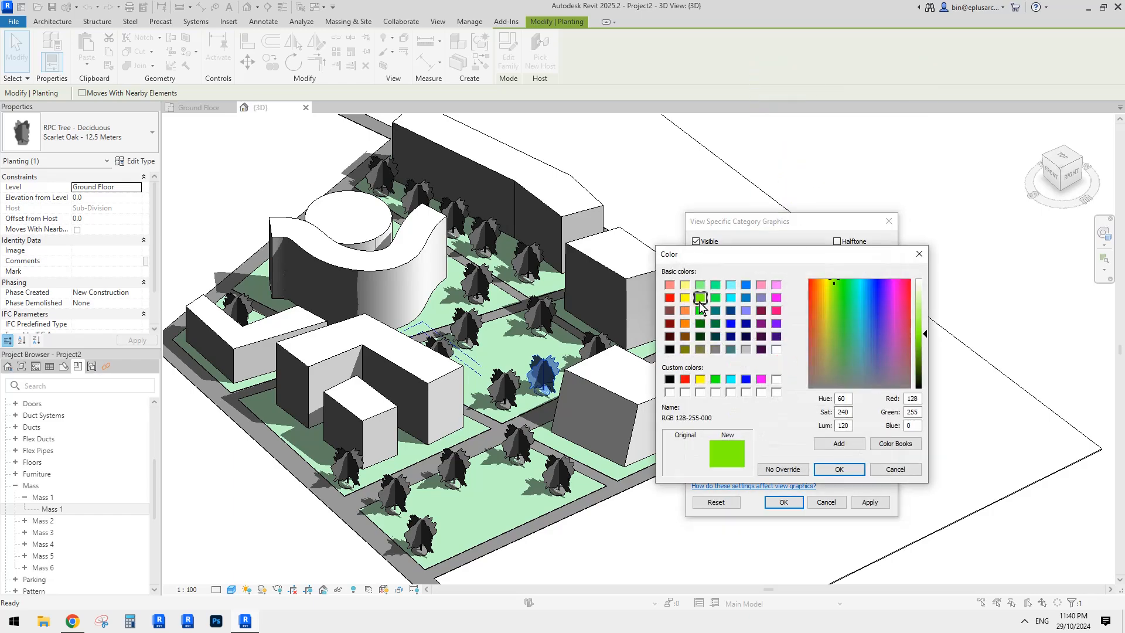
{"action": "left_click", "coordinate": [839, 468]}
{"action": "left_click", "coordinate": [869, 502]}
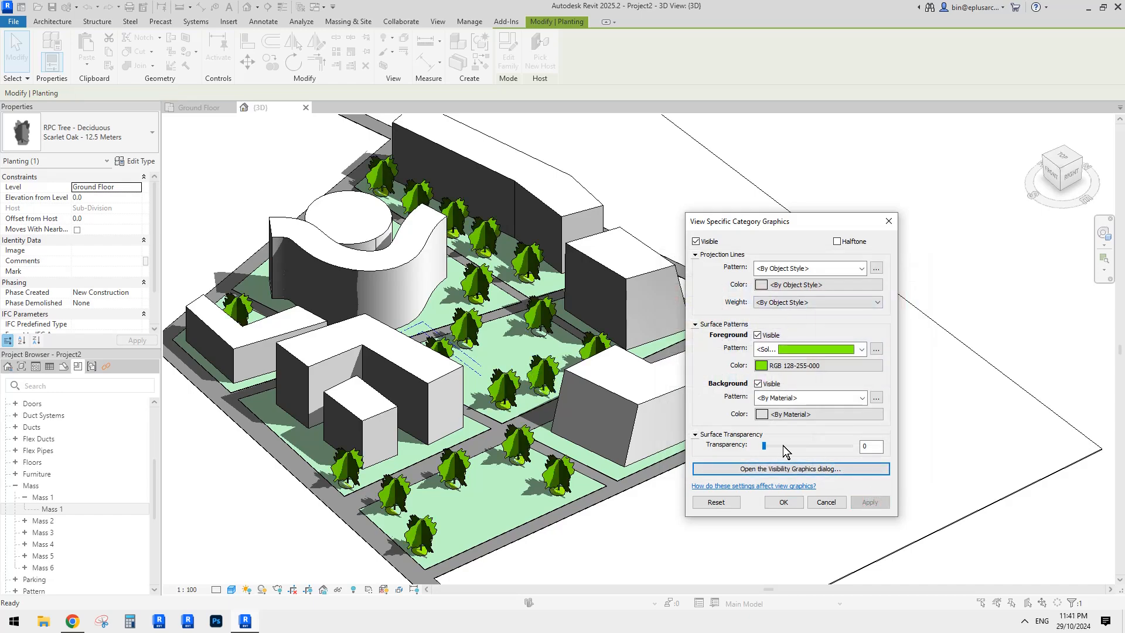
{"action": "left_click_drag", "start_coordinate": [784, 445], "coordinate": [818, 448]}
{"action": "left_click", "coordinate": [869, 502]}
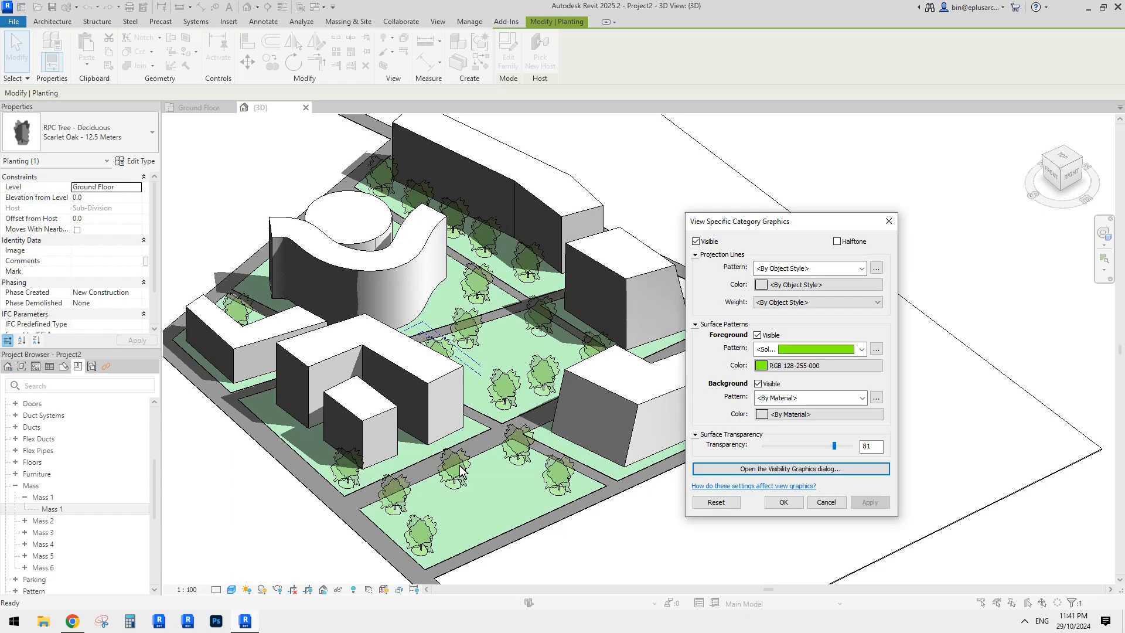
{"action": "left_click_drag", "start_coordinate": [833, 446], "coordinate": [772, 445]}
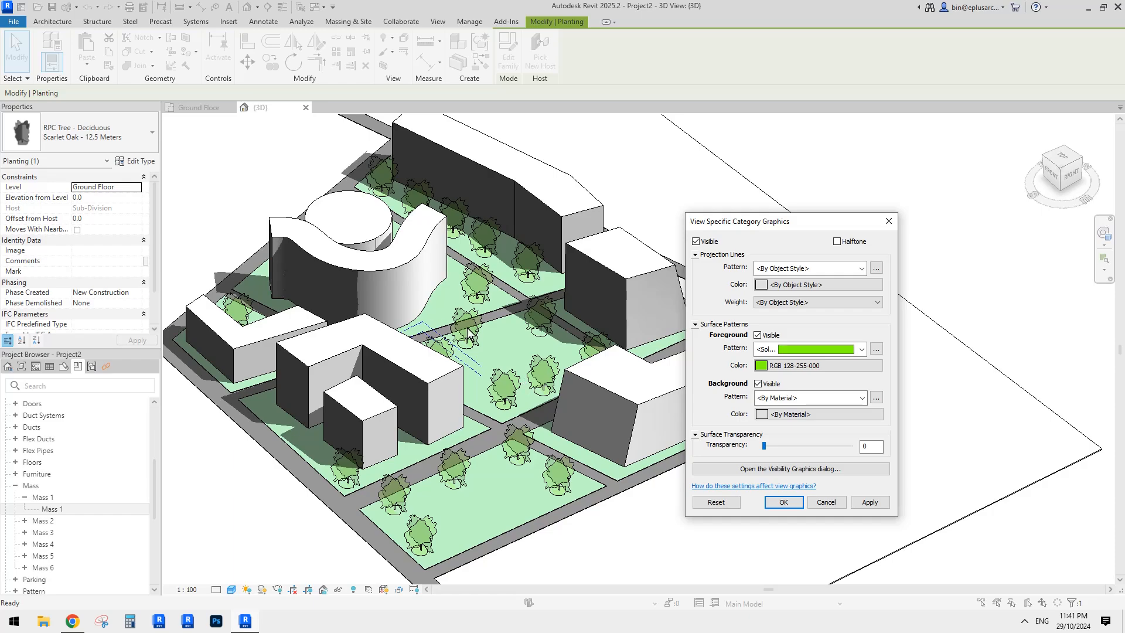
{"action": "left_click", "coordinate": [870, 504]}
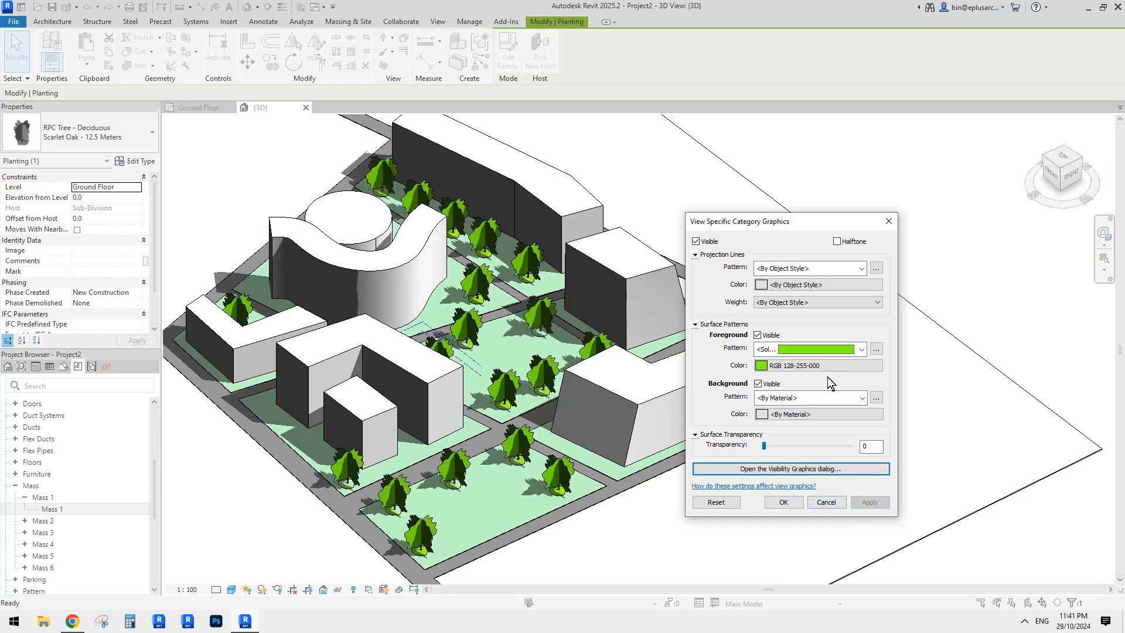
- Change the tree fill to pale grey-green RGB 190-215-189 and apply it
{"action": "left_click", "coordinate": [795, 366]}
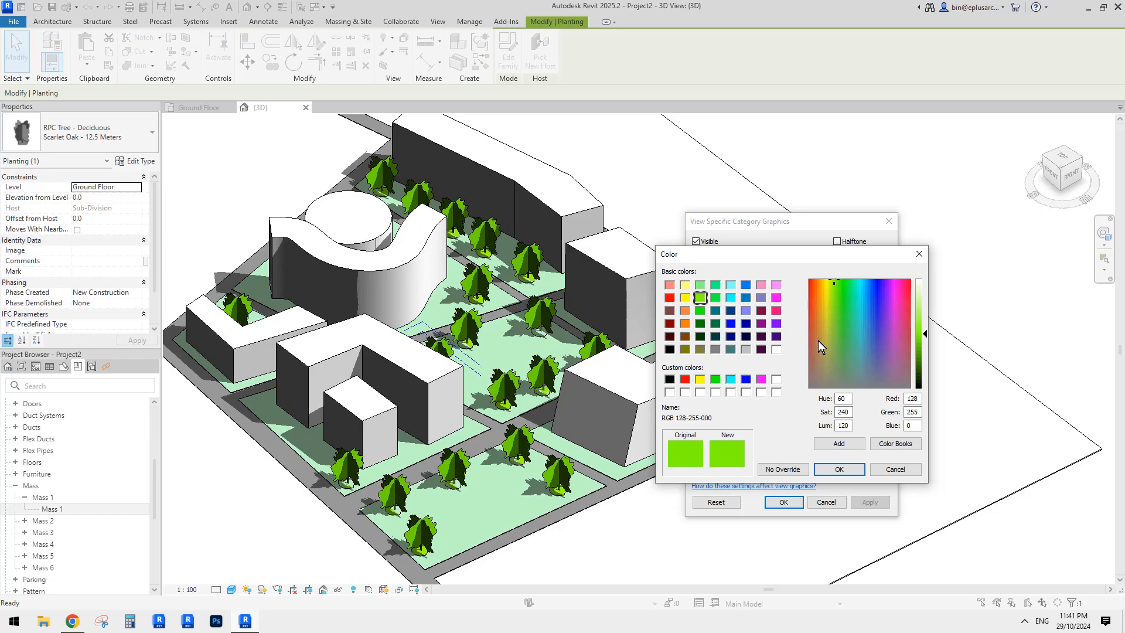
{"action": "left_click", "coordinate": [841, 360]}
{"action": "left_click", "coordinate": [922, 298]}
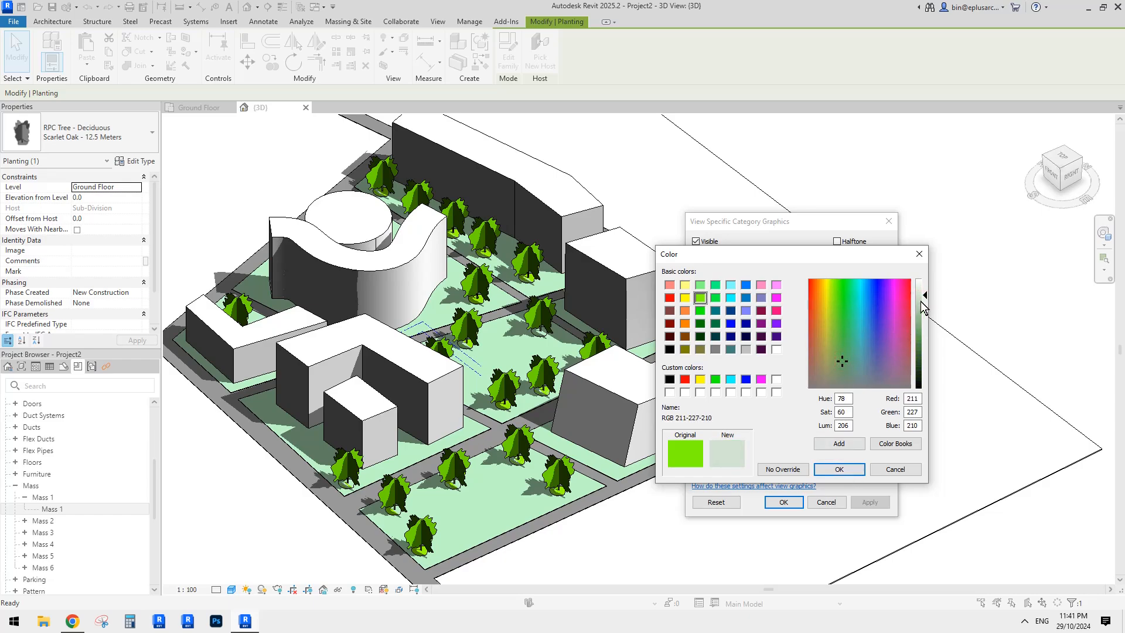
{"action": "left_click", "coordinate": [920, 301]}
{"action": "left_click", "coordinate": [843, 468]}
{"action": "left_click", "coordinate": [872, 501]}
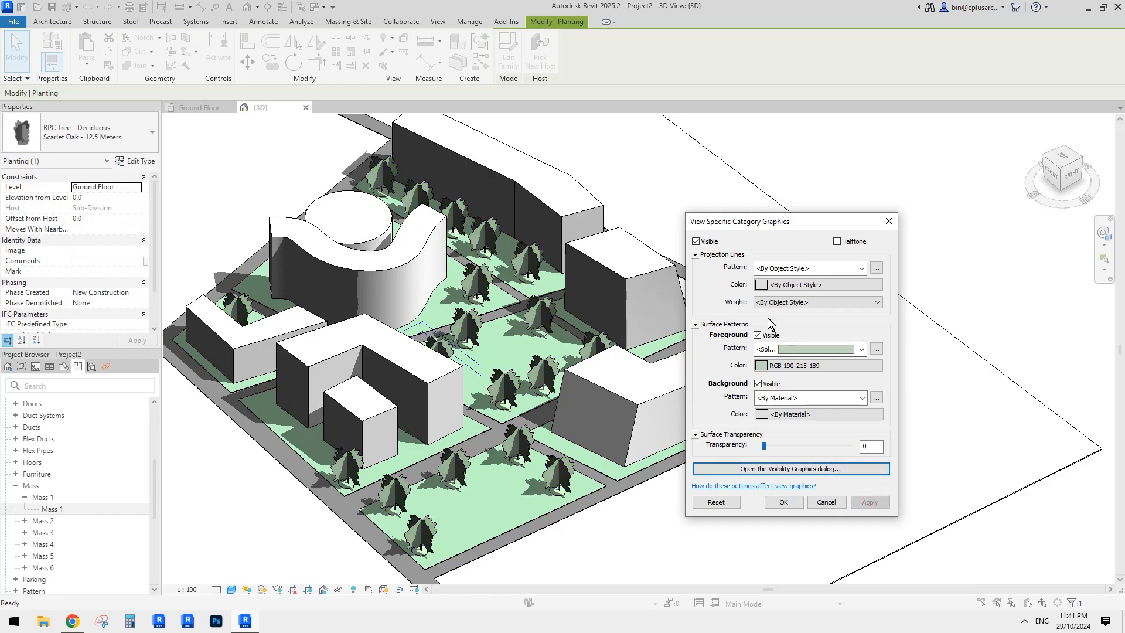
- Lighten the tree fill to RGB 222-237-222 and set its transparency to 60
{"action": "left_click", "coordinate": [815, 365]}
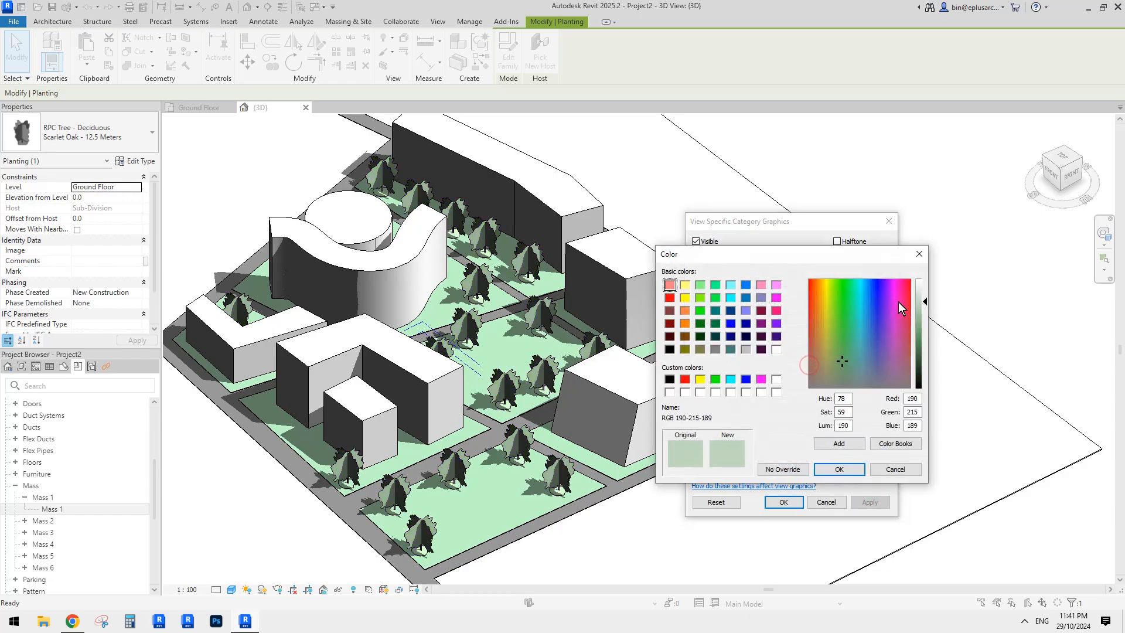
{"action": "left_click", "coordinate": [921, 290]}
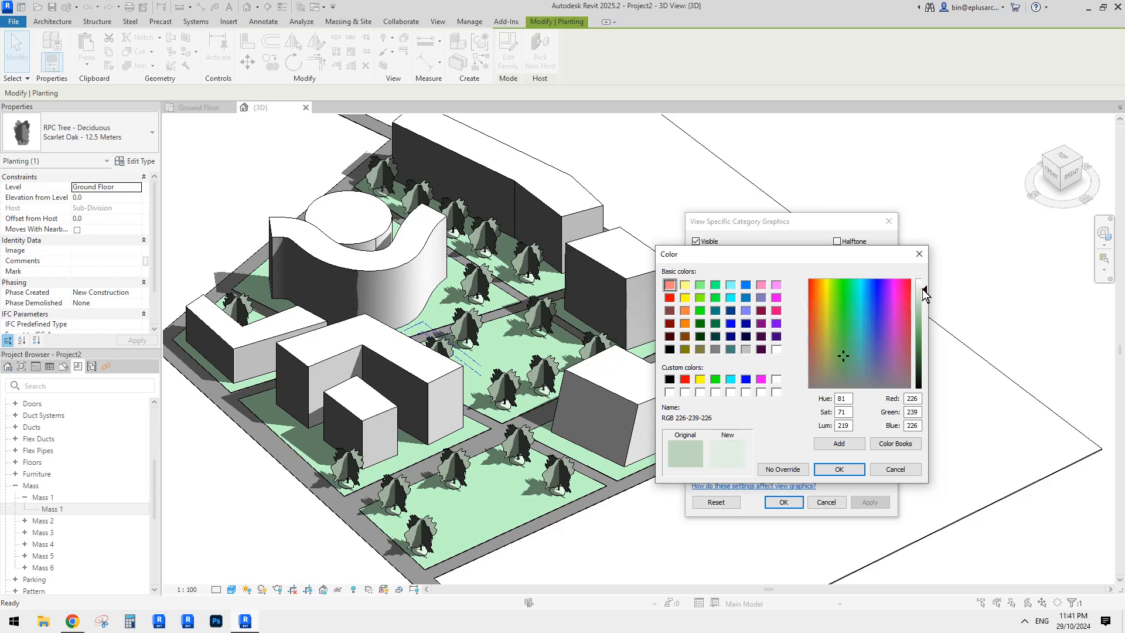
{"action": "left_click", "coordinate": [854, 469]}
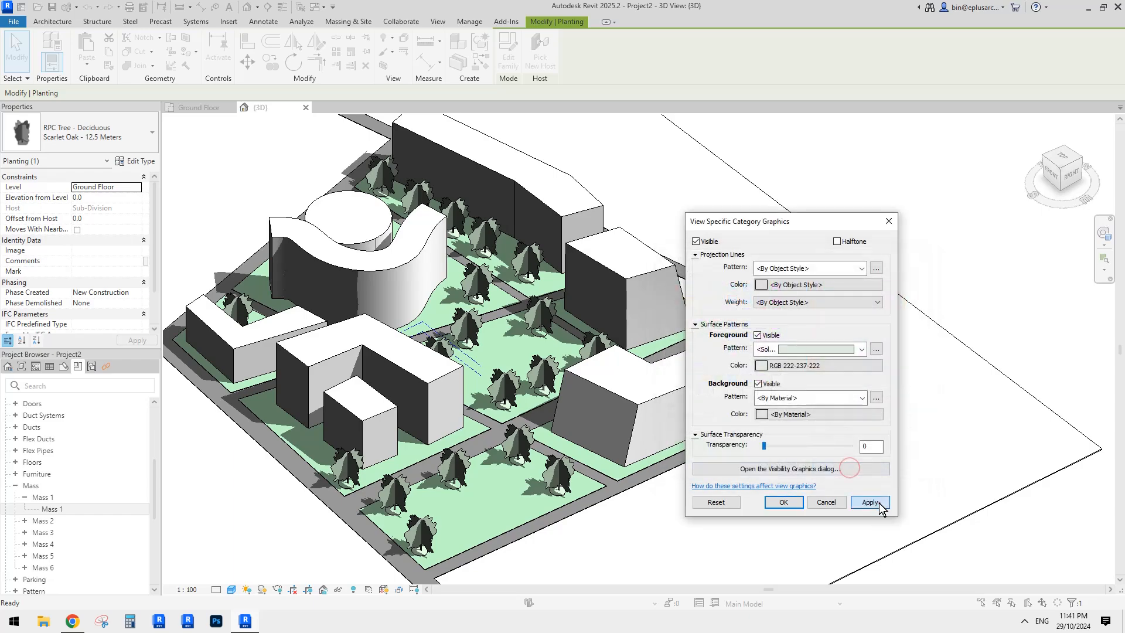
{"action": "left_click", "coordinate": [870, 502]}
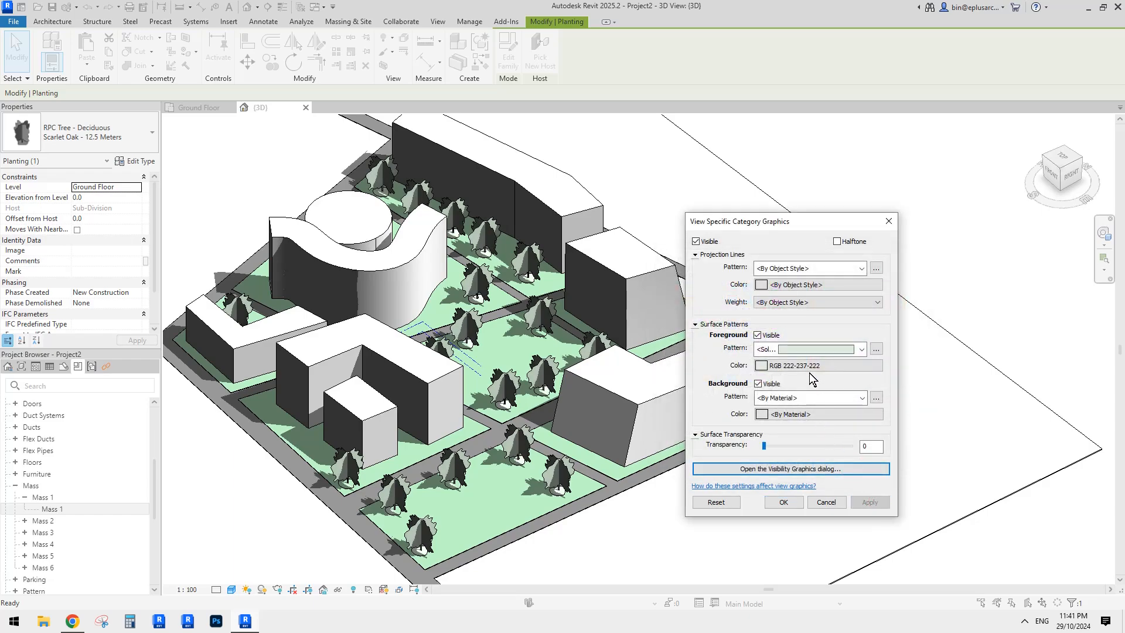
{"action": "left_click_drag", "start_coordinate": [789, 444], "coordinate": [816, 446]}
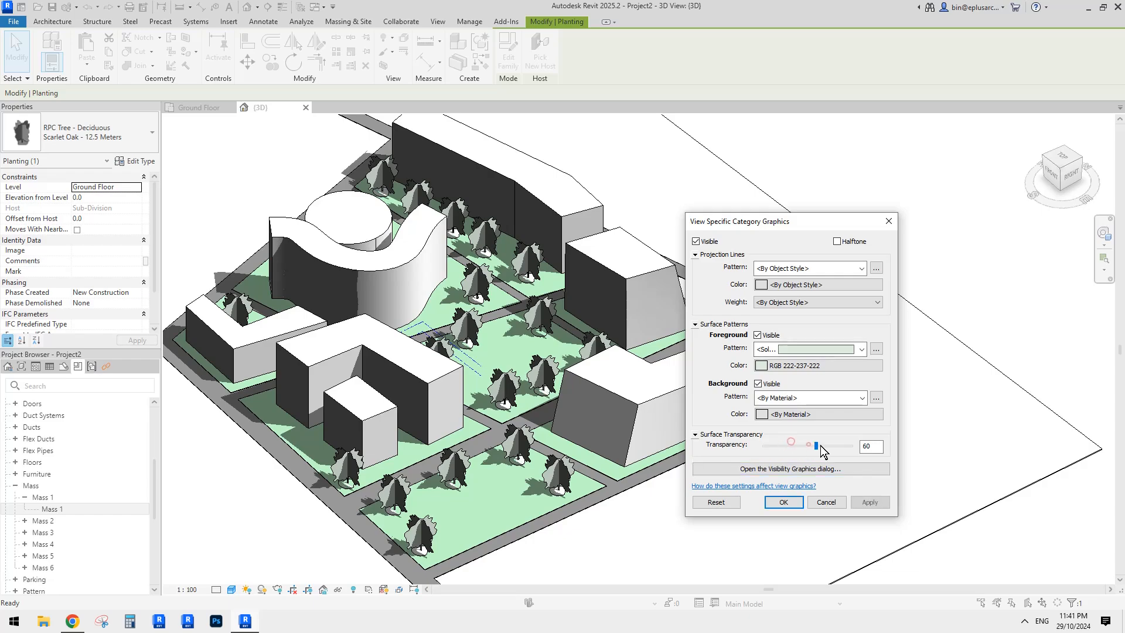
{"action": "left_click", "coordinate": [870, 502]}
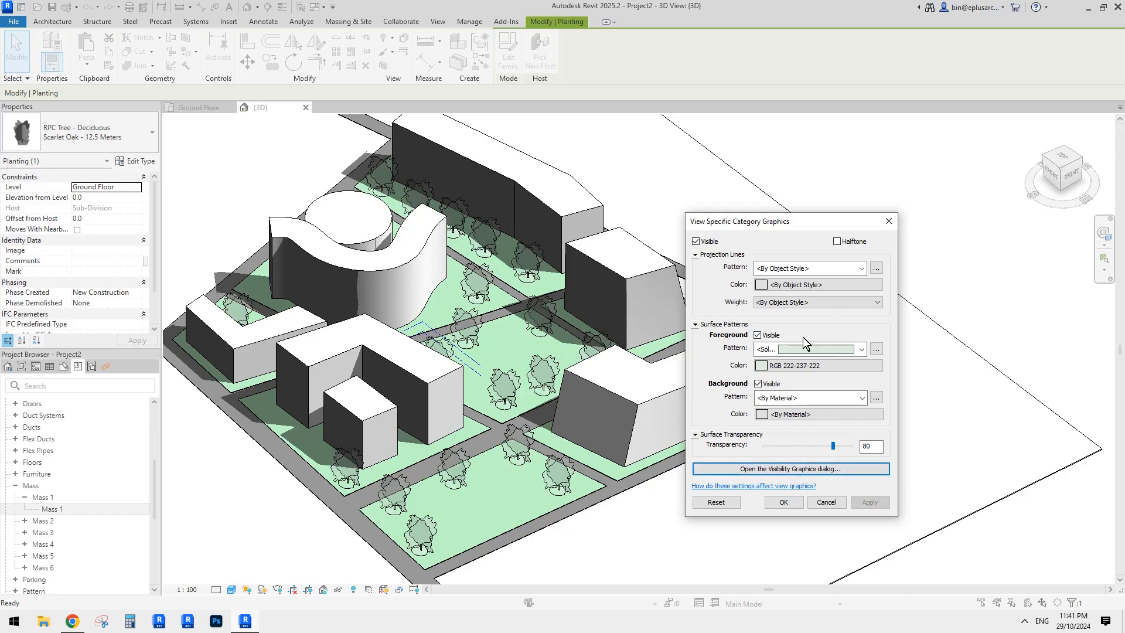
{"action": "left_click_drag", "start_coordinate": [832, 446], "coordinate": [815, 447]}
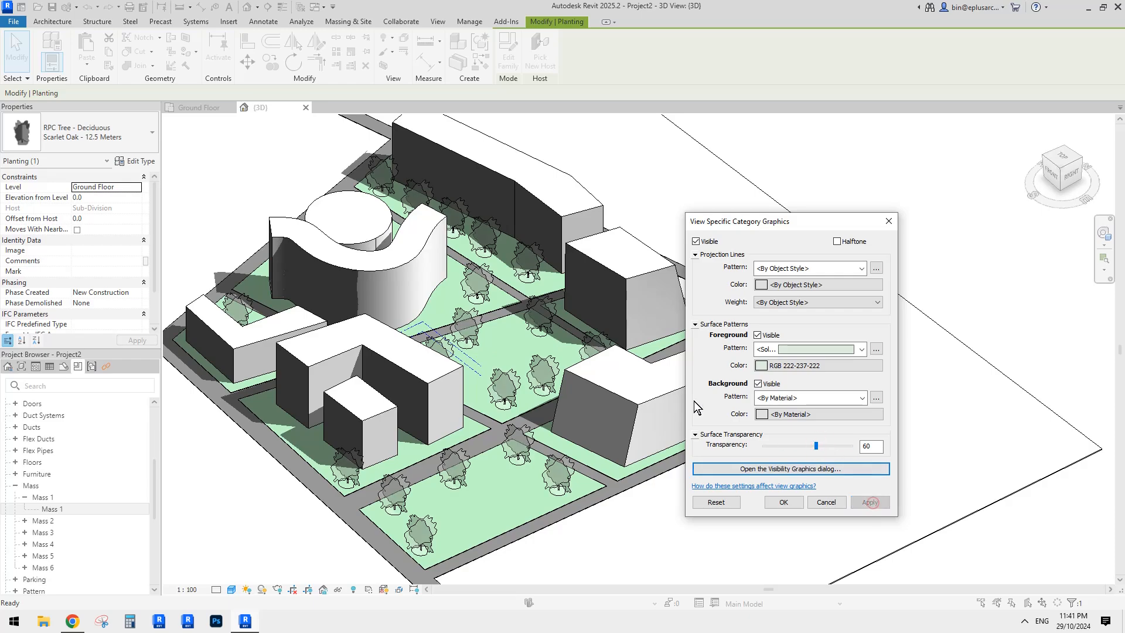
{"action": "left_click", "coordinate": [871, 502]}
- Change the tree fill colour to a darker green, RGB 153-200-153
{"action": "left_click", "coordinate": [794, 352]}
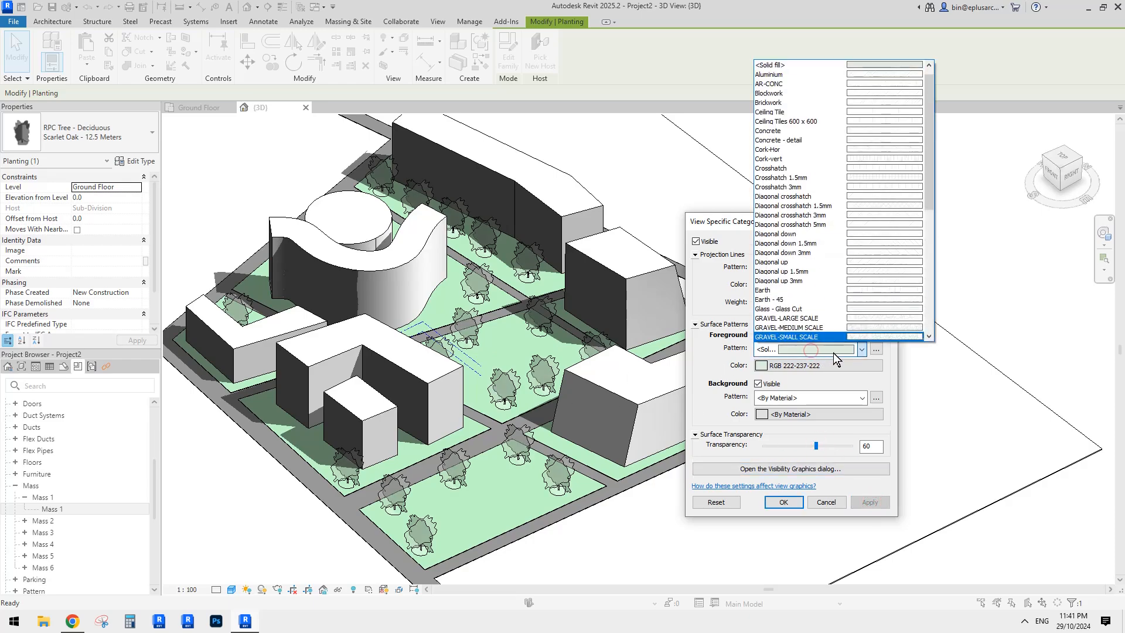
{"action": "left_click", "coordinate": [833, 352]}
{"action": "left_click", "coordinate": [816, 364]}
{"action": "left_click", "coordinate": [922, 314]}
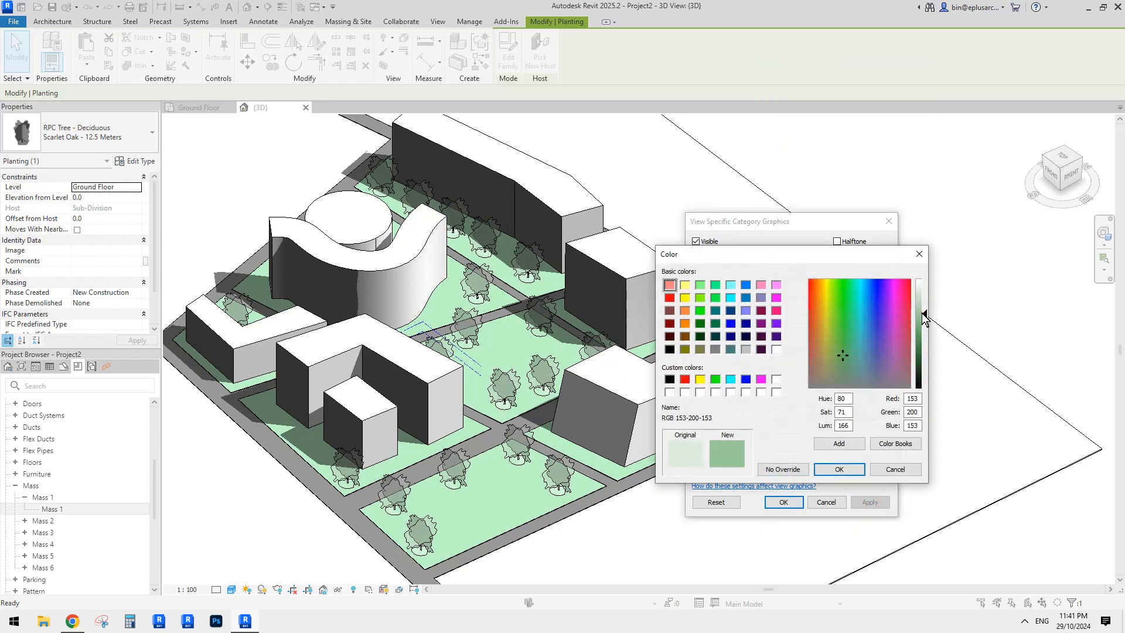
{"action": "left_click", "coordinate": [839, 471]}
{"action": "left_click", "coordinate": [870, 503]}
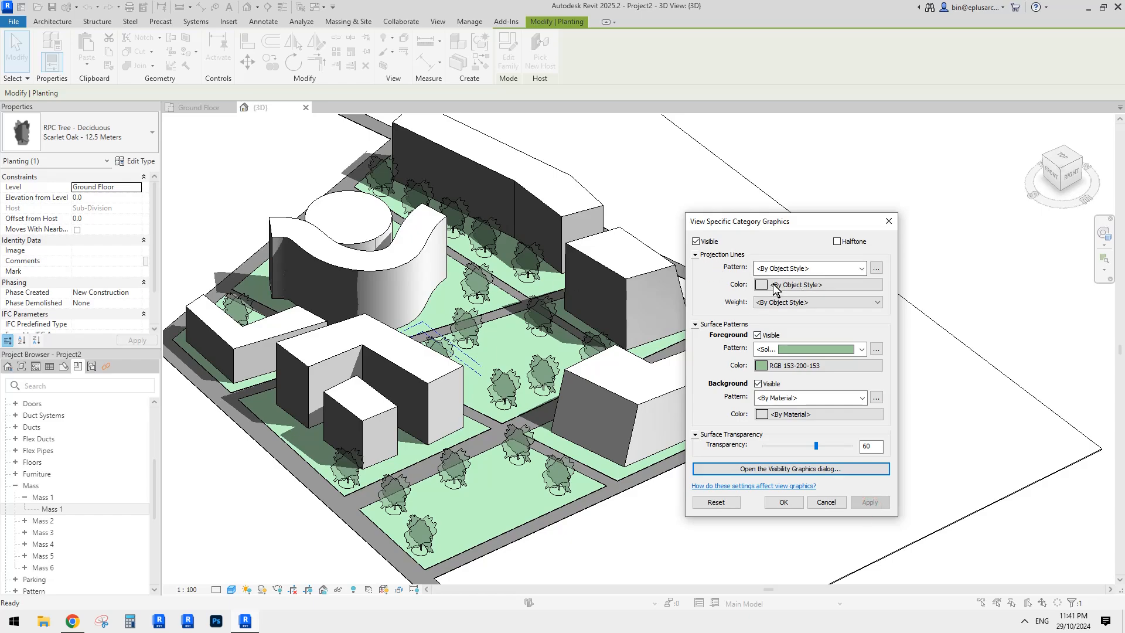
- Give the tree outlines pale green RGB 193-234-191 and close the graphics overrides
{"action": "left_click", "coordinate": [807, 287]}
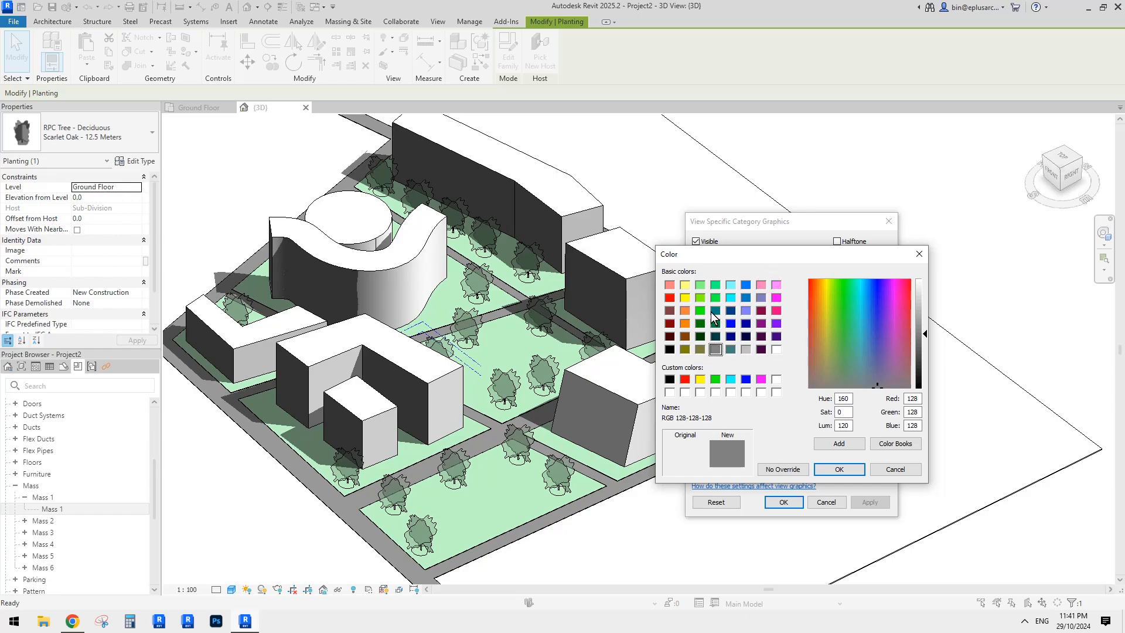
{"action": "left_click", "coordinate": [700, 285]}
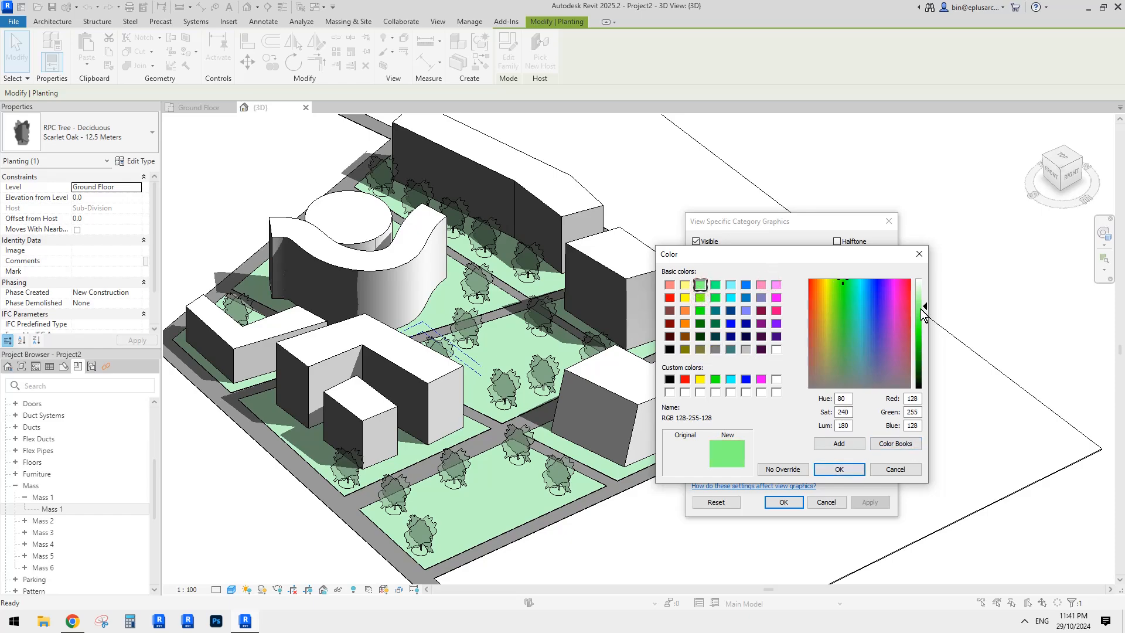
{"action": "left_click_drag", "start_coordinate": [920, 308], "coordinate": [920, 297]}
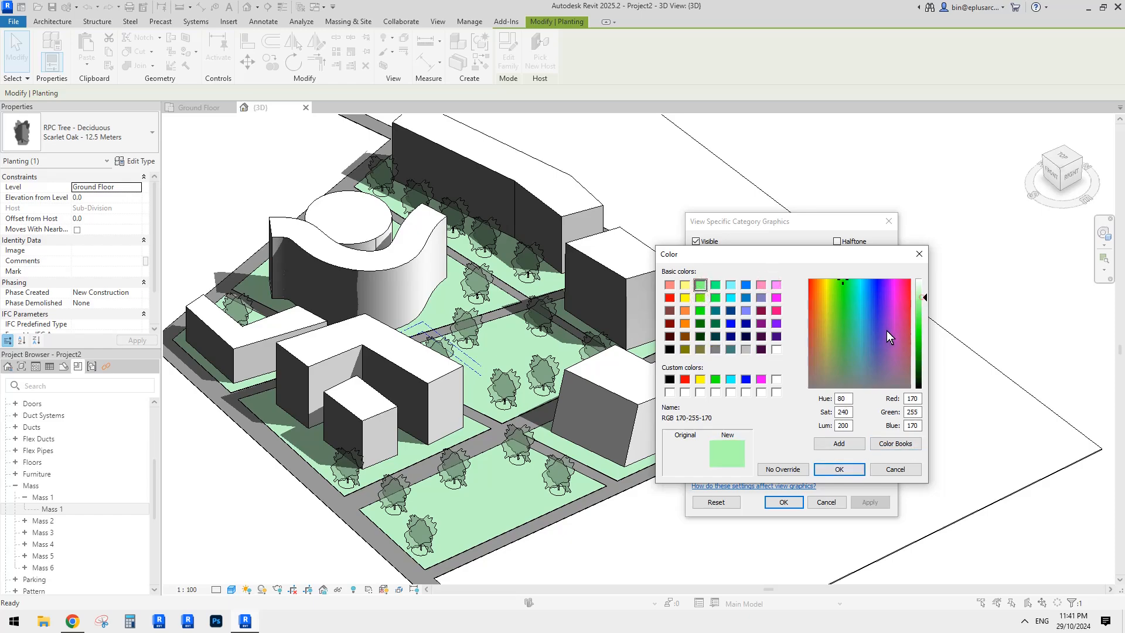
{"action": "left_click", "coordinate": [839, 469]}
{"action": "left_click", "coordinate": [870, 503]}
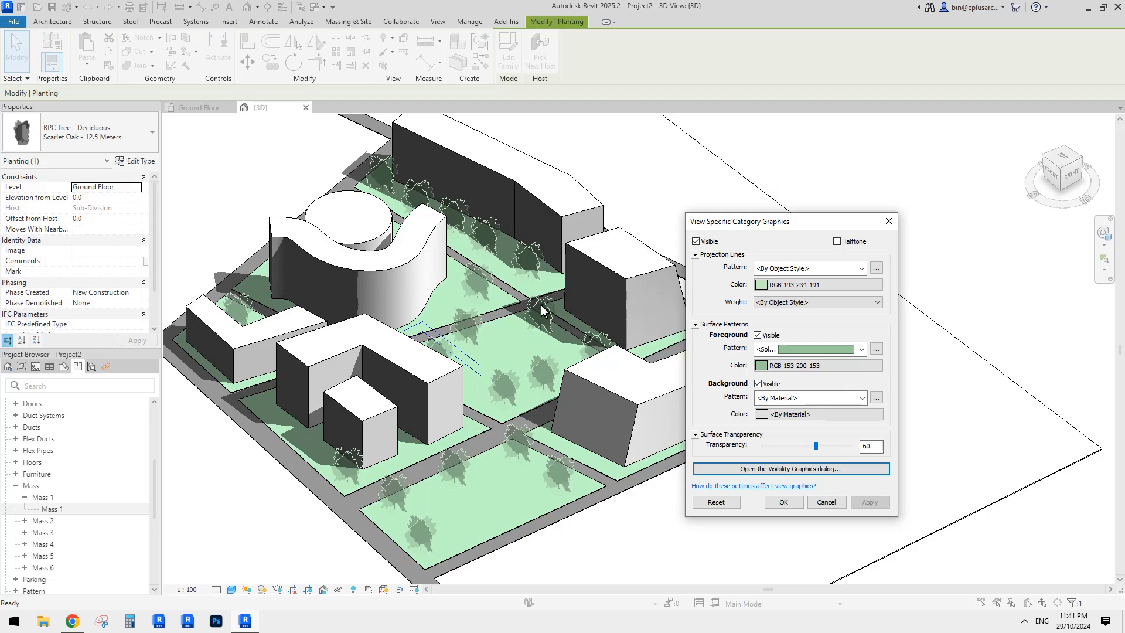
{"action": "left_click", "coordinate": [783, 502]}
{"action": "middle_click_drag", "start_coordinate": [770, 490], "coordinate": [567, 355], "text": "shift"}
{"action": "key", "text": "Escape"}
{"action": "left_click", "coordinate": [566, 351]}
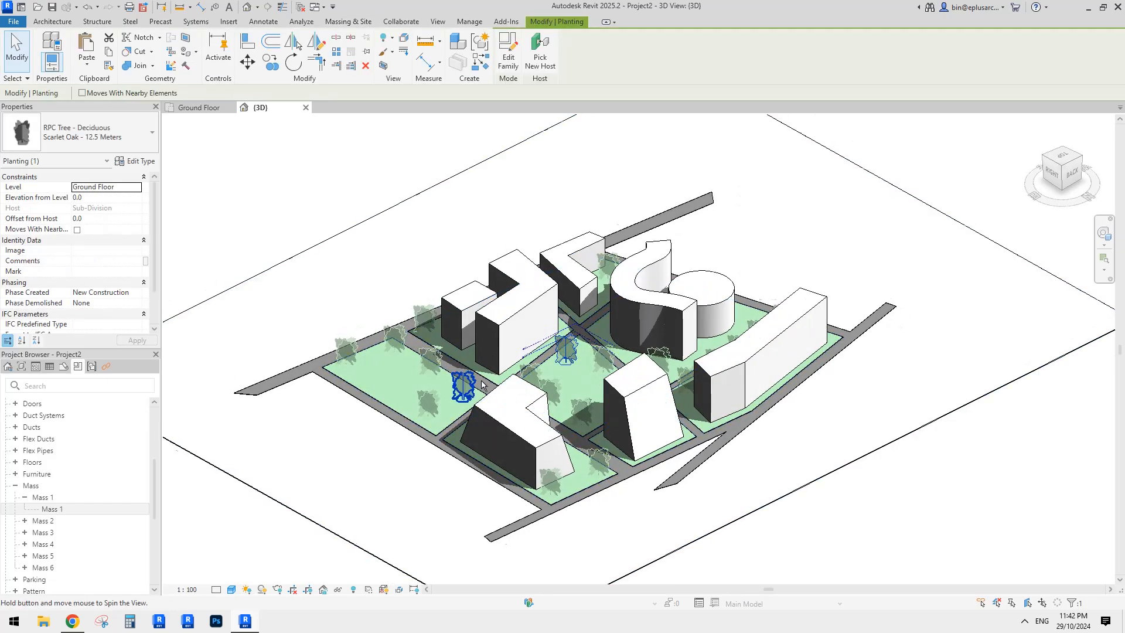
{"action": "middle_click_drag", "start_coordinate": [460, 381], "coordinate": [664, 378], "text": "shift"}
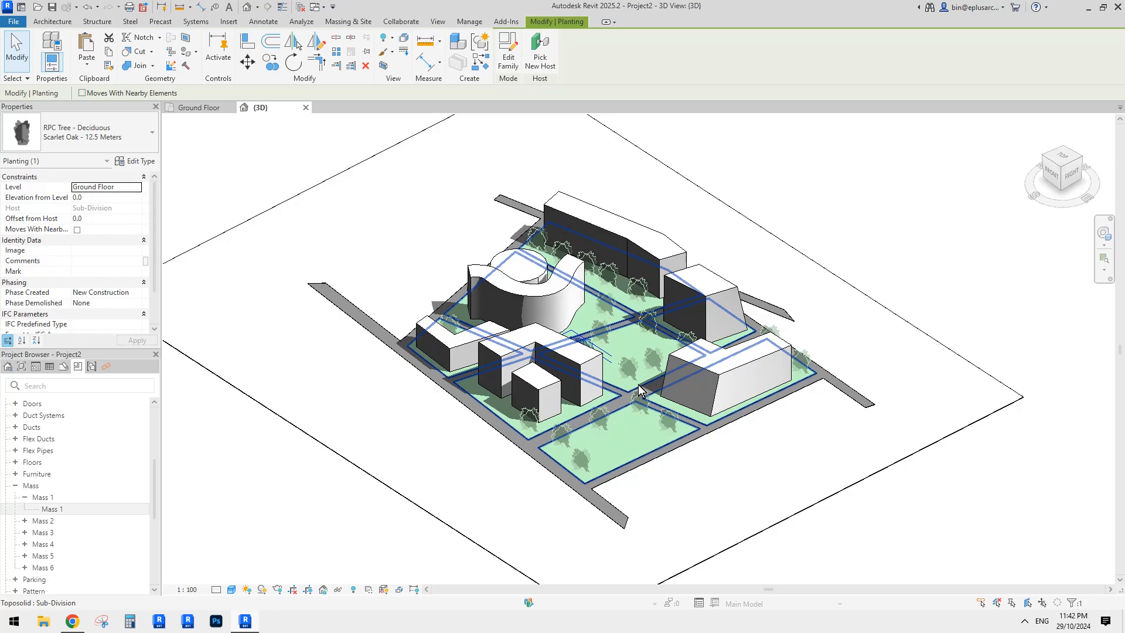
{"action": "scroll", "coordinate": [651, 380], "scroll_direction": "up", "scroll_amount": 3}
{"action": "scroll", "coordinate": [626, 375], "scroll_direction": "down", "scroll_amount": 1}
{"action": "middle_click_drag", "start_coordinate": [625, 375], "coordinate": [328, 481], "text": "shift"}
{"action": "left_click", "coordinate": [72, 621]}
{"action": "left_click", "coordinate": [79, 627]}
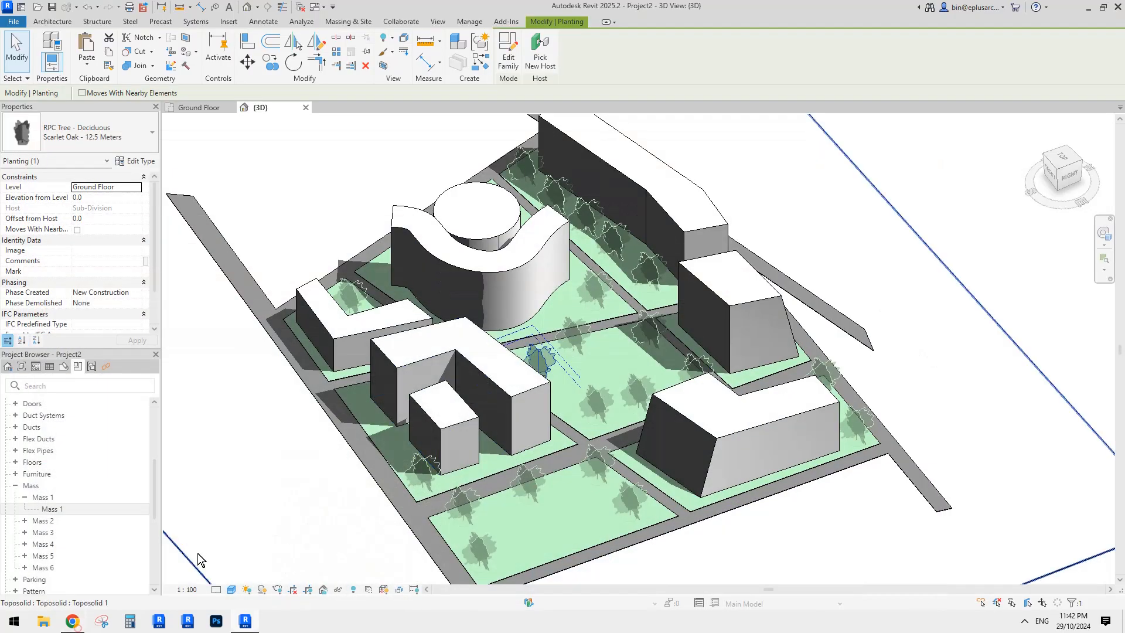
{"action": "scroll", "coordinate": [592, 293], "scroll_direction": "down", "scroll_amount": 3}
{"action": "left_click_drag", "start_coordinate": [586, 357], "coordinate": [583, 324], "text": "shift"}
{"action": "middle_click_drag", "start_coordinate": [583, 324], "coordinate": [593, 301], "text": "shift"}
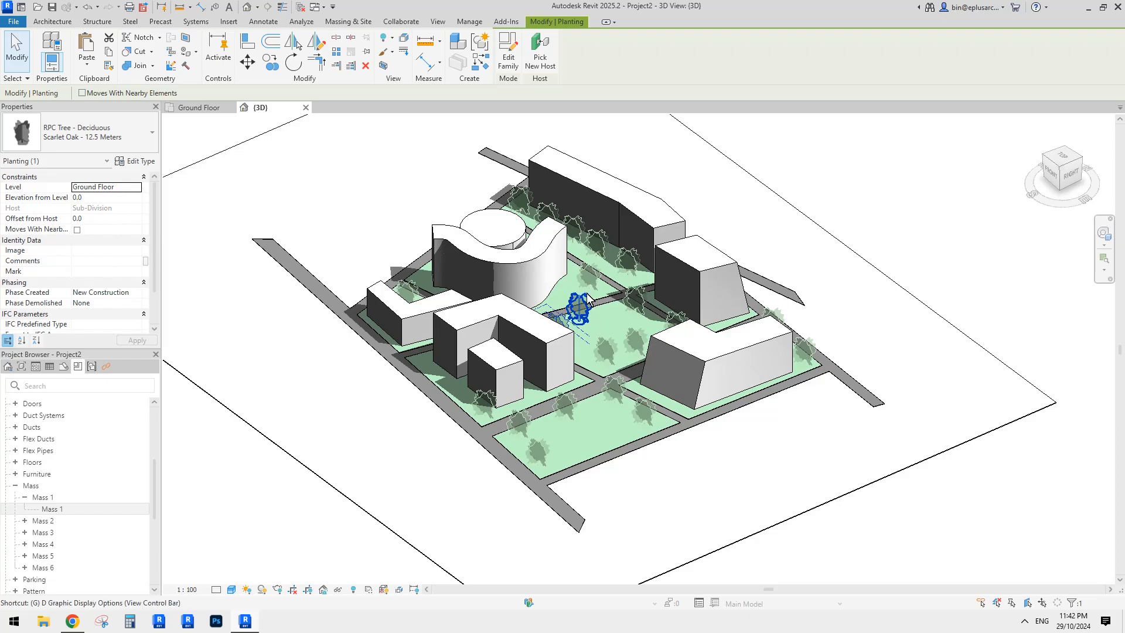
- Open Graphic Display Options with GD and turn on smooth lines and ambient shadows
{"action": "key", "text": "g"}
{"action": "key", "text": "d"}
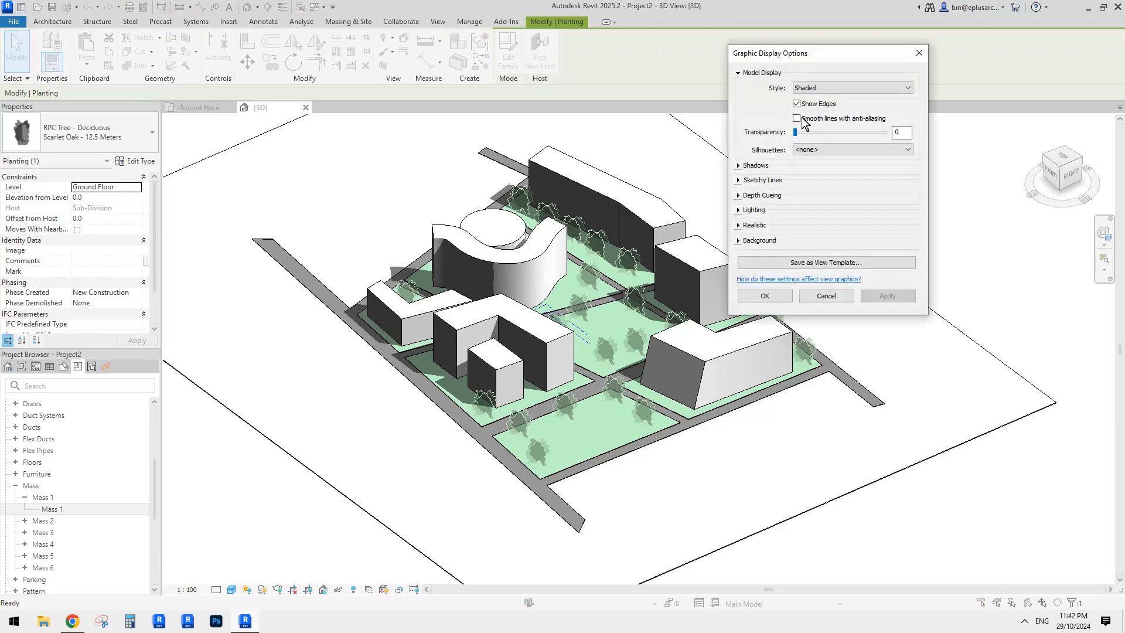
{"action": "left_click_drag", "start_coordinate": [811, 52], "coordinate": [859, 66]}
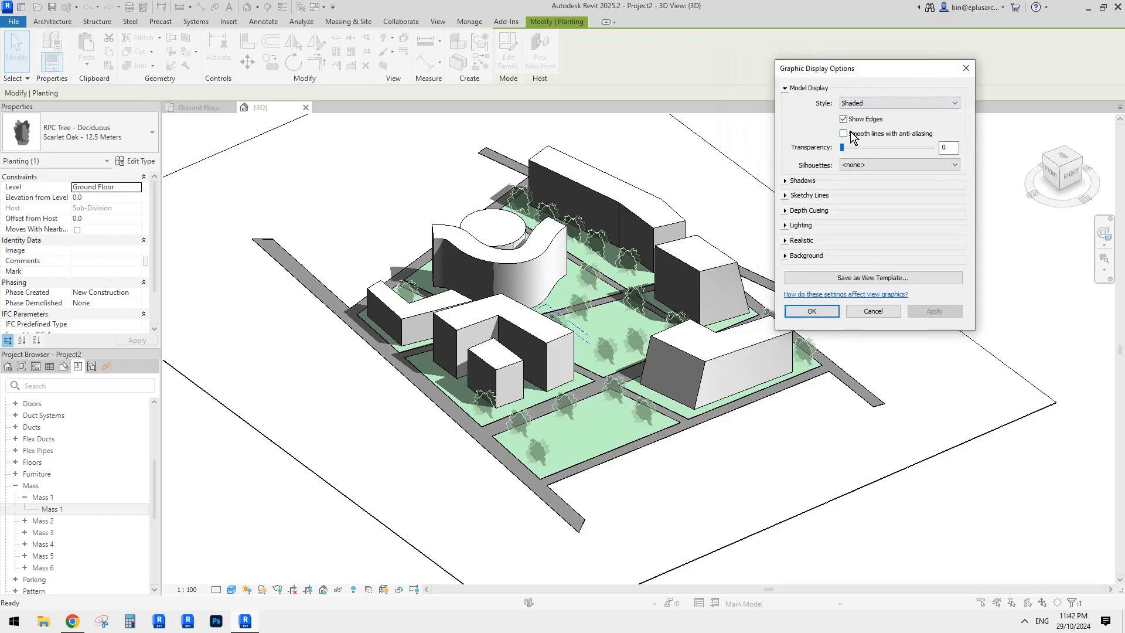
{"action": "left_click", "coordinate": [934, 312]}
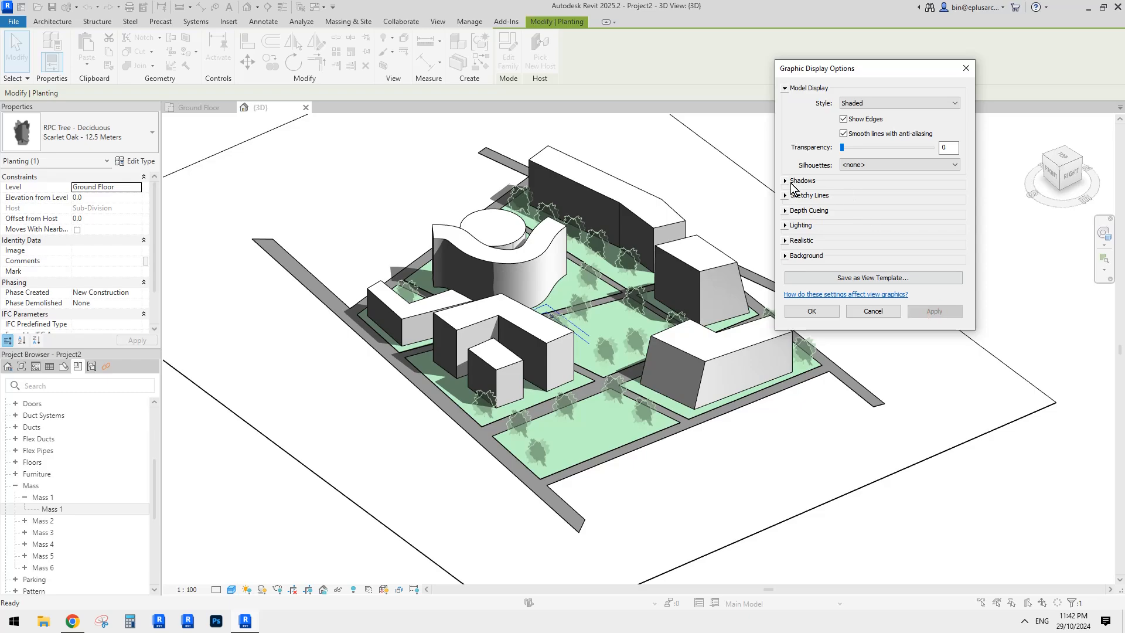
{"action": "left_click", "coordinate": [792, 182]}
{"action": "left_click", "coordinate": [844, 203]}
{"action": "left_click", "coordinate": [934, 332]}
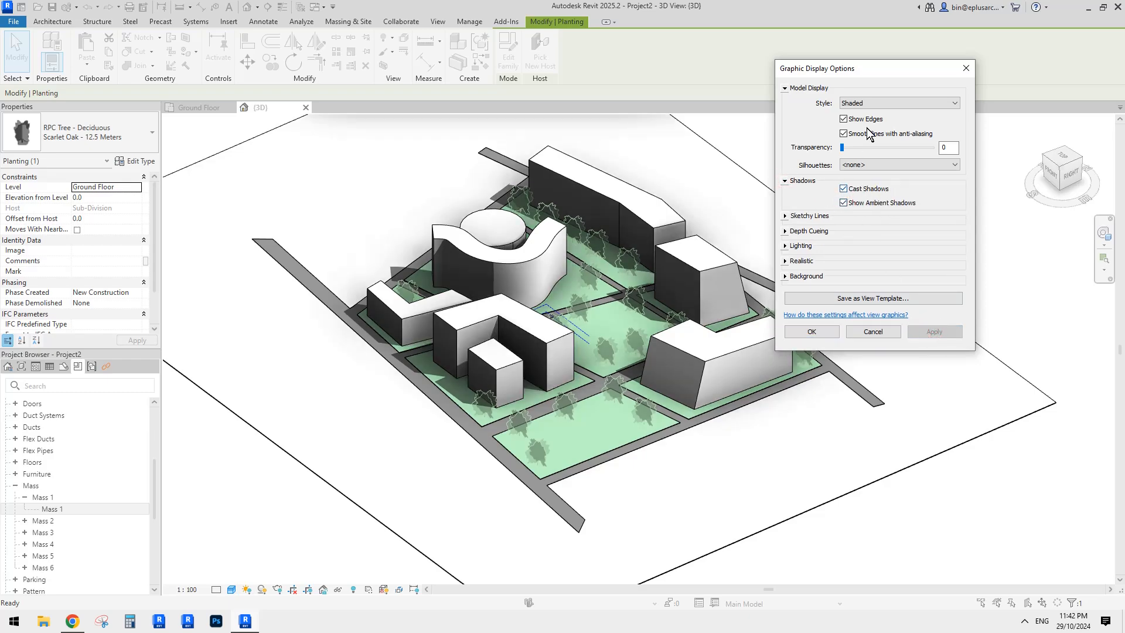
- Hide the mass edges, then restore them in the 3D view
{"action": "left_click", "coordinate": [850, 122]}
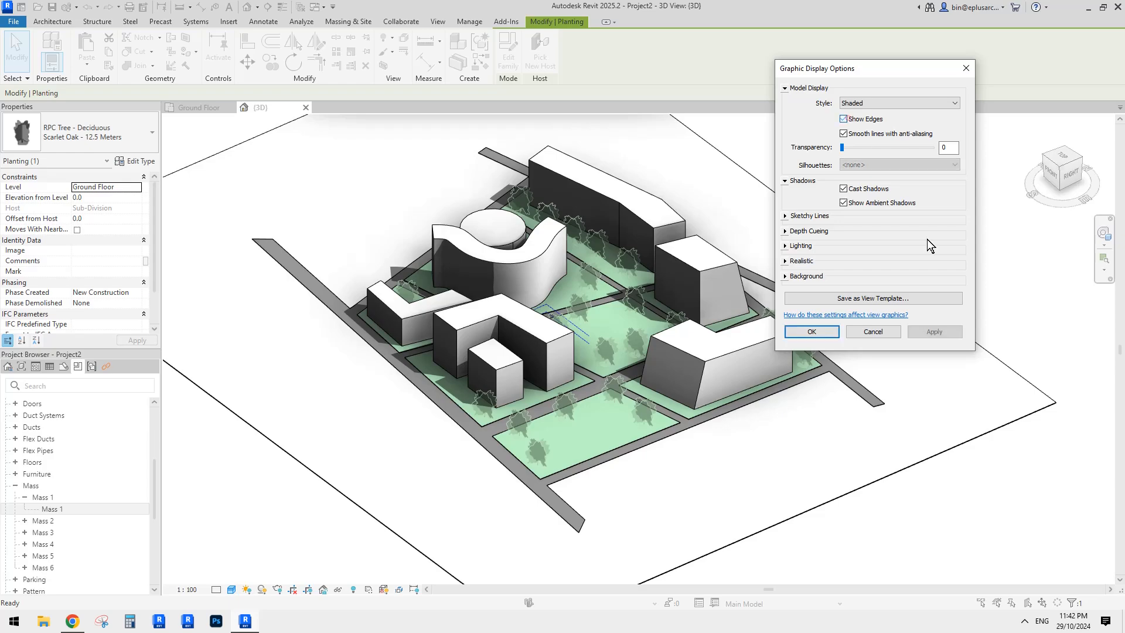
{"action": "left_click", "coordinate": [942, 330]}
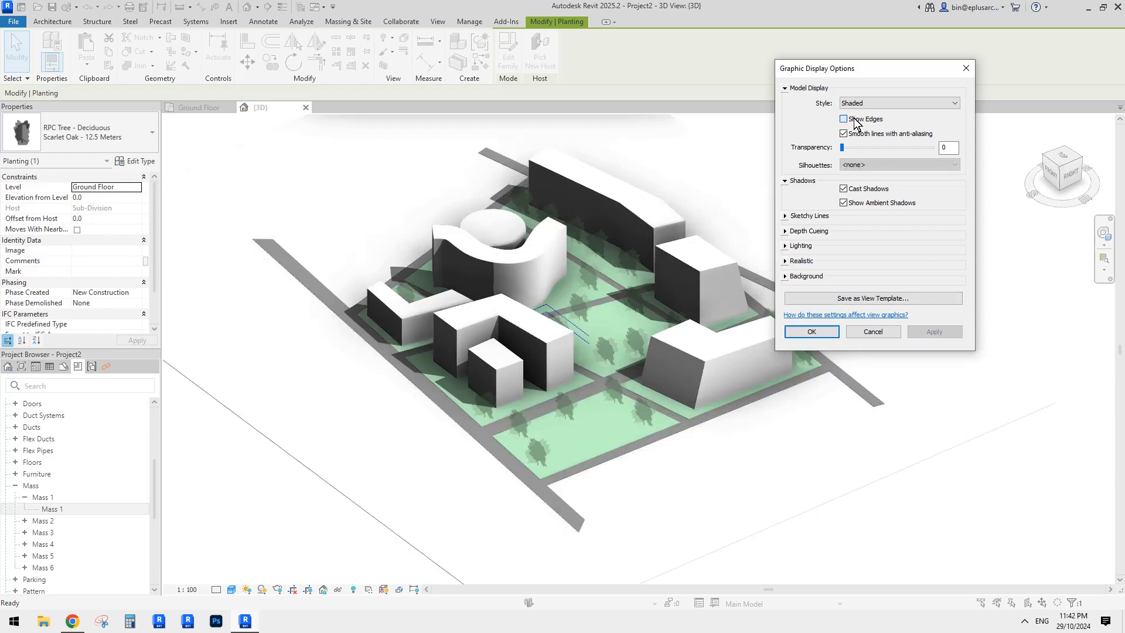
{"action": "left_click", "coordinate": [843, 119]}
{"action": "left_click", "coordinate": [942, 331]}
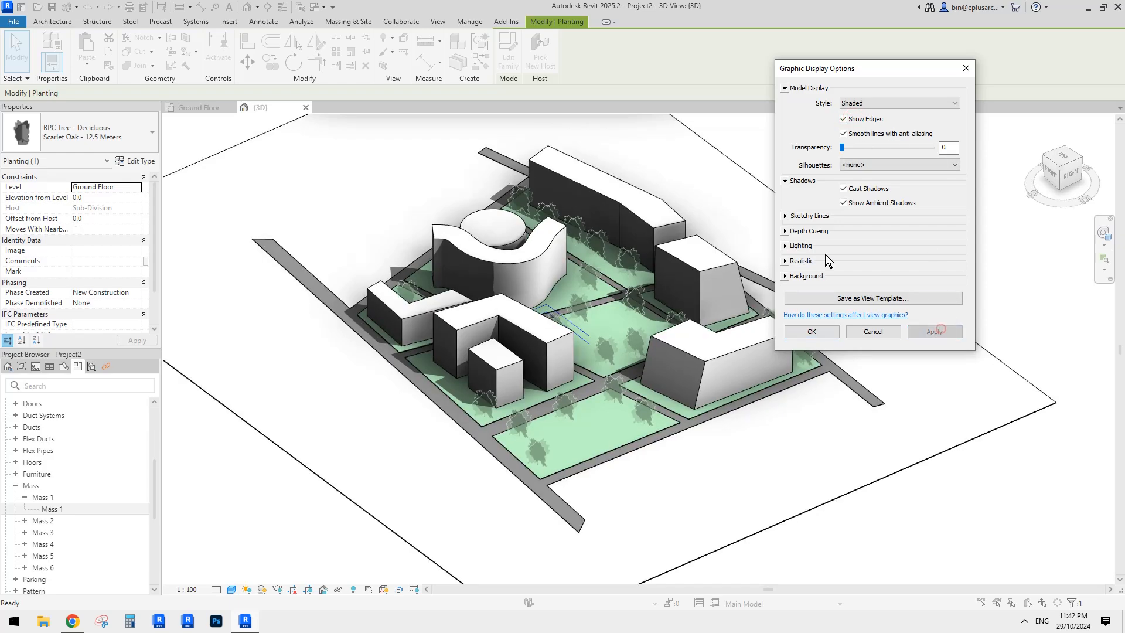
- Set the lighting sun intensity to 30, after trying 50
{"action": "left_click", "coordinate": [784, 246]}
{"action": "left_click", "coordinate": [874, 347]}
{"action": "left_click", "coordinate": [872, 333]}
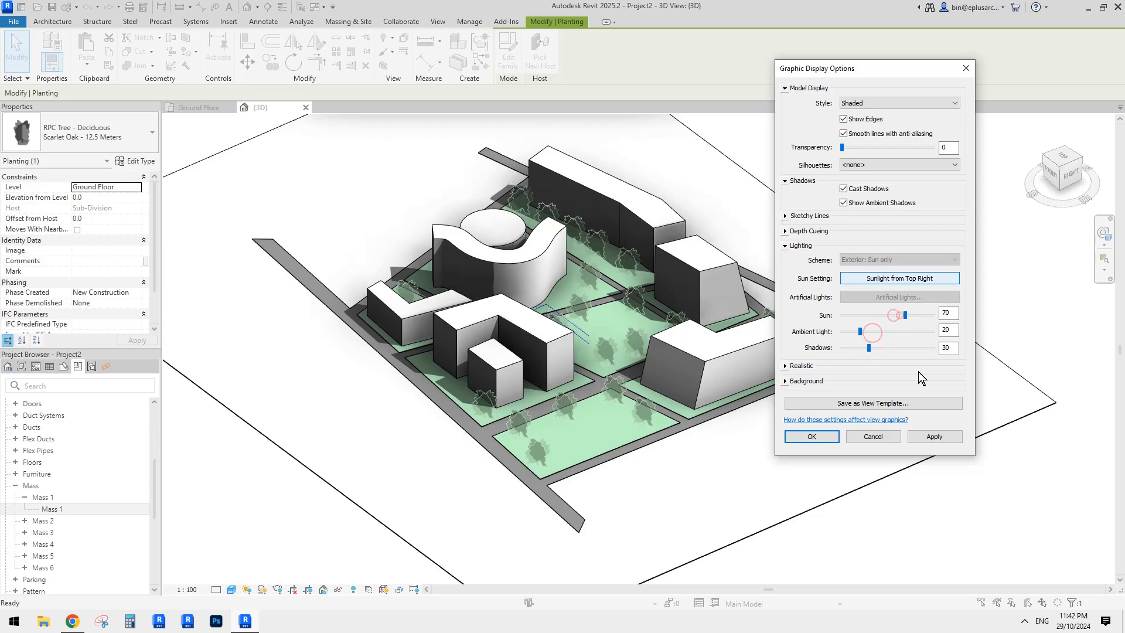
{"action": "left_click", "coordinate": [935, 436]}
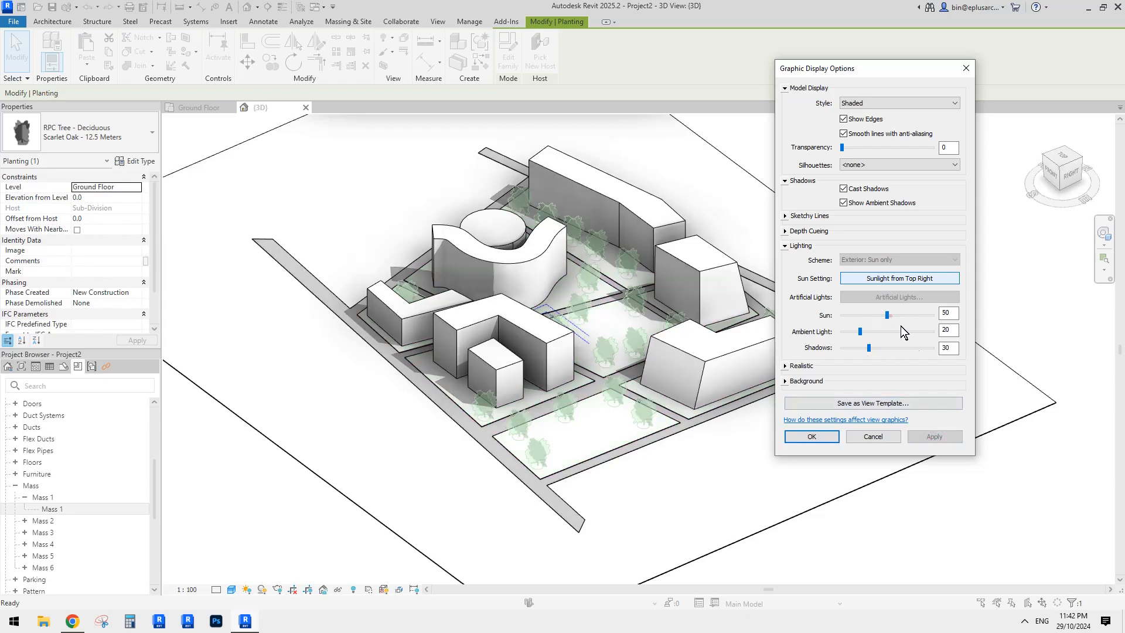
{"action": "left_click", "coordinate": [945, 436]}
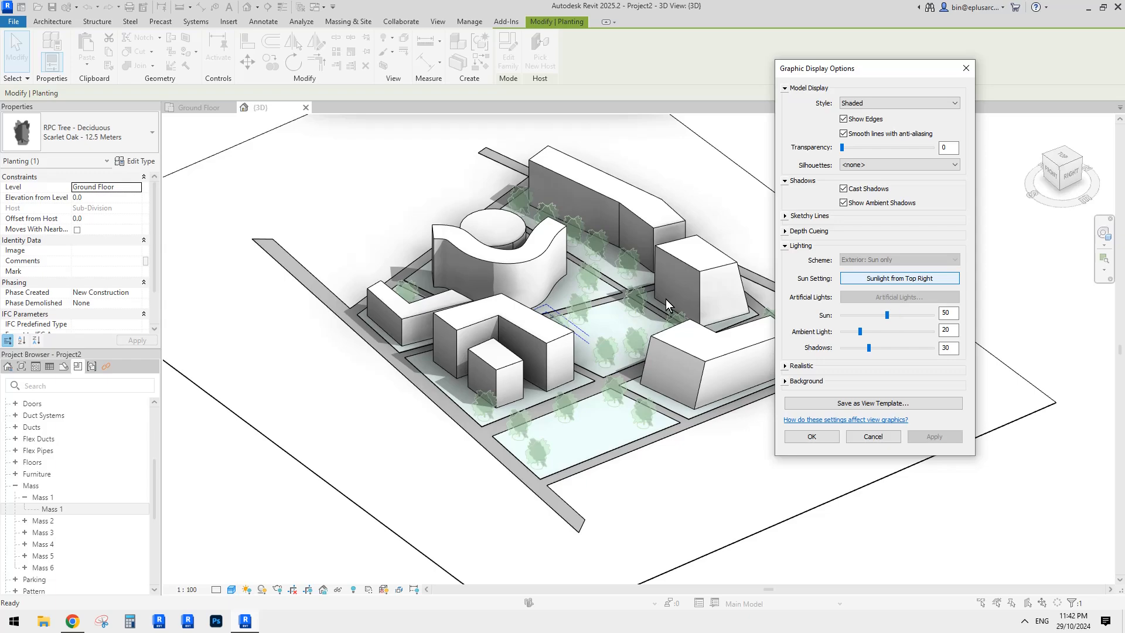
{"action": "left_click", "coordinate": [878, 315]}
{"action": "left_click", "coordinate": [935, 436]}
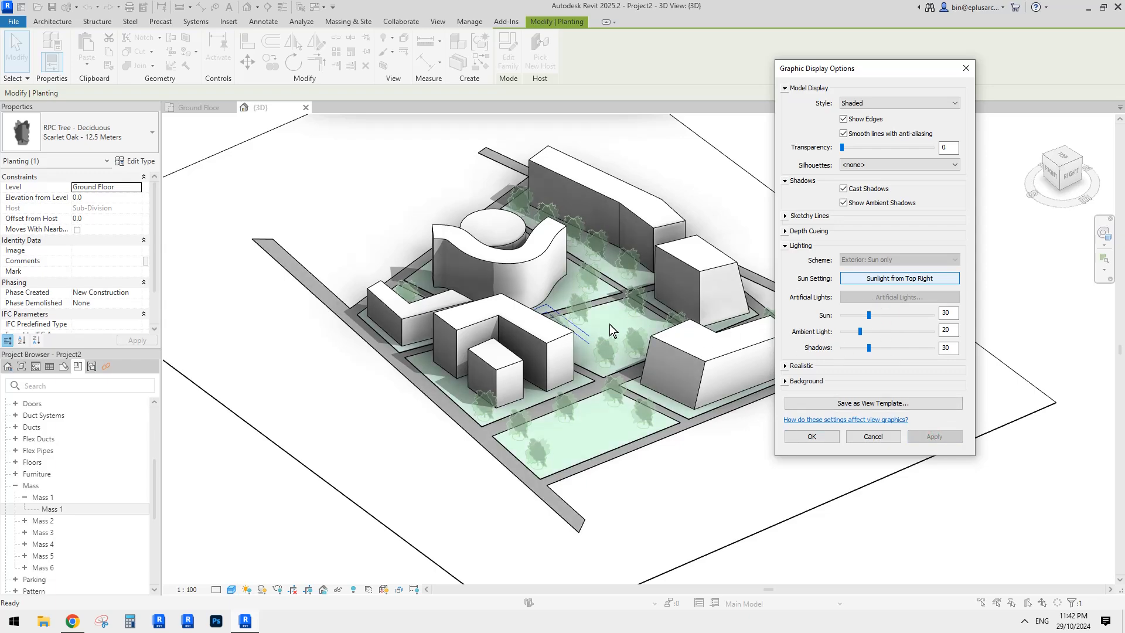
- Try a gradient background, revert to None, and close the display settings
{"action": "left_click", "coordinate": [788, 381]}
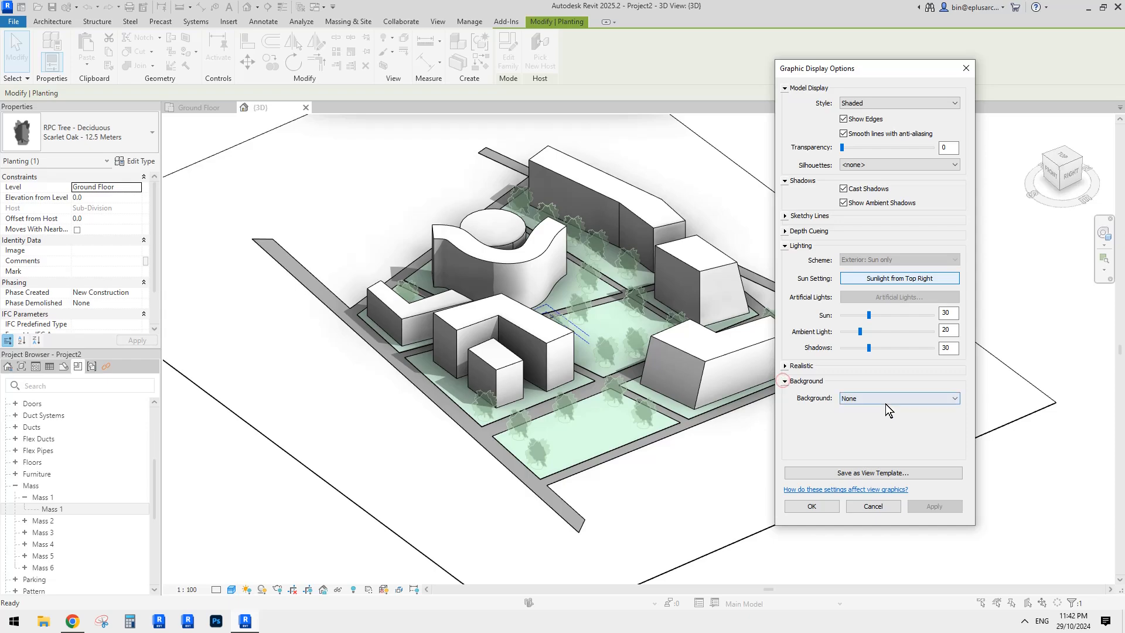
{"action": "left_click", "coordinate": [885, 403]}
{"action": "left_click", "coordinate": [868, 423]}
{"action": "left_click", "coordinate": [935, 505]}
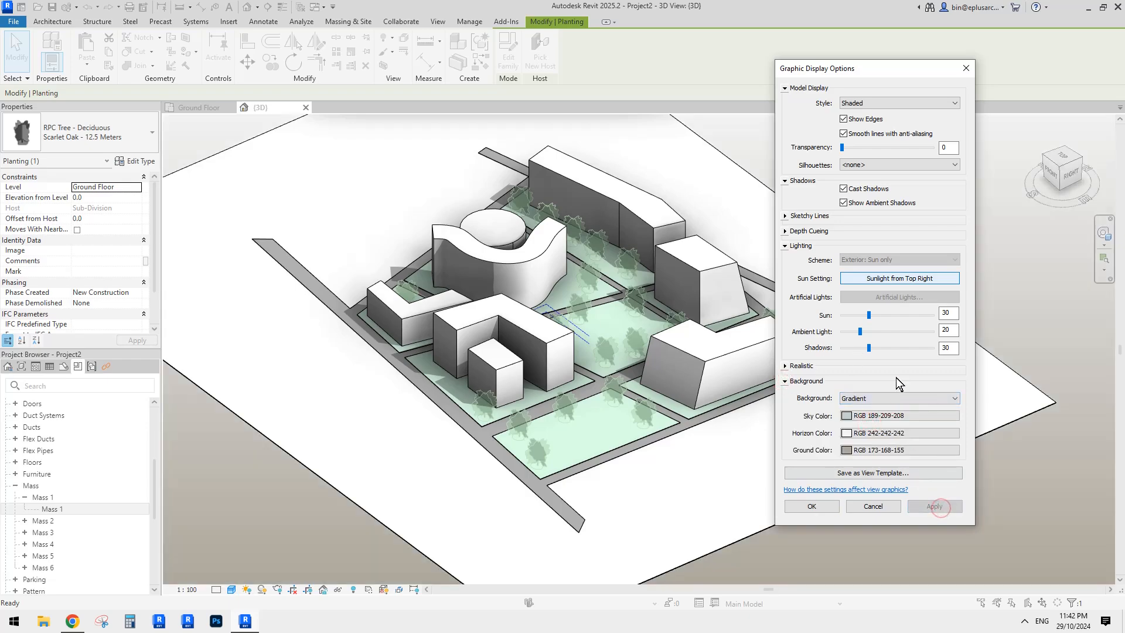
{"action": "left_click", "coordinate": [884, 402]}
{"action": "left_click", "coordinate": [853, 412]}
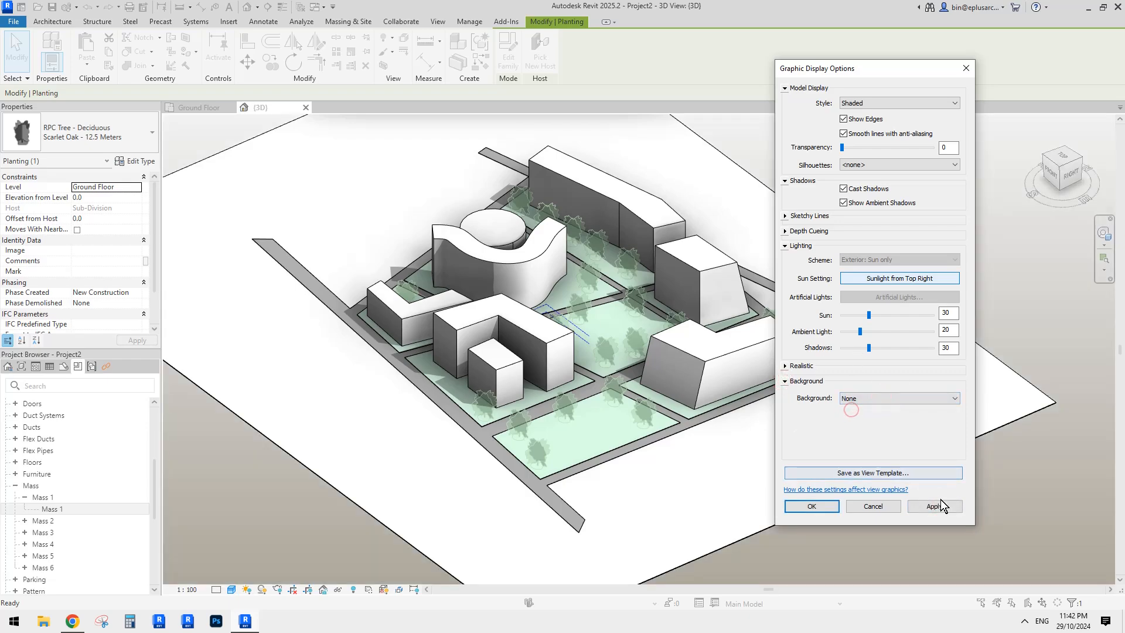
{"action": "left_click", "coordinate": [938, 504]}
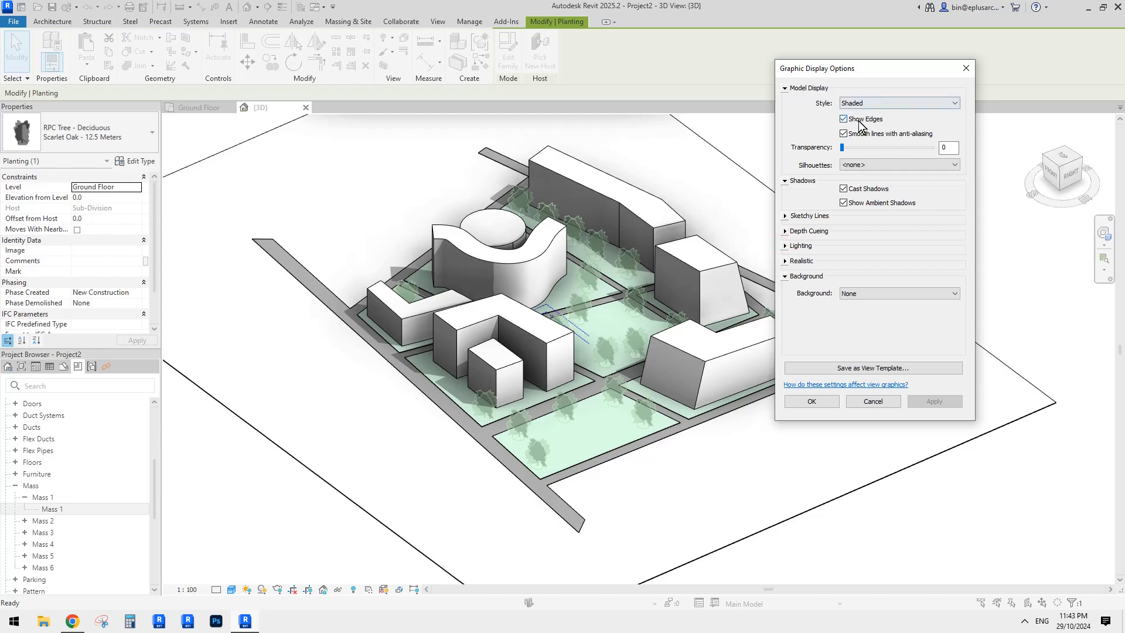
{"action": "left_click", "coordinate": [813, 399]}
{"action": "left_click", "coordinate": [801, 391]}
{"action": "middle_click_drag", "start_coordinate": [791, 378], "coordinate": [757, 346], "text": "shift"}
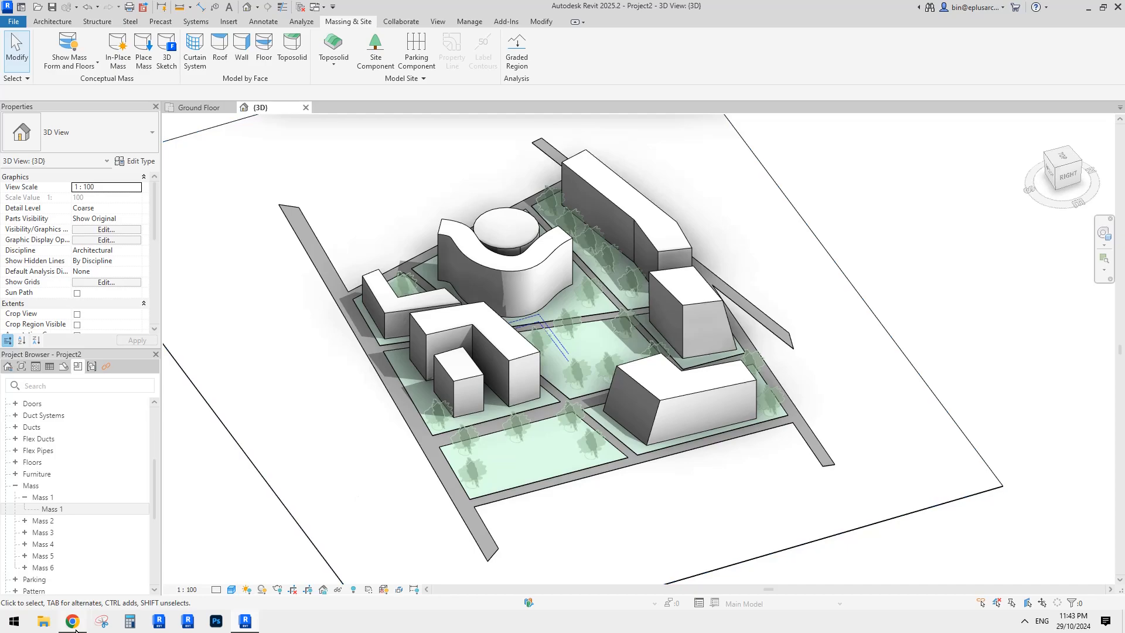
{"action": "left_click", "coordinate": [72, 621]}
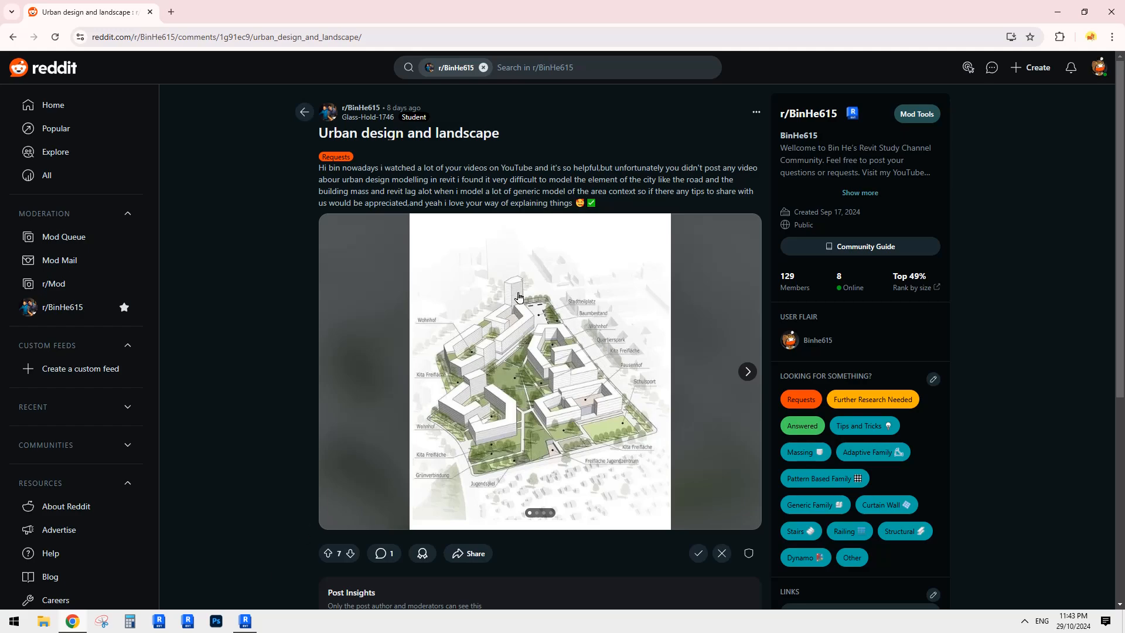
{"action": "left_click", "coordinate": [246, 622]}
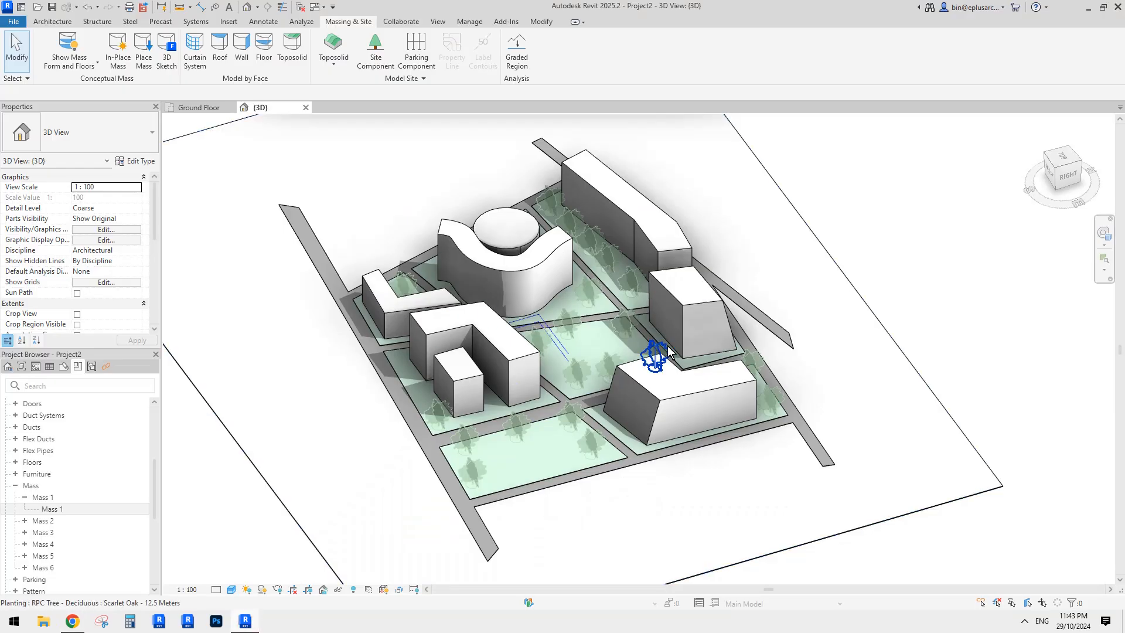
- Orbit lower and check the building masses, selecting Mass 6 and Mass 1
{"action": "middle_click_drag", "start_coordinate": [652, 352], "coordinate": [746, 307], "text": "shift"}
{"action": "left_click", "coordinate": [505, 368]}
{"action": "left_click", "coordinate": [735, 300]}
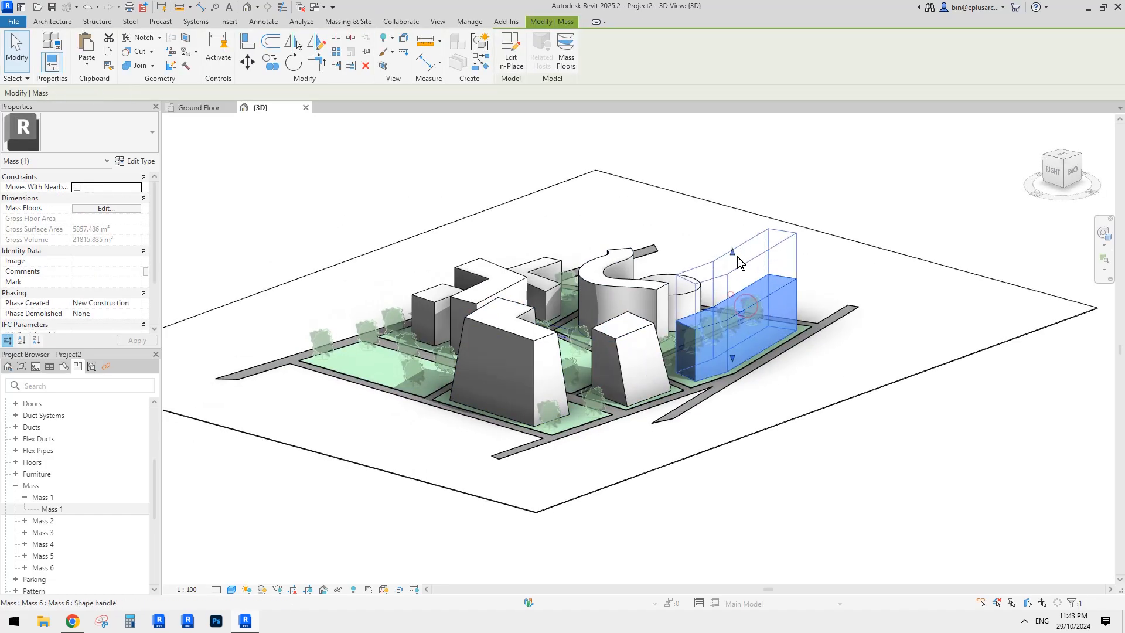
{"action": "middle_click_drag", "start_coordinate": [736, 256], "coordinate": [572, 305], "text": "shift"}
{"action": "left_click", "coordinate": [494, 287]}
{"action": "key", "text": "Escape"}
- Select Ground Floor and Level 1 and apply Maximize 3D Extents to them
{"action": "scroll", "coordinate": [549, 350], "scroll_direction": "up", "scroll_amount": 6}
{"action": "left_click", "coordinate": [571, 306]}
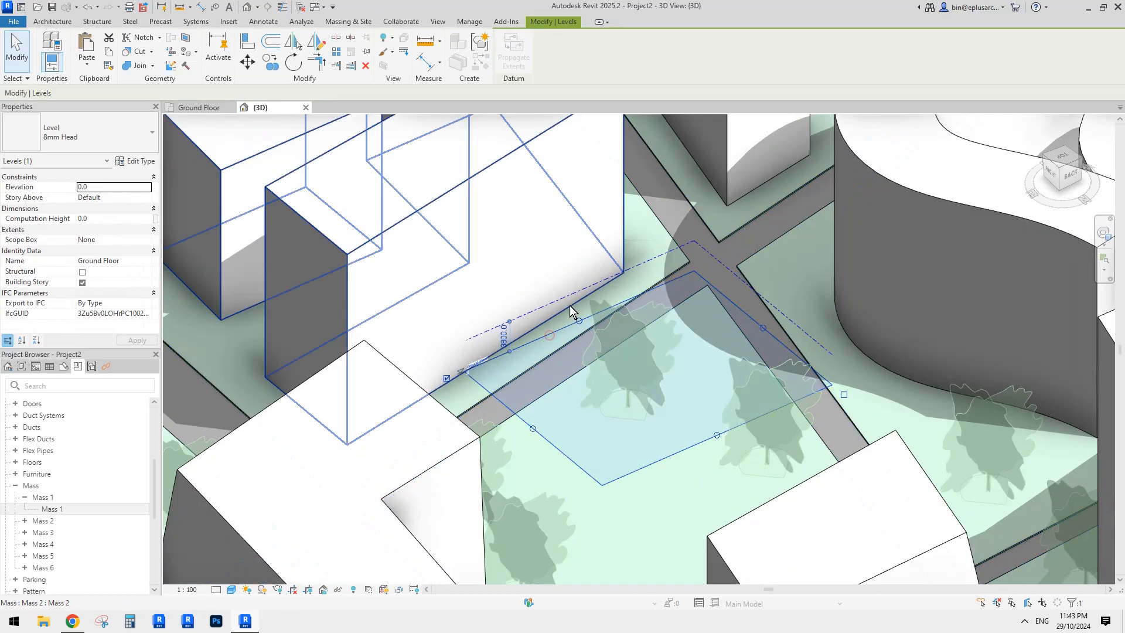
{"action": "left_click", "coordinate": [655, 259], "text": "ctrl"}
{"action": "scroll", "coordinate": [594, 344], "scroll_direction": "down", "scroll_amount": 2}
{"action": "right_click", "coordinate": [627, 283]}
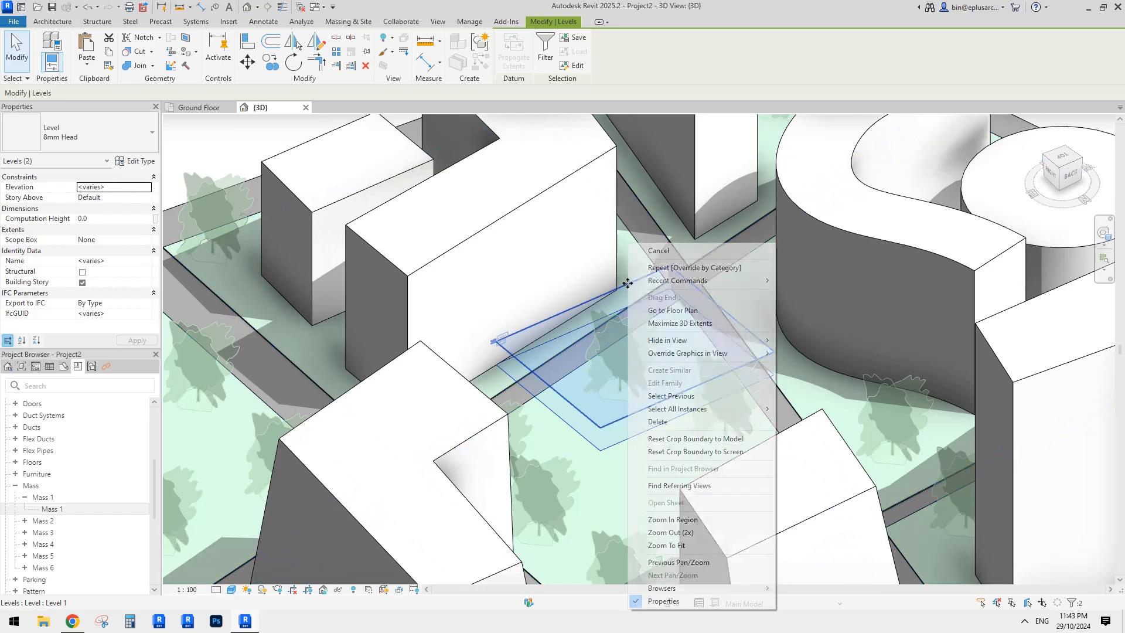
{"action": "left_click", "coordinate": [685, 324]}
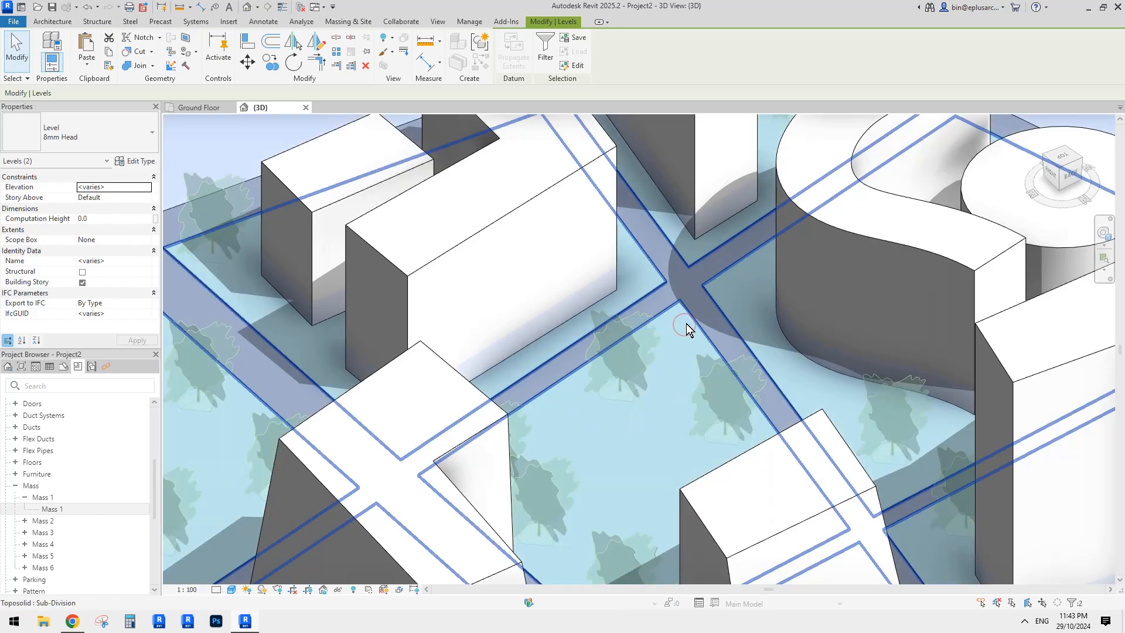
{"action": "scroll", "coordinate": [613, 350], "scroll_direction": "down", "scroll_amount": 6}
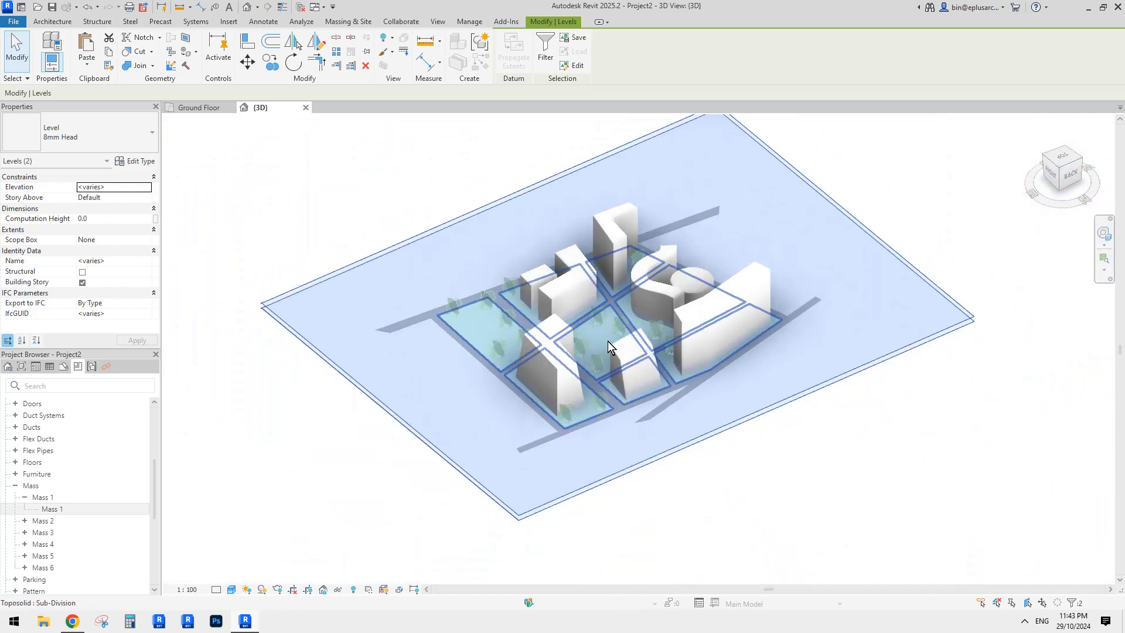
{"action": "middle_click_drag", "start_coordinate": [606, 341], "coordinate": [553, 244], "text": "shift"}
{"action": "scroll", "coordinate": [680, 255], "scroll_direction": "up", "scroll_amount": 2}
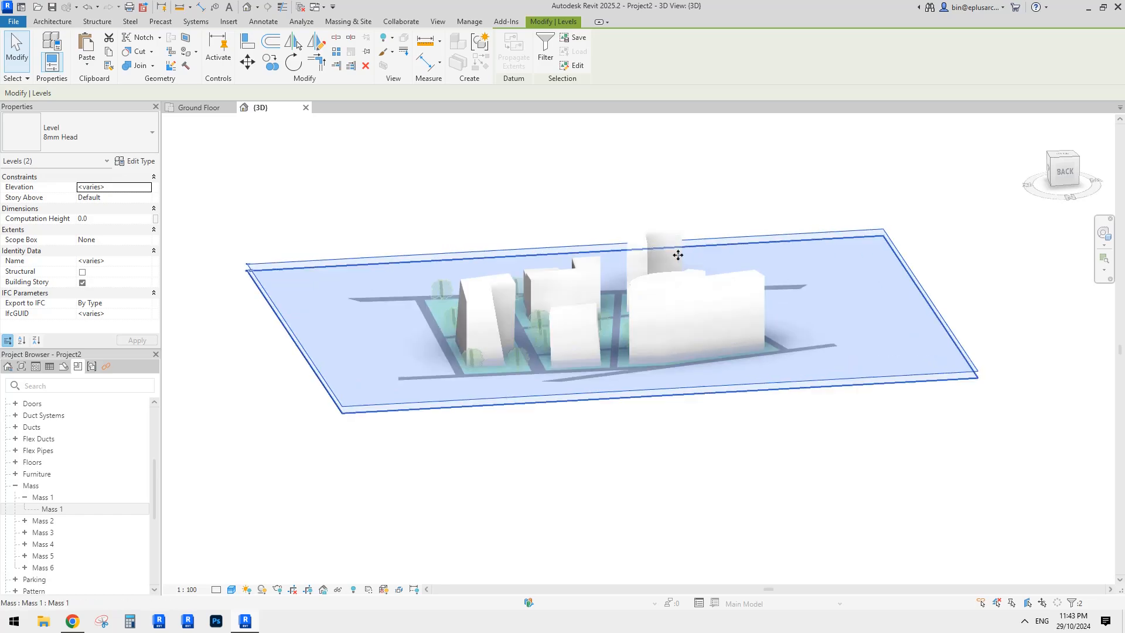
{"action": "middle_click_drag", "start_coordinate": [679, 254], "coordinate": [672, 244], "text": "shift"}
{"action": "left_click", "coordinate": [996, 241]}
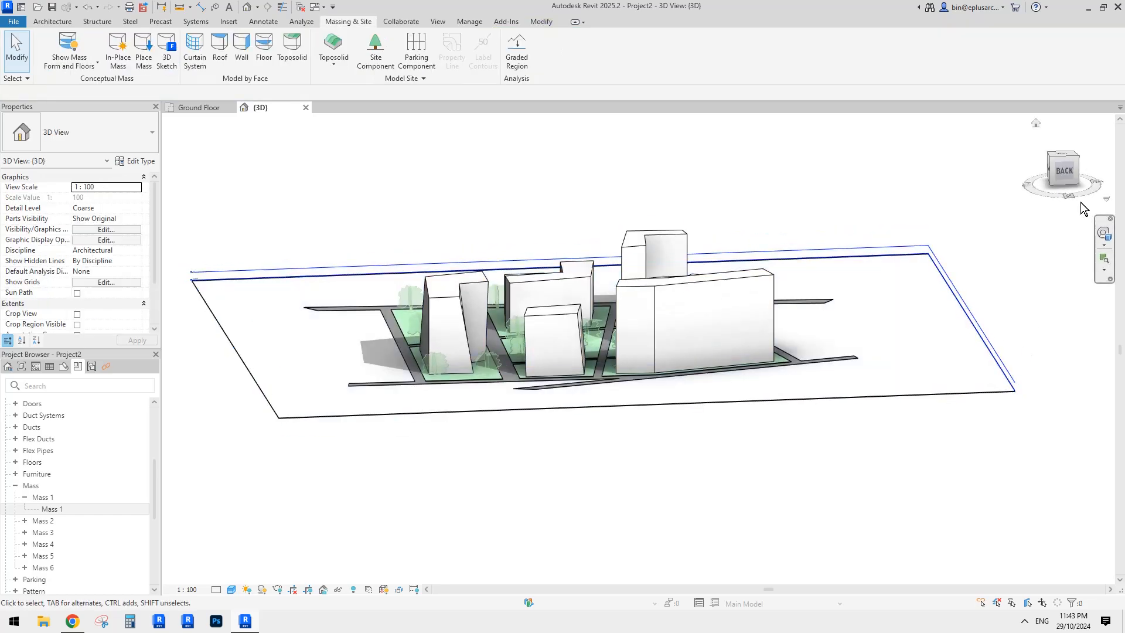
- Turn the view to the model's back face and select Level 1 in elevation
{"action": "left_click", "coordinate": [1064, 171]}
{"action": "scroll", "coordinate": [431, 386], "scroll_direction": "up", "scroll_amount": 5}
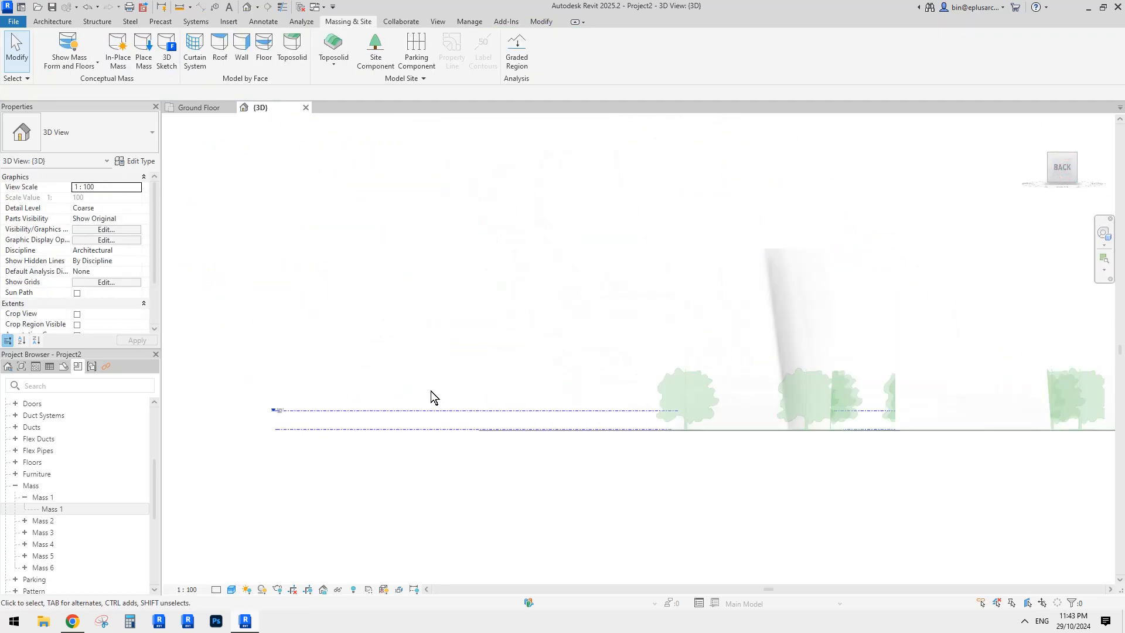
{"action": "left_click", "coordinate": [434, 409]}
{"action": "scroll", "coordinate": [360, 437], "scroll_direction": "up", "scroll_amount": 2}
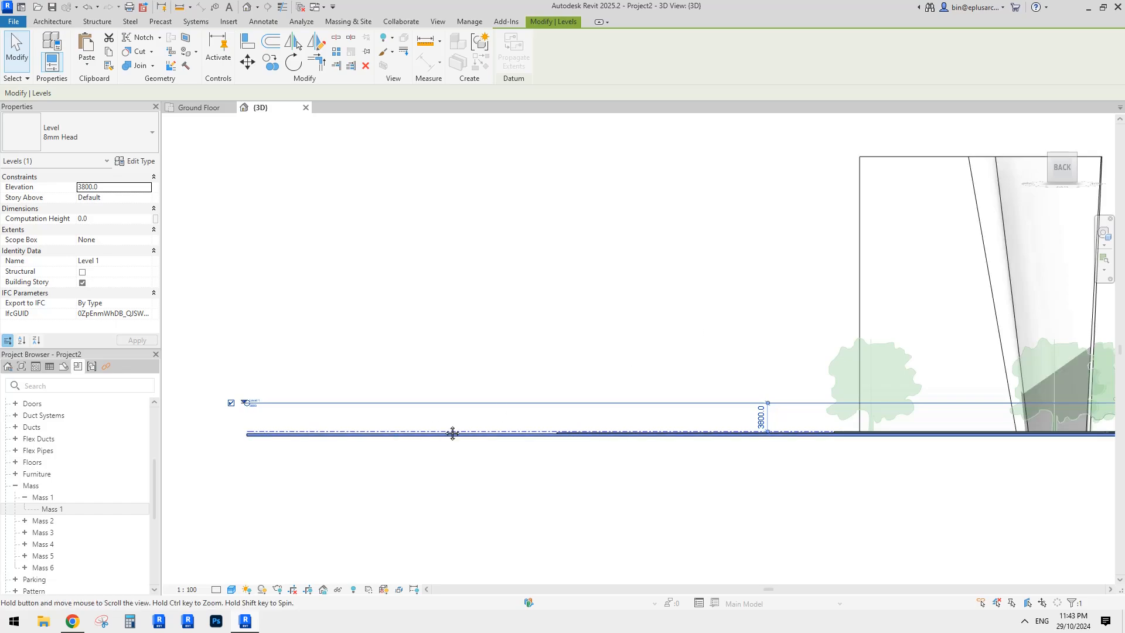
{"action": "middle_click_drag", "start_coordinate": [452, 433], "coordinate": [481, 427]}
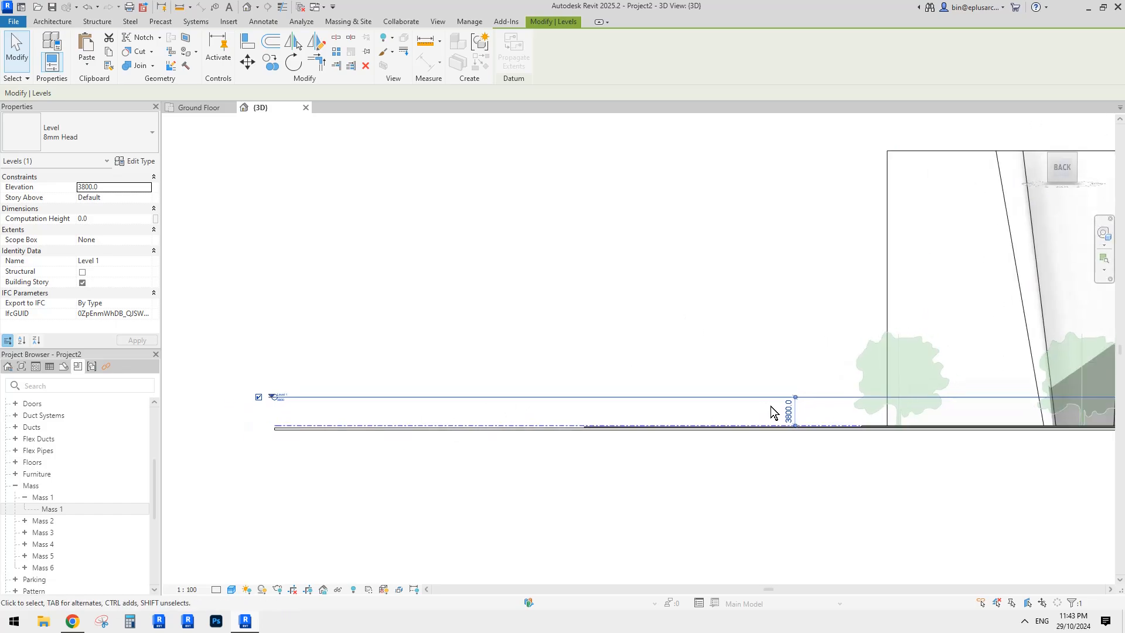
{"action": "left_click", "coordinate": [789, 402]}
{"action": "middle_click_drag", "start_coordinate": [733, 406], "coordinate": [635, 409]}
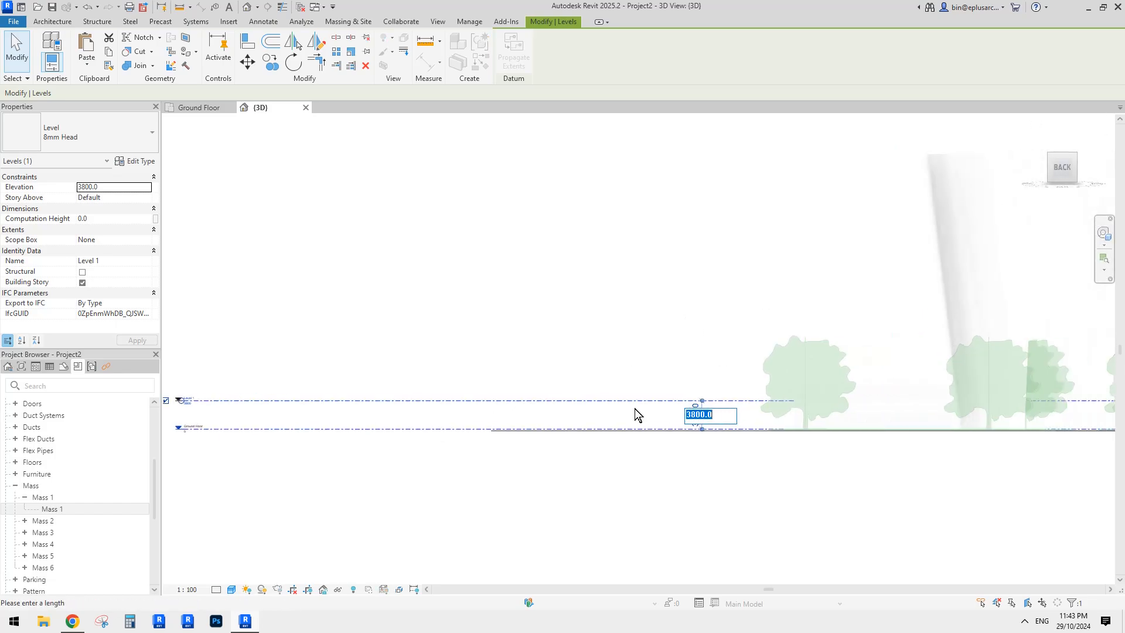
{"action": "scroll", "coordinate": [635, 409], "scroll_direction": "up", "scroll_amount": 1}
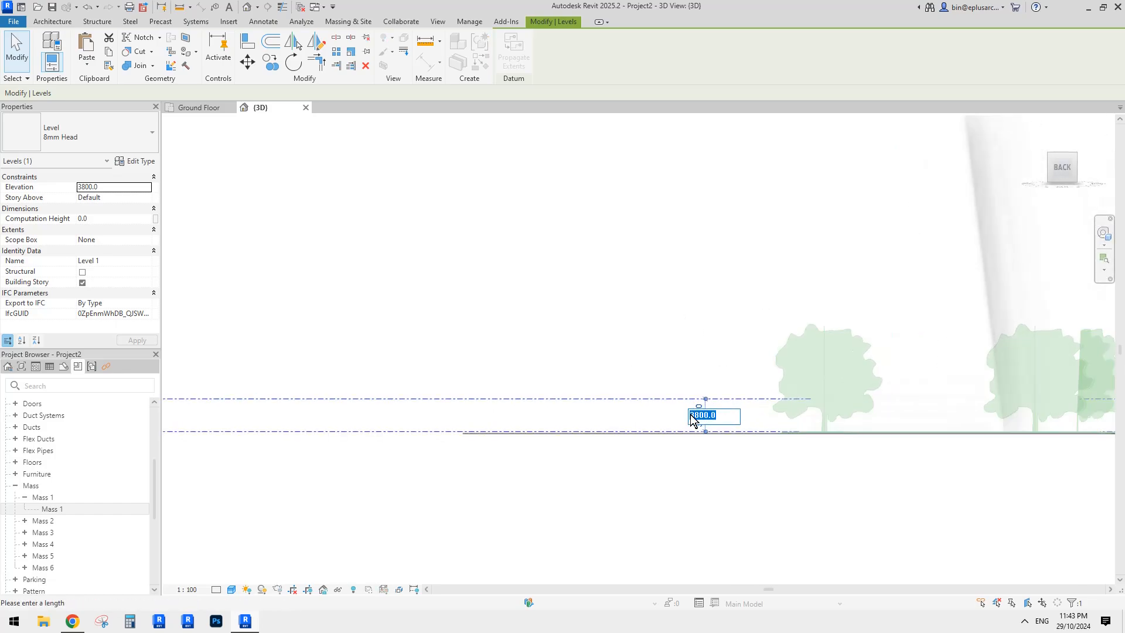
{"action": "left_click", "coordinate": [648, 420]}
{"action": "left_click", "coordinate": [632, 400]}
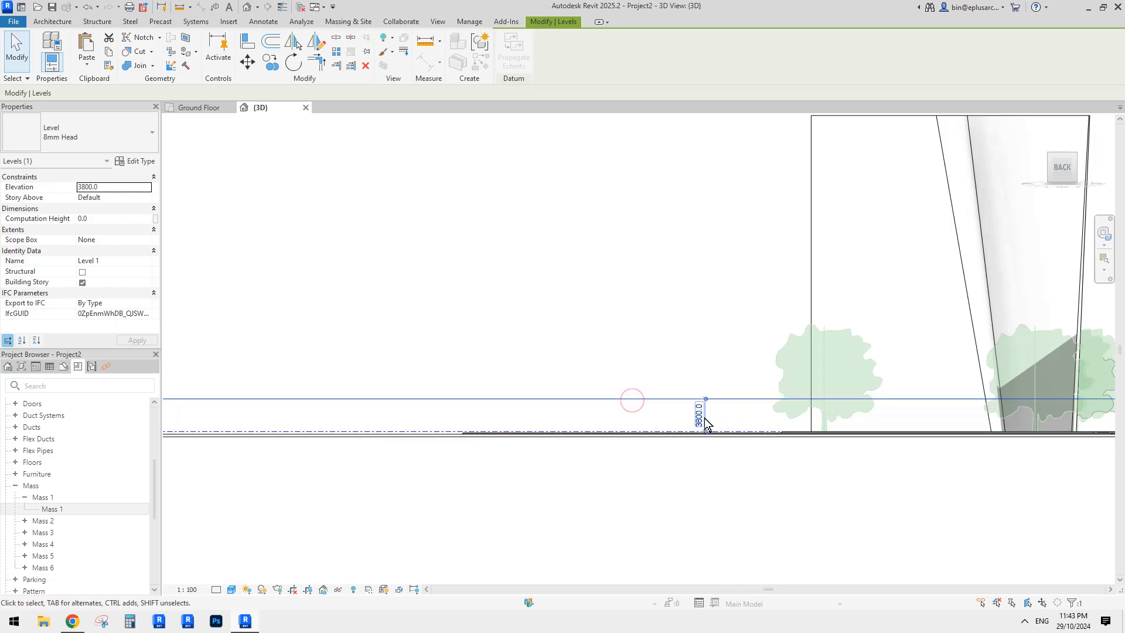
{"action": "key", "text": "Escape"}
- Change Level 1's height from 3800 to 4500
{"action": "left_click", "coordinate": [688, 403]}
{"action": "middle_click_drag", "start_coordinate": [681, 332], "coordinate": [705, 362]}
{"action": "key", "text": "Escape"}
{"action": "left_click", "coordinate": [667, 413]}
{"action": "left_click", "coordinate": [690, 432]}
{"action": "type", "text": "4500"}
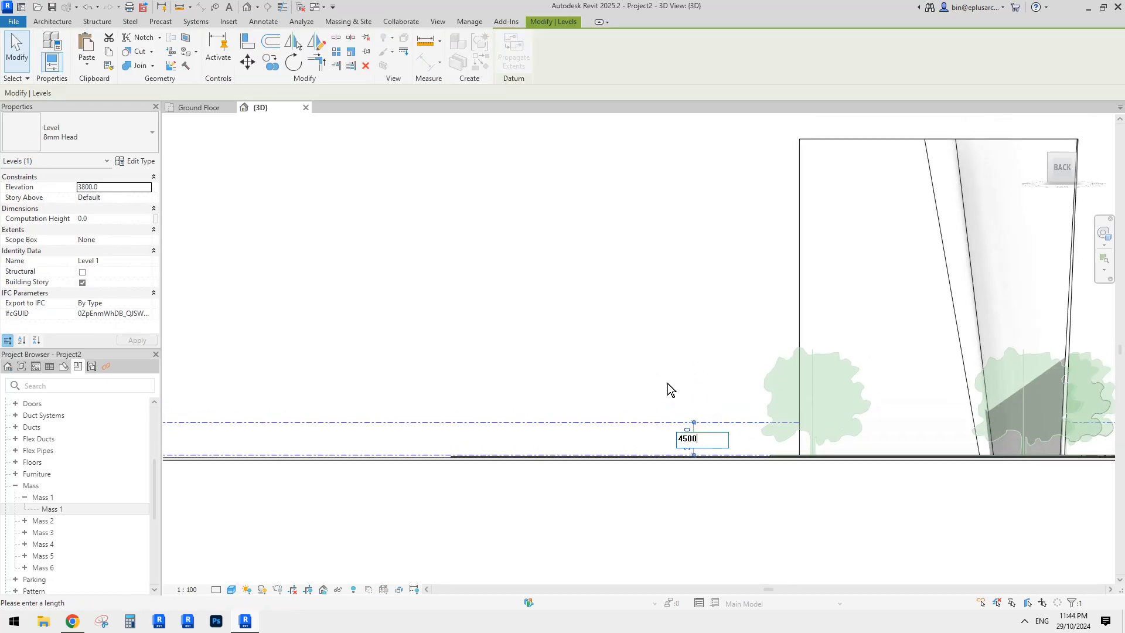
{"action": "key", "text": "Return"}
{"action": "middle_click_drag", "start_coordinate": [573, 399], "coordinate": [676, 394]}
{"action": "key", "text": "Escape"}
- Copy Level 1 upward four times with the CO Multiple option to create Levels 3–6
{"action": "left_click", "coordinate": [578, 395]}
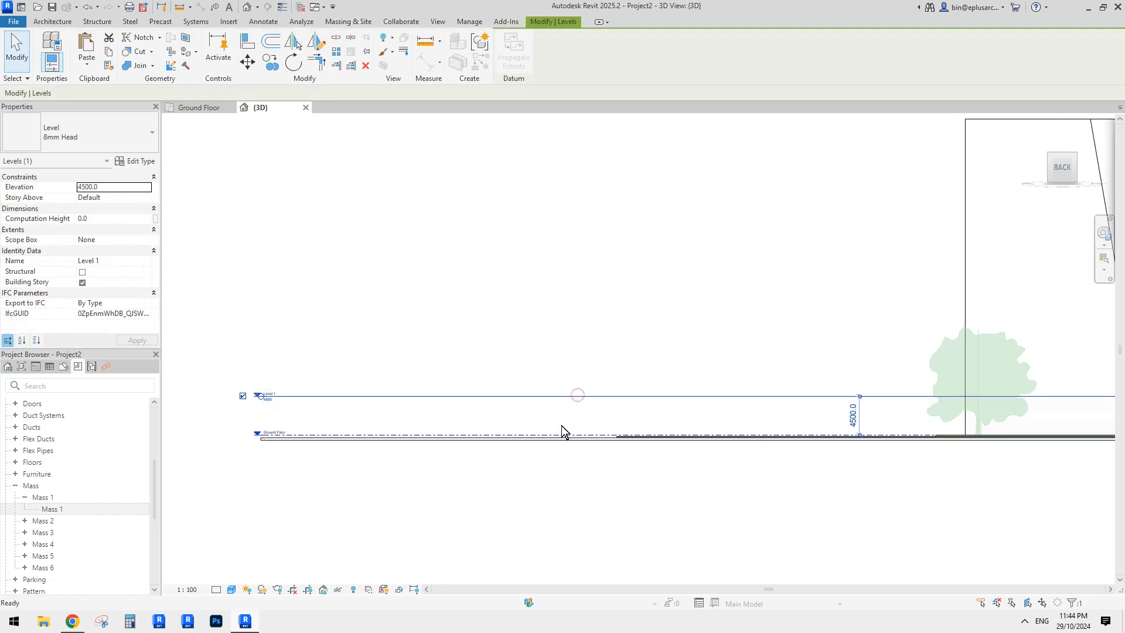
{"action": "key", "text": "c"}
{"action": "key", "text": "o"}
{"action": "left_click", "coordinate": [557, 438]}
{"action": "left_click", "coordinate": [561, 396]}
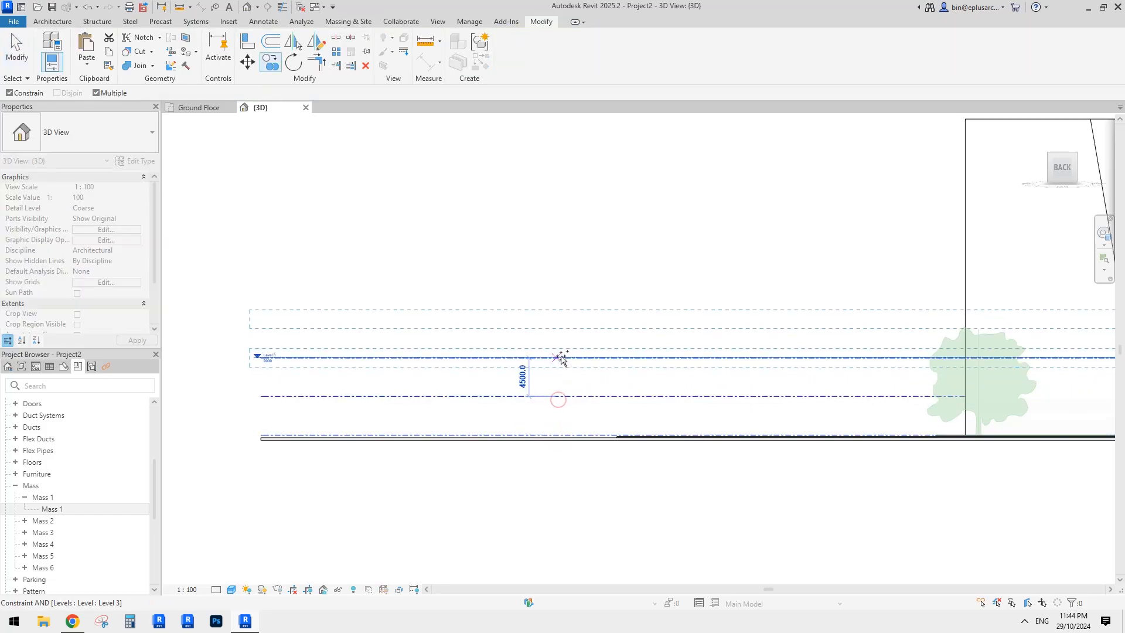
{"action": "left_click", "coordinate": [559, 357]}
{"action": "left_click", "coordinate": [557, 318]}
{"action": "left_click", "coordinate": [559, 280]}
{"action": "key", "text": "Escape"}
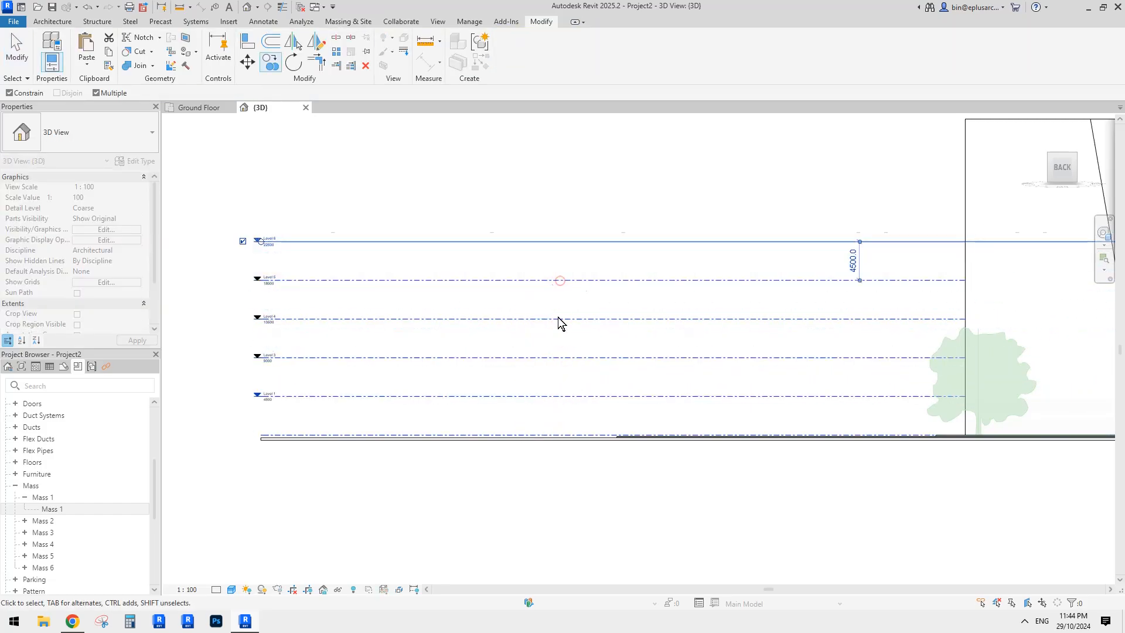
- Copy the four upper levels above them as Levels 7–10
{"action": "scroll", "coordinate": [559, 293], "scroll_direction": "down", "scroll_amount": 2}
{"action": "middle_click_drag", "start_coordinate": [559, 282], "coordinate": [560, 369]}
{"action": "left_click_drag", "start_coordinate": [529, 258], "coordinate": [487, 401]}
{"action": "key", "text": "c"}
{"action": "key", "text": "o"}
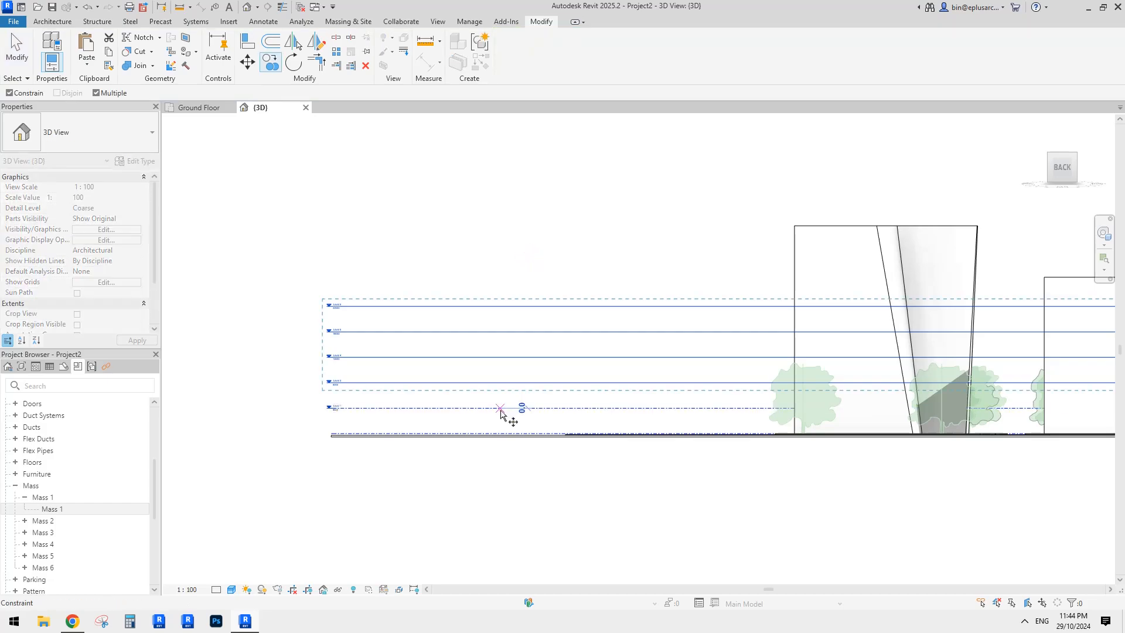
{"action": "left_click", "coordinate": [502, 409]}
{"action": "left_click", "coordinate": [504, 304]}
{"action": "scroll", "coordinate": [509, 313], "scroll_direction": "down", "scroll_amount": 1}
{"action": "middle_click_drag", "start_coordinate": [891, 297], "coordinate": [546, 292]}
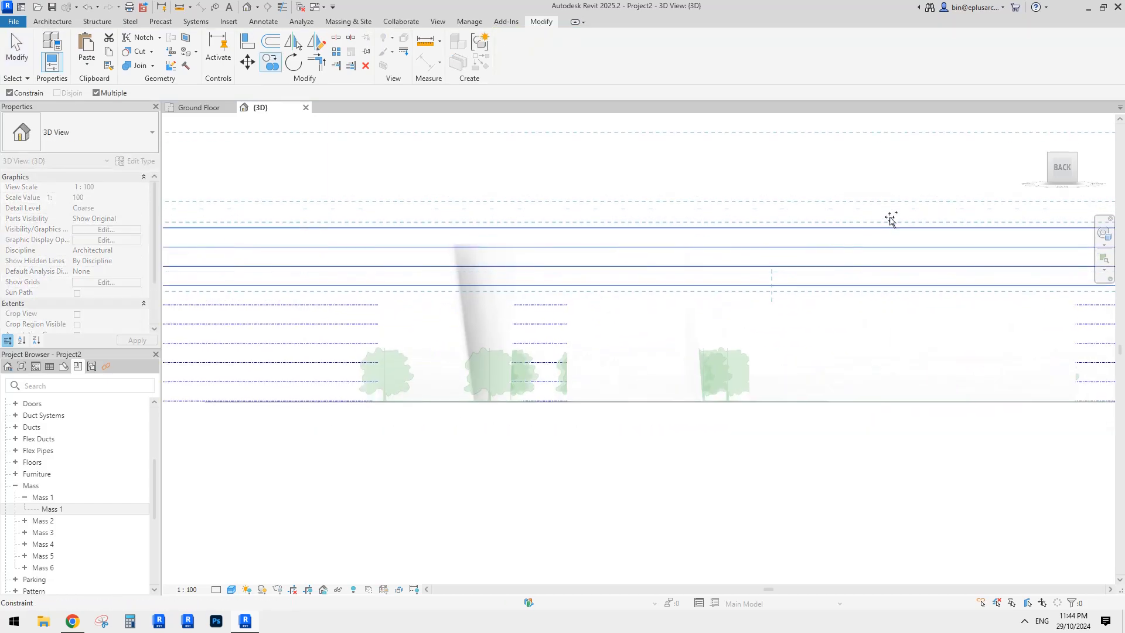
{"action": "middle_click_drag", "start_coordinate": [863, 266], "coordinate": [628, 248]}
{"action": "key", "text": "Escape"}
{"action": "scroll", "coordinate": [729, 234], "scroll_direction": "down", "scroll_amount": 1}
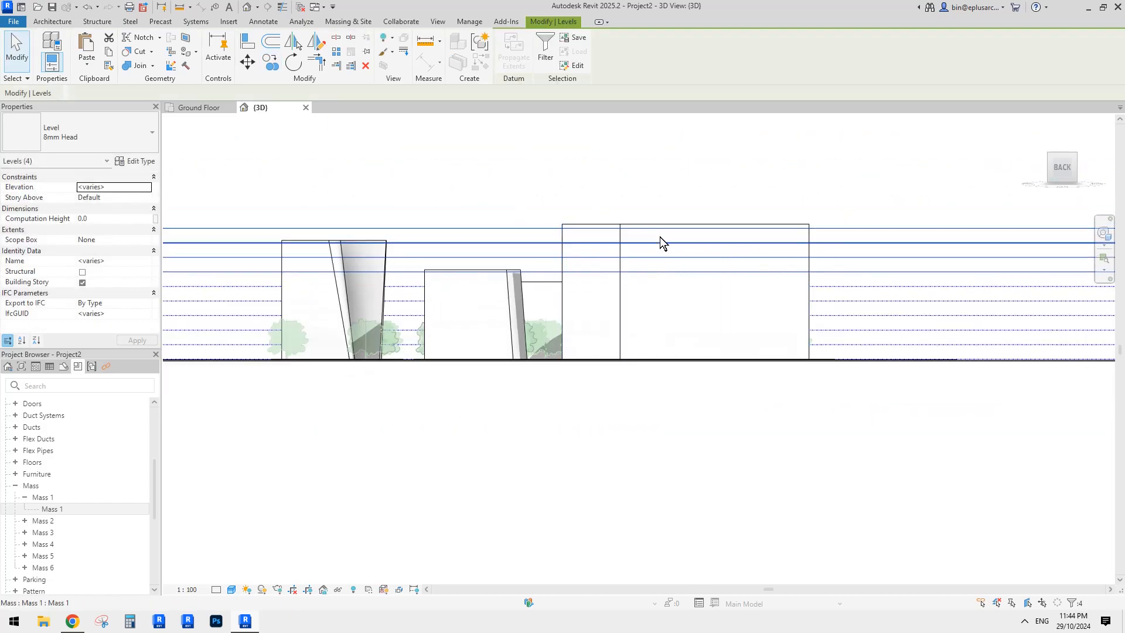
{"action": "scroll", "coordinate": [562, 258], "scroll_direction": "down", "scroll_amount": 2}
{"action": "middle_click_drag", "start_coordinate": [562, 258], "coordinate": [659, 304], "text": "shift"}
- Select the tall, S-shaped, Z-shaped, block and front masses, then launch Mass Floors
{"action": "left_click", "coordinate": [700, 291]}
{"action": "left_click", "coordinate": [659, 304], "text": "ctrl"}
{"action": "left_click", "coordinate": [709, 303], "text": "ctrl"}
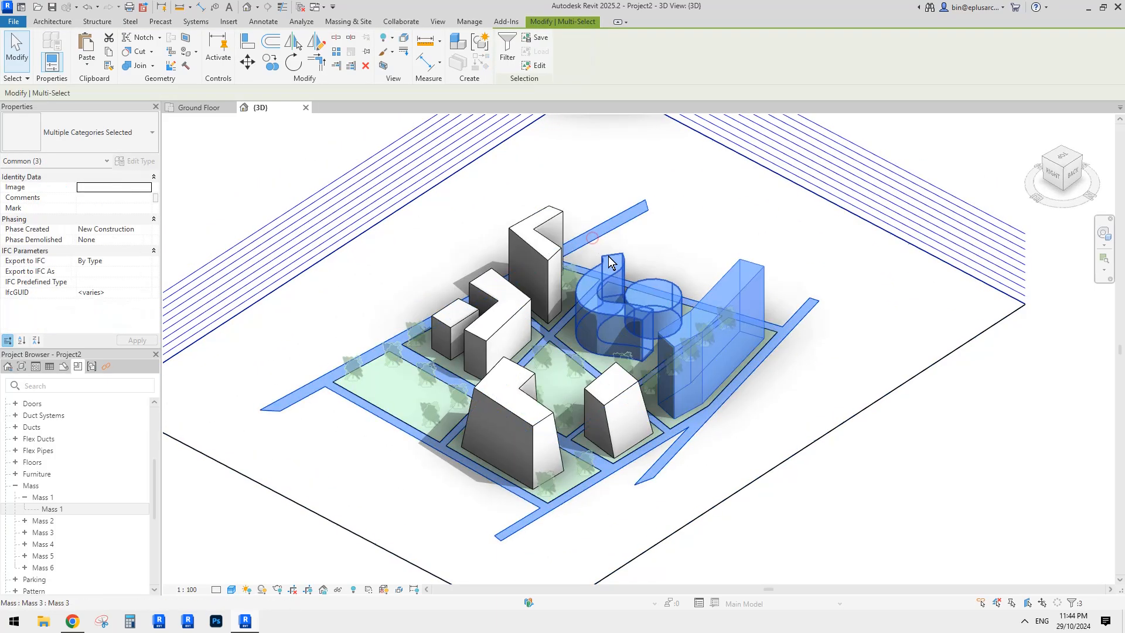
{"action": "left_click", "coordinate": [711, 303]}
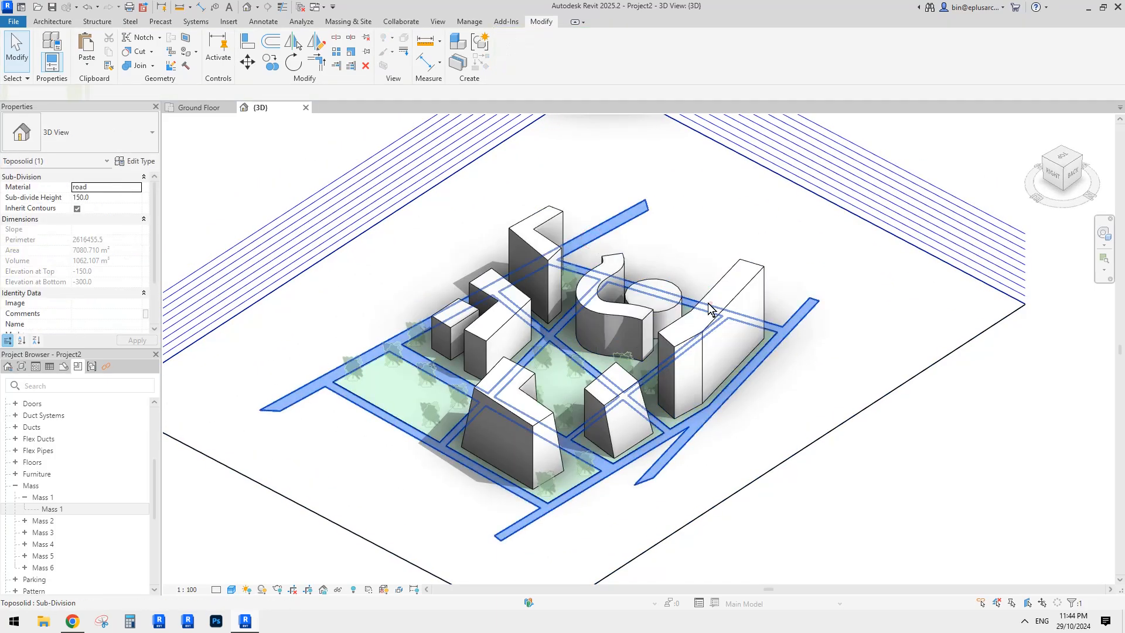
{"action": "left_click", "coordinate": [745, 288]}
{"action": "left_click", "coordinate": [623, 333], "text": "ctrl"}
{"action": "left_click", "coordinate": [536, 264], "text": "ctrl"}
{"action": "left_click", "coordinate": [498, 322], "text": "ctrl"}
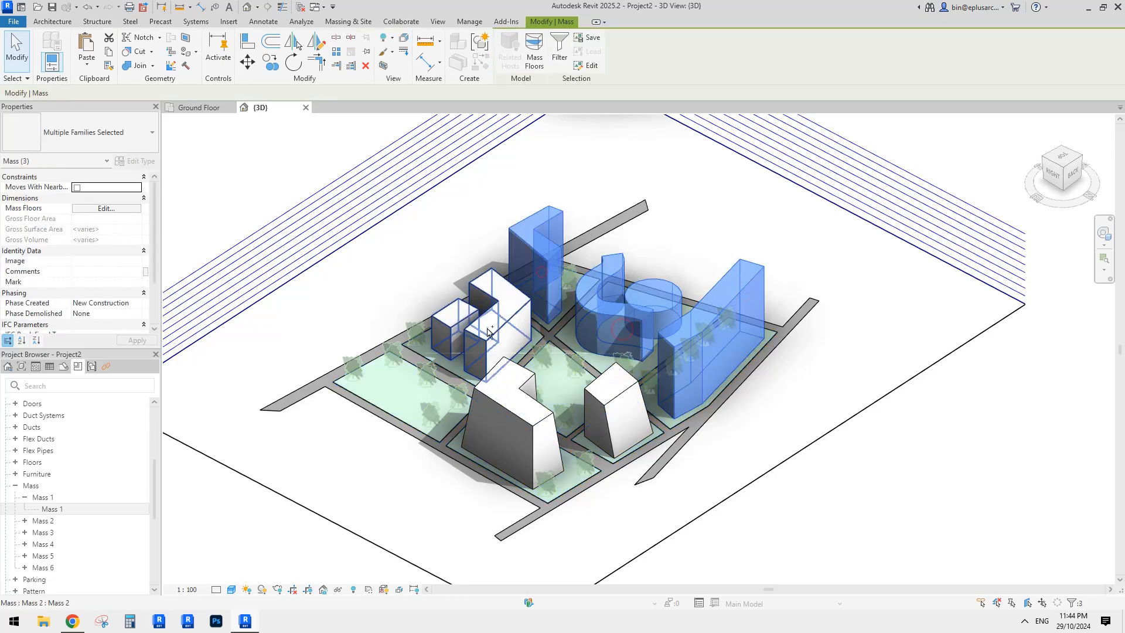
{"action": "left_click", "coordinate": [506, 422], "text": "ctrl"}
{"action": "left_click", "coordinate": [617, 404], "text": "ctrl"}
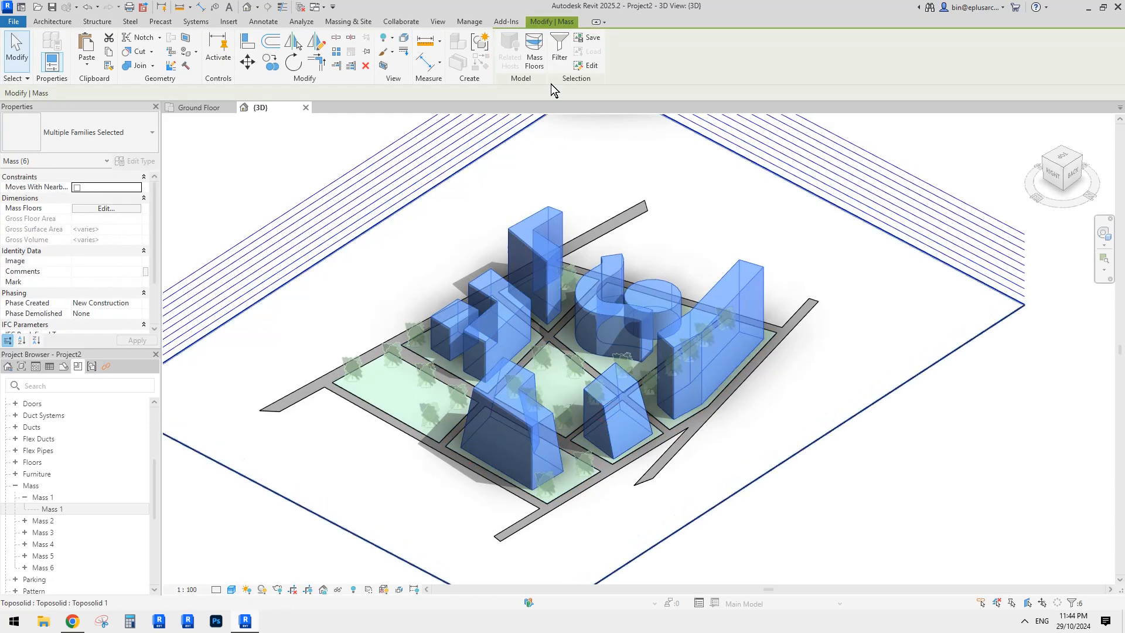
{"action": "left_click", "coordinate": [533, 45]}
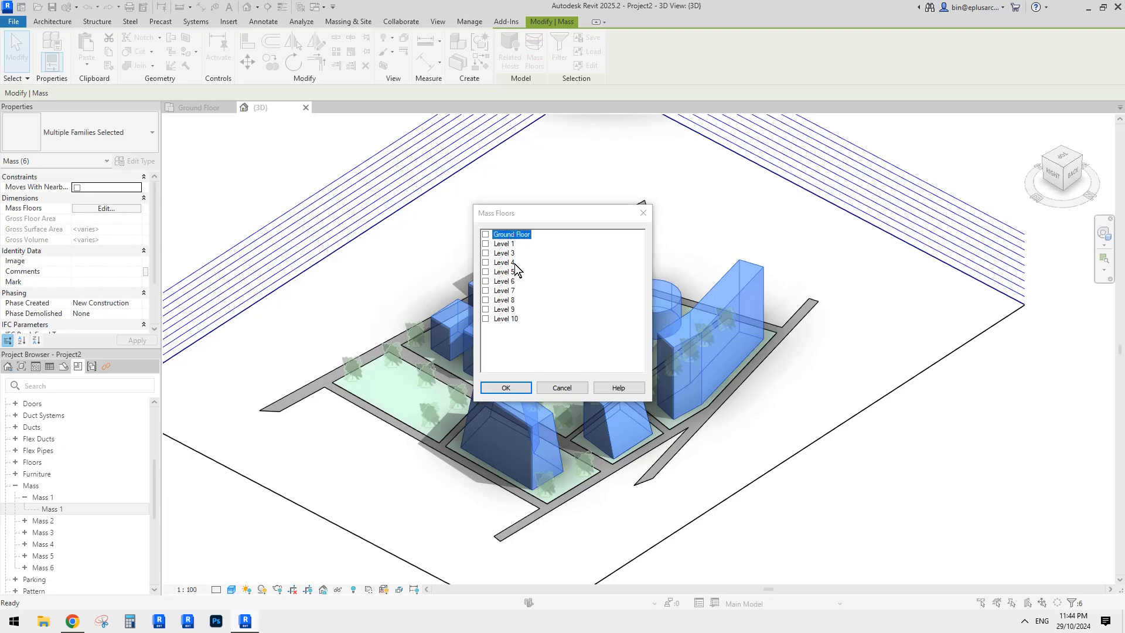
- Tick Ground Floor through Level 10 in Mass Floors and confirm, then orbit to review
{"action": "left_click", "coordinate": [508, 320], "text": "shift"}
{"action": "left_click", "coordinate": [503, 235]}
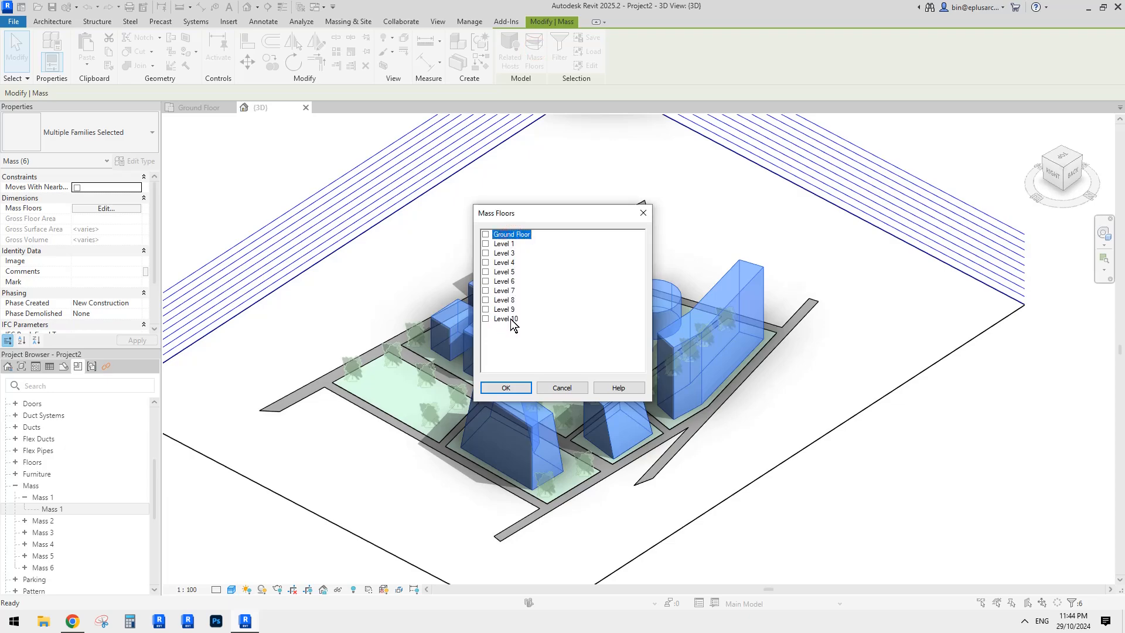
{"action": "left_click", "coordinate": [507, 319], "text": "shift"}
{"action": "left_click", "coordinate": [513, 387]}
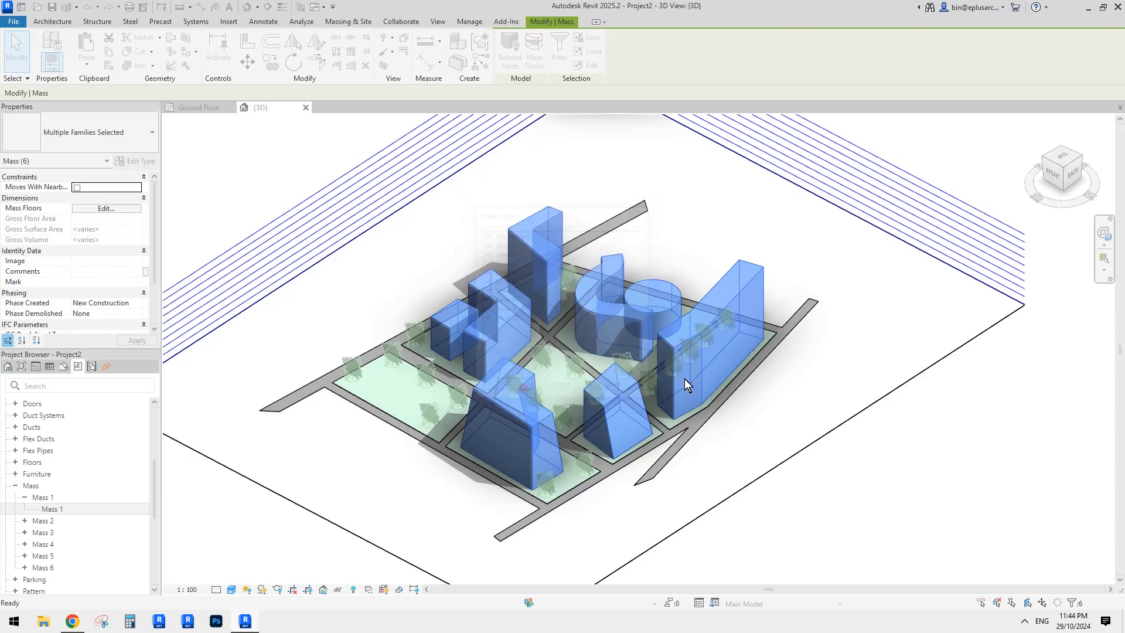
{"action": "key", "text": "Escape"}
{"action": "middle_click_drag", "start_coordinate": [809, 376], "coordinate": [821, 366], "text": "shift"}
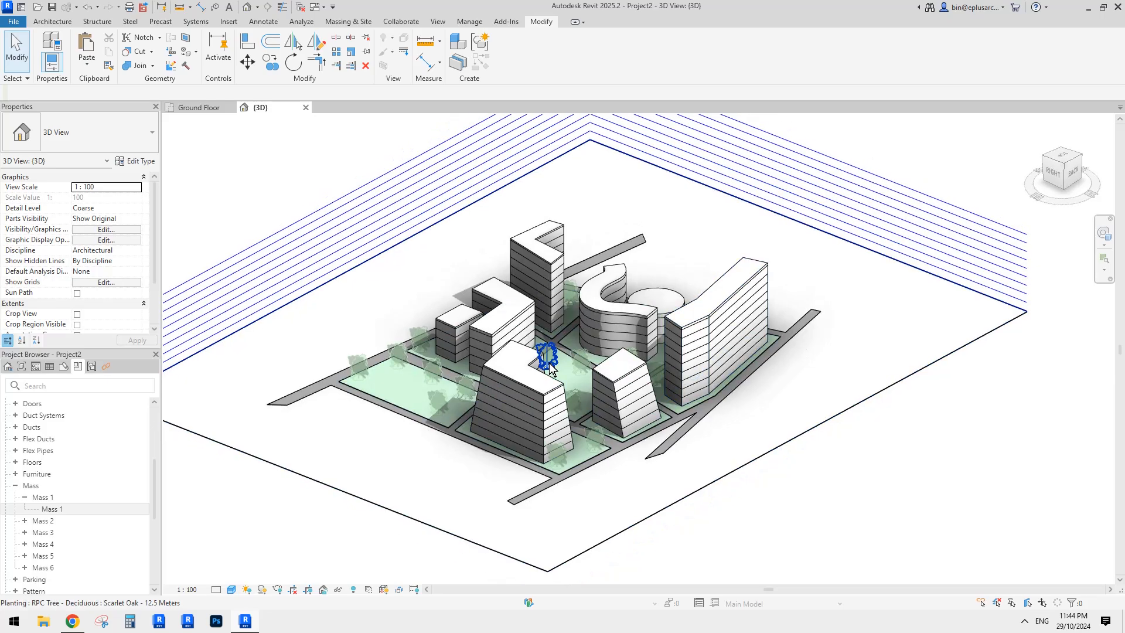
{"action": "scroll", "coordinate": [670, 368], "scroll_direction": "up", "scroll_amount": 4}
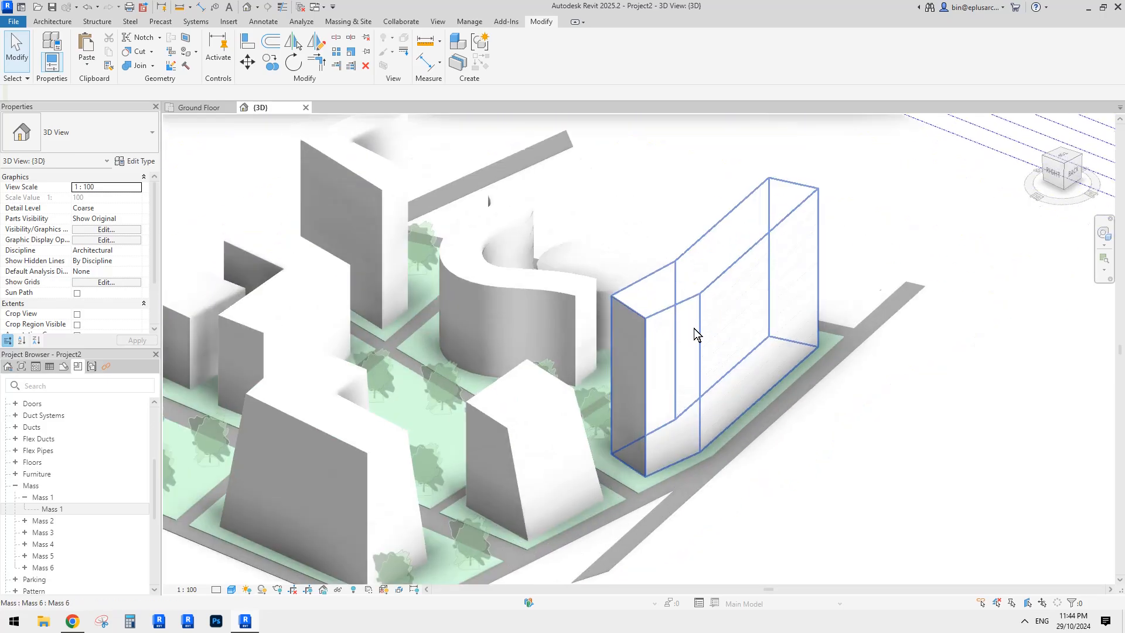
{"action": "scroll", "coordinate": [675, 318], "scroll_direction": "down", "scroll_amount": 4}
{"action": "middle_click_drag", "start_coordinate": [603, 352], "coordinate": [649, 357], "text": "shift"}
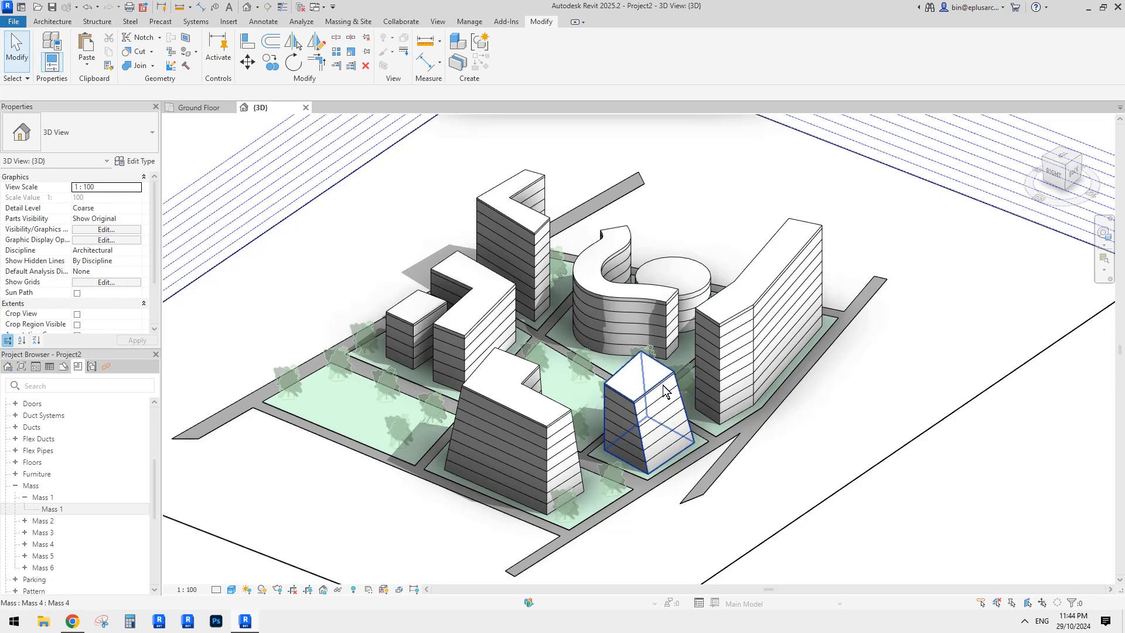
{"action": "middle_click_drag", "start_coordinate": [646, 400], "coordinate": [653, 382]}
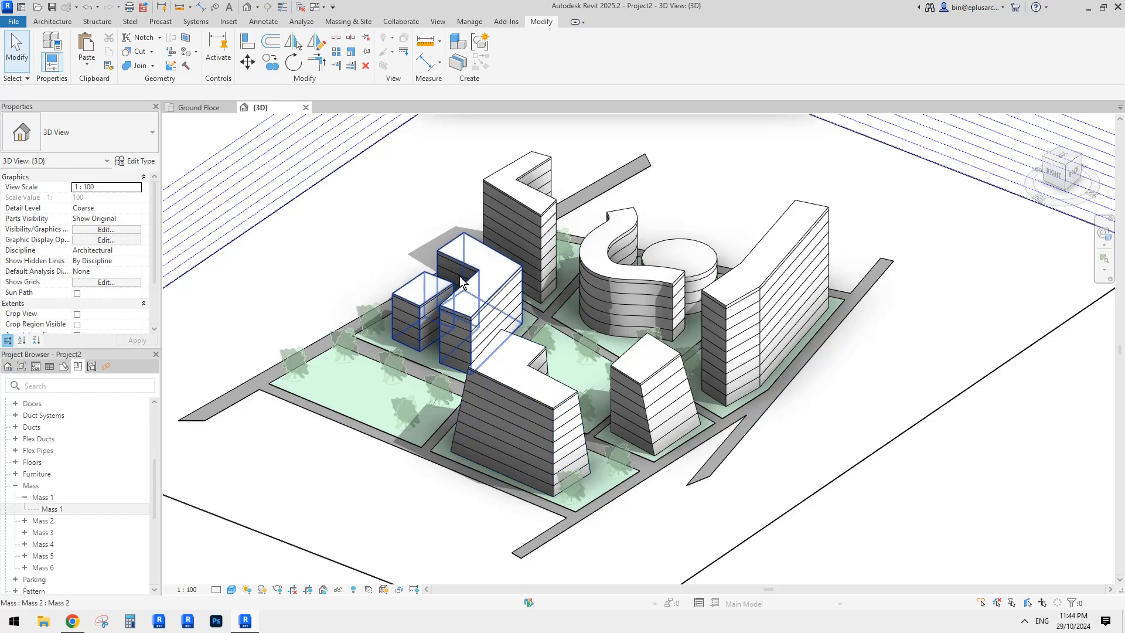
- Make the Mass Form material white(1) slightly transparent in Object Styles and check the result in 3D
{"action": "left_click", "coordinate": [469, 22]}
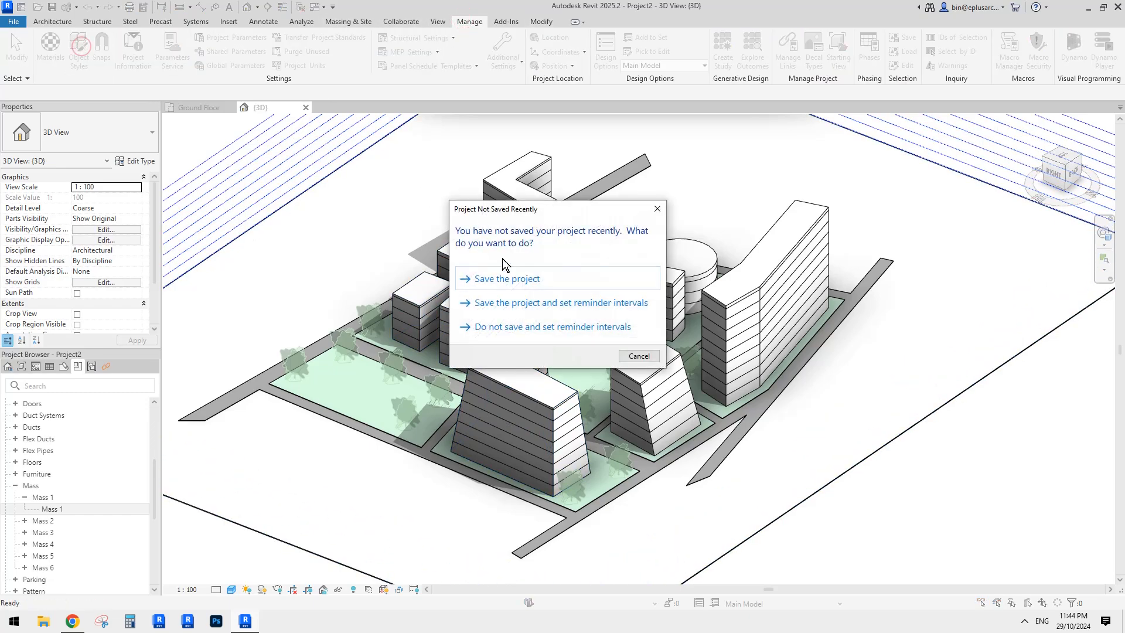
{"action": "left_click", "coordinate": [657, 209]}
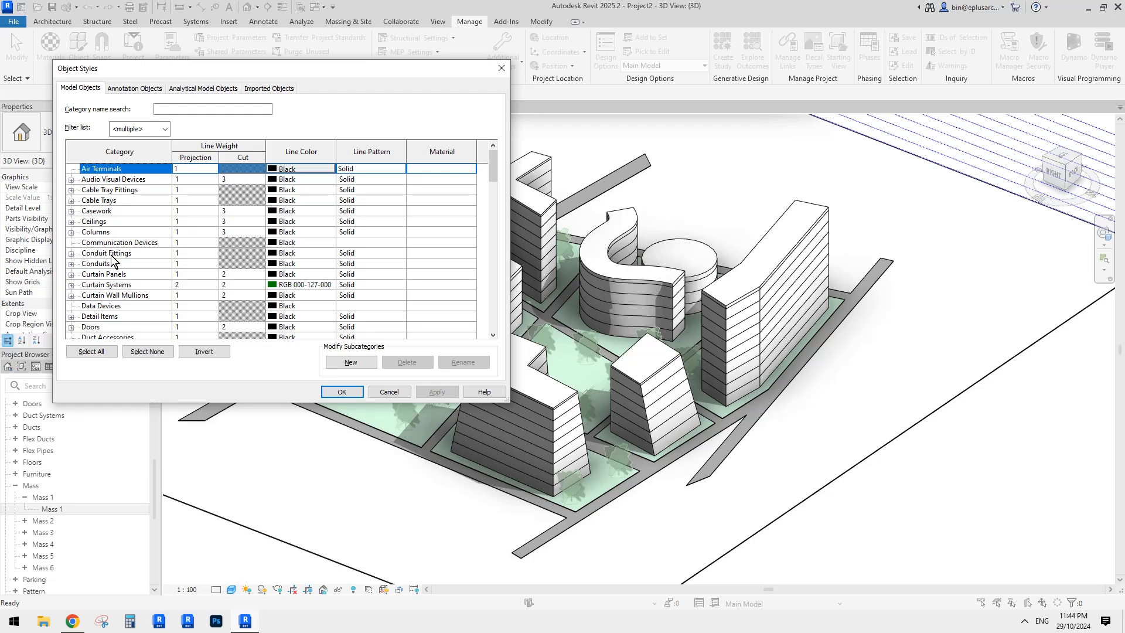
{"action": "left_click", "coordinate": [136, 256]}
{"action": "key", "text": "m"}
{"action": "scroll", "coordinate": [135, 269], "scroll_direction": "down", "scroll_amount": 1}
{"action": "left_click", "coordinate": [71, 295]}
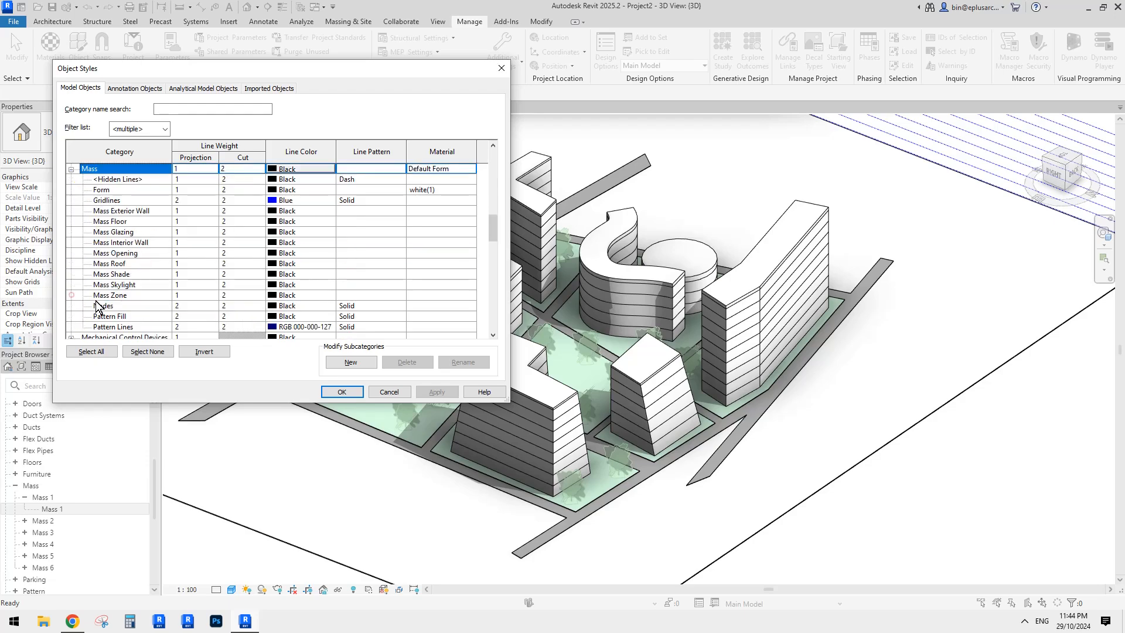
{"action": "left_click", "coordinate": [106, 191]}
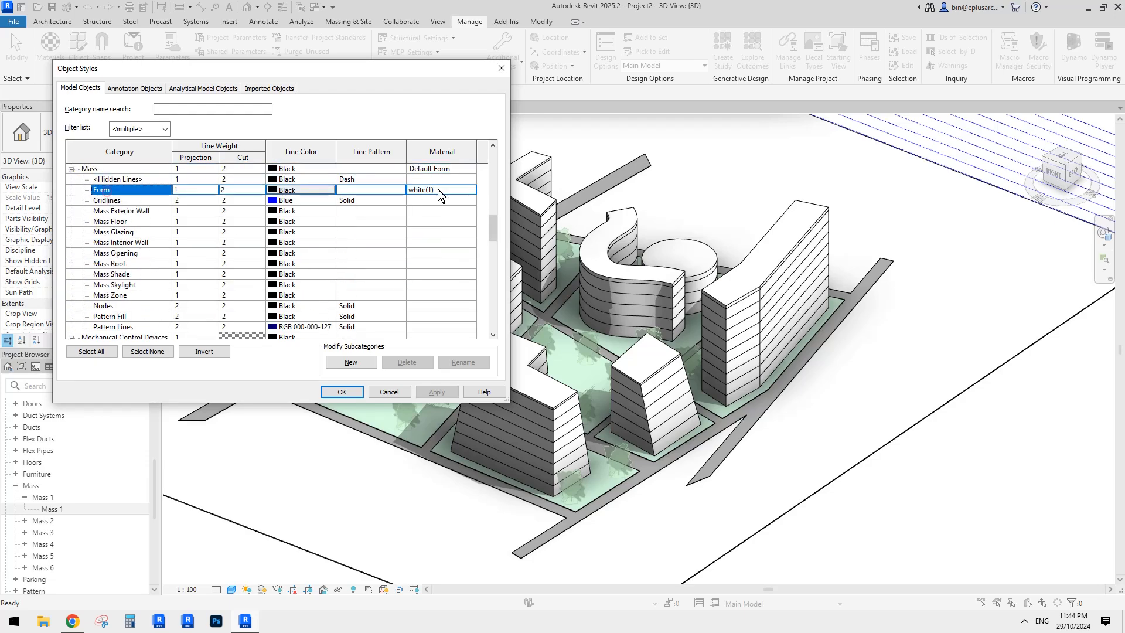
{"action": "left_click", "coordinate": [472, 190]}
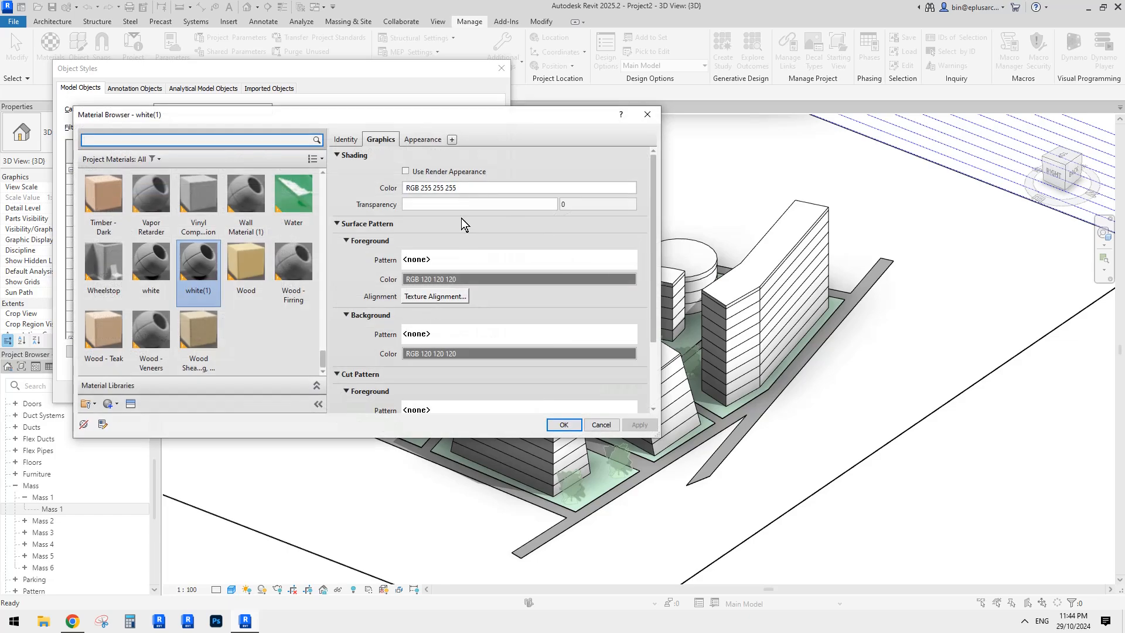
{"action": "left_click_drag", "start_coordinate": [404, 204], "coordinate": [419, 204]}
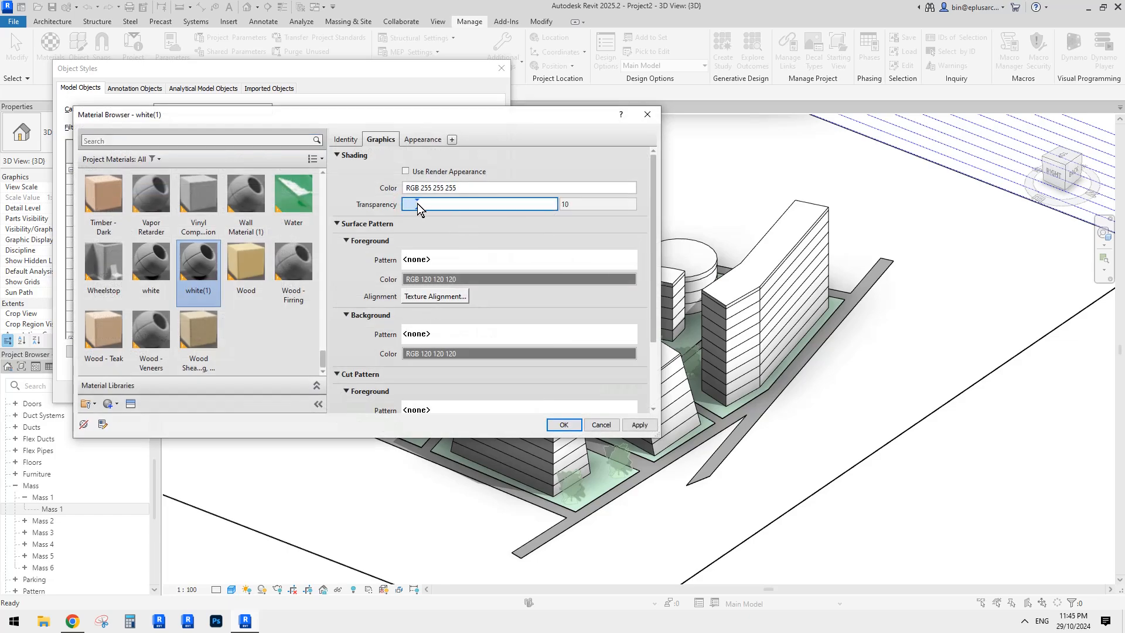
{"action": "left_click", "coordinate": [567, 426]}
{"action": "left_click", "coordinate": [435, 391]}
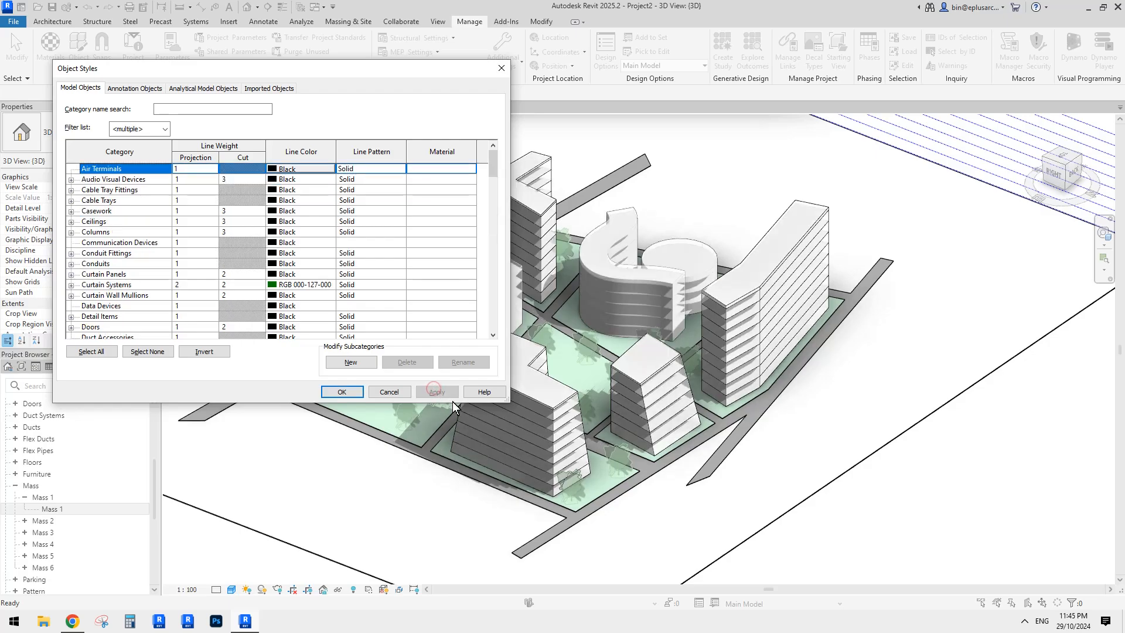
{"action": "left_click", "coordinate": [353, 395]}
{"action": "middle_click_drag", "start_coordinate": [799, 392], "coordinate": [820, 453], "text": "shift"}
{"action": "scroll", "coordinate": [919, 434], "scroll_direction": "down", "scroll_amount": 5}
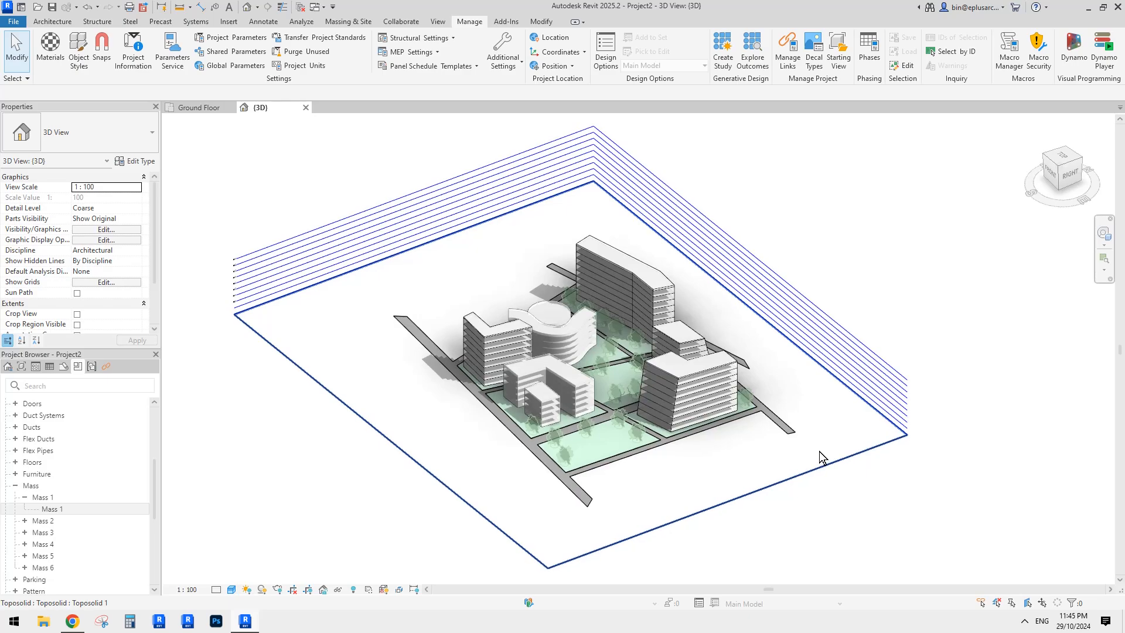
- Set the white(1) Graphics Transparency to 3, then orbit to the front-right corner
{"action": "left_click", "coordinate": [78, 48]}
{"action": "left_click", "coordinate": [113, 275]}
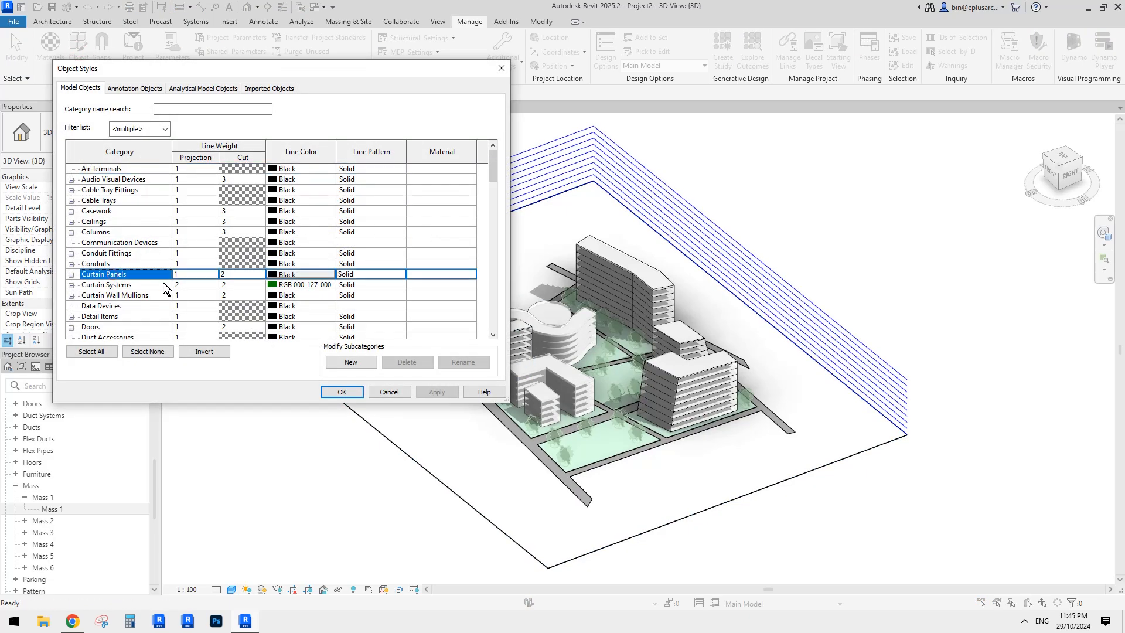
{"action": "key", "text": "m"}
{"action": "left_click", "coordinate": [71, 295]}
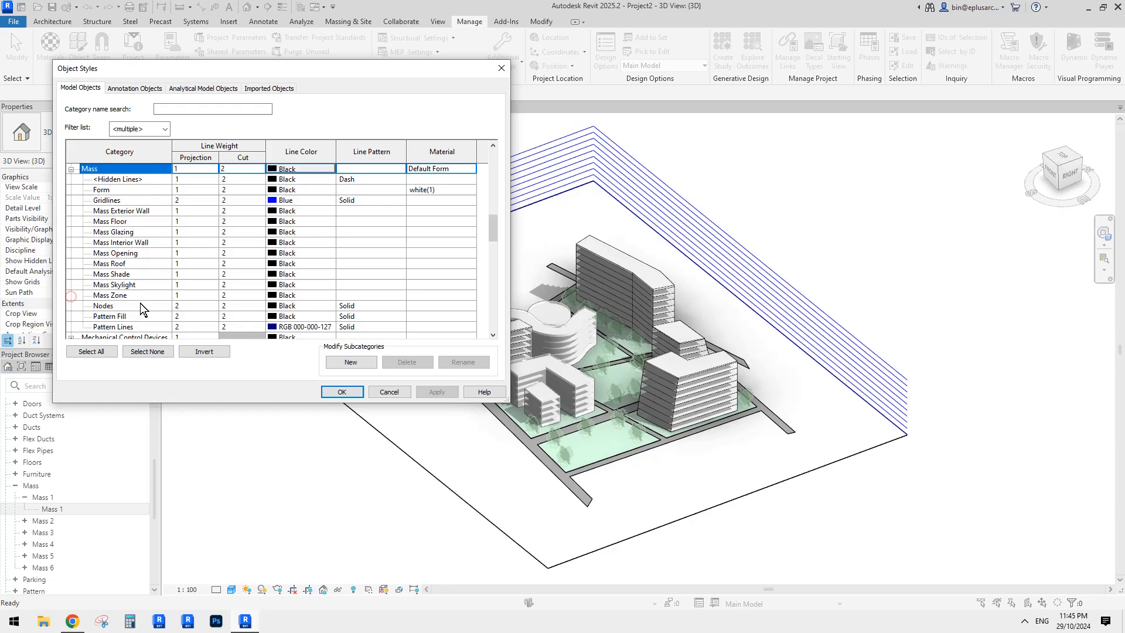
{"action": "left_click", "coordinate": [111, 190]}
{"action": "left_click", "coordinate": [470, 190]}
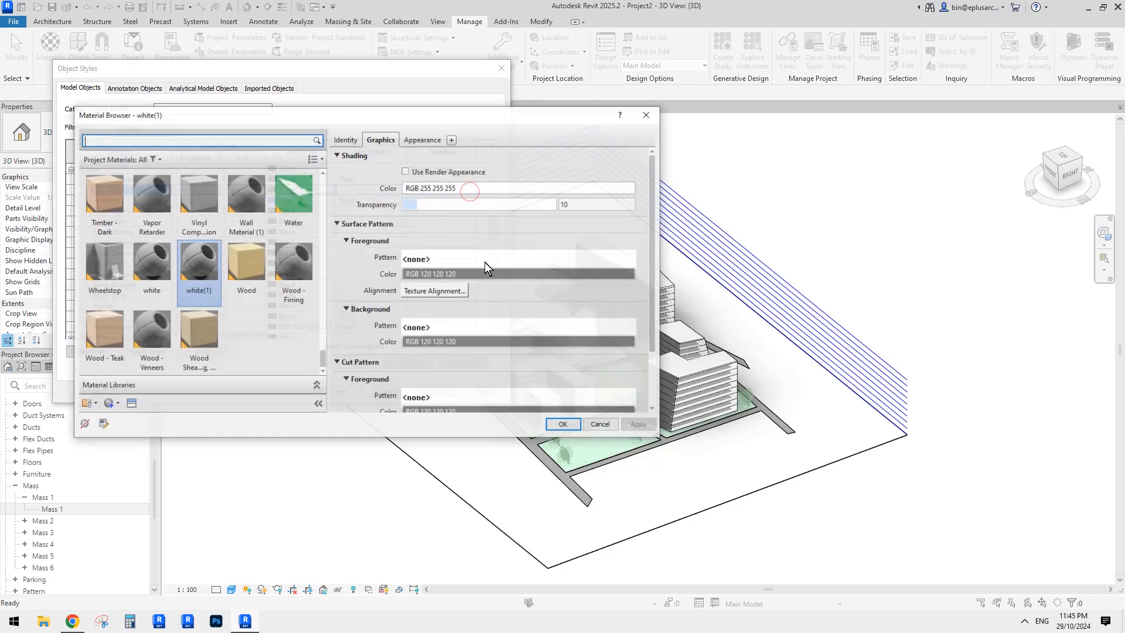
{"action": "left_click", "coordinate": [412, 204]}
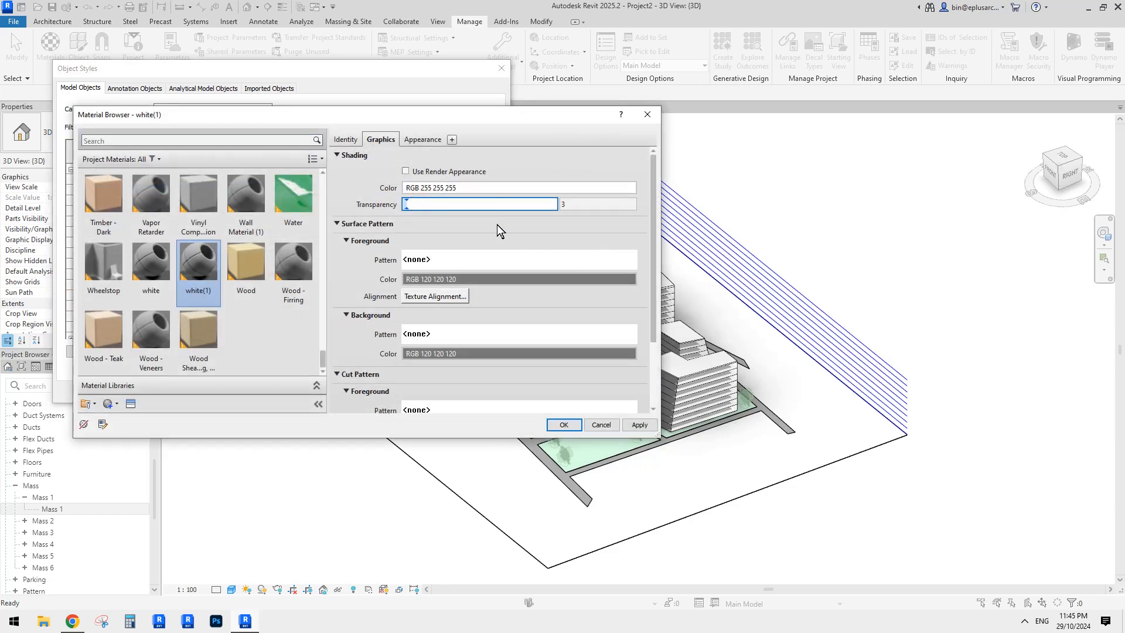
{"action": "left_click", "coordinate": [563, 425]}
{"action": "left_click", "coordinate": [345, 390]}
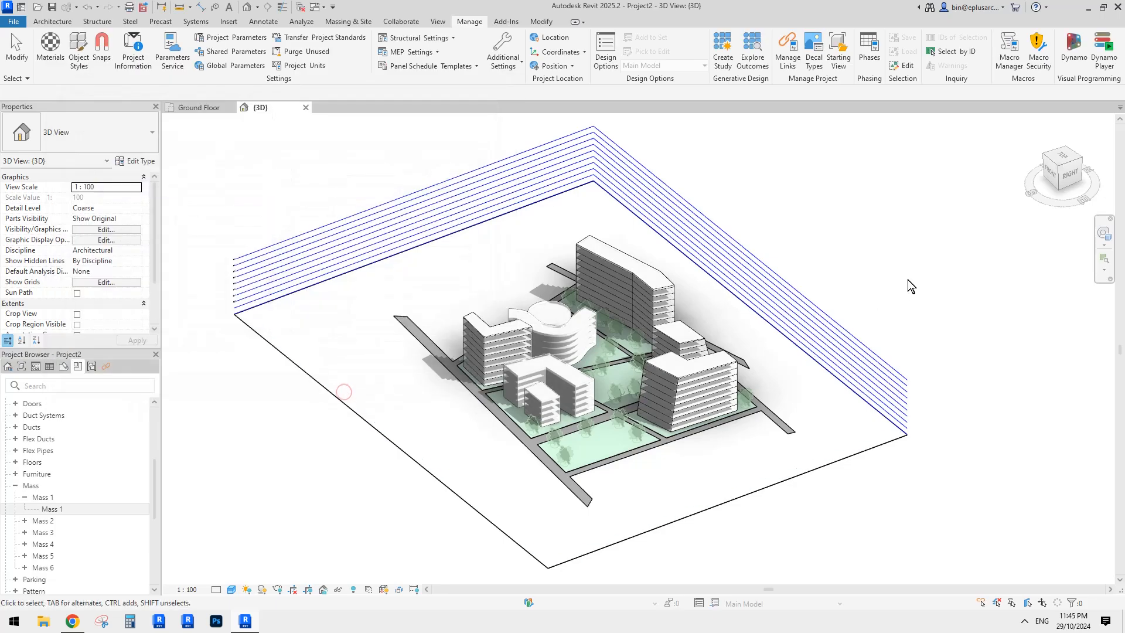
{"action": "middle_click_drag", "start_coordinate": [907, 384], "coordinate": [845, 375]}
{"action": "scroll", "coordinate": [708, 375], "scroll_direction": "up", "scroll_amount": 2}
{"action": "middle_click_drag", "start_coordinate": [689, 405], "coordinate": [733, 406], "text": "shift"}
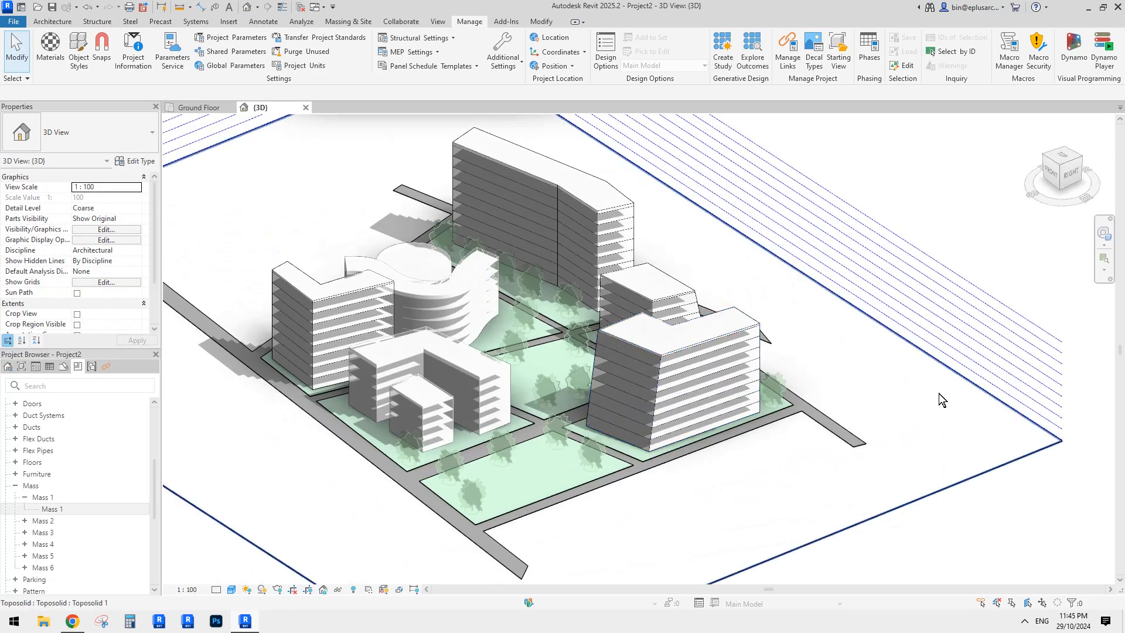
- In Graphic Display Options (GD), preview the view without edges, then keep Show Edges on
{"action": "middle_click_drag", "start_coordinate": [938, 393], "coordinate": [926, 393]}
{"action": "scroll", "coordinate": [926, 392], "scroll_direction": "down", "scroll_amount": 1}
{"action": "middle_click_drag", "start_coordinate": [778, 364], "coordinate": [727, 378]}
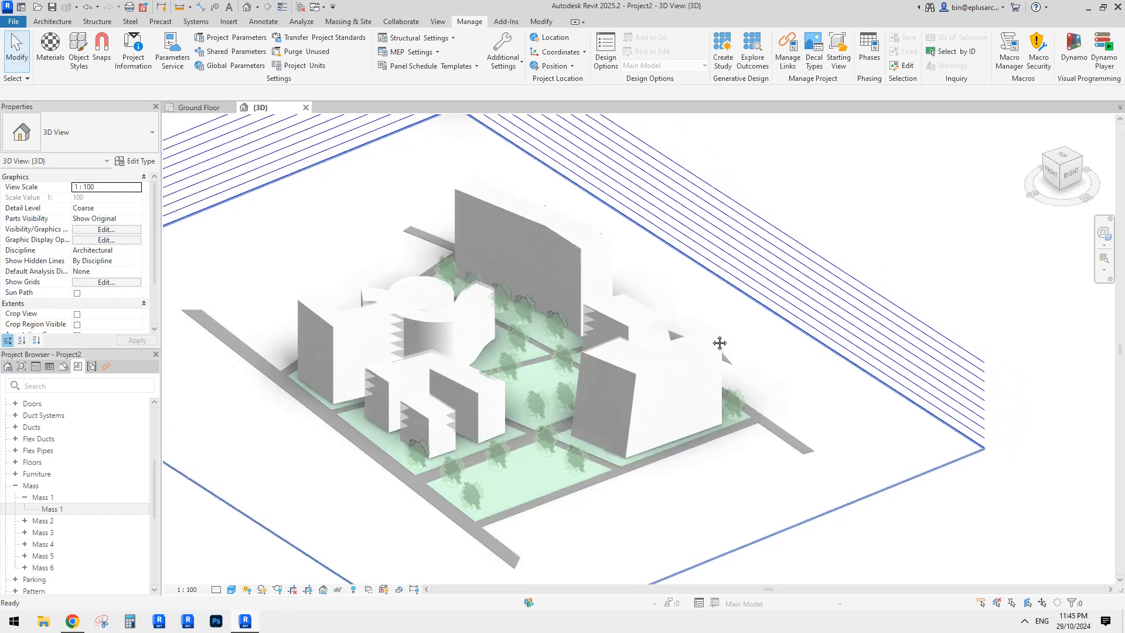
{"action": "key", "text": "g"}
{"action": "key", "text": "d"}
{"action": "left_click", "coordinate": [848, 120]}
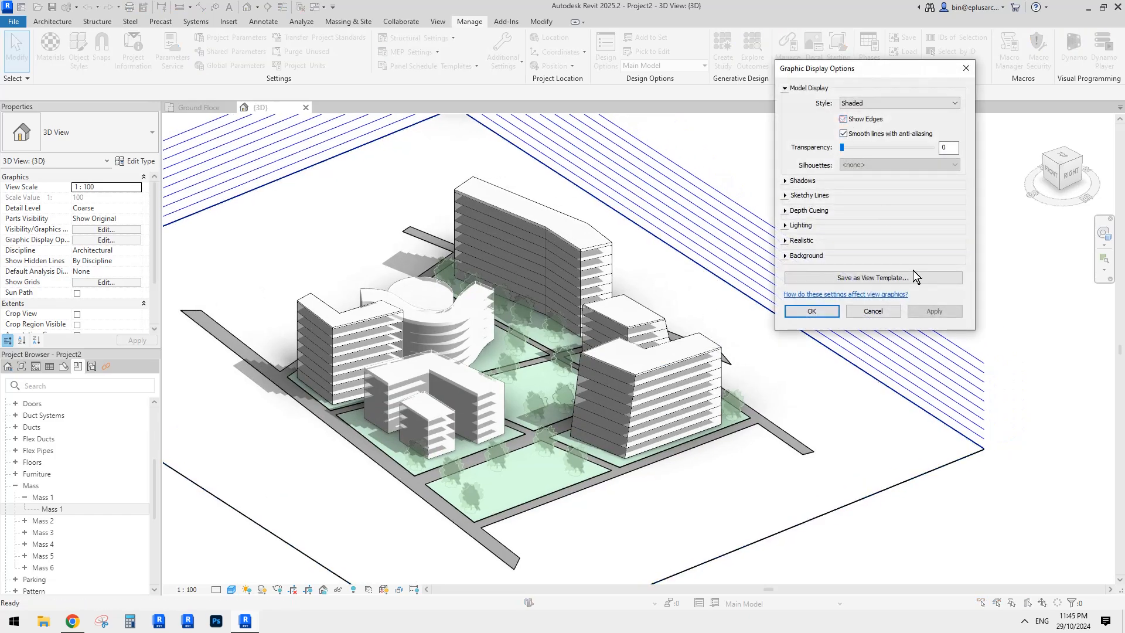
{"action": "left_click", "coordinate": [936, 311]}
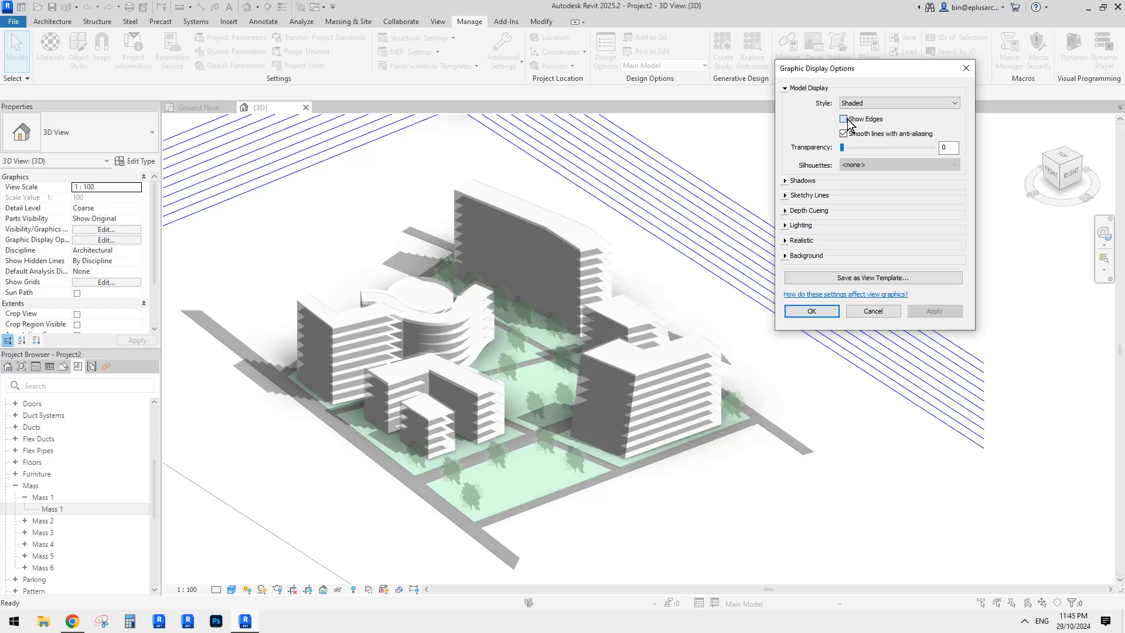
{"action": "left_click", "coordinate": [938, 309]}
- Give silhouettes a 0.35 pen line weight after comparing the other weights
{"action": "left_click", "coordinate": [880, 164]}
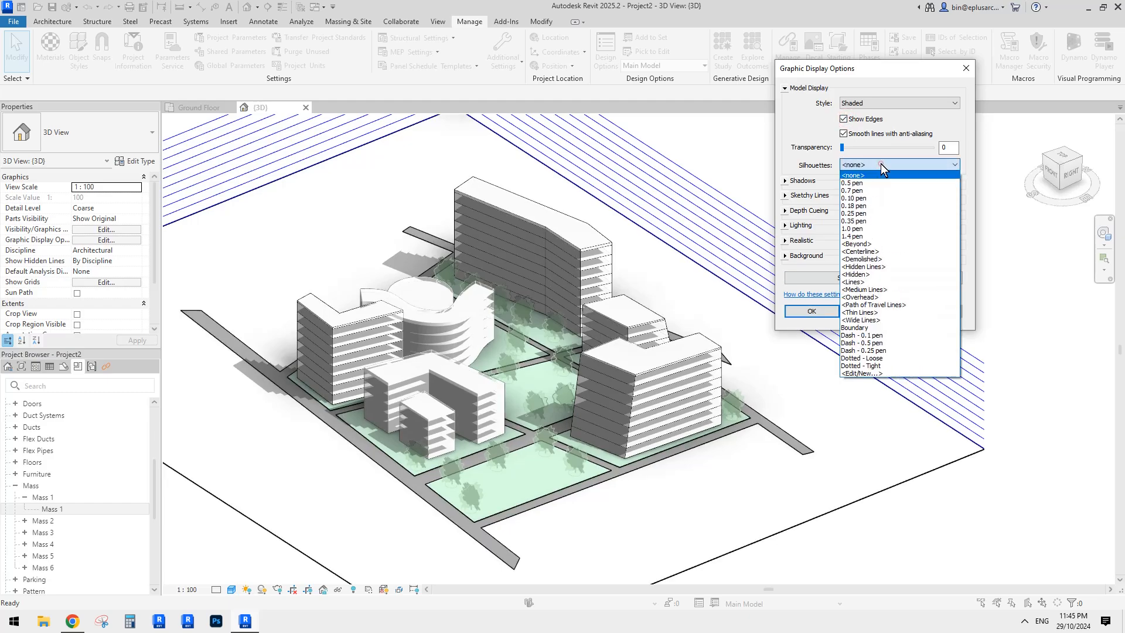
{"action": "left_click", "coordinate": [859, 220]}
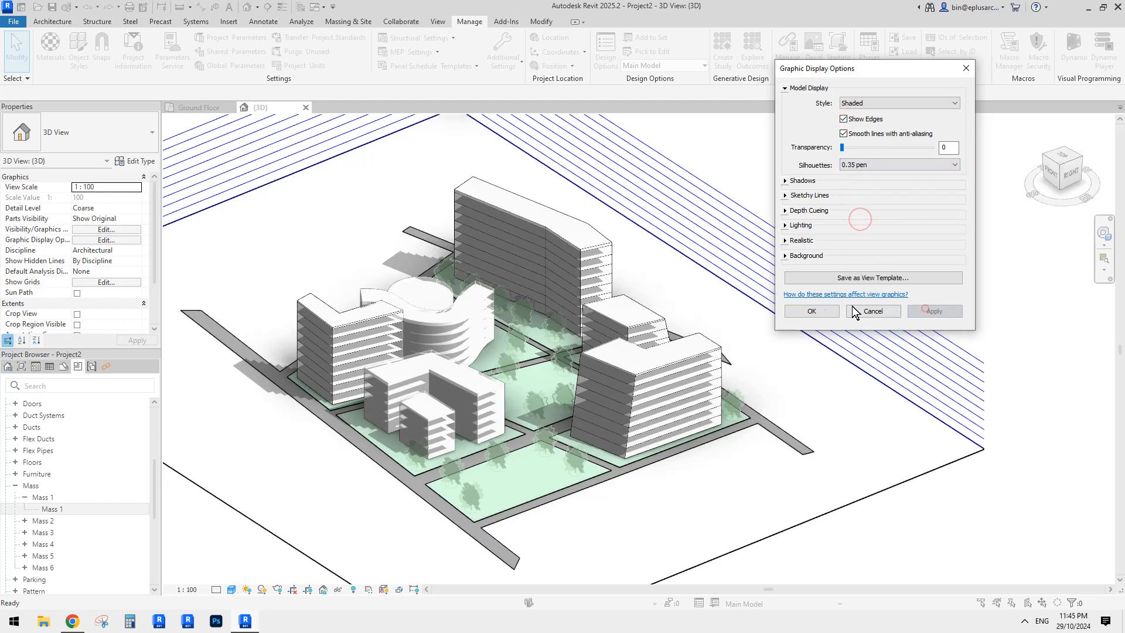
{"action": "left_click", "coordinate": [868, 168]}
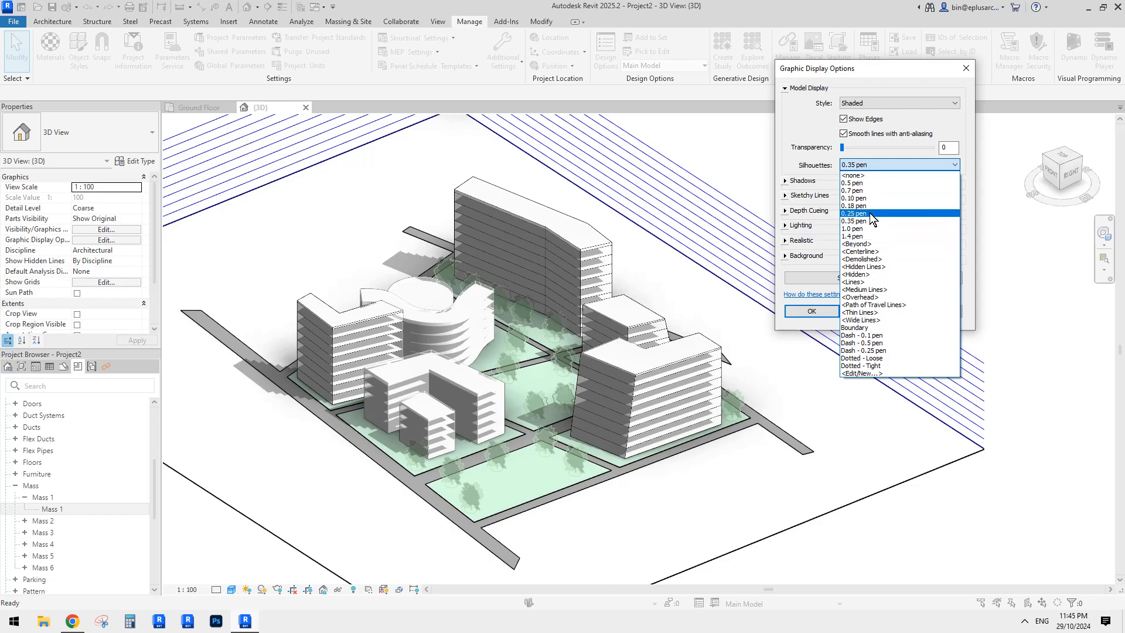
{"action": "left_click", "coordinate": [789, 157]}
{"action": "left_click", "coordinate": [868, 165]}
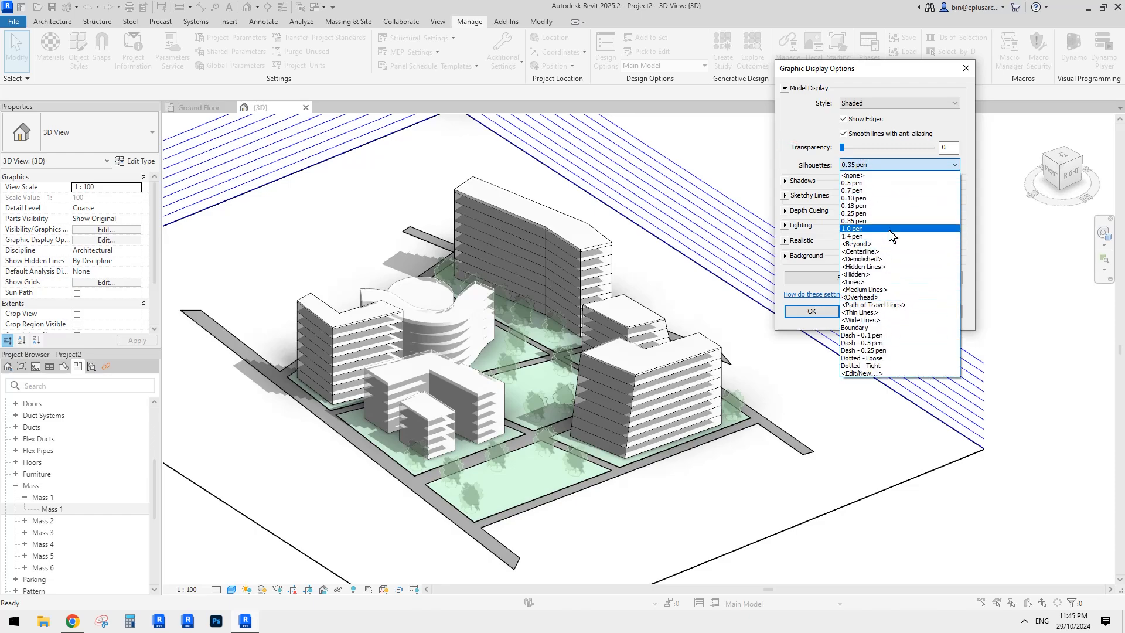
{"action": "left_click", "coordinate": [795, 154]}
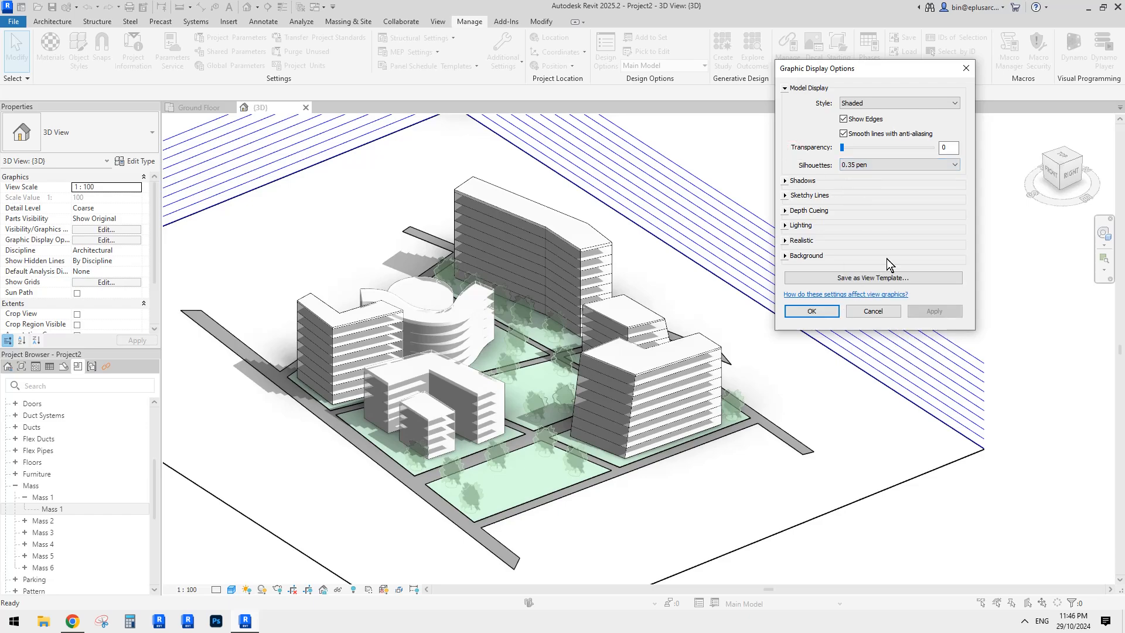
{"action": "left_click", "coordinate": [873, 165]}
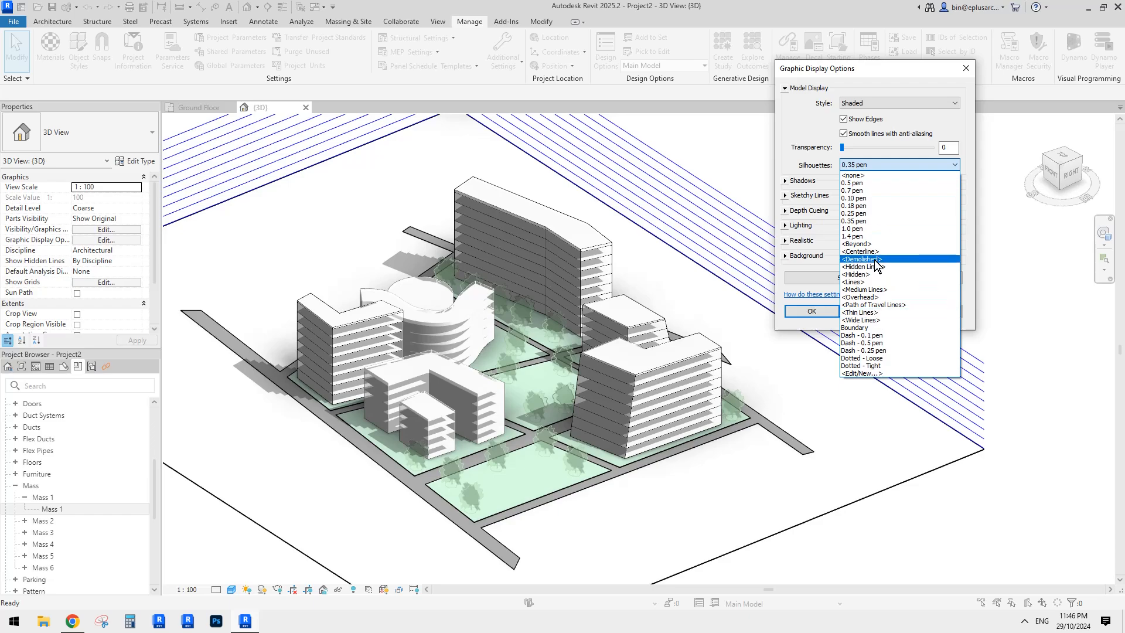
{"action": "left_click", "coordinate": [789, 146]}
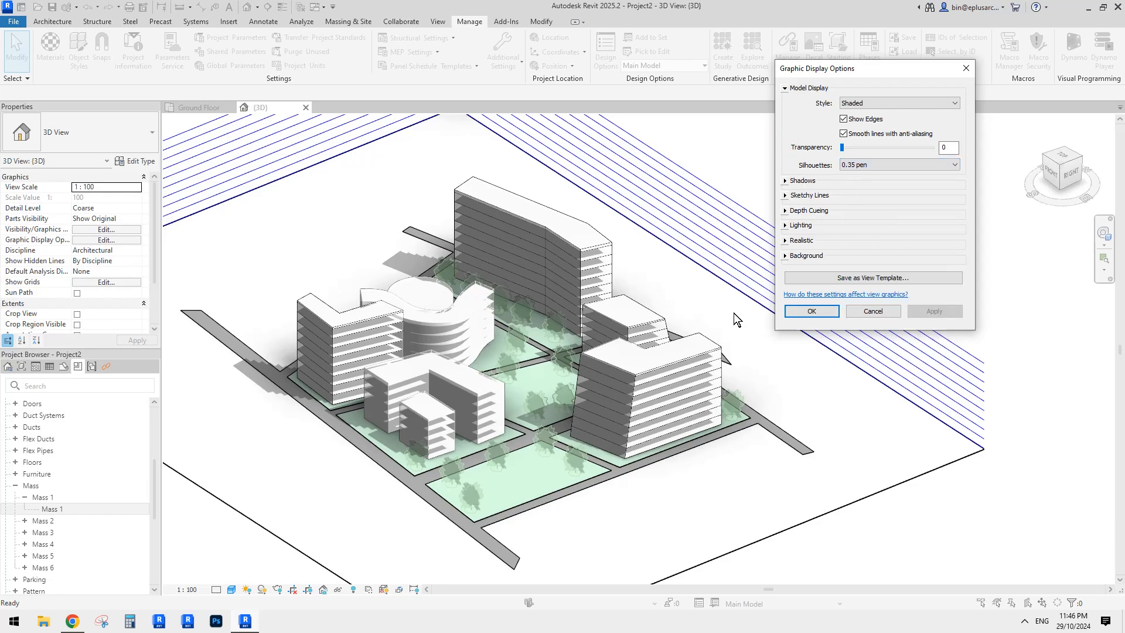
- Turn on shadows, accept the display settings and orbit the site to the front-right
{"action": "left_click", "coordinate": [785, 181]}
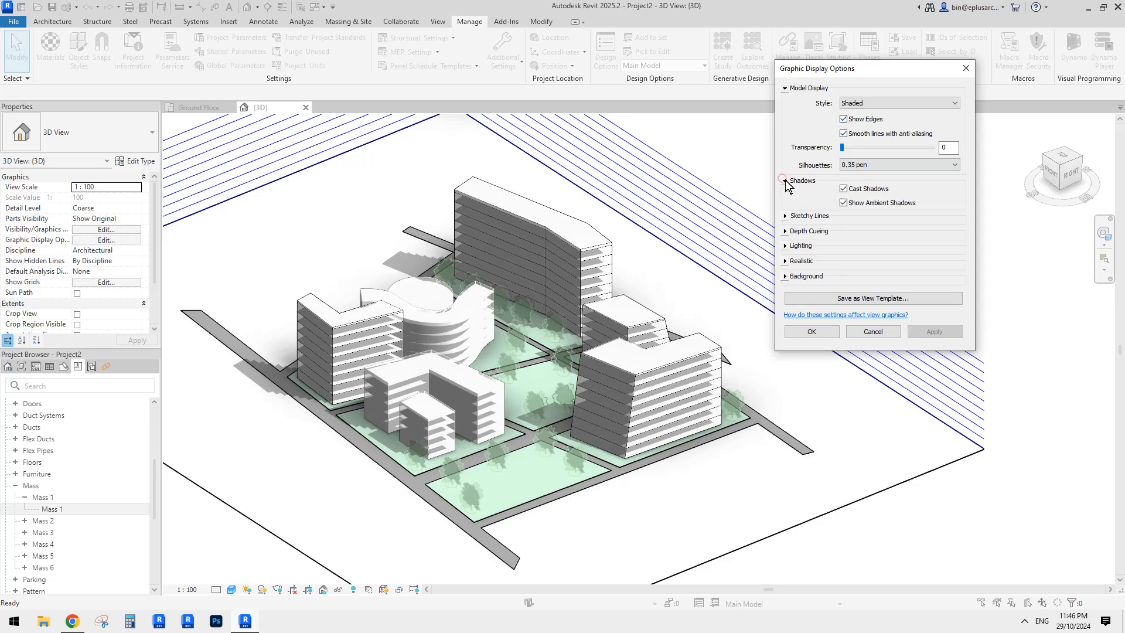
{"action": "left_click", "coordinate": [785, 181]}
{"action": "left_click", "coordinate": [820, 310]}
{"action": "mouse_move", "coordinate": [820, 310]}
{"action": "middle_mouse_down", "text": "shift"}
{"action": "mouse_move", "coordinate": [803, 339]}
{"action": "mouse_move", "coordinate": [720, 333]}
{"action": "mouse_move", "coordinate": [835, 334]}
{"action": "mouse_move", "coordinate": [778, 307]}
{"action": "mouse_move", "coordinate": [818, 315]}
{"action": "middle_mouse_up", "text": "shift"}
{"action": "middle_click_drag", "start_coordinate": [812, 316], "coordinate": [803, 347], "text": "shift"}
{"action": "middle_click_drag", "start_coordinate": [795, 384], "coordinate": [791, 328], "text": "shift"}
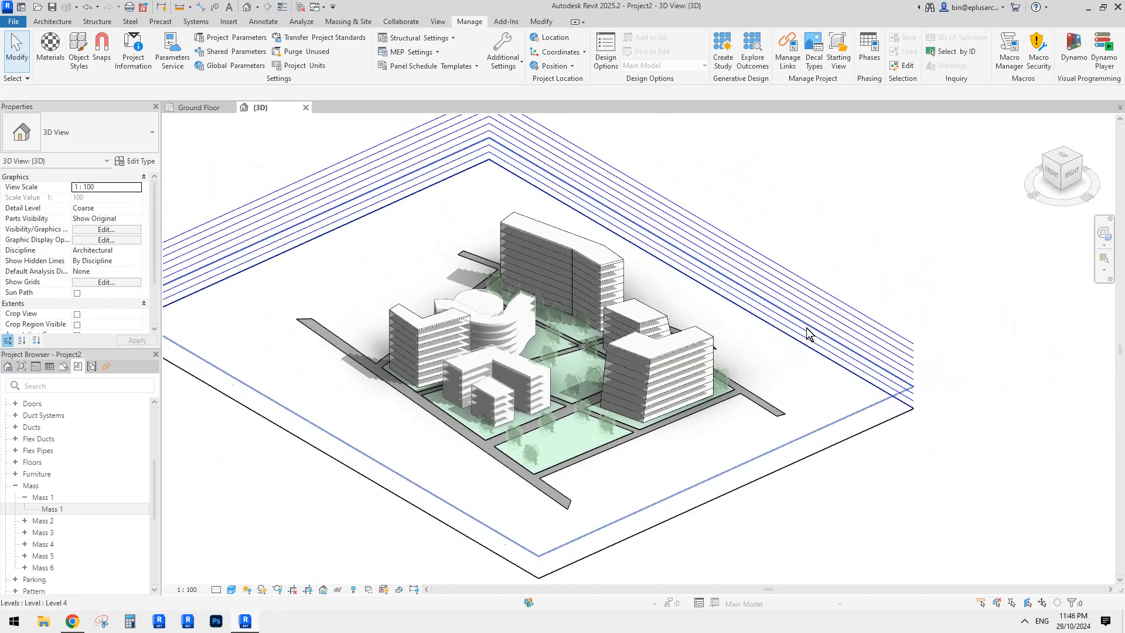
- Deselect the level, zoom in on the masses, and switch to the Reddit post in Chrome
{"action": "left_click", "coordinate": [818, 299]}
{"action": "key", "text": "Escape"}
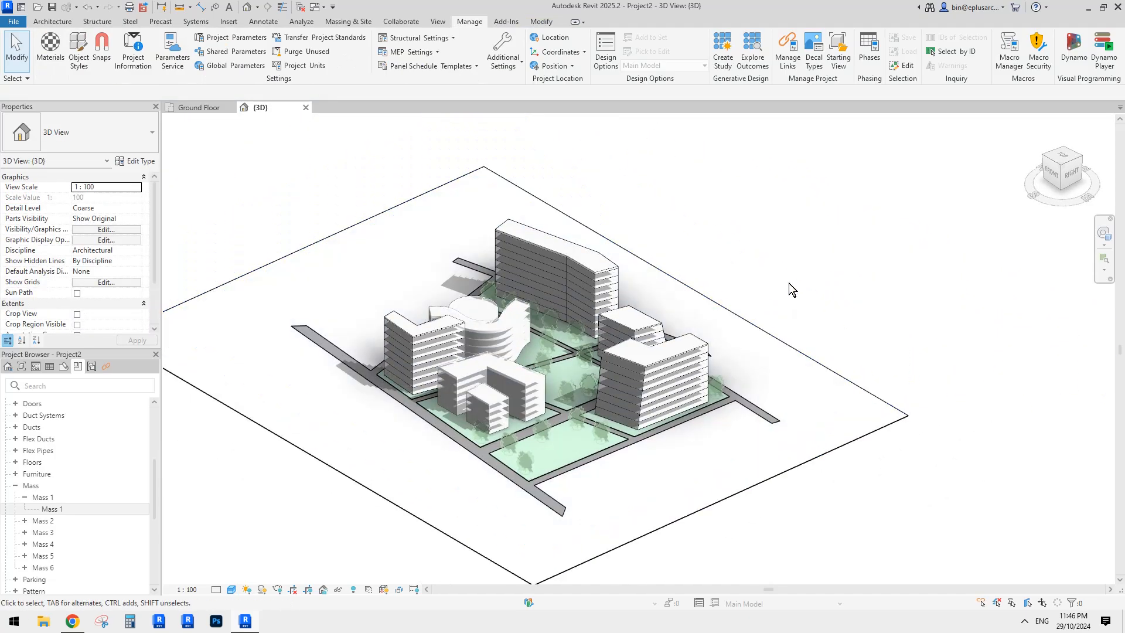
{"action": "scroll", "coordinate": [845, 270], "scroll_direction": "up", "scroll_amount": 4}
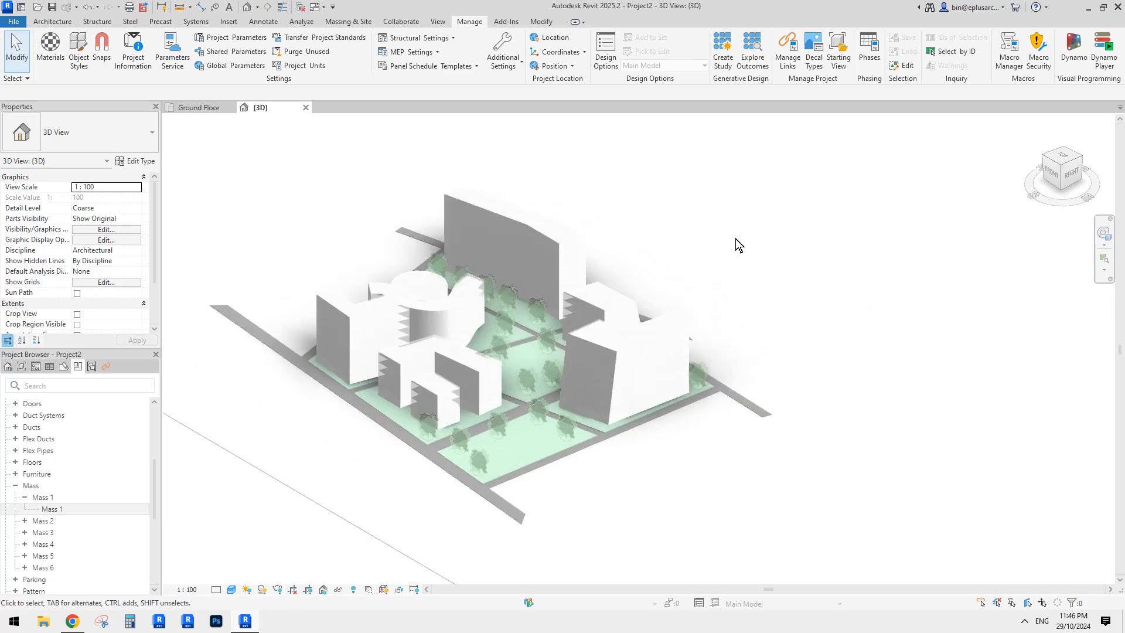
{"action": "scroll", "coordinate": [759, 248], "scroll_direction": "up", "scroll_amount": 1}
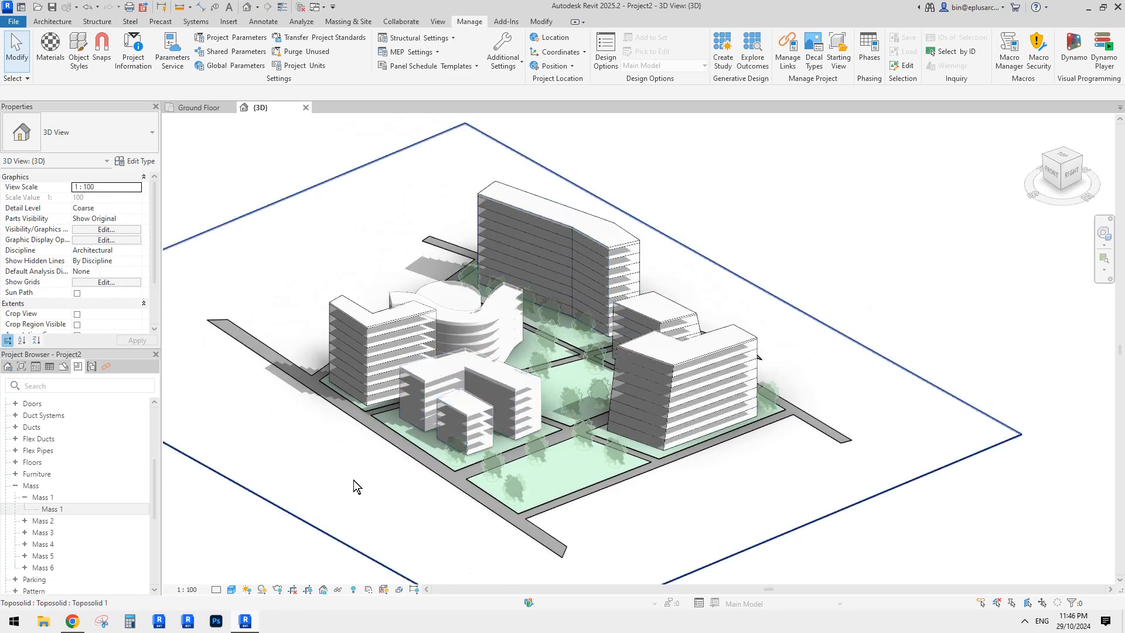
{"action": "left_click", "coordinate": [72, 621]}
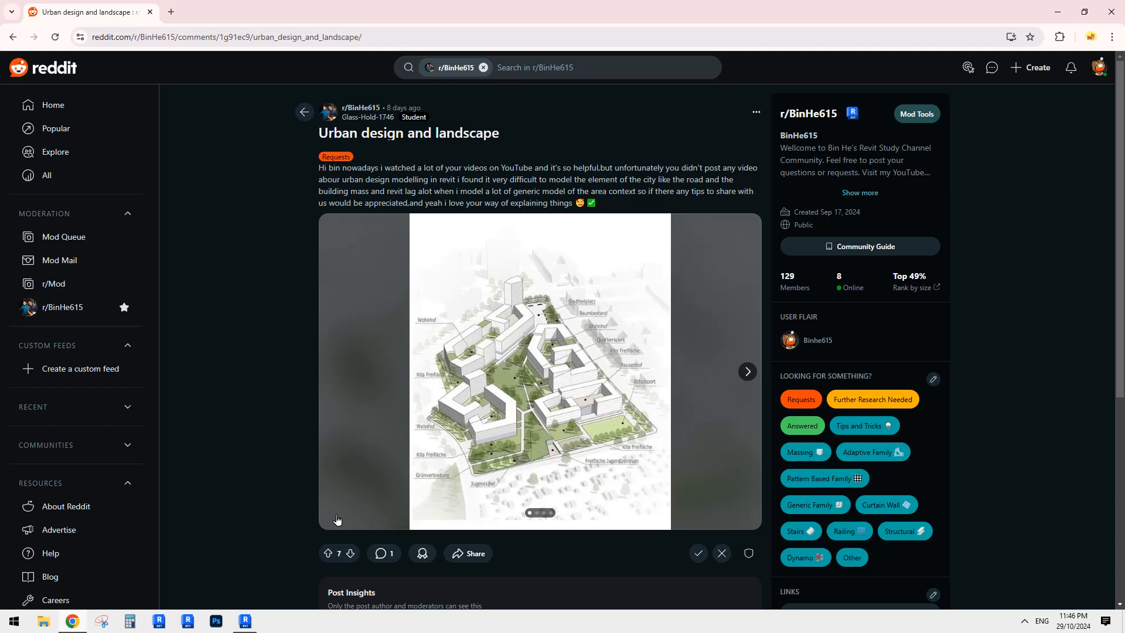
- Return from the Reddit post to the Revit massing model
{"action": "left_click", "coordinate": [246, 621]}
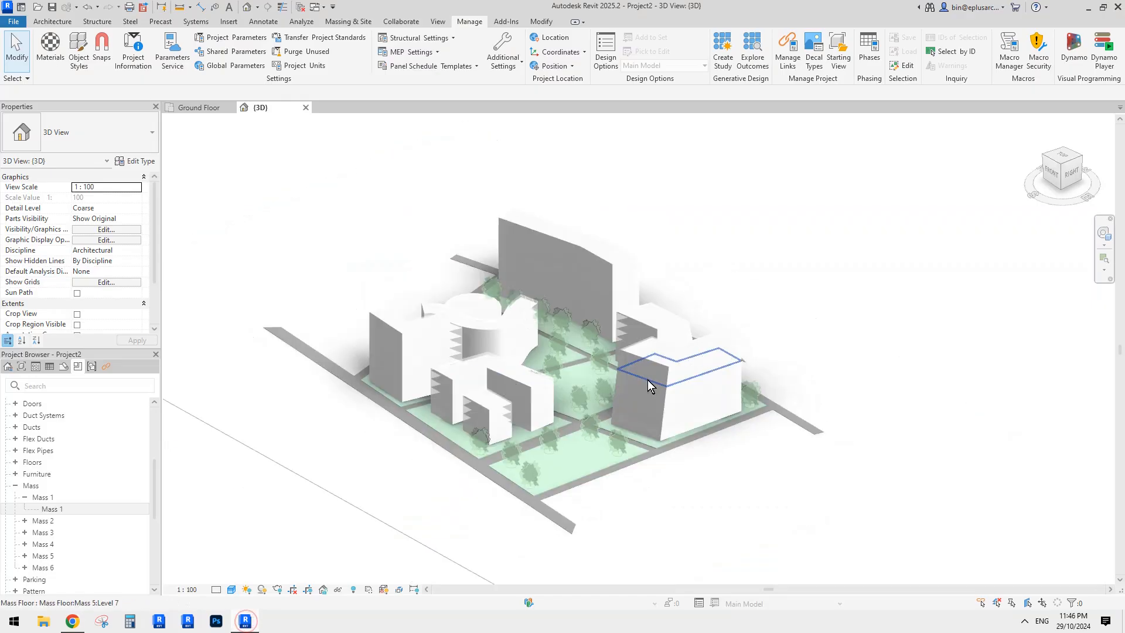
- Orbit, zoom and pan around the six shaded masses, then select and deselect the toposolid
{"action": "middle_click_drag", "start_coordinate": [905, 359], "coordinate": [756, 361], "text": "shift"}
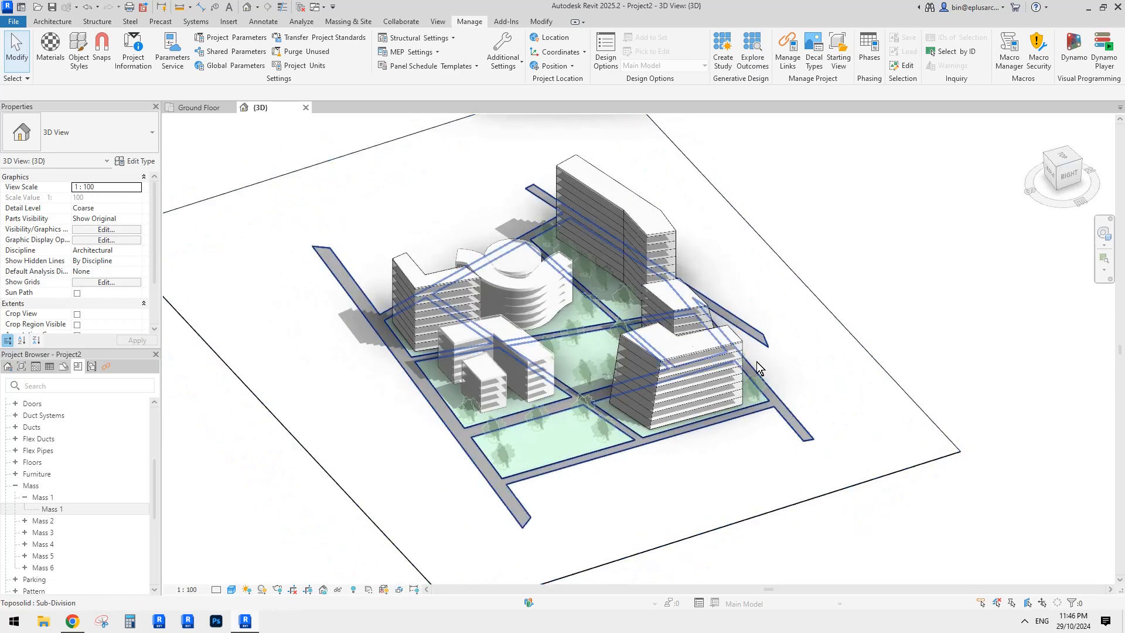
{"action": "scroll", "coordinate": [648, 372], "scroll_direction": "up", "scroll_amount": 3}
{"action": "middle_click_drag", "start_coordinate": [647, 372], "coordinate": [673, 366], "text": "shift"}
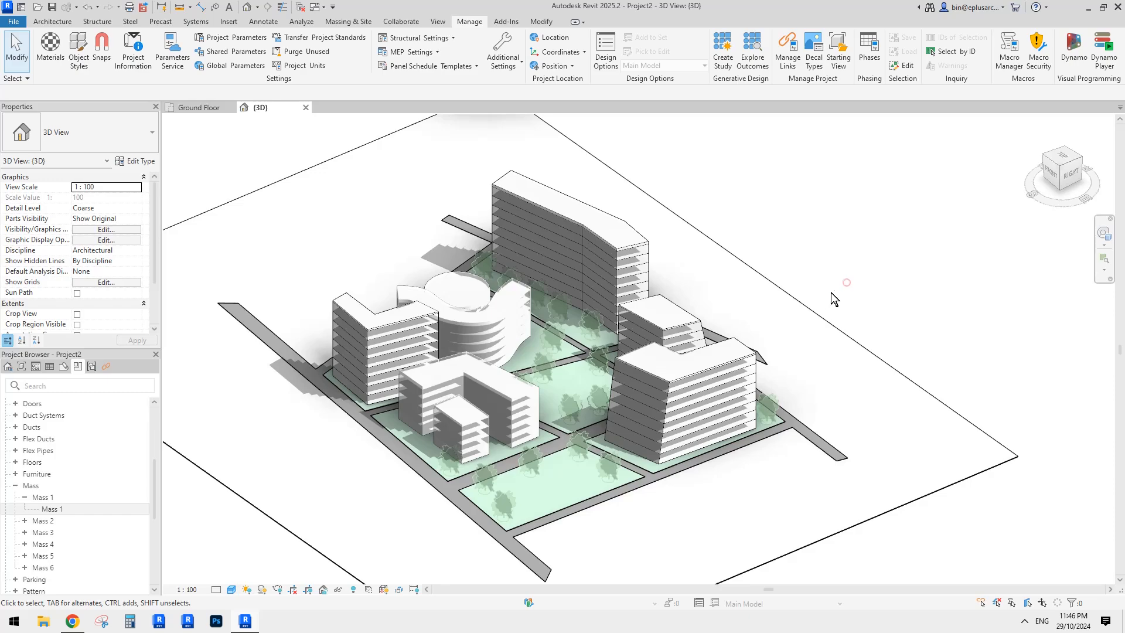
{"action": "middle_click_drag", "start_coordinate": [809, 340], "coordinate": [816, 329], "text": "shift"}
{"action": "middle_click_drag", "start_coordinate": [709, 351], "coordinate": [720, 343]}
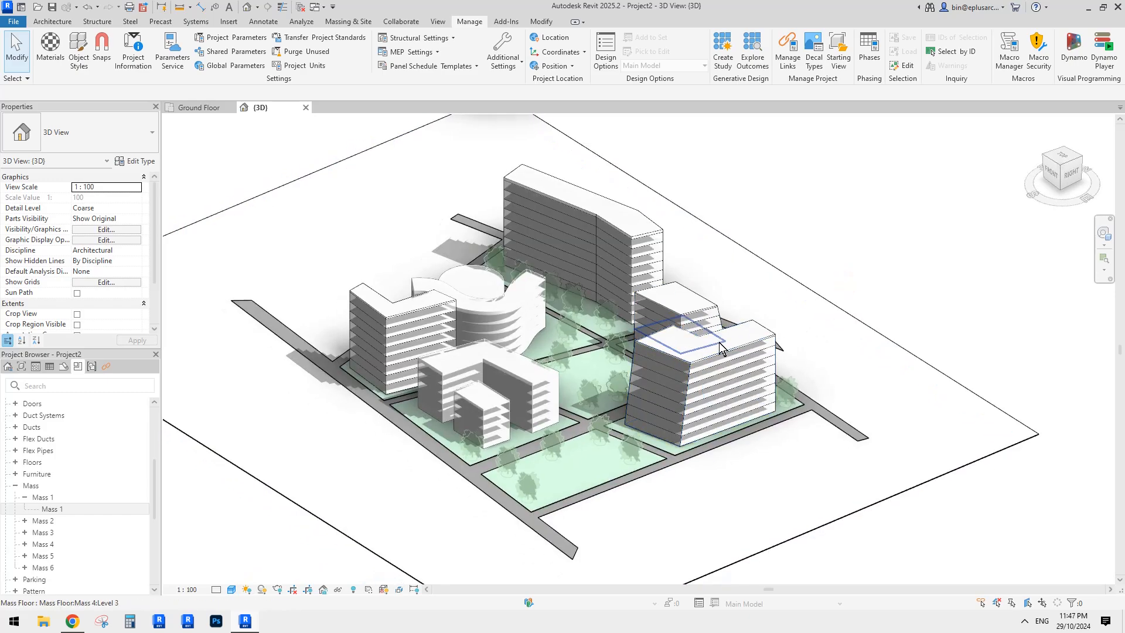
{"action": "middle_click_drag", "start_coordinate": [653, 377], "coordinate": [645, 384]}
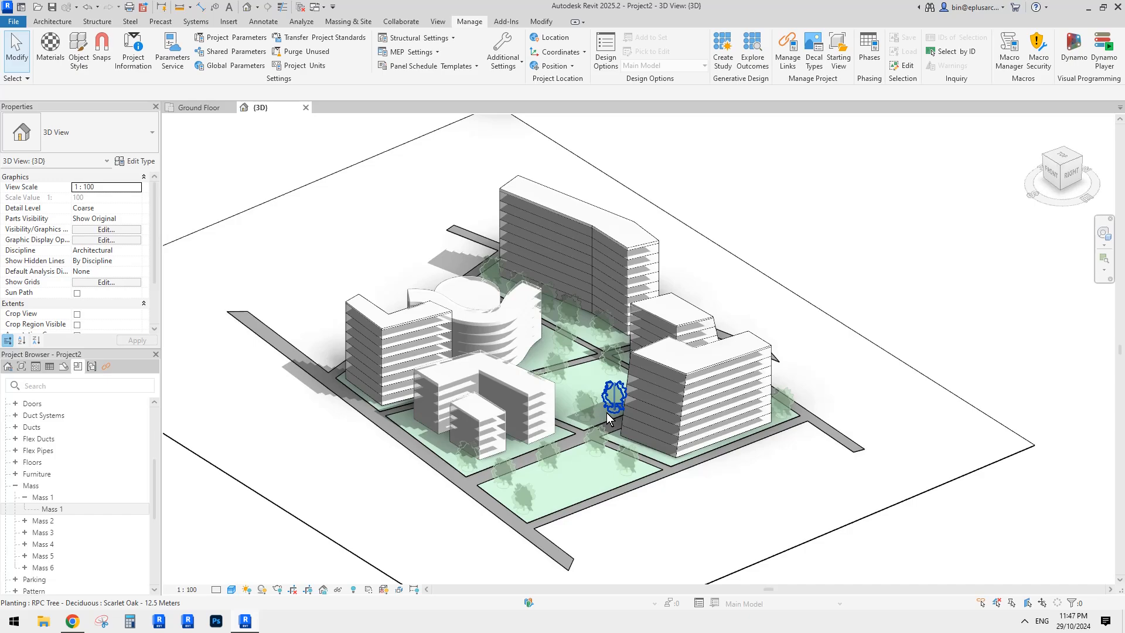
{"action": "scroll", "coordinate": [606, 412], "scroll_direction": "up", "scroll_amount": 2}
{"action": "middle_click_drag", "start_coordinate": [606, 412], "coordinate": [611, 413]}
{"action": "left_click", "coordinate": [810, 262]}
{"action": "left_click", "coordinate": [874, 207]}
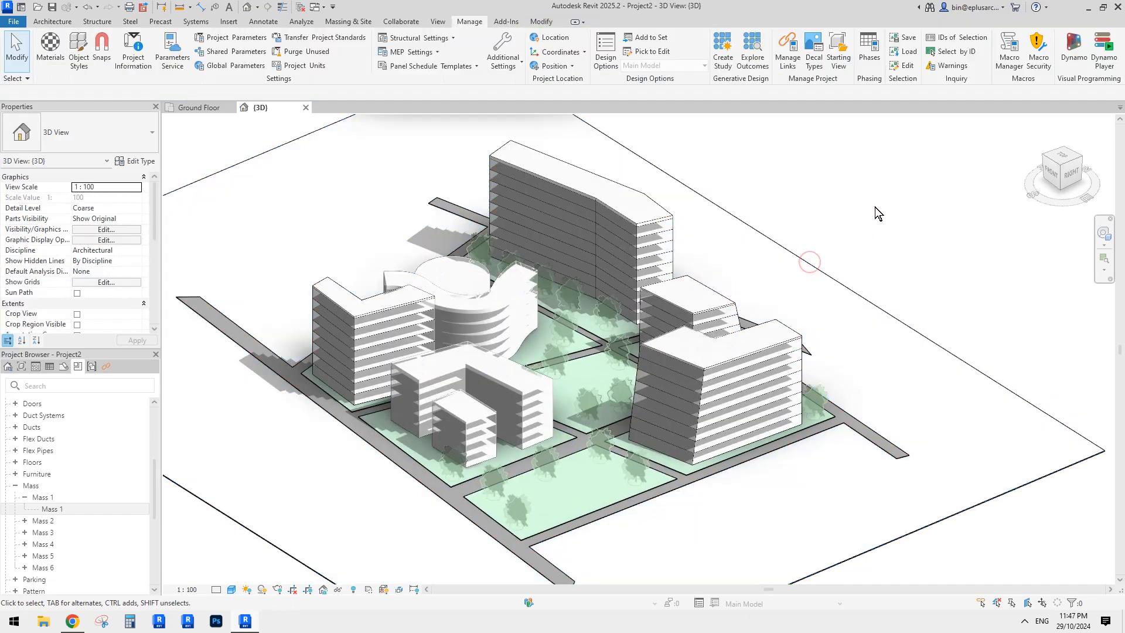